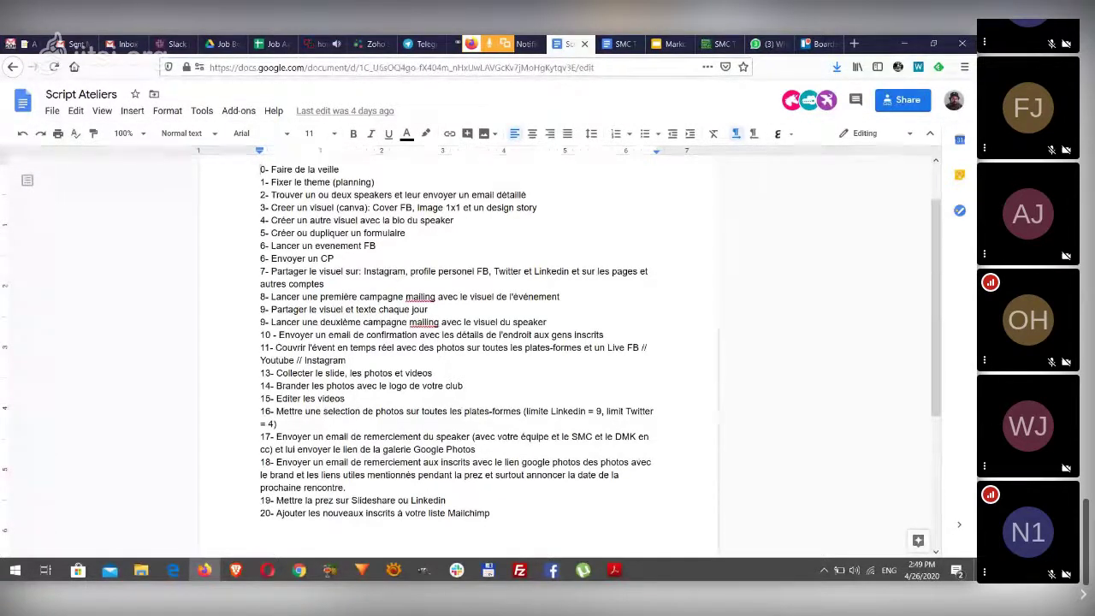
# Step: Leave the Script Ateliers checklist and jump to the Trello boards tab with Ctrl+9
pyautogui.hotkey('alt', 'shift', 'f')
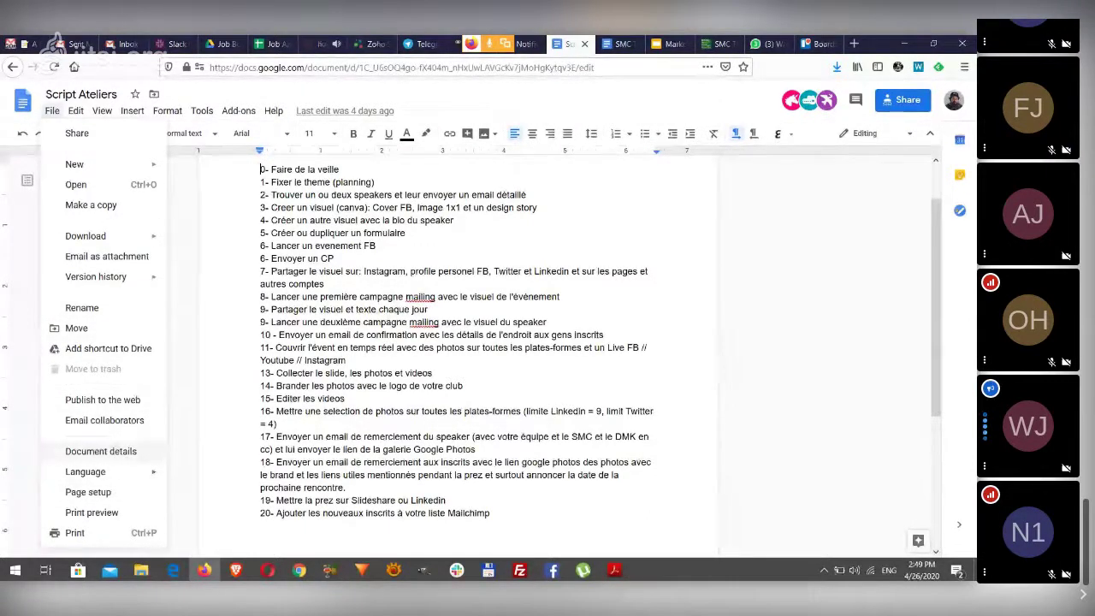
pyautogui.click(547, 321)
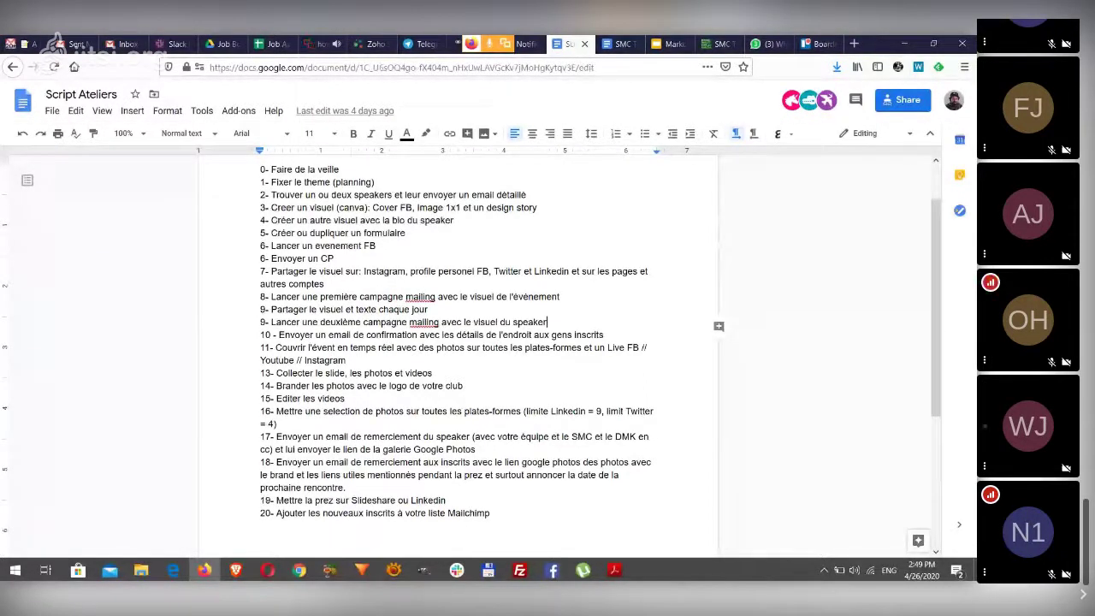
pyautogui.hotkey('ctrl', '9')
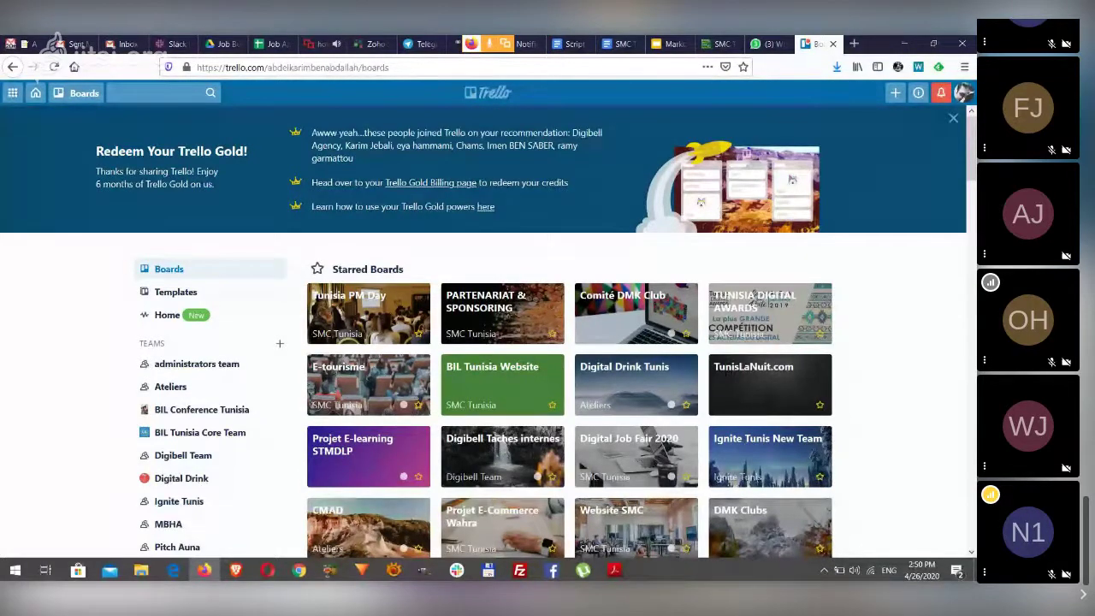
# Step: Open the starred Tunisia PM Day board and preview, then close, the Banner Section card
pyautogui.scroll(-2, 569, 342)
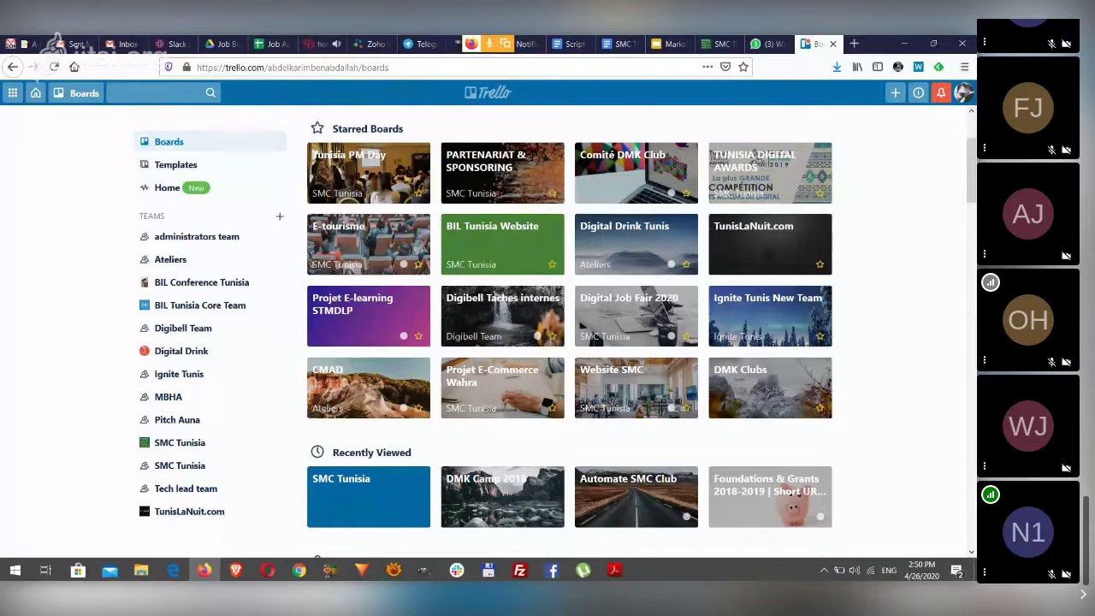
pyautogui.scroll(2, 569, 342)
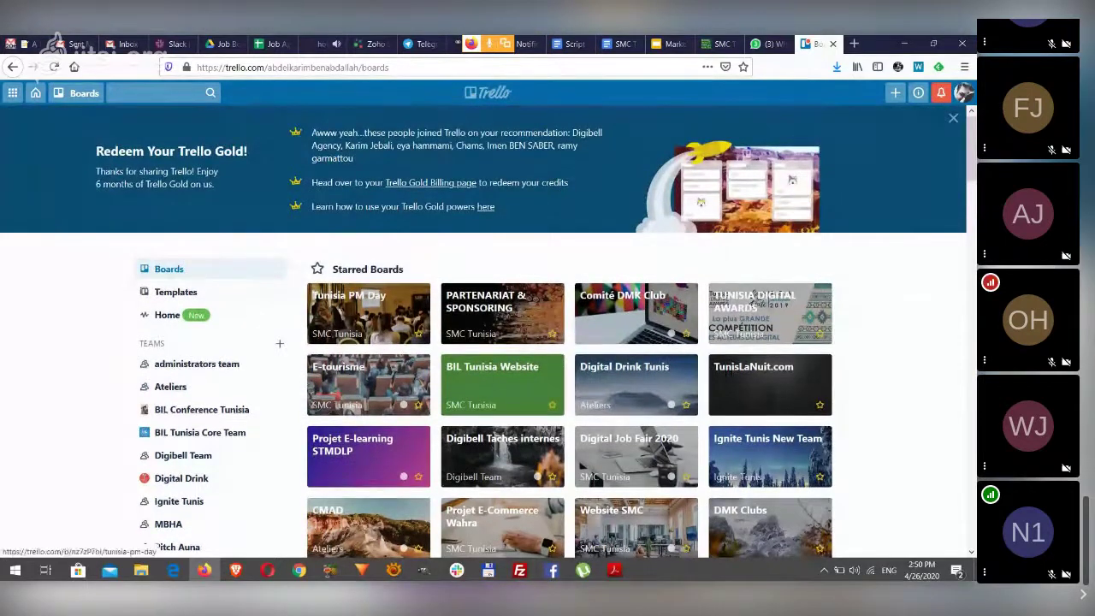
pyautogui.click(400, 307)
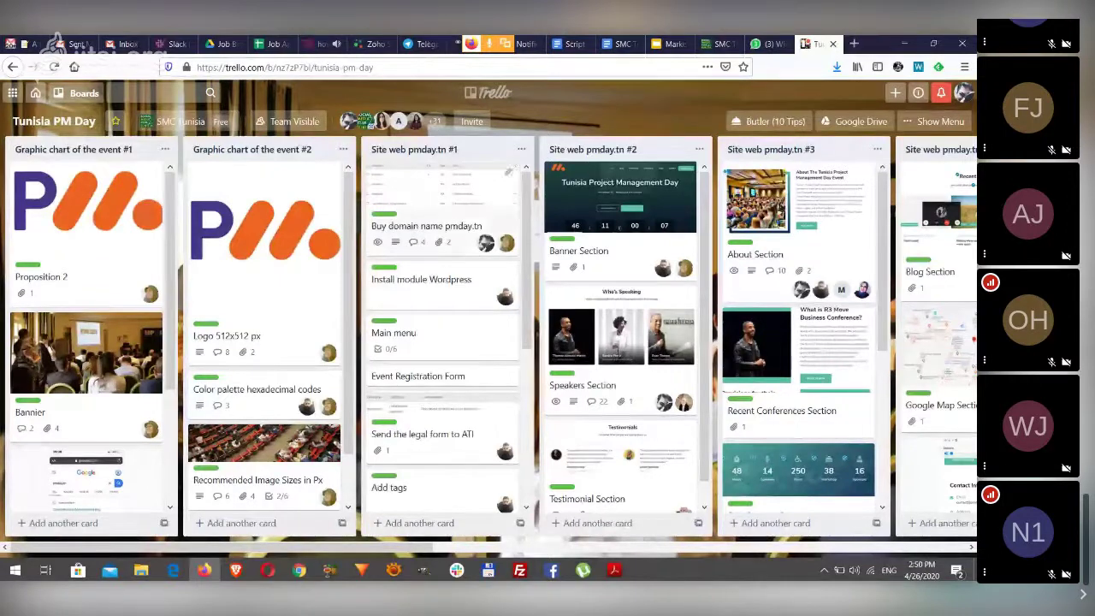
pyautogui.click(600, 243)
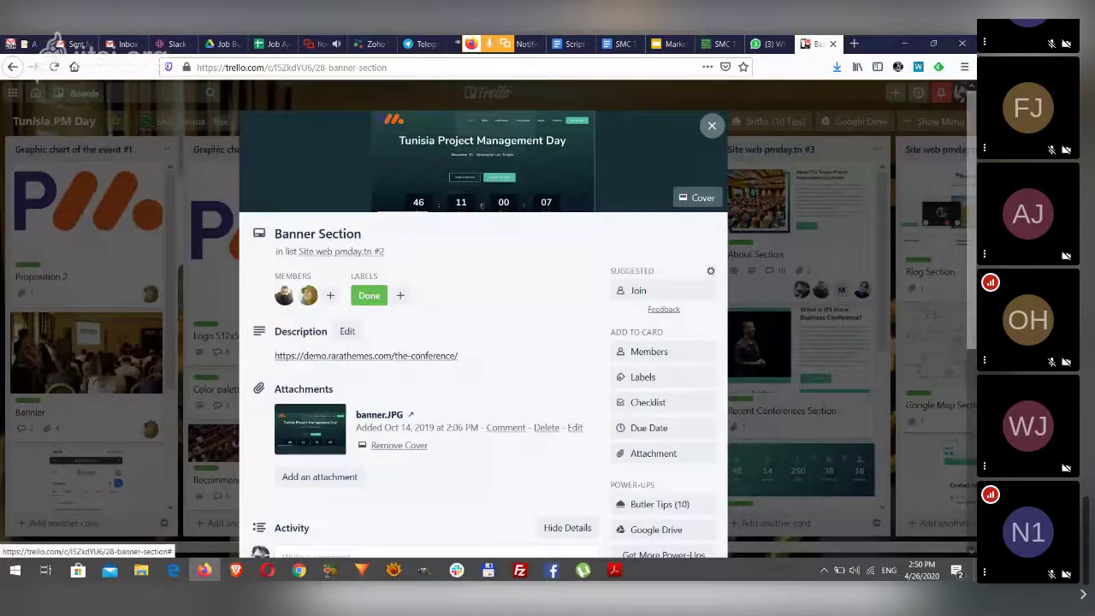
pyautogui.press('Escape')
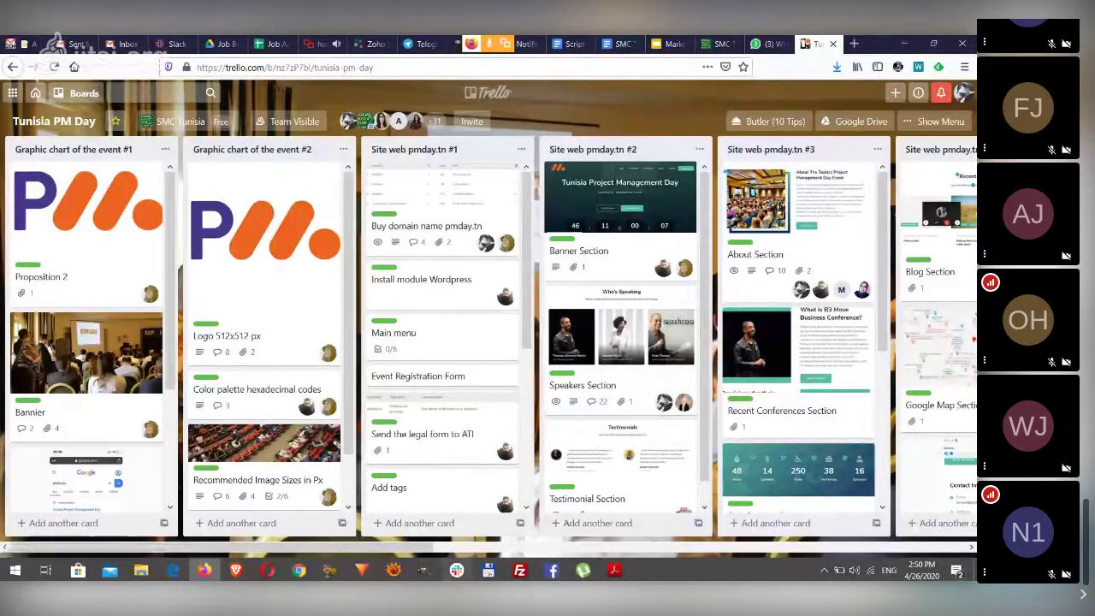
# Step: Scroll the board's lists from Graphic chart of the event #1 to Presse et Media
pyautogui.hscroll(1, 487, 342)
pyautogui.hscroll(8, 488, 342)
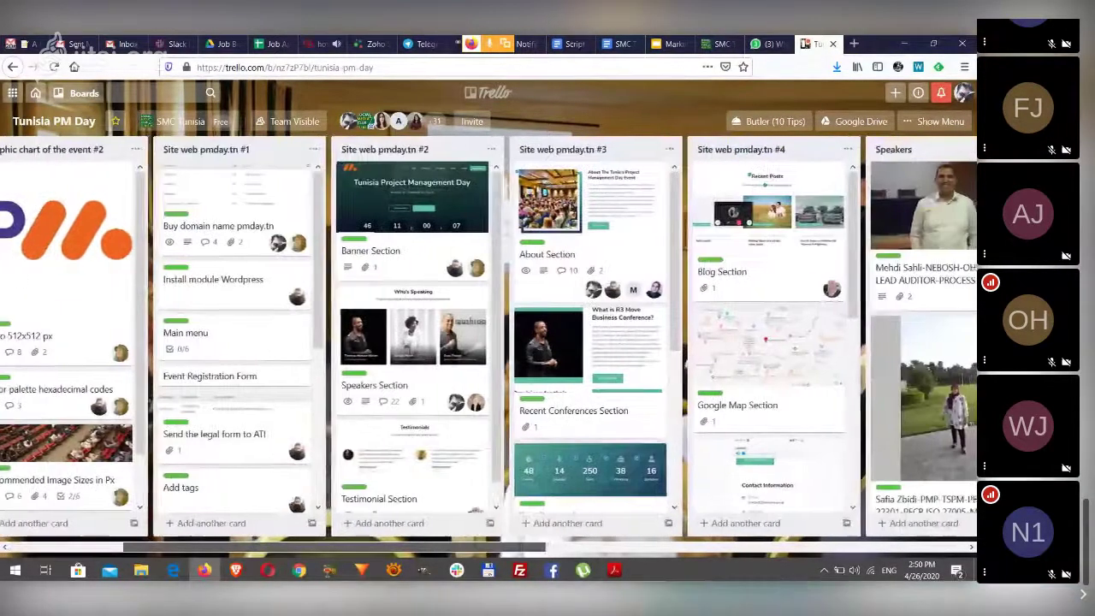
pyautogui.hscroll(5, 488, 342)
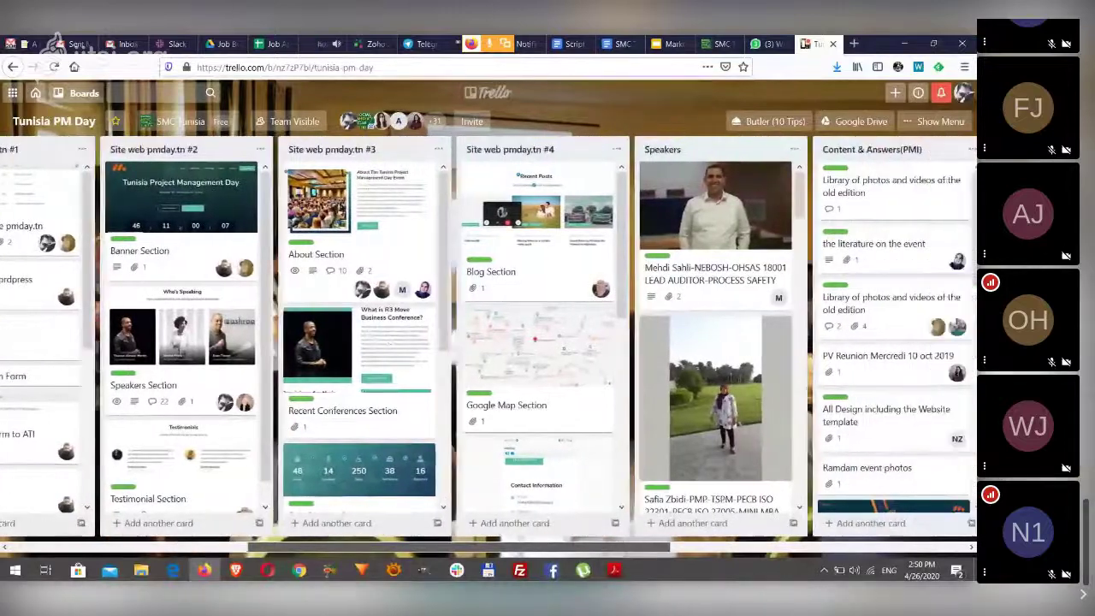
pyautogui.hscroll(5, 487, 342)
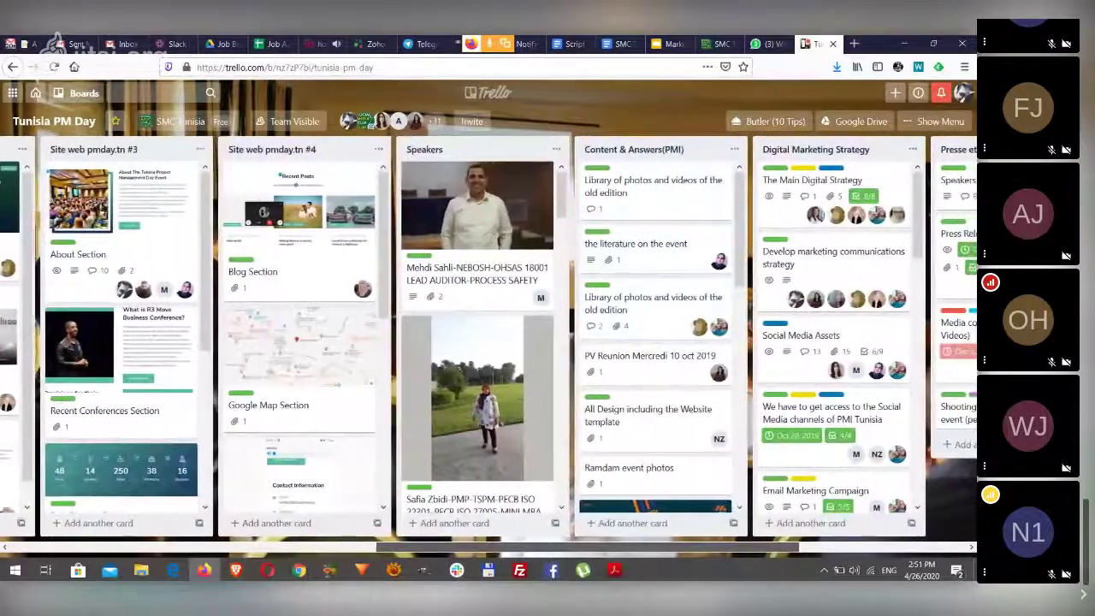
pyautogui.hscroll(2, 488, 342)
pyautogui.hscroll(5, 487, 342)
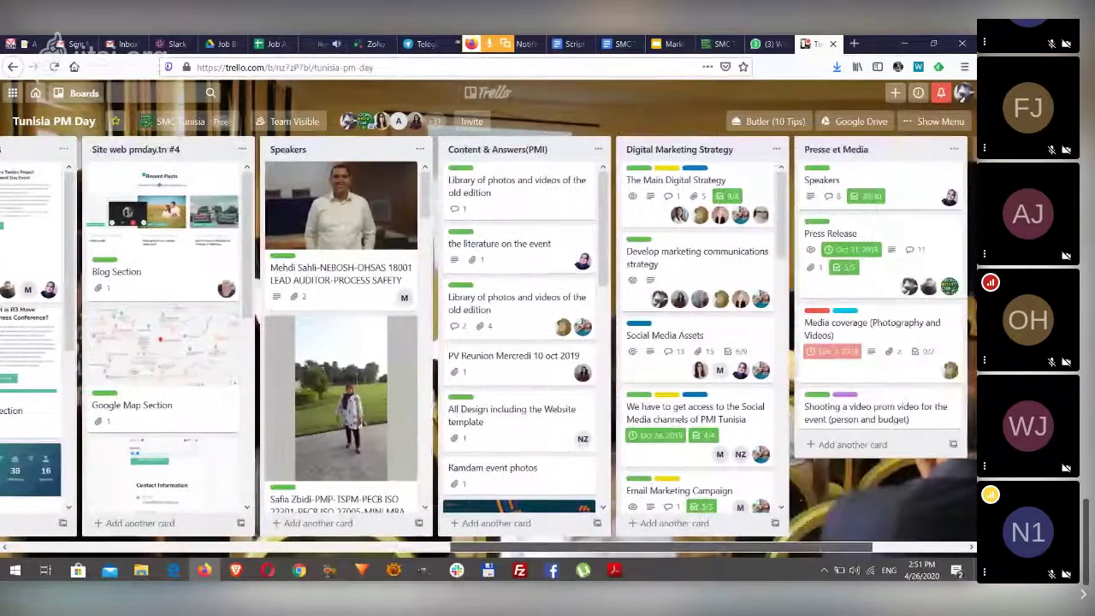
pyautogui.scroll(-10, 609, 342)
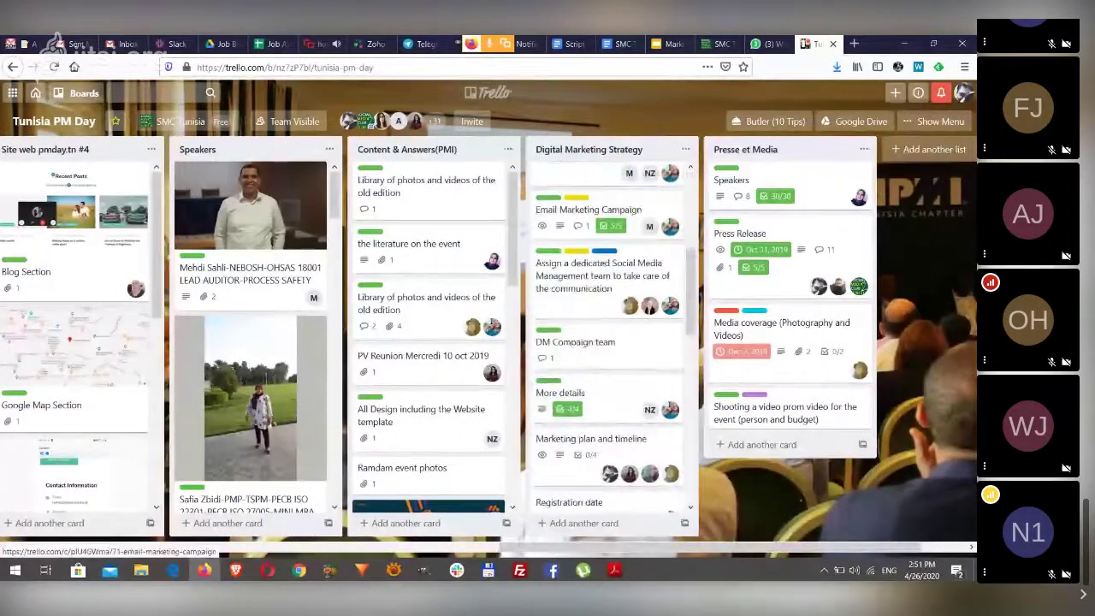
pyautogui.scroll(-3, 609, 343)
pyautogui.scroll(5, 633, 359)
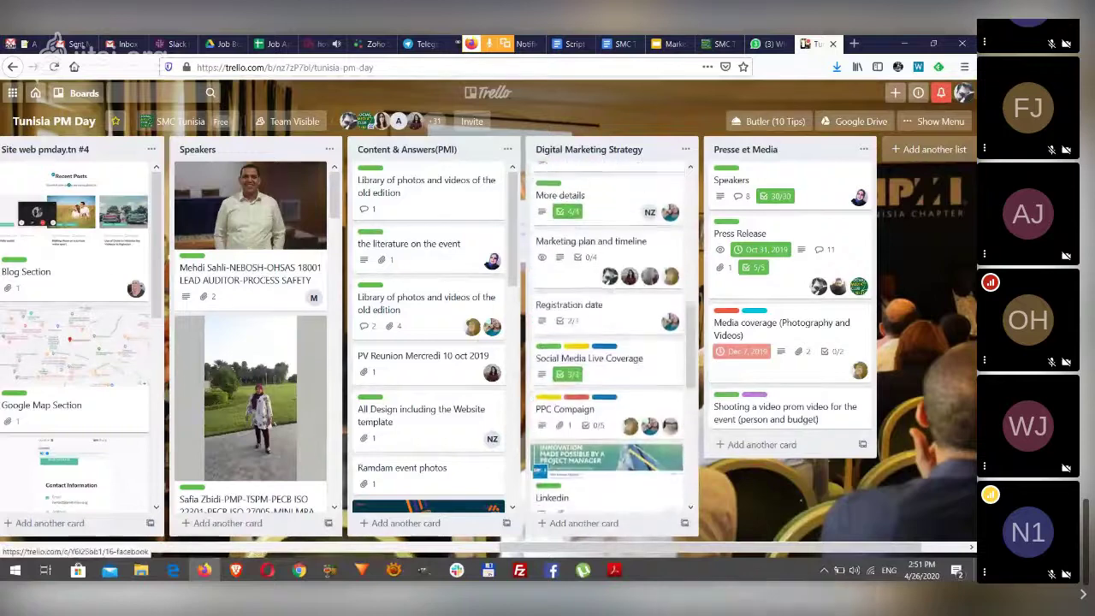
pyautogui.click(599, 368)
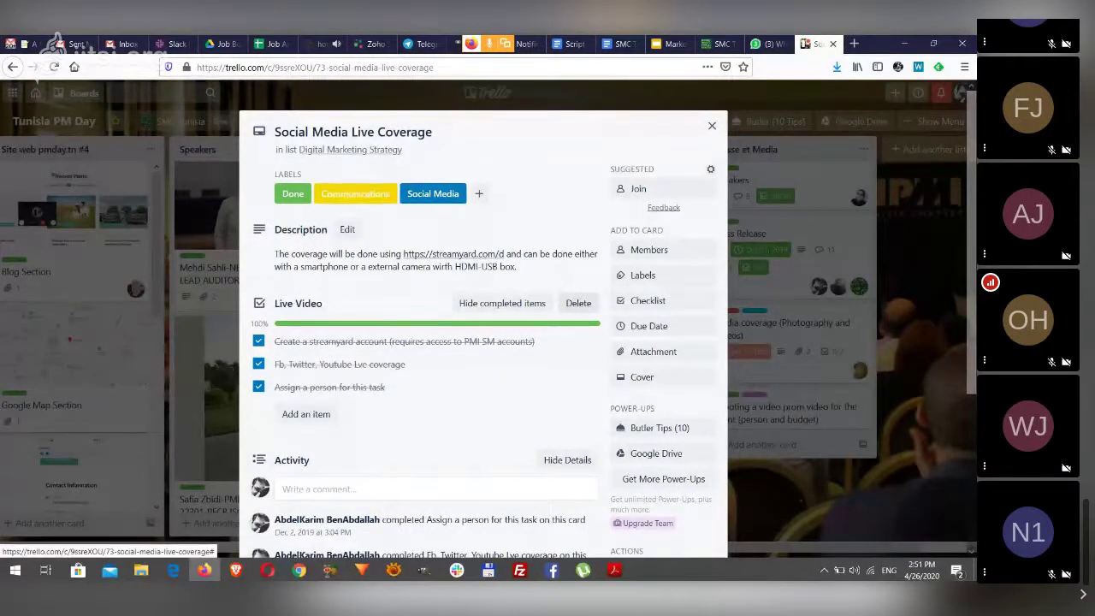
pyautogui.scroll(-1, 483, 342)
pyautogui.scroll(-1, 483, 342)
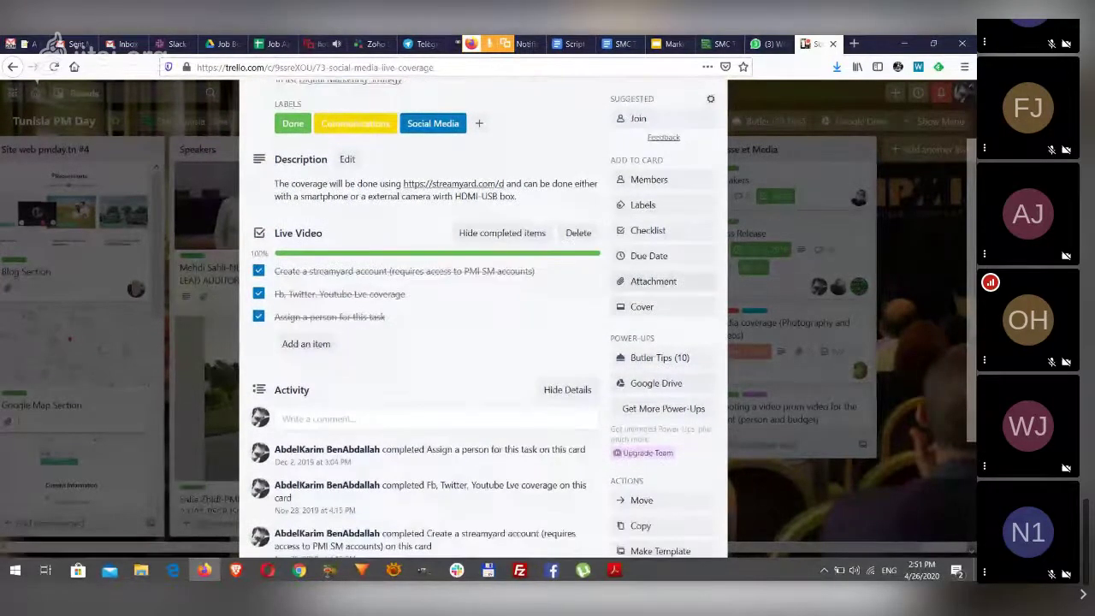
pyautogui.press('d')
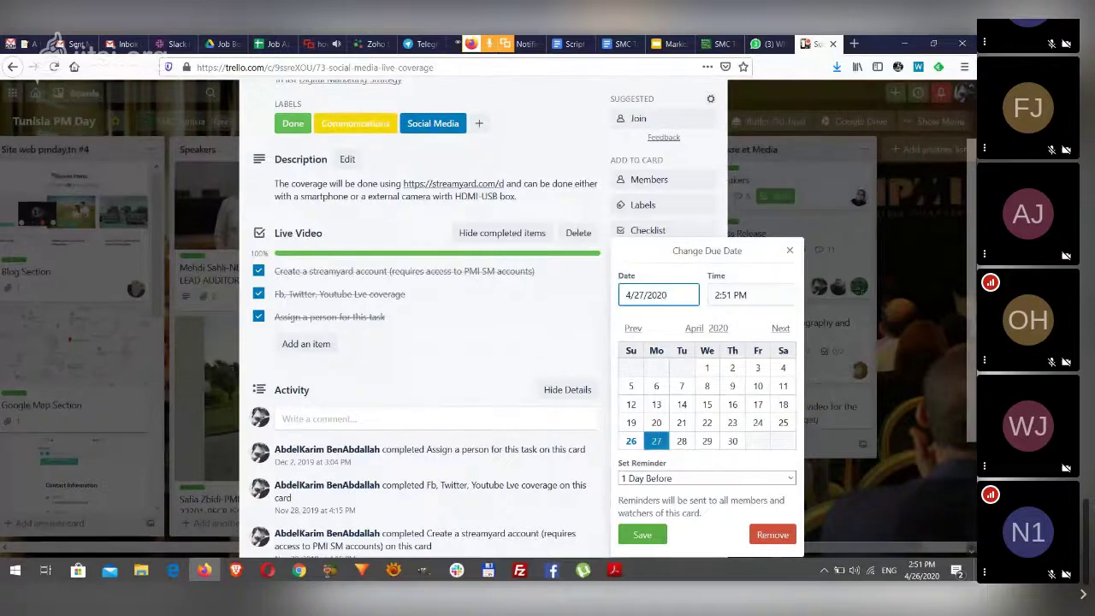
pyautogui.press('Escape')
pyautogui.scroll(-2, 483, 342)
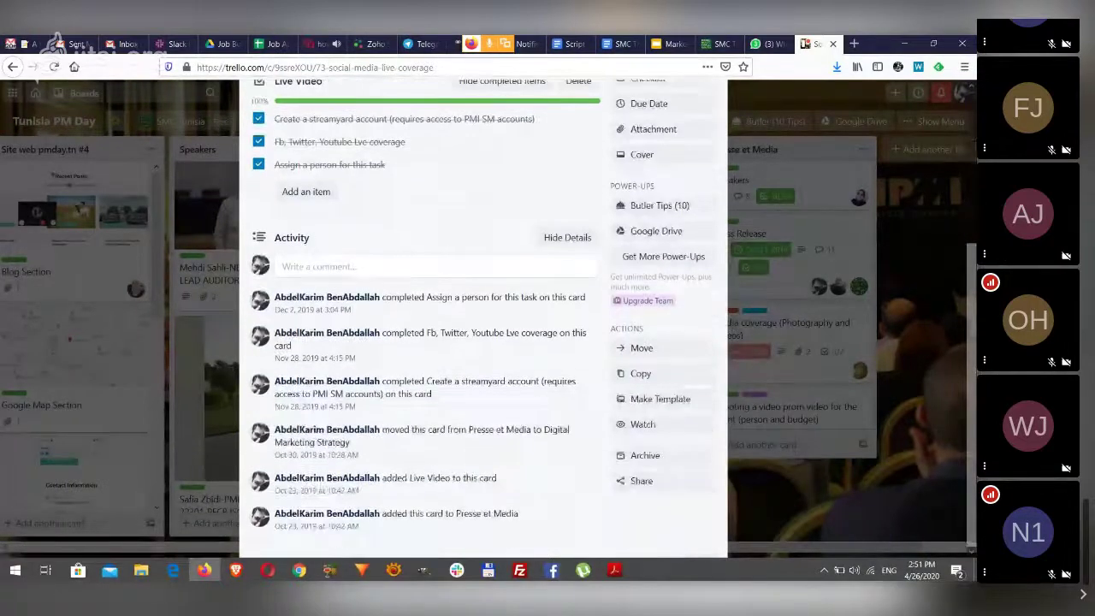
pyautogui.scroll(3, 483, 342)
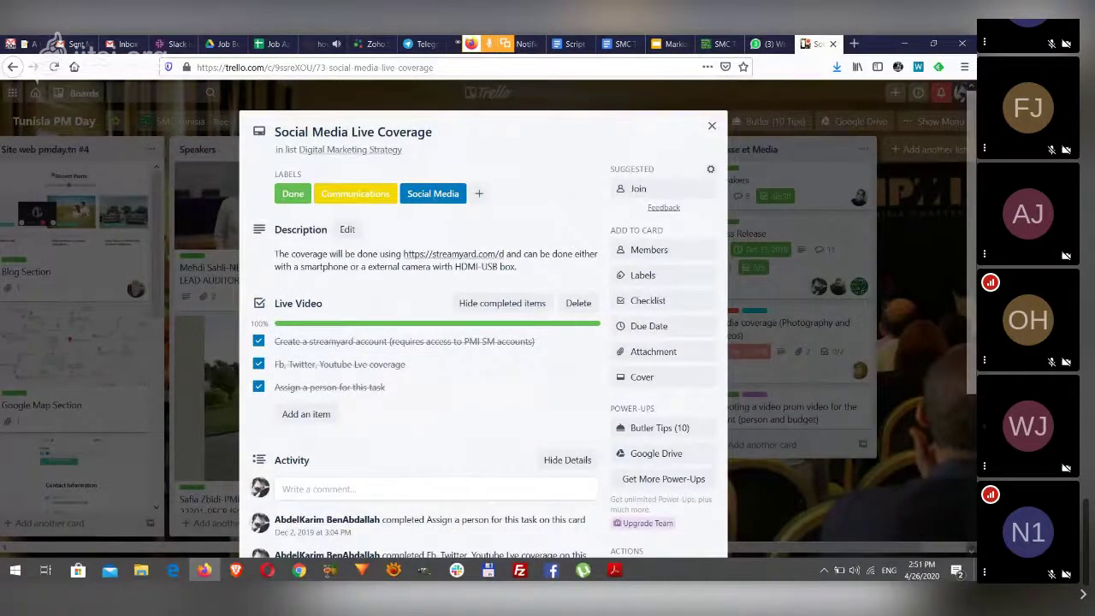
pyautogui.click(710, 125)
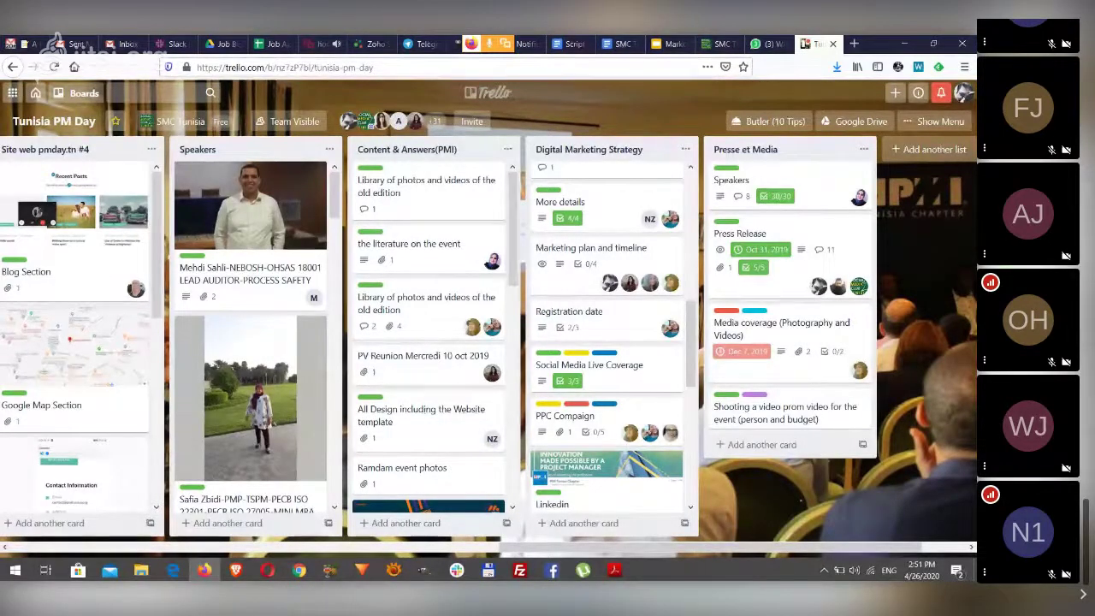
pyautogui.hscroll(2, 488, 342)
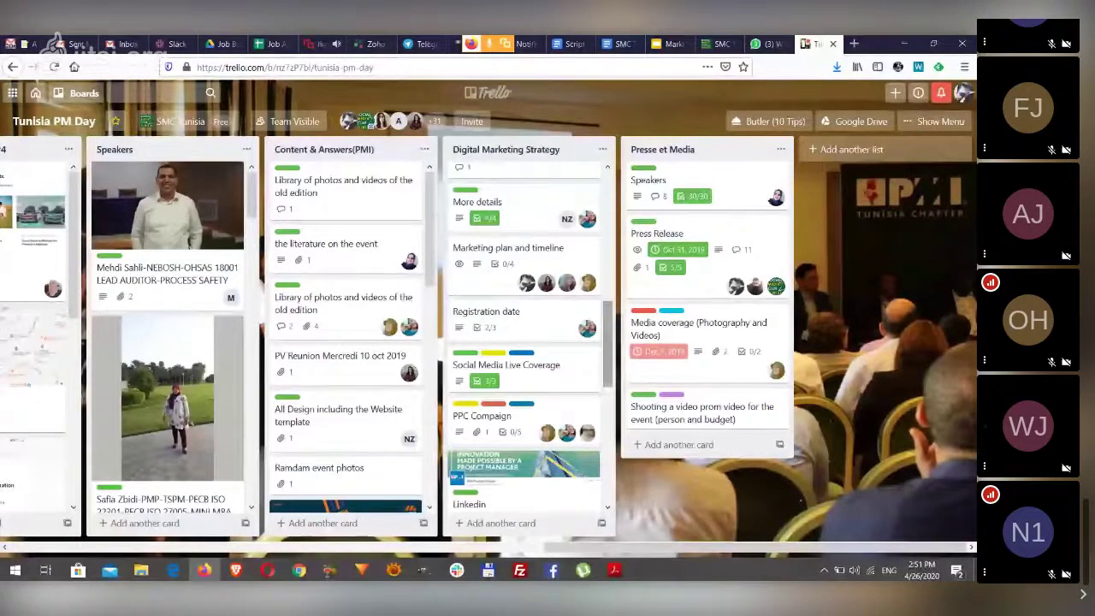
pyautogui.scroll(-5, 523, 342)
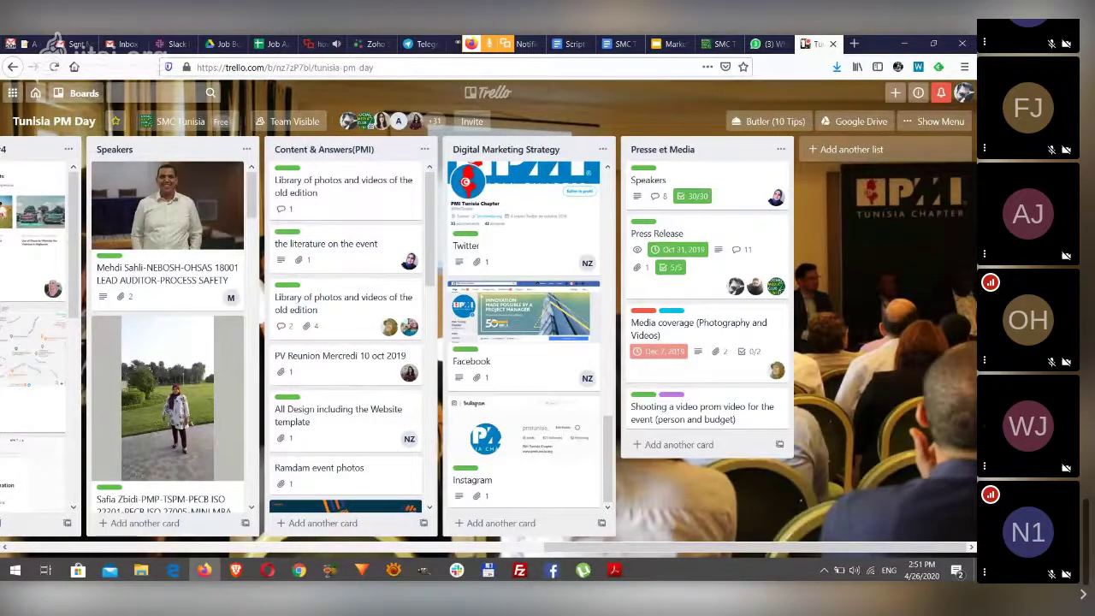
# Step: Search cards for 'presse', open Communiqué de presse, and open its linked Google Doc in a new tab
pyautogui.press('/')
pyautogui.write('press')
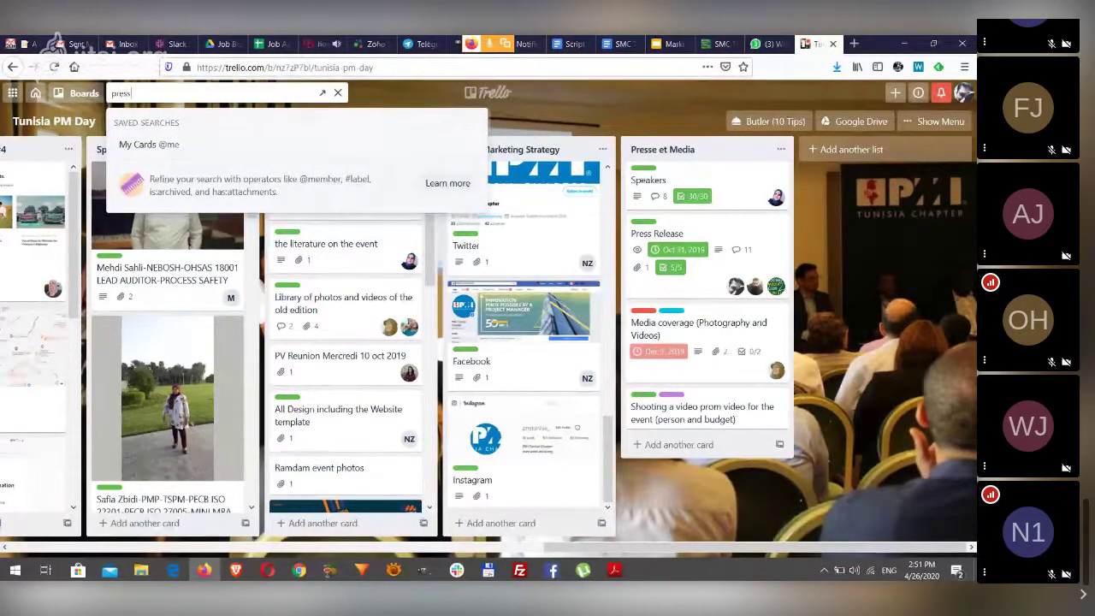
pyautogui.write('e')
pyautogui.press('Return')
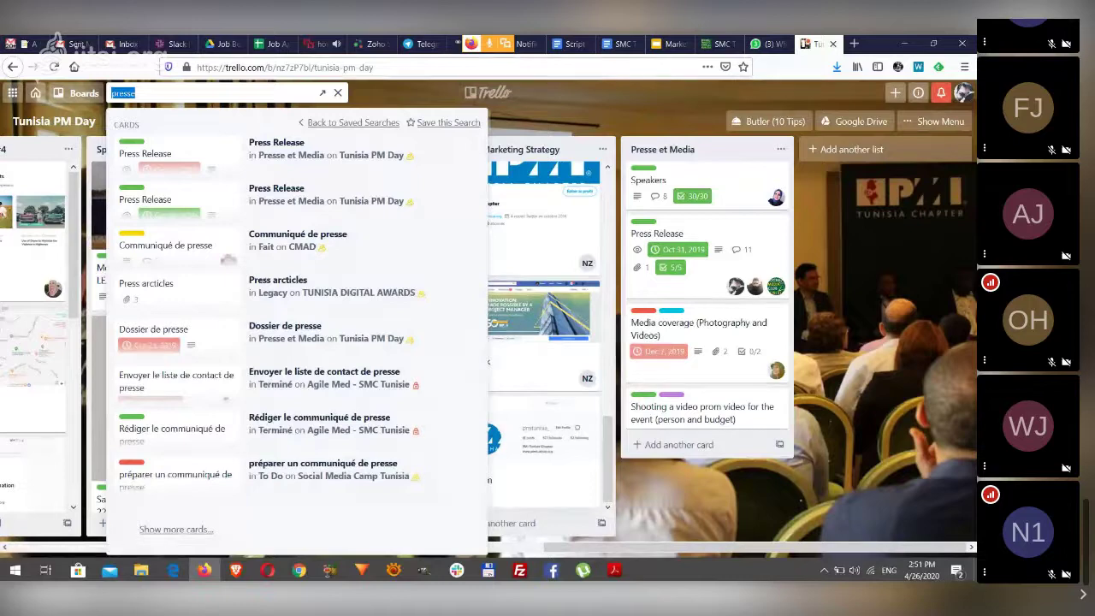
pyautogui.click(298, 235)
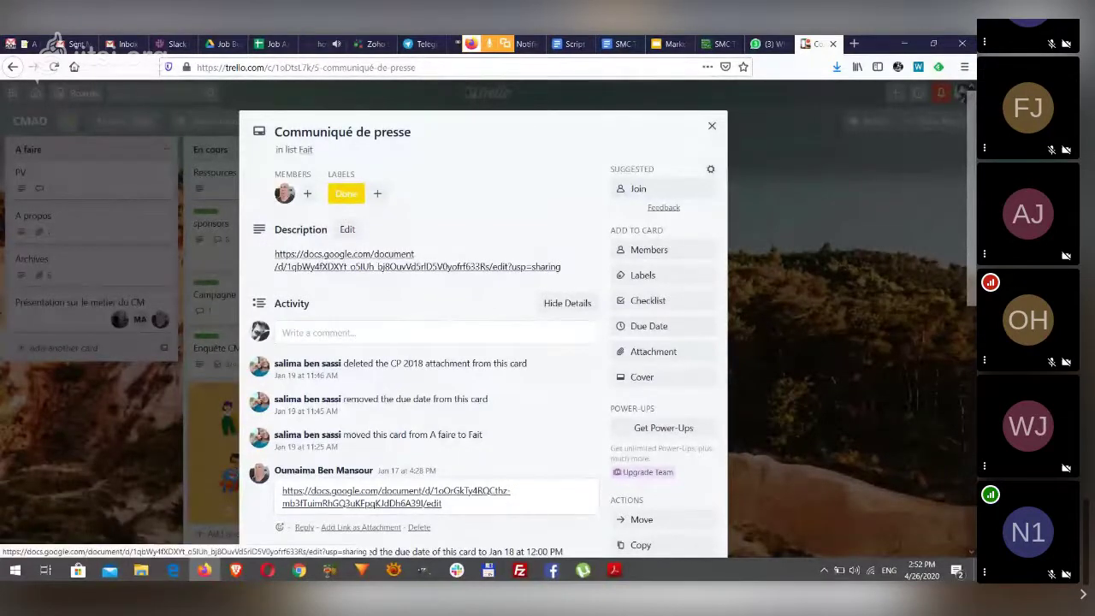
pyautogui.click(411, 266)
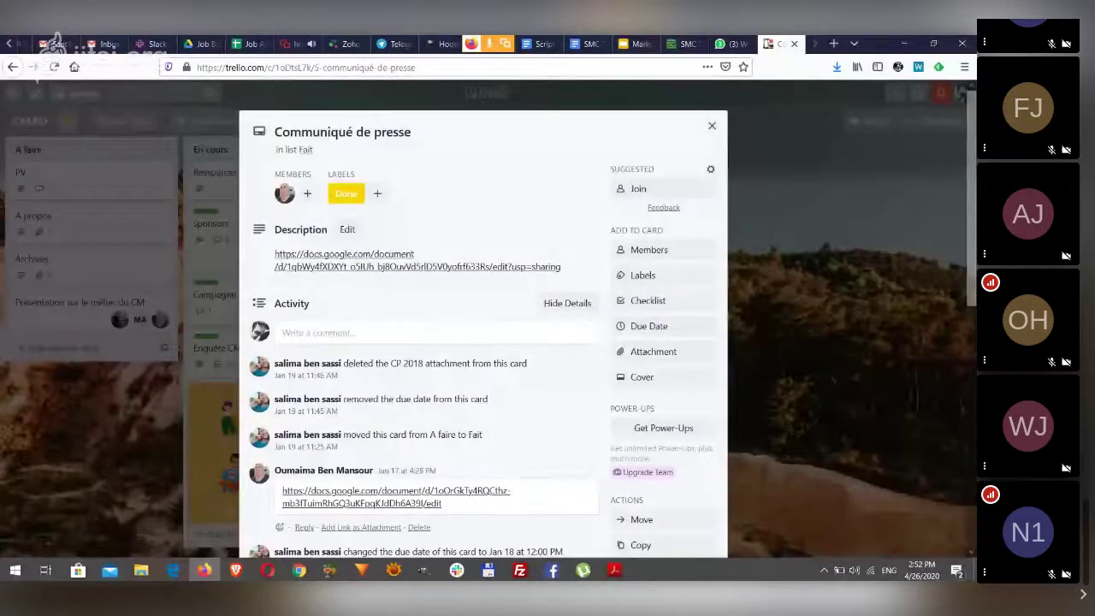
pyautogui.press('Escape')
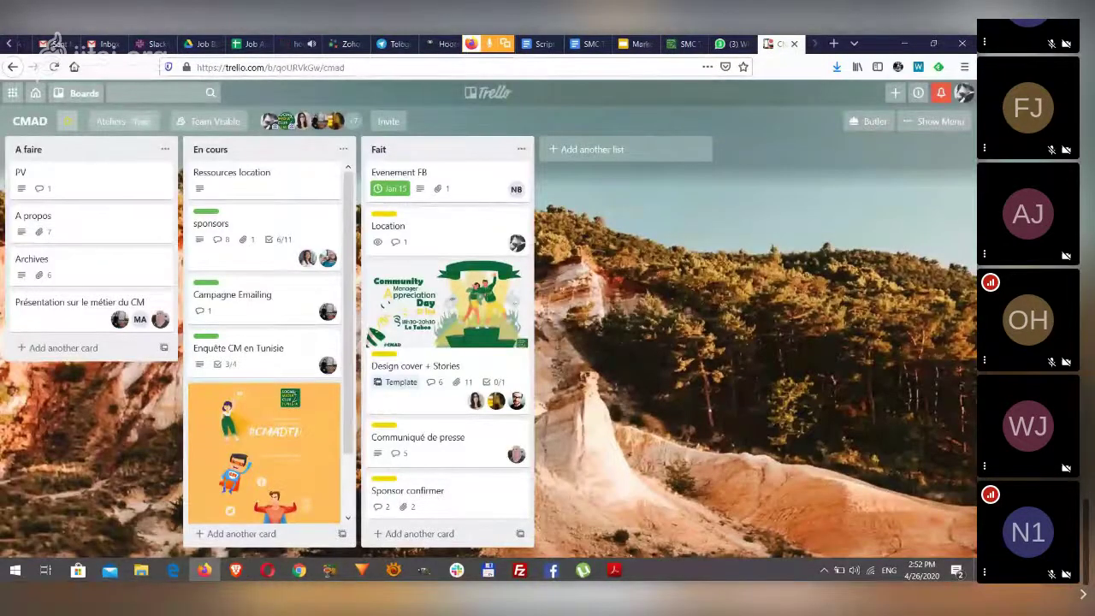
# Step: Peek at the starred boards drawer, then browse the CMAD board's En cours list
pyautogui.click(84, 92)
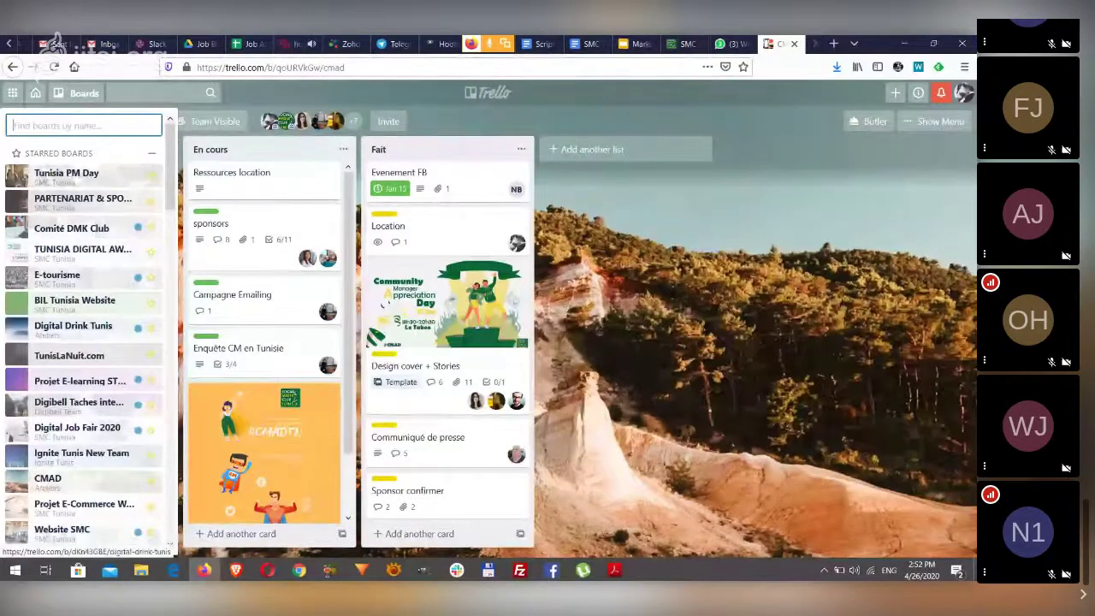
pyautogui.press('Escape')
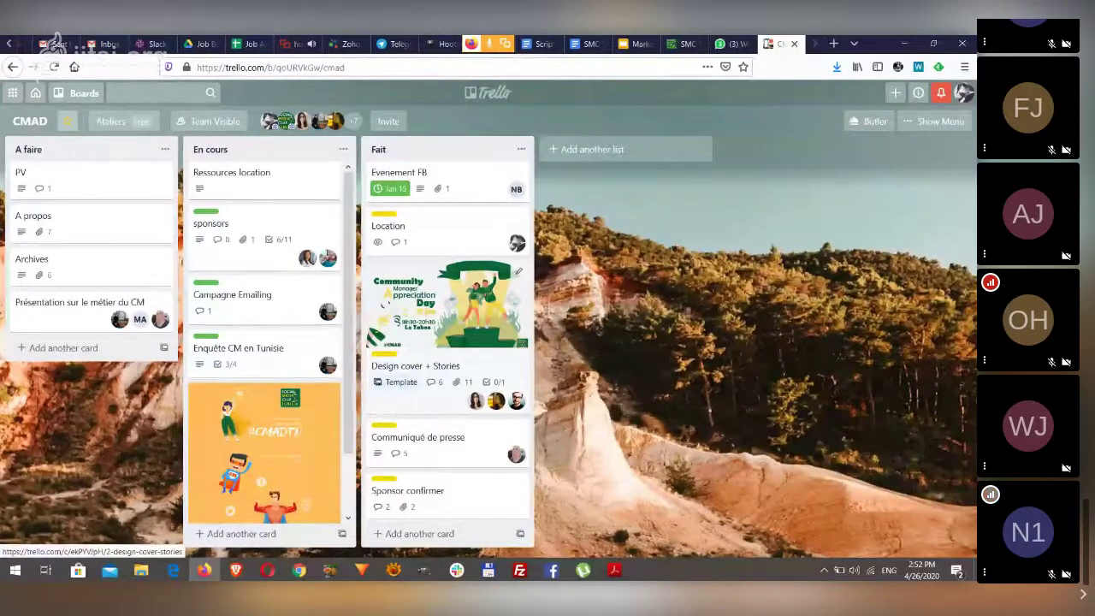
pyautogui.scroll(-2, 265, 351)
pyautogui.scroll(3, 265, 351)
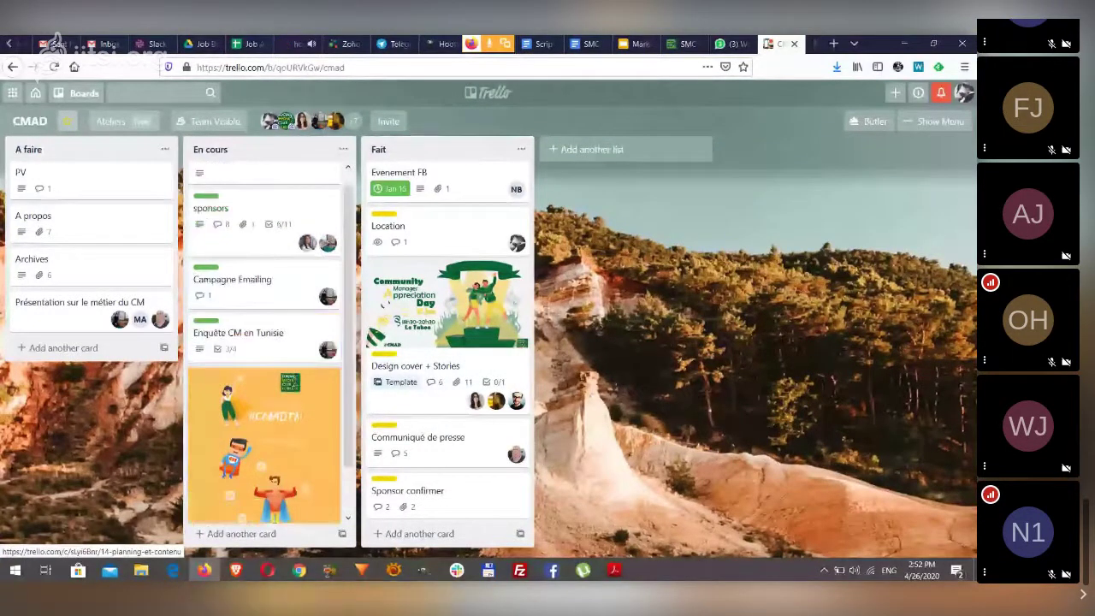
pyautogui.scroll(-2, 265, 351)
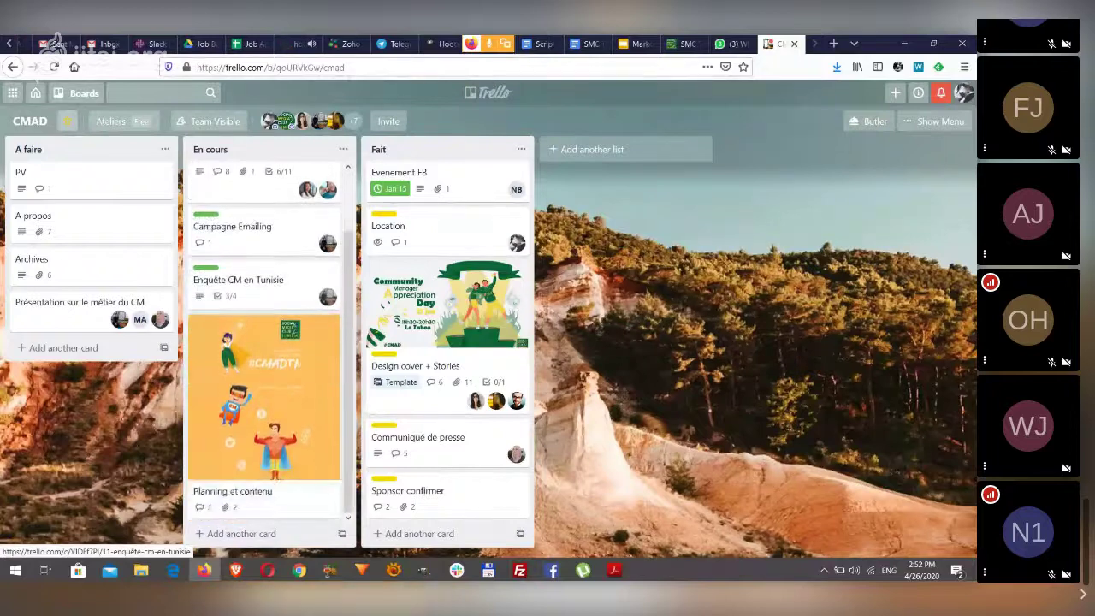
pyautogui.scroll(2, 265, 350)
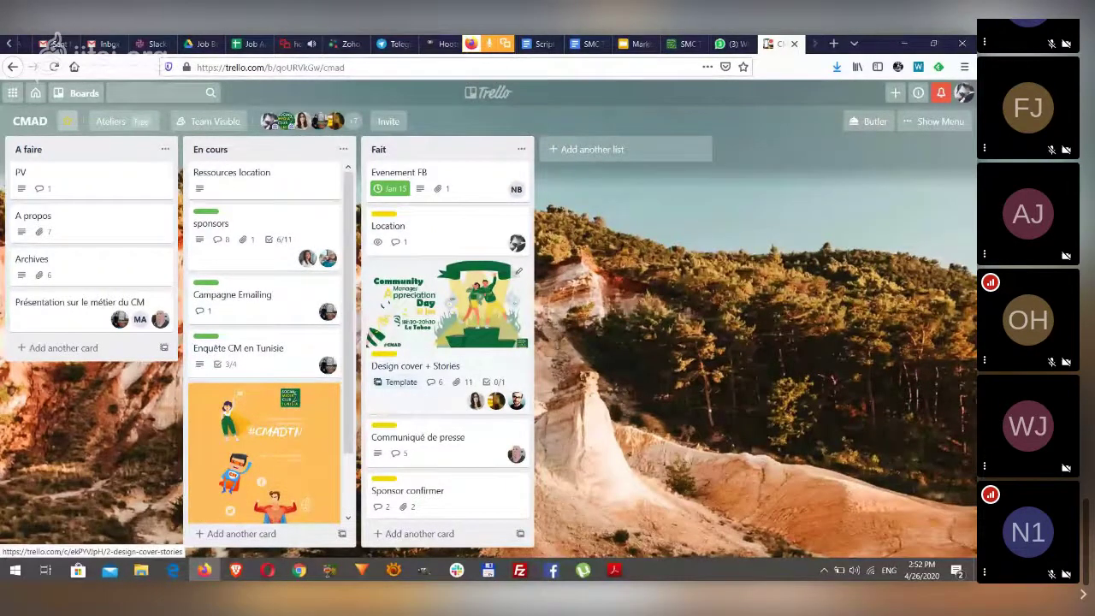
pyautogui.scroll(-2, 265, 351)
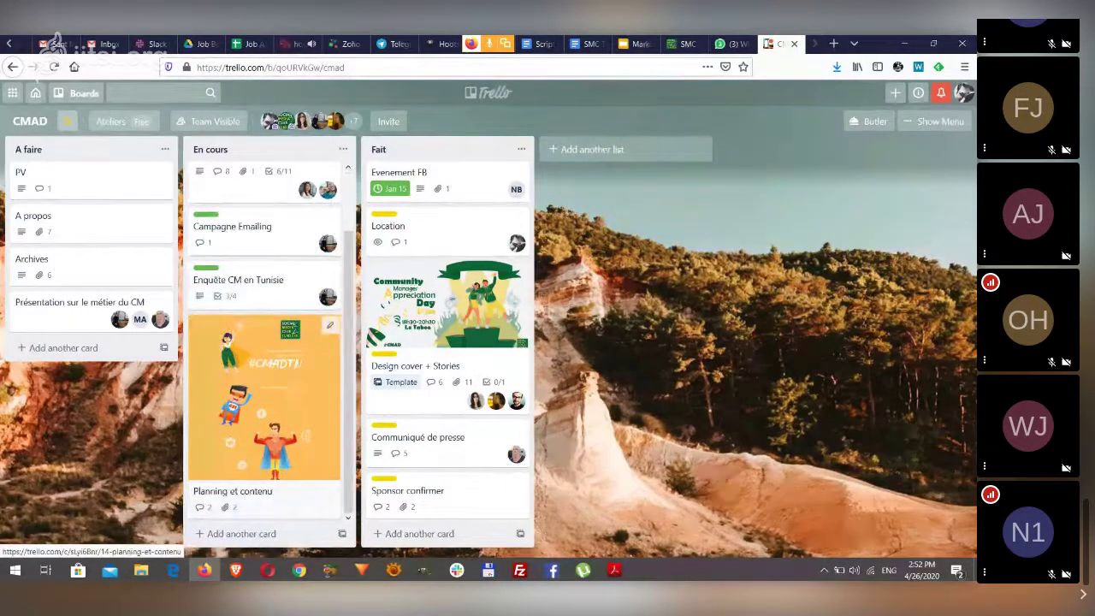
pyautogui.scroll(2, 266, 351)
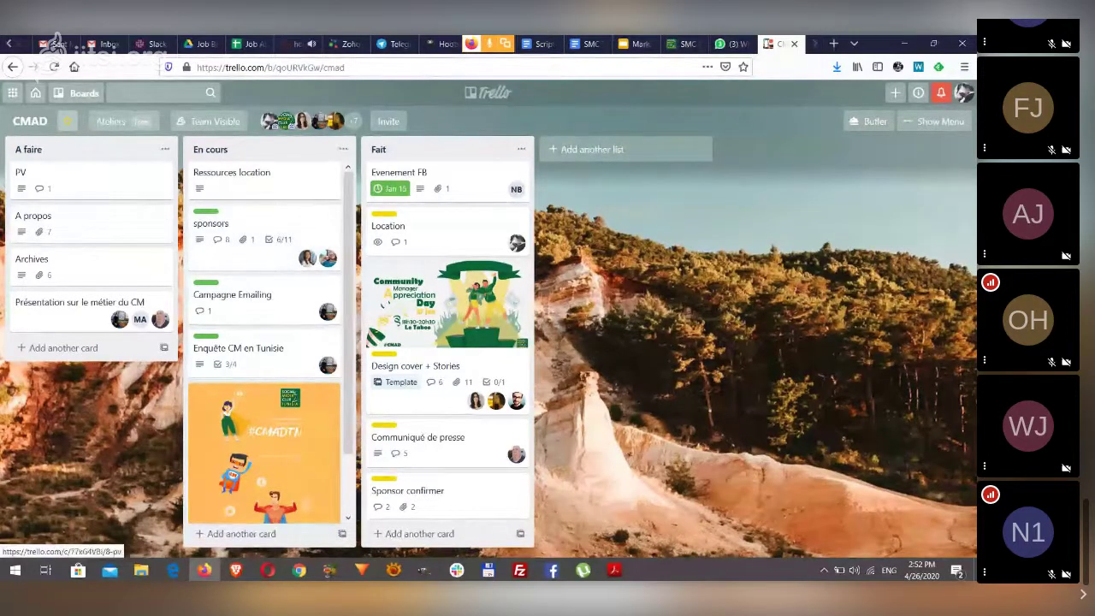
# Step: Go to the Trello boards home page and browse starred boards like CMAD and PARTENARIAT & SPONSORING
pyautogui.click(84, 92)
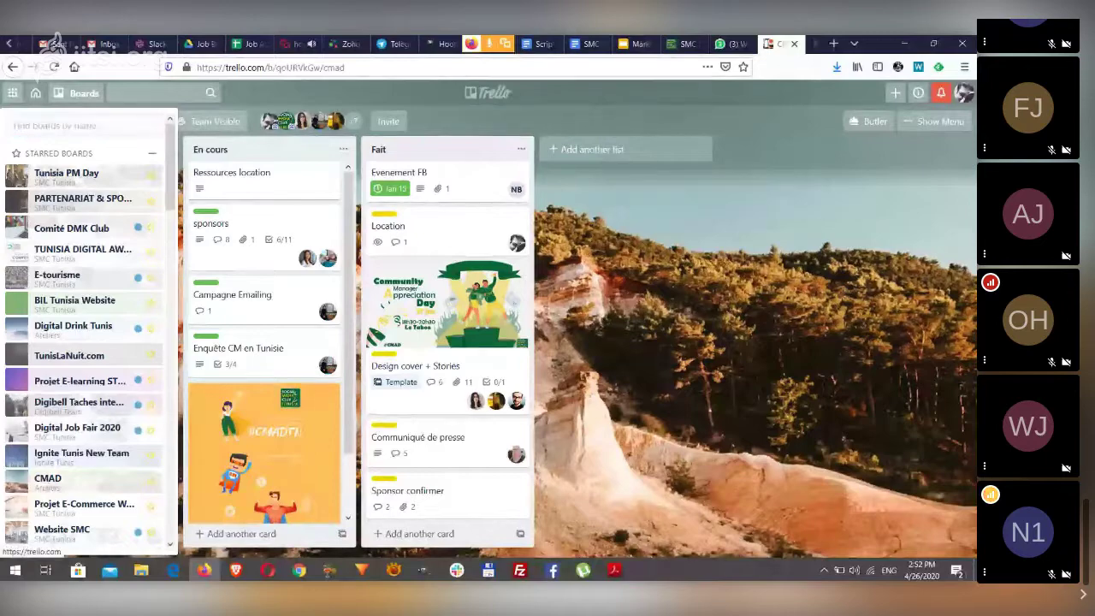
pyautogui.click(35, 93)
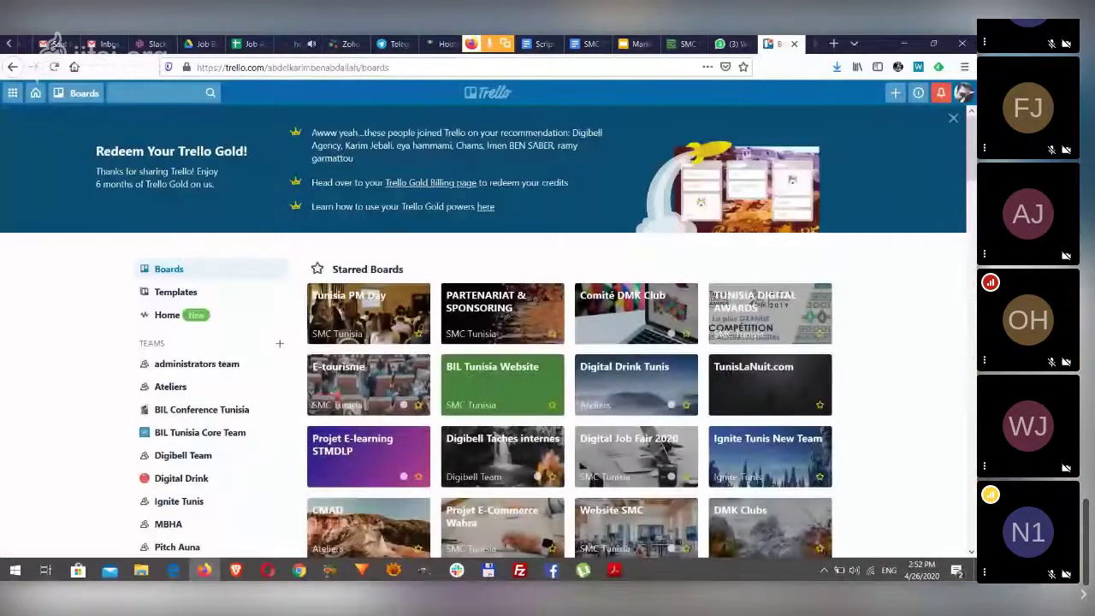
pyautogui.scroll(-3, 505, 248)
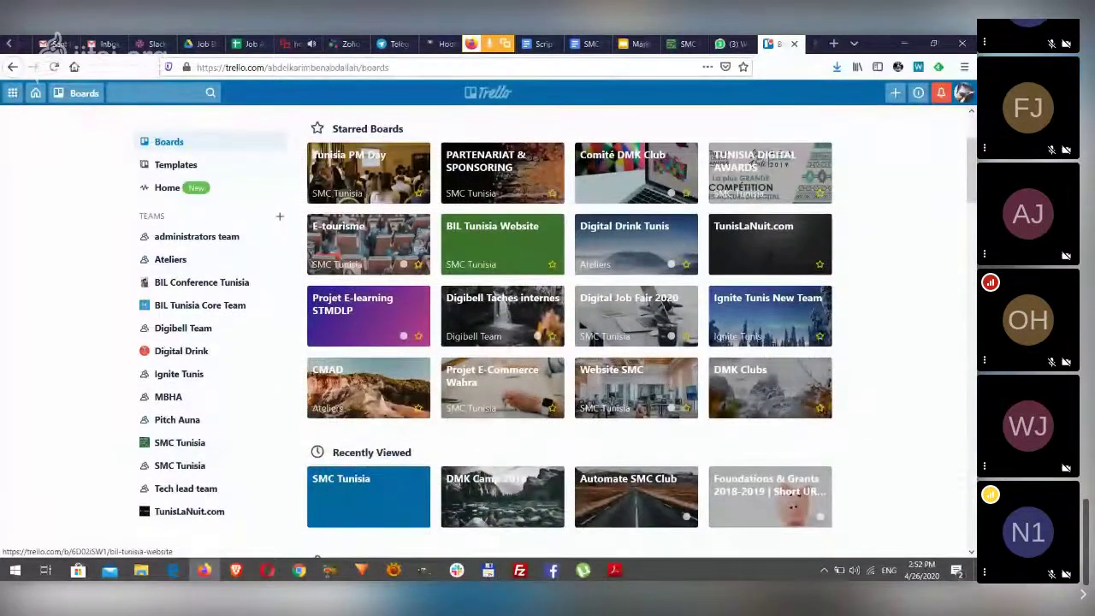
pyautogui.scroll(3, 488, 333)
pyautogui.scroll(-3, 488, 334)
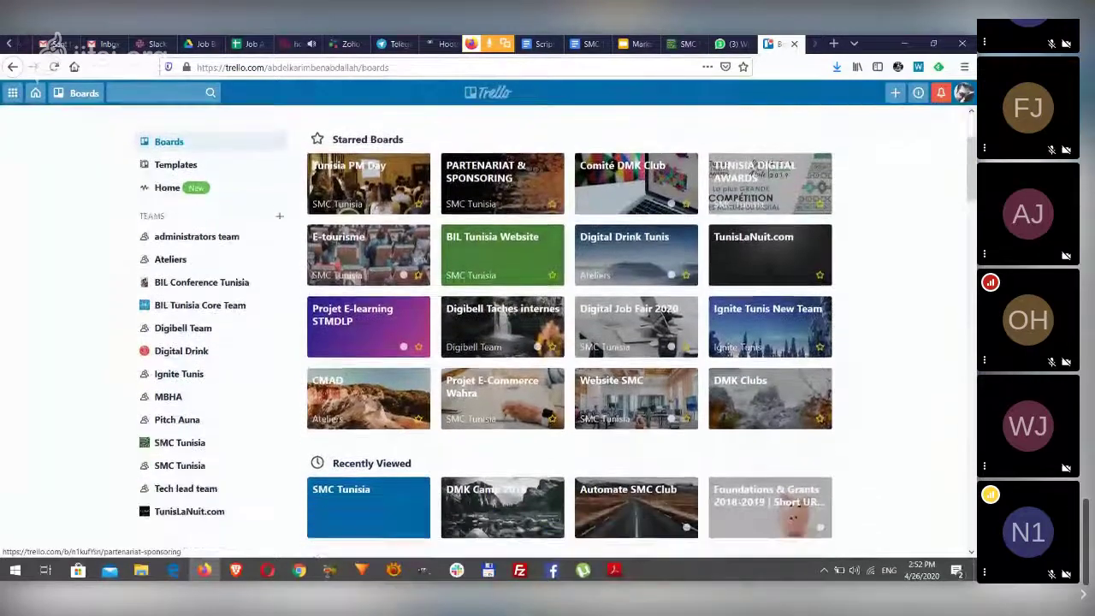
pyautogui.scroll(3, 505, 257)
pyautogui.scroll(-2, 505, 257)
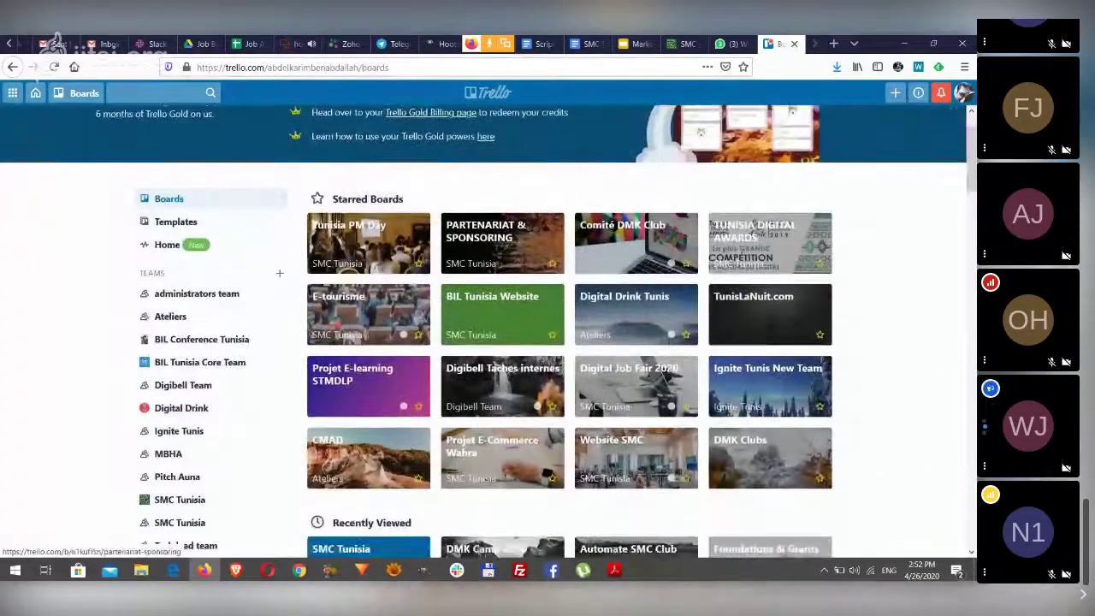
pyautogui.scroll(3, 504, 248)
pyautogui.scroll(-3, 504, 248)
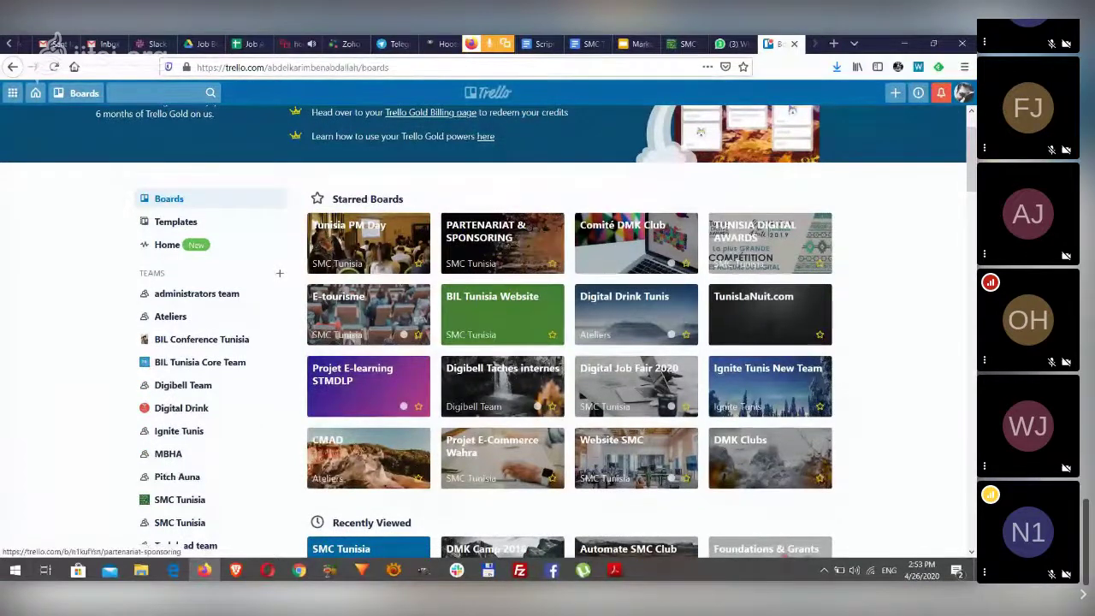
# Step: Open the PARTENARIAT & SPONSORING board and scroll through its Terminé list
pyautogui.click(502, 243)
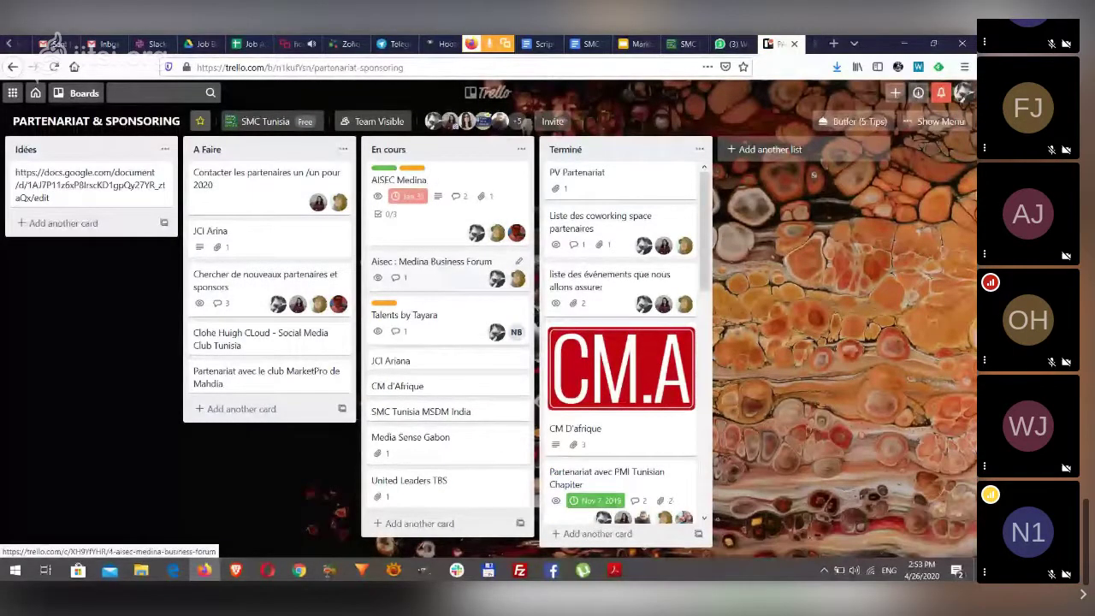
pyautogui.scroll(-10, 623, 342)
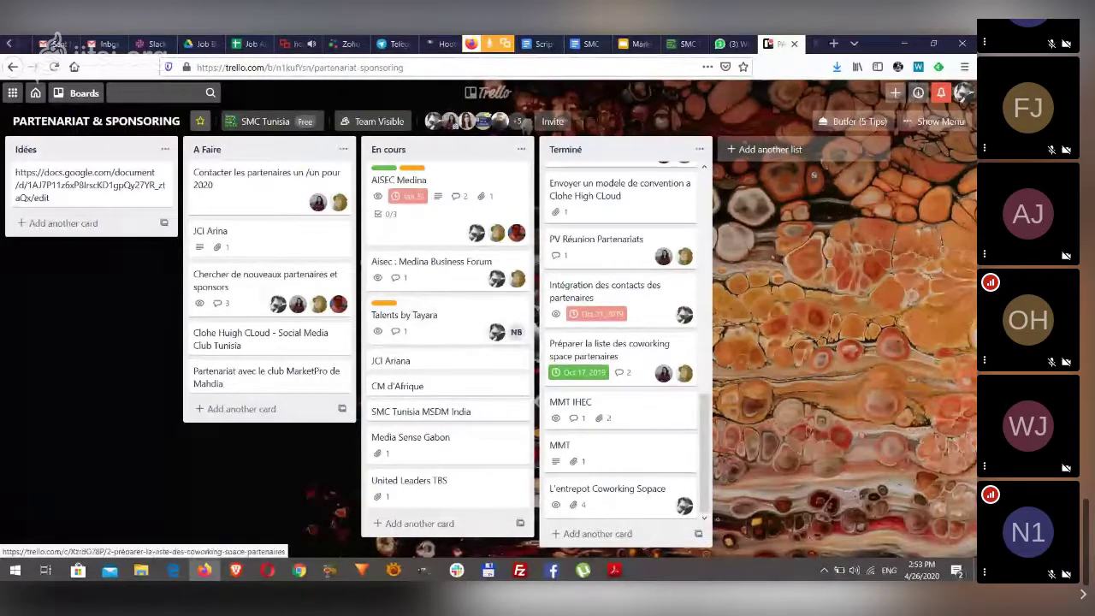
pyautogui.moveTo(703, 454); pyautogui.dragTo(703, 231)
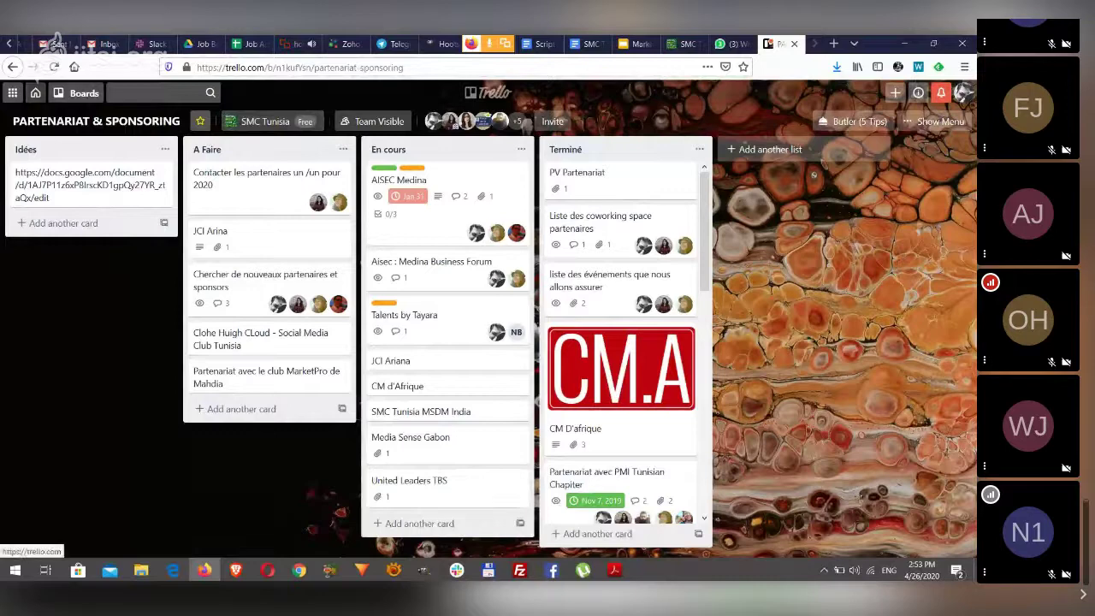
# Step: Return to the Trello boards home page and scroll down to the Recently Viewed boards
pyautogui.click(36, 92)
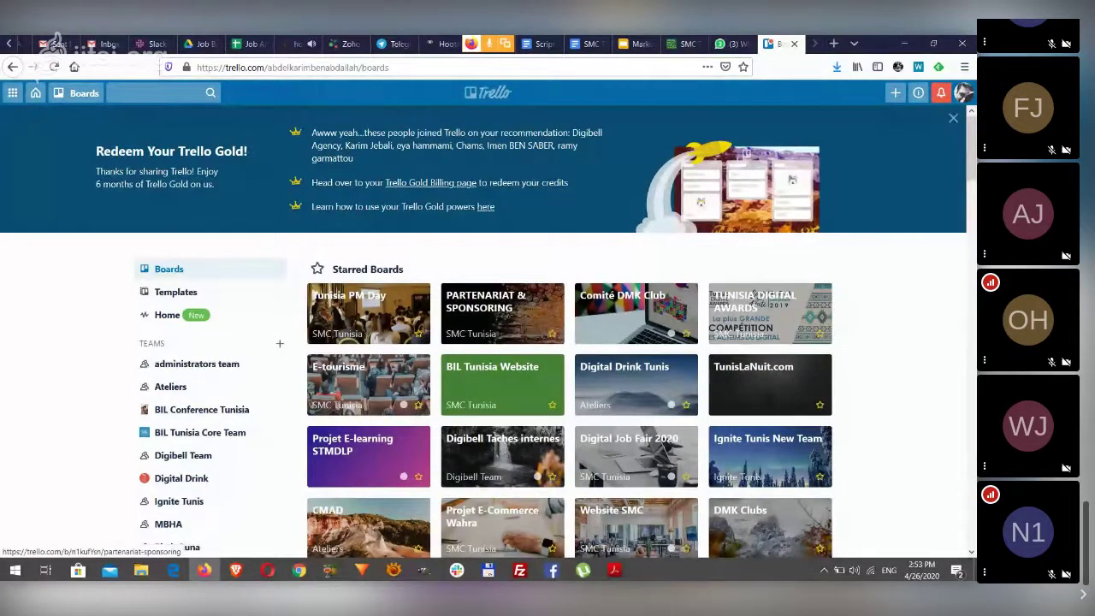
pyautogui.scroll(-3, 503, 312)
pyautogui.scroll(-1, 569, 334)
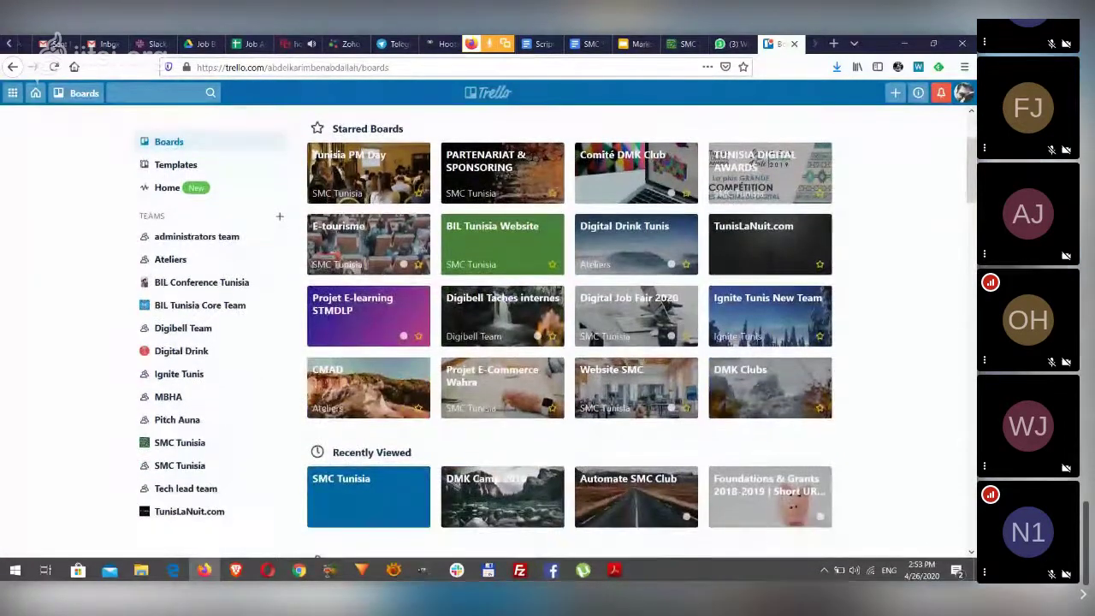
pyautogui.scroll(4, 636, 317)
pyautogui.scroll(-4, 636, 317)
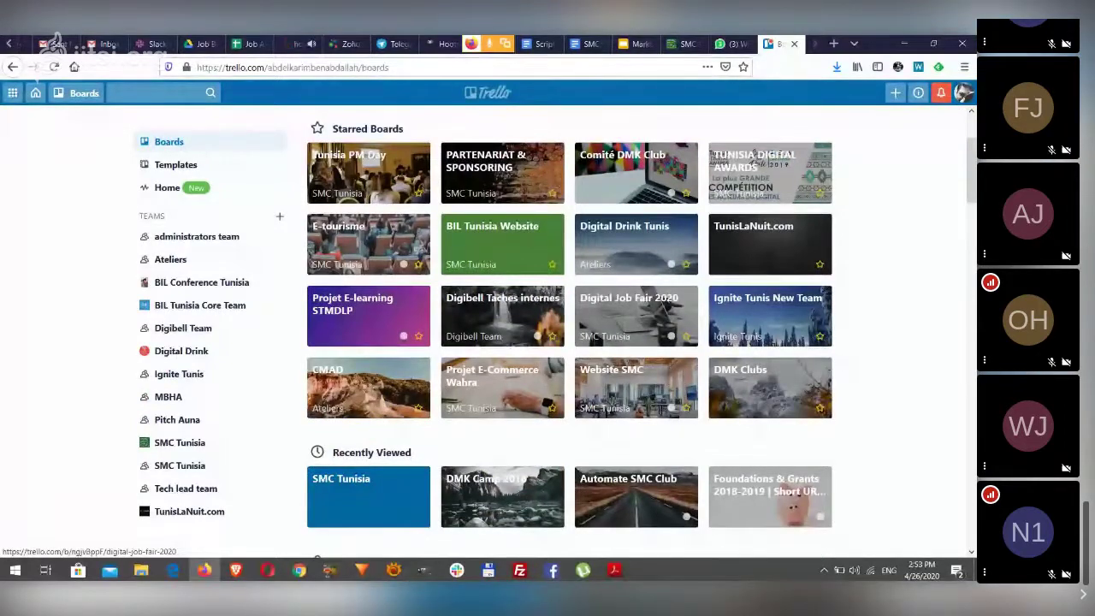
pyautogui.scroll(3, 636, 317)
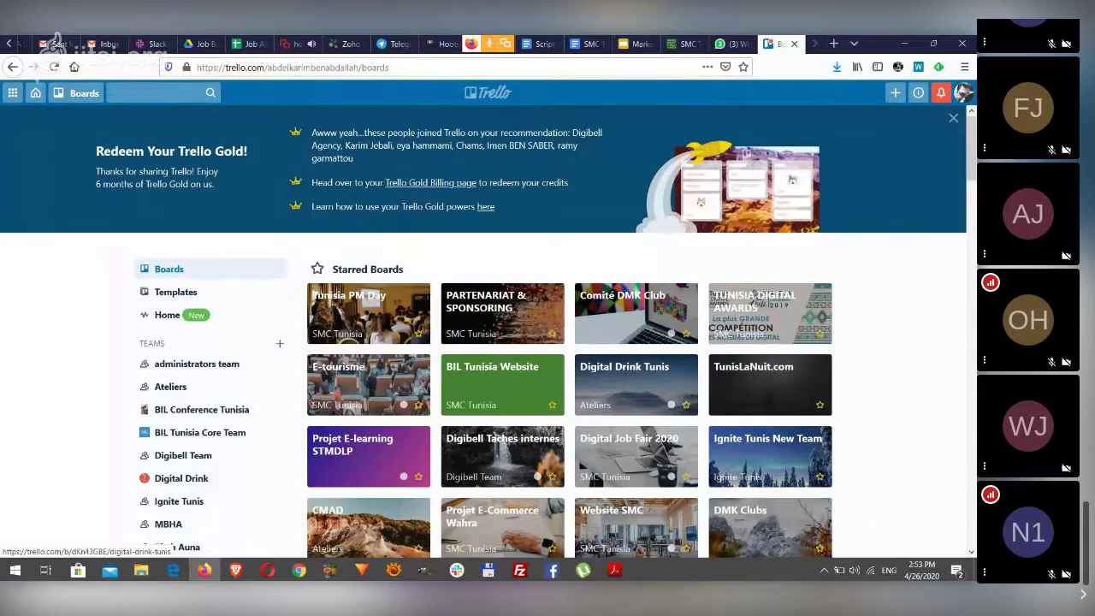
pyautogui.scroll(-1, 636, 384)
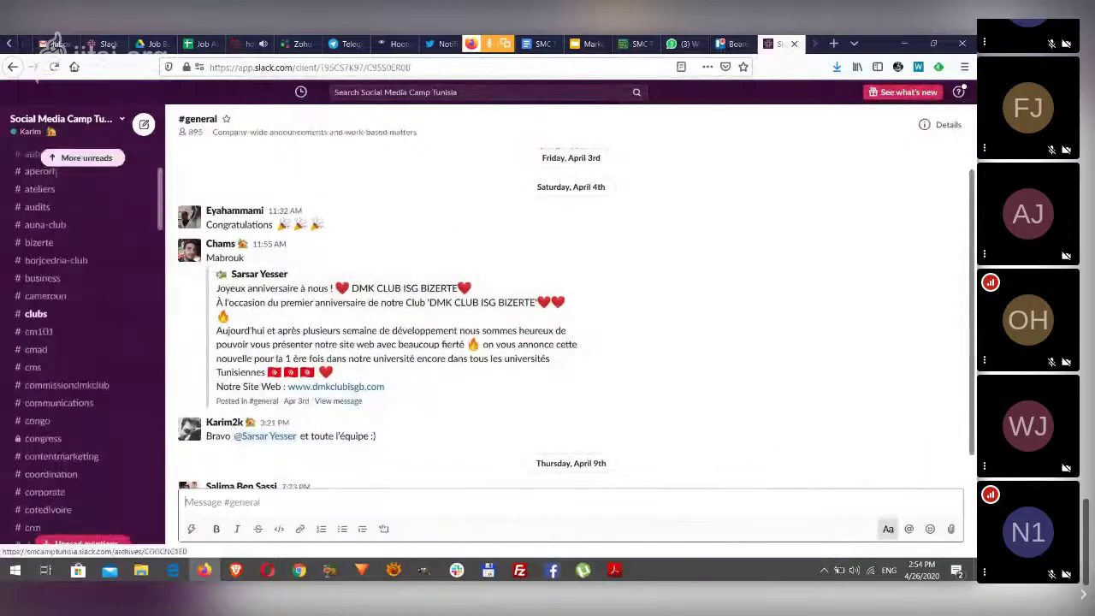
# Step: Open Slack's #websites channel and scroll back through older Trello app notifications
pyautogui.scroll(-6, 82, 342)
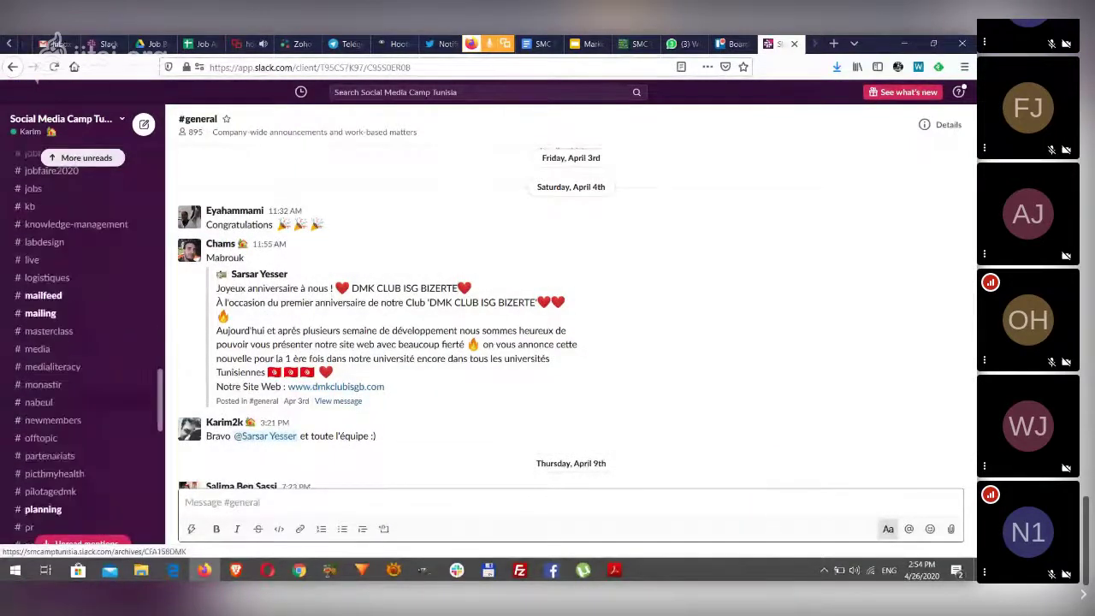
pyautogui.scroll(-8, 83, 342)
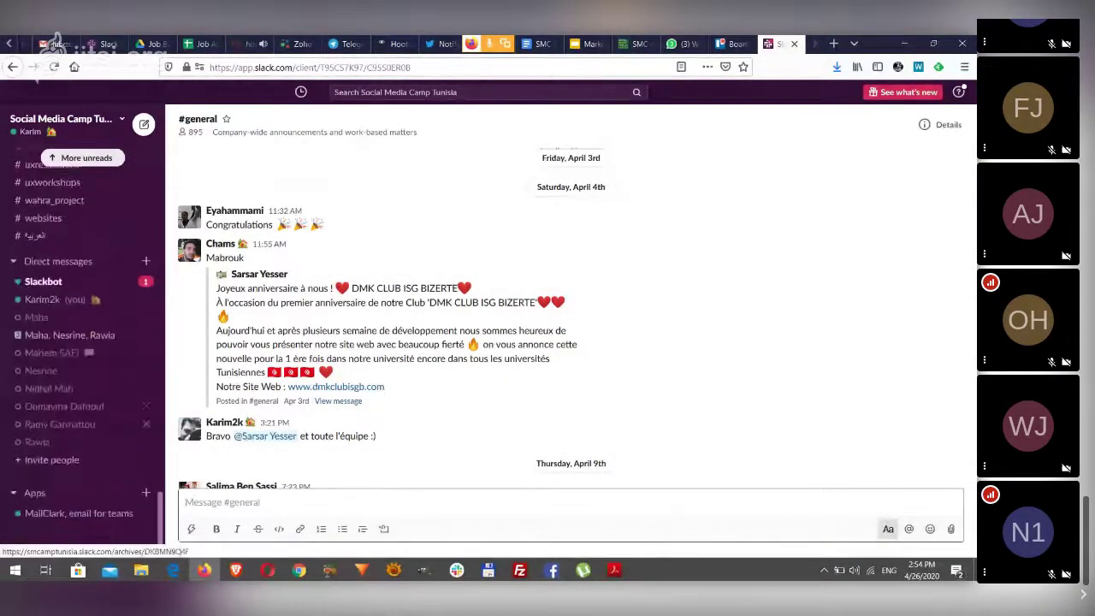
pyautogui.scroll(1, 82, 342)
pyautogui.click(43, 429)
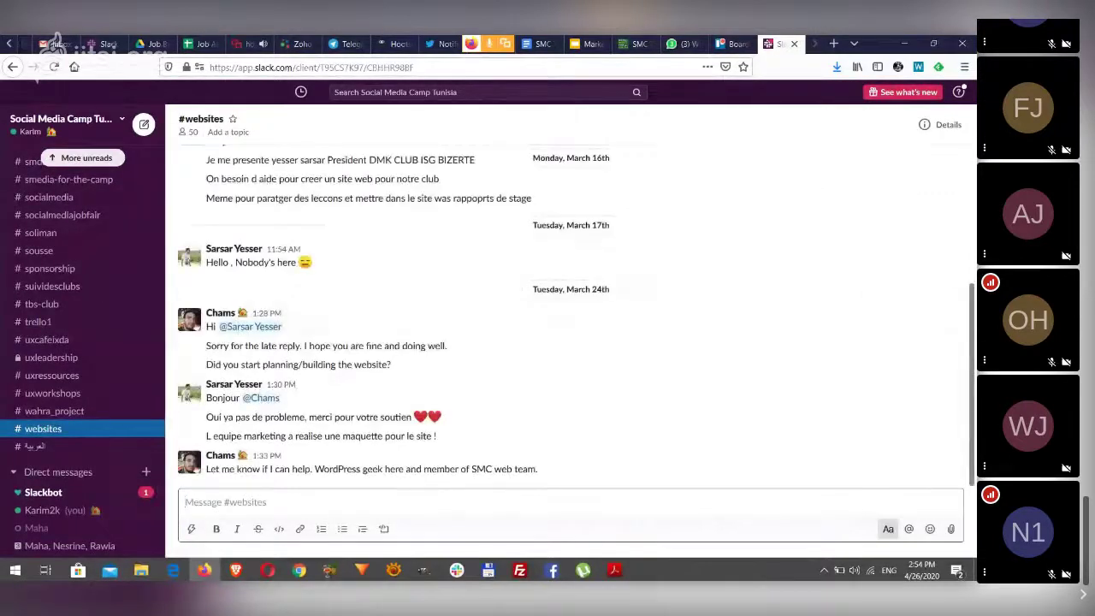
pyautogui.scroll(5, 573, 316)
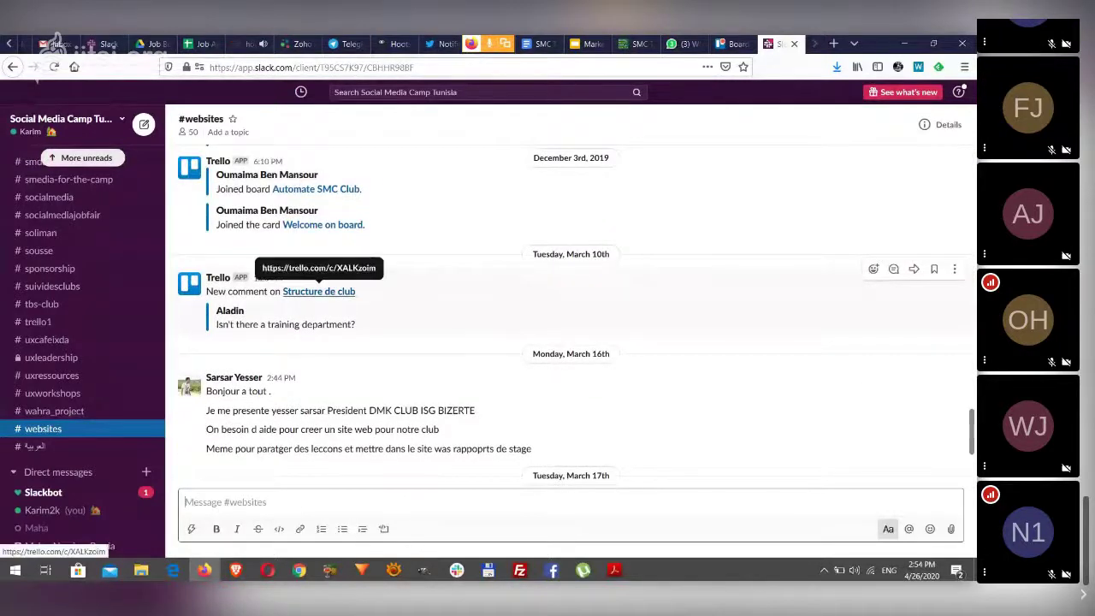
pyautogui.scroll(3, 318, 292)
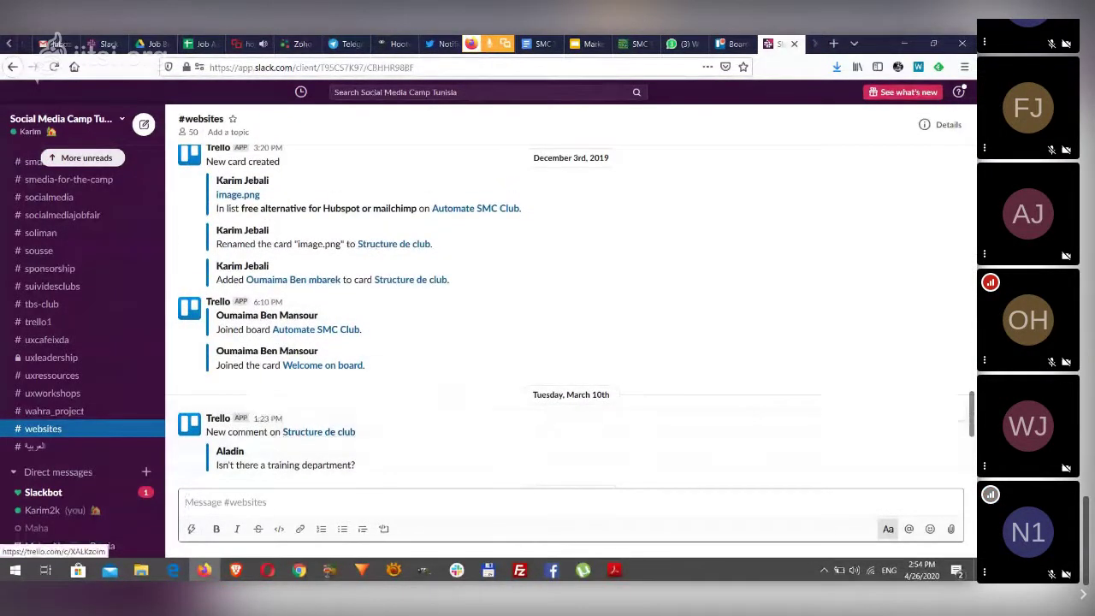
pyautogui.scroll(10, 571, 308)
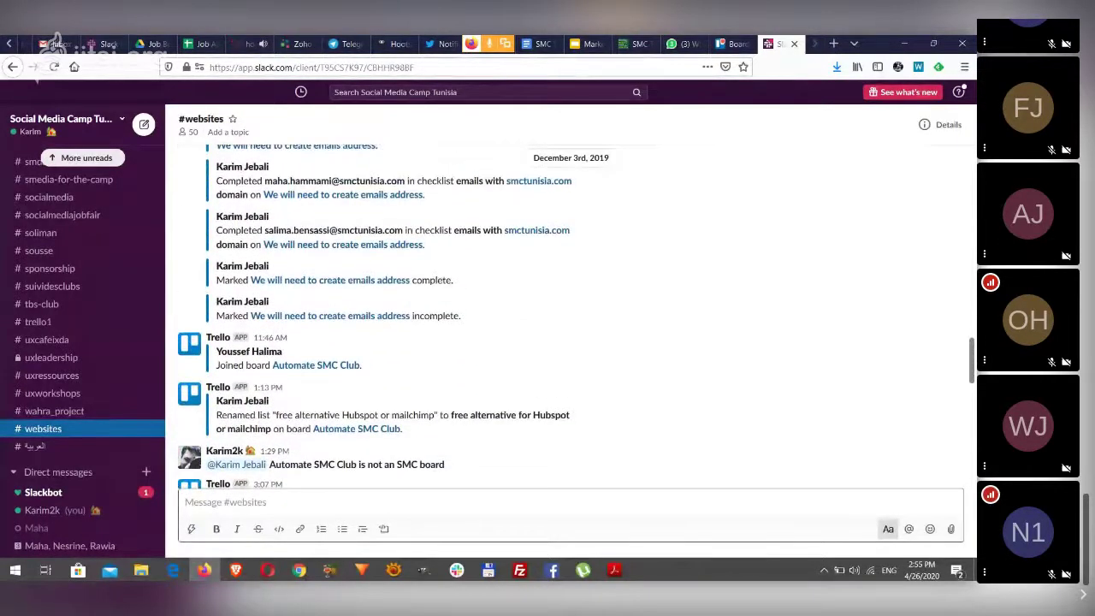
# Step: Switch to the Trello boards tab and browse starred boards like BIL Tunisia Website and Website SMC
pyautogui.click(731, 44)
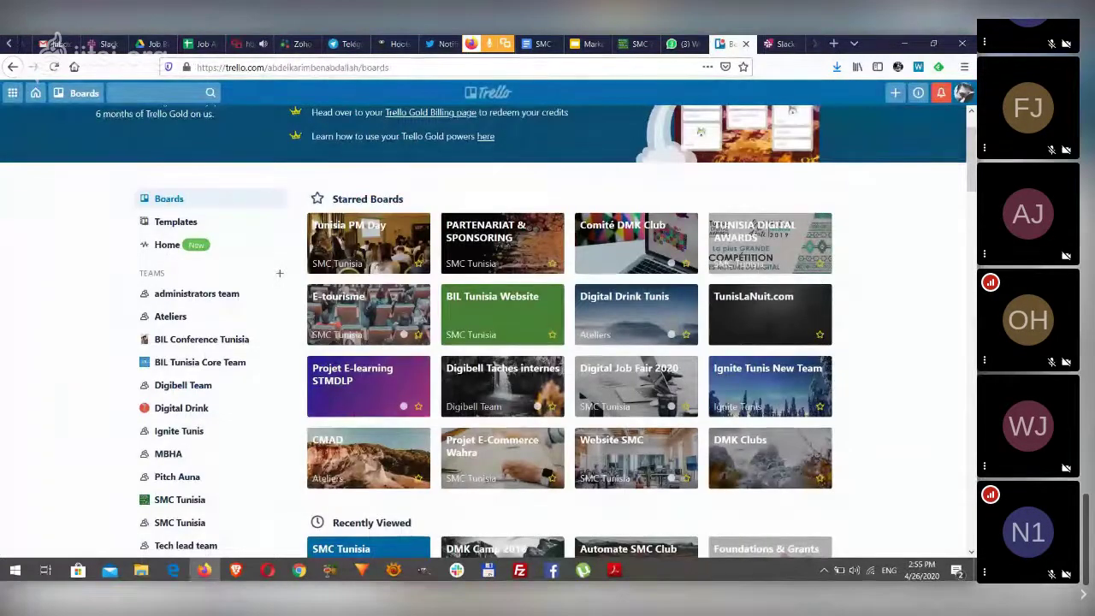
pyautogui.scroll(-5, 189, 402)
pyautogui.scroll(3, 188, 374)
pyautogui.scroll(3, 188, 370)
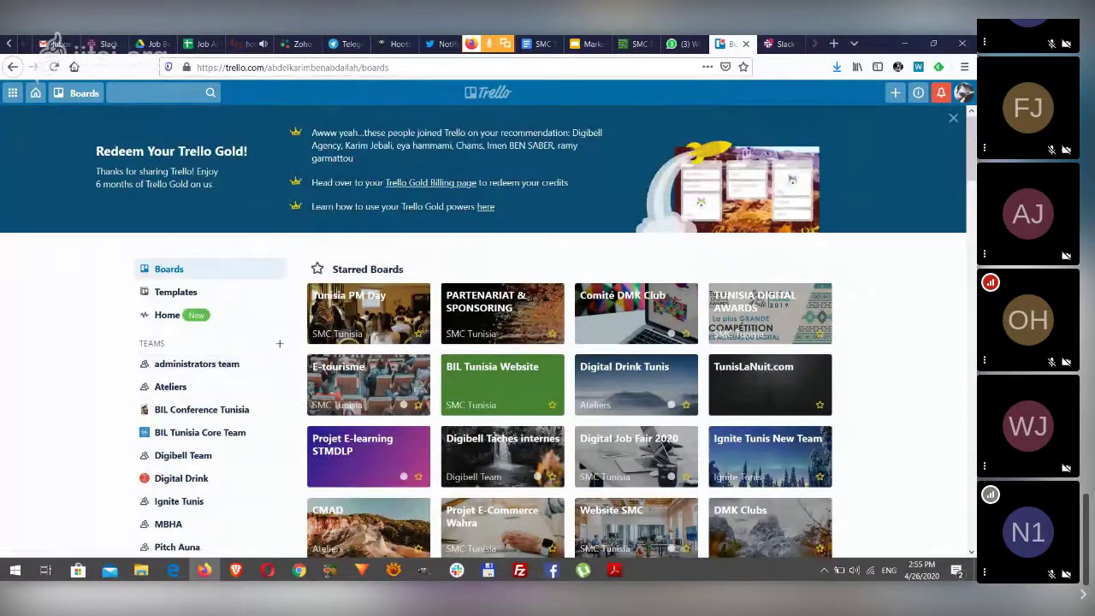
pyautogui.scroll(-1, 502, 308)
pyautogui.scroll(-4, 502, 308)
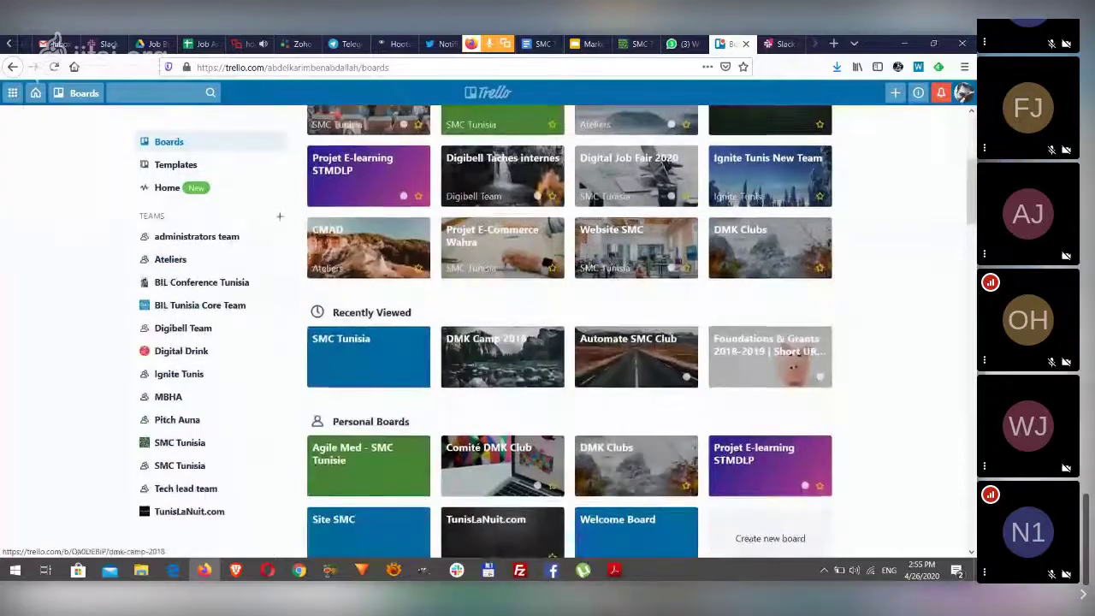
pyautogui.scroll(4, 502, 308)
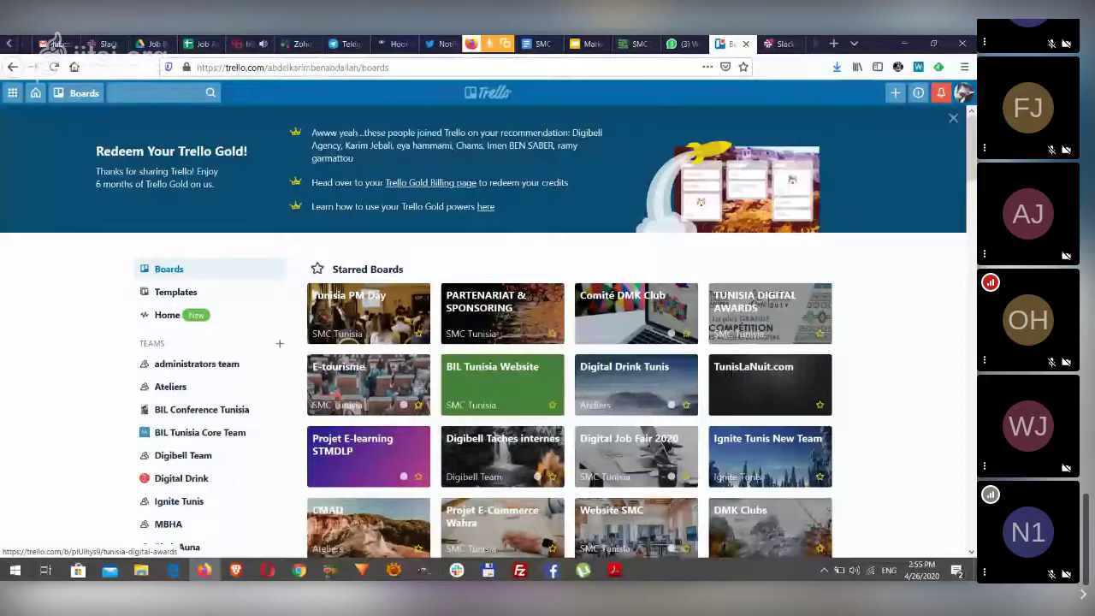
pyautogui.scroll(-4, 761, 316)
pyautogui.scroll(4, 761, 316)
pyautogui.scroll(-1, 761, 317)
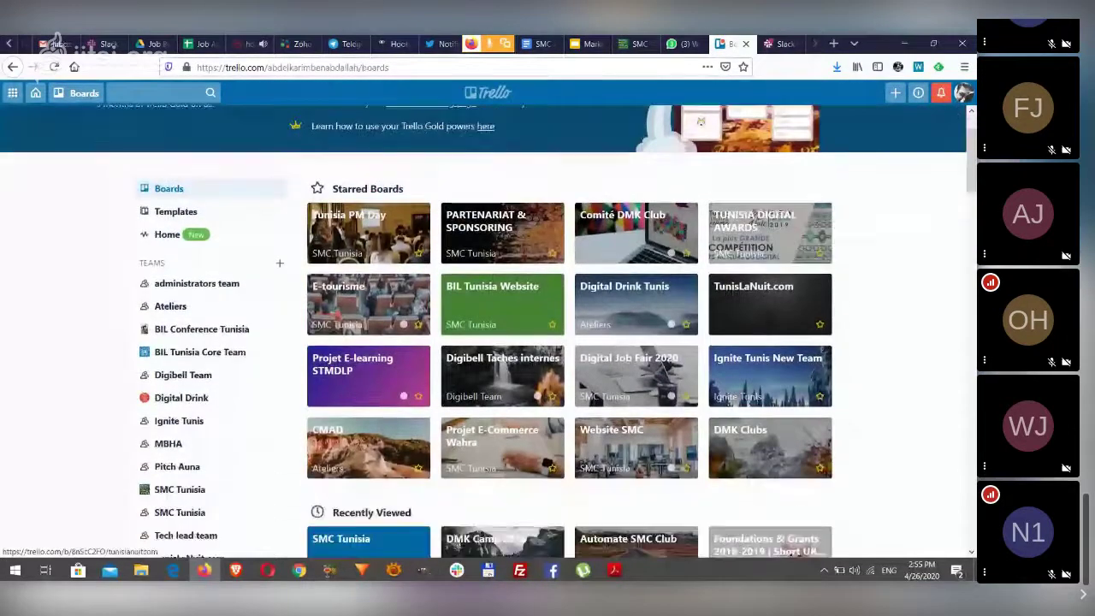
pyautogui.scroll(-1, 761, 316)
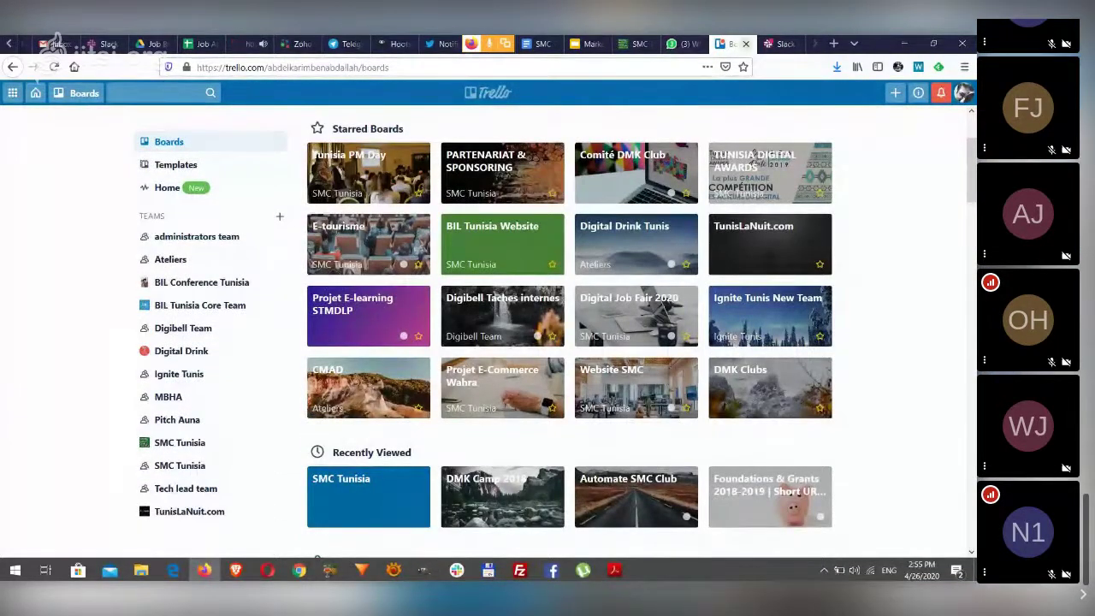
# Step: Glance at Slack's #websites channel, then return to the Trello boards overview and scroll it
pyautogui.click(780, 42)
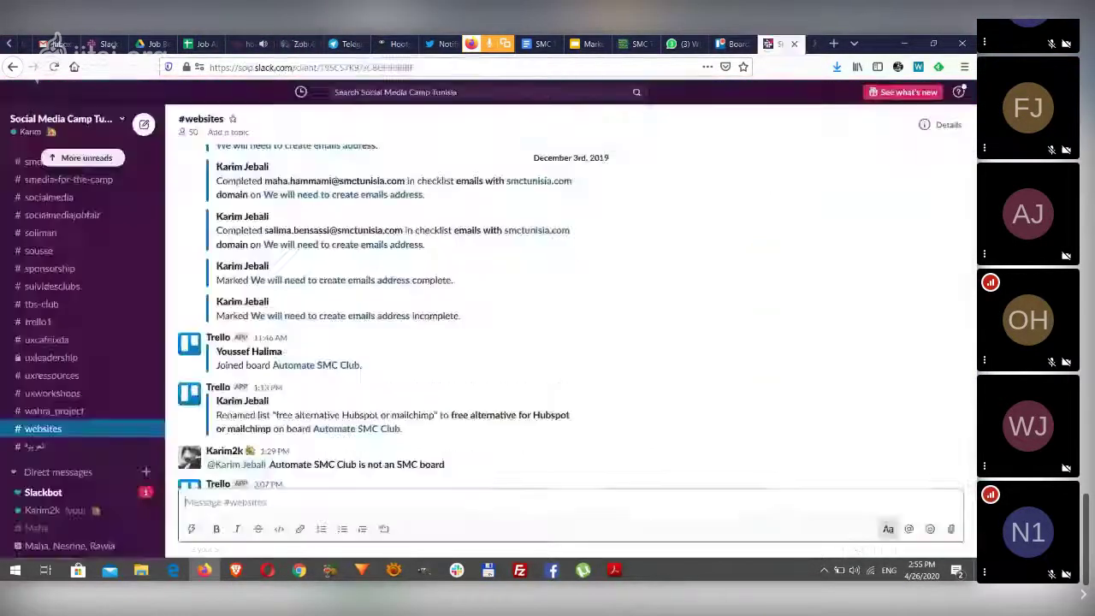
pyautogui.click(727, 43)
pyautogui.scroll(-2, 505, 256)
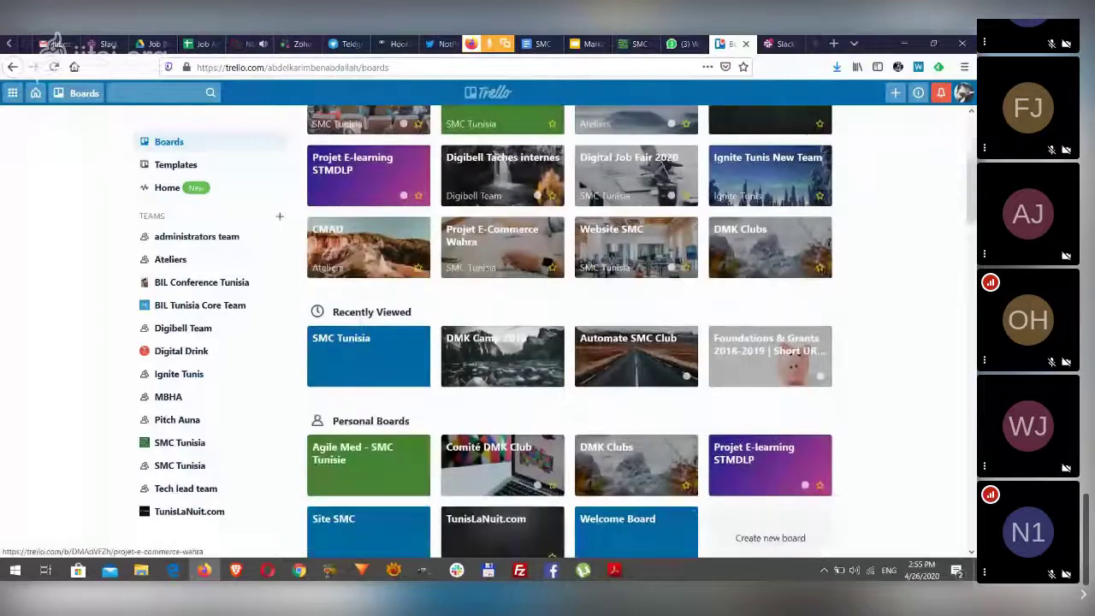
pyautogui.scroll(3, 502, 247)
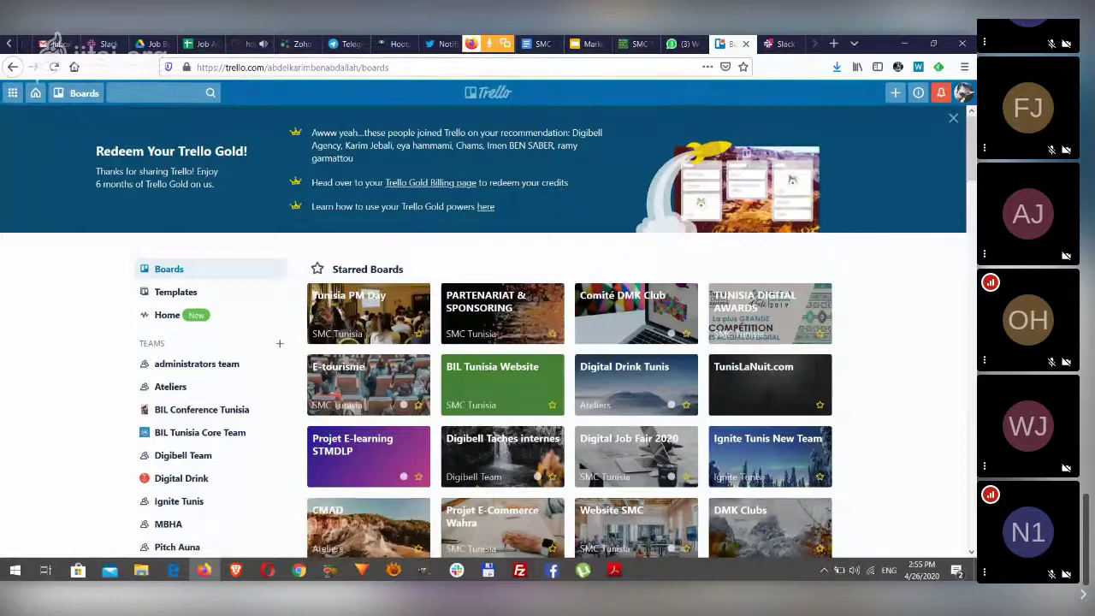
pyautogui.scroll(-3, 791, 180)
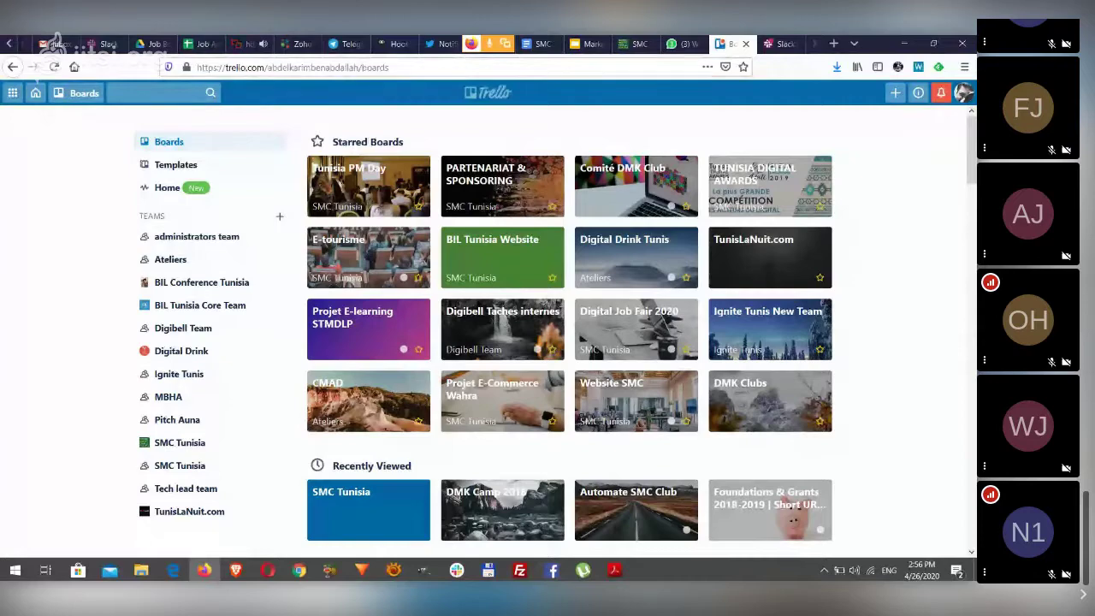
# Step: Scroll up through older Trello updates in Slack's #websites, then return to the Trello boards tab
pyautogui.click(779, 44)
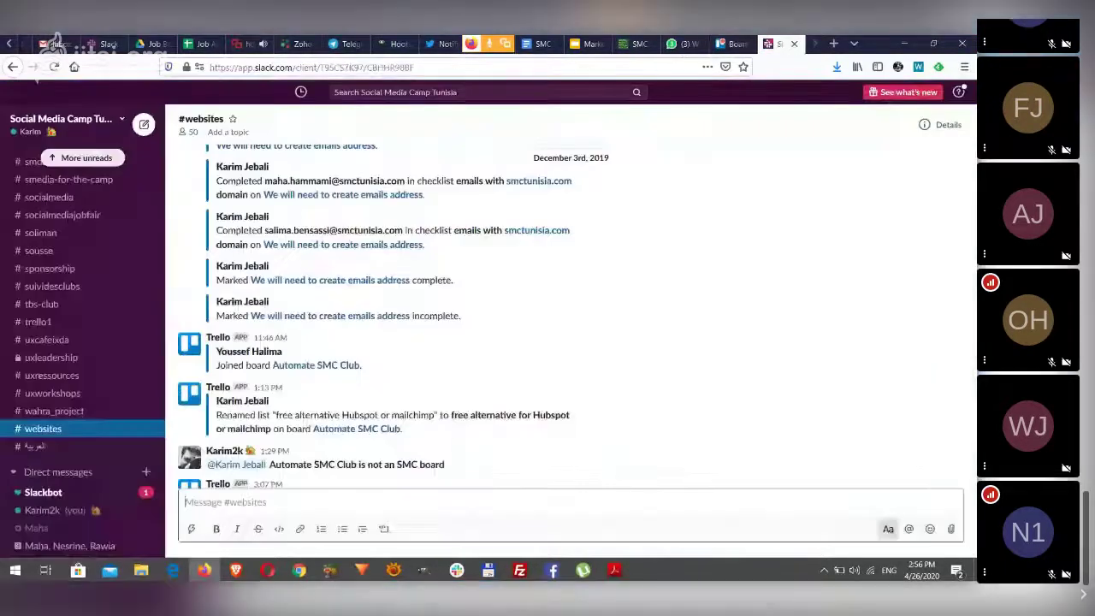
pyautogui.scroll(5, 578, 342)
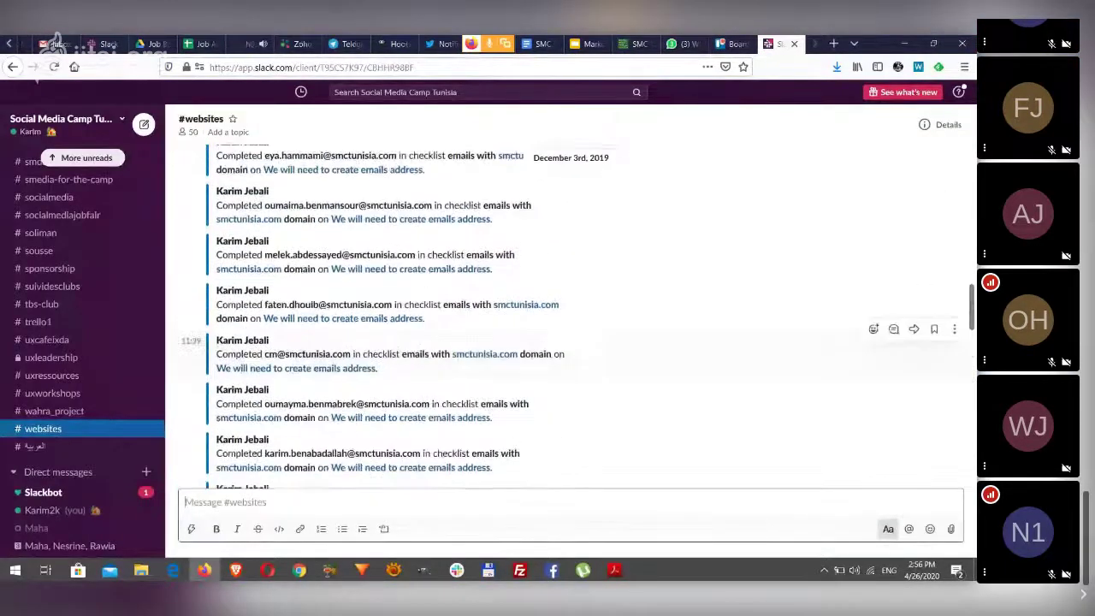
pyautogui.scroll(10, 579, 343)
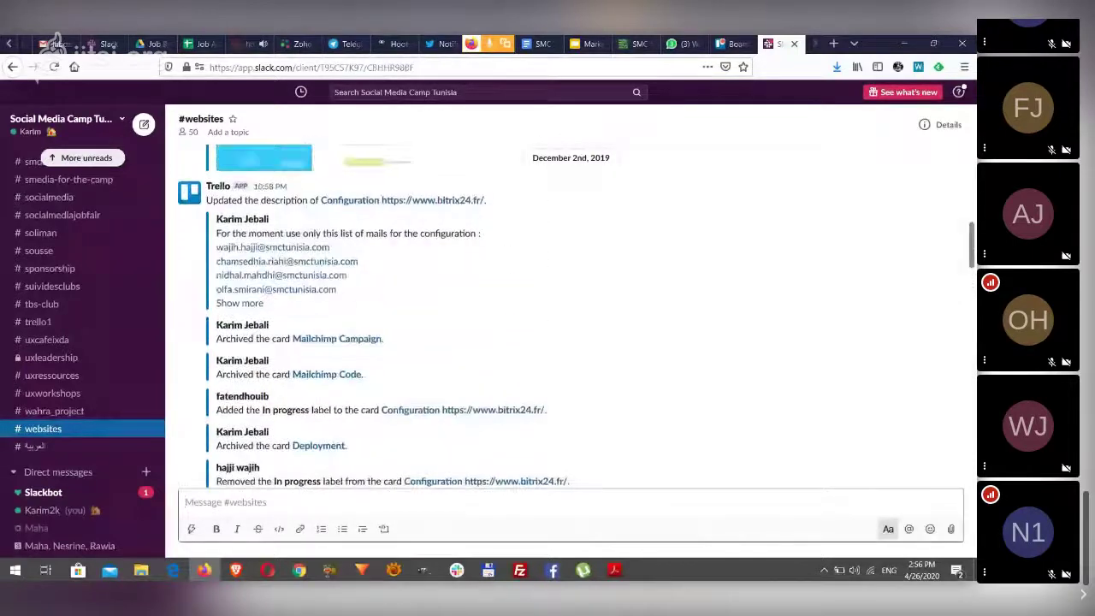
pyautogui.click(731, 44)
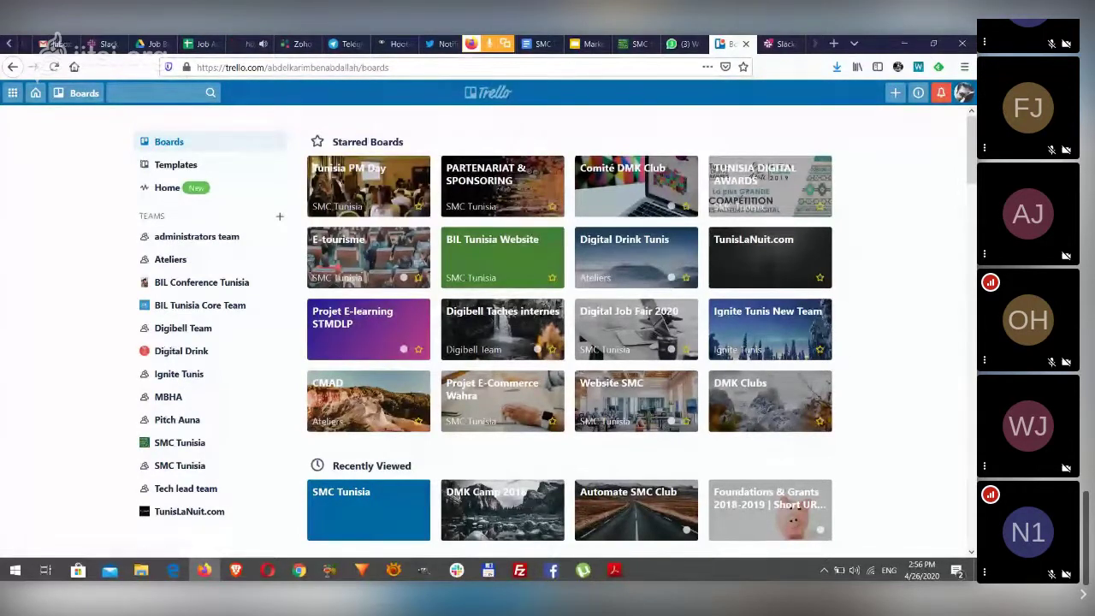
# Step: Search Google for 'asana' in a new tab and visit the Asana homepage
pyautogui.hotkey('ctrl', 't')
pyautogui.write('asana')
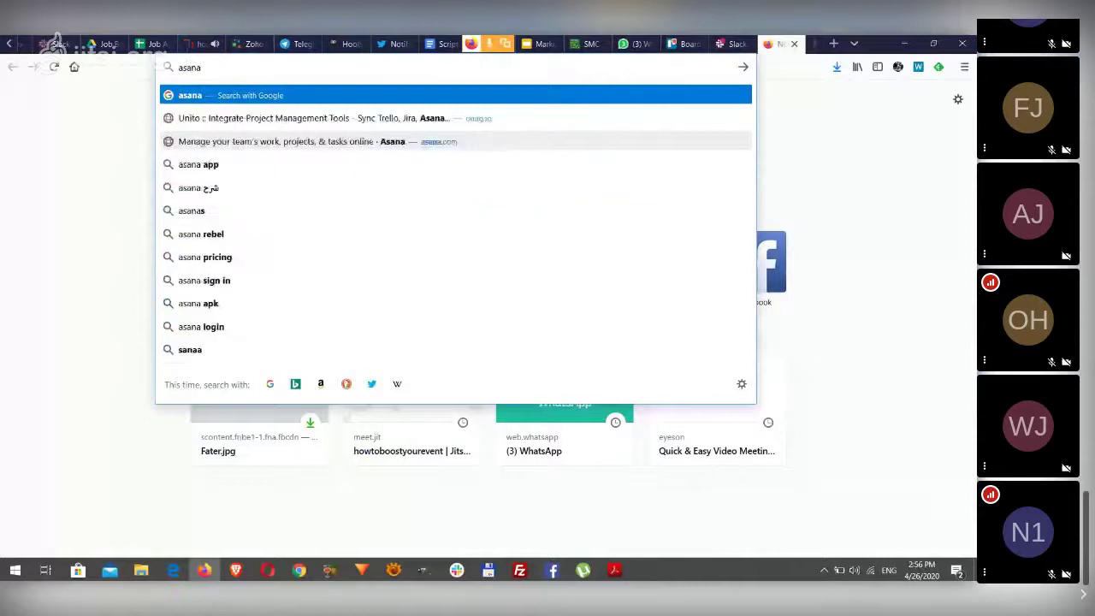
pyautogui.press('Return')
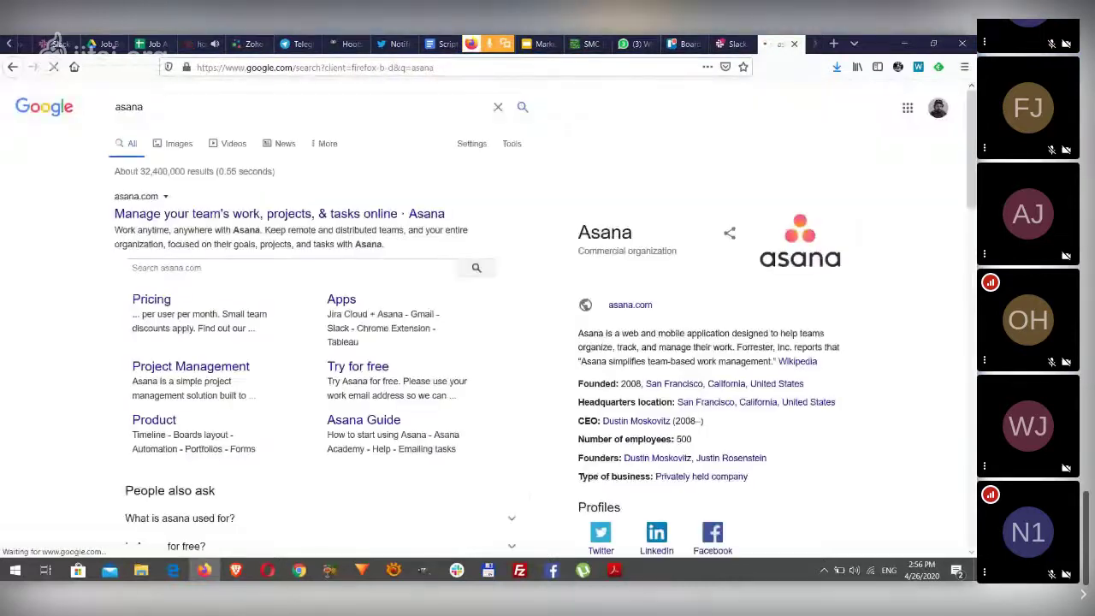
pyautogui.click(279, 213)
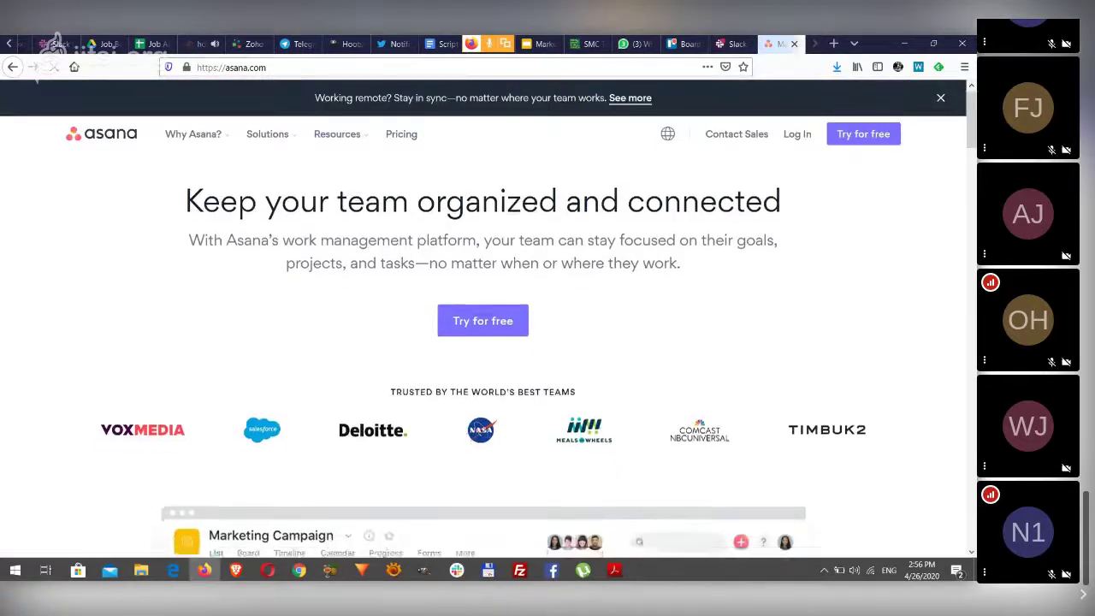
# Step: Search Google for 'wrike', then return to the Trello boards overview tab
pyautogui.hotkey('ctrl', 'l')
pyautogui.write('w')
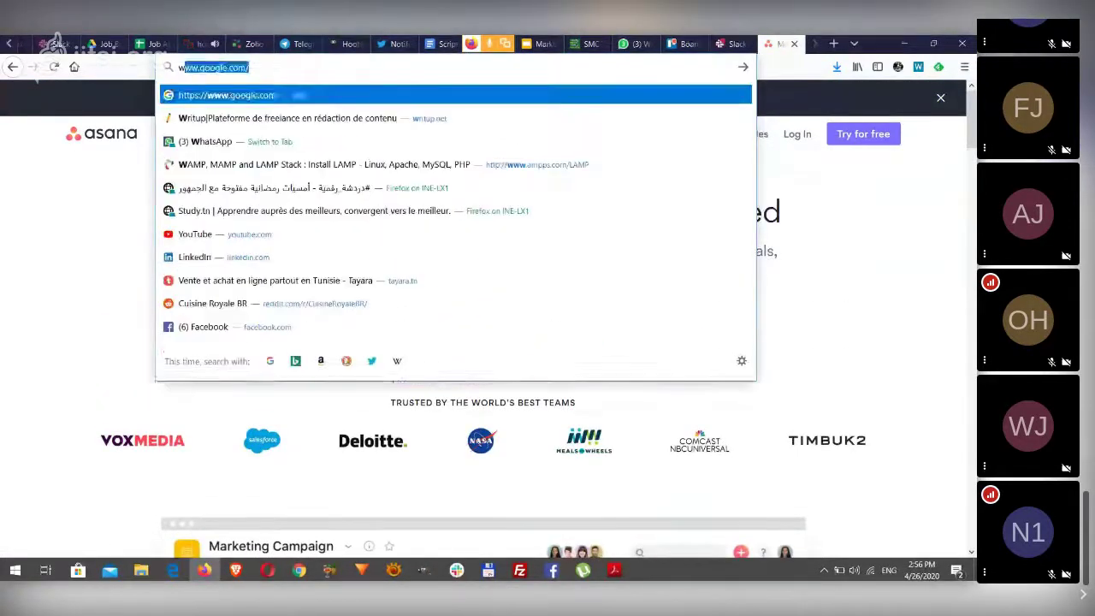
pyautogui.write('rike')
pyautogui.press('Return')
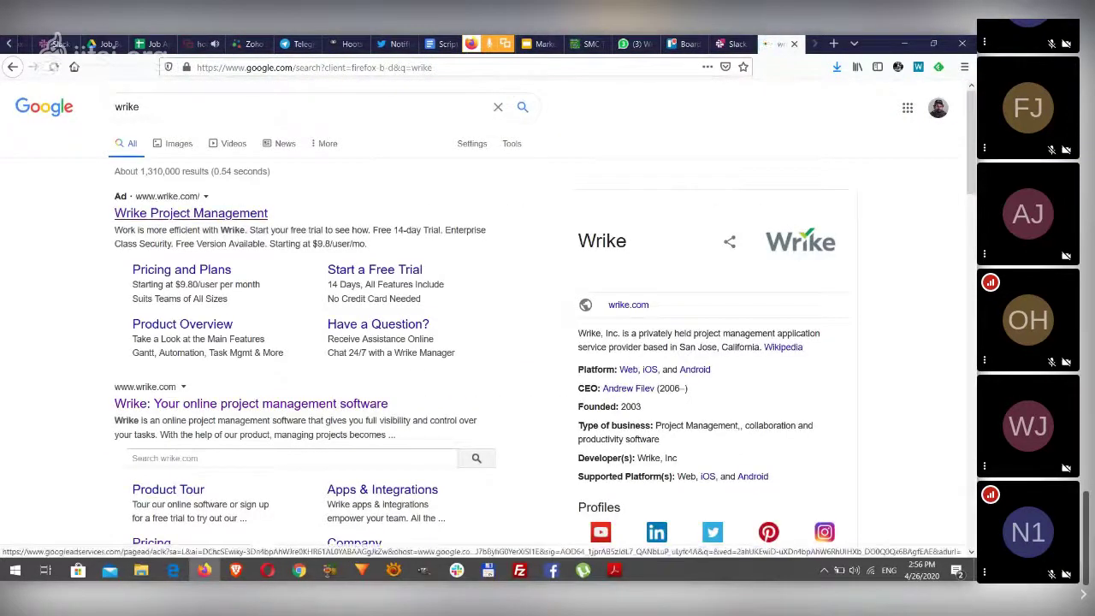
pyautogui.click(684, 44)
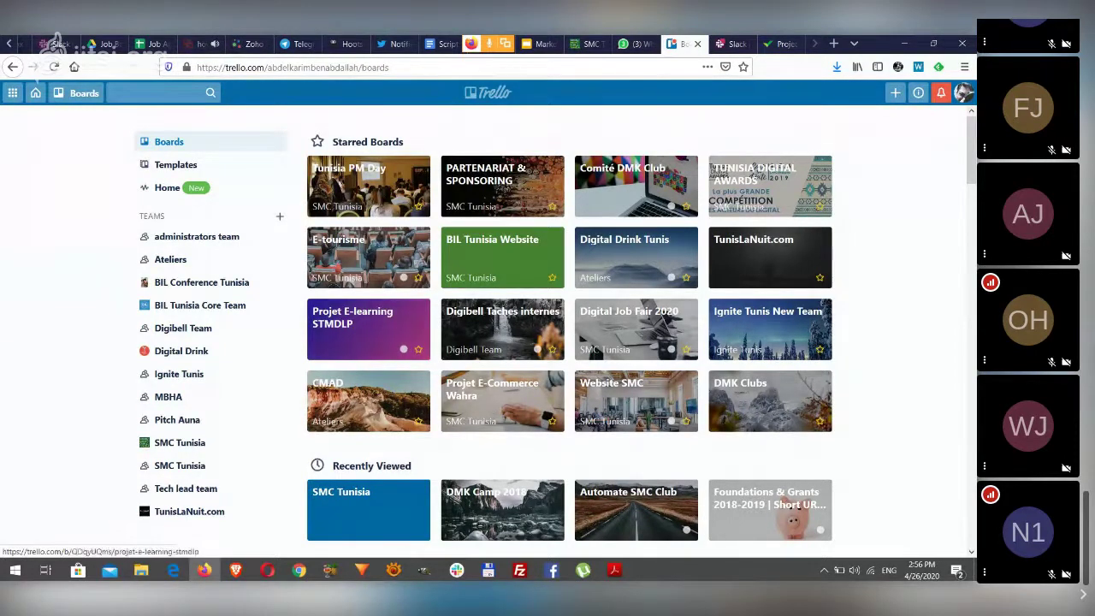
# Step: Show the Wrike page tab, then switch windows over to the presentation slides
pyautogui.click(779, 43)
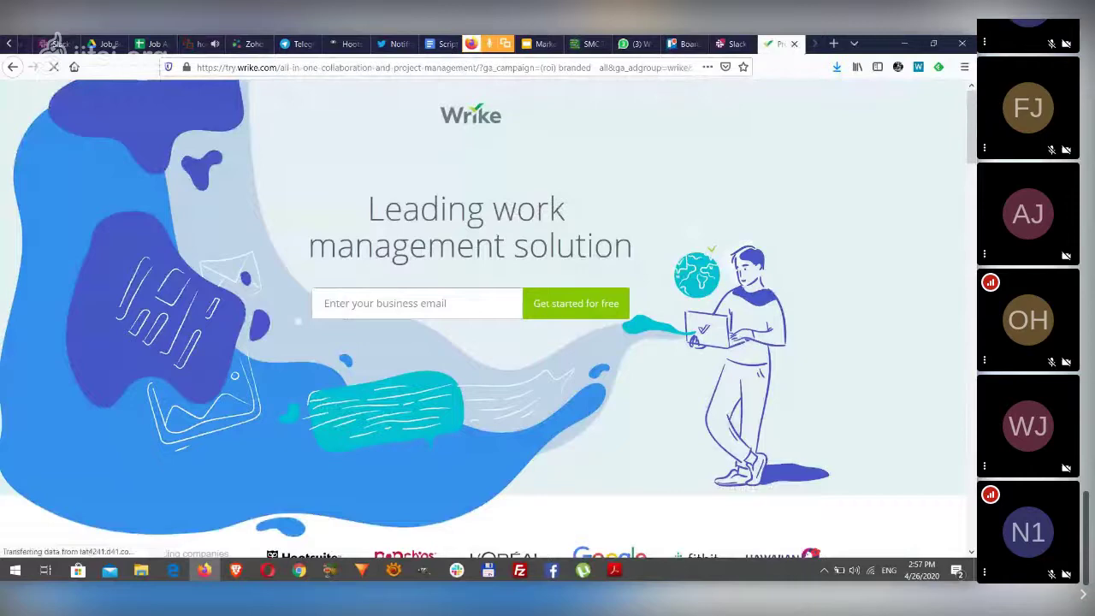
pyautogui.hotkey('alt', 'Tab')
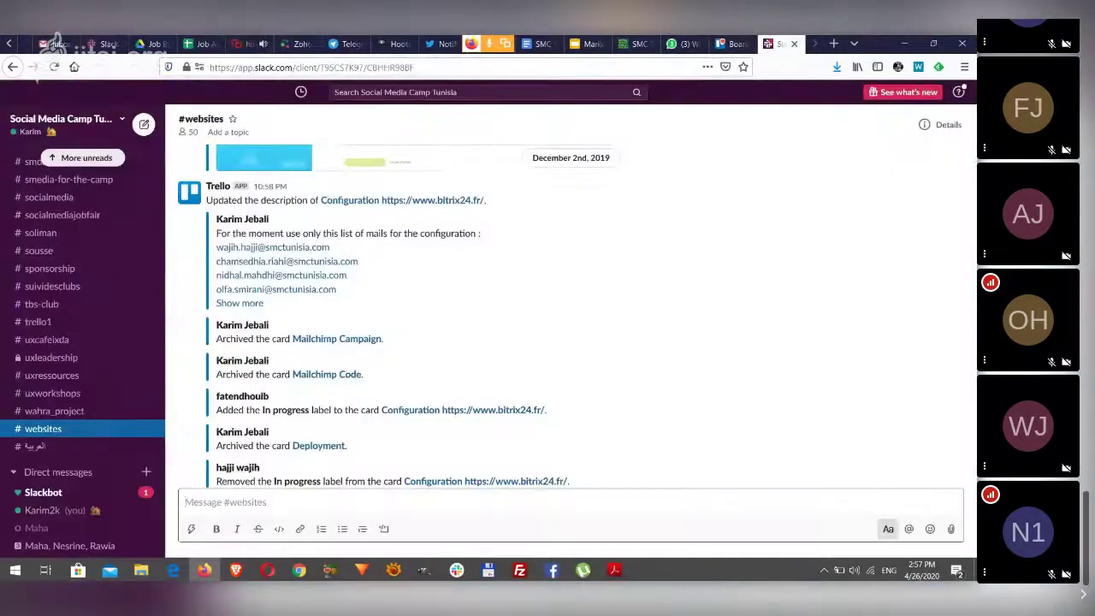
pyautogui.hotkey('alt', 'Tab')
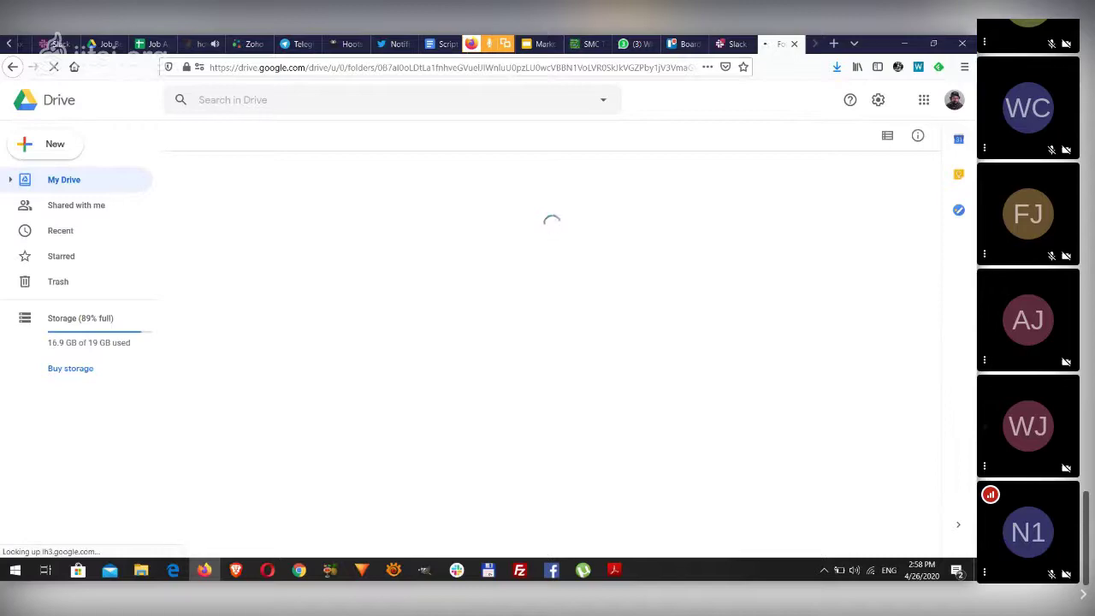
# Step: Cycle between the PDF slide deck, Slack and the loading Google Drive page
pyautogui.hotkey('alt', 'Tab')
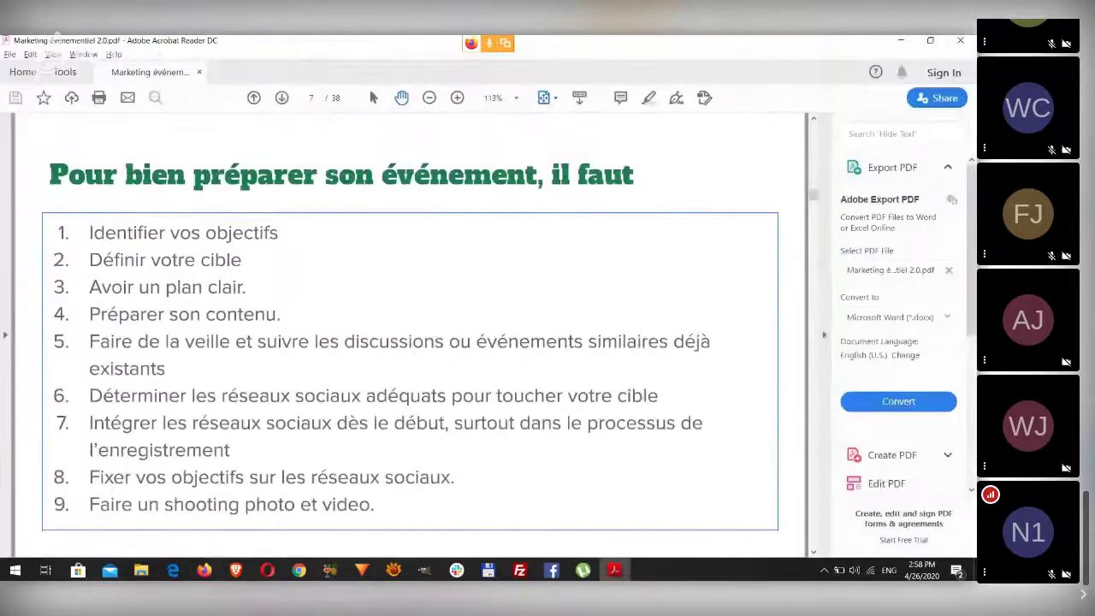
pyautogui.hotkey('alt', 'Tab')
pyautogui.hotkey('alt', 'Tab')
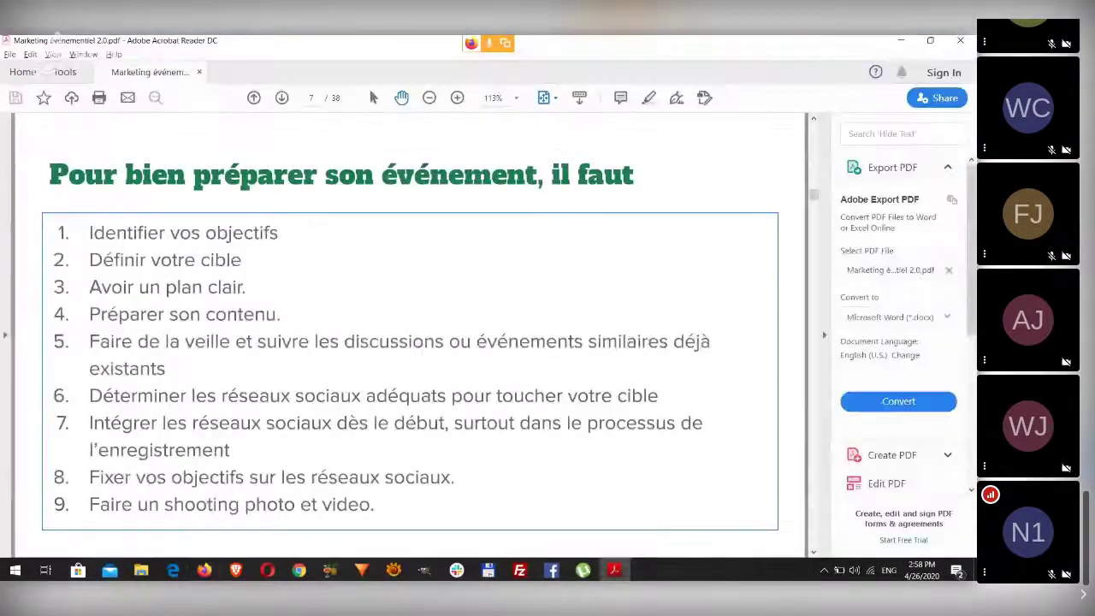
pyautogui.hotkey('alt', 'Tab')
pyautogui.hotkey('alt', 'Tab')
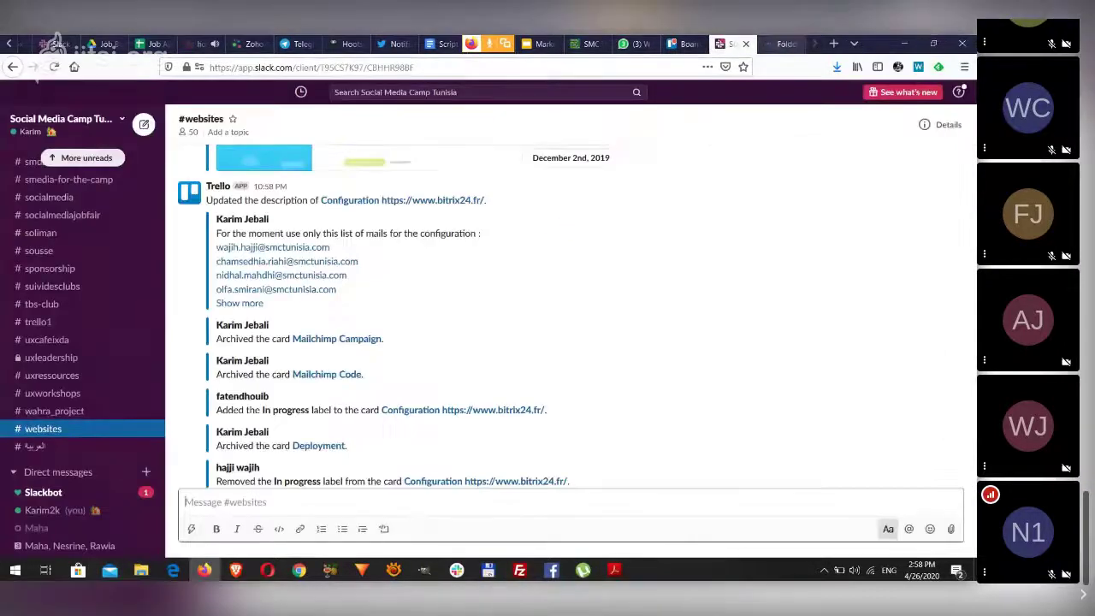
pyautogui.hotkey('alt', 'Tab')
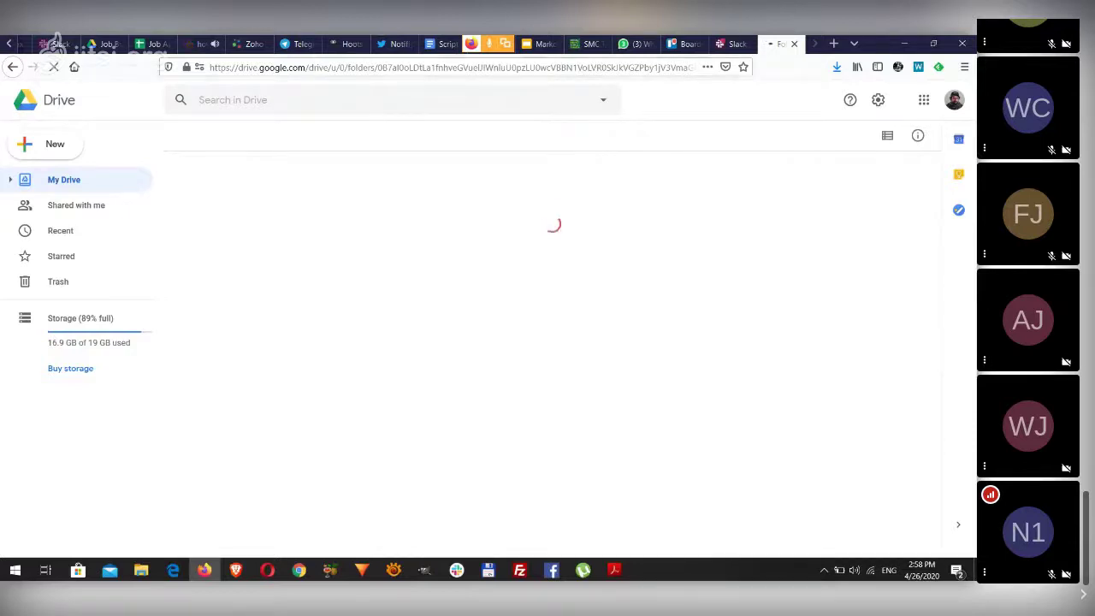
# Step: Reload the stalled Drive folder address repeatedly and retry after the connection error
pyautogui.hotkey('ctrl', 'l')
pyautogui.press('Return')
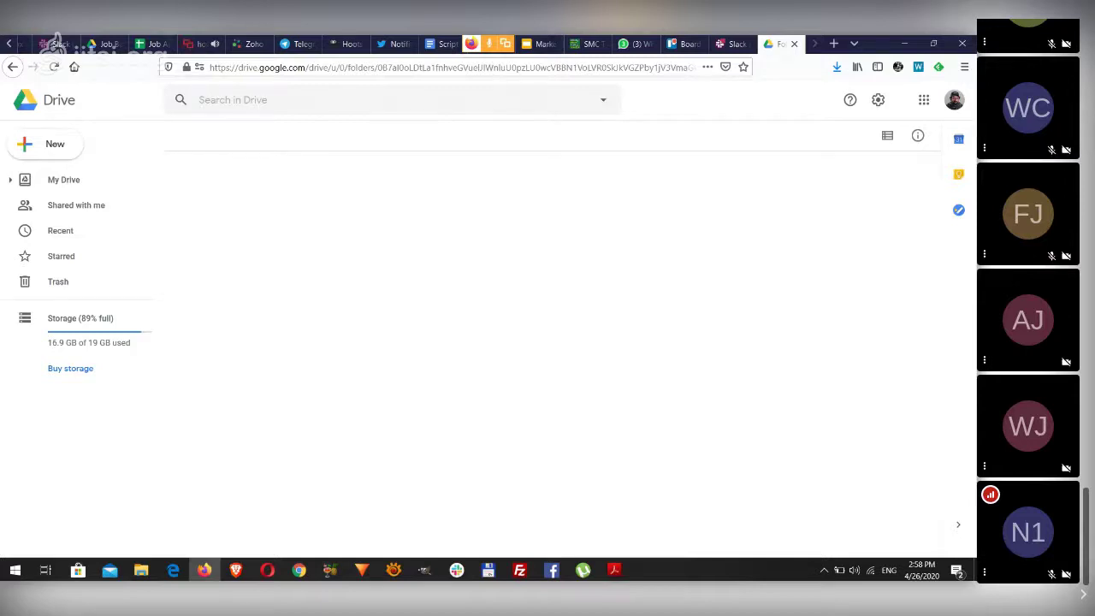
pyautogui.press('F5')
pyautogui.hotkey('ctrl', 'l')
pyautogui.press('Return')
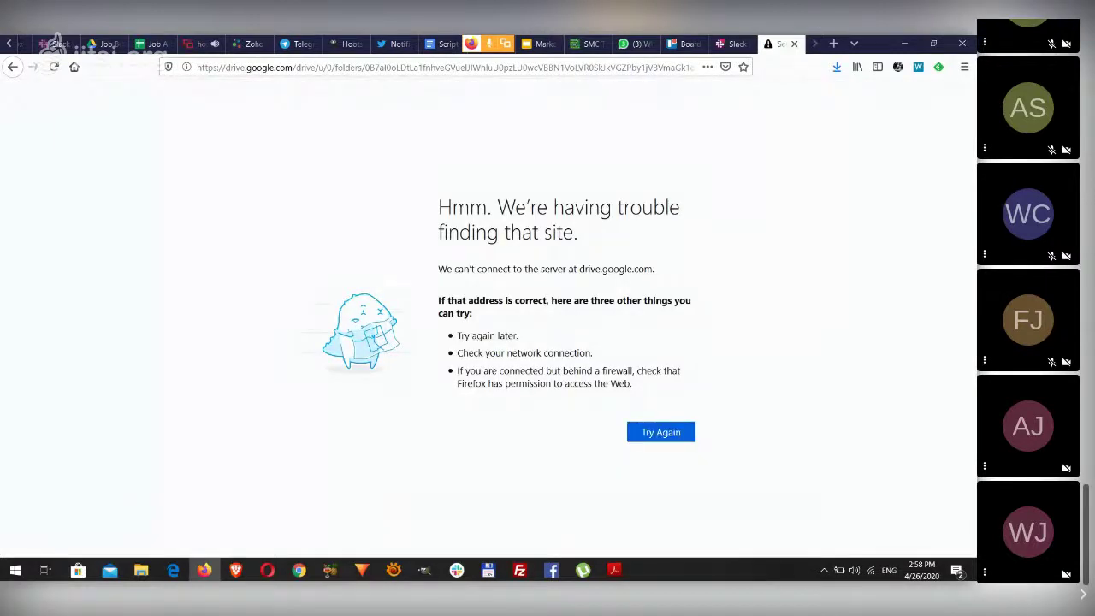
pyautogui.press('Return')
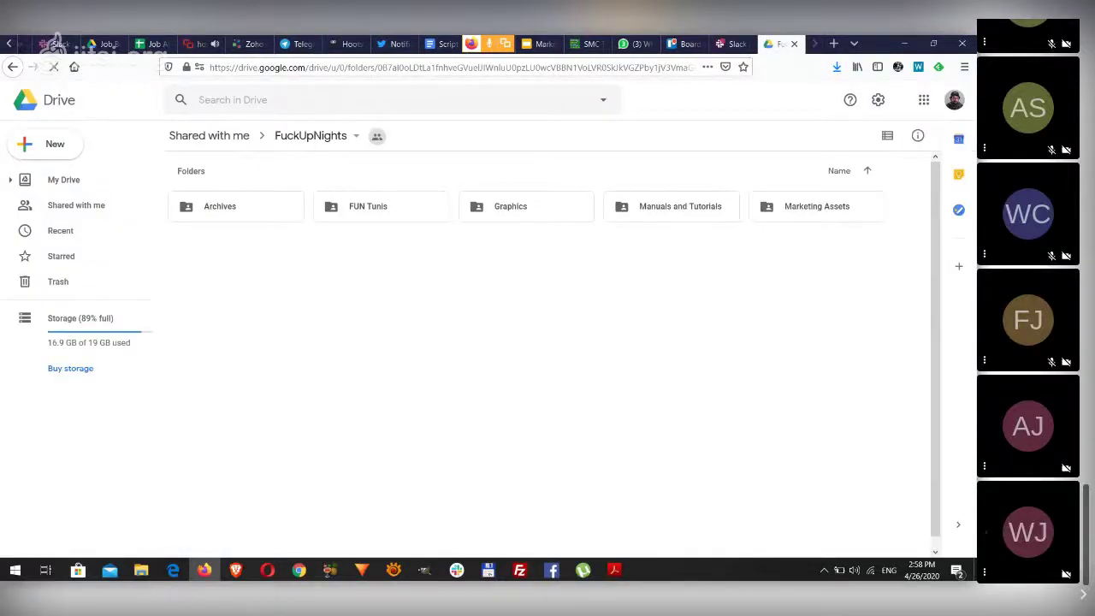
# Step: Open Marketing Assets and then its 4. Social Media Content folder
pyautogui.click(817, 206)
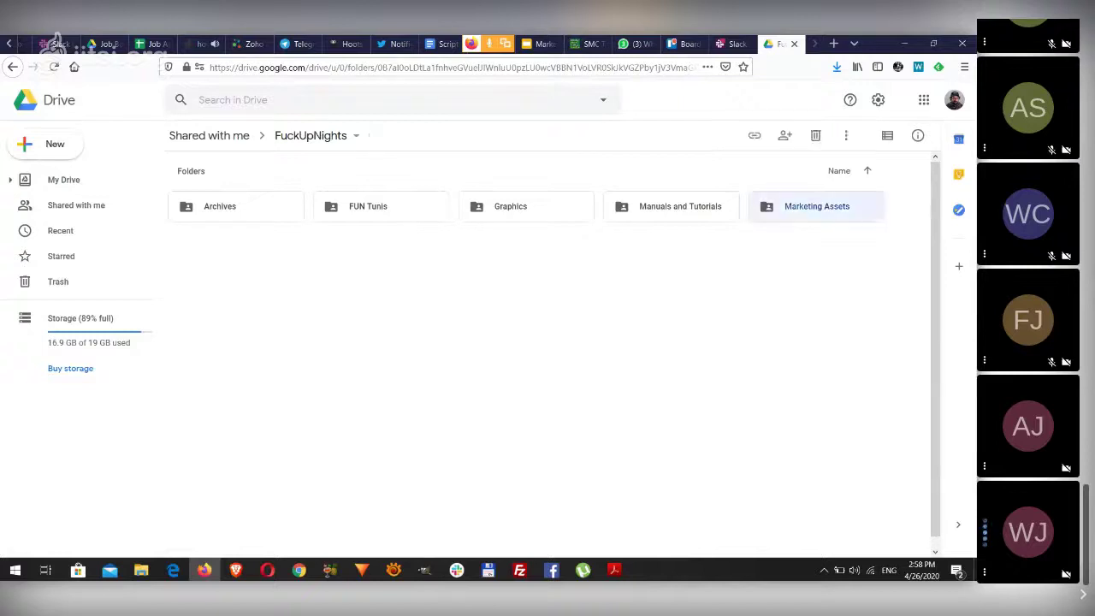
pyautogui.press('Return')
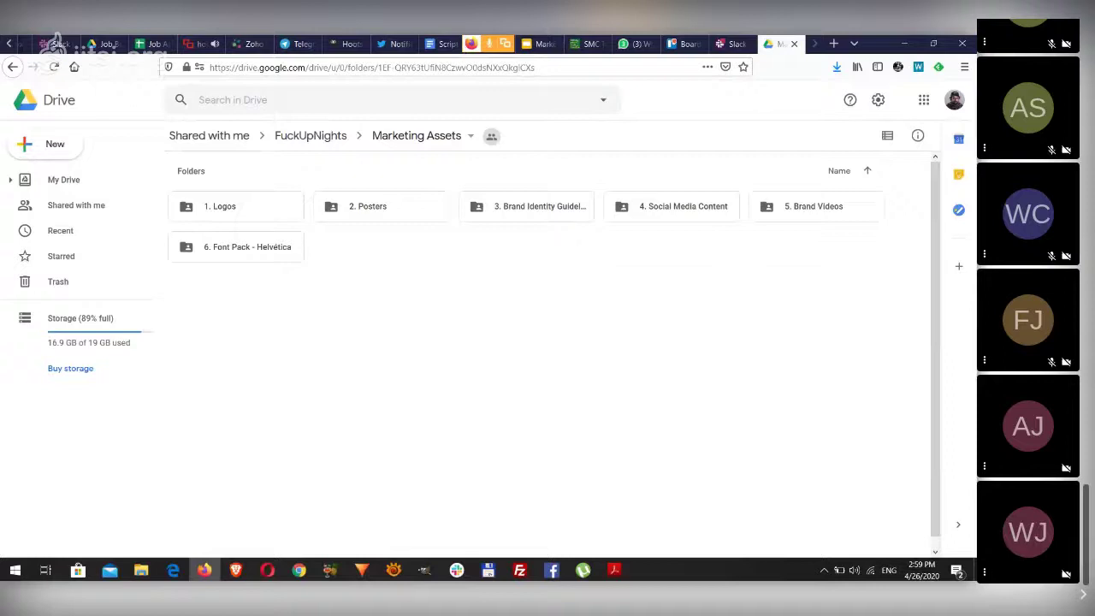
pyautogui.click(683, 206)
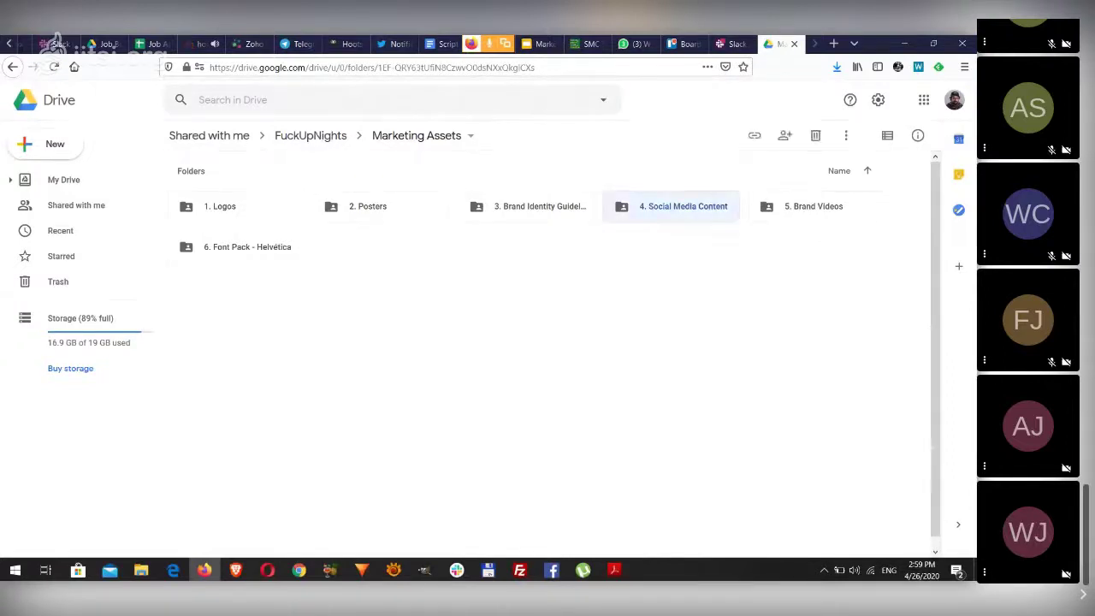
pyautogui.press('Return')
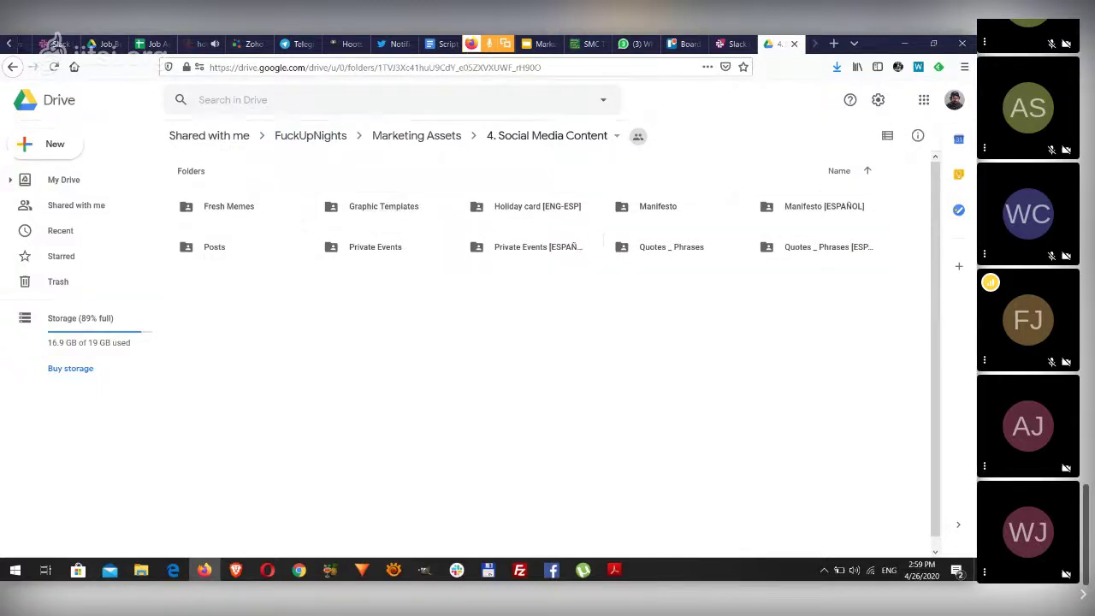
# Step: Browse the Posts folder's Old content and Fuckup interventions subfolders
pyautogui.click(243, 247)
pyautogui.doubleClick(244, 247)
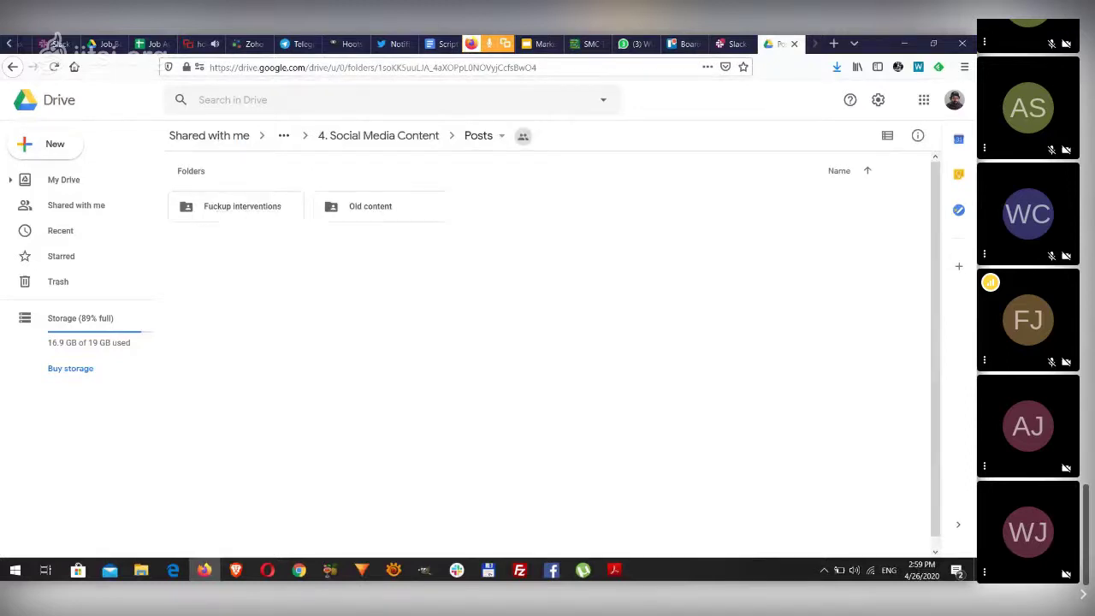
pyautogui.doubleClick(371, 206)
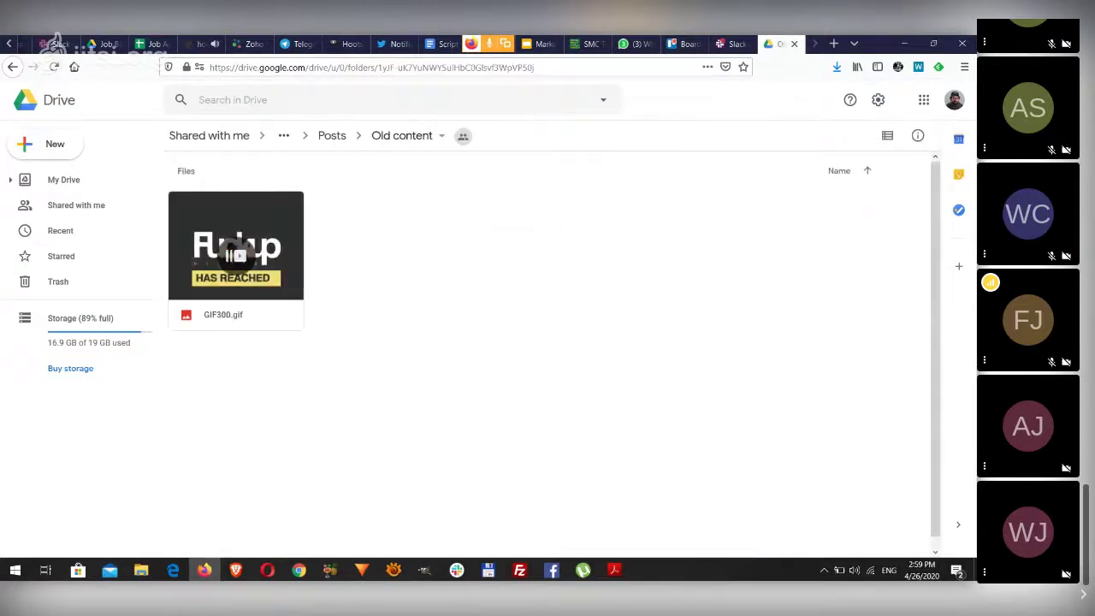
pyautogui.hotkey('alt', 'Left')
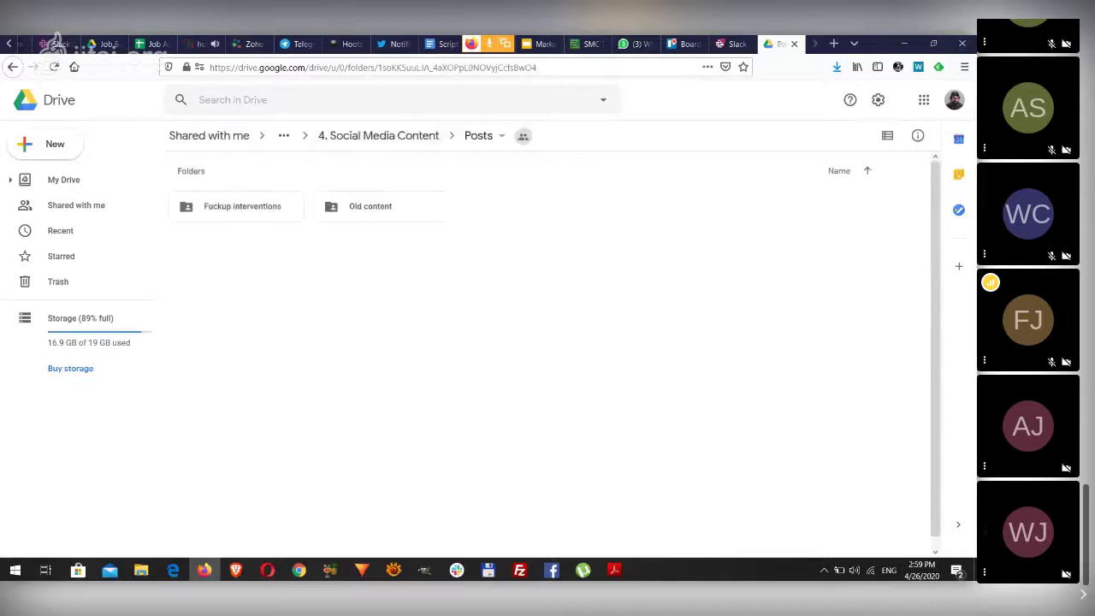
pyautogui.press('Return')
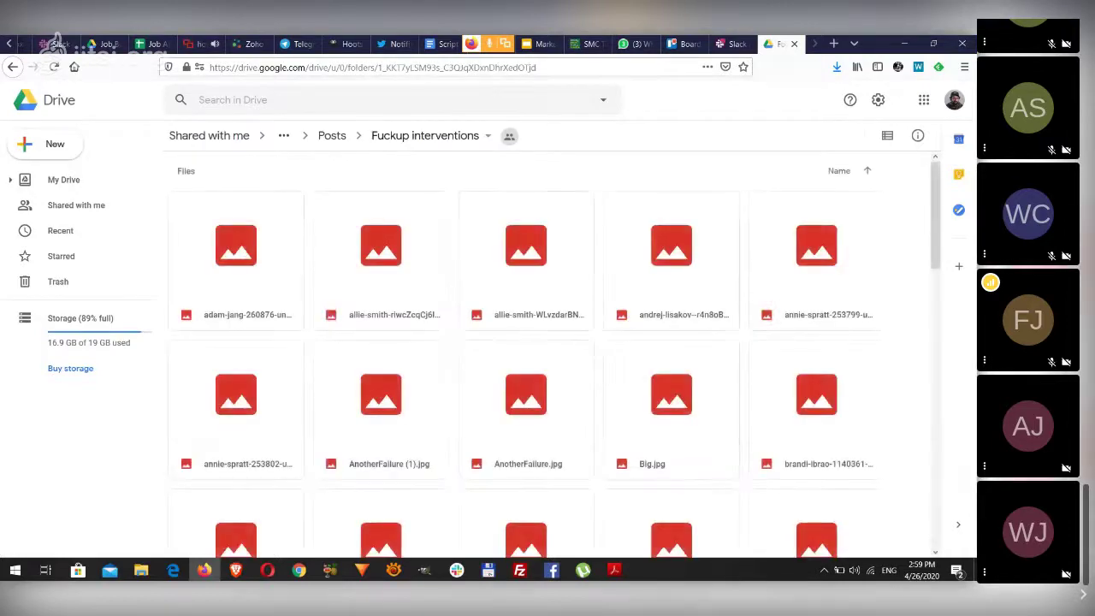
pyautogui.scroll(-8, 526, 350)
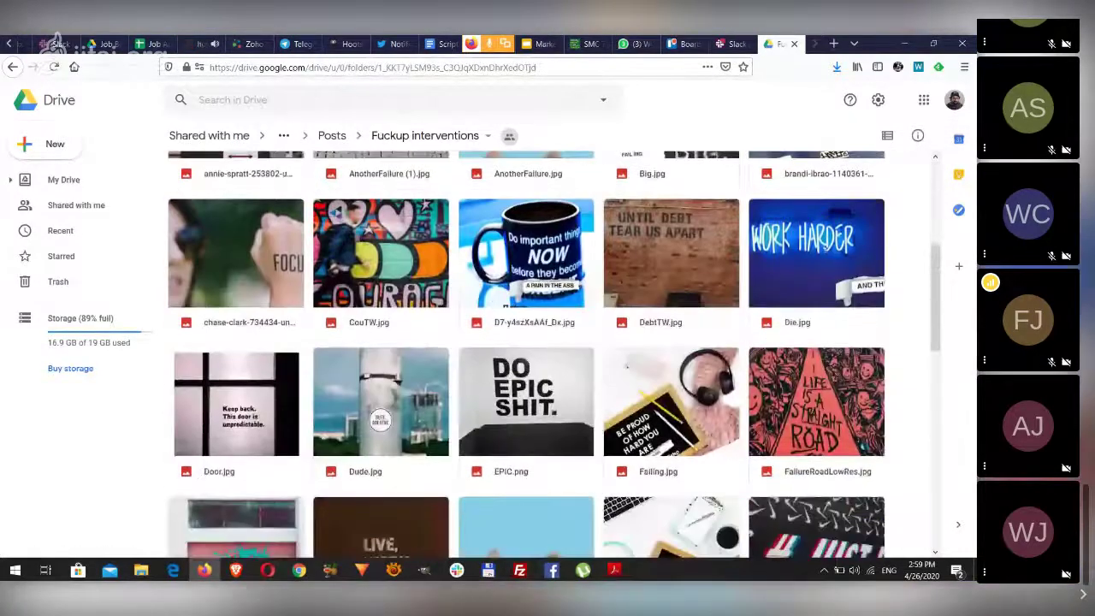
pyautogui.scroll(-6, 526, 350)
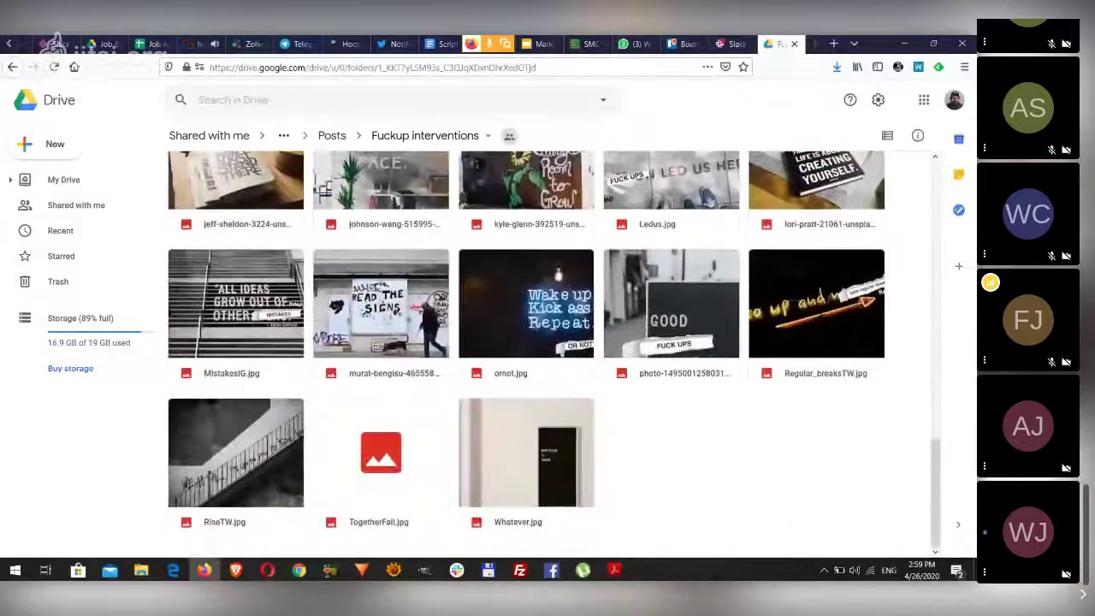
pyautogui.scroll(7, 526, 351)
pyautogui.scroll(5, 393, 258)
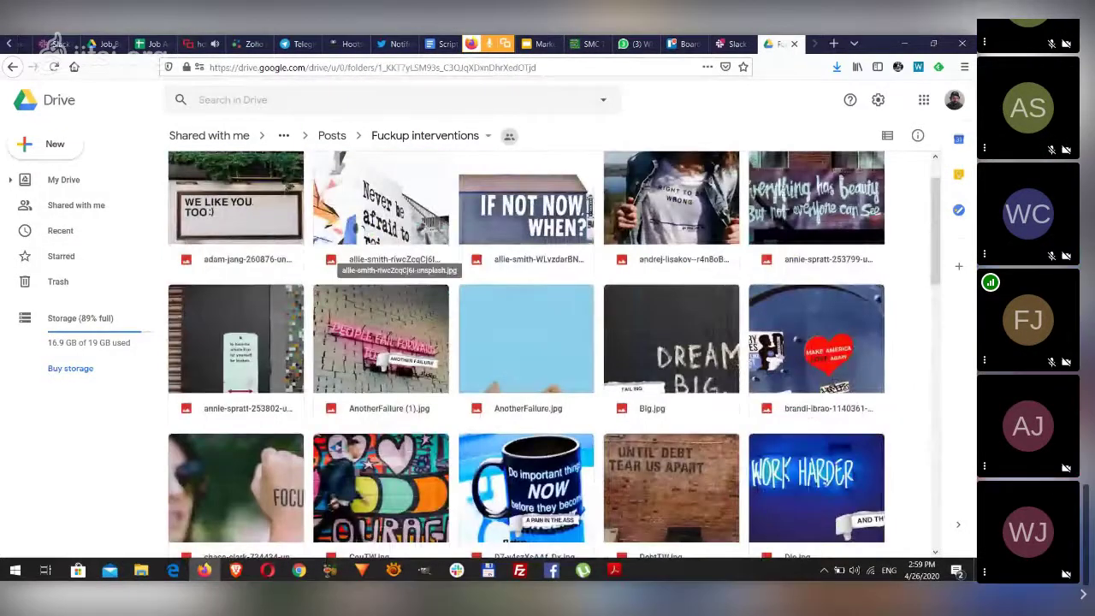
pyautogui.scroll(1, 393, 258)
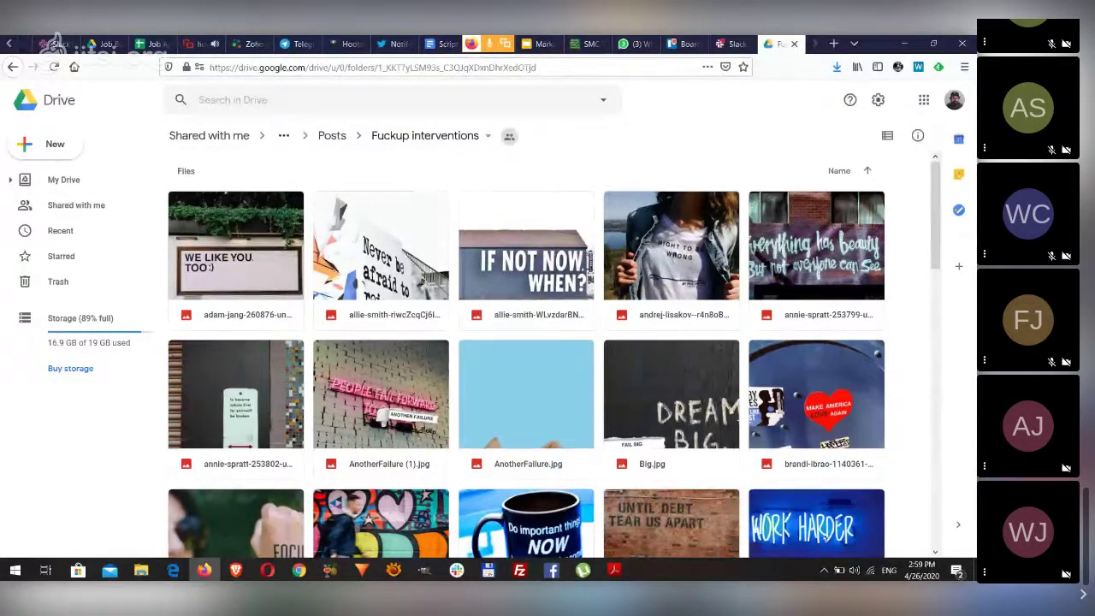
# Step: Go back up to the top FuckUpNights folder and open Marketing Assets again
pyautogui.hotkey('alt', 'Left')
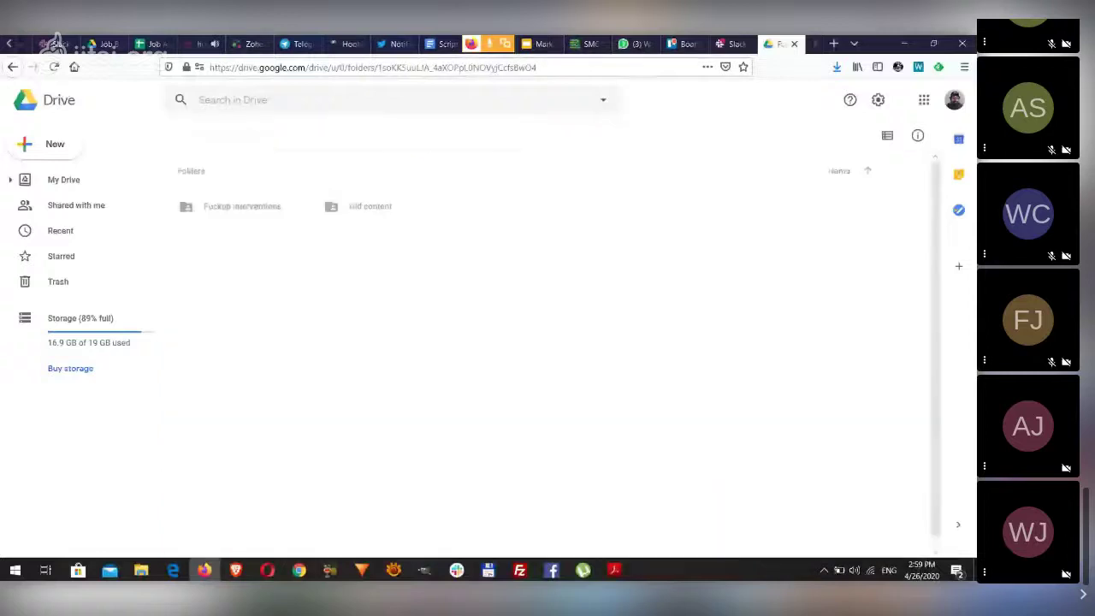
pyautogui.hotkey('alt', 'Left')
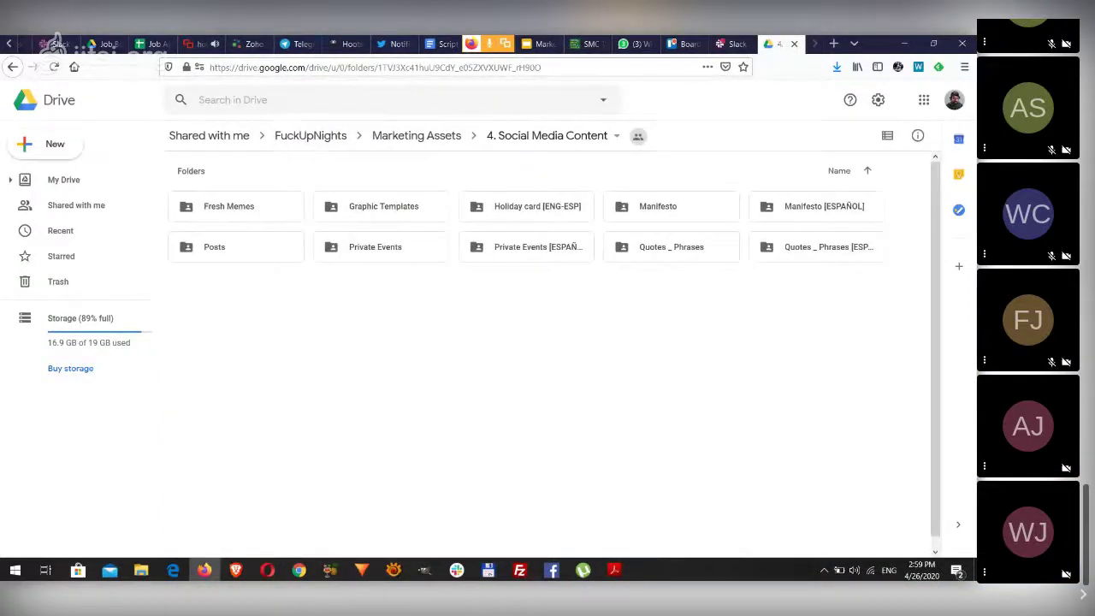
pyautogui.hotkey('alt', 'Left')
pyautogui.hotkey('alt', 'Left')
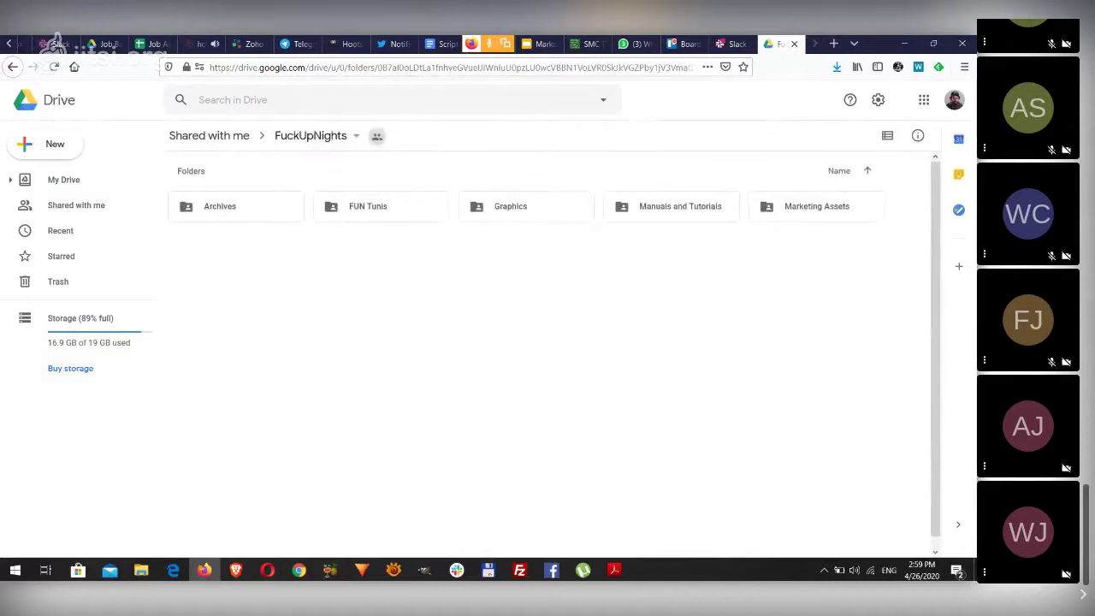
pyautogui.click(680, 206)
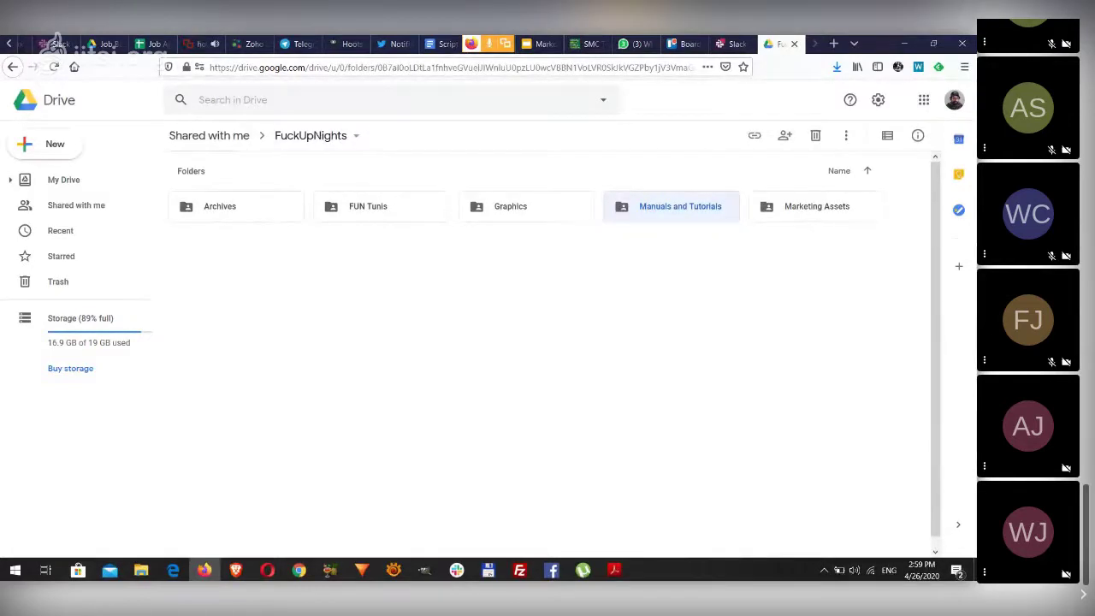
pyautogui.click(817, 206)
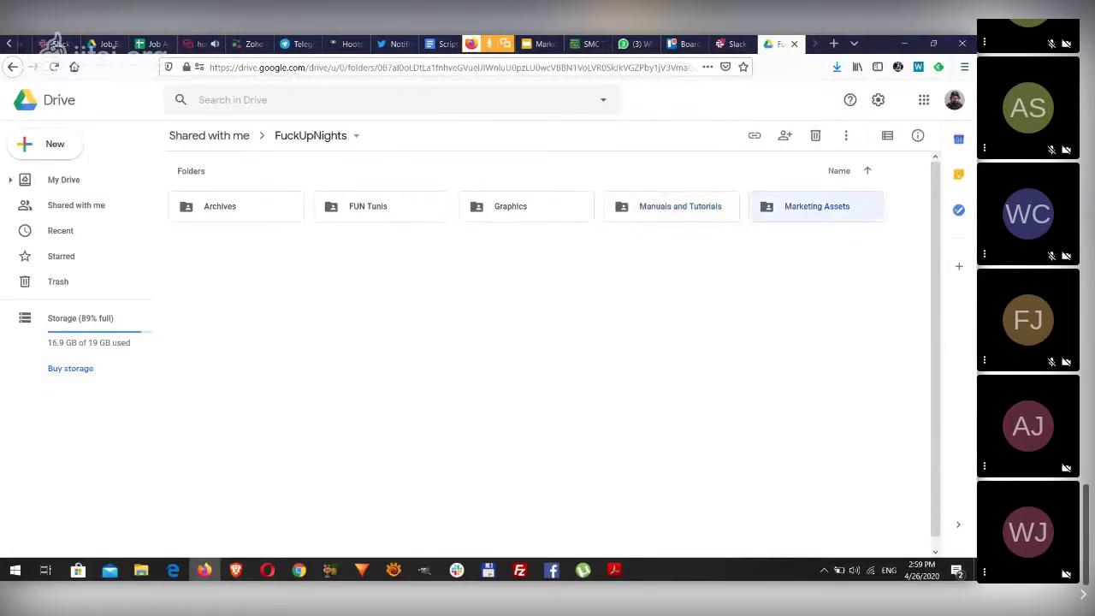
pyautogui.press('Return')
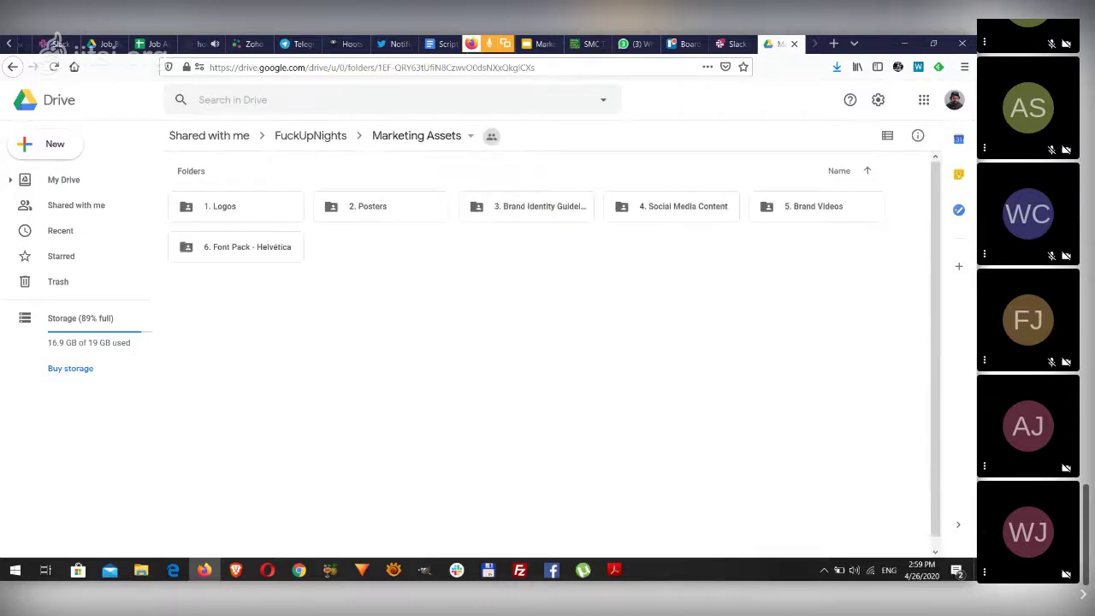
# Step: View 1. Logos, open 5. Brand Videos, then show the list of signed-in accounts
pyautogui.doubleClick(218, 206)
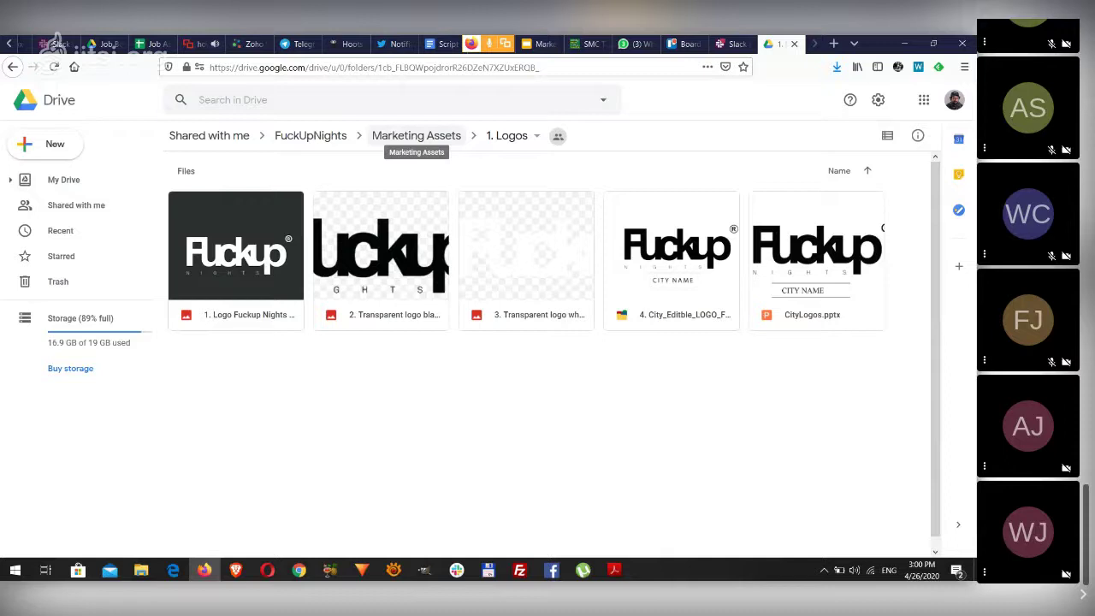
pyautogui.click(416, 136)
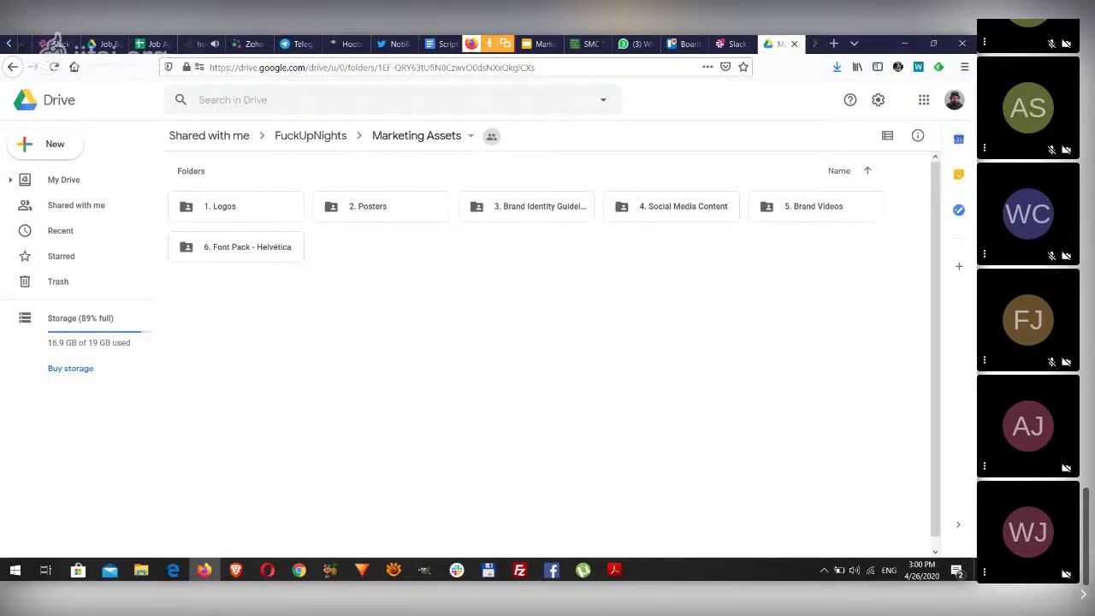
pyautogui.doubleClick(812, 206)
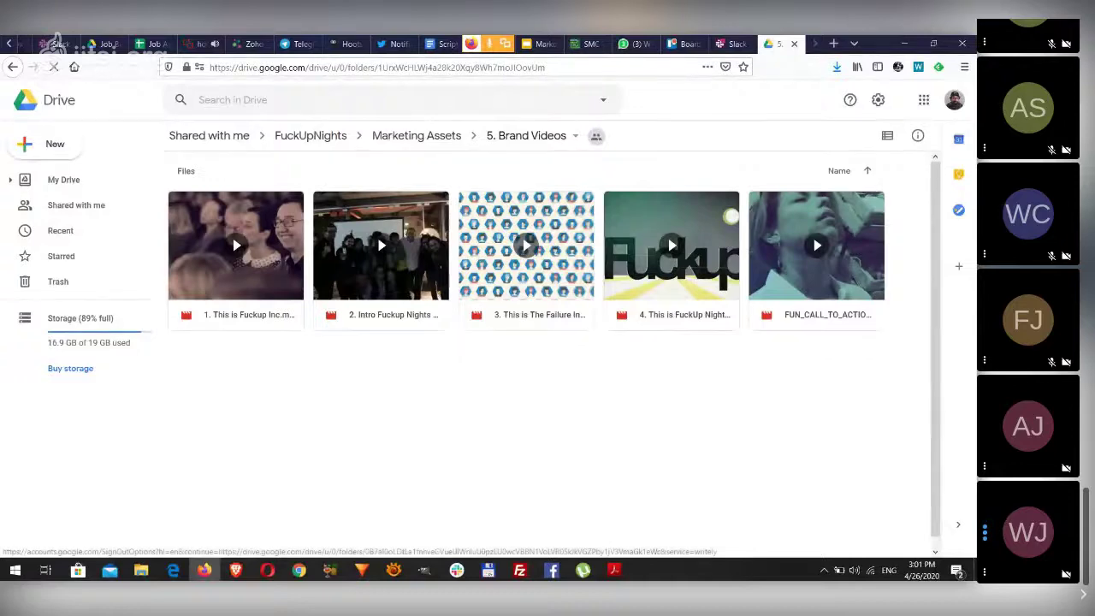
pyautogui.click(954, 100)
# Step: Switch to the other Google account and browse SMC Tunisia › Events › pmi conference
pyautogui.click(819, 283)
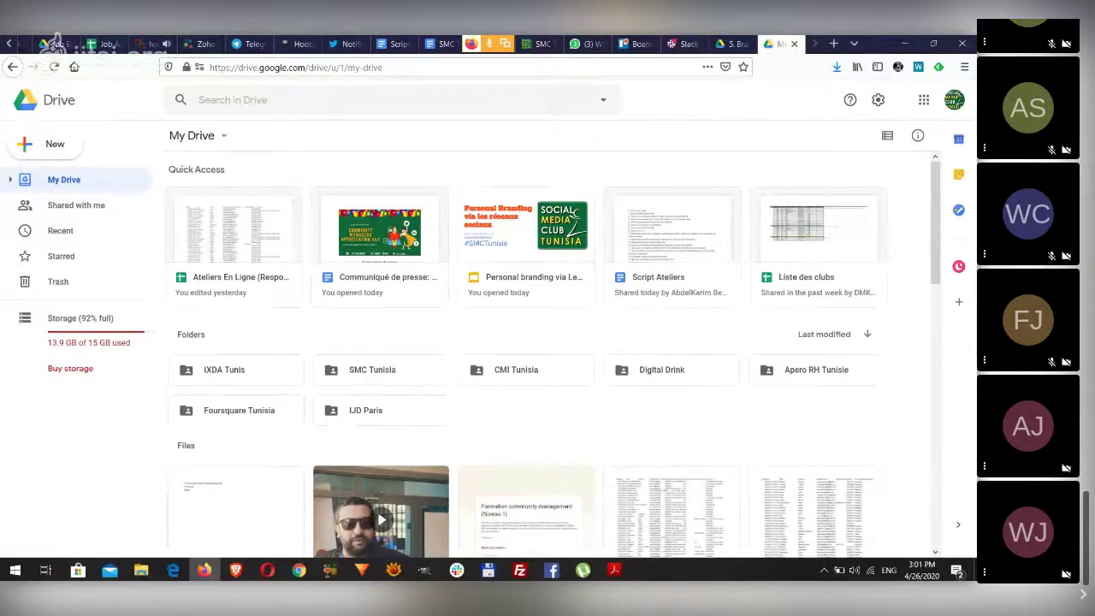
pyautogui.doubleClick(372, 370)
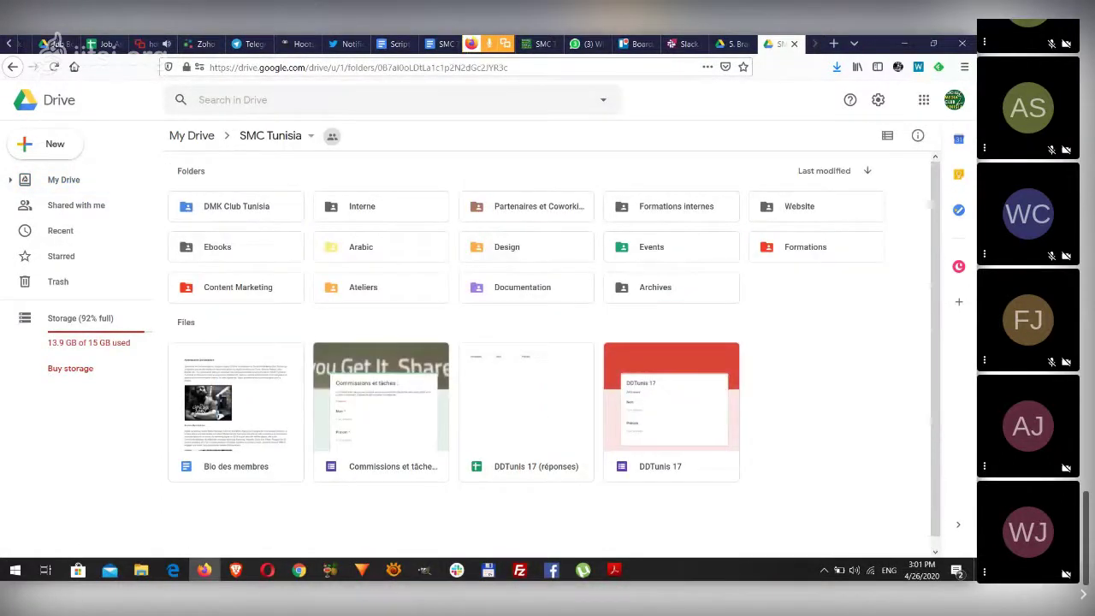
pyautogui.doubleClick(651, 246)
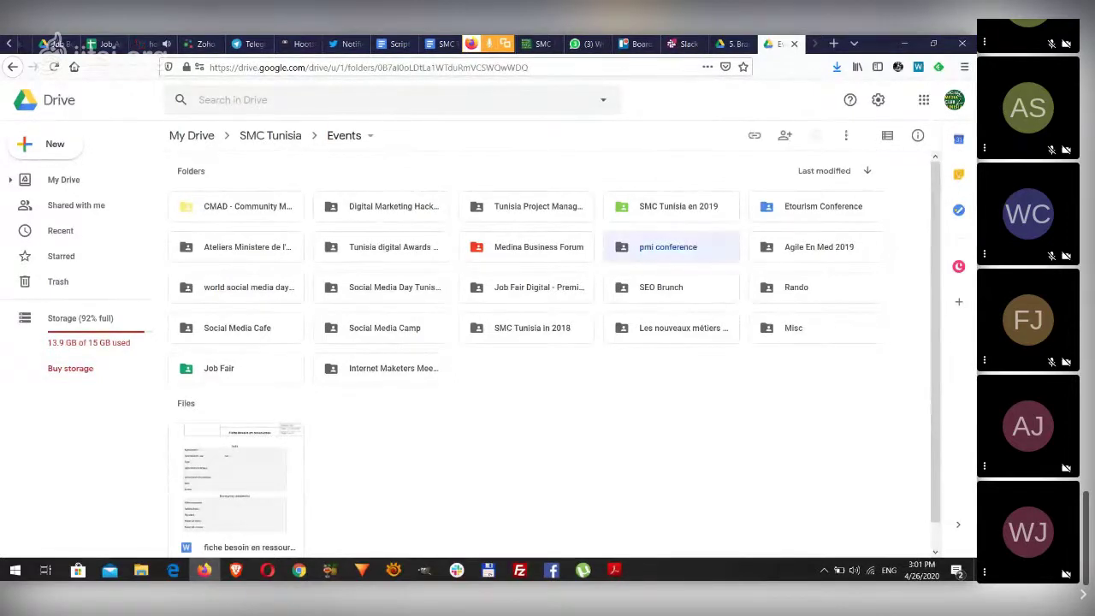
pyautogui.doubleClick(668, 247)
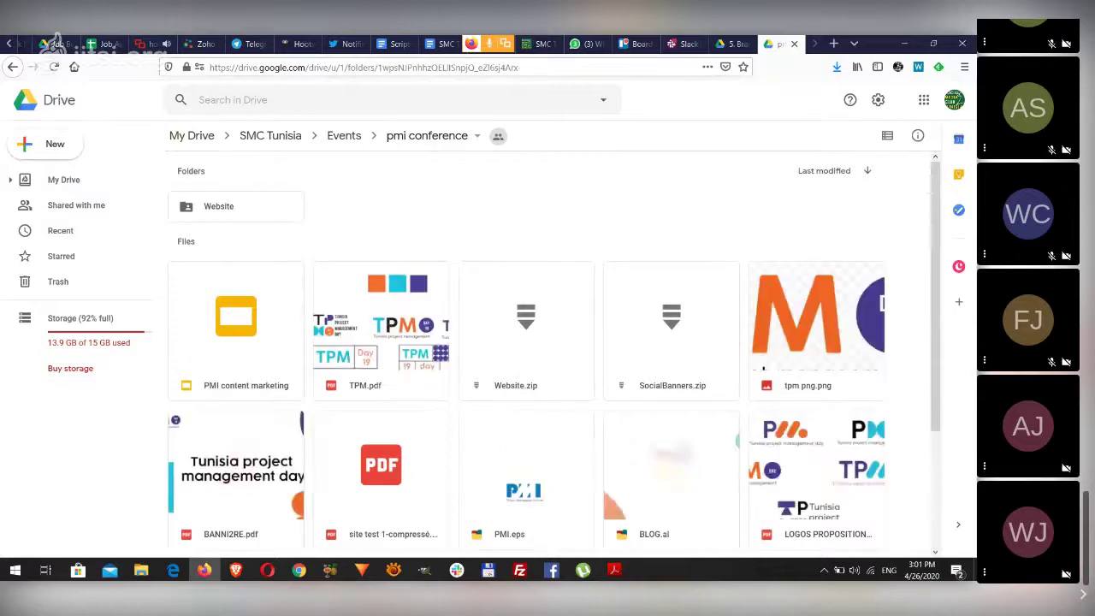
pyautogui.scroll(-2, 547, 359)
pyautogui.scroll(2, 547, 360)
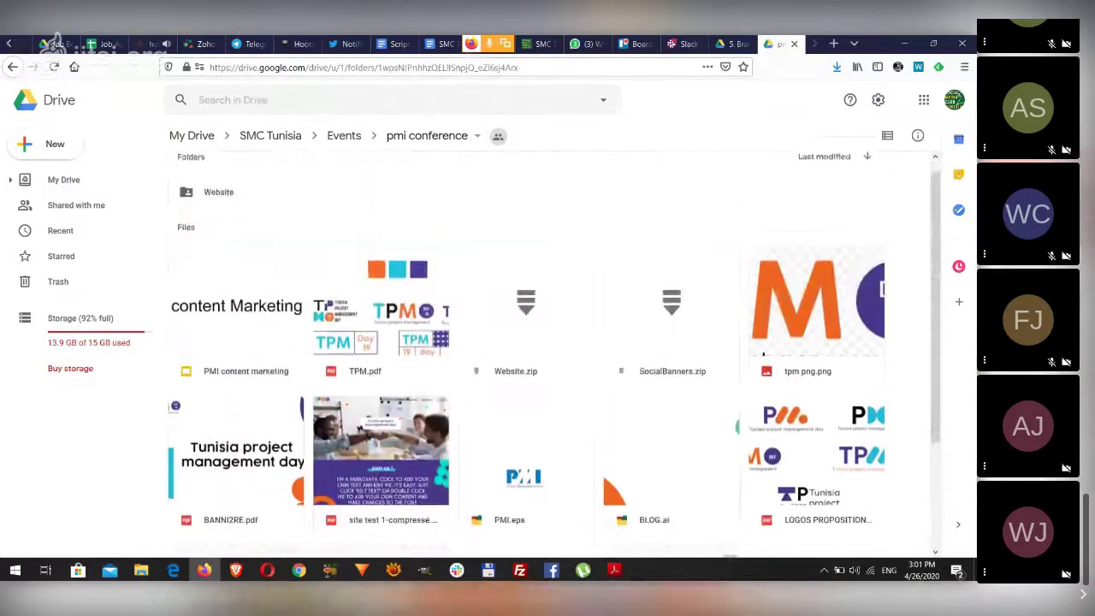
pyautogui.hotkey('alt', 'Left')
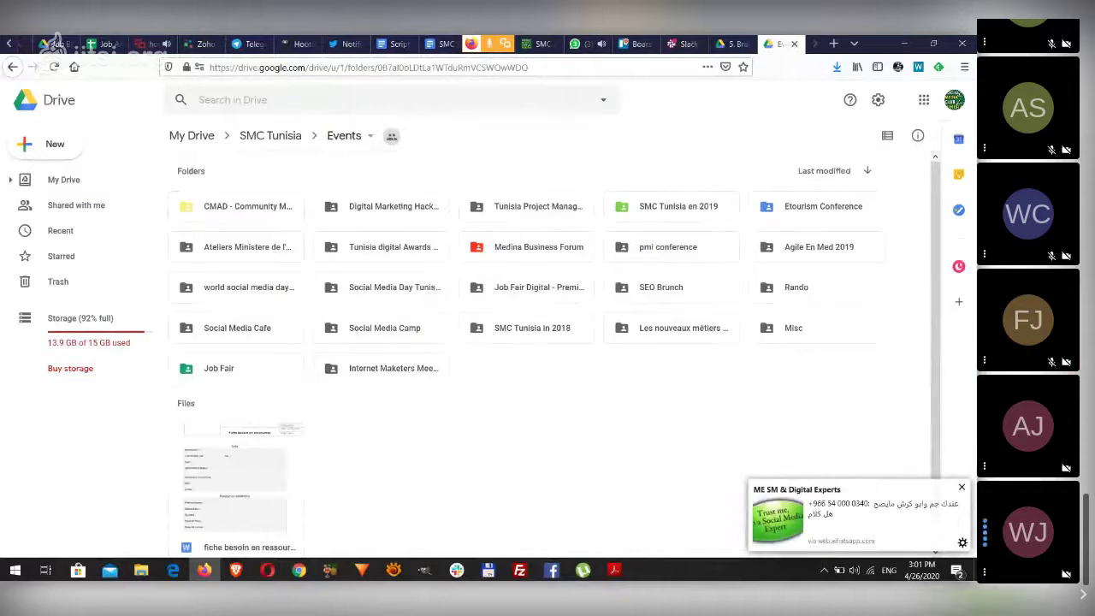
# Step: Check Job Fair Digital responses, then open Job Fair's 1st Edition - ULT and 2eme Edition - MSB
pyautogui.doubleClick(530, 288)
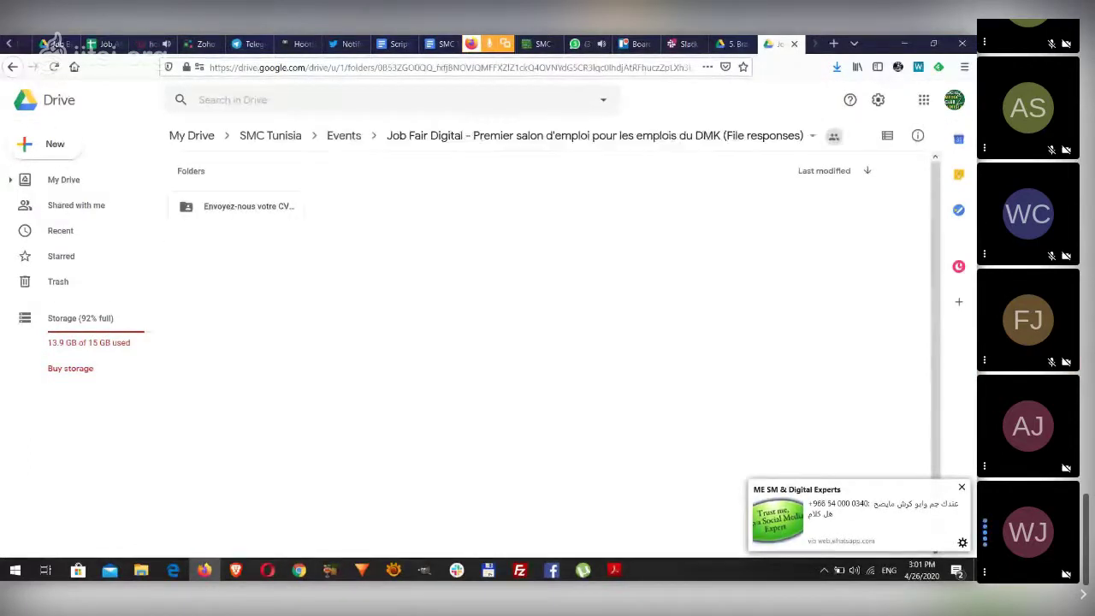
pyautogui.hotkey('alt', 'Left')
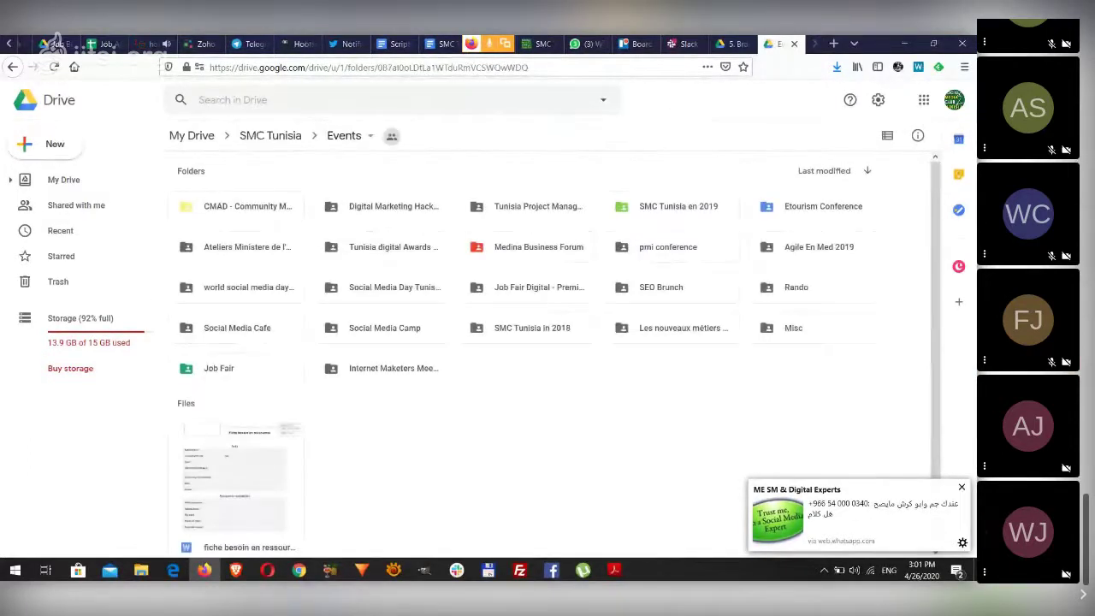
pyautogui.doubleClick(219, 368)
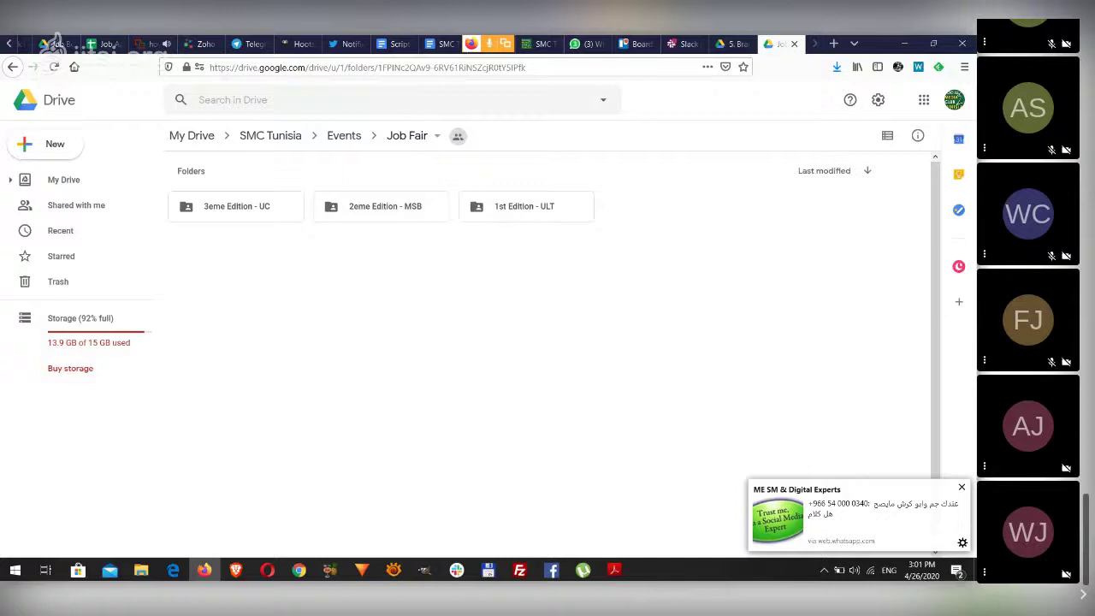
pyautogui.doubleClick(523, 206)
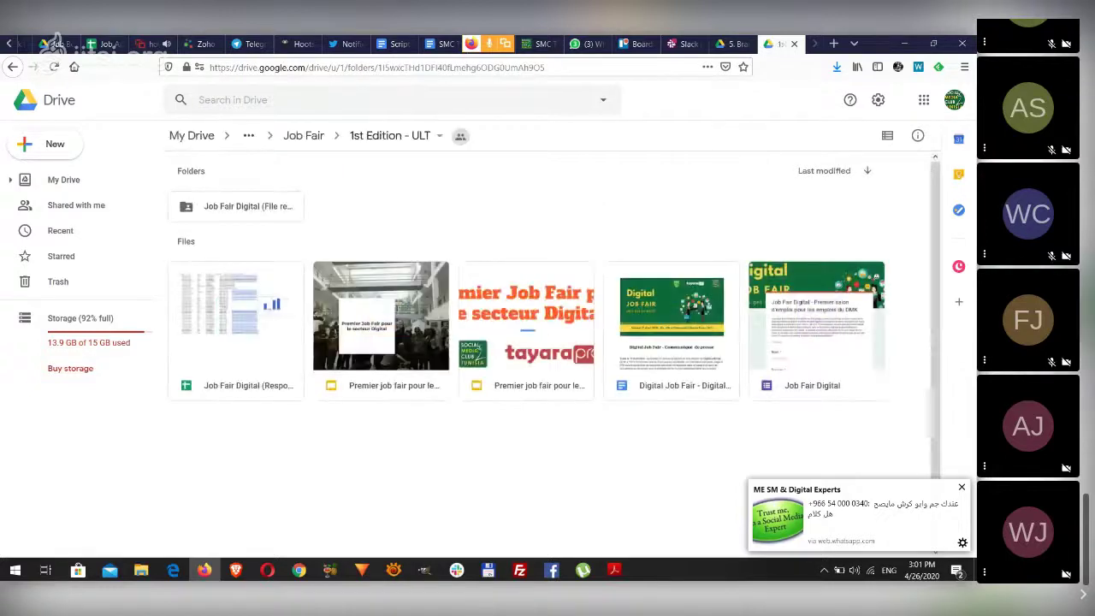
pyautogui.click(303, 135)
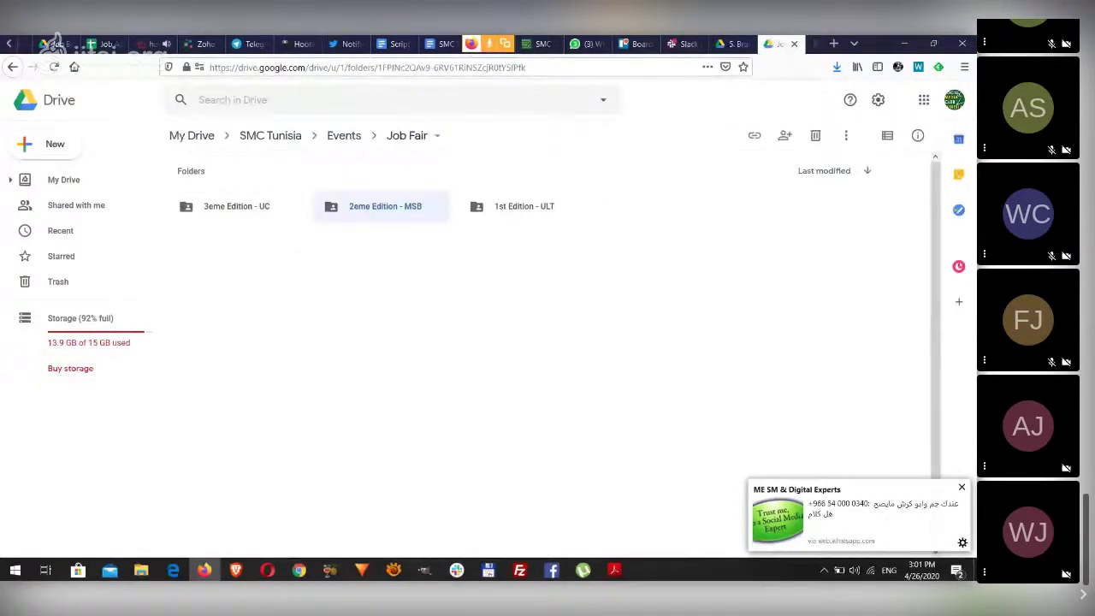
pyautogui.press('Return')
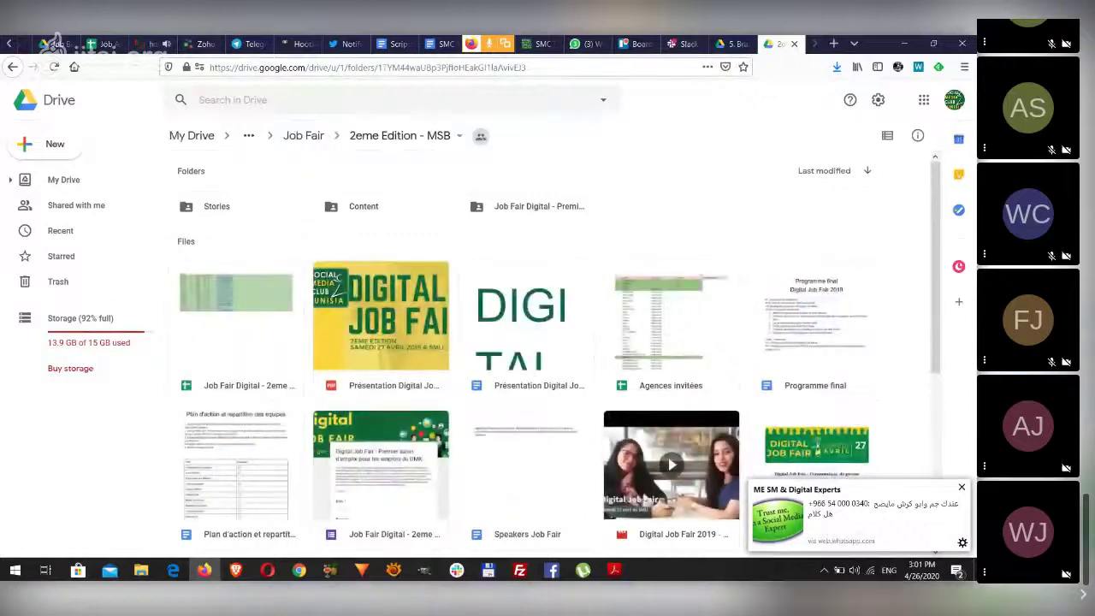
# Step: Look through the Content and Stories subfolders of 2eme Edition - MSB, returning to it
pyautogui.scroll(-3, 547, 359)
pyautogui.scroll(3, 547, 359)
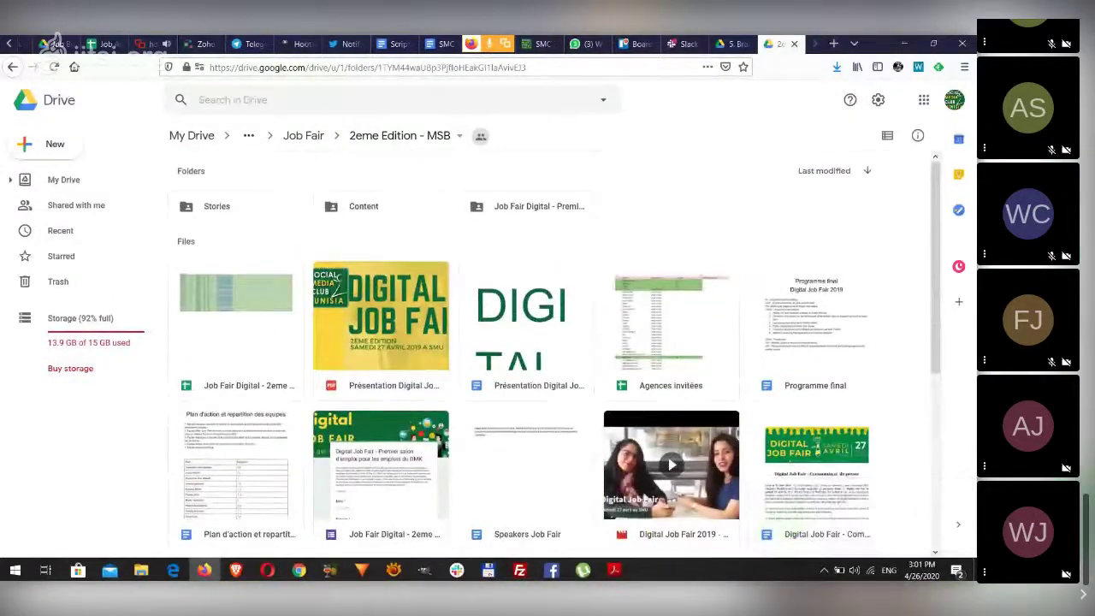
pyautogui.doubleClick(364, 207)
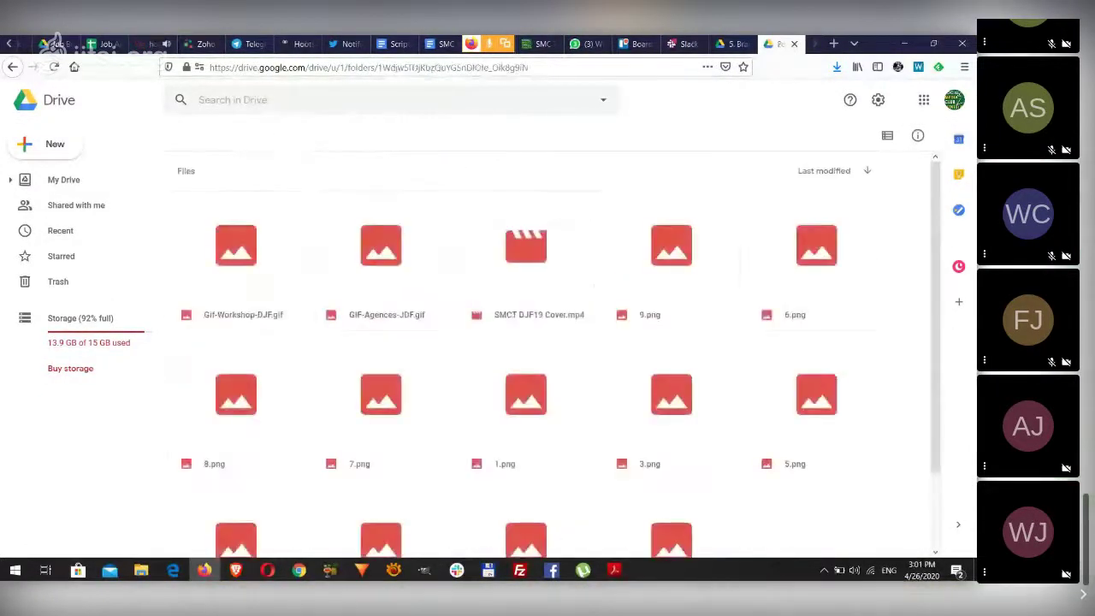
pyautogui.scroll(-1, 547, 359)
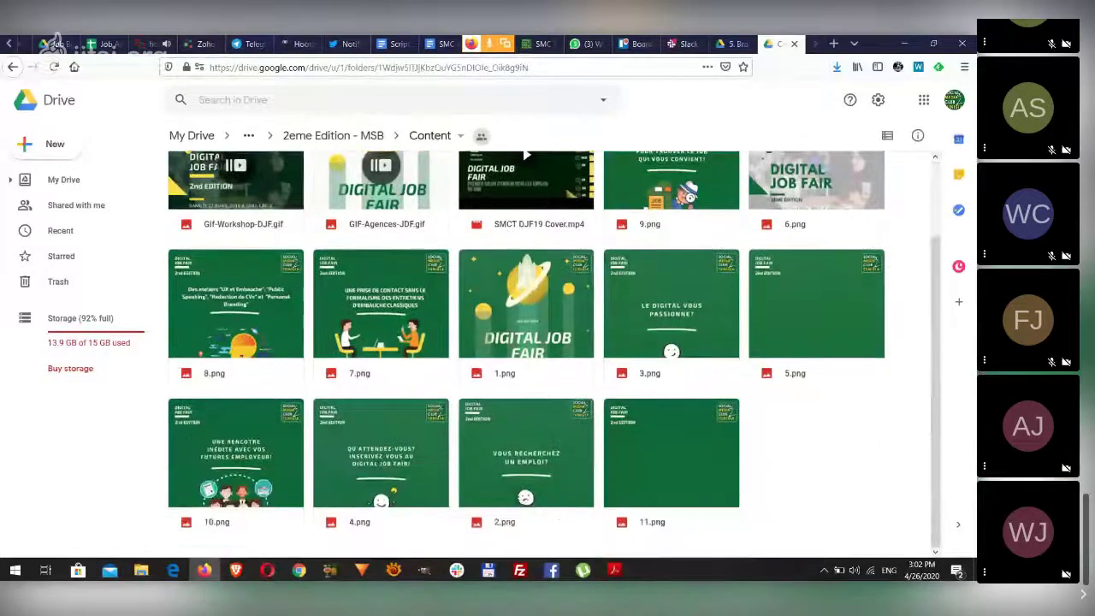
pyautogui.scroll(1, 548, 360)
pyautogui.scroll(1, 548, 359)
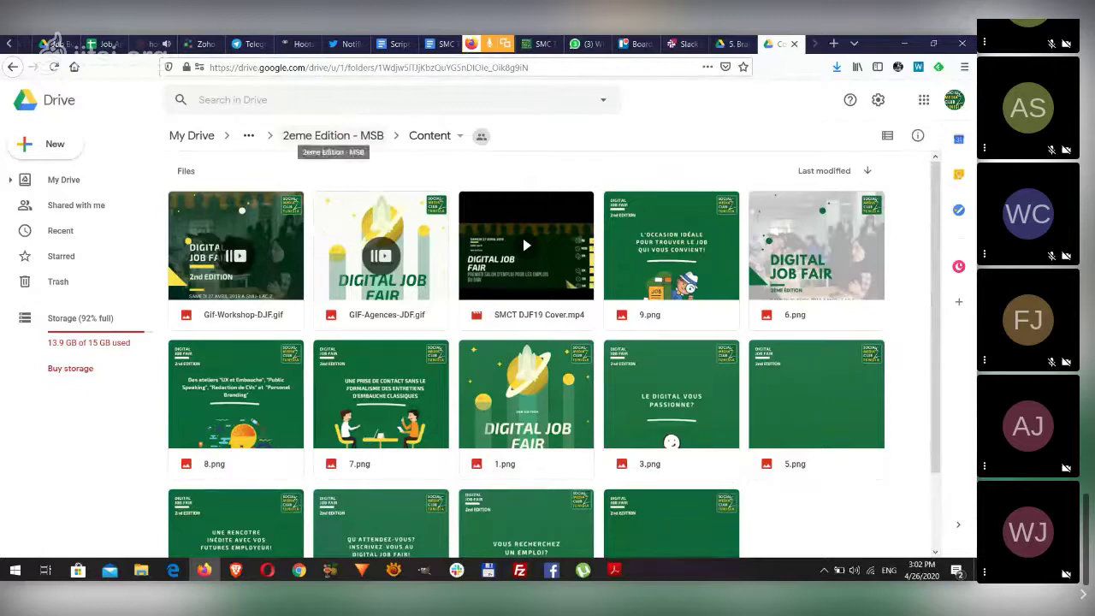
pyautogui.click(333, 136)
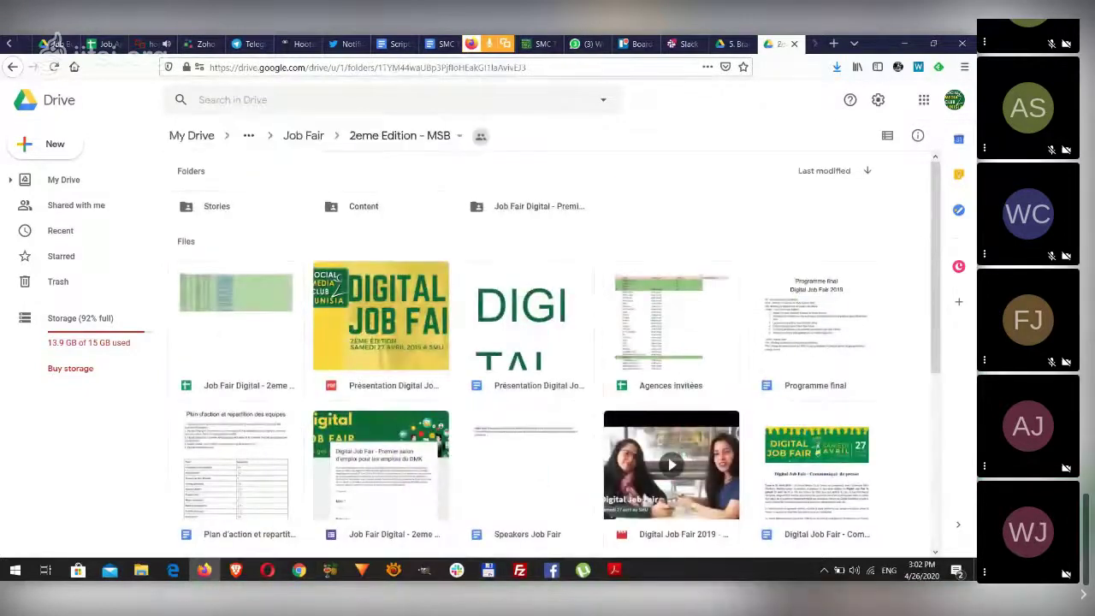
pyautogui.doubleClick(216, 205)
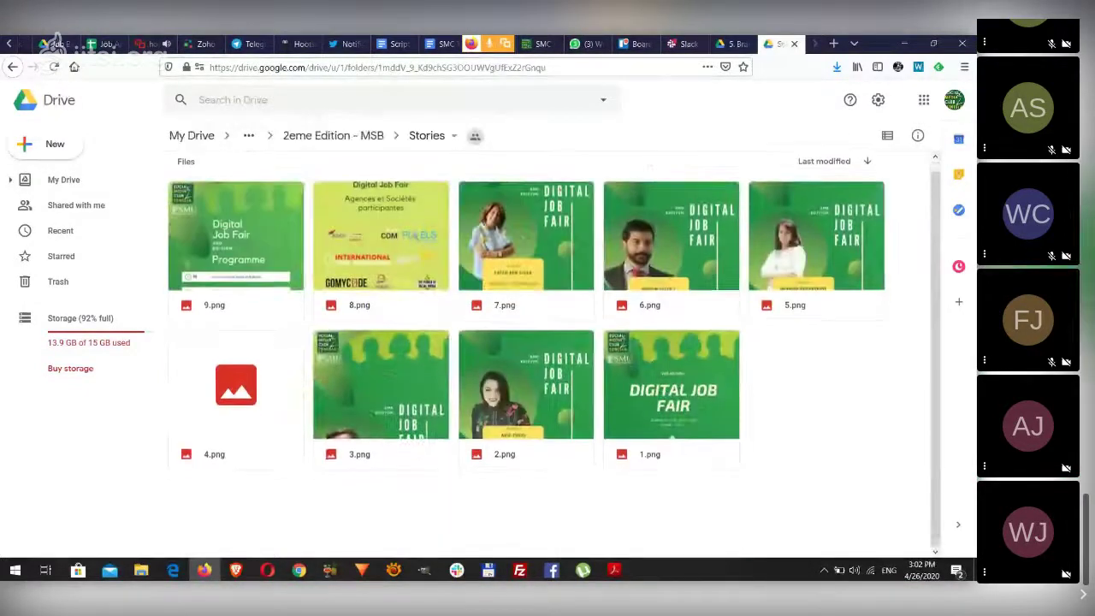
pyautogui.hotkey('alt', 'Left')
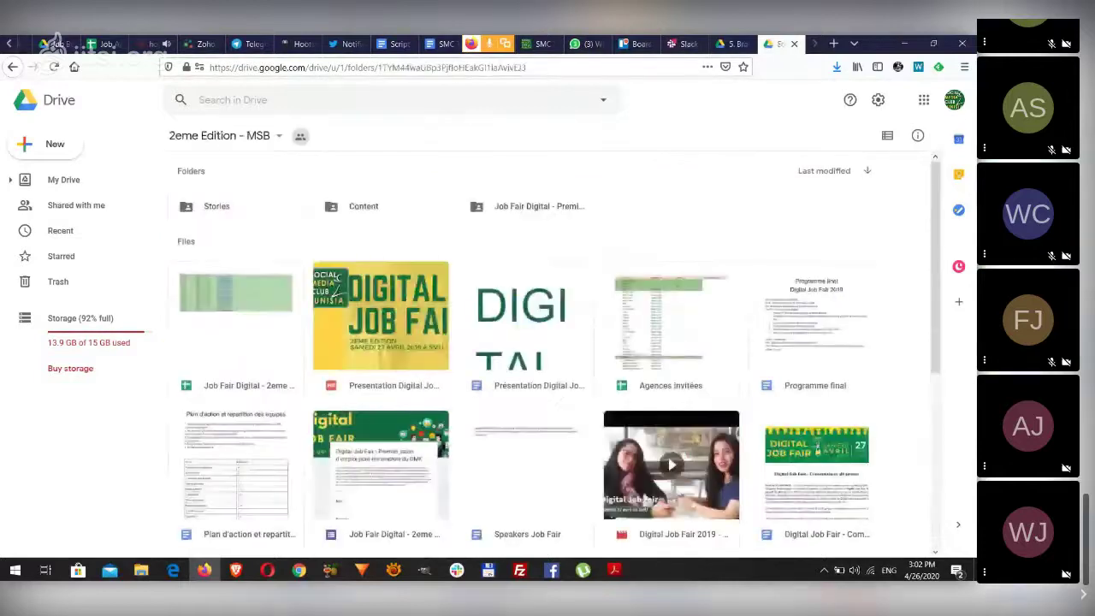
# Step: Search Drive for 'logos', open the SMC Tunisia › Design › Logos folder, and scroll its logo files
pyautogui.click(256, 99)
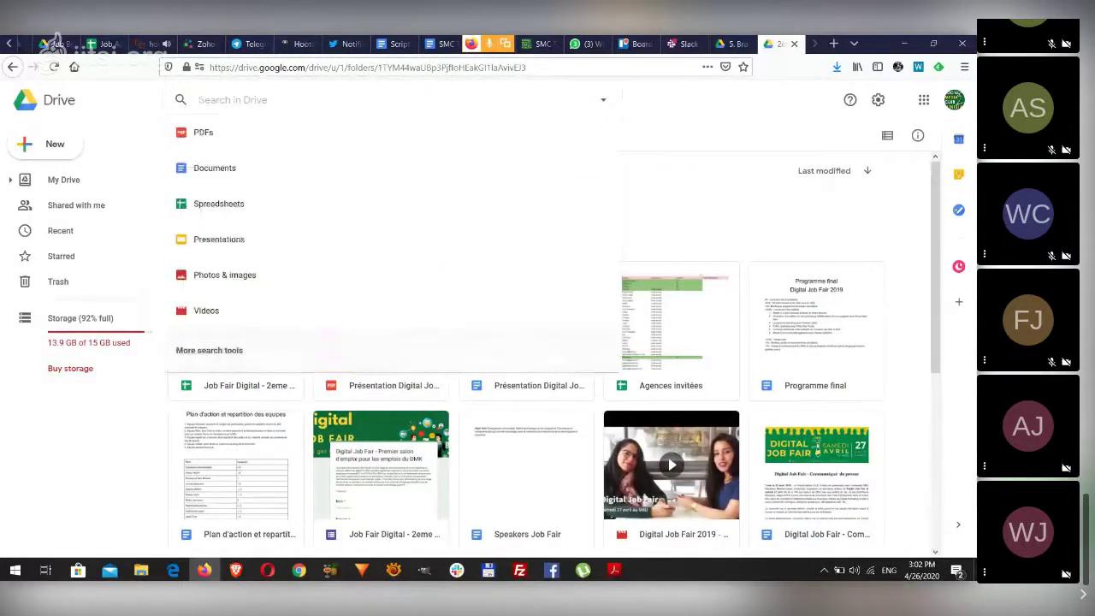
pyautogui.write('logo')
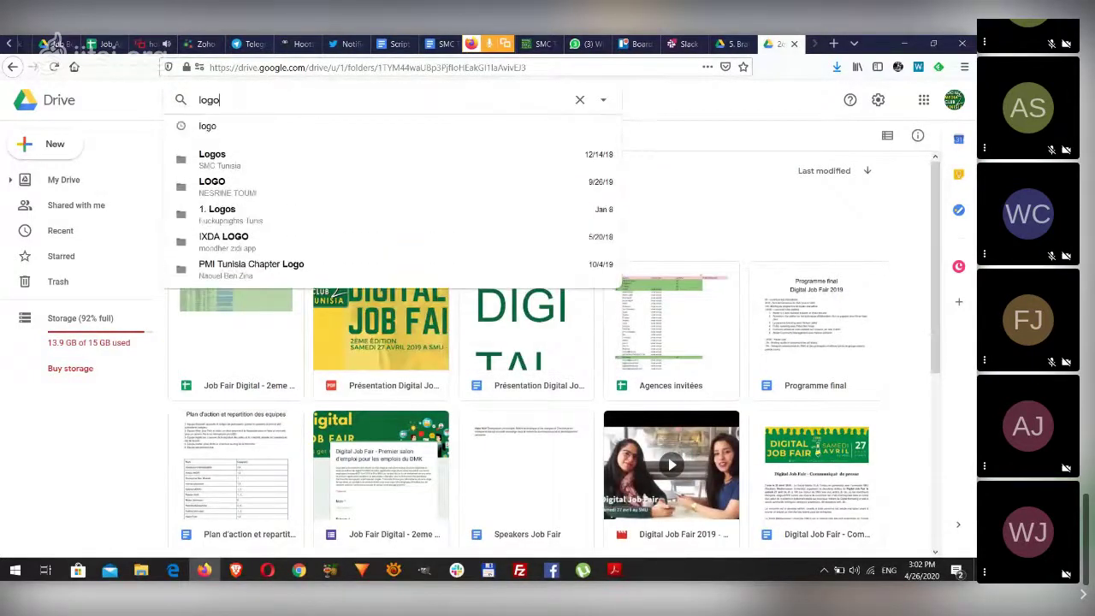
pyautogui.write('s')
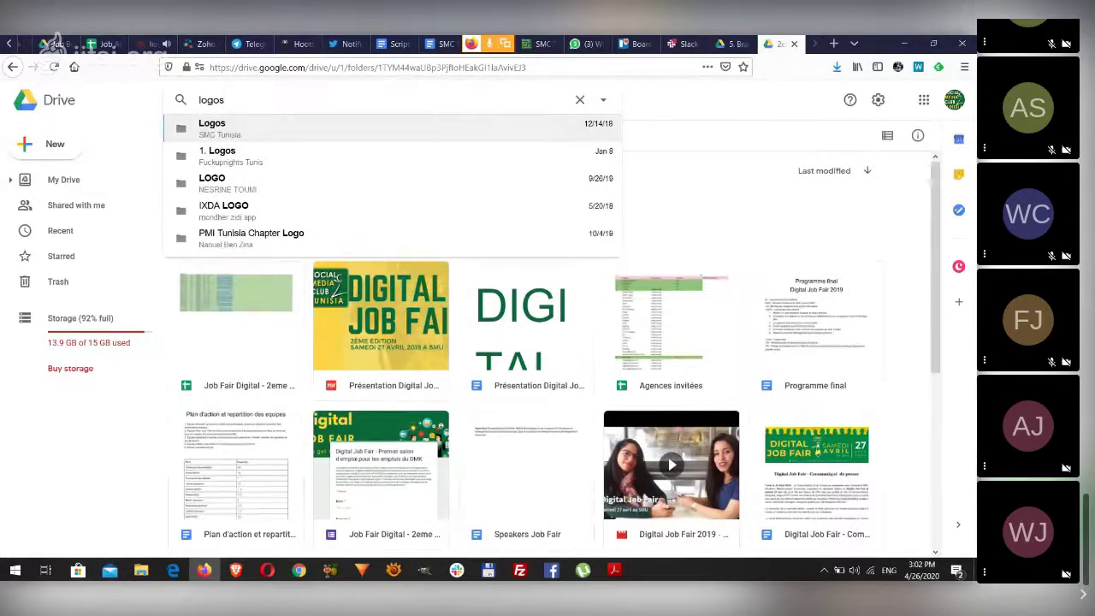
pyautogui.press('Return')
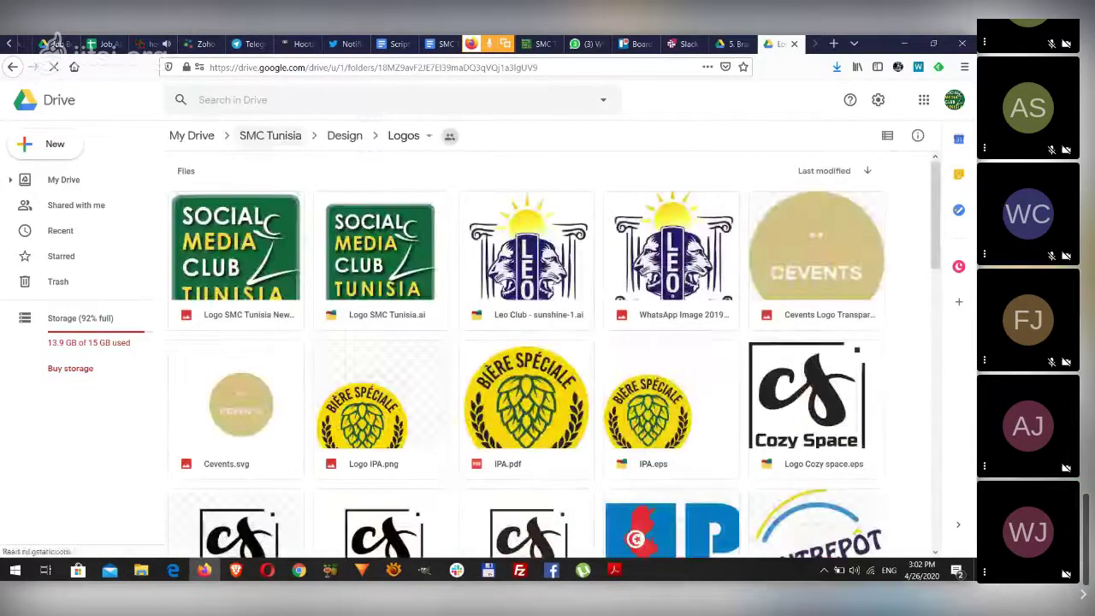
pyautogui.scroll(-7, 526, 351)
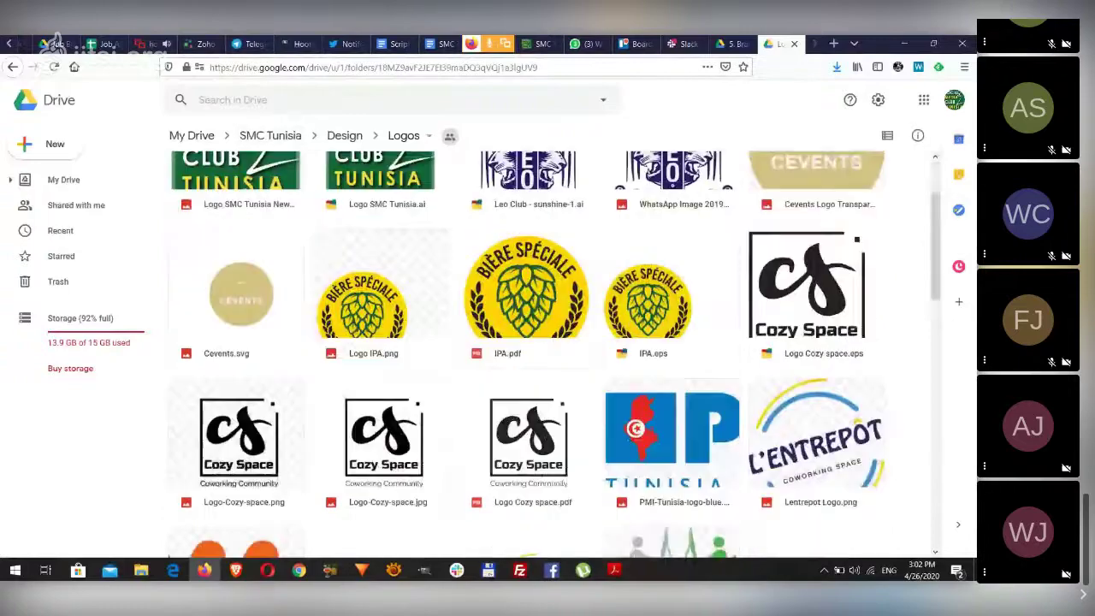
pyautogui.scroll(-5, 526, 351)
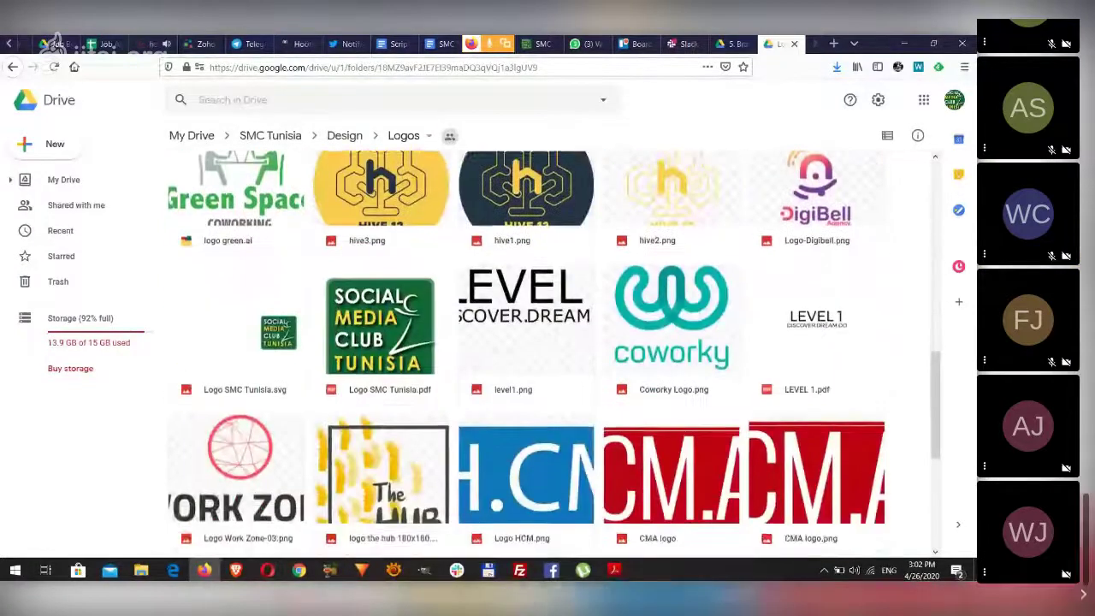
pyautogui.scroll(4, 526, 351)
pyautogui.scroll(8, 526, 351)
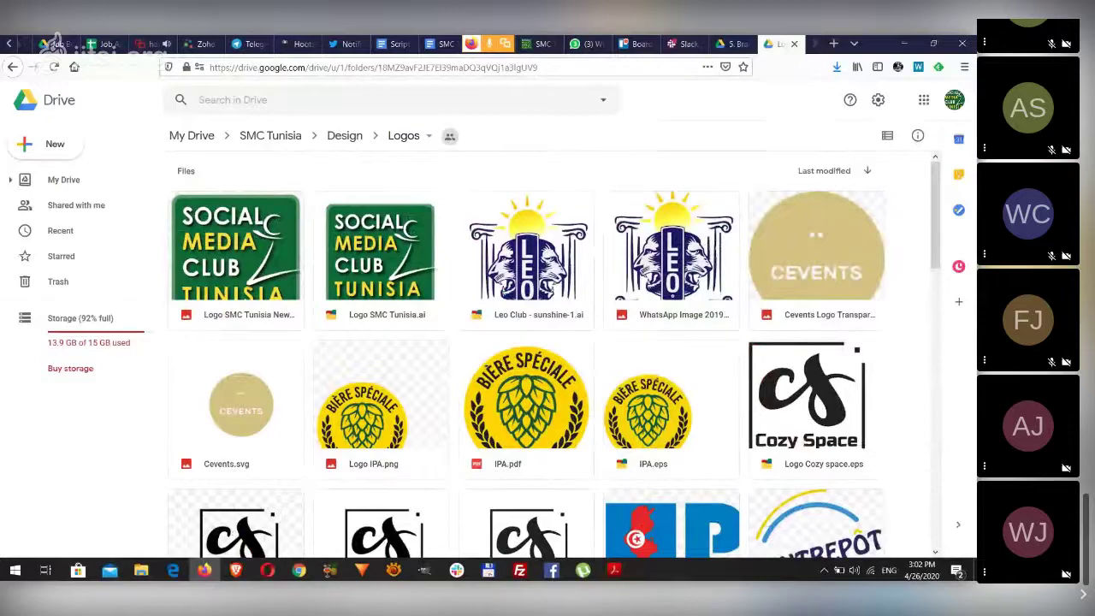
pyautogui.scroll(-15, 526, 351)
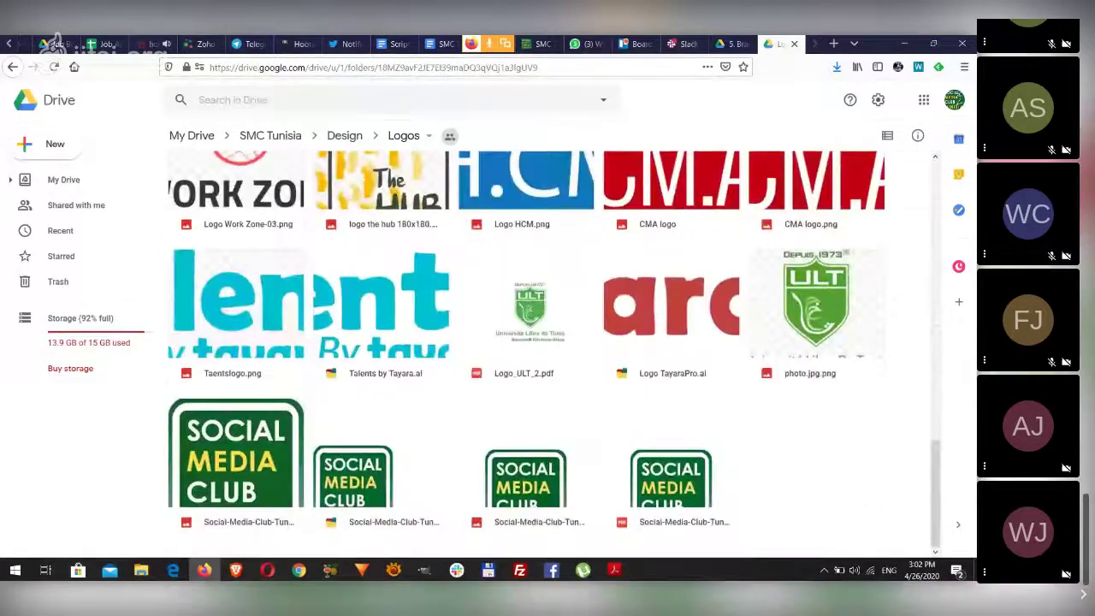
pyautogui.scroll(15, 526, 351)
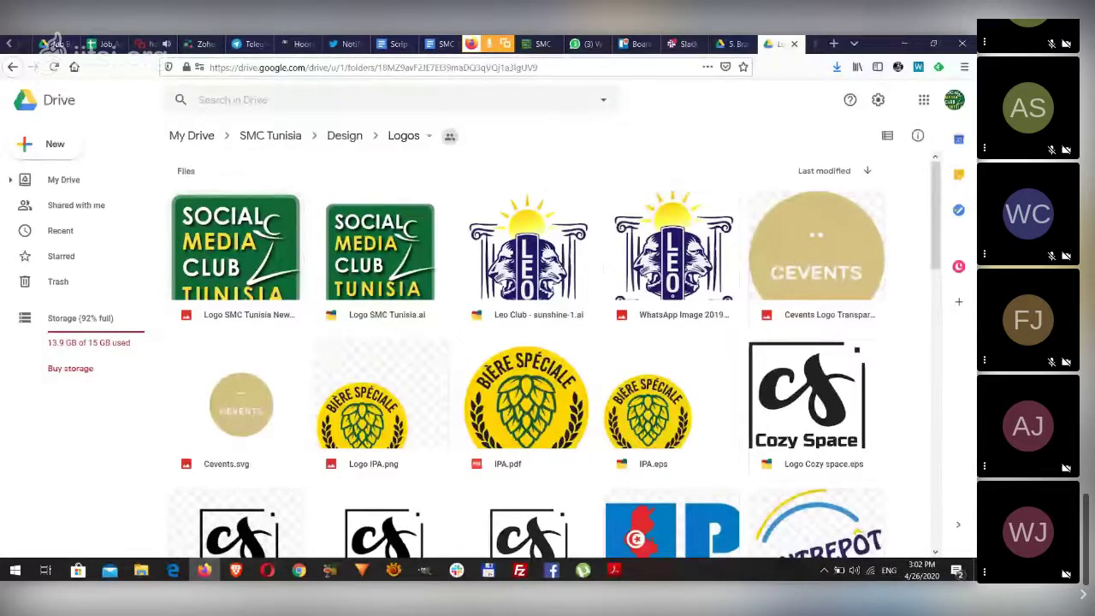
# Step: Return to the Tunisia PM Day board and scroll through Content & Answers(PMI) to Presse et Media
pyautogui.click(637, 43)
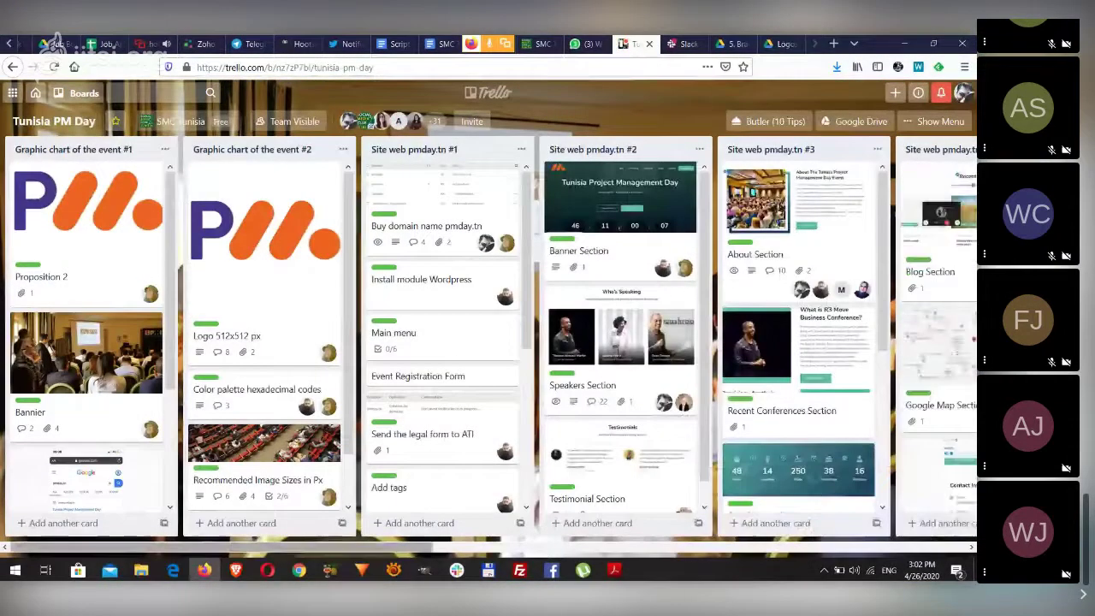
pyautogui.hscroll(3, 488, 342)
pyautogui.hscroll(8, 488, 342)
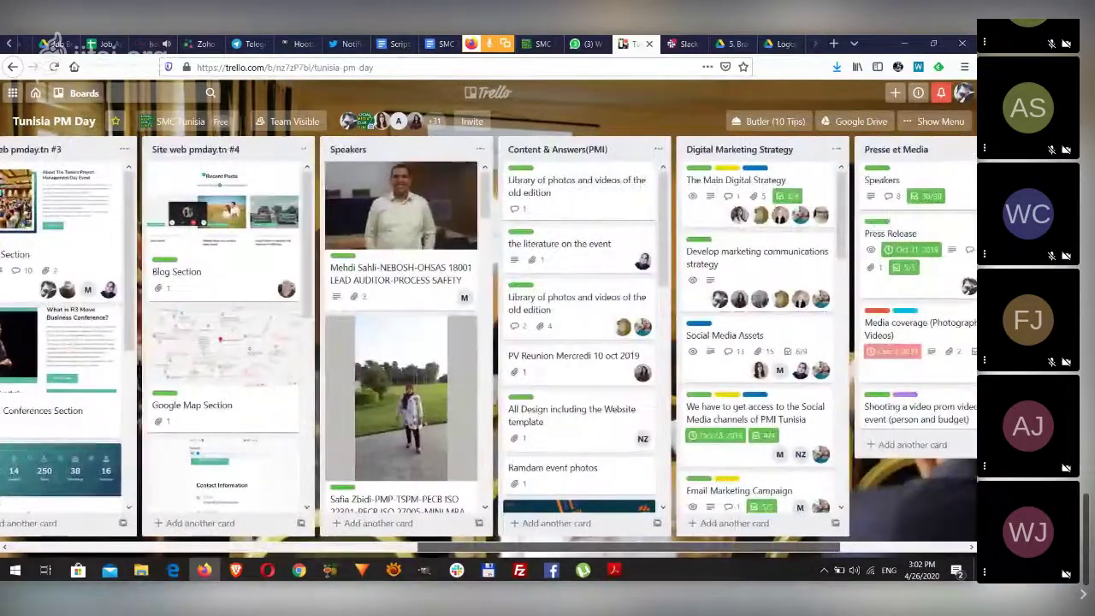
pyautogui.scroll(-5, 543, 343)
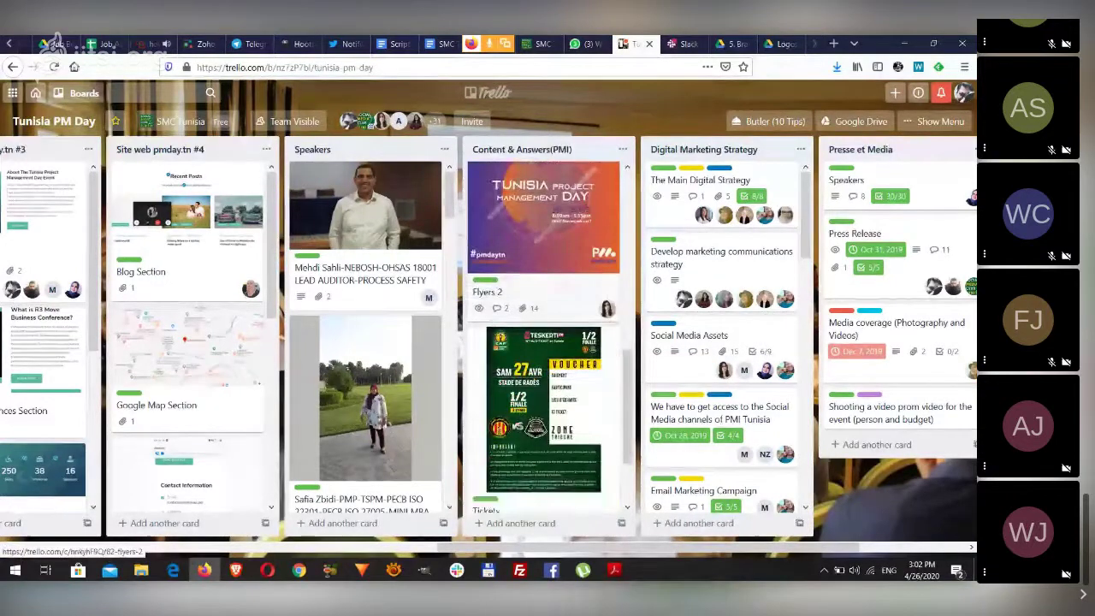
pyautogui.scroll(-5, 543, 342)
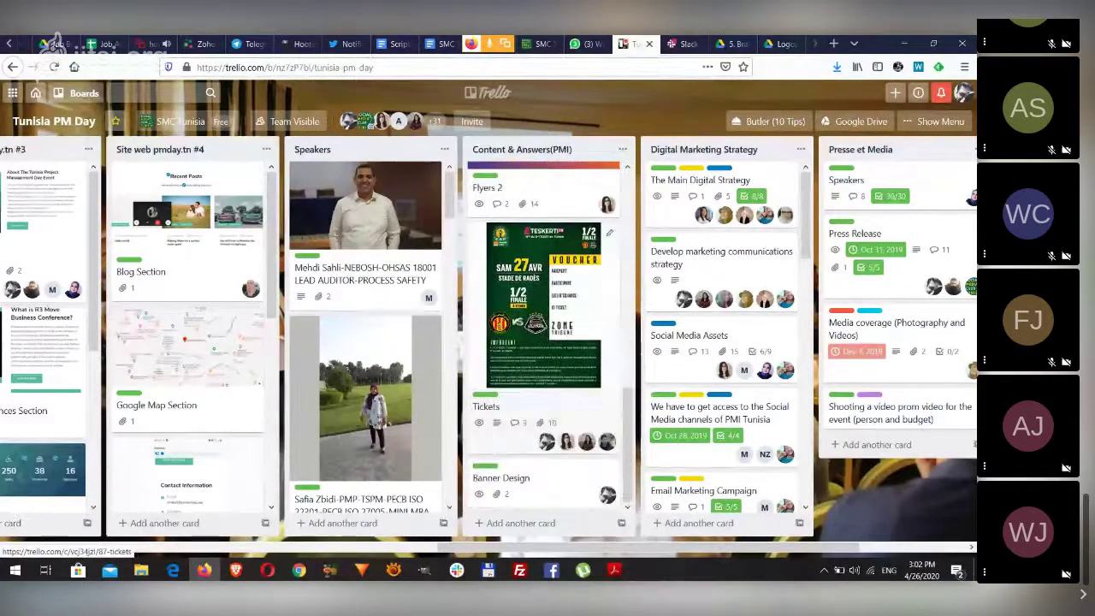
pyautogui.scroll(3, 543, 342)
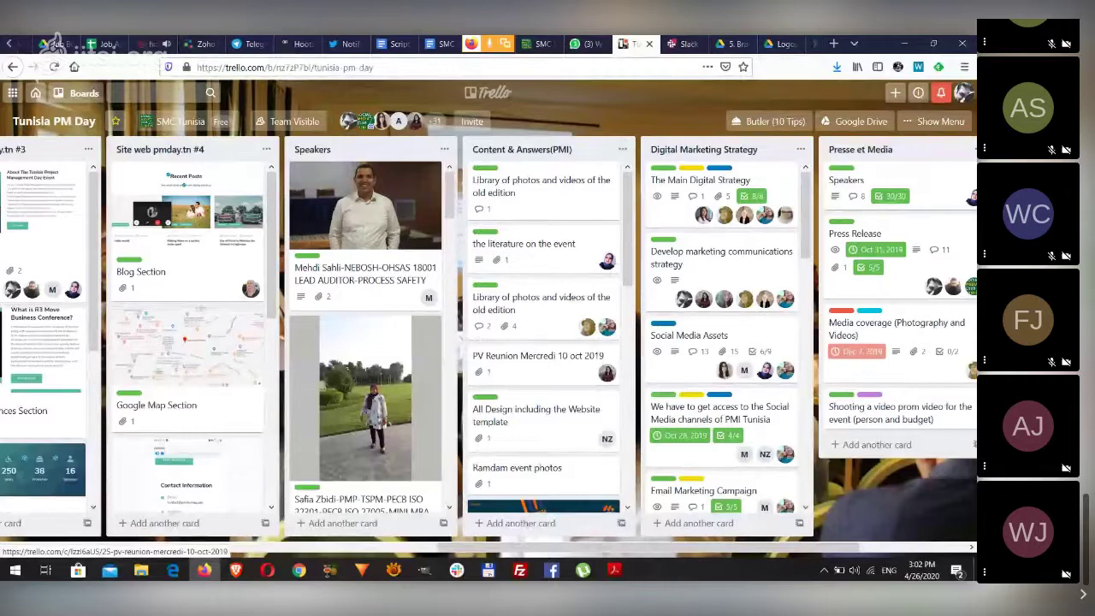
pyautogui.moveTo(650, 548); pyautogui.dragTo(757, 547)
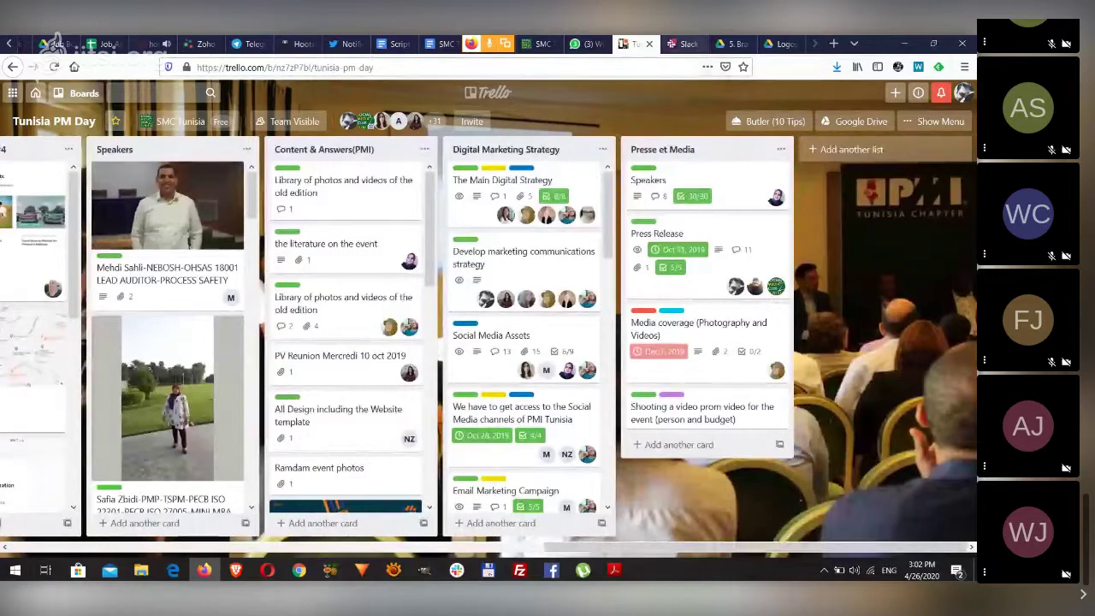
# Step: Cycle through the Slack #websites and WhatsApp Web tabs, ending on the Jitsi meeting
pyautogui.hotkey('ctrl', 'Tab')
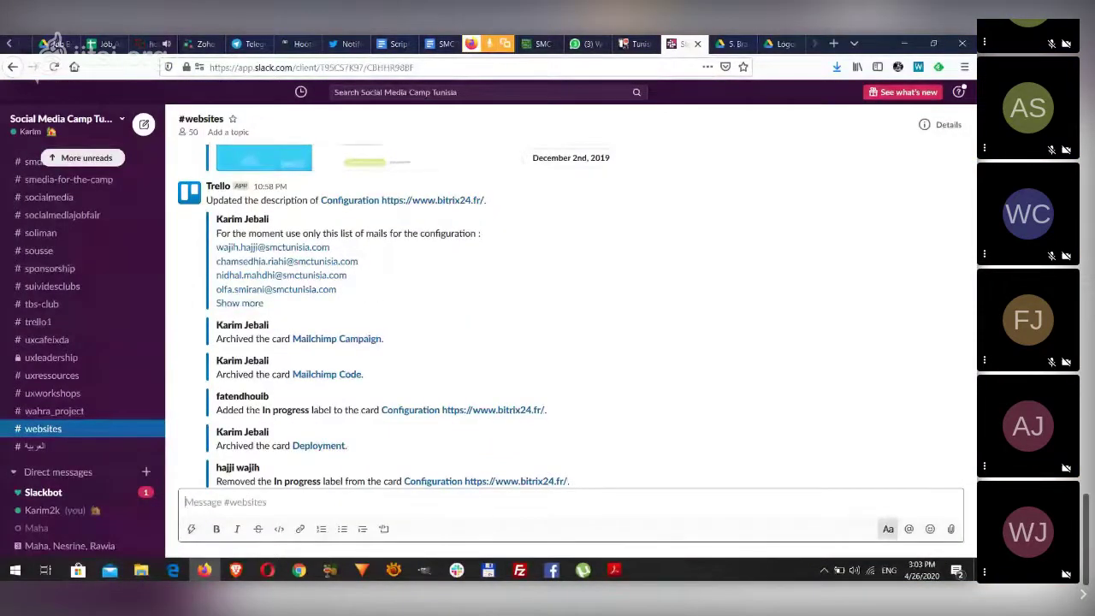
pyautogui.hotkey('ctrl', 'shift', 'Tab')
pyautogui.hotkey('ctrl', 'shift', 'Tab')
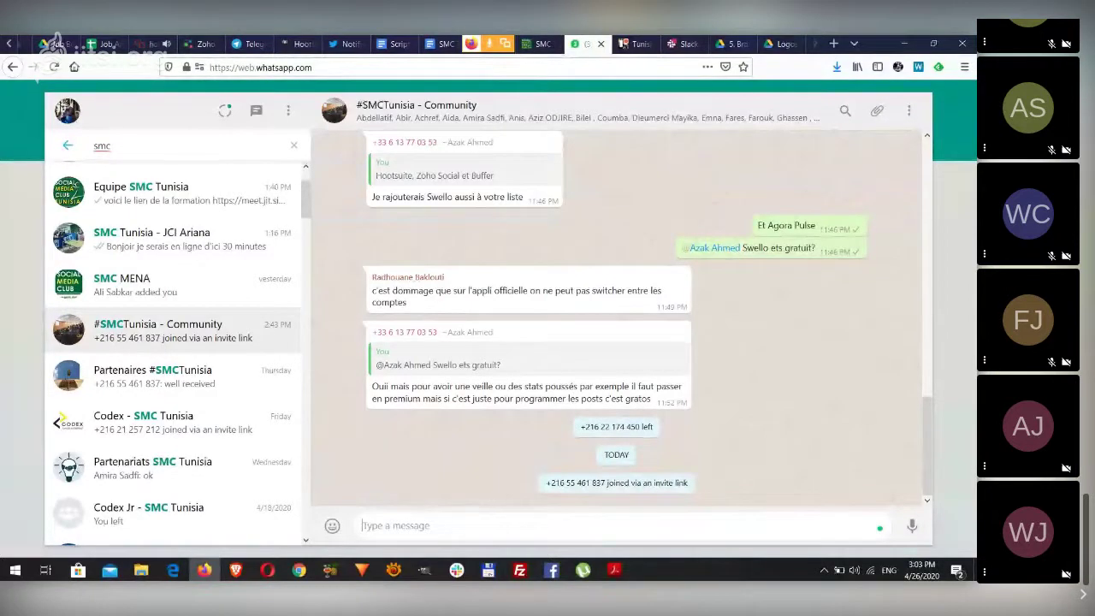
pyautogui.hotkey('ctrl', 'Tab')
pyautogui.hotkey('ctrl', 'Tab')
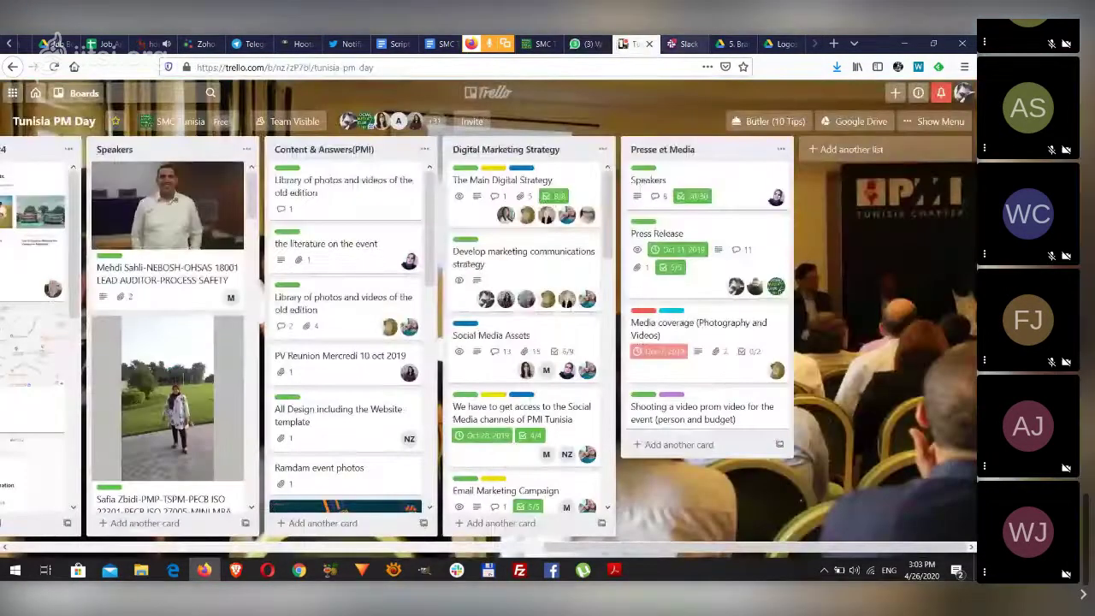
pyautogui.hotkey('ctrl', 'shift', 'Tab')
pyautogui.hotkey('ctrl', 'shift', 'Tab')
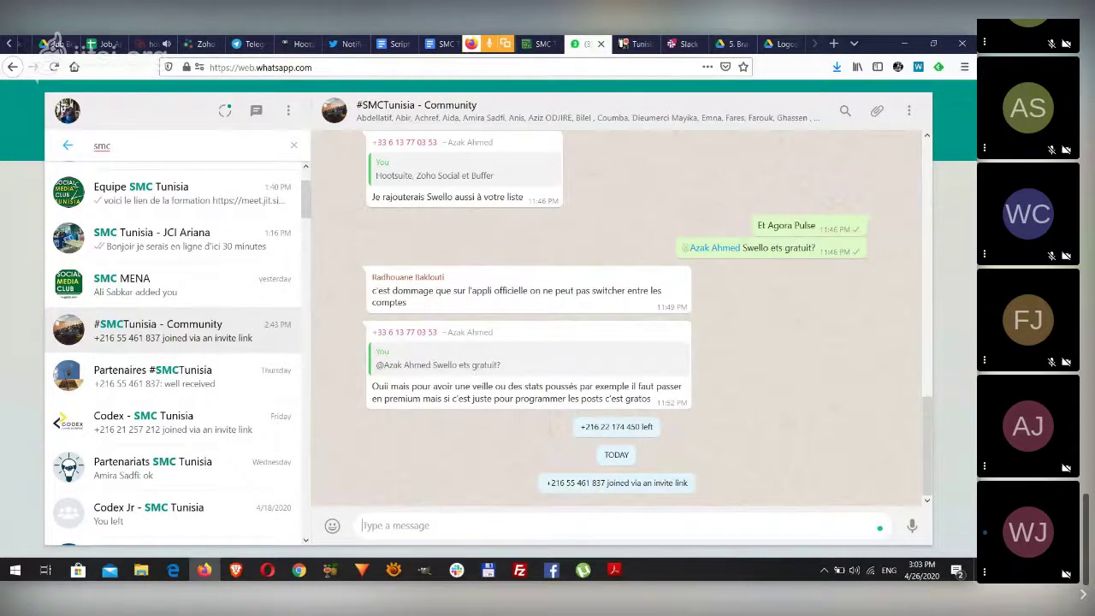
pyautogui.click(145, 43)
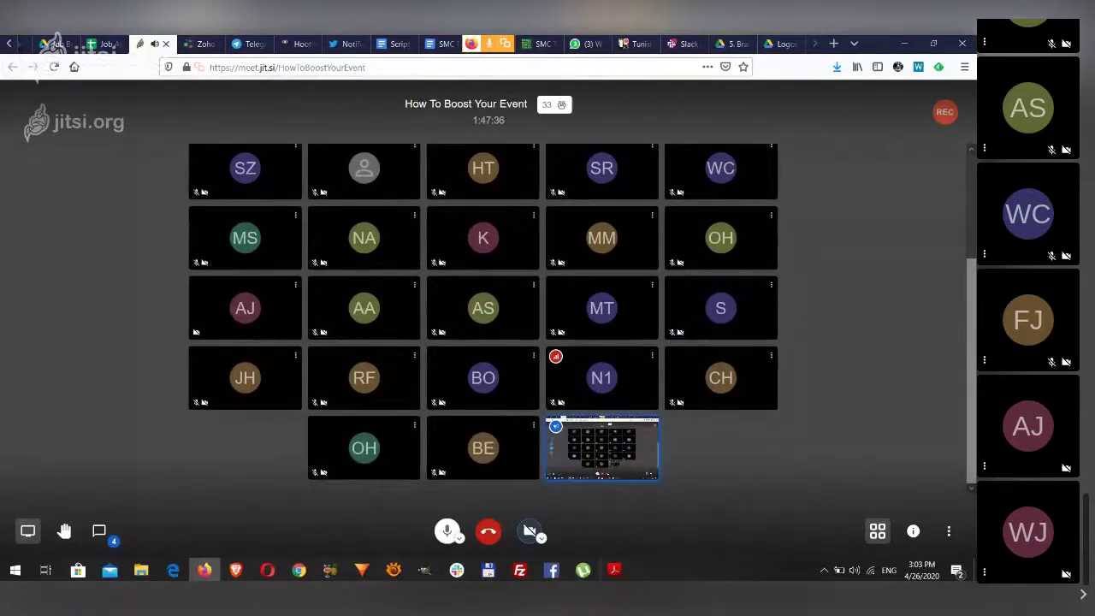
# Step: Bring back the Marketing événementiel 2.0 PDF at page 7
pyautogui.hotkey('alt', 'Tab')
pyautogui.press('pagedown')
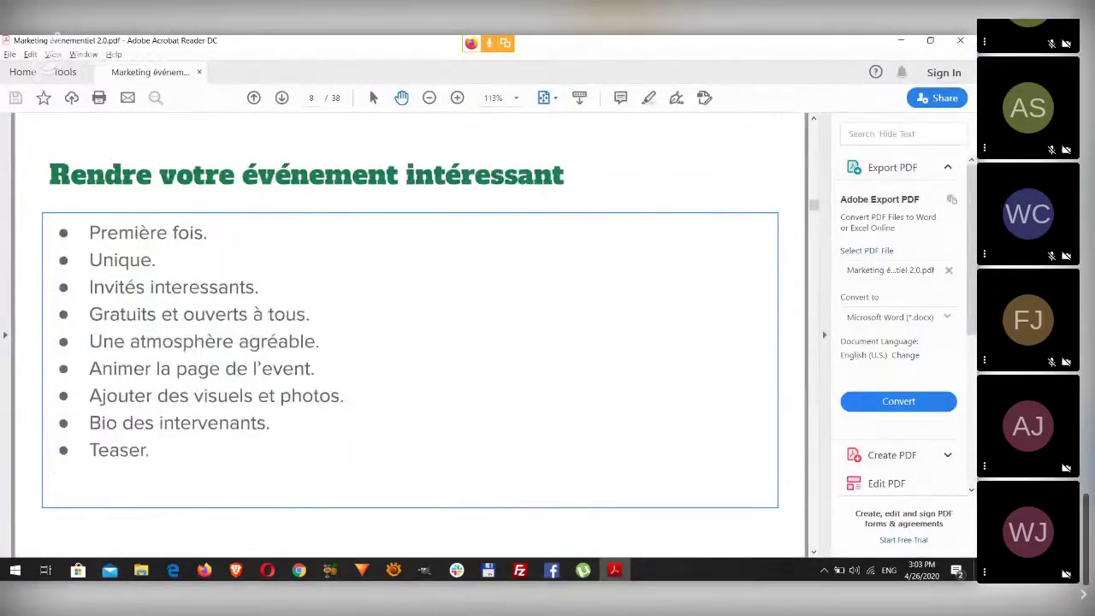
pyautogui.press('pageup')
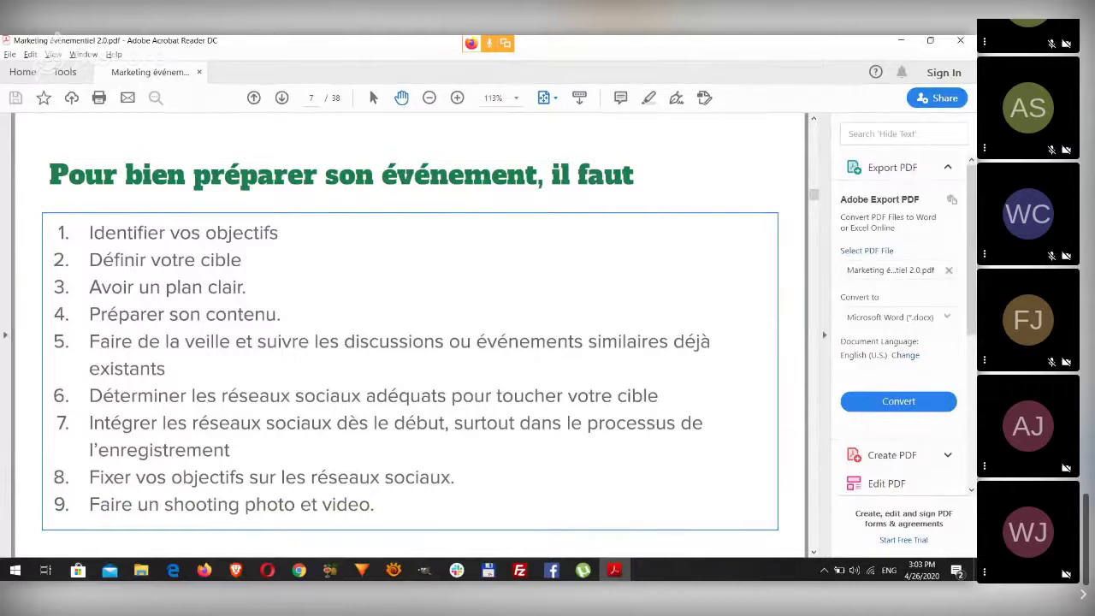
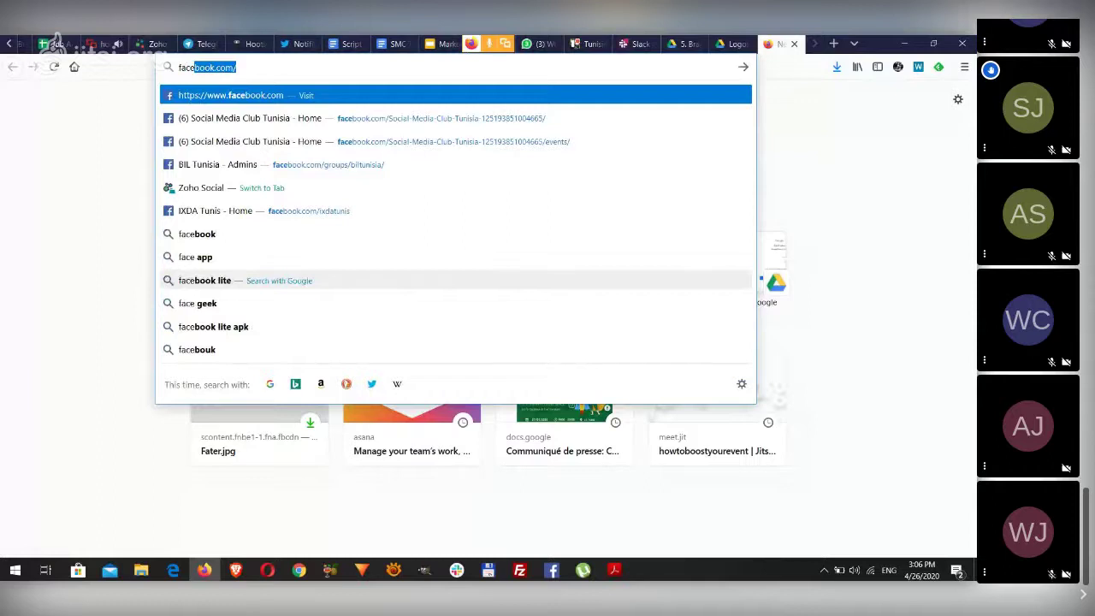
# Step: Search Facebook for 'bil:le' and go through the BIL: LE V4.0 event to its host page, BIL: LE
pyautogui.press('Return')
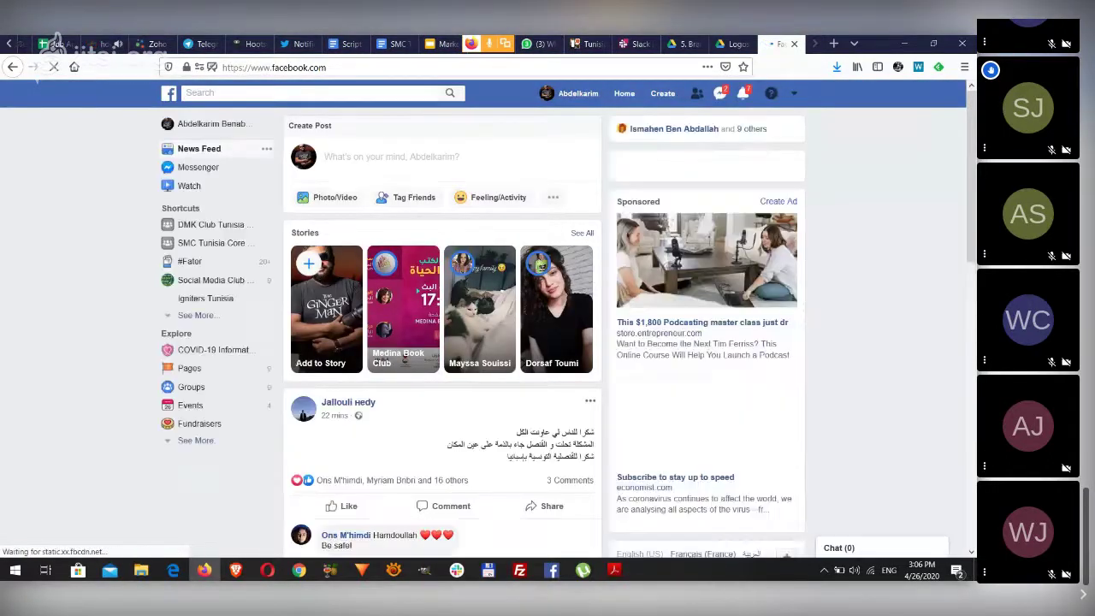
pyautogui.write('Le:')
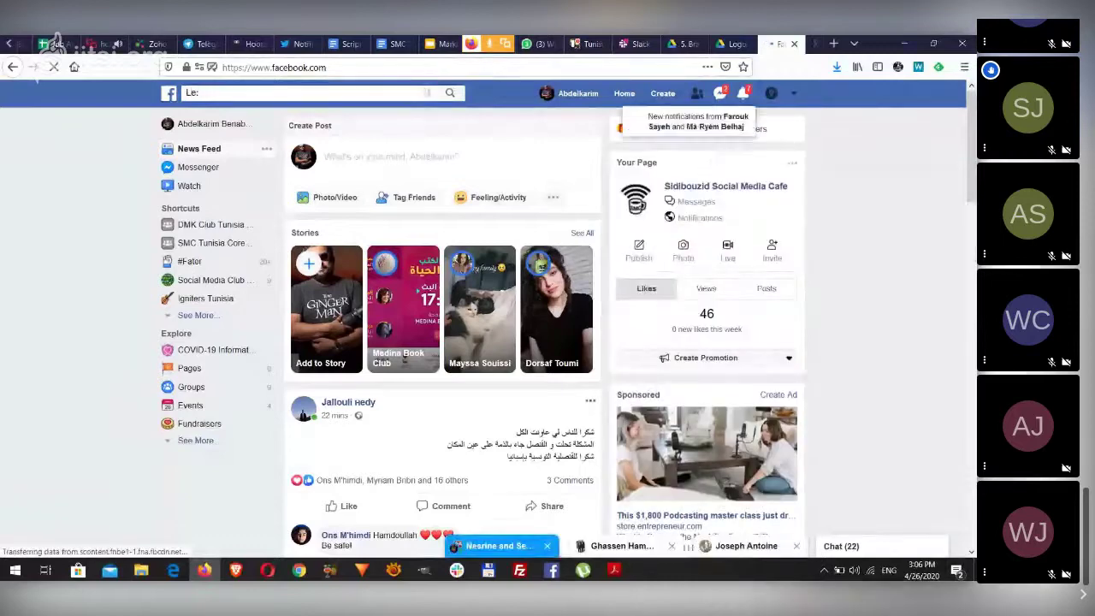
pyautogui.write('l')
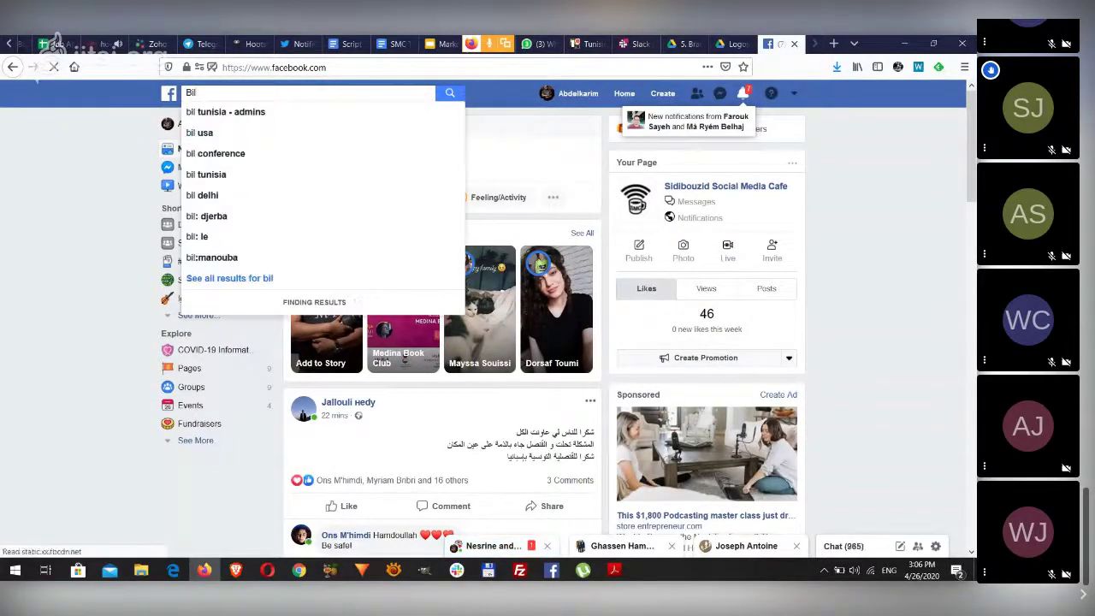
pyautogui.write('te')
pyautogui.press('BackSpace')
pyautogui.press('BackSpace')
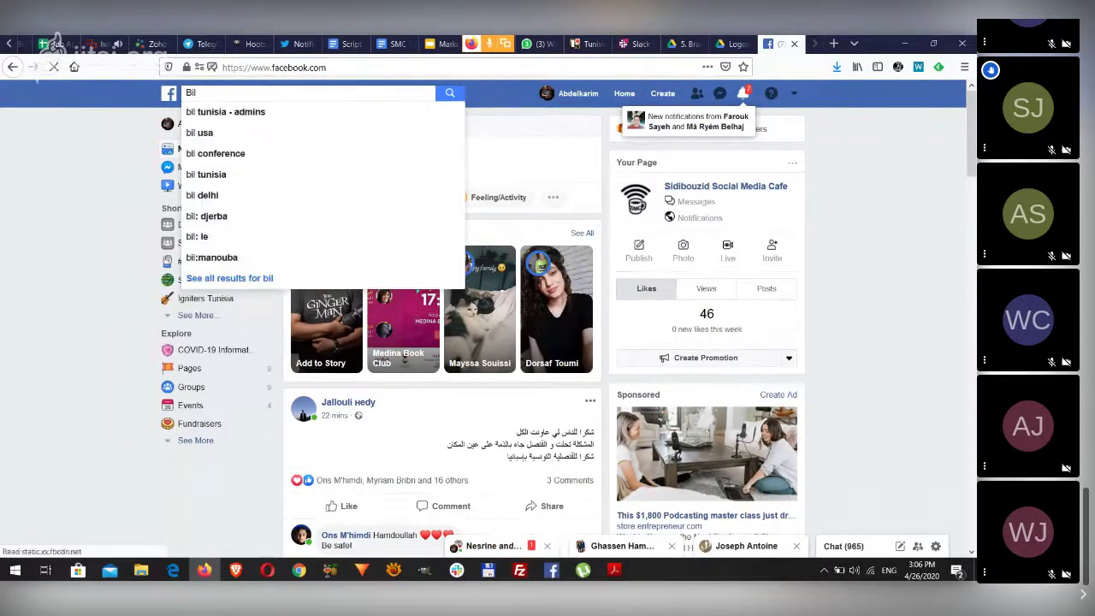
pyautogui.write(':le')
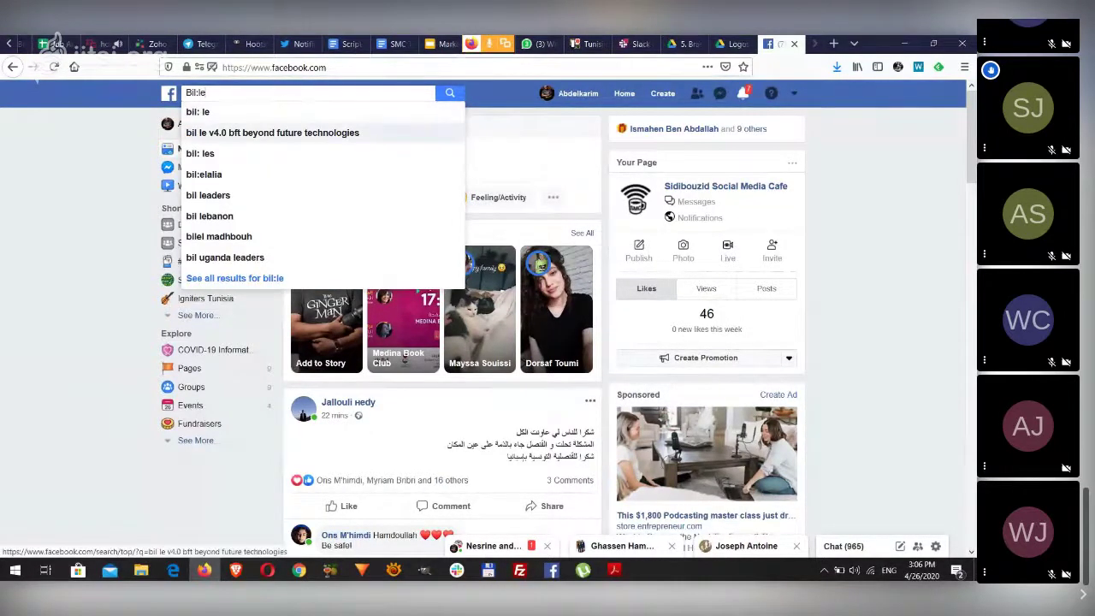
pyautogui.click(272, 133)
pyautogui.click(416, 159)
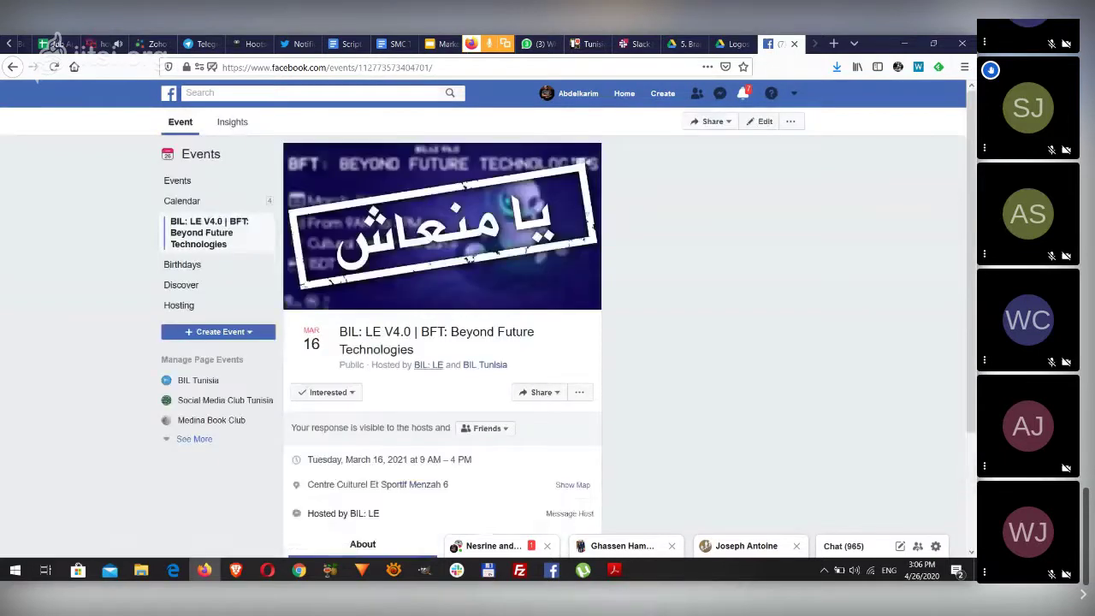
pyautogui.click(428, 364)
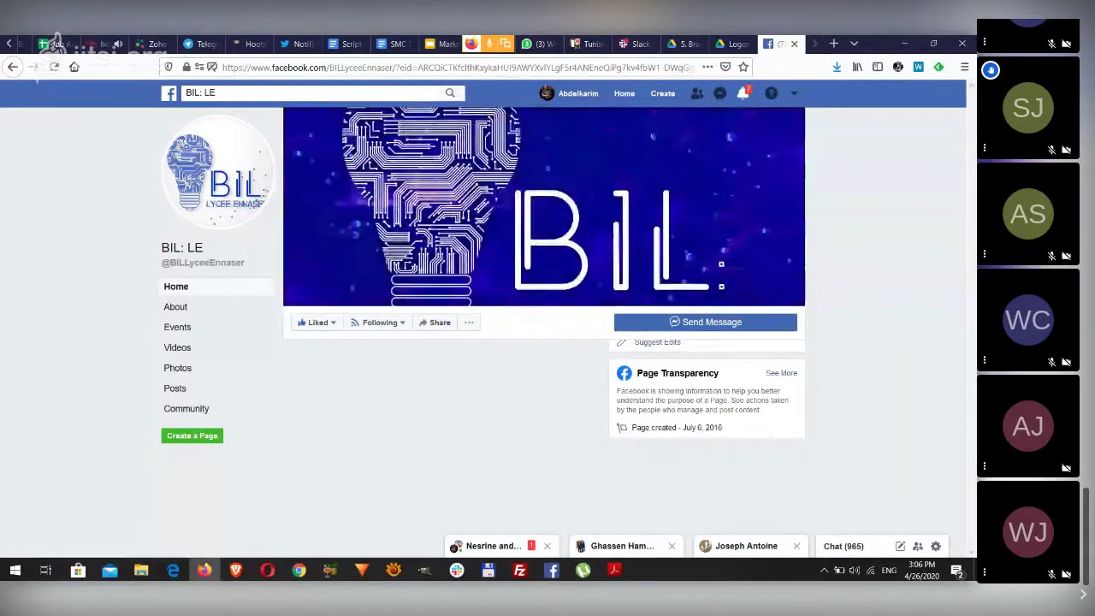
# Step: Show the BIL: LE page's Photos section
pyautogui.scroll(-3, 544, 334)
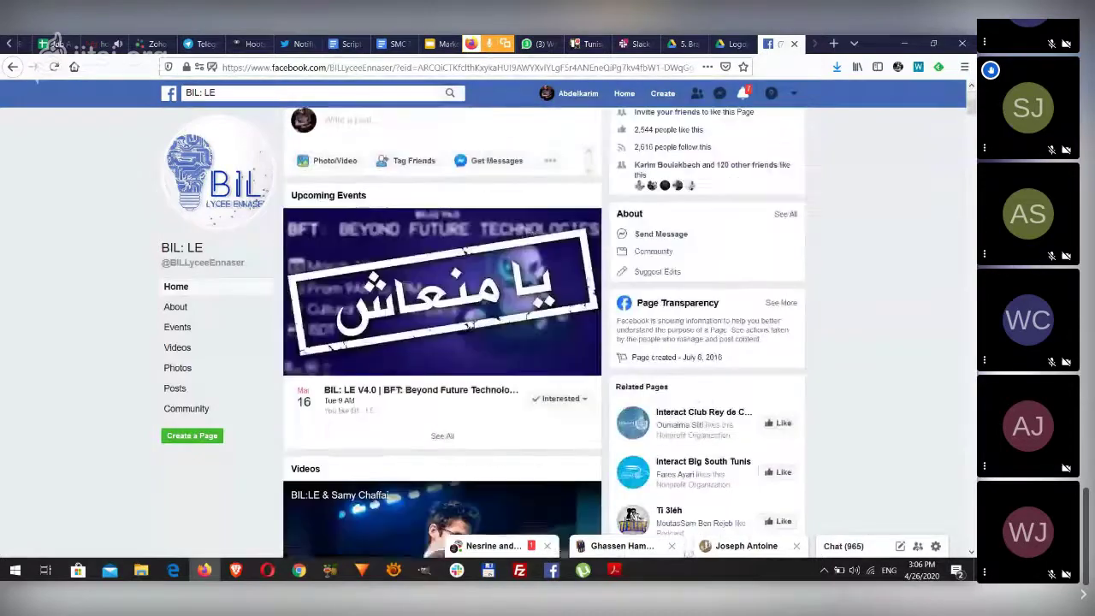
pyautogui.scroll(1, 544, 334)
pyautogui.scroll(-1, 544, 333)
pyautogui.scroll(2, 544, 334)
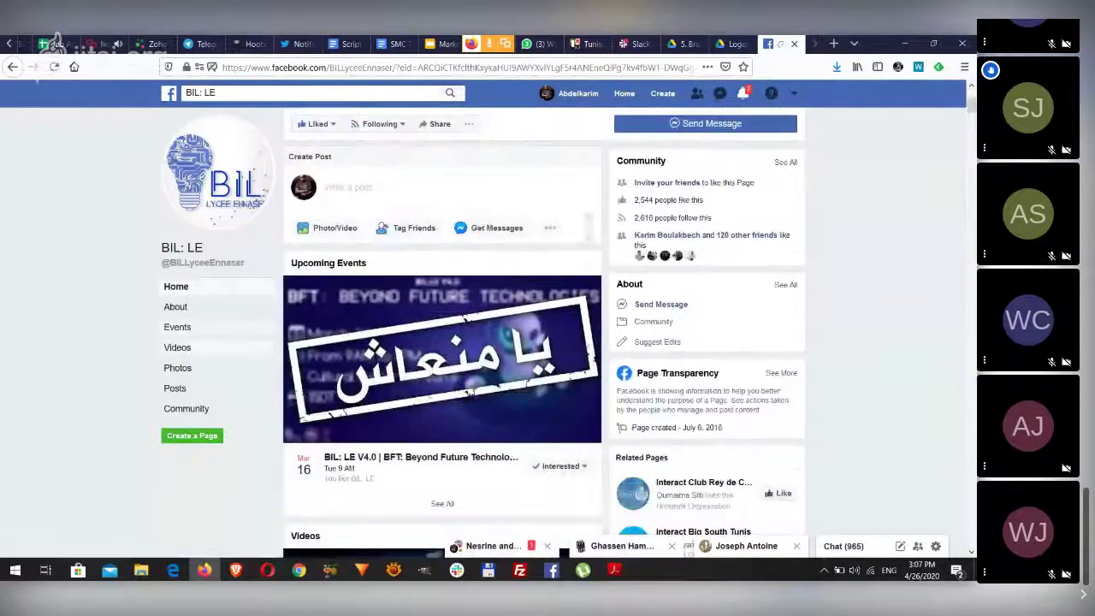
pyautogui.click(178, 368)
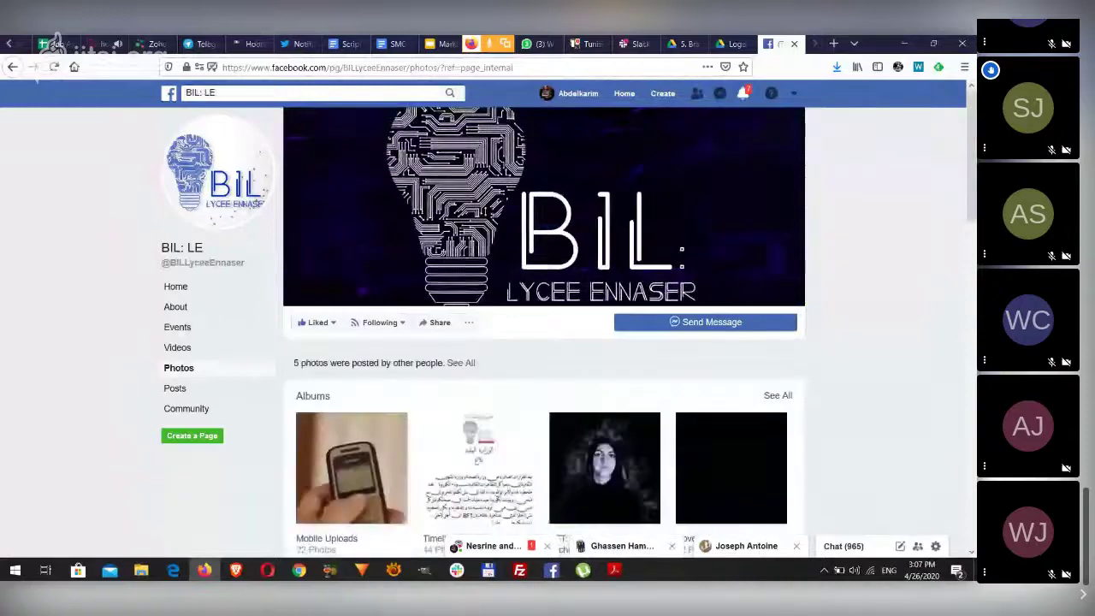
# Step: Browse All Photos and open the full list of albums via See All
pyautogui.scroll(-6, 479, 282)
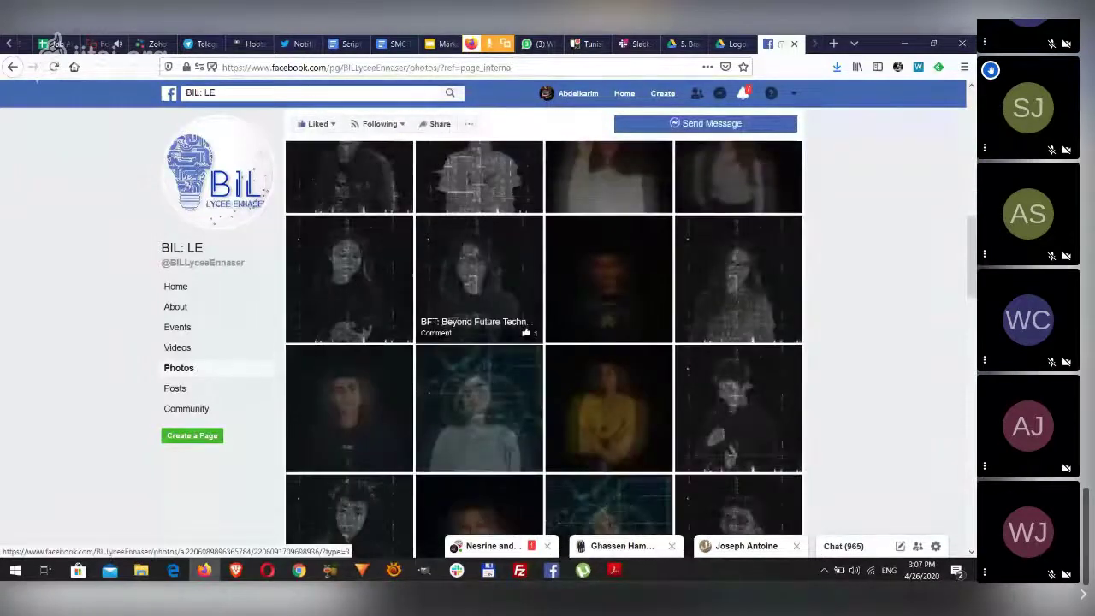
pyautogui.scroll(-8, 544, 342)
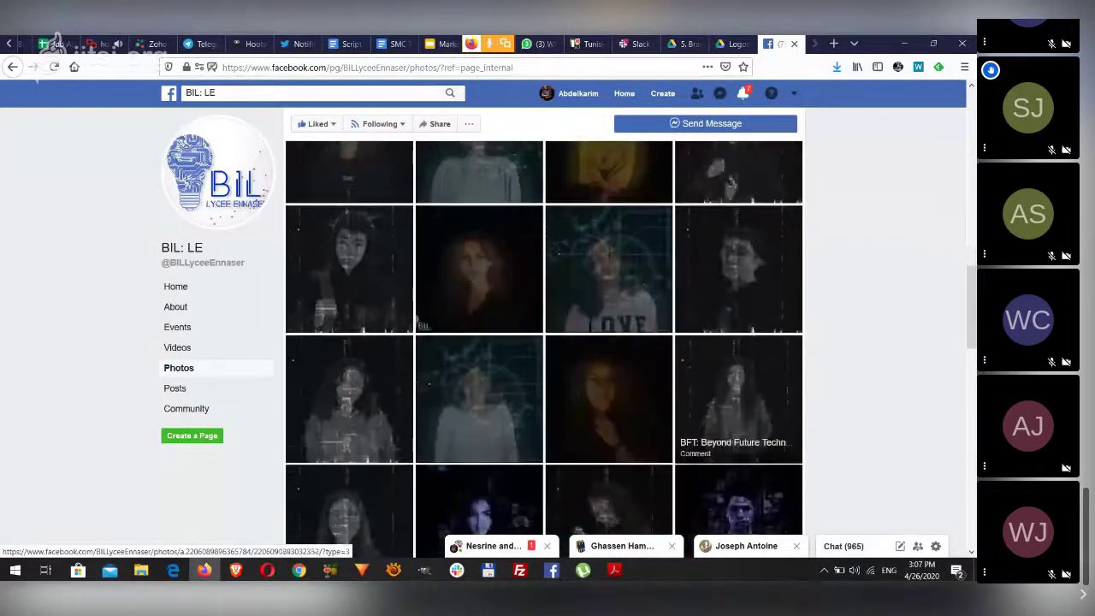
pyautogui.scroll(-12, 738, 397)
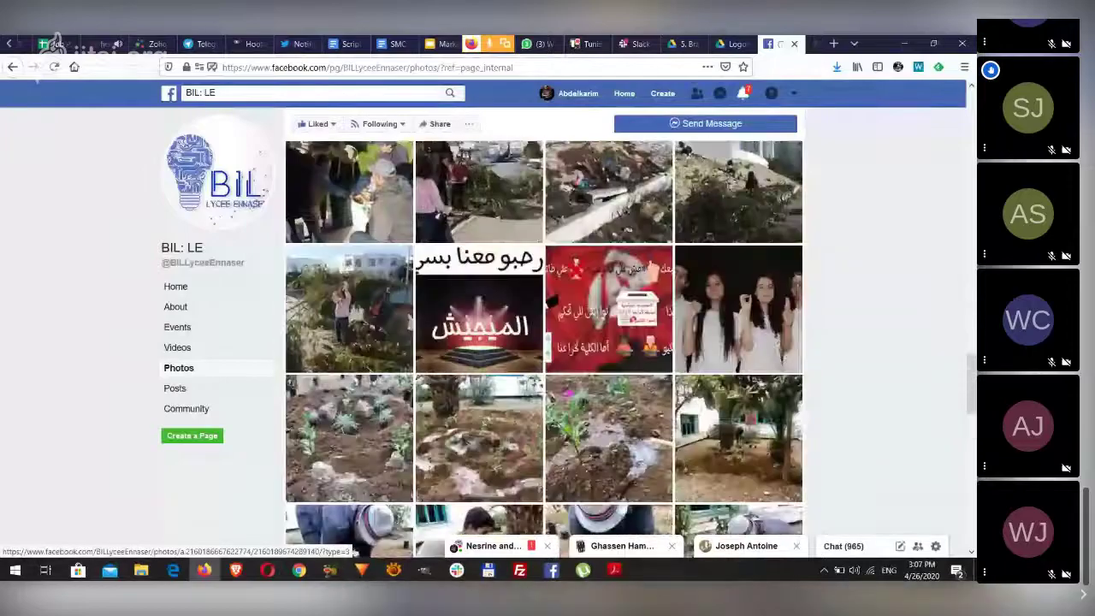
pyautogui.scroll(-15, 739, 398)
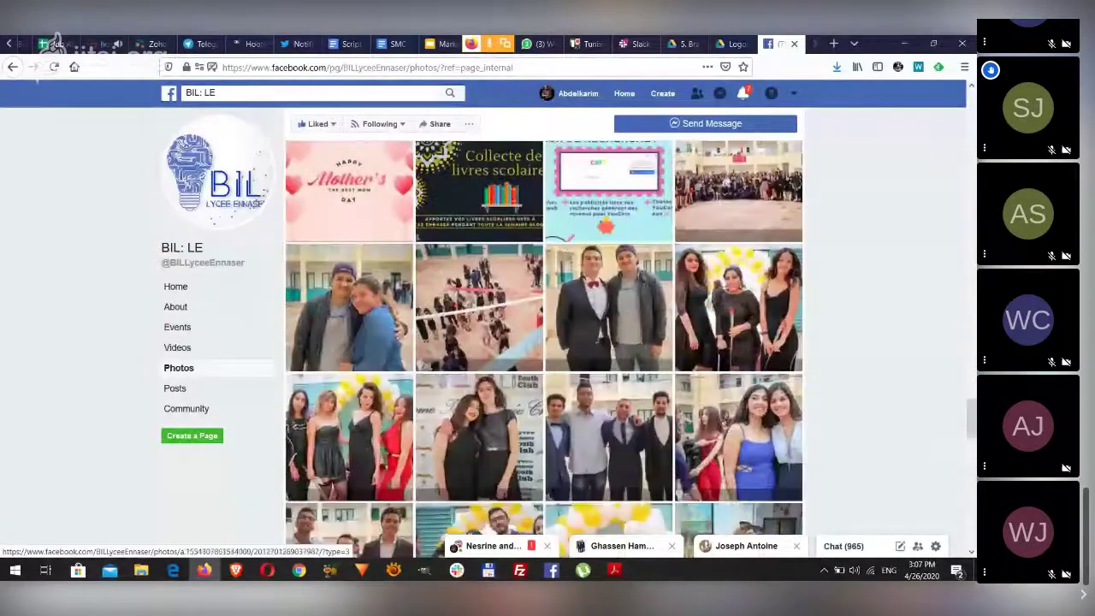
pyautogui.scroll(15, 544, 342)
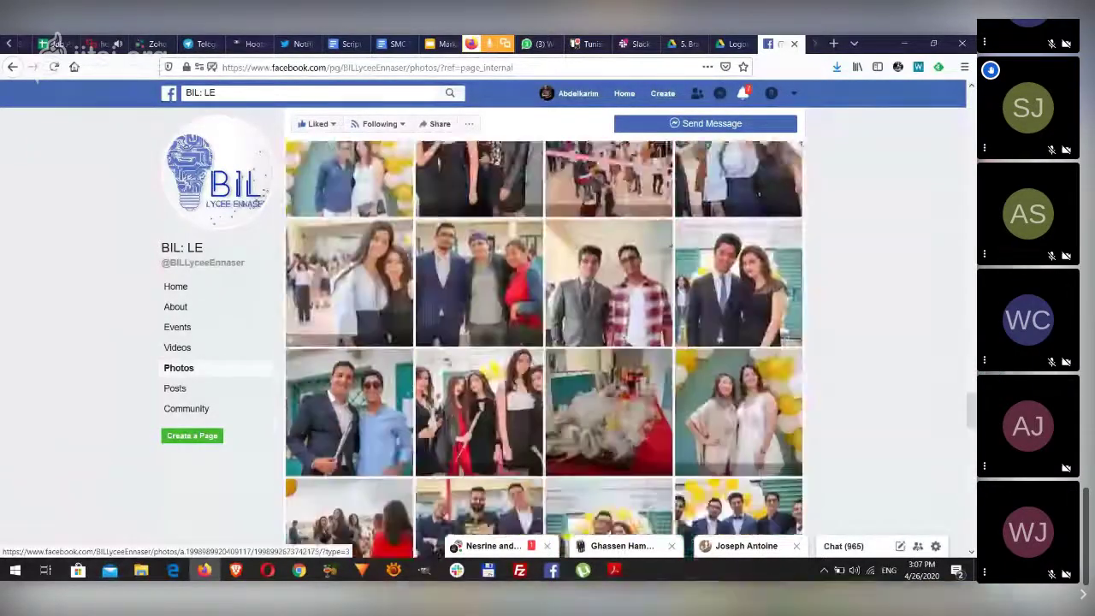
pyautogui.scroll(15, 544, 342)
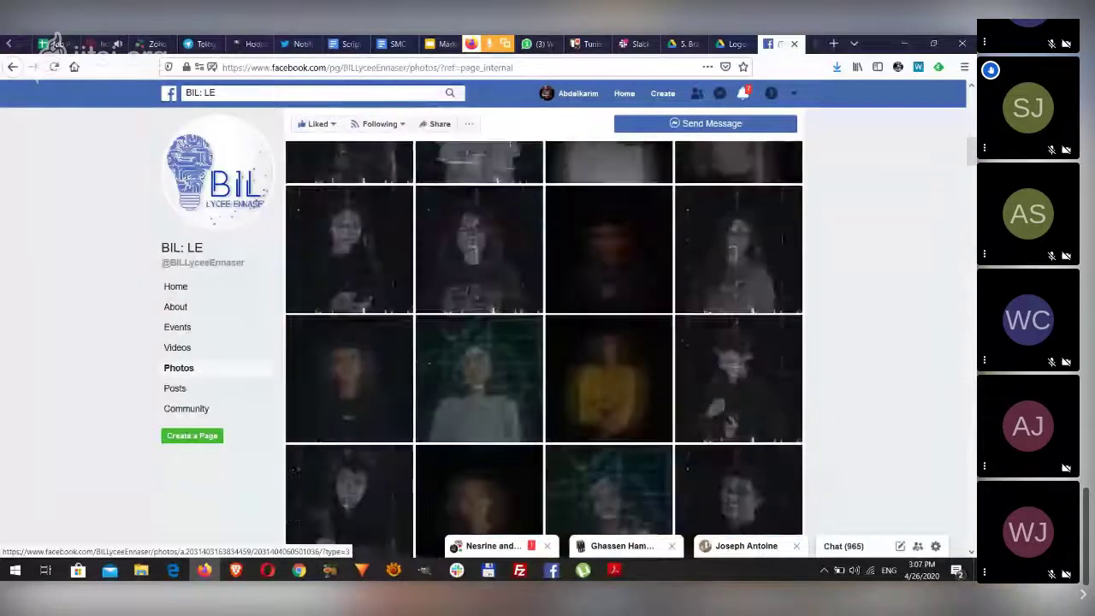
pyautogui.scroll(-3, 544, 342)
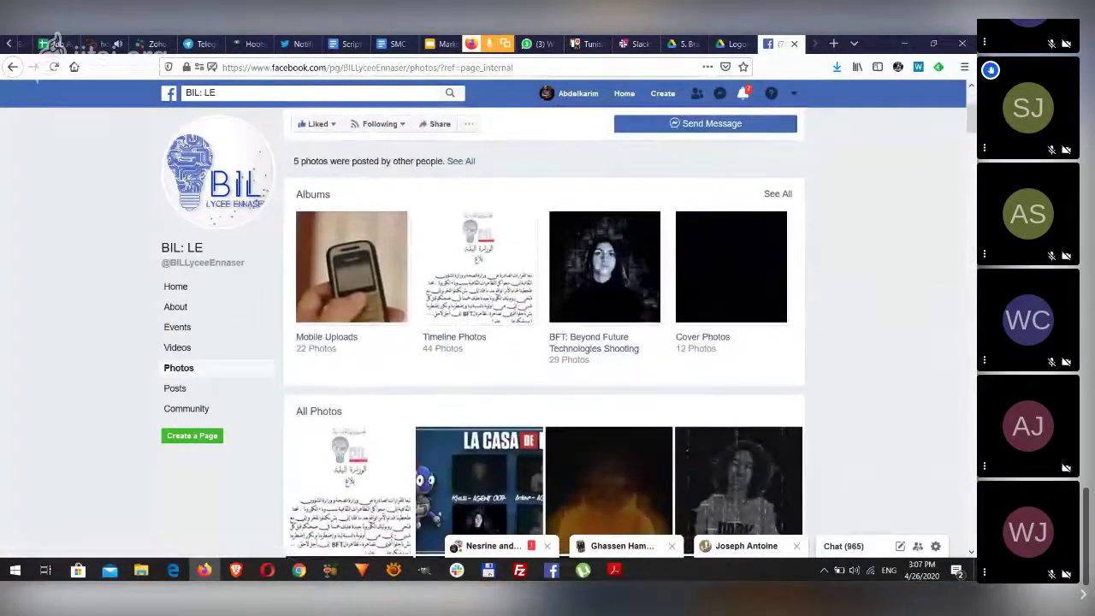
pyautogui.click(777, 194)
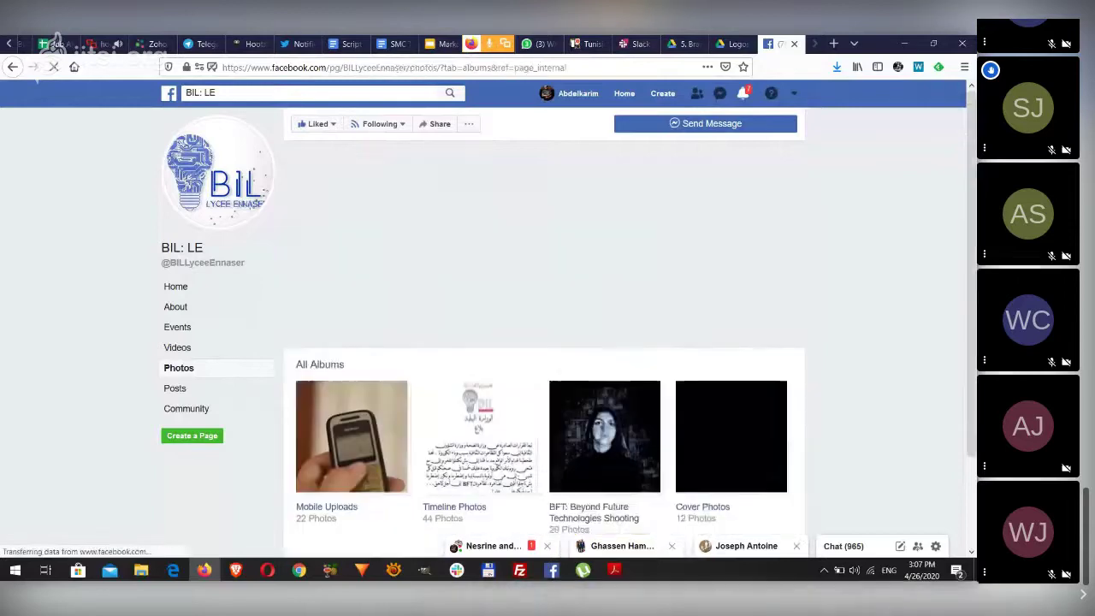
# Step: Look through the albums and open BFT: Beyond Future Technologies Shooting
pyautogui.scroll(-4, 544, 343)
pyautogui.scroll(-4, 544, 342)
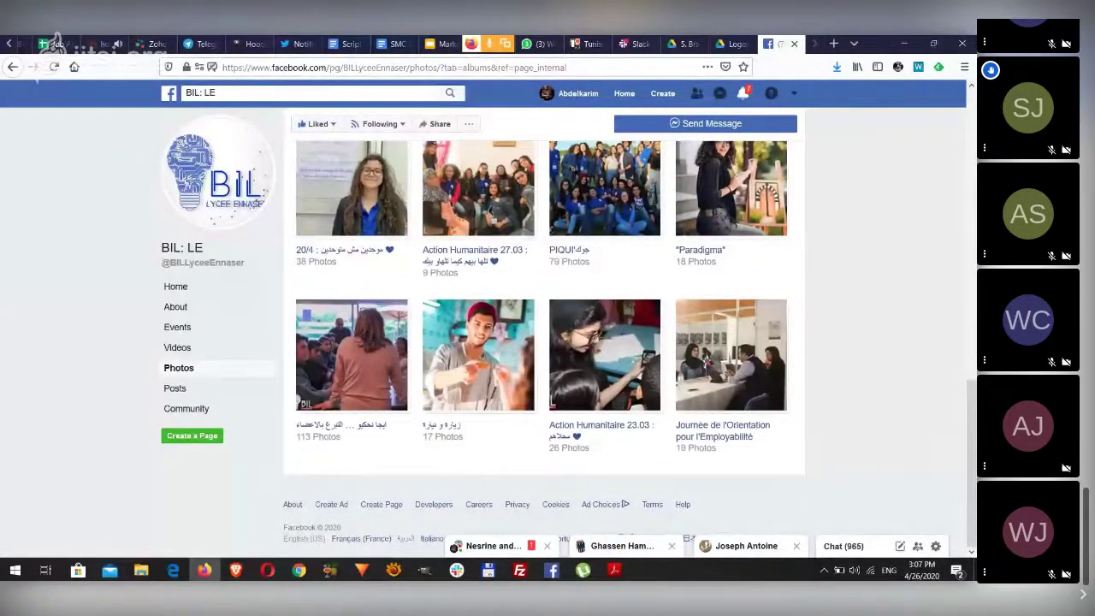
pyautogui.scroll(2, 544, 342)
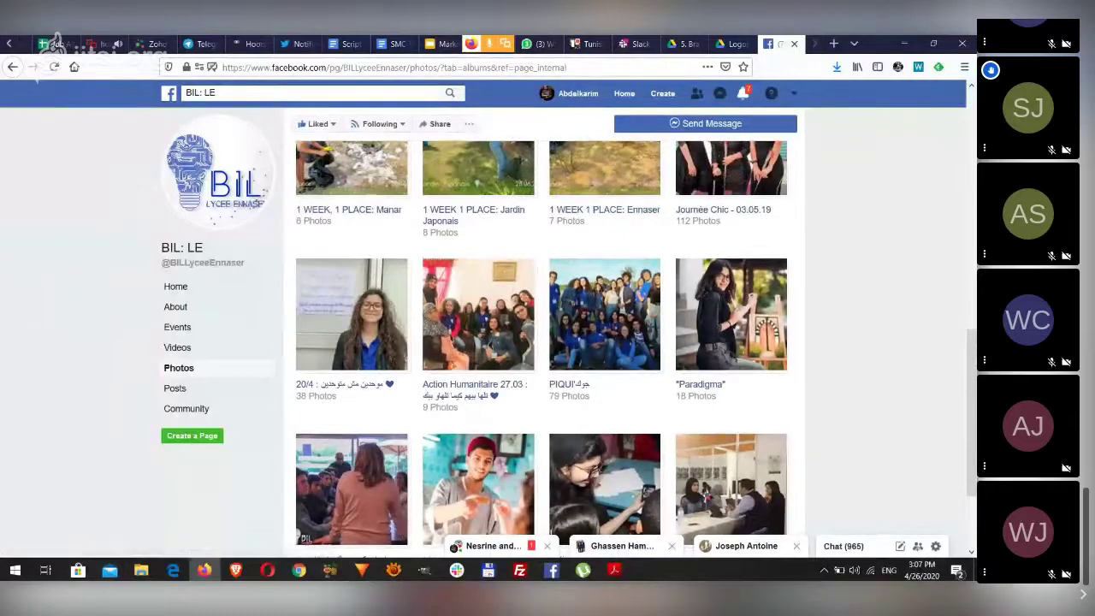
pyautogui.scroll(-2, 544, 342)
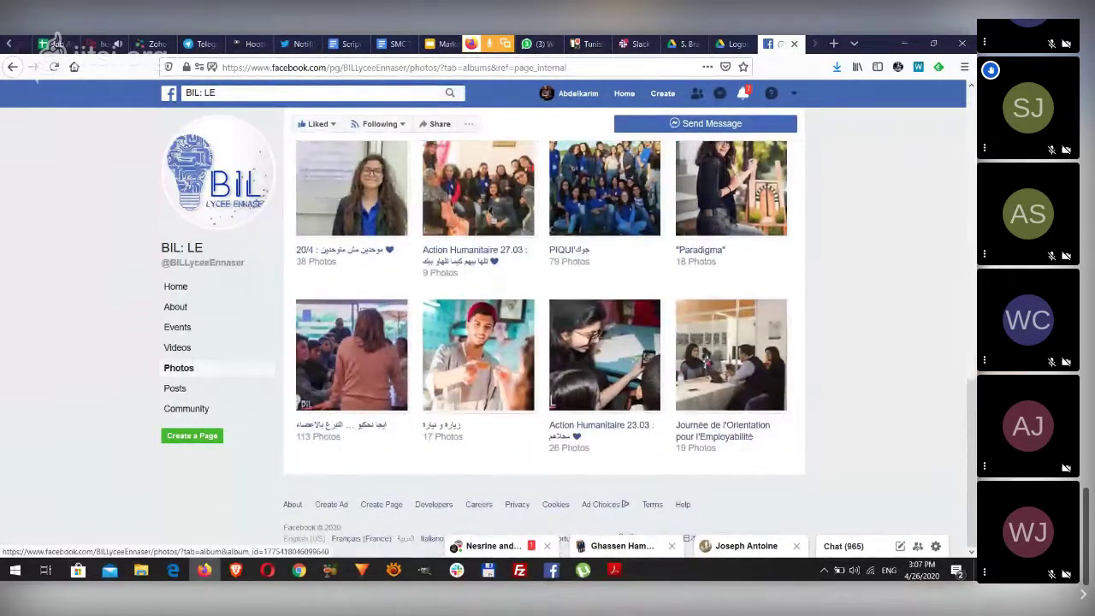
pyautogui.scroll(4, 544, 342)
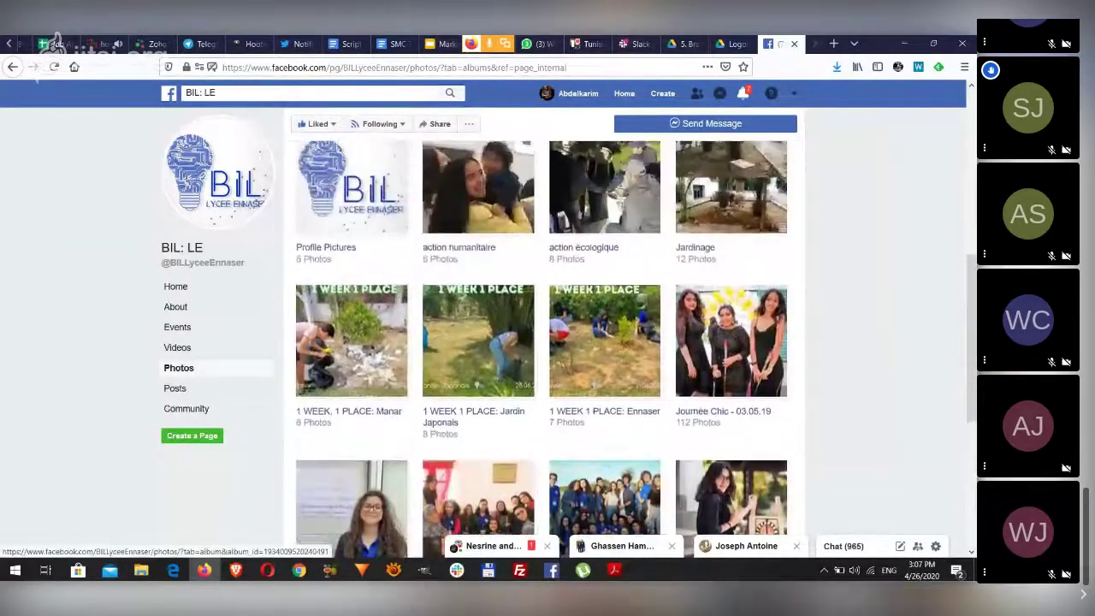
pyautogui.scroll(4, 702, 402)
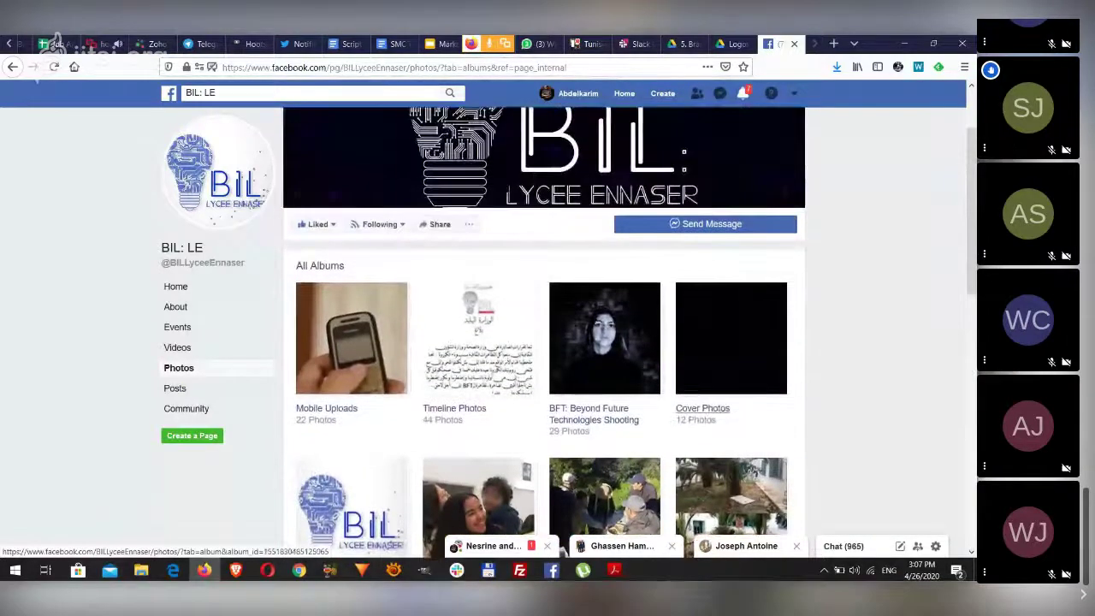
pyautogui.scroll(-8, 702, 402)
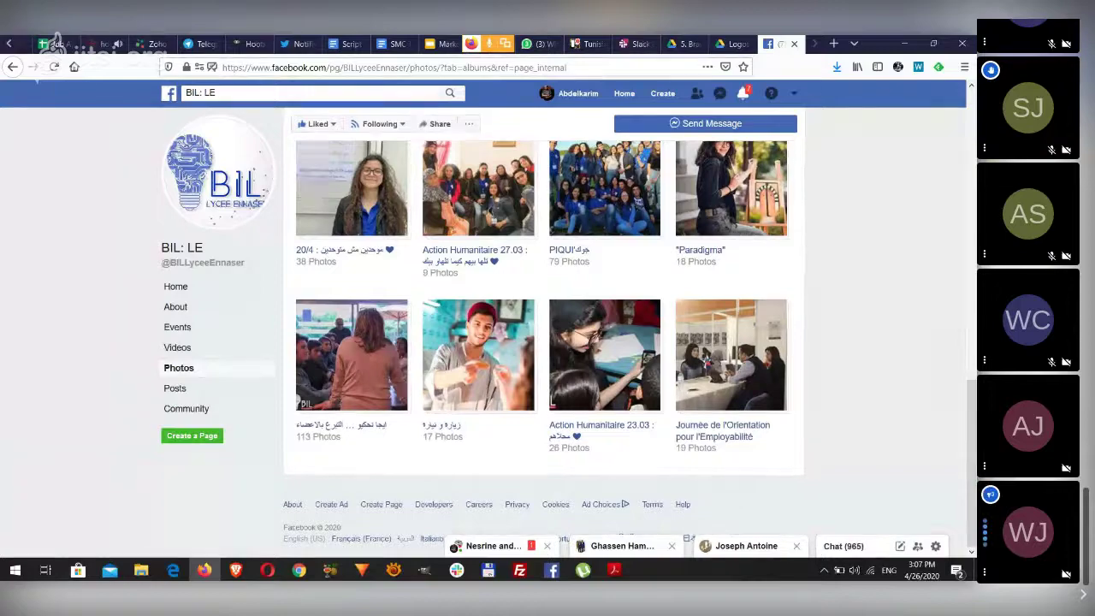
pyautogui.scroll(5, 541, 342)
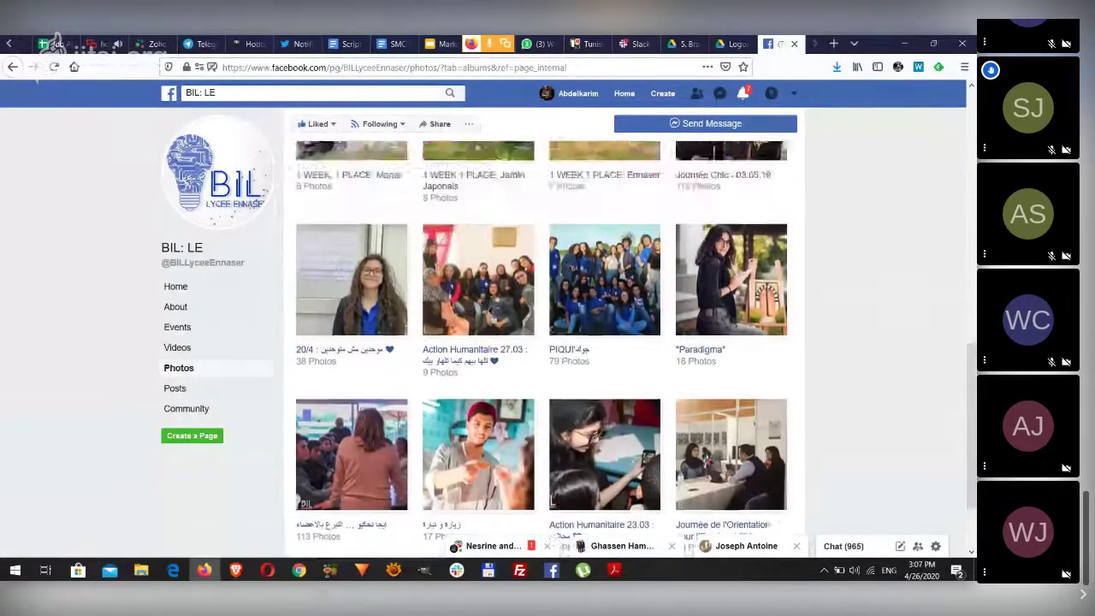
pyautogui.scroll(-3, 541, 342)
pyautogui.scroll(3, 541, 342)
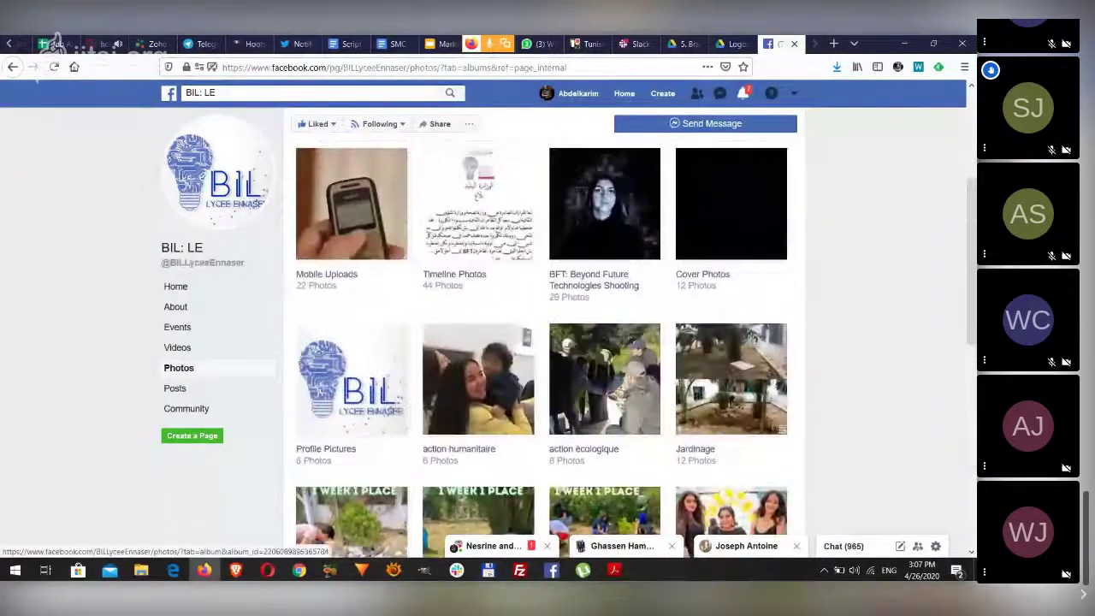
pyautogui.click(477, 376)
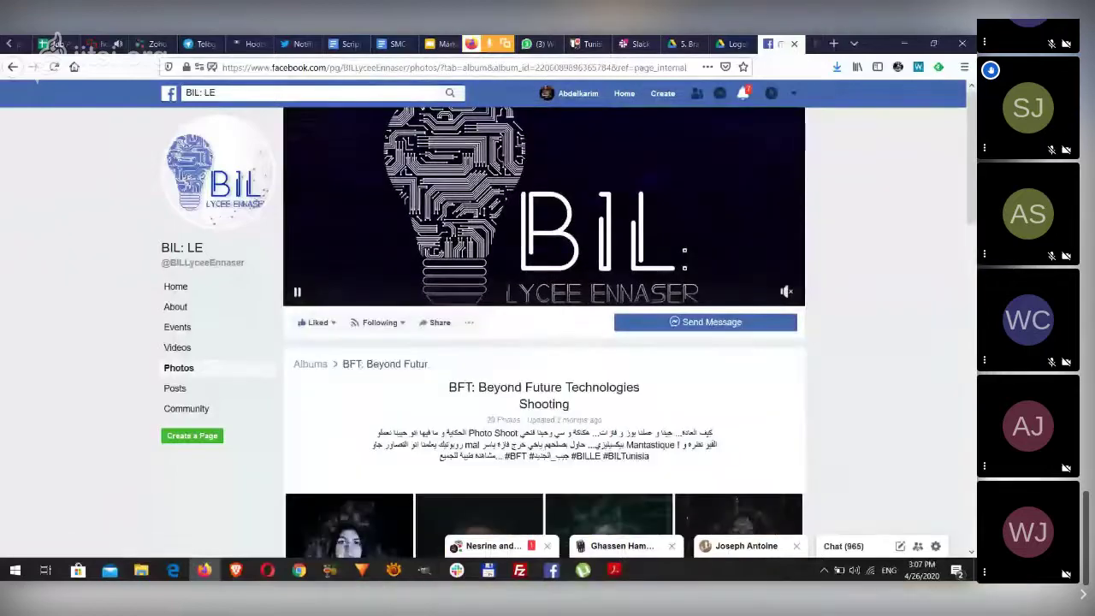
# Step: Browse the album's photos, then close Facebook to return to the Jitsi meeting
pyautogui.scroll(-6, 542, 342)
pyautogui.scroll(-5, 544, 342)
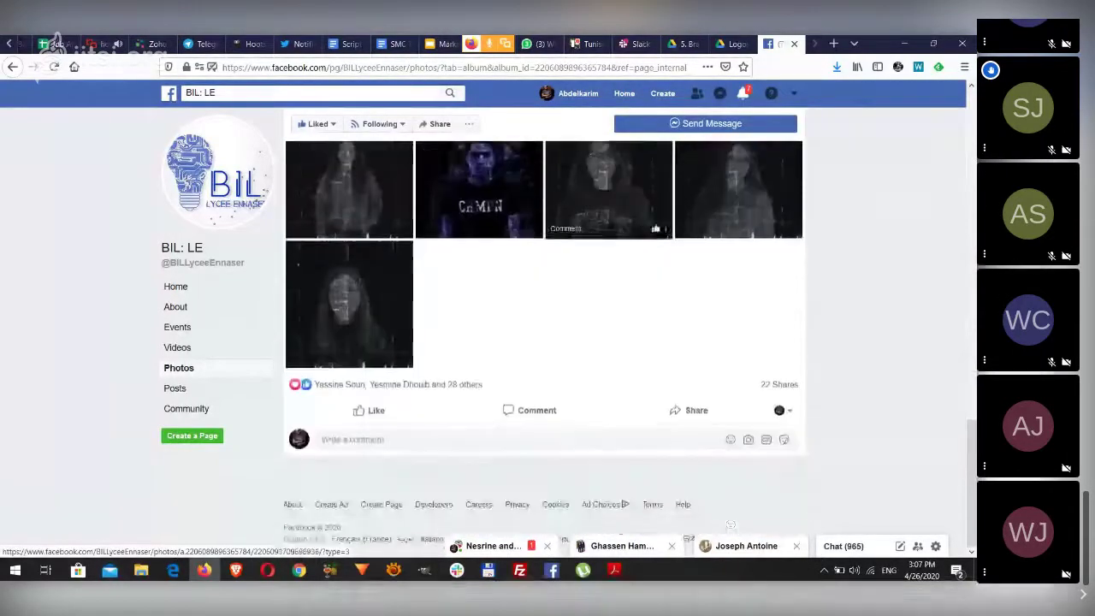
pyautogui.scroll(2, 544, 342)
pyautogui.scroll(5, 544, 342)
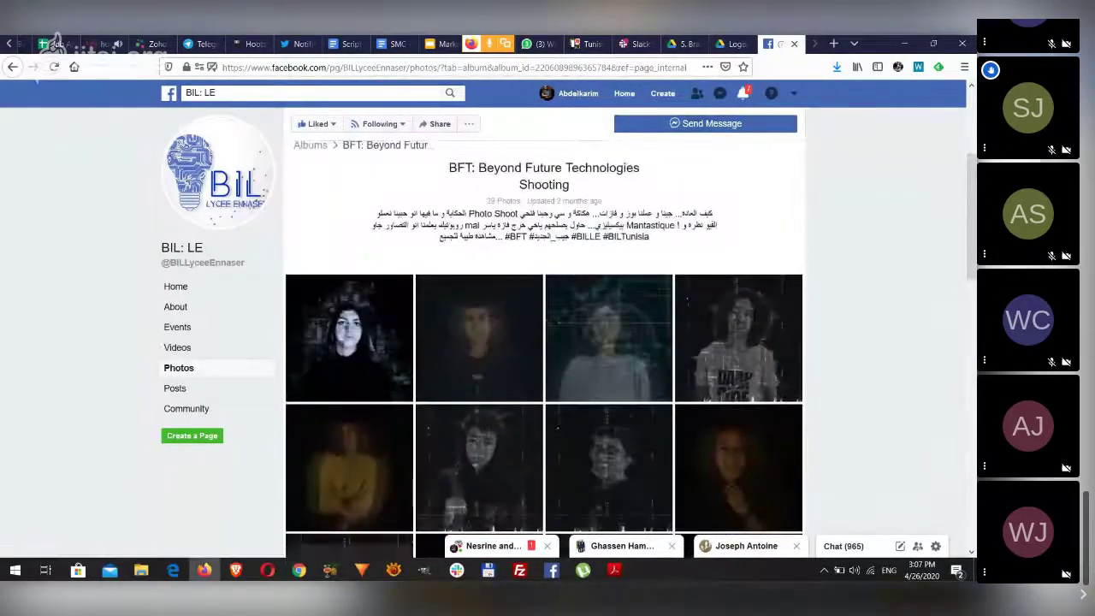
pyautogui.click(256, 92)
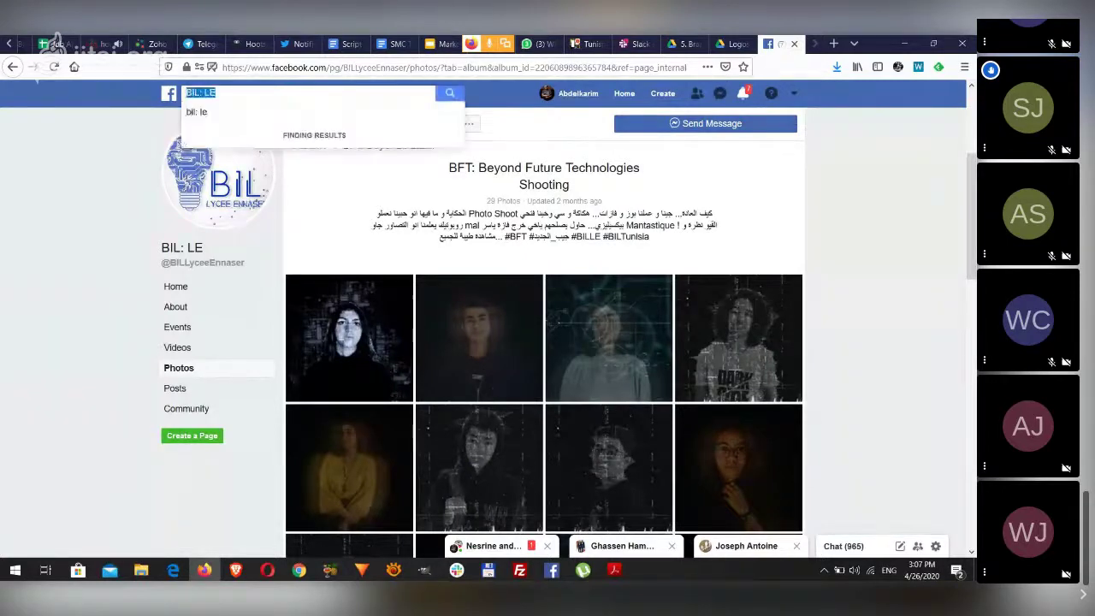
pyautogui.click(794, 43)
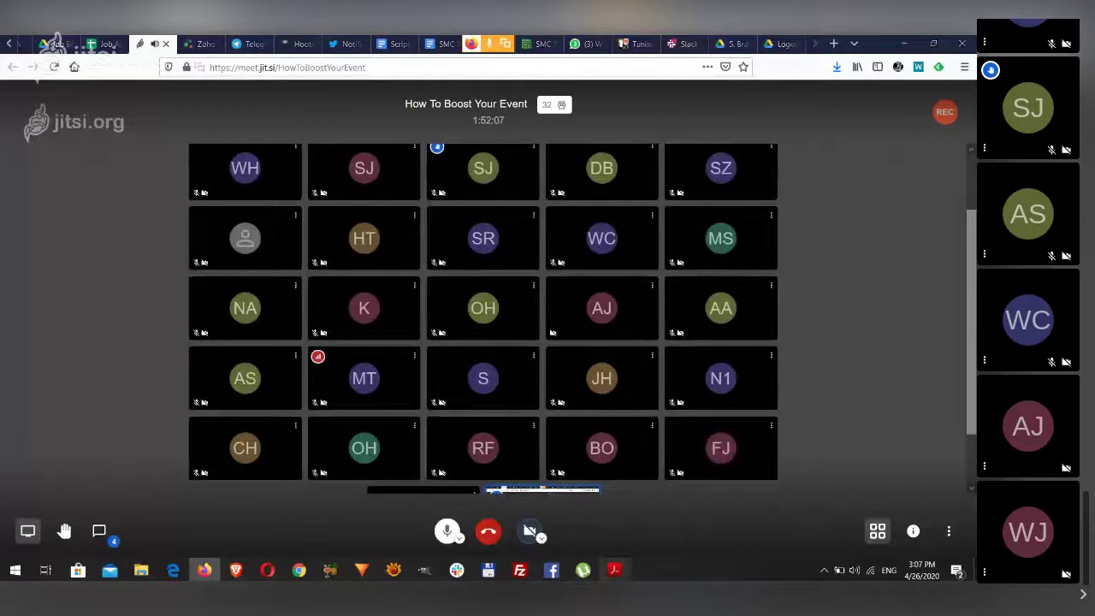
# Step: Bring the Marketing événementiel 2.0 PDF forward at page 8, 'Rendre votre événement intéressant'
pyautogui.click(615, 569)
pyautogui.press('pagedown')
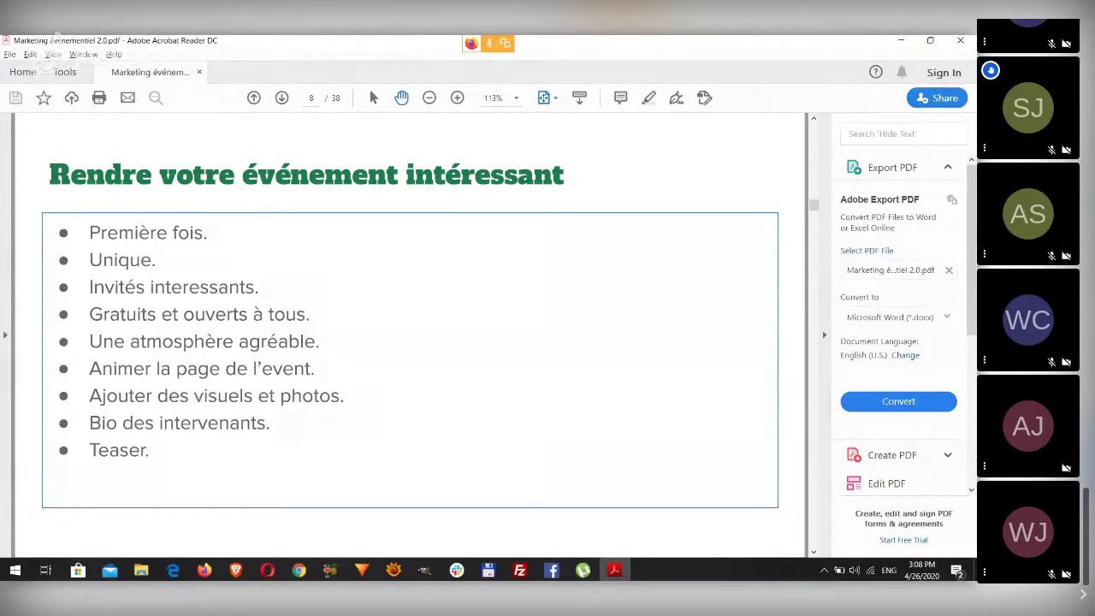
# Step: Advance the PDF to page 9, 'Texte et descriptif', then switch to a new Firefox tab
pyautogui.press('Right')
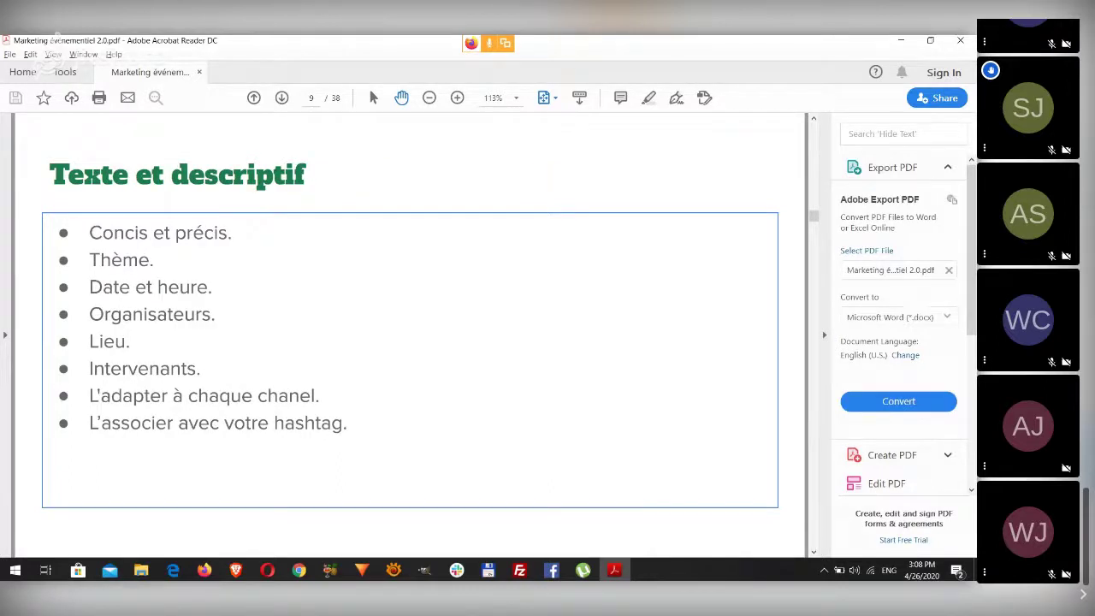
pyautogui.hotkey('alt', 'Tab')
pyautogui.hotkey('alt', 'Tab')
pyautogui.hotkey('alt', 'Tab')
pyautogui.hotkey('ctrl', 't')
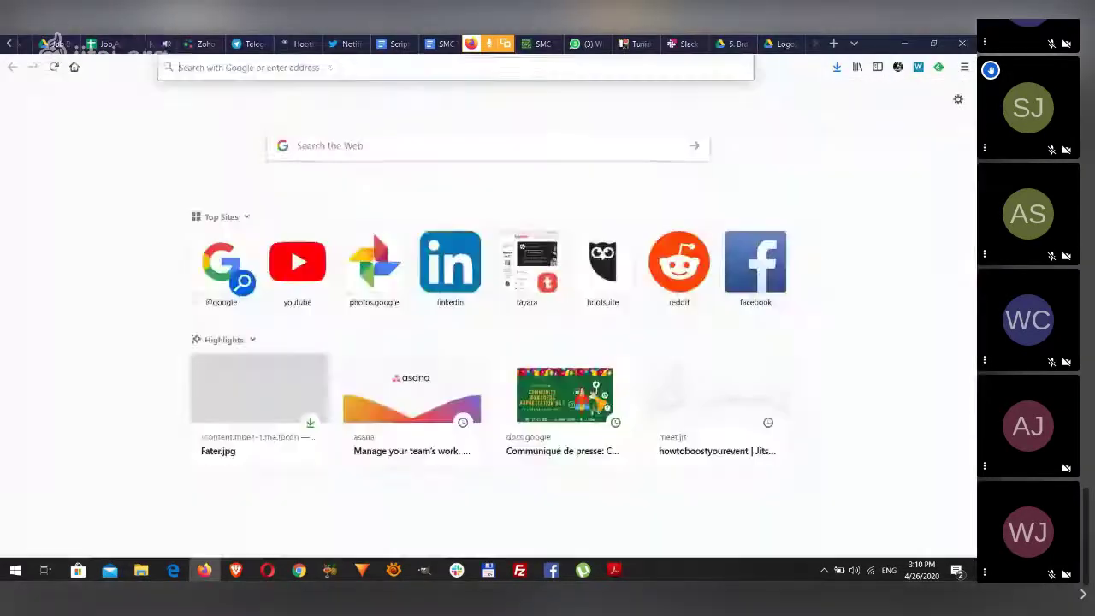
# Step: Load Facebook and list the Social Media Club Tunisia page's events, including How to BOOST your Event
pyautogui.write('face')
pyautogui.press('Return')
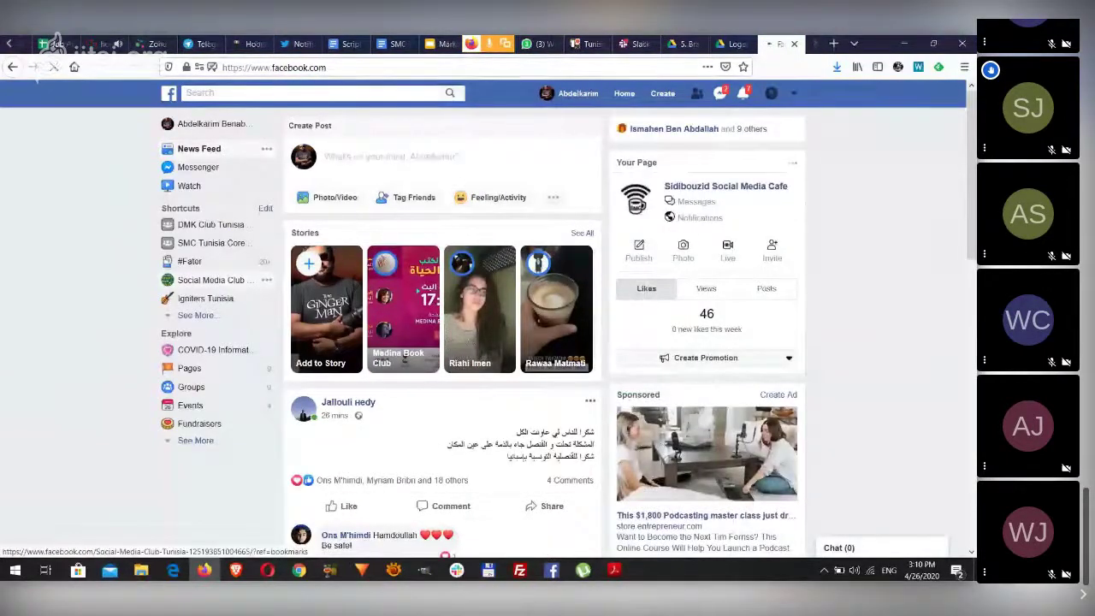
pyautogui.click(213, 280)
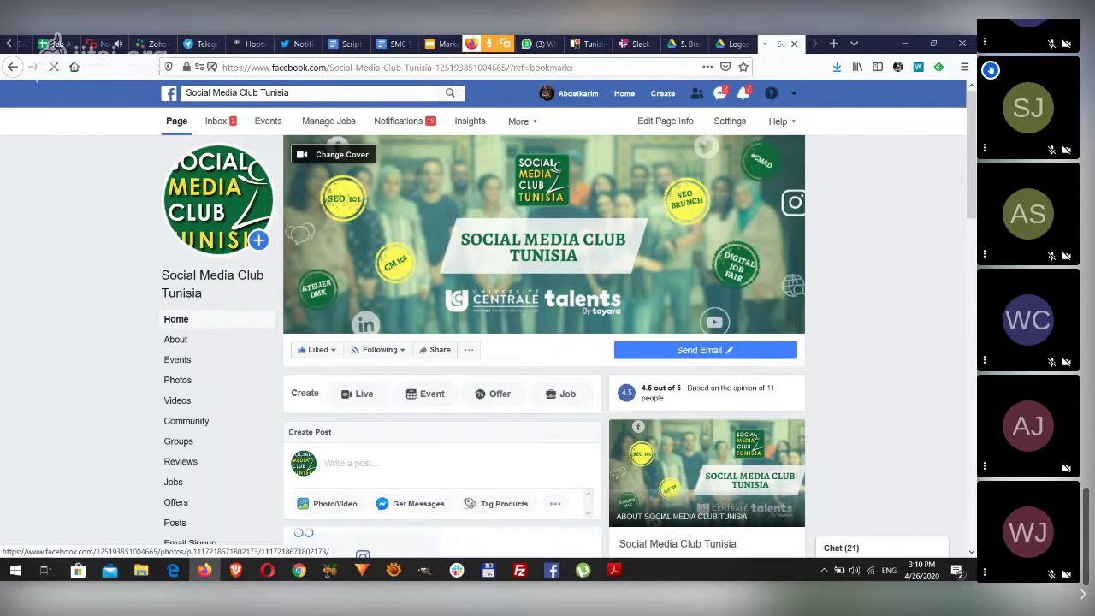
pyautogui.scroll(-5, 543, 342)
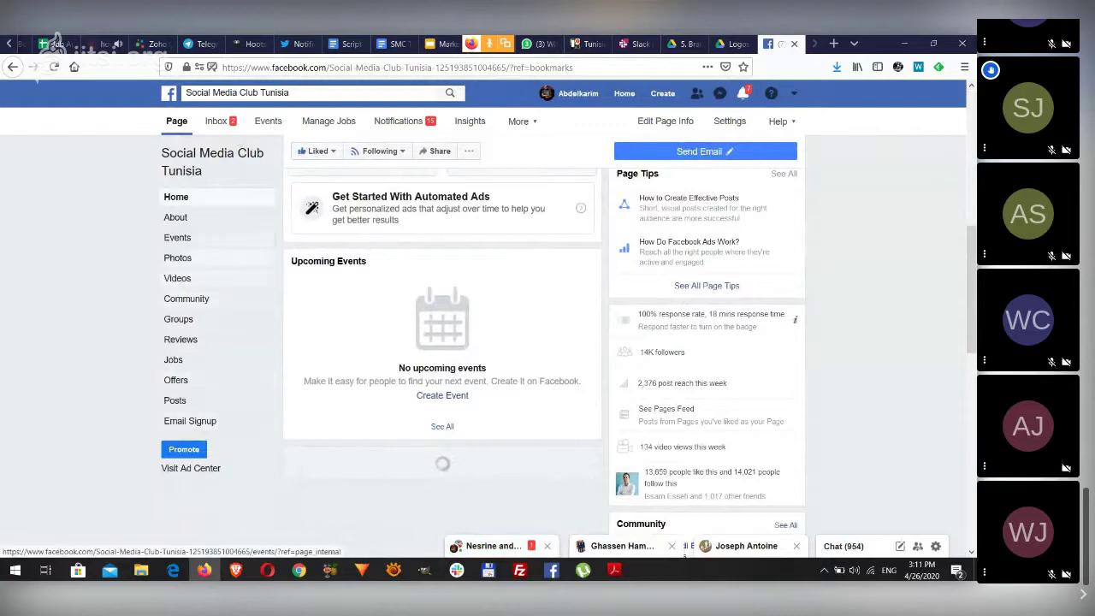
pyautogui.click(180, 238)
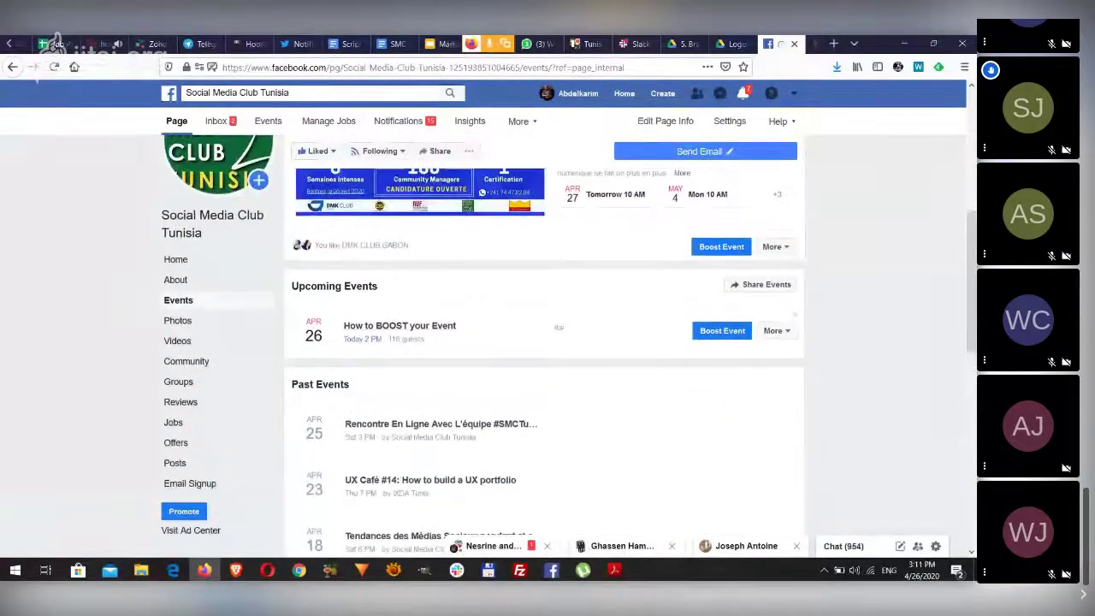
pyautogui.scroll(-2, 441, 289)
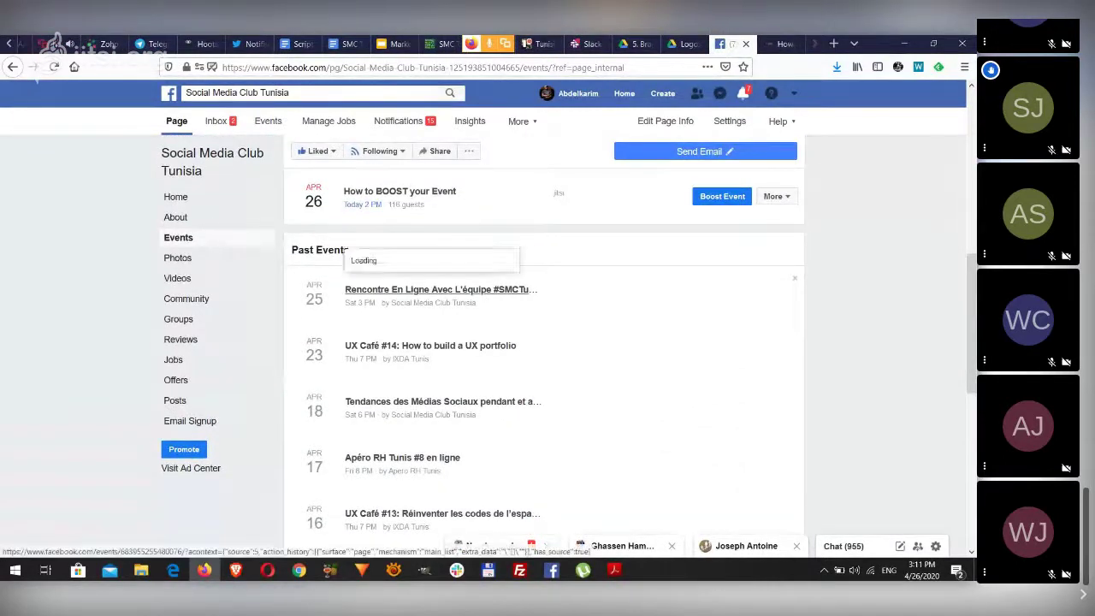
# Step: Open the Rencontre En Ligne Avec L'équipe #SMCTunisia event and scroll to its details
pyautogui.click(440, 289)
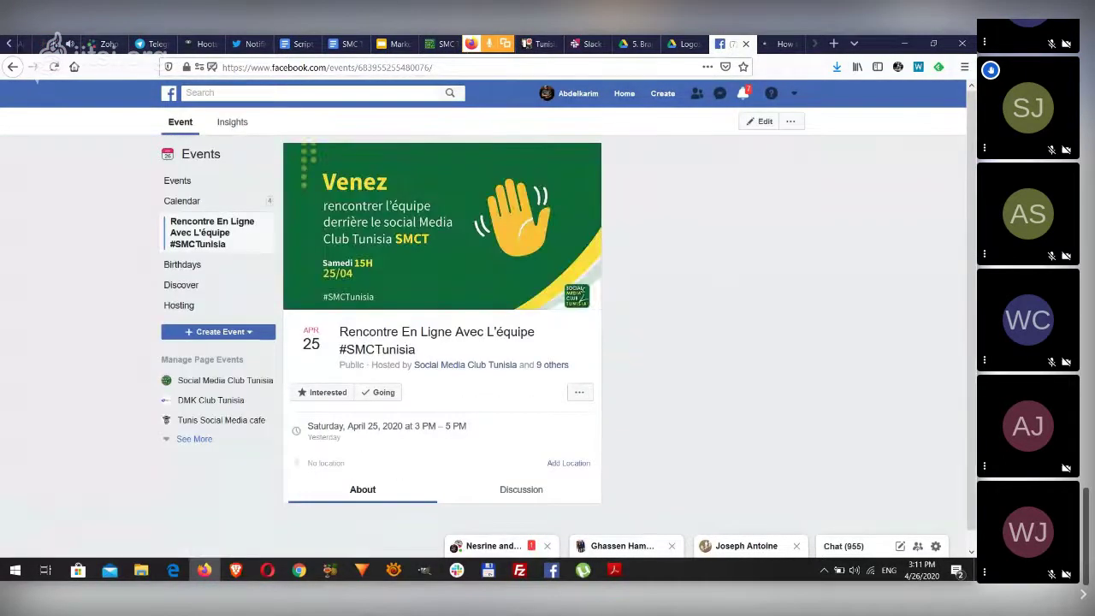
pyautogui.scroll(-3, 440, 289)
pyautogui.scroll(-2, 440, 289)
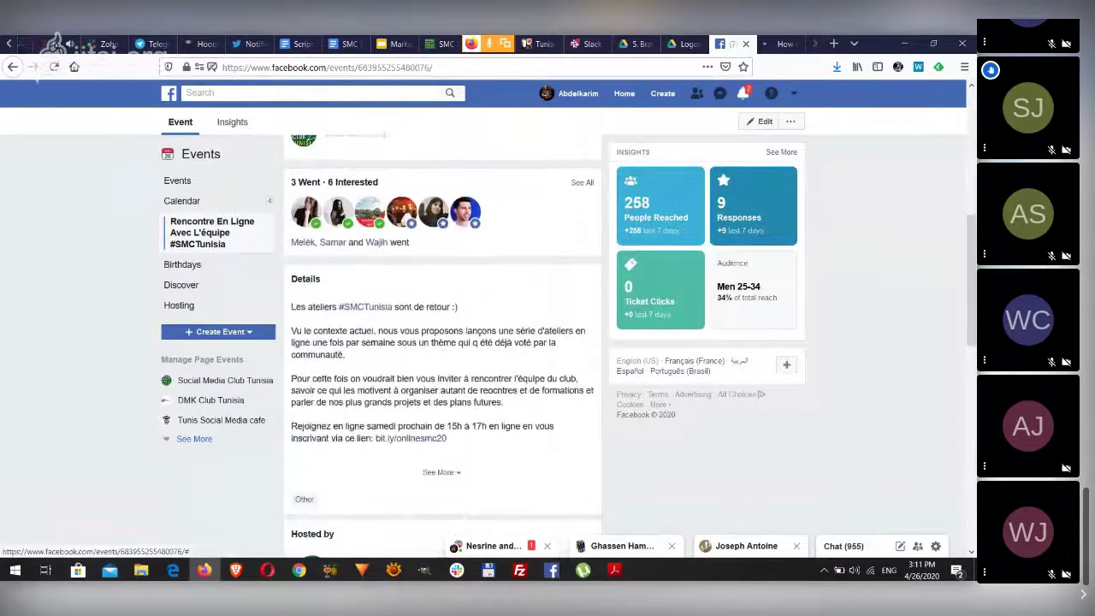
pyautogui.scroll(-2, 441, 289)
pyautogui.scroll(2, 441, 289)
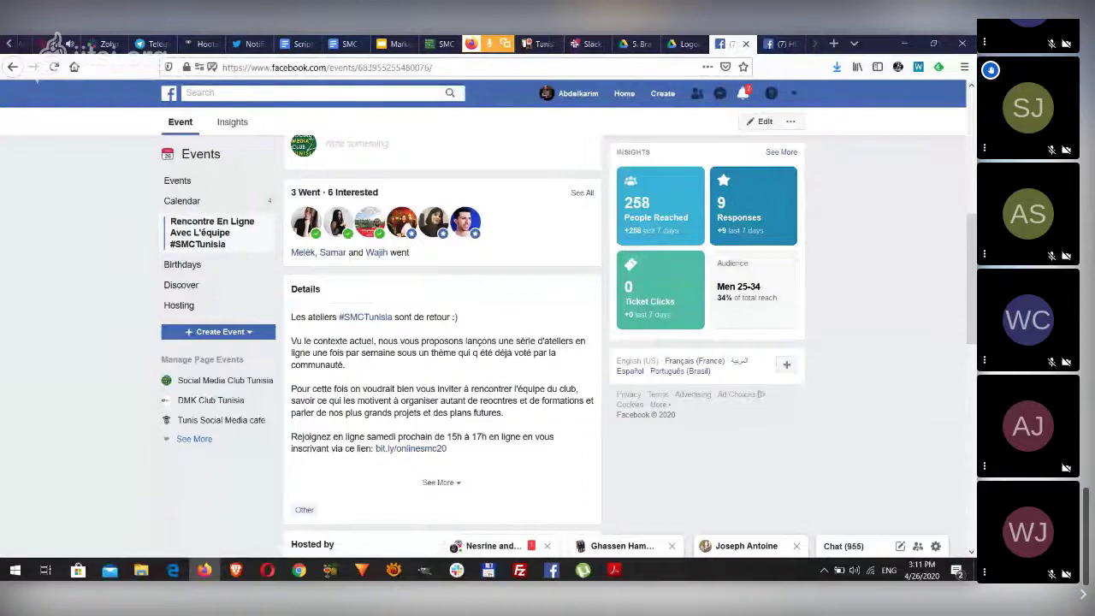
pyautogui.scroll(-1, 440, 342)
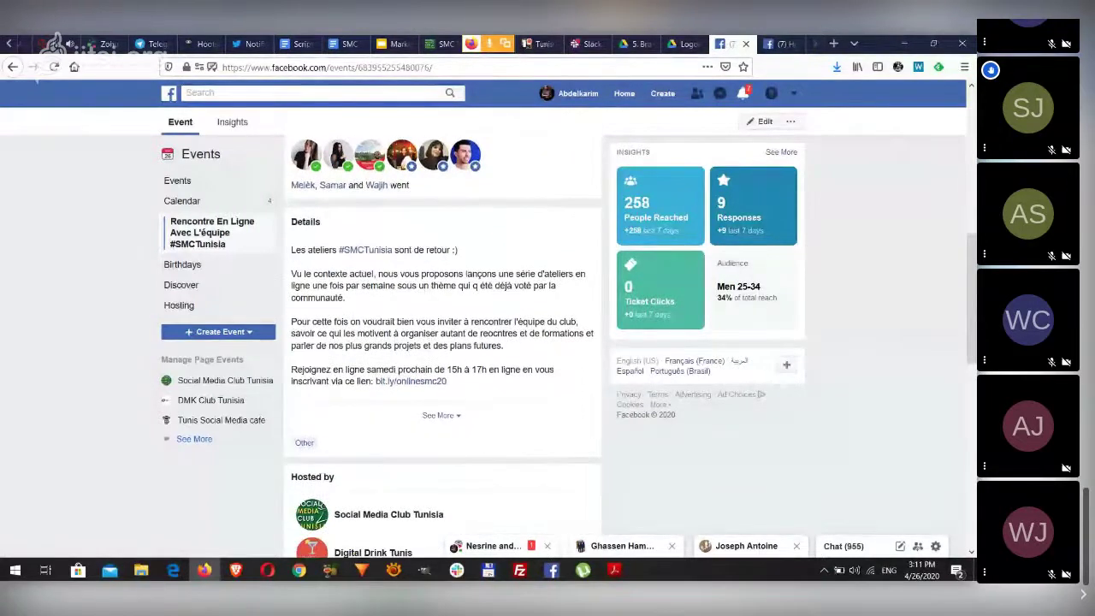
pyautogui.scroll(1, 441, 289)
pyautogui.scroll(-1, 441, 289)
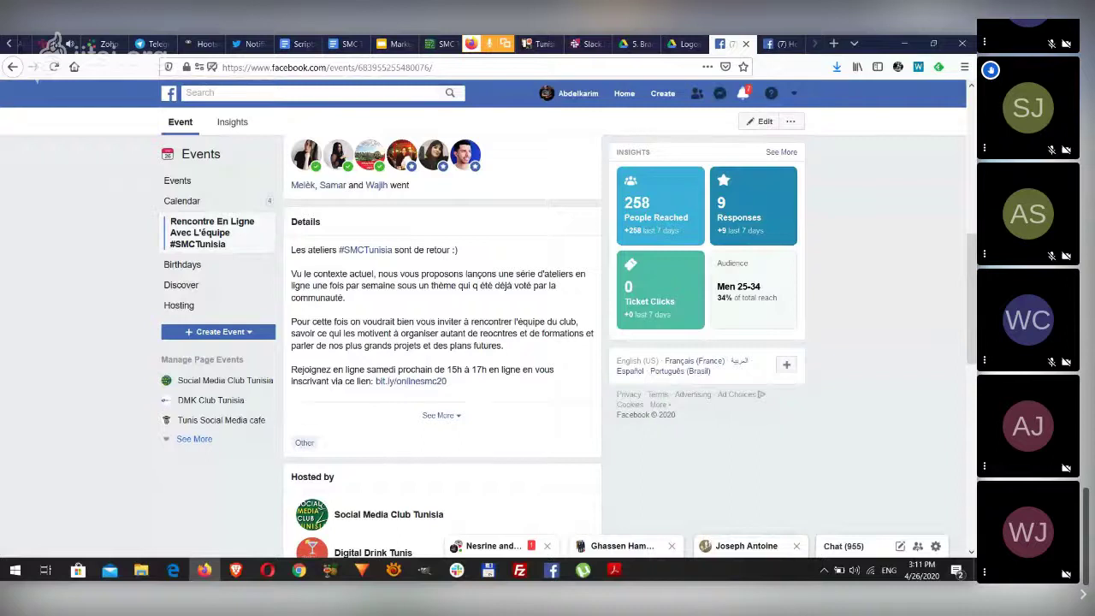
# Step: Highlight the description, the weekly workshops paragraph and the 15h start time
pyautogui.moveTo(446, 380); pyautogui.dragTo(290, 249)
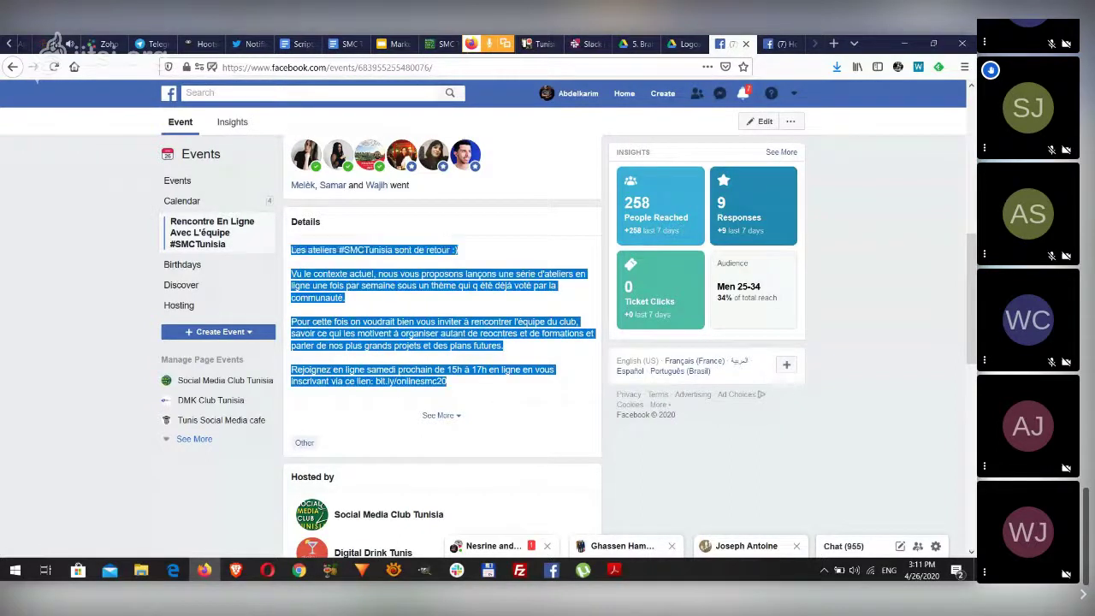
pyautogui.click(291, 249)
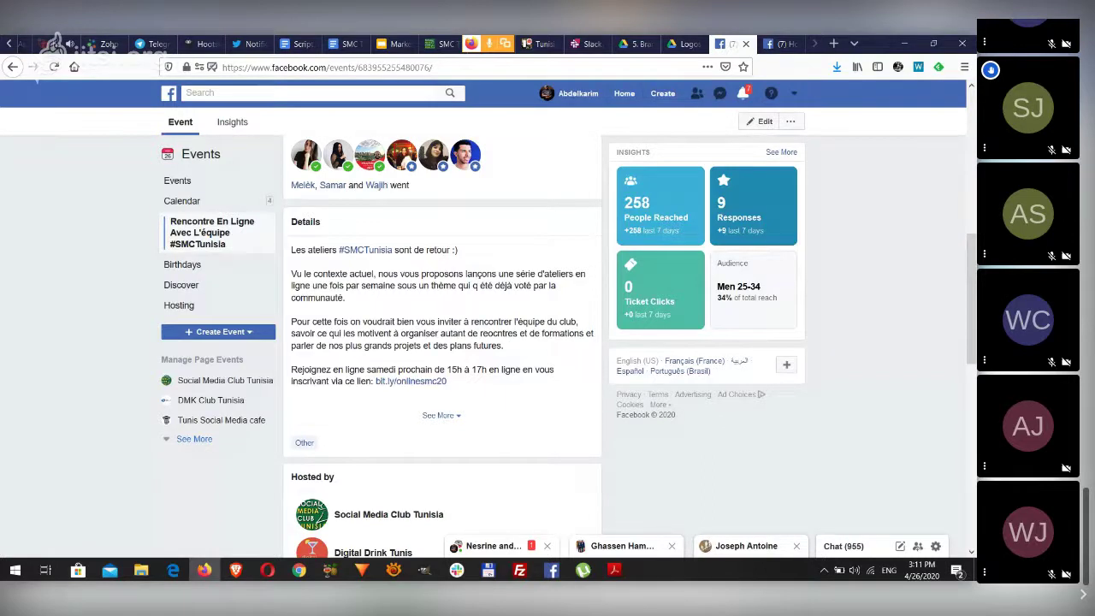
pyautogui.tripleClick(342, 284)
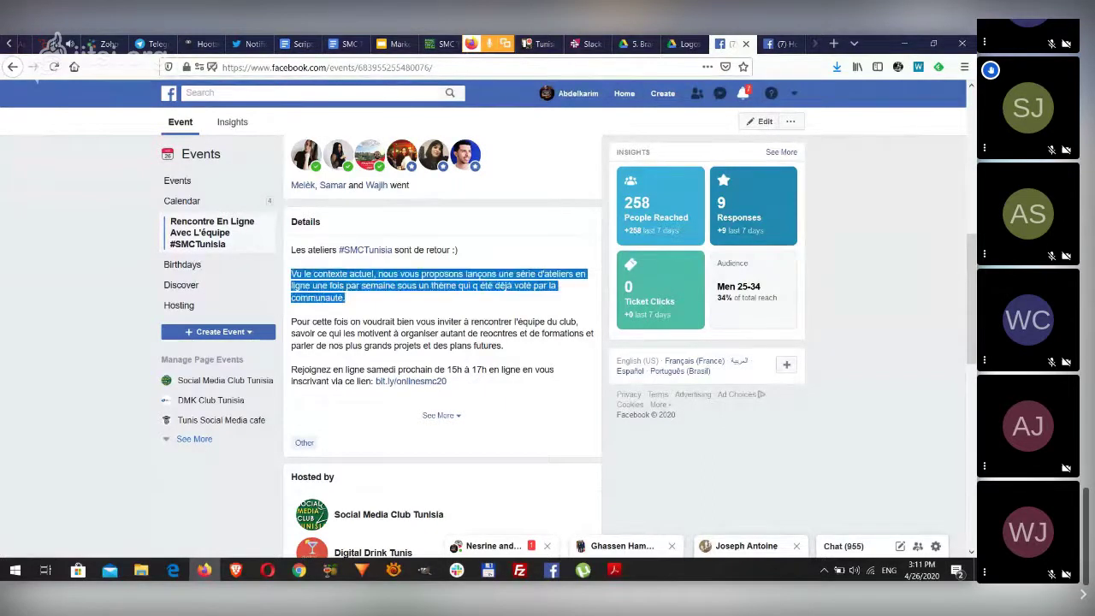
pyautogui.doubleClick(406, 285)
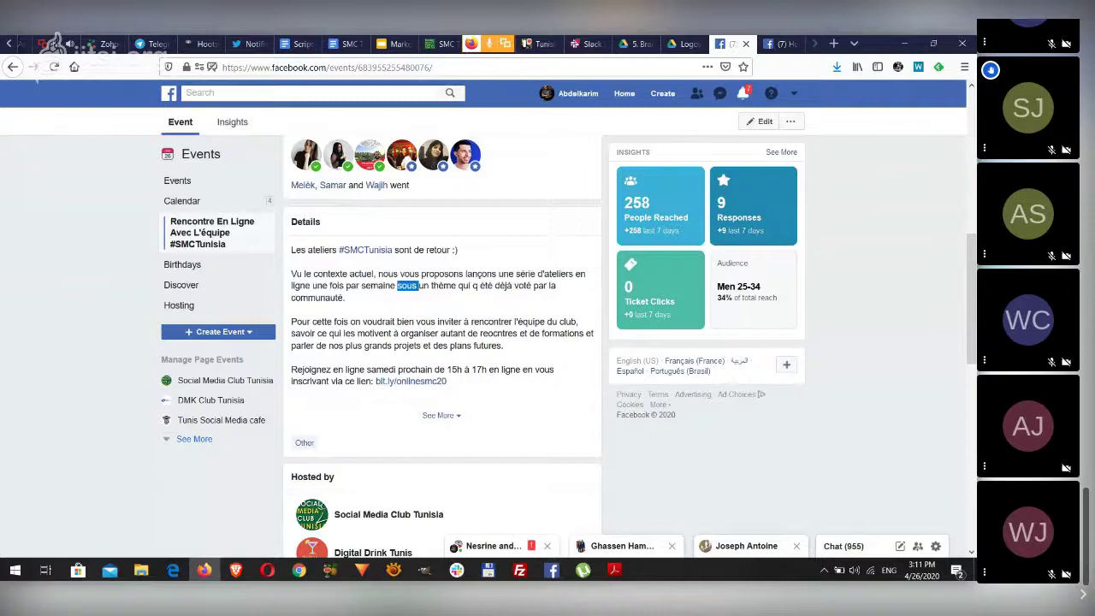
pyautogui.click(407, 284)
pyautogui.scroll(-2, 442, 342)
pyautogui.scroll(2, 442, 342)
pyautogui.doubleClick(512, 369)
pyautogui.click(453, 383)
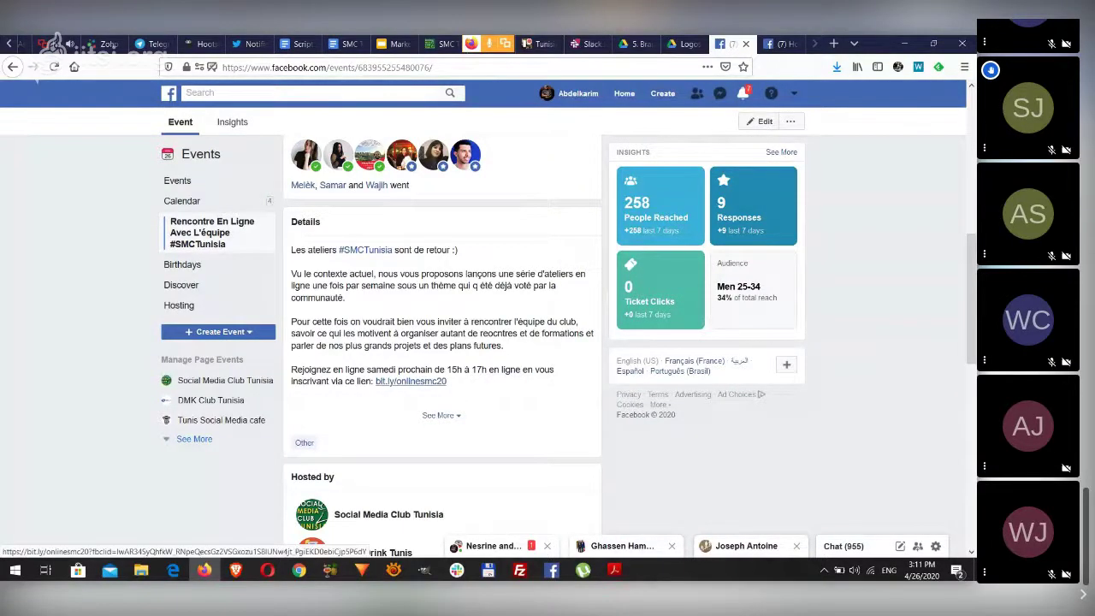
# Step: Switch to the How to BOOST your Event tab
pyautogui.scroll(2, 442, 342)
pyautogui.scroll(-2, 441, 342)
pyautogui.scroll(1, 441, 342)
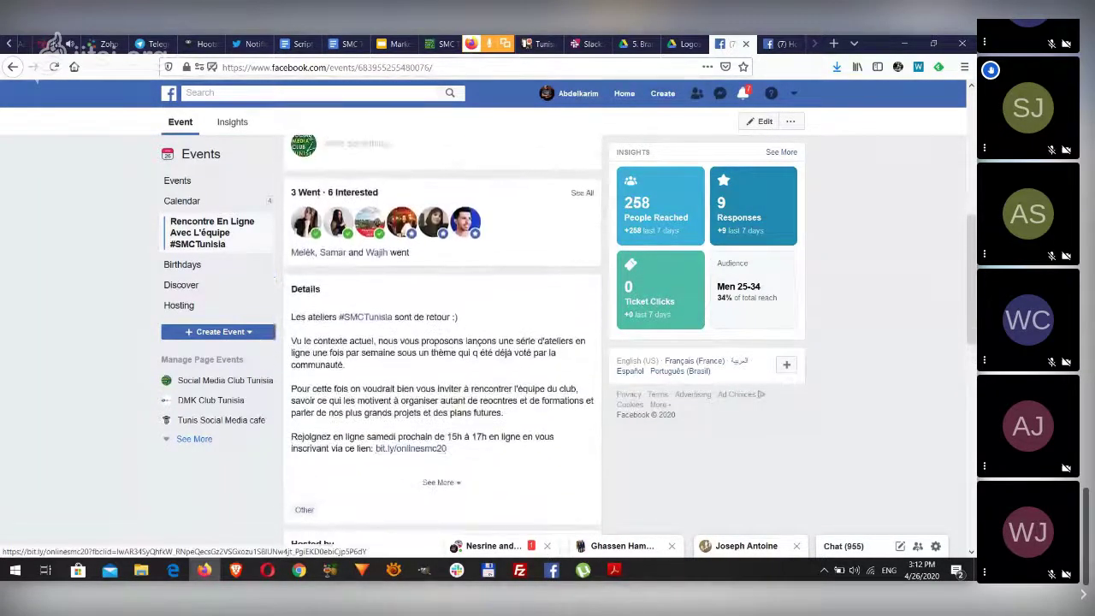
pyautogui.scroll(1, 441, 342)
pyautogui.scroll(-1, 441, 342)
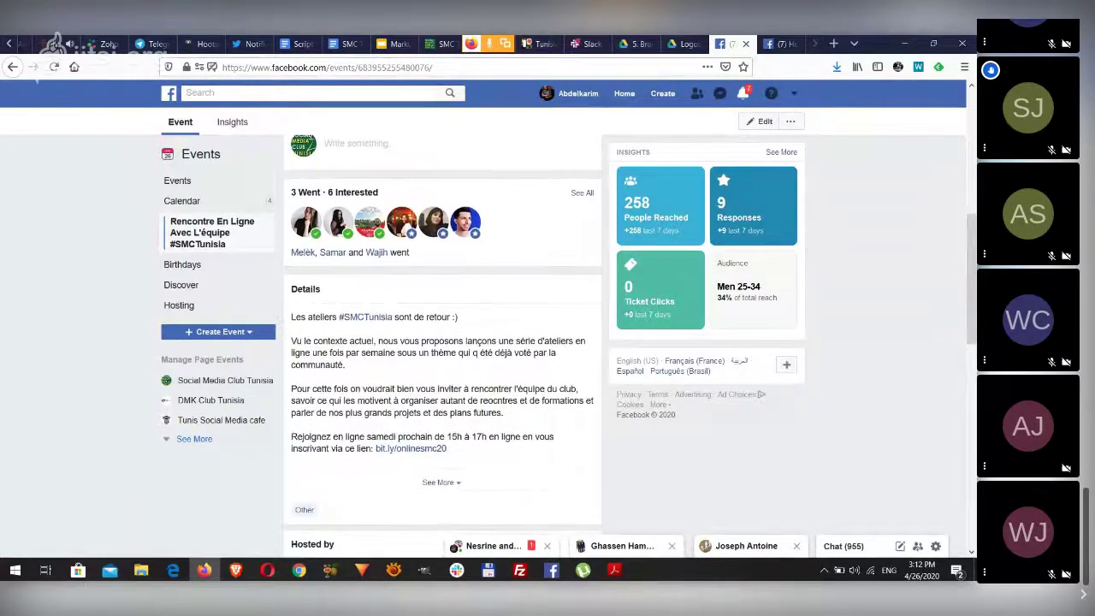
pyautogui.moveTo(339, 222)
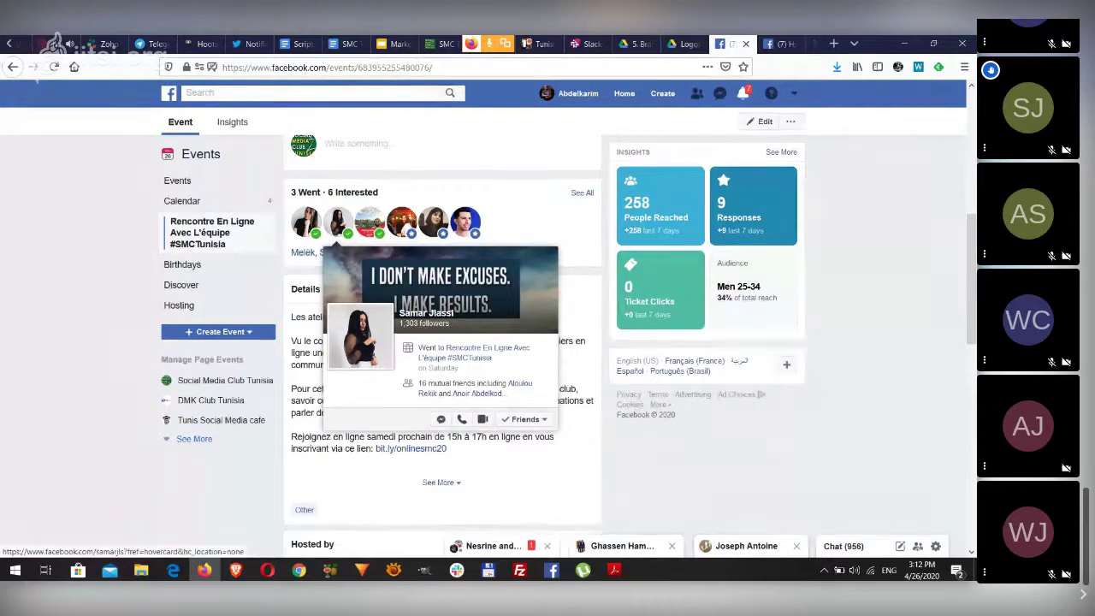
pyautogui.hotkey('ctrl', 'Tab')
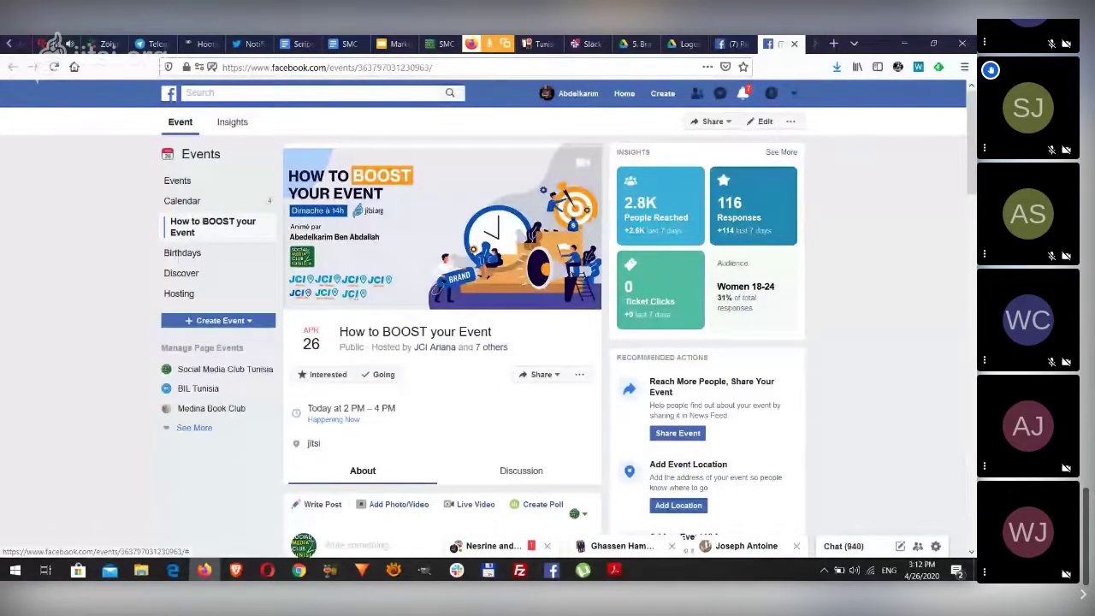
# Step: Expand the How to BOOST your Event page's full description
pyautogui.scroll(-3, 443, 342)
pyautogui.scroll(-7, 443, 342)
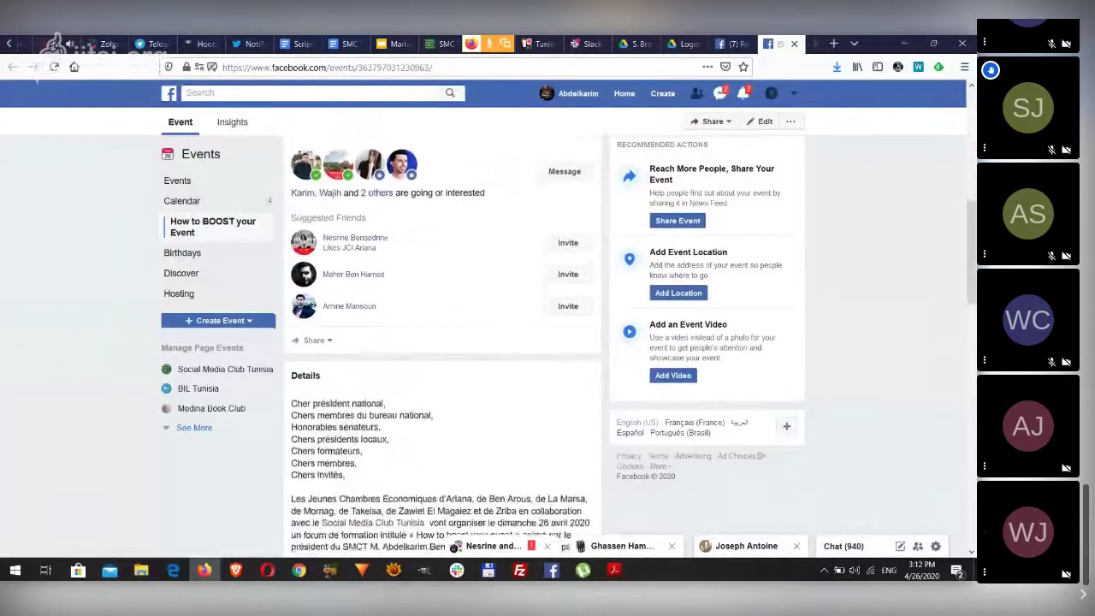
pyautogui.scroll(2, 443, 342)
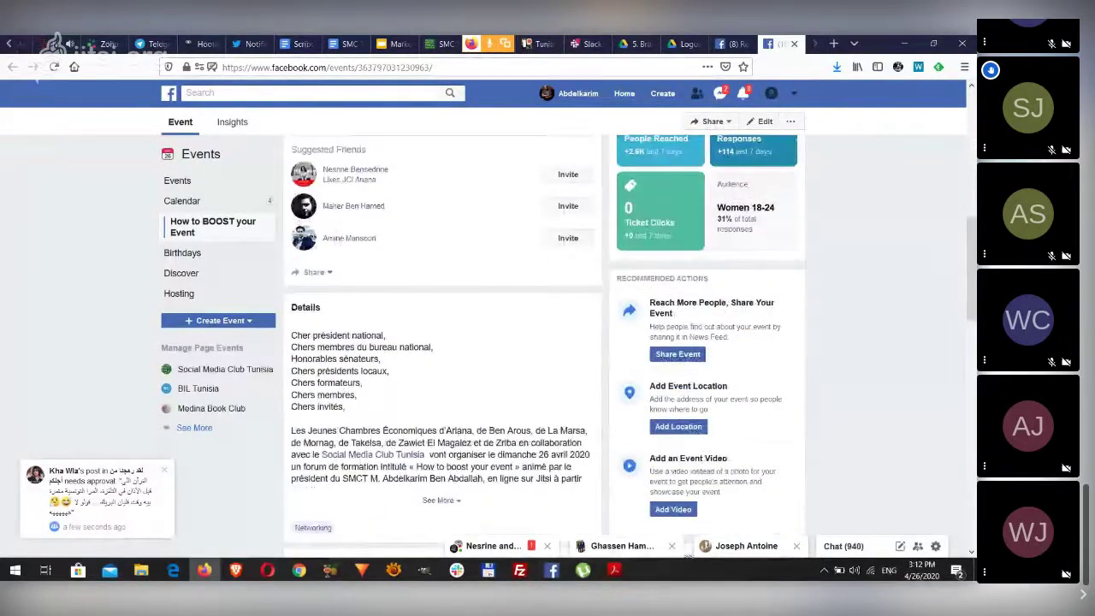
pyautogui.scroll(-2, 443, 342)
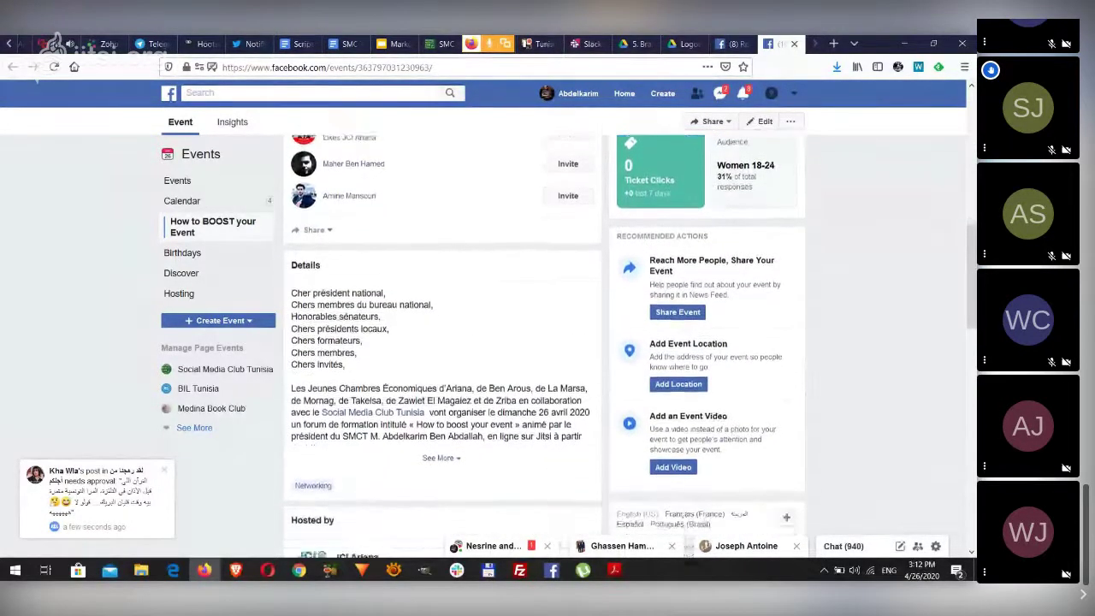
pyautogui.click(430, 501)
pyautogui.scroll(-1, 443, 343)
pyautogui.scroll(-2, 443, 343)
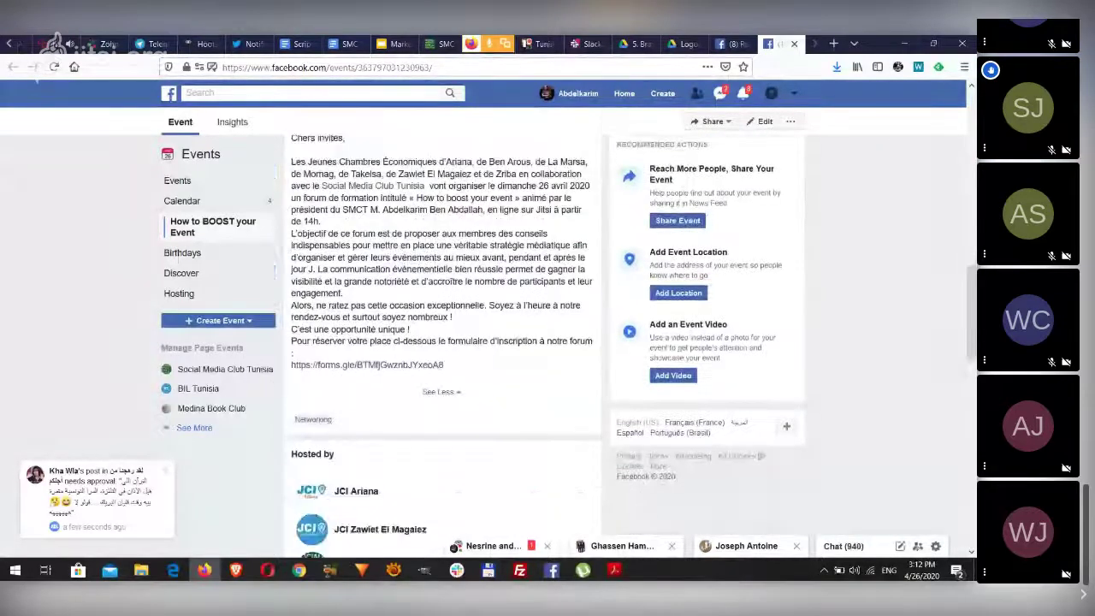
pyautogui.scroll(2, 443, 342)
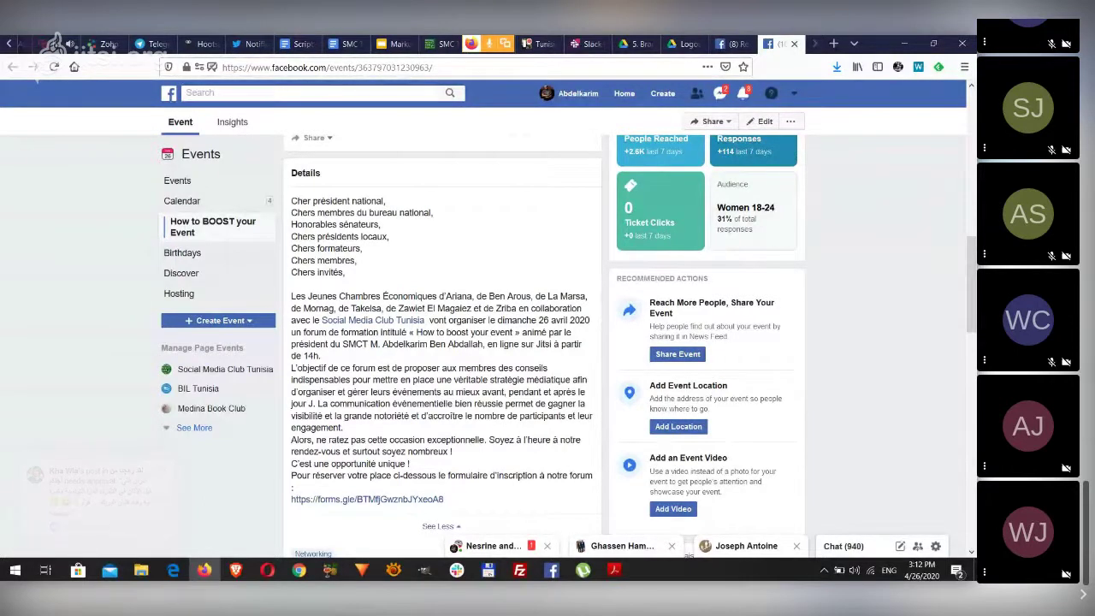
# Step: Highlight the first details paragraph and the sentence stating the forum's objective
pyautogui.tripleClick(455, 310)
pyautogui.doubleClick(455, 310)
pyautogui.tripleClick(455, 309)
pyautogui.click(455, 310)
pyautogui.moveTo(291, 367); pyautogui.dragTo(570, 380)
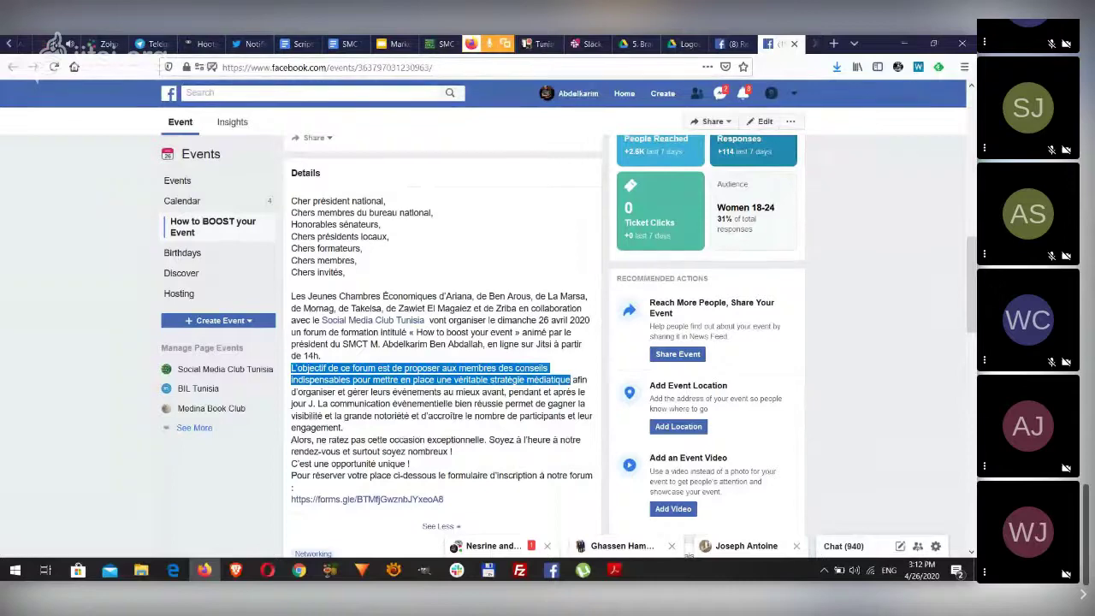
pyautogui.click(571, 380)
# Step: Read through the rest of the details, glance at the slides, and return to the event
pyautogui.scroll(-3, 445, 359)
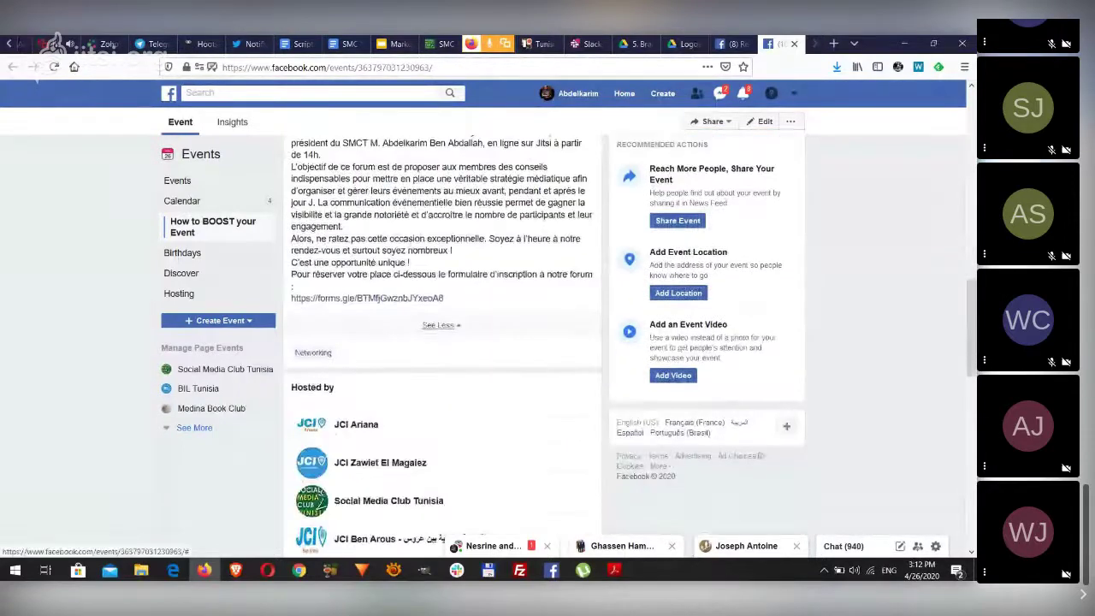
pyautogui.scroll(2, 368, 385)
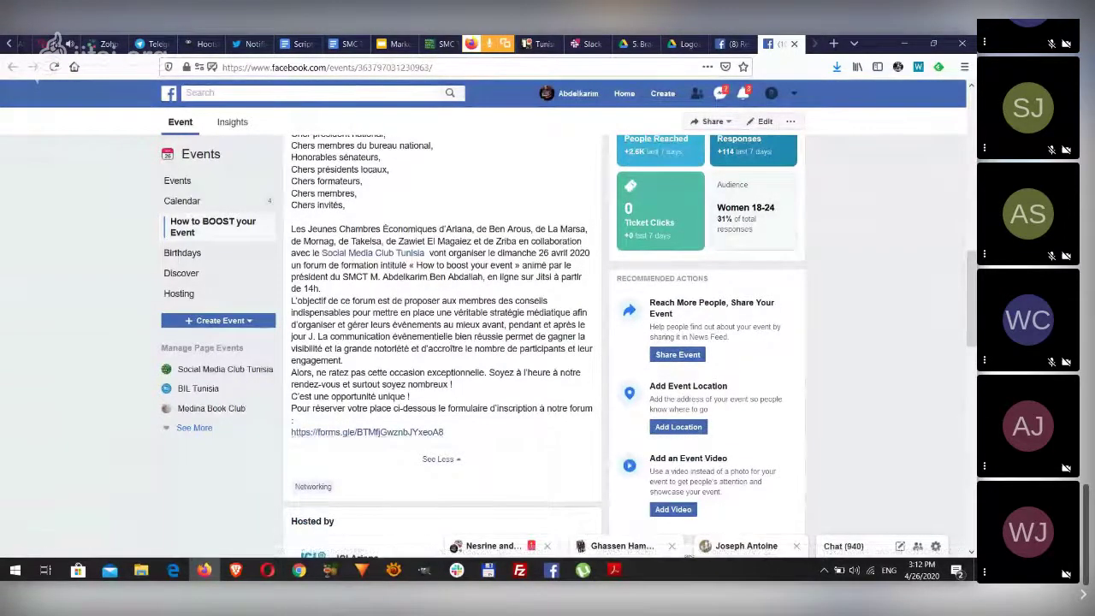
pyautogui.scroll(-3, 445, 342)
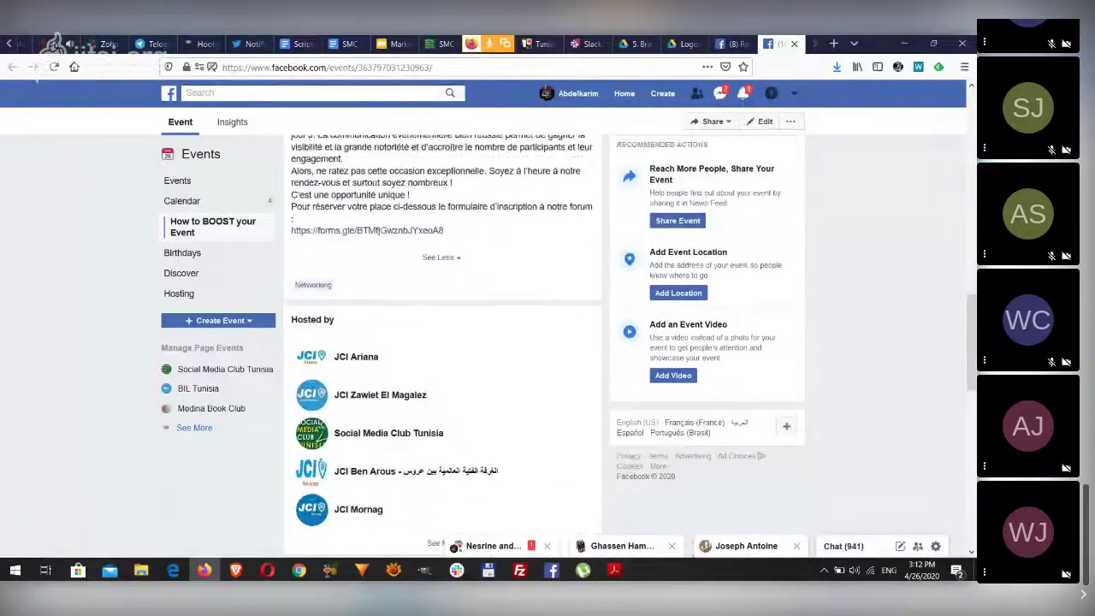
pyautogui.scroll(-3, 445, 343)
pyautogui.scroll(3, 445, 342)
pyautogui.scroll(-3, 445, 342)
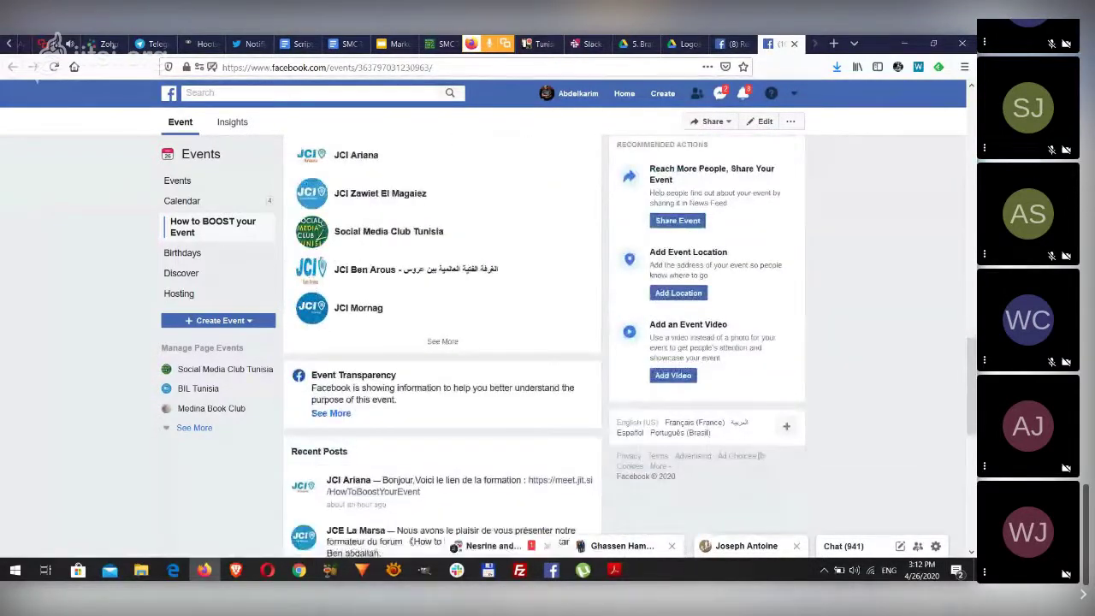
pyautogui.scroll(-3, 445, 342)
pyautogui.scroll(10, 445, 342)
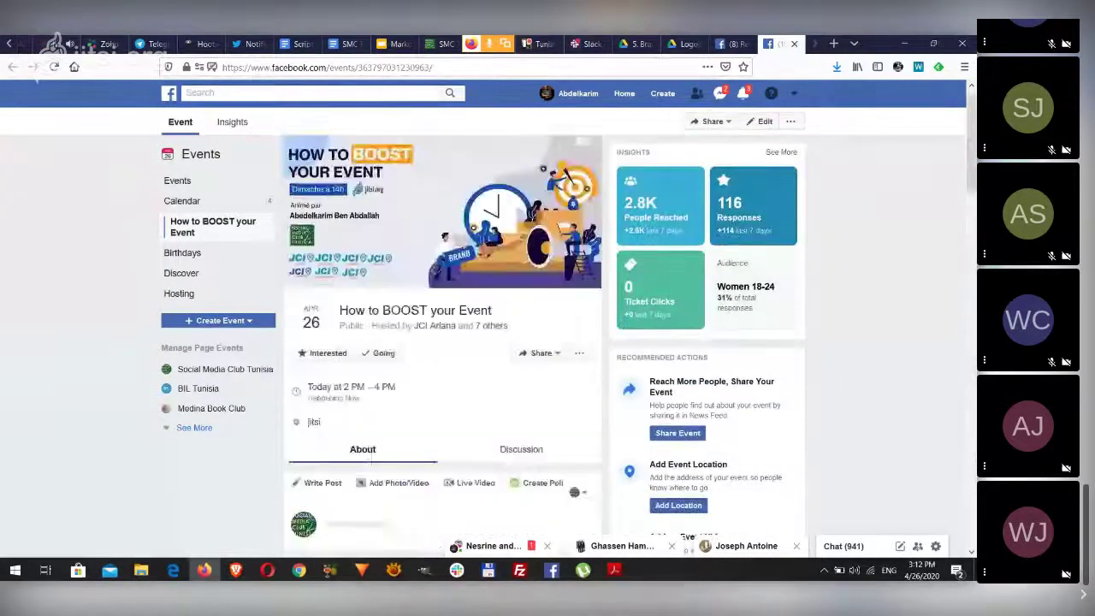
pyautogui.hotkey('alt', 'Tab')
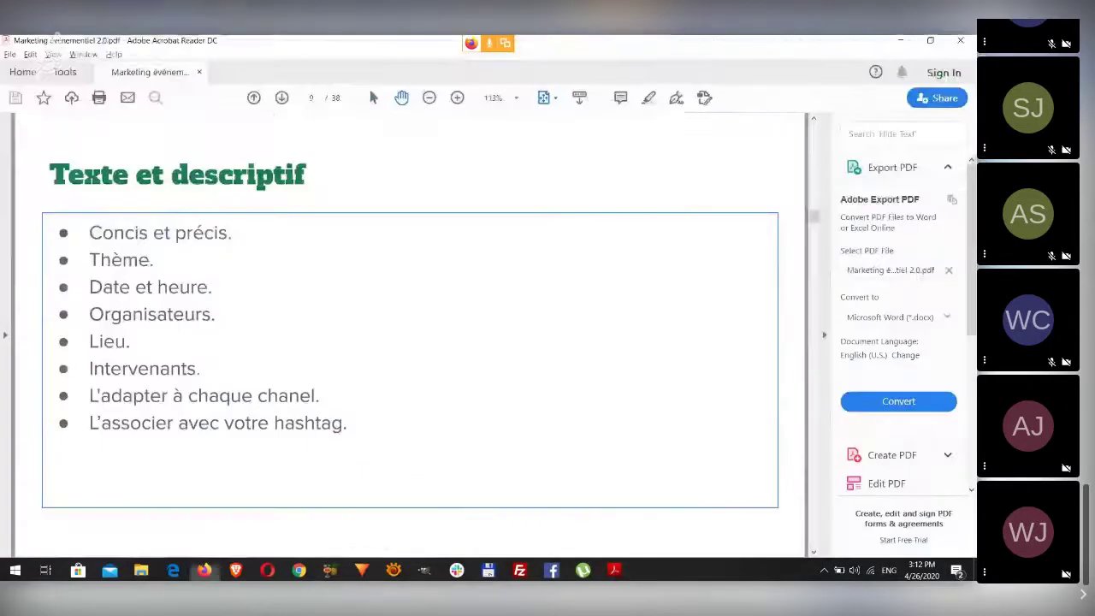
pyautogui.hotkey('alt', 'Tab')
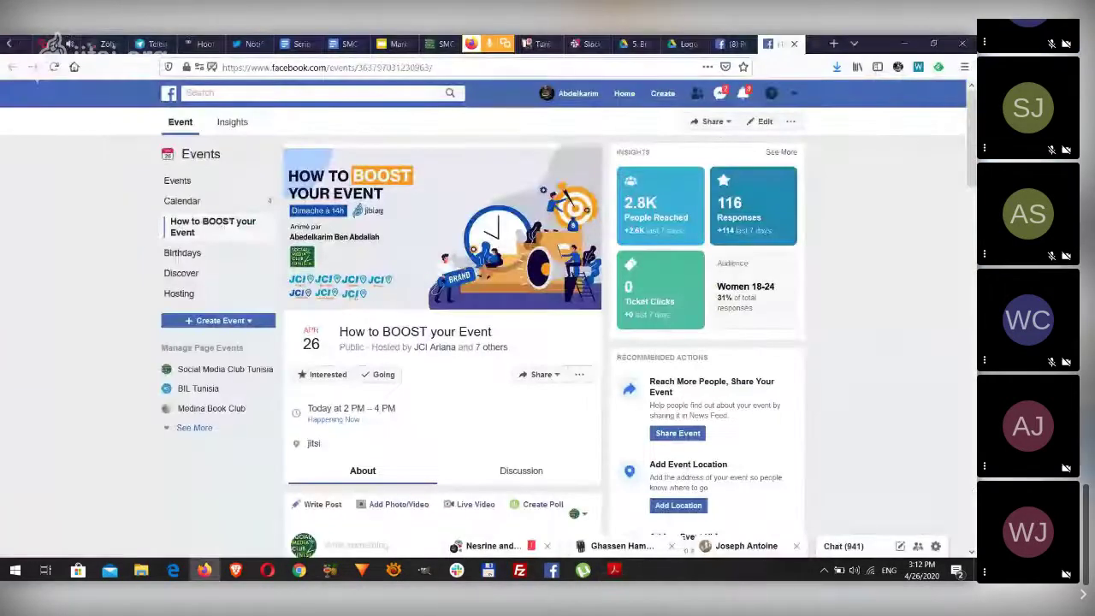
# Step: Go to the Rencontre En Ligne event and follow its #SMCTunisia hashtag link
pyautogui.scroll(-9, 445, 342)
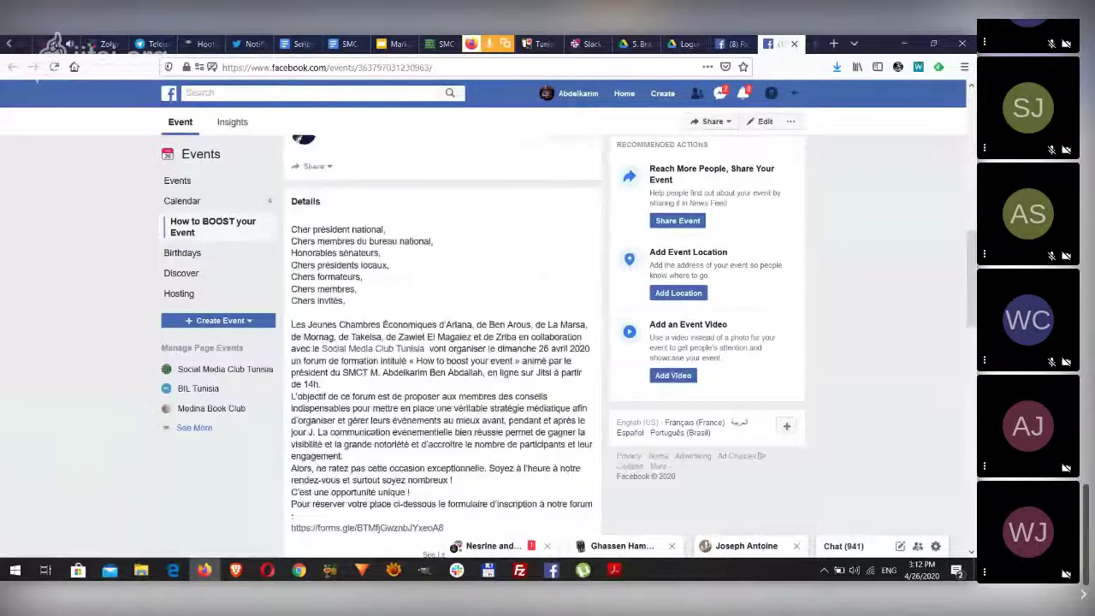
pyautogui.scroll(-1, 445, 343)
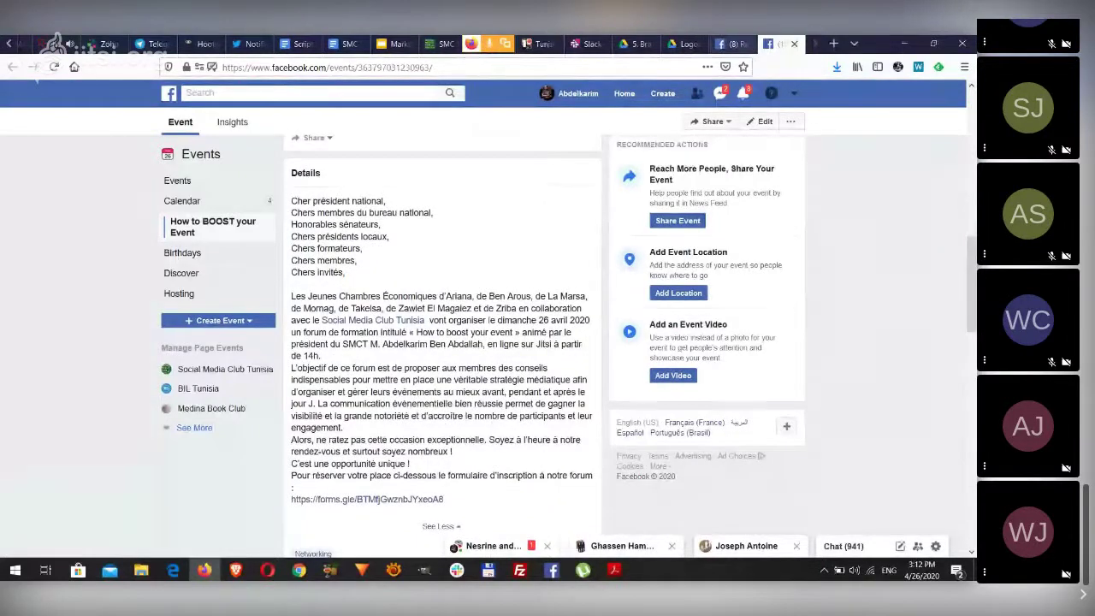
pyautogui.hotkey('ctrl', 'pageup')
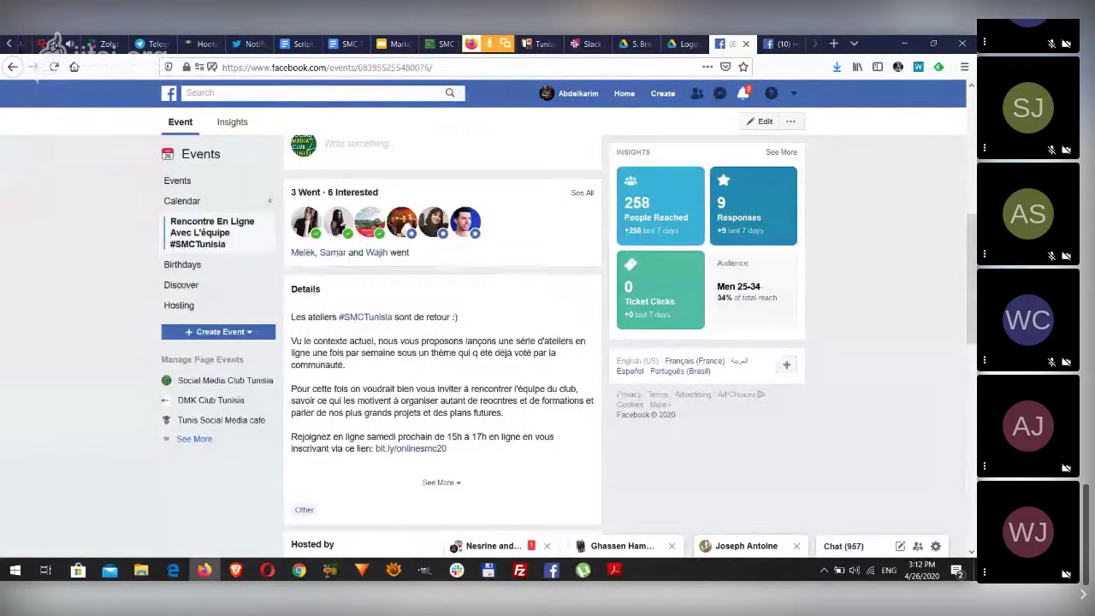
pyautogui.click(366, 316)
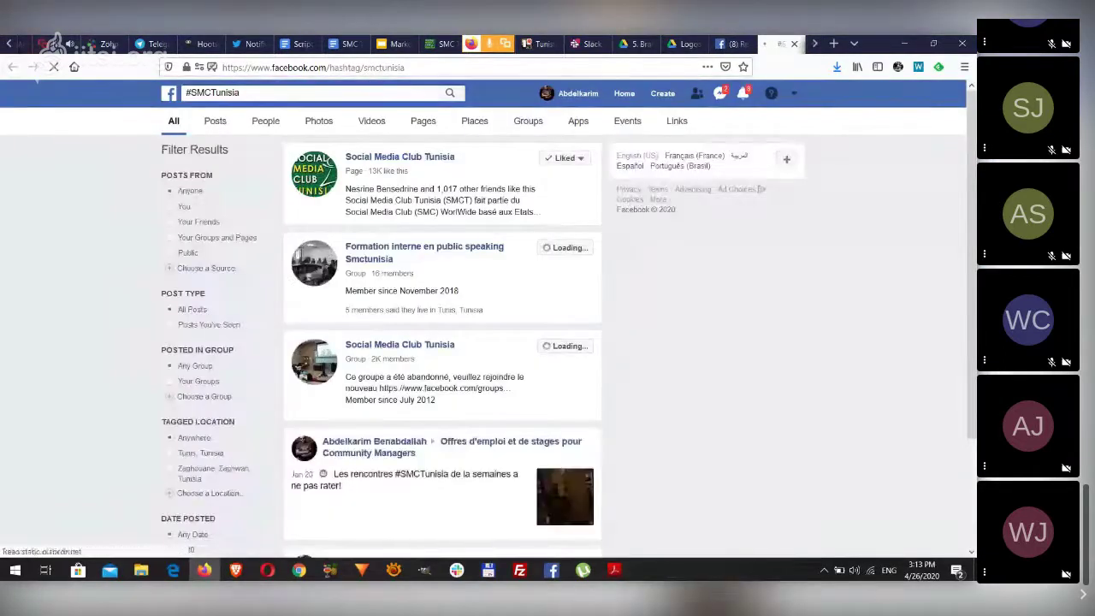
# Step: Scroll down through the #SMCTunisia posts and back up, then navigate back to the How to BOOST details
pyautogui.scroll(-3, 442, 343)
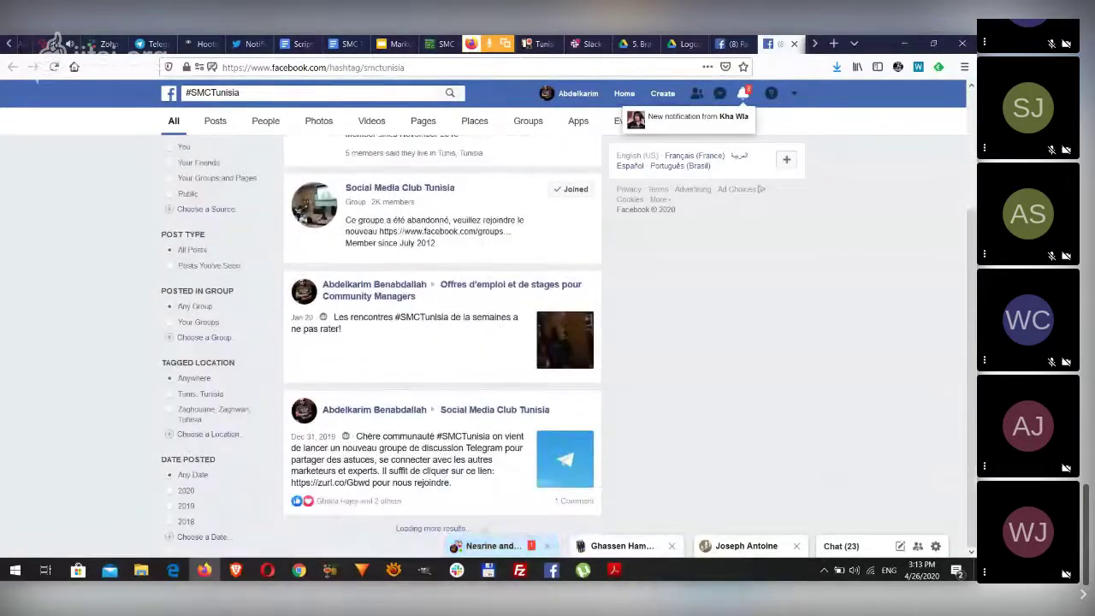
pyautogui.scroll(-5, 442, 342)
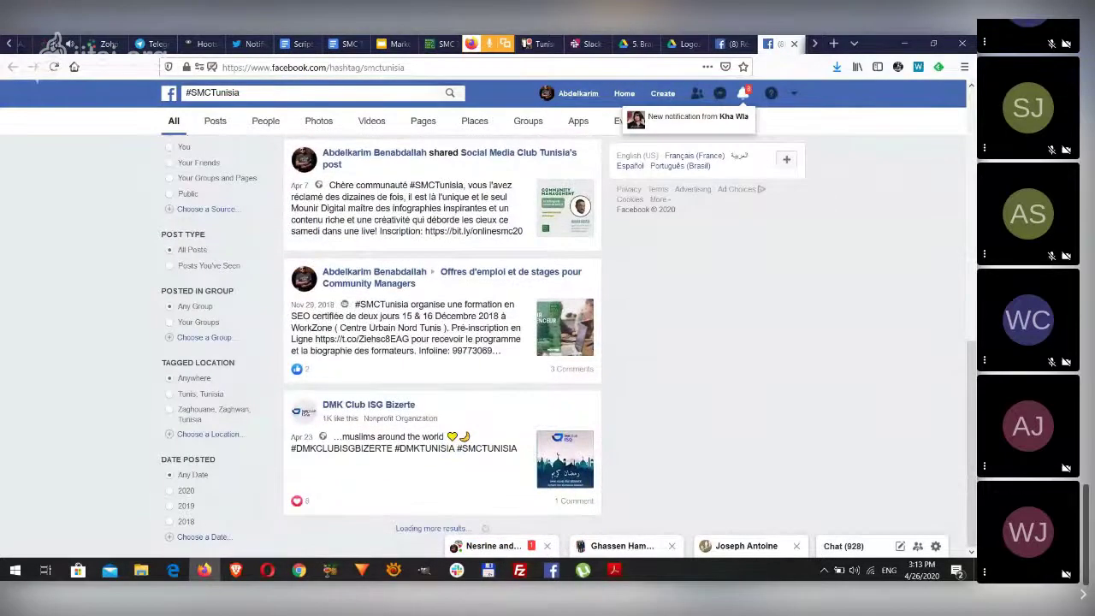
pyautogui.scroll(-3, 443, 342)
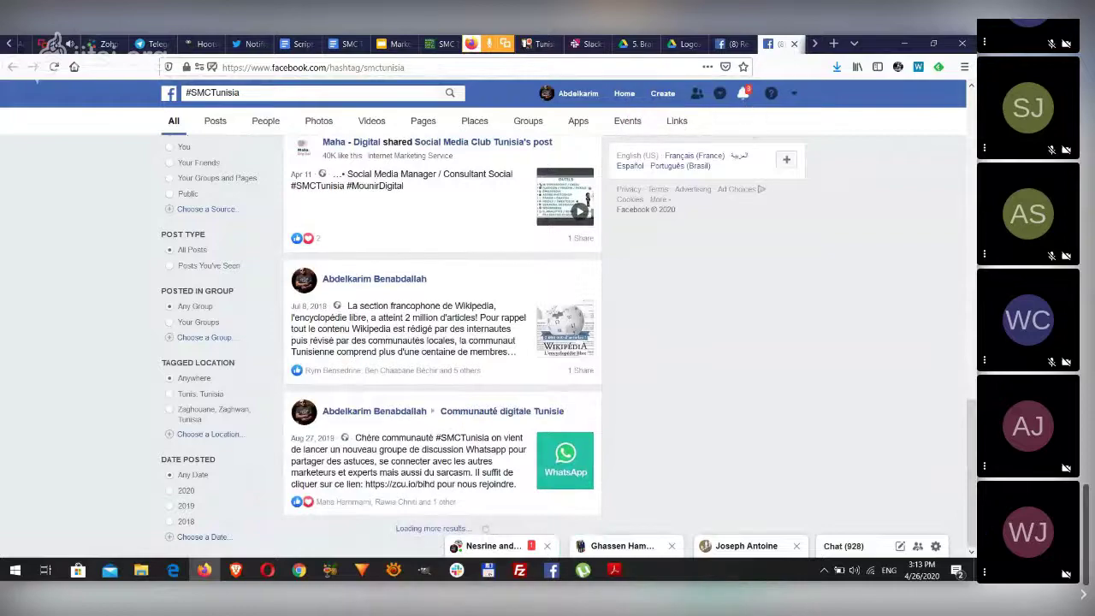
pyautogui.scroll(4, 443, 342)
pyautogui.scroll(-2, 444, 342)
pyautogui.scroll(-10, 443, 343)
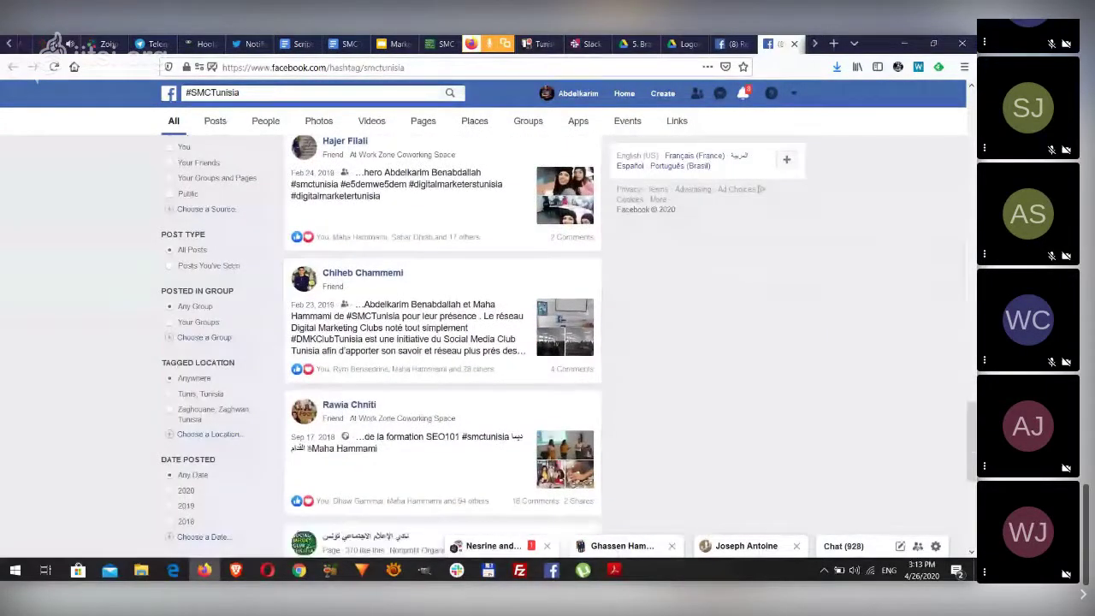
pyautogui.scroll(-8, 392, 261)
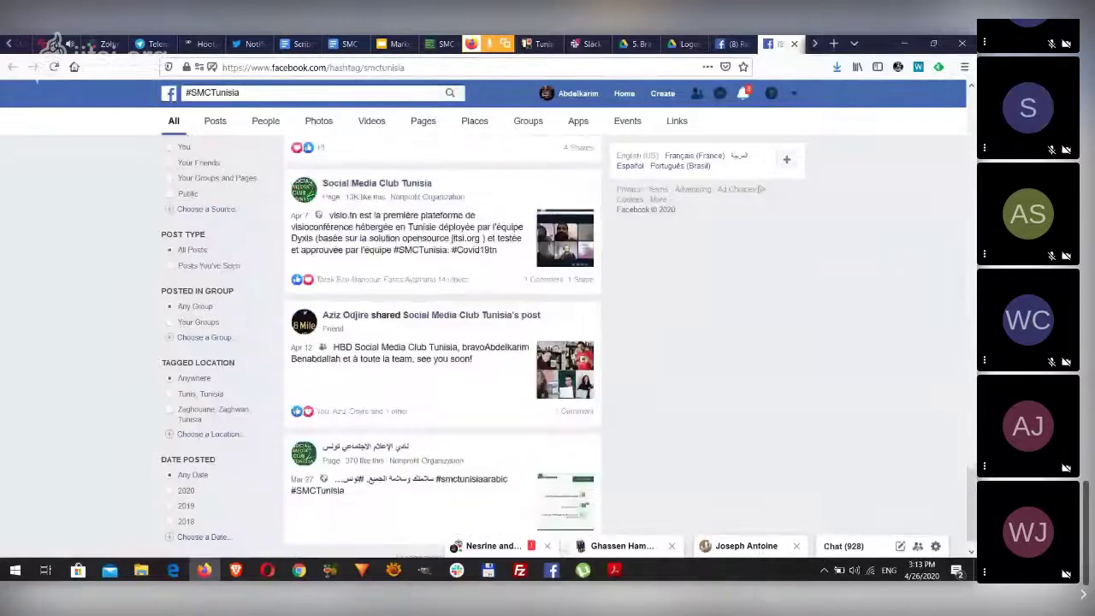
pyautogui.scroll(-3, 443, 342)
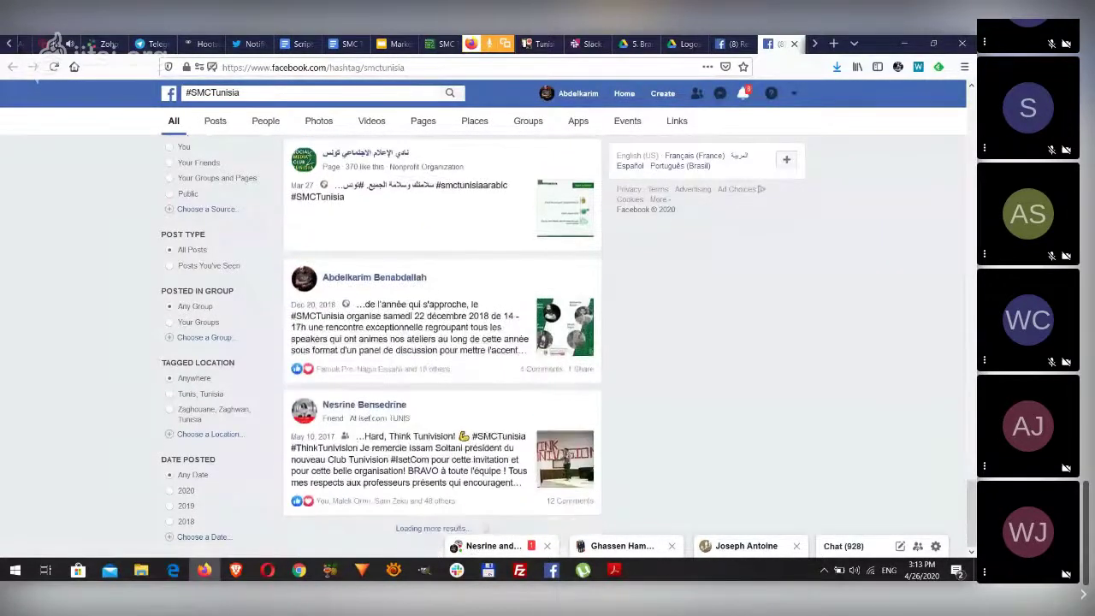
pyautogui.scroll(-2, 442, 342)
pyautogui.scroll(-2, 442, 342)
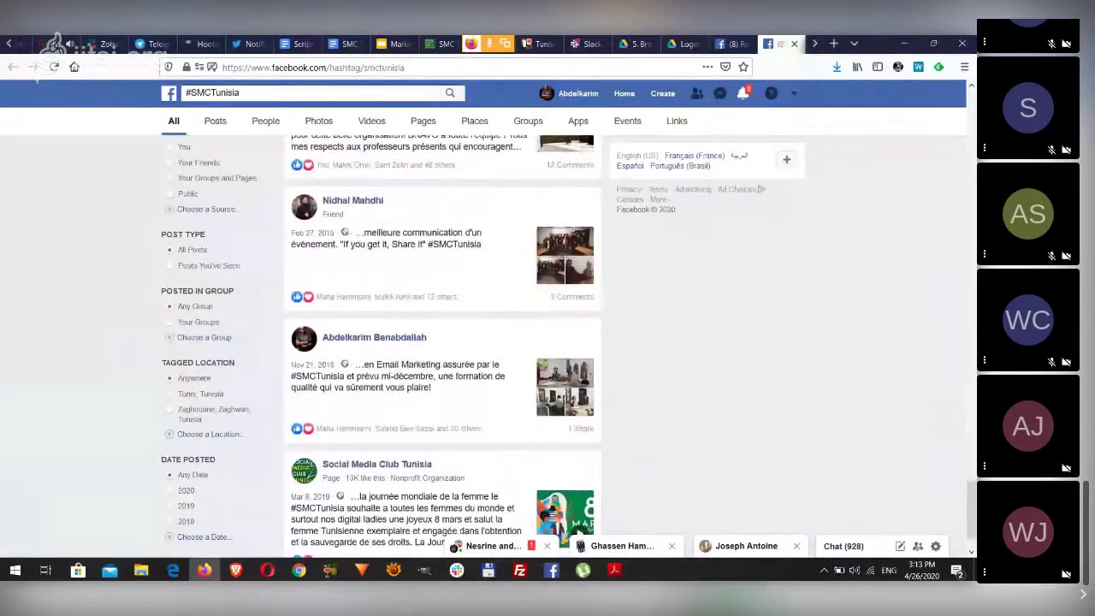
pyautogui.scroll(-3, 442, 342)
pyautogui.scroll(-1, 442, 342)
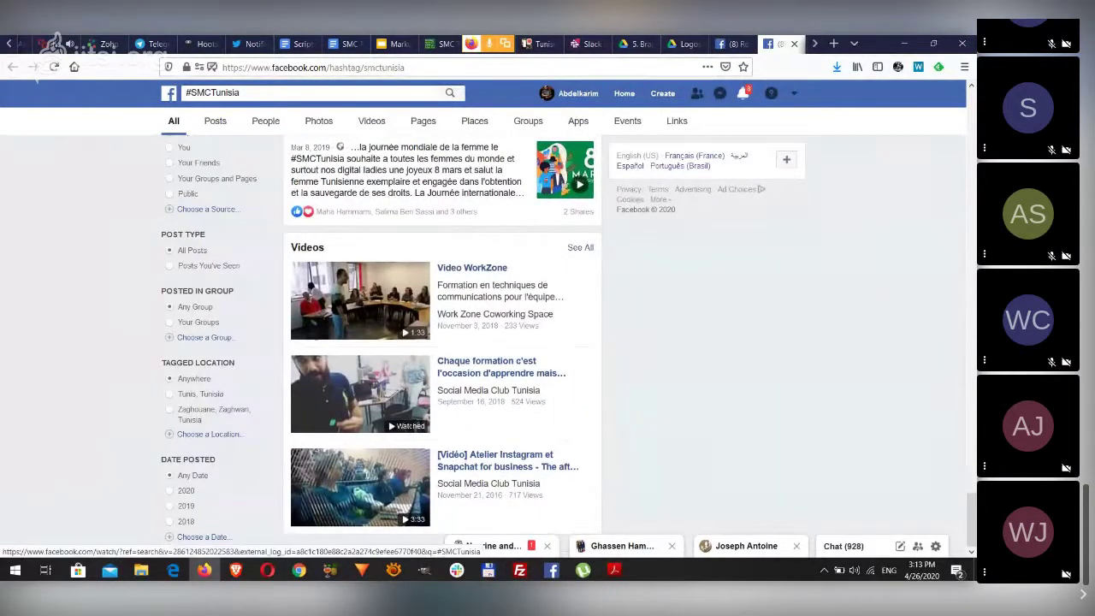
pyautogui.scroll(10, 442, 342)
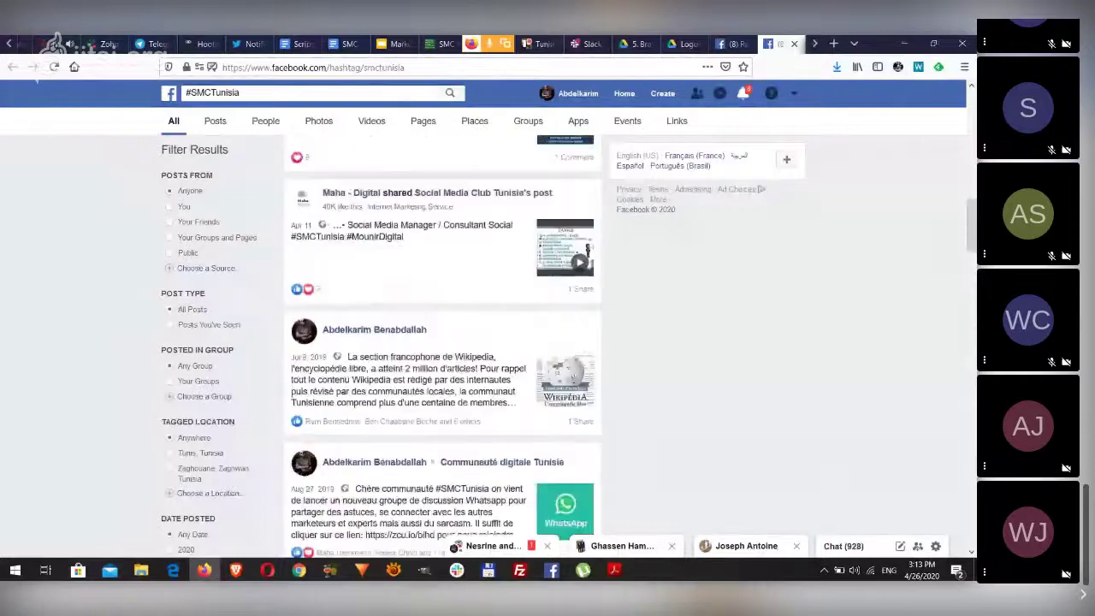
pyautogui.scroll(8, 442, 342)
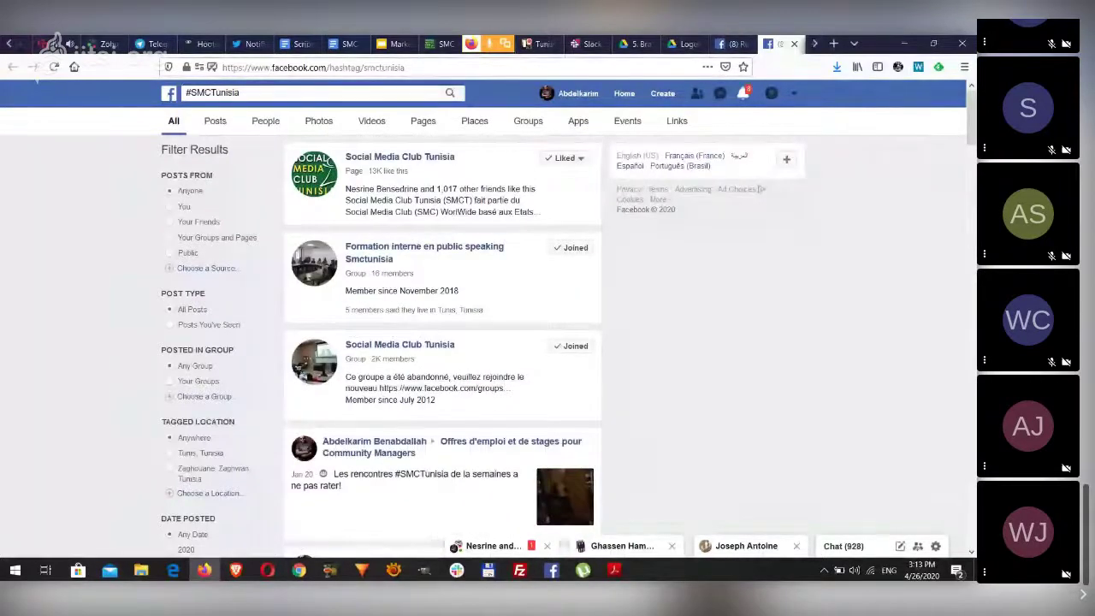
pyautogui.hotkey('alt', 'Left')
pyautogui.hotkey('alt', 'Left')
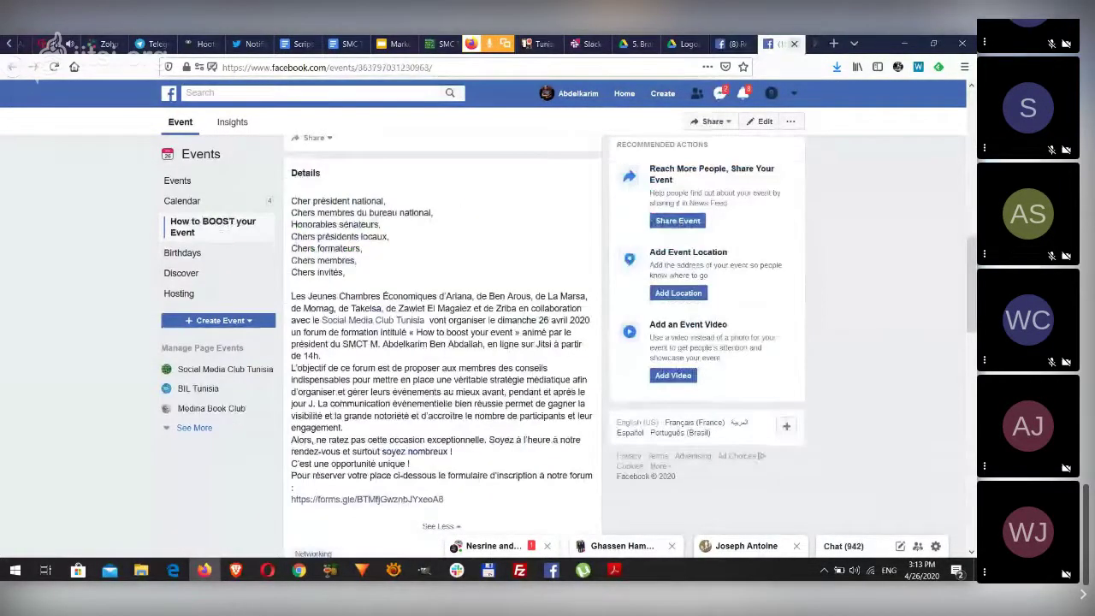
pyautogui.hotkey('alt', 'Left')
# Step: Move the slides past Key Steps in Event Management to page 11, then return to Facebook
pyautogui.hotkey('alt', 'Tab')
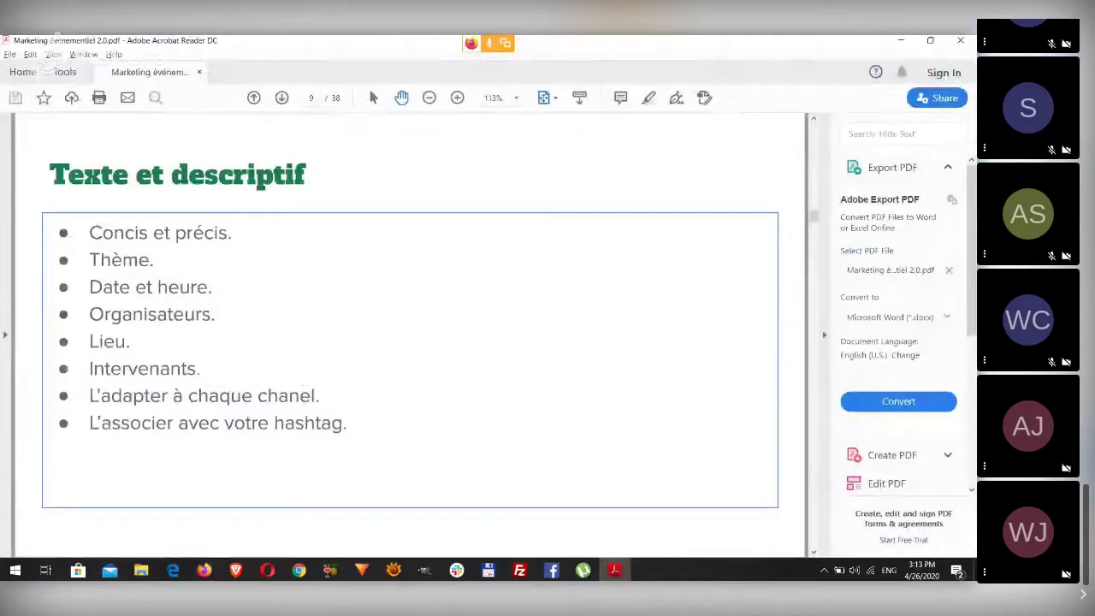
pyautogui.press('Right')
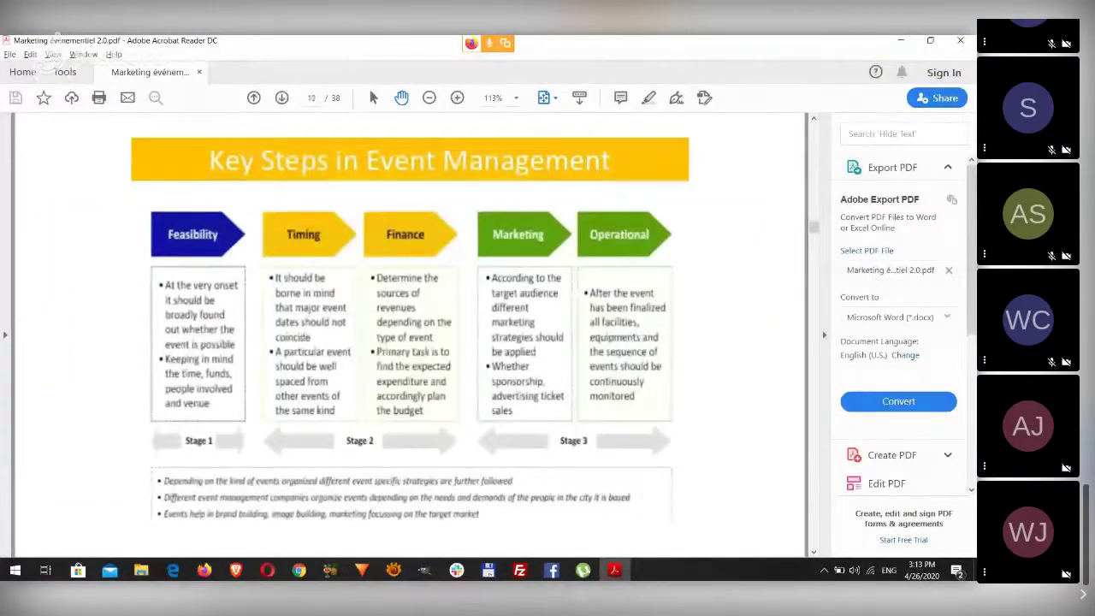
pyautogui.press('Right')
pyautogui.hotkey('alt', 'Tab')
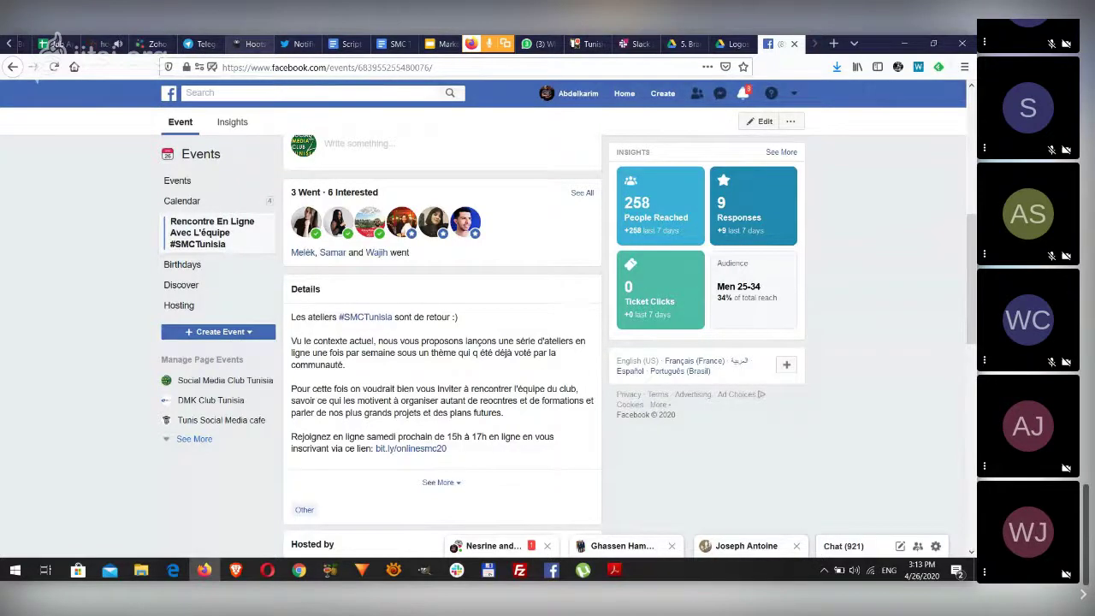
# Step: Sign back into Hootsuite with the club's Google account, then open WhatsApp Web's #SMCTunisia - Community chat
pyautogui.click(253, 44)
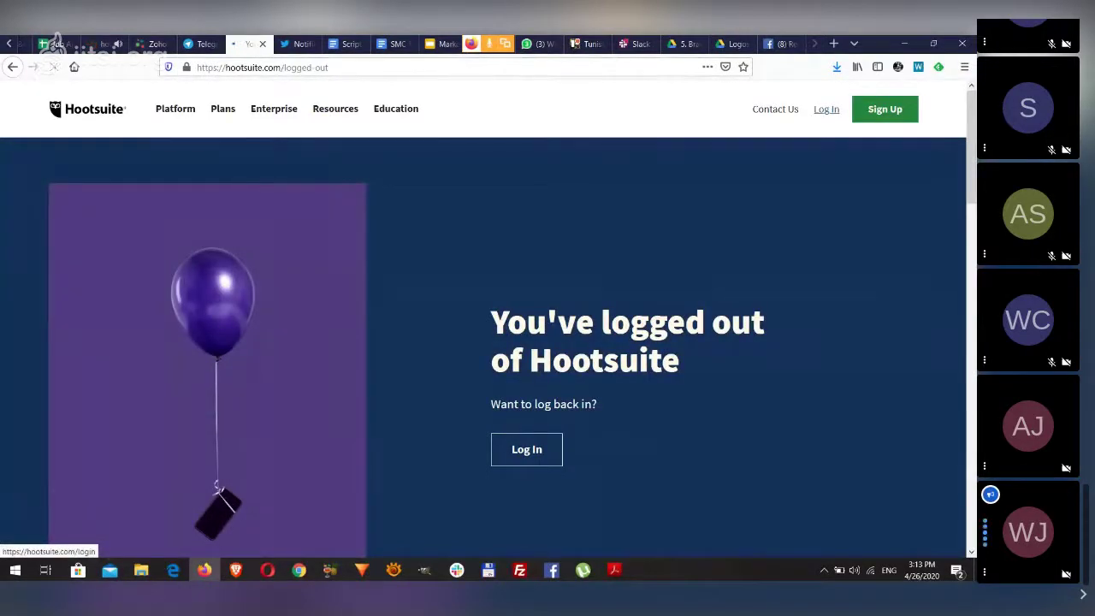
pyautogui.click(827, 108)
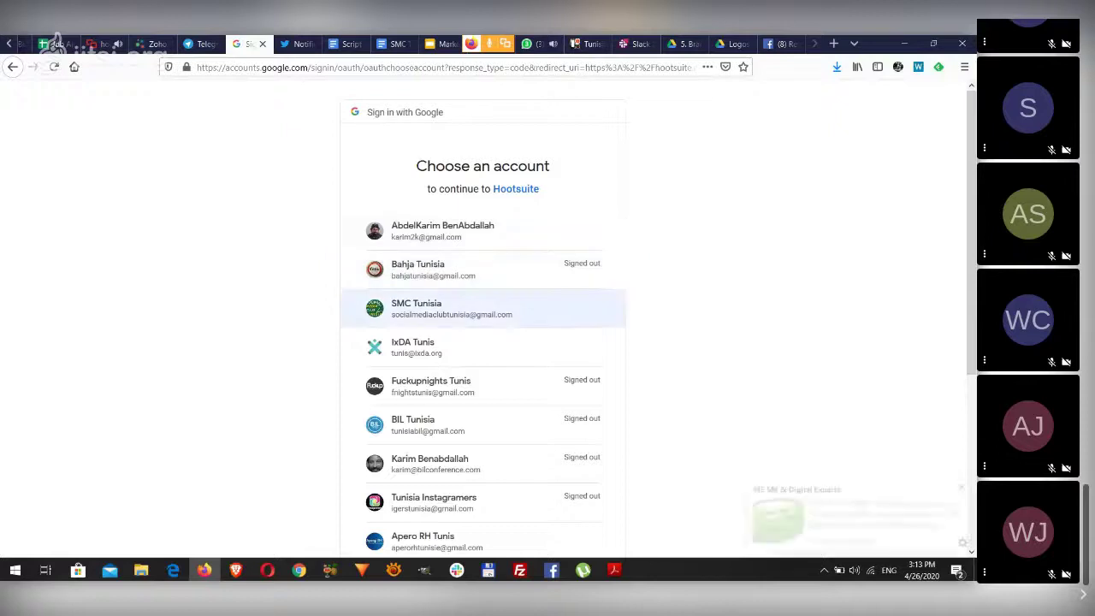
pyautogui.click(451, 308)
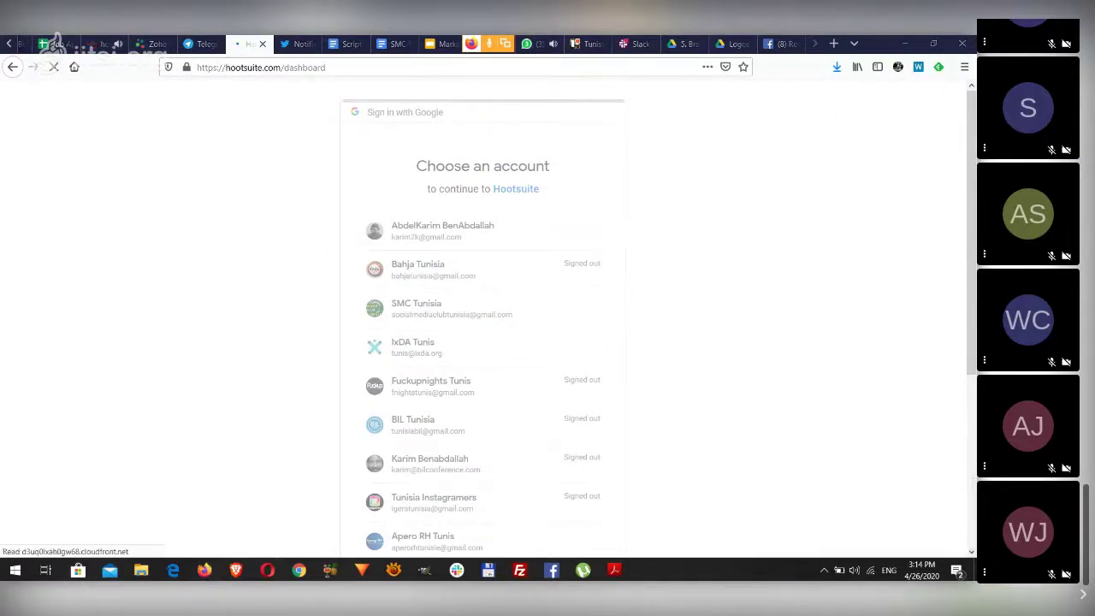
pyautogui.click(534, 43)
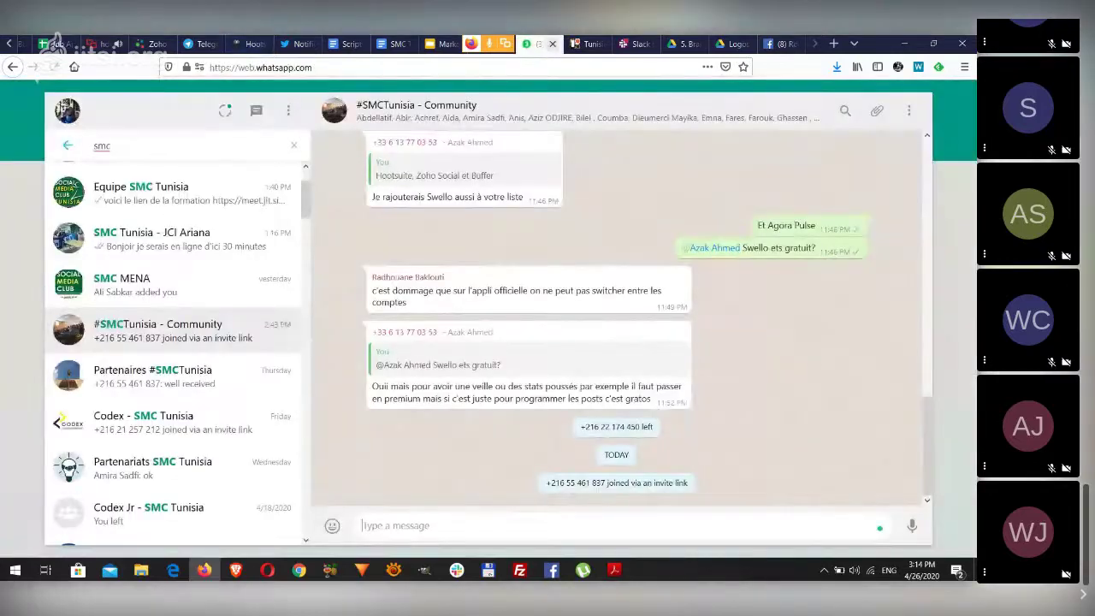
# Step: Browse the Trello, Zoho, Facebook event and Hootsuite tabs, and close the Telegram tab
pyautogui.click(588, 44)
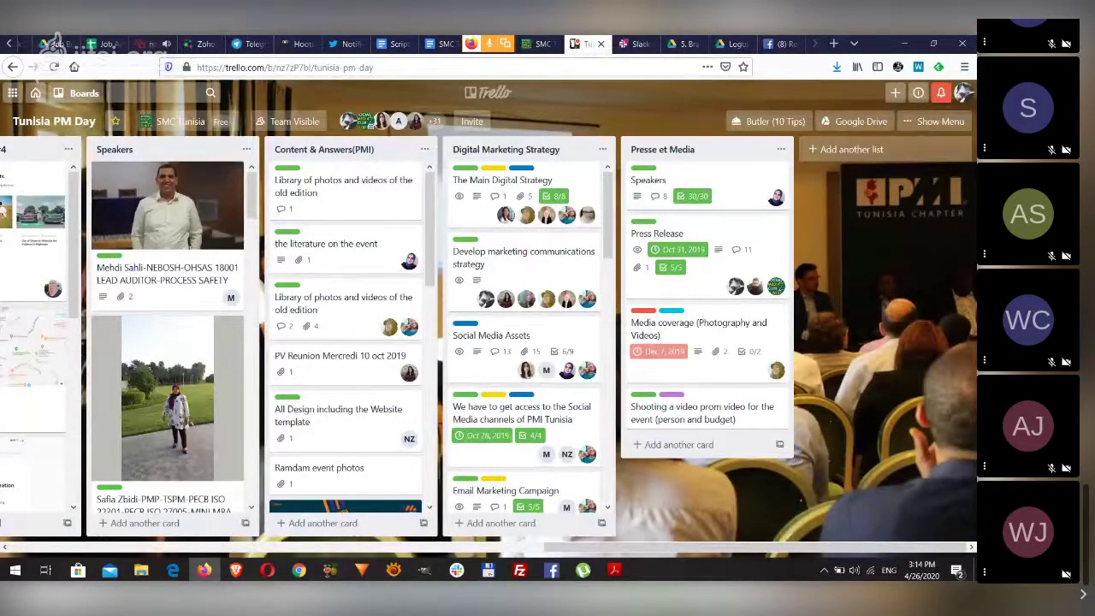
pyautogui.click(199, 44)
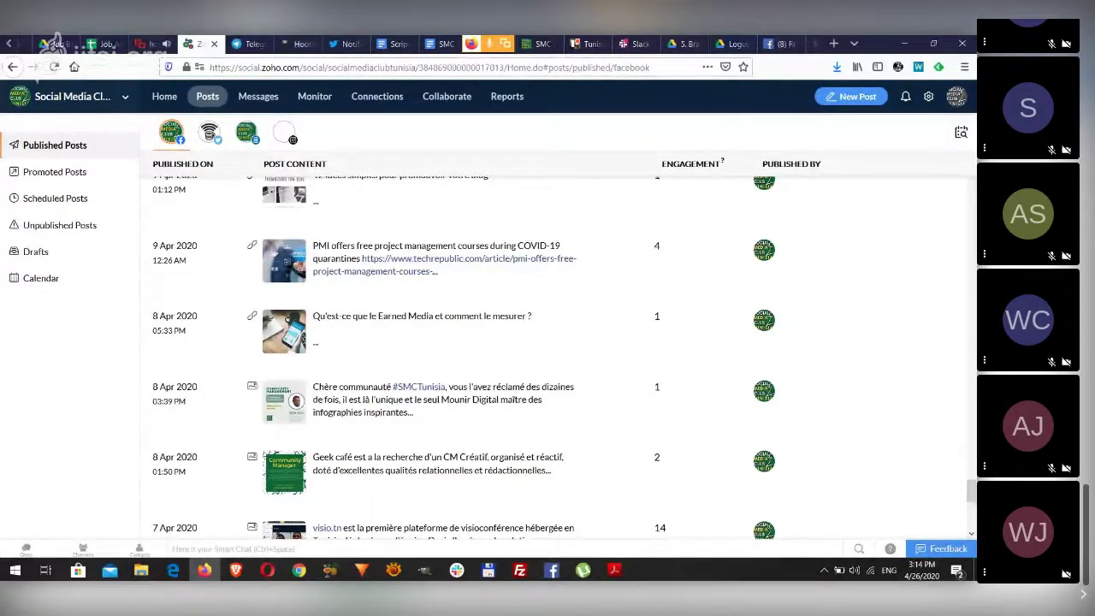
pyautogui.click(778, 43)
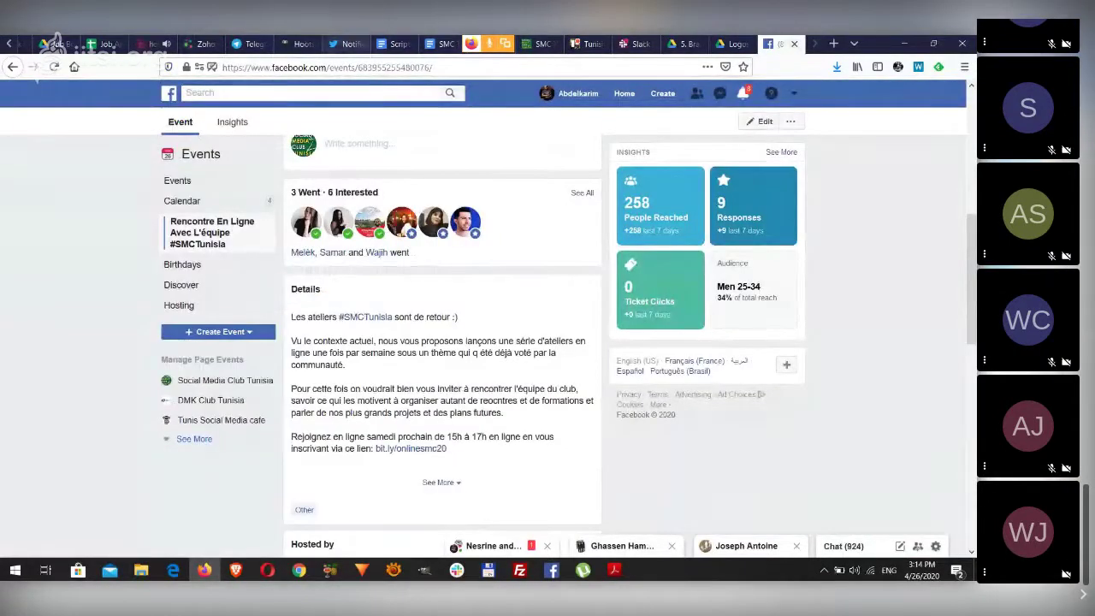
pyautogui.click(301, 44)
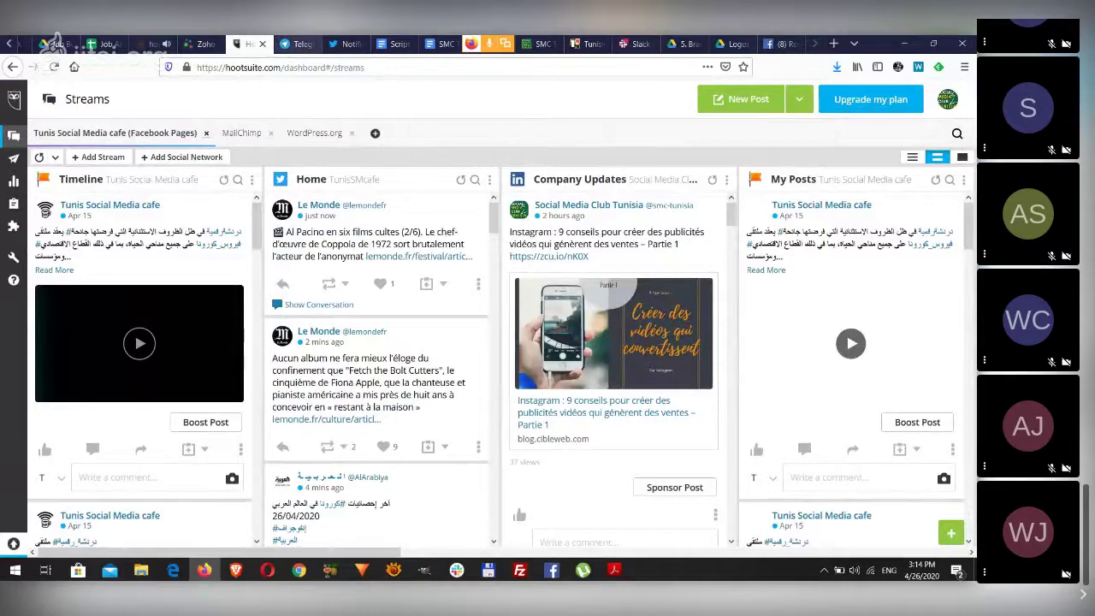
pyautogui.hotkey('ctrl', 'Tab')
pyautogui.click(310, 44)
# Step: Settle on Zoho Social's Published Posts list for the club's Facebook page, scrolled to the top
pyautogui.click(199, 43)
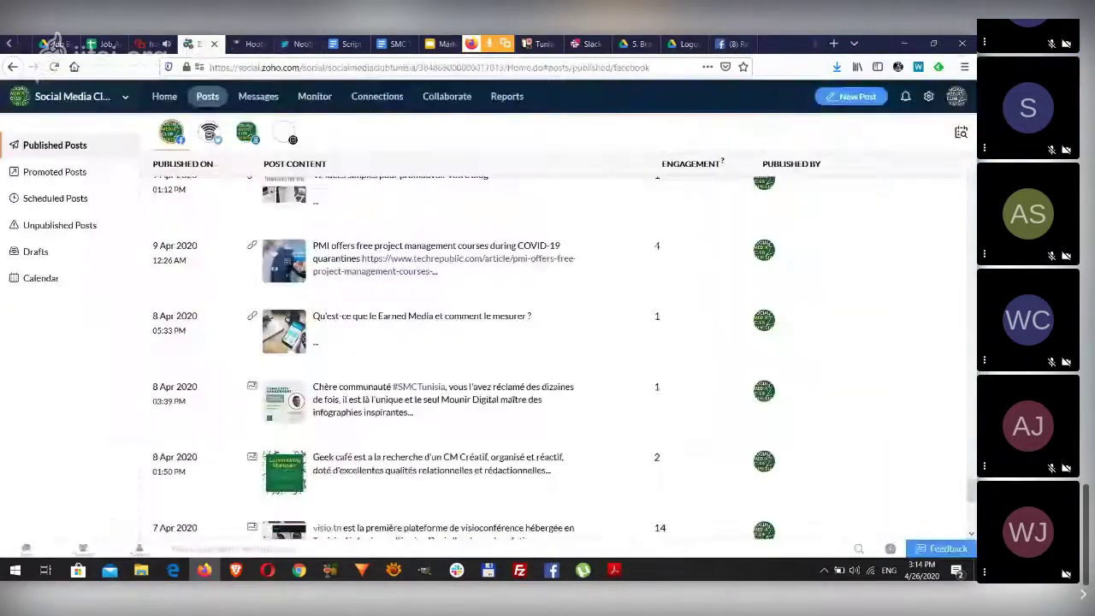
pyautogui.click(248, 43)
pyautogui.click(199, 44)
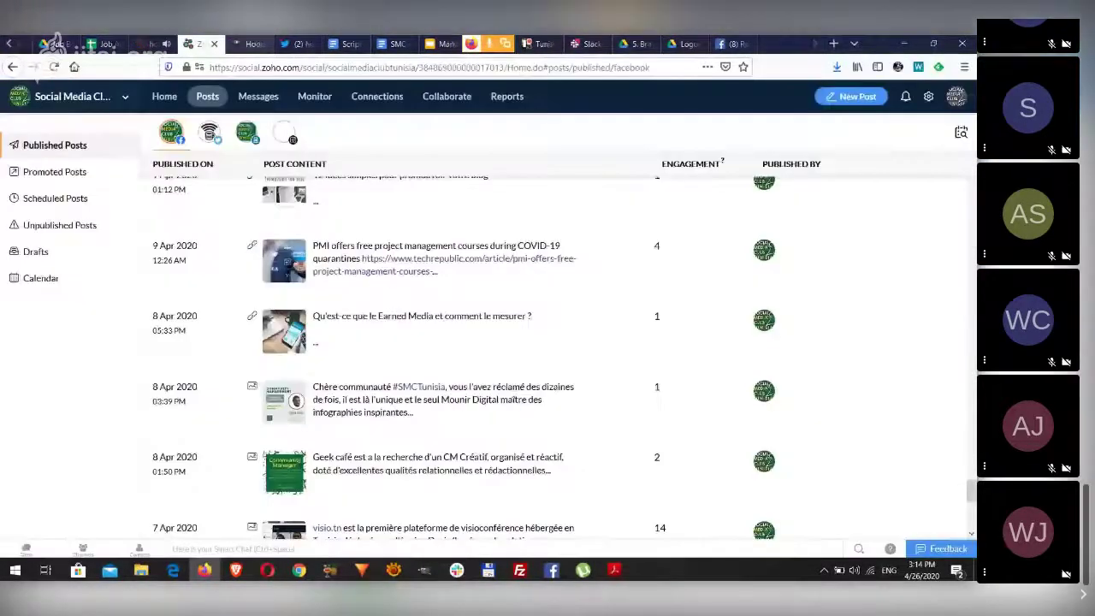
pyautogui.click(248, 44)
pyautogui.click(198, 44)
pyautogui.click(248, 43)
pyautogui.click(199, 44)
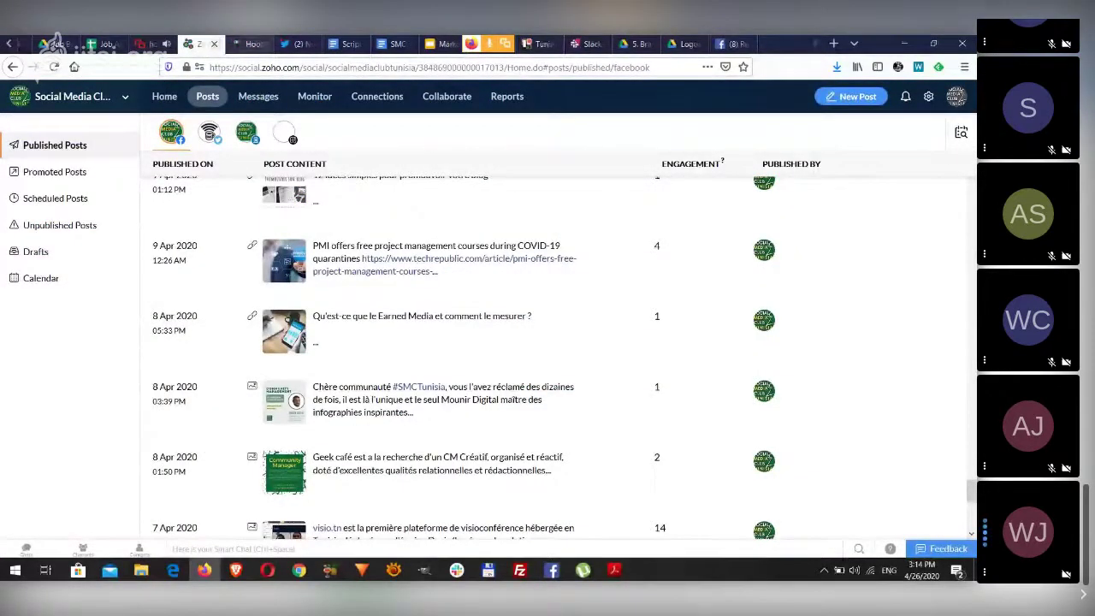
pyautogui.scroll(1, 199, 43)
pyautogui.scroll(4, 556, 342)
# Step: Share the Zoho Social web address in the Jitsi meeting chat
pyautogui.scroll(3, 556, 342)
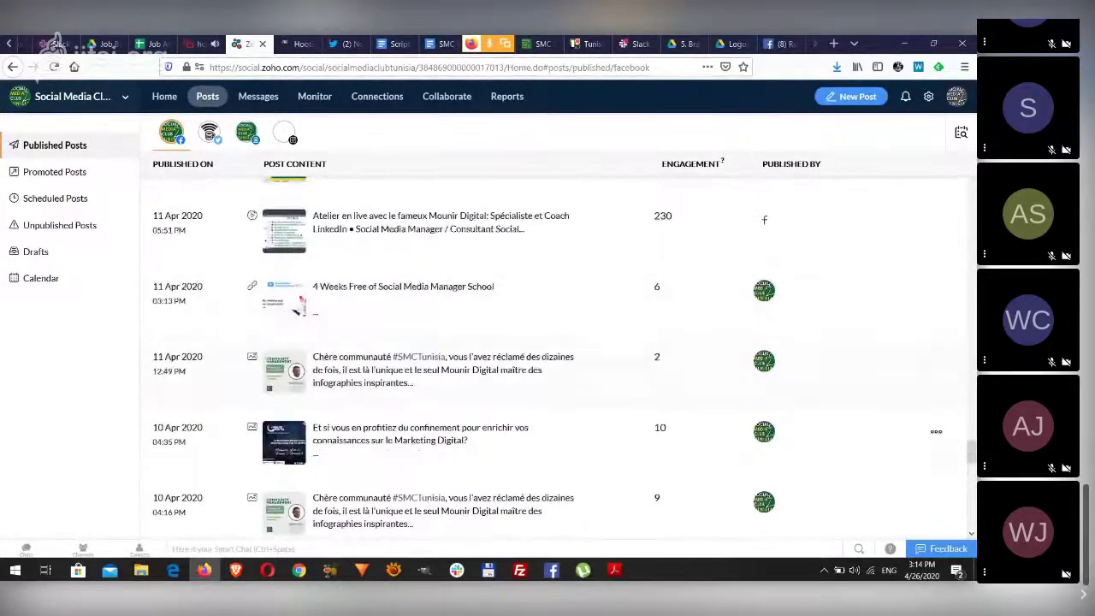
pyautogui.scroll(10, 556, 359)
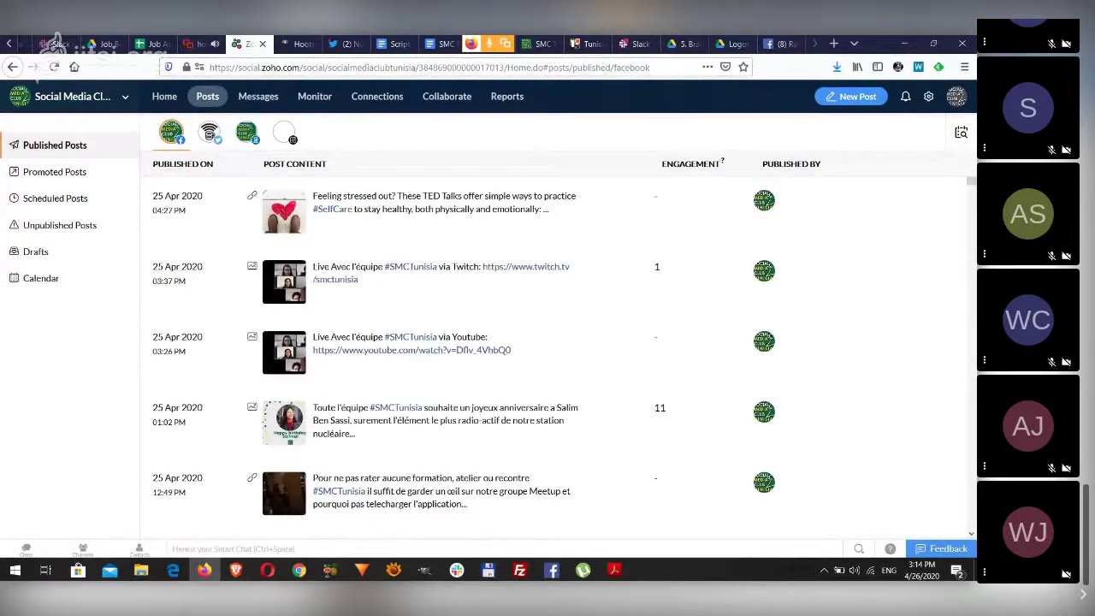
pyautogui.moveTo(210, 67); pyautogui.dragTo(300, 67)
pyautogui.hotkey('ctrl', 'c')
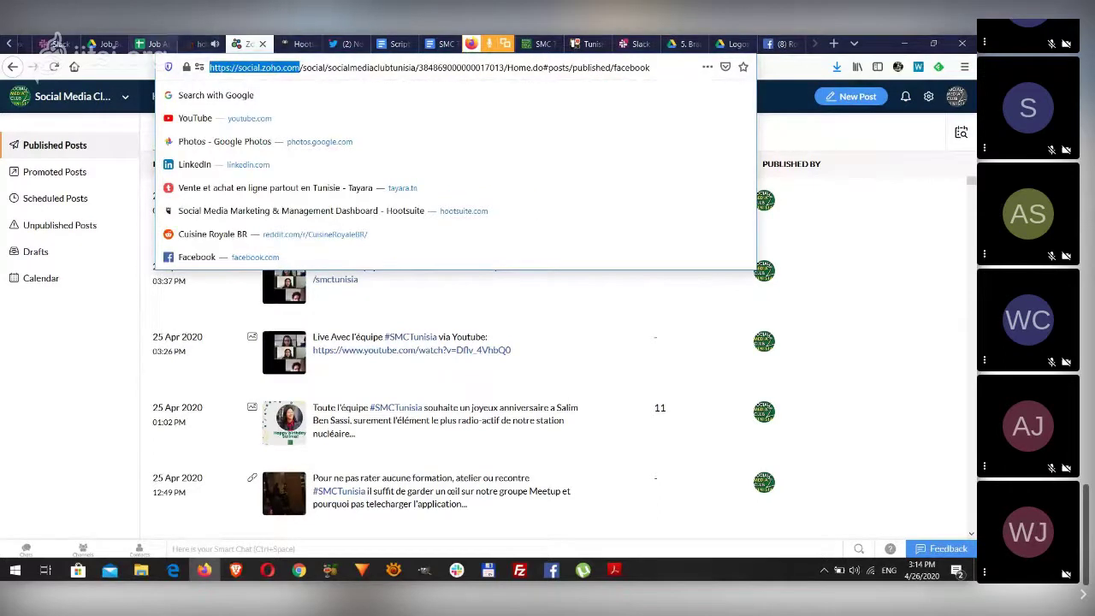
pyautogui.hotkey('ctrl', 'shift', 'Tab')
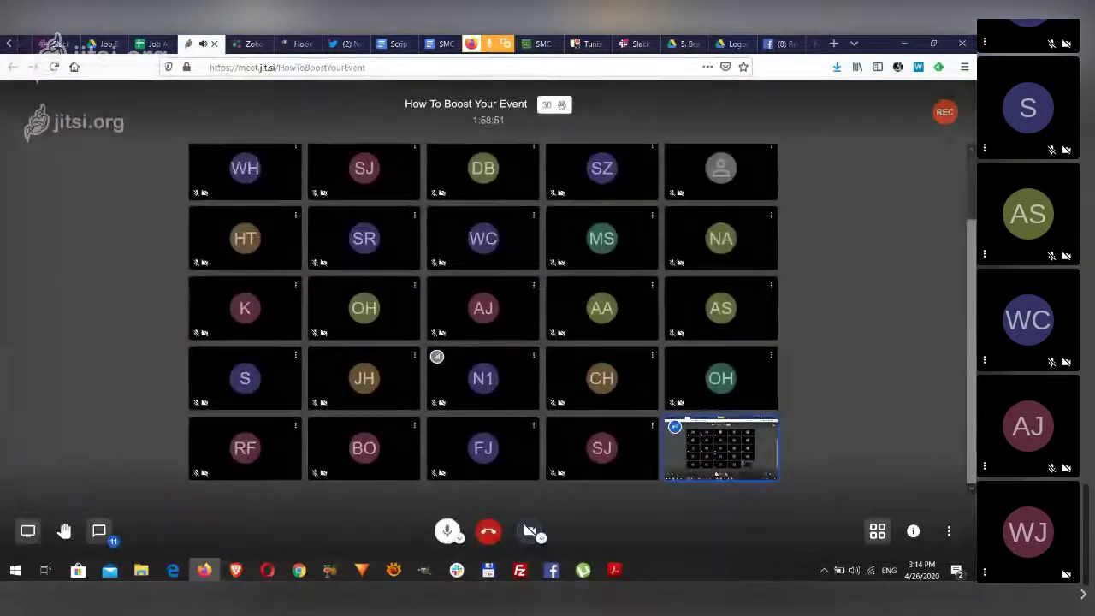
pyautogui.press('c')
pyautogui.hotkey('ctrl', 'v')
pyautogui.press('Return')
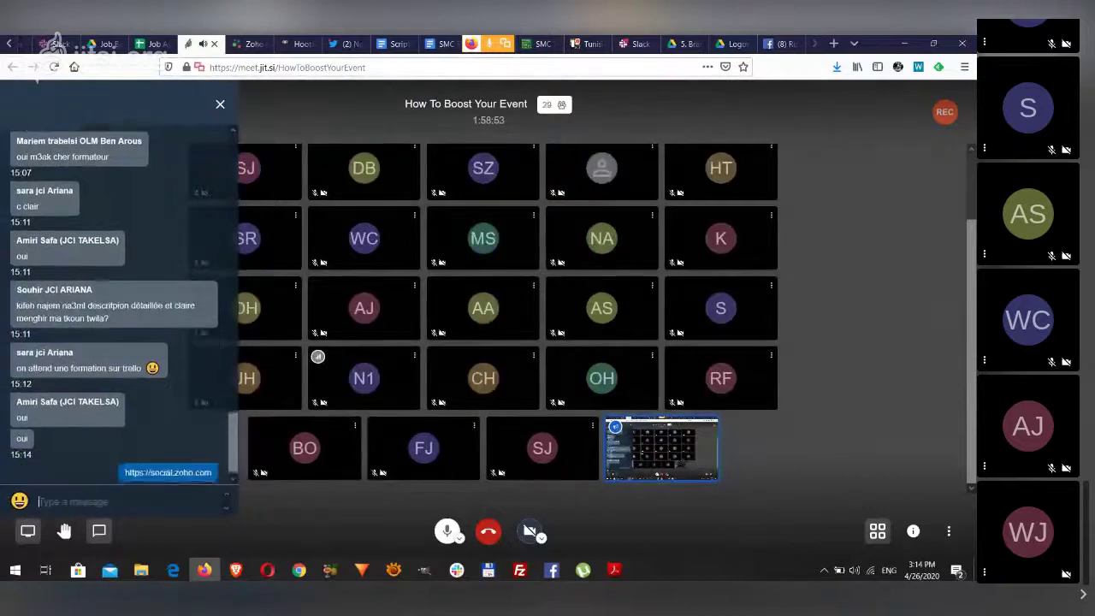
pyautogui.press('c')
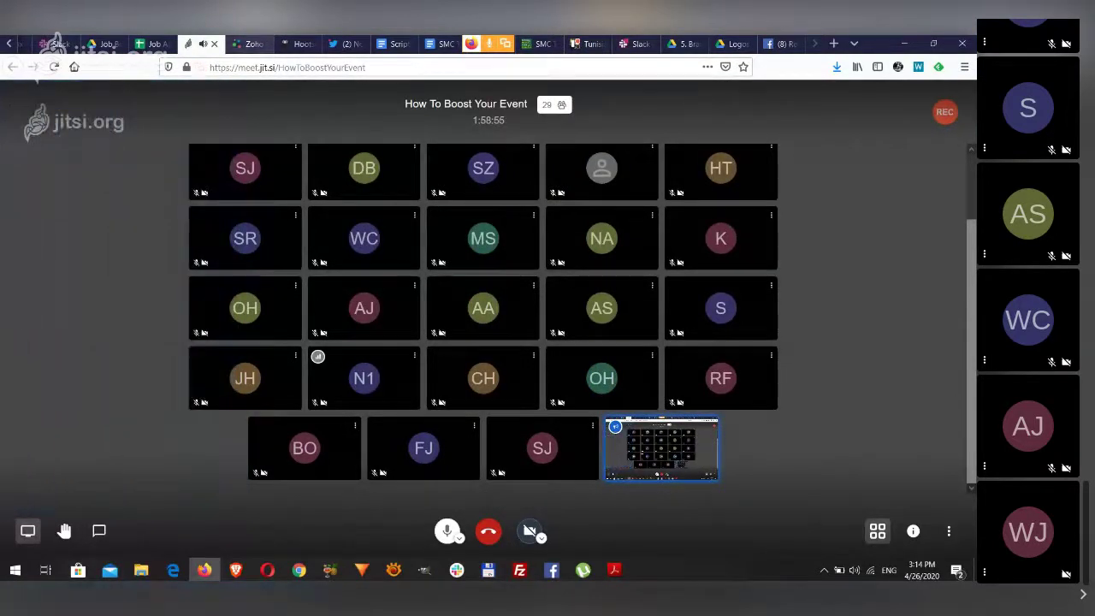
pyautogui.hotkey('ctrl', 'Tab')
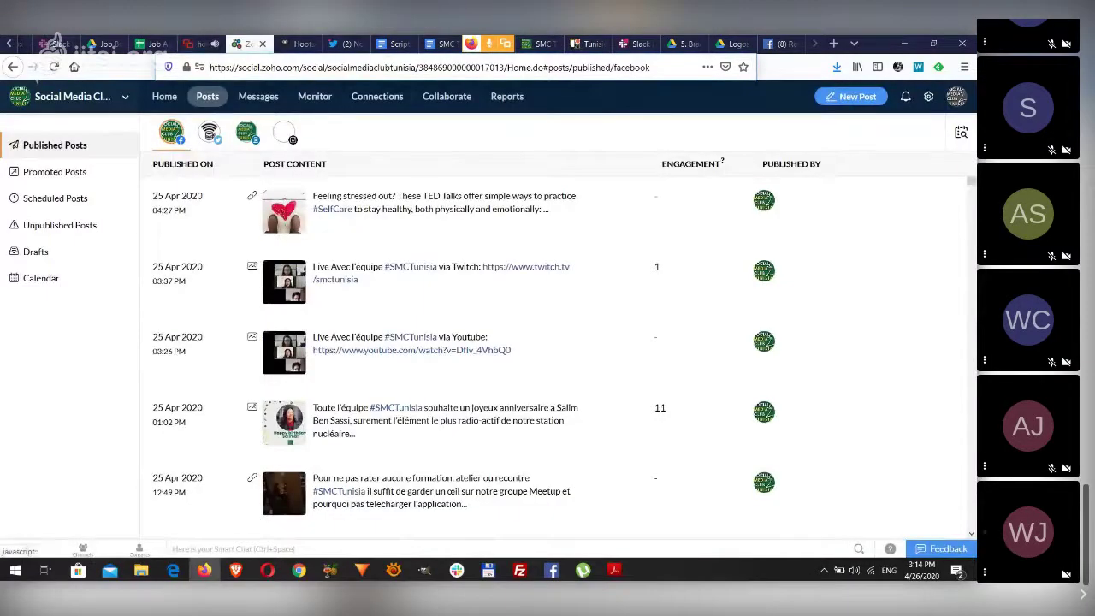
# Step: Copy the full text of the #SMCTunisia CV form post from the published posts
pyautogui.press('n')
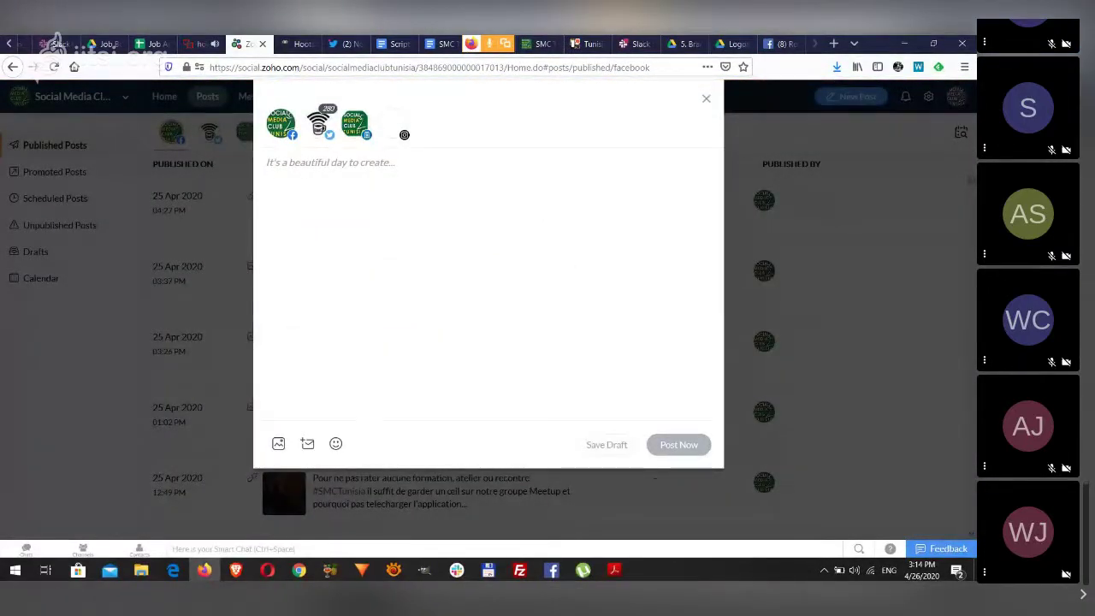
pyautogui.press('Escape')
pyautogui.scroll(-4, 556, 360)
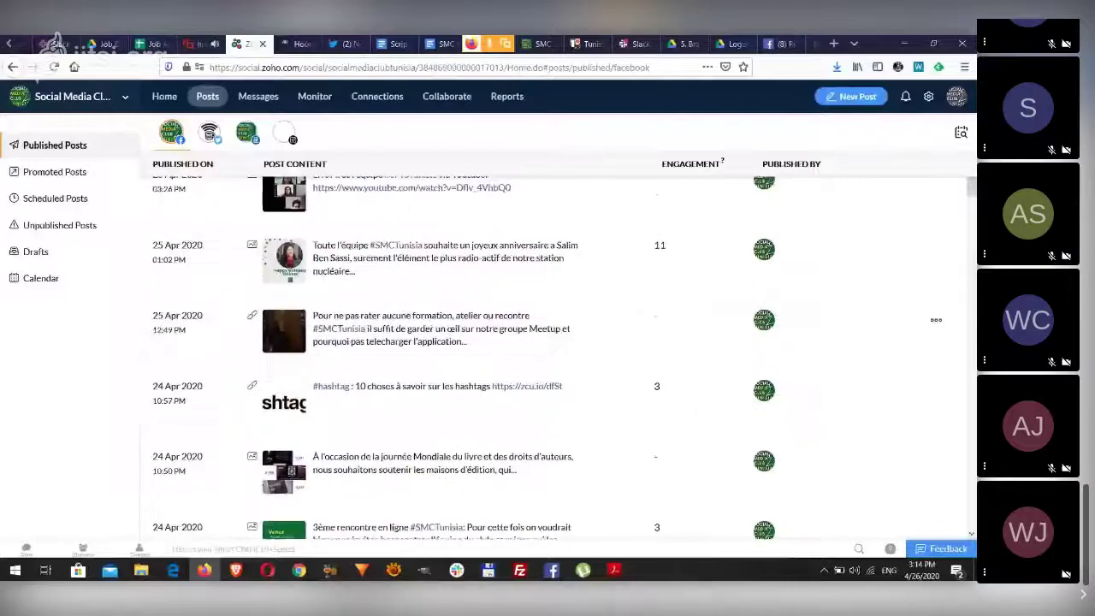
pyautogui.scroll(-12, 764, 419)
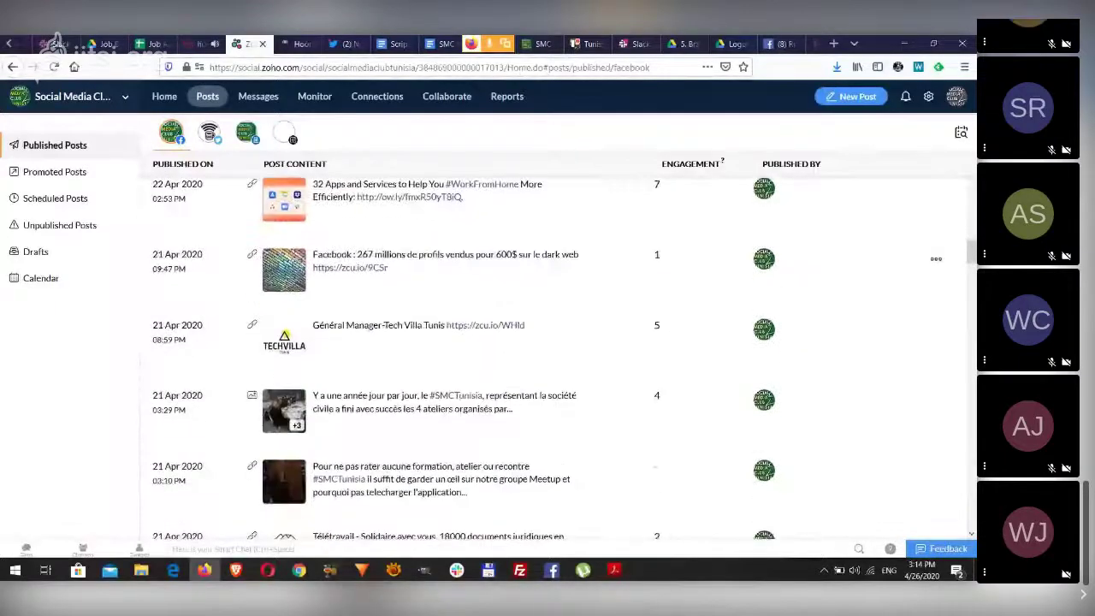
pyautogui.scroll(-3, 764, 419)
pyautogui.scroll(5, 763, 419)
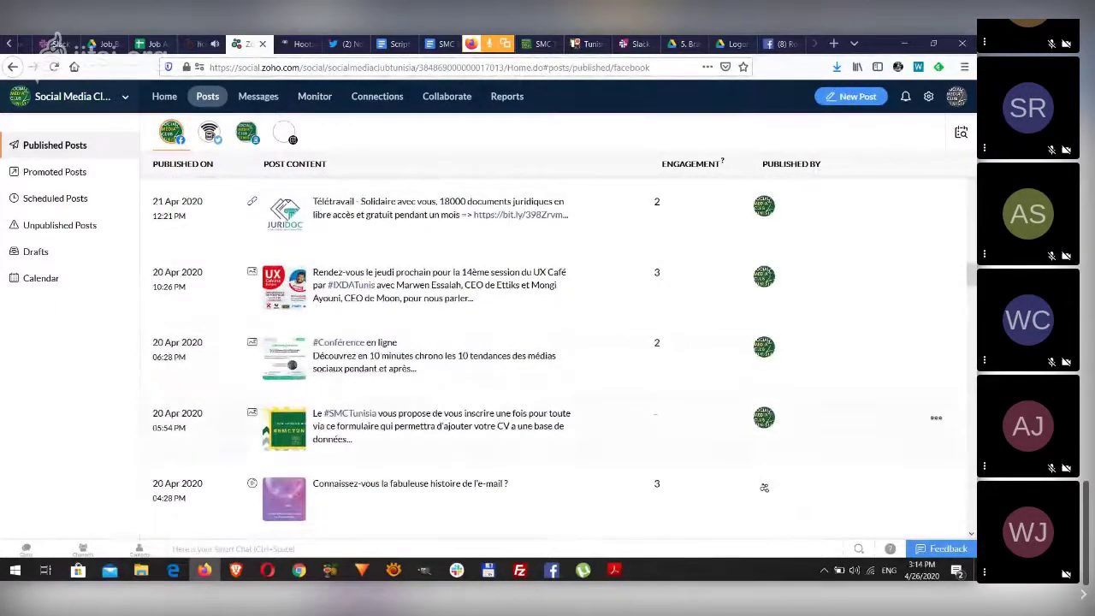
pyautogui.click(764, 419)
pyautogui.moveTo(671, 260); pyautogui.dragTo(392, 210)
pyautogui.hotkey('ctrl', 'c')
pyautogui.press('Escape')
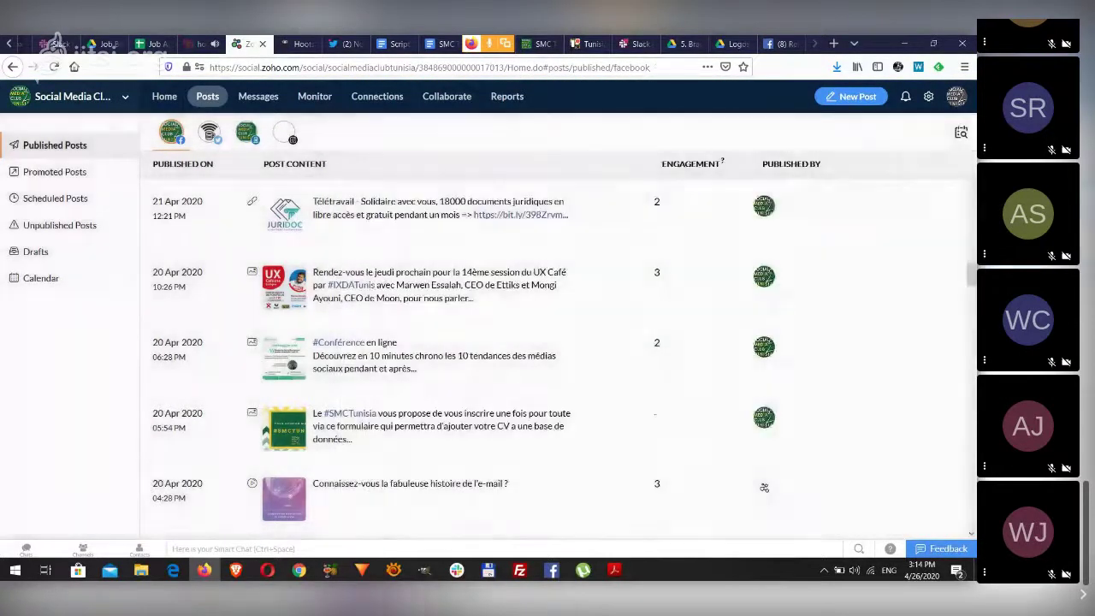
# Step: Post the copied CV-form text with the green #SMCTUNISIA image immediately via Post Now
pyautogui.click(851, 96)
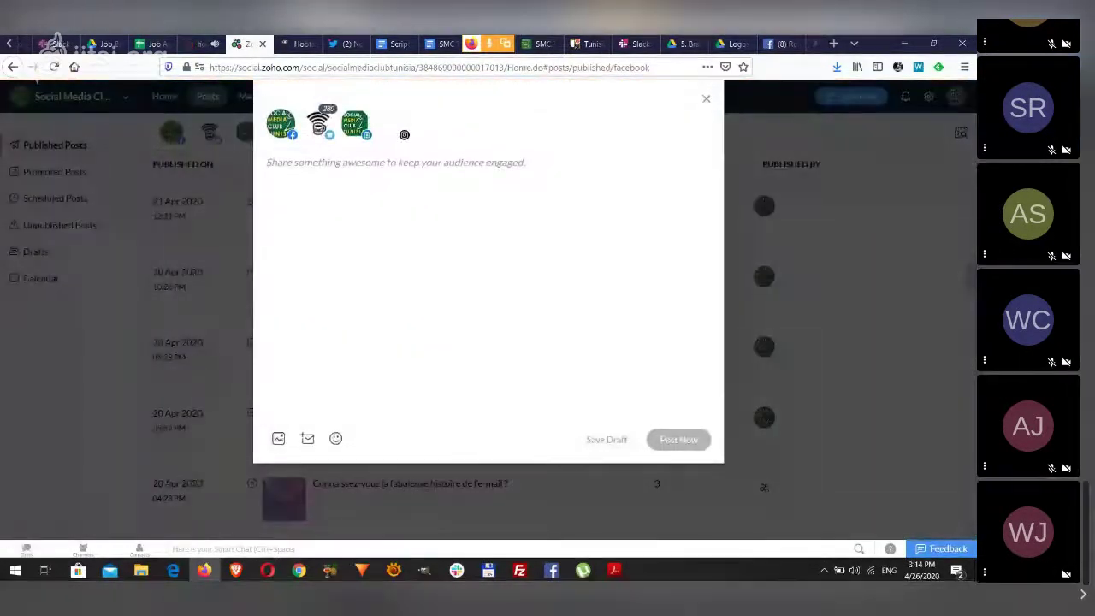
pyautogui.click(278, 438)
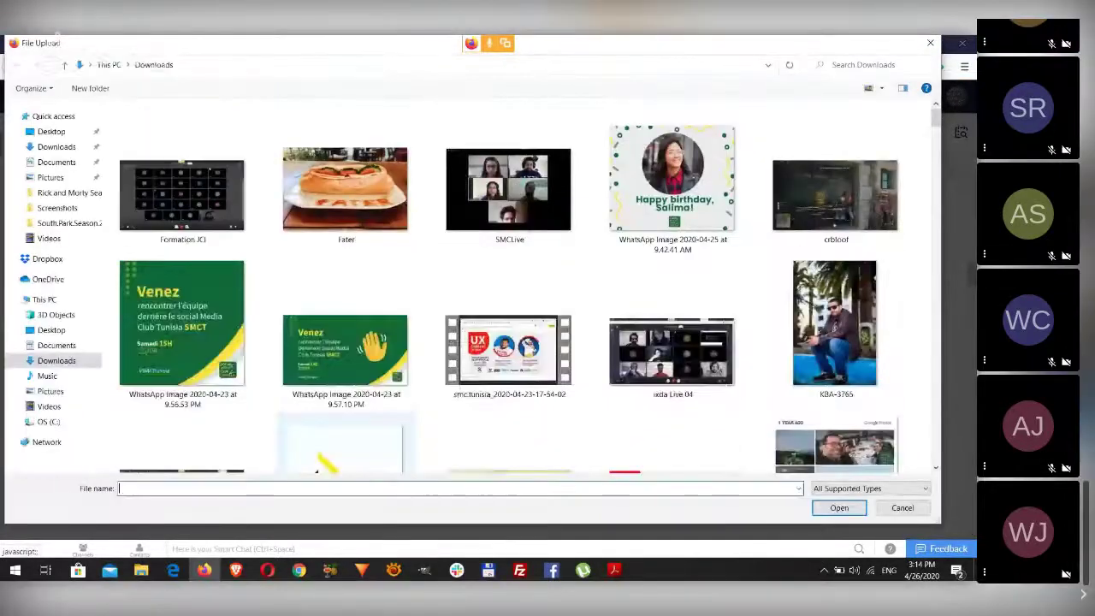
pyautogui.write('crb')
pyautogui.press('BackSpace')
pyautogui.press('BackSpace')
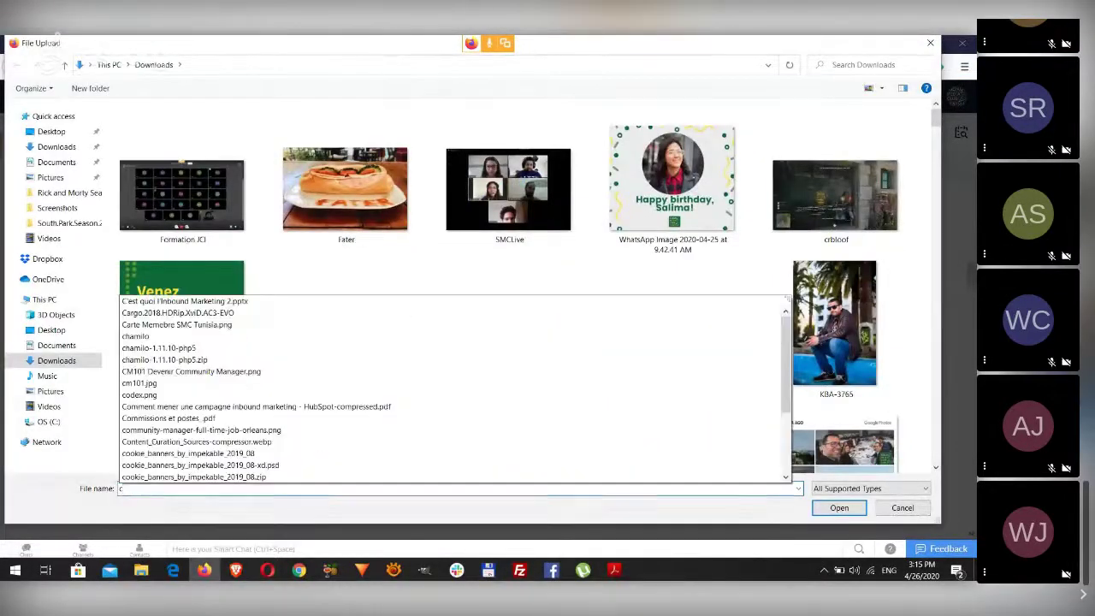
pyautogui.write('arte')
pyautogui.press('Down')
pyautogui.press('Return')
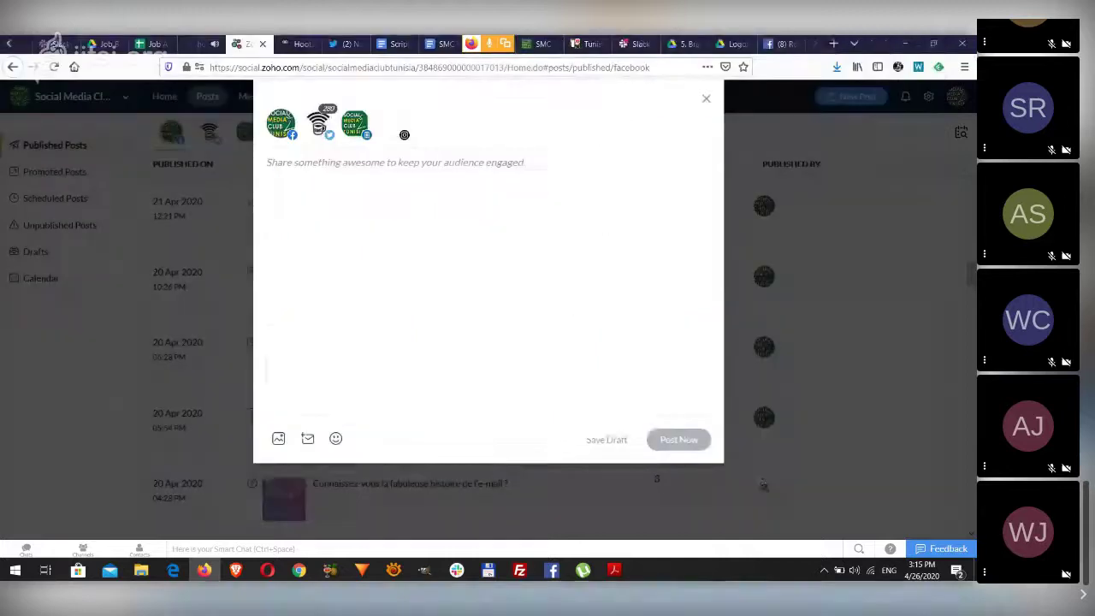
pyautogui.hotkey('ctrl', 'v')
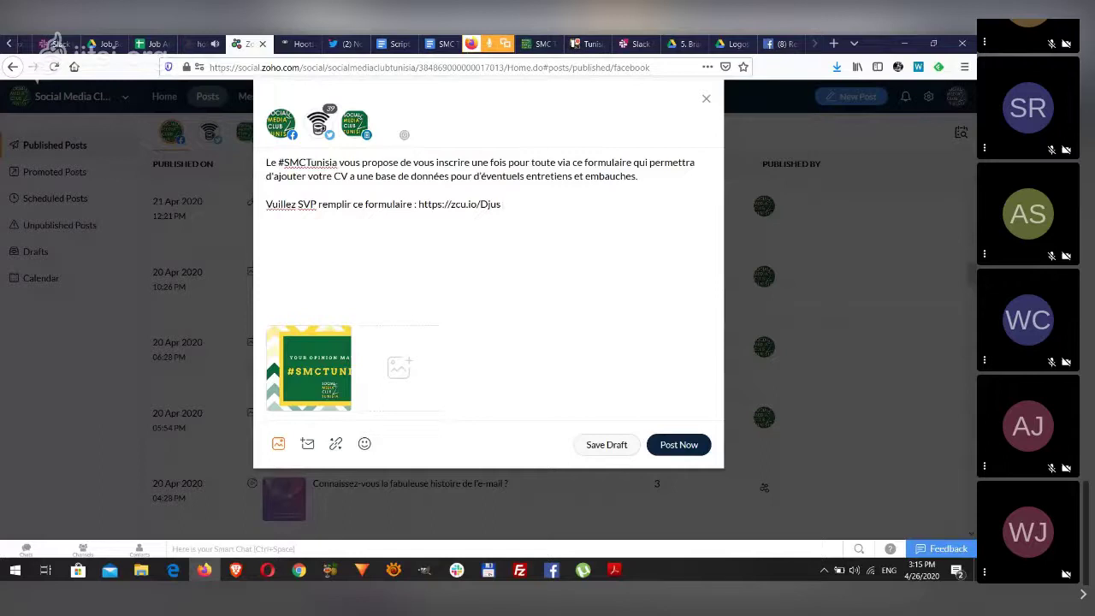
pyautogui.click(678, 444)
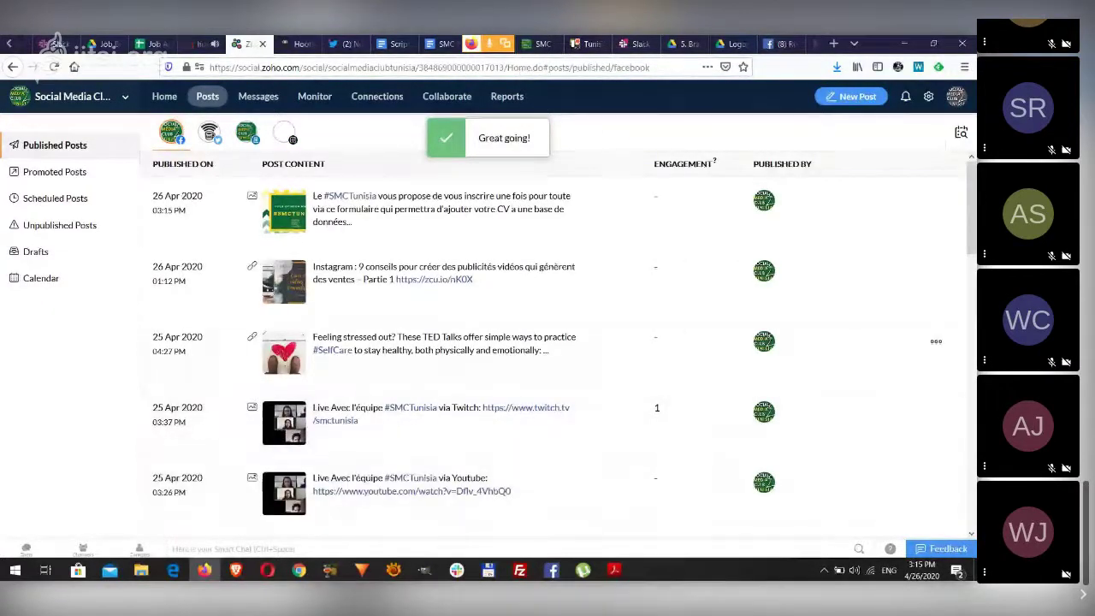
pyautogui.scroll(-7, 565, 355)
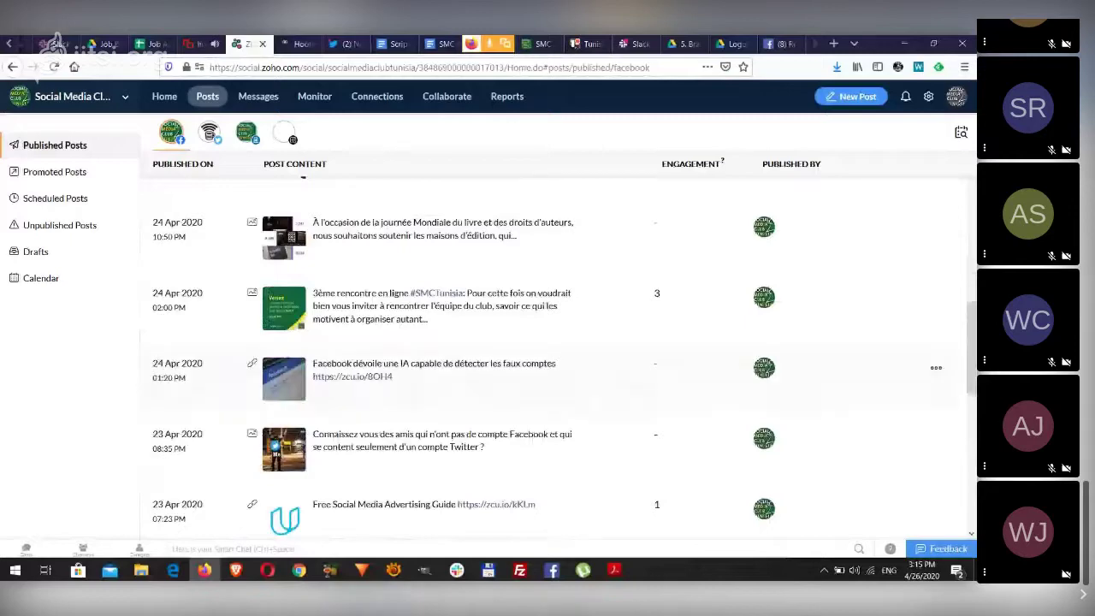
pyautogui.scroll(-3, 565, 355)
pyautogui.scroll(3, 564, 355)
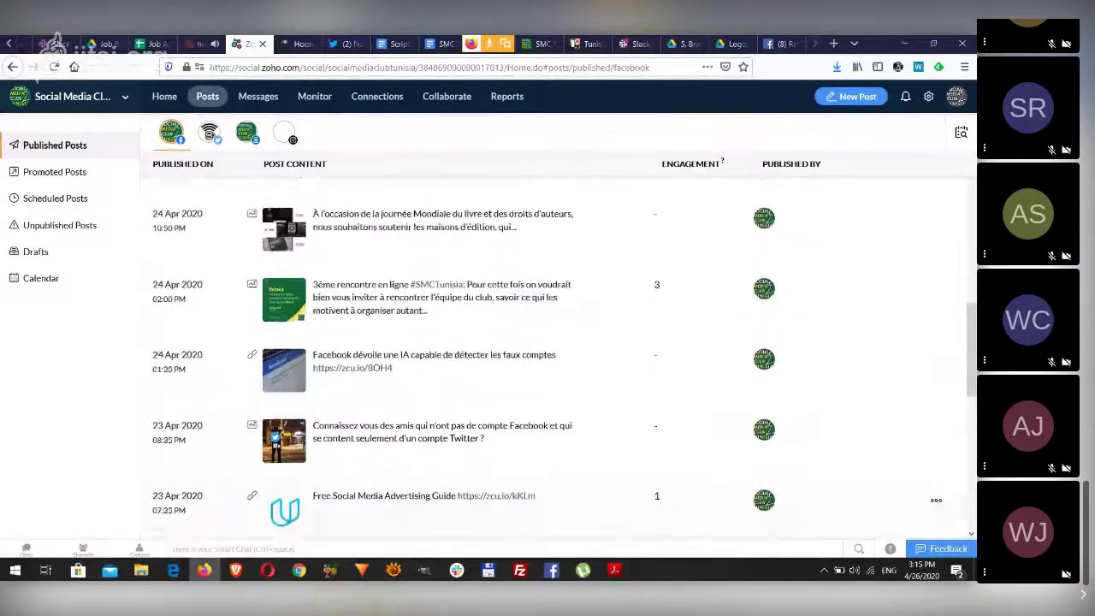
pyautogui.click(428, 299)
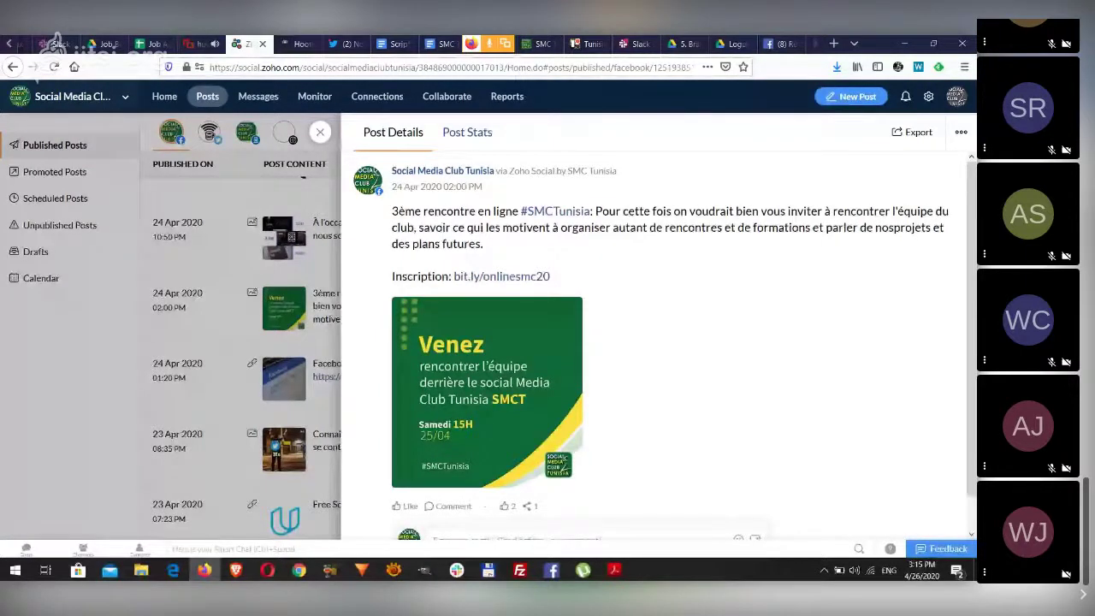
pyautogui.press('Escape')
pyautogui.scroll(-7, 373, 200)
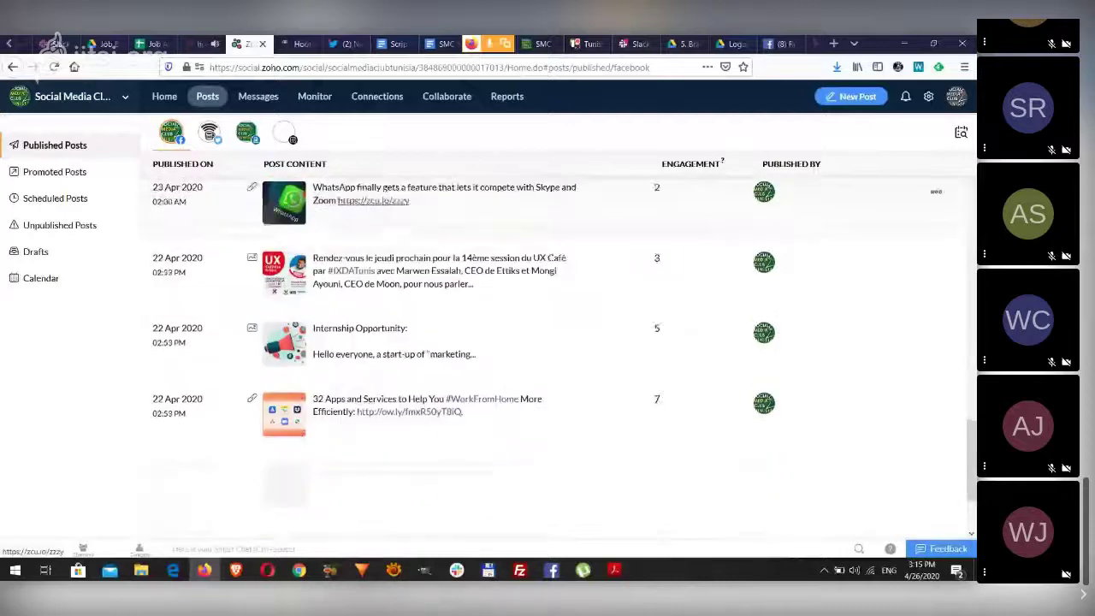
pyautogui.scroll(-2, 373, 201)
pyautogui.scroll(4, 373, 200)
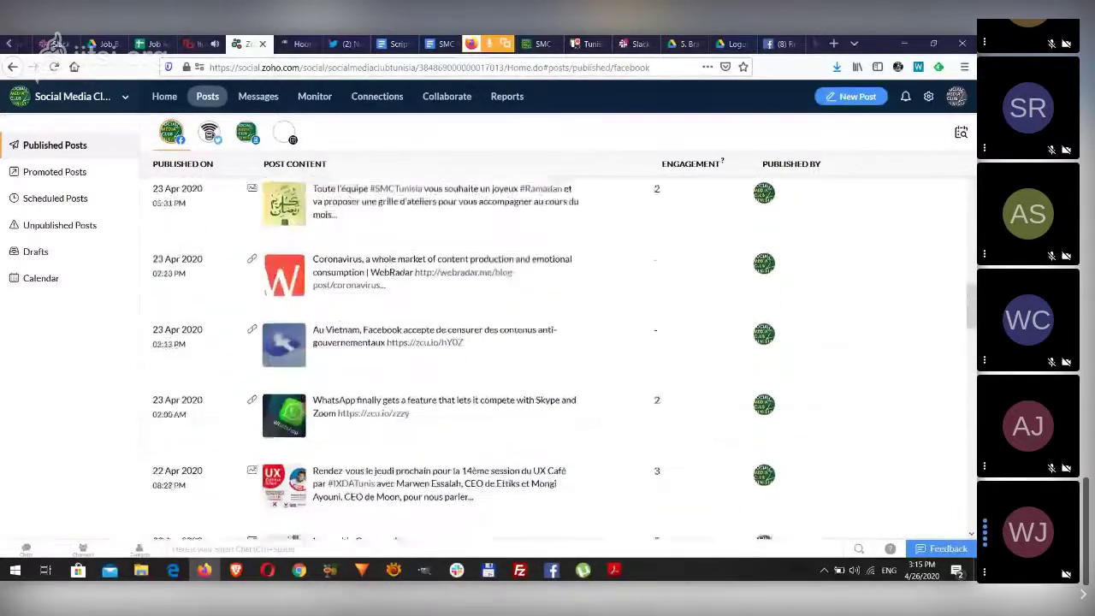
pyautogui.scroll(5, 372, 200)
pyautogui.click(436, 390)
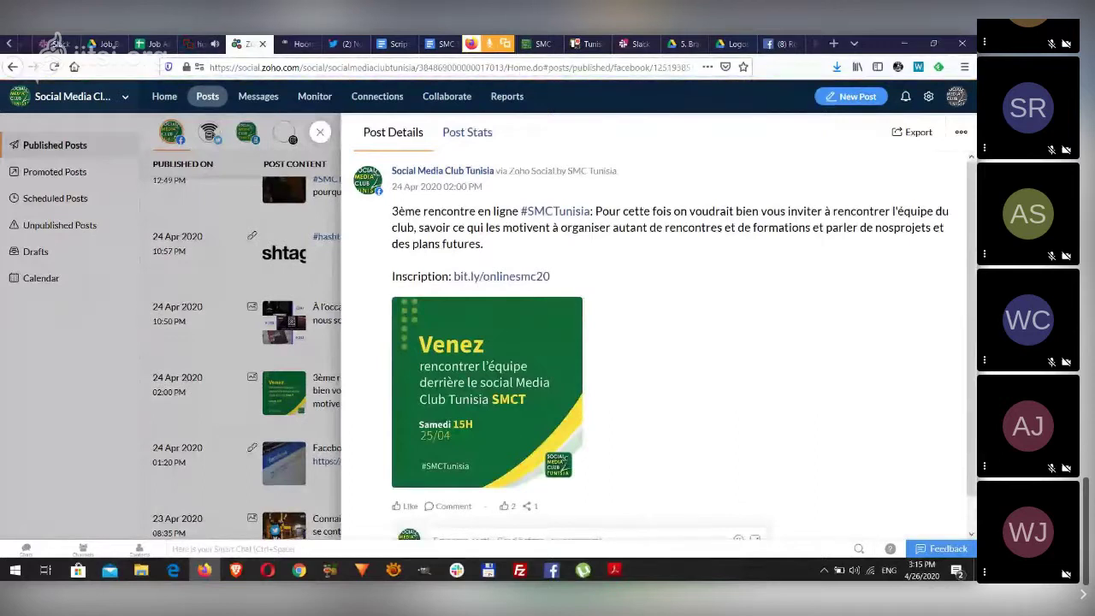
pyautogui.moveTo(550, 276); pyautogui.dragTo(391, 210)
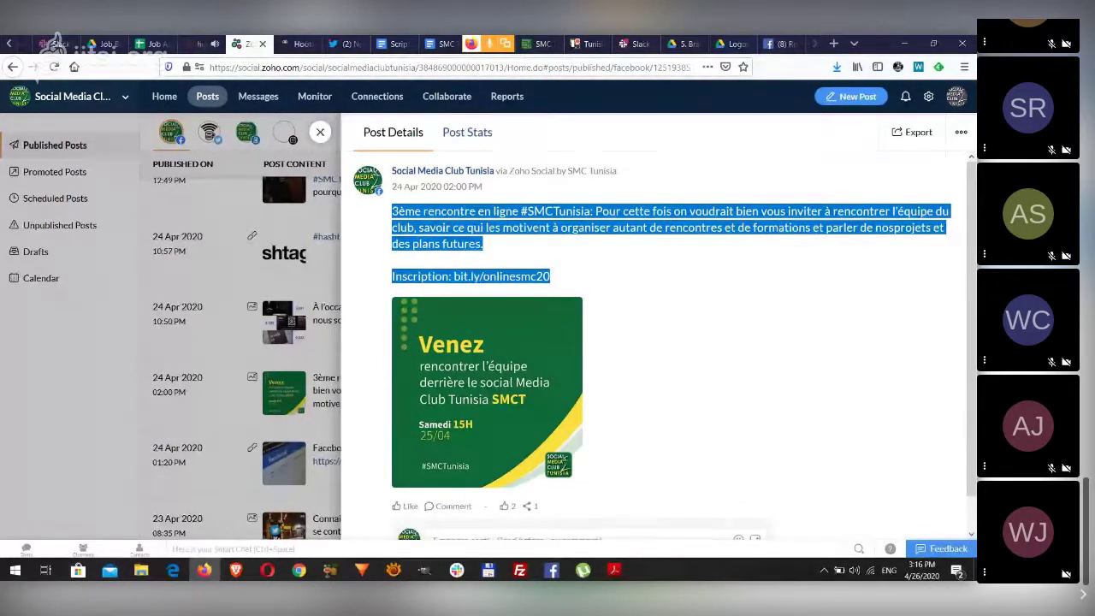
pyautogui.click(320, 131)
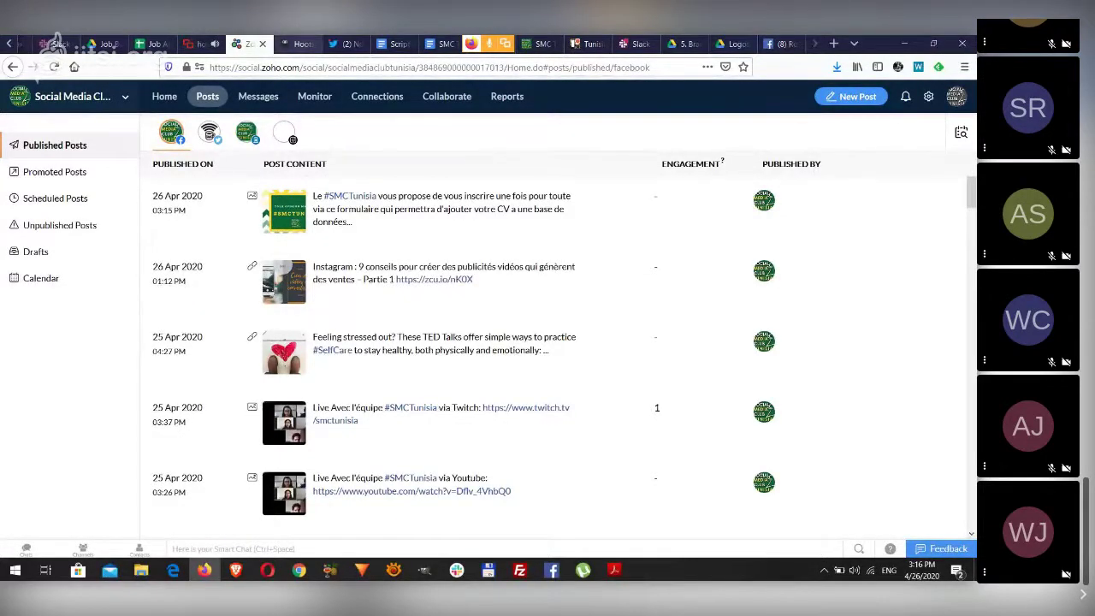
pyautogui.hotkey('ctrl', 'Tab')
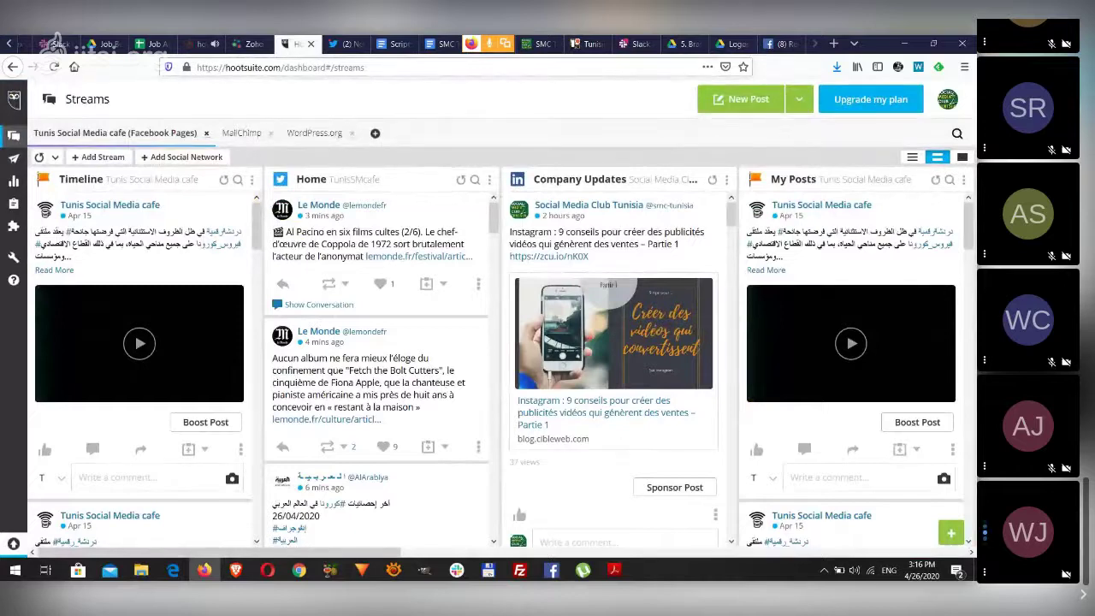
pyautogui.hotkey('ctrl', 'l')
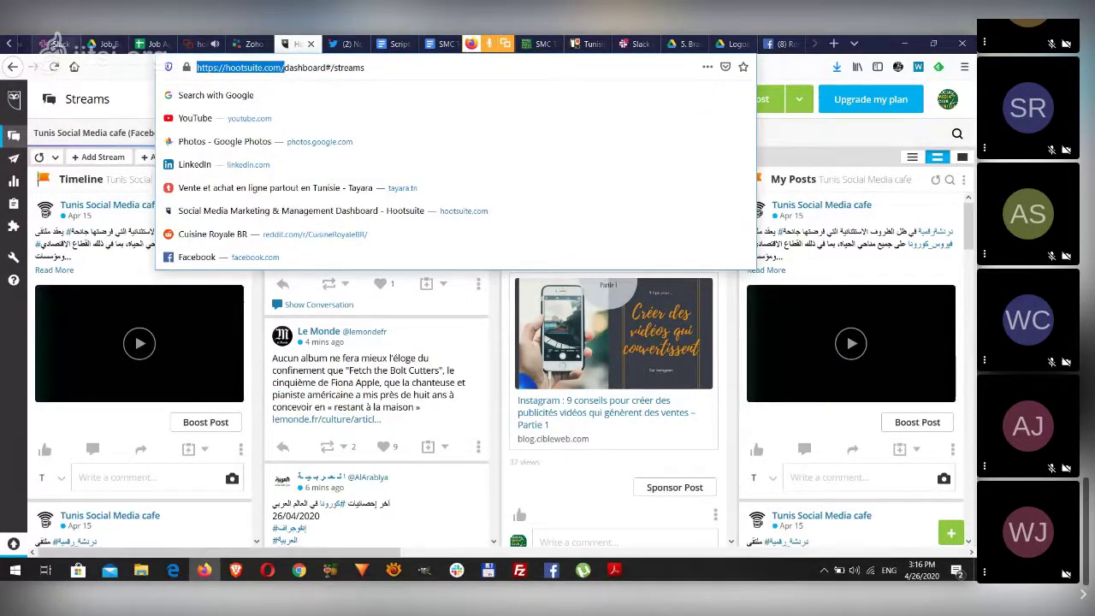
pyautogui.hotkey('ctrl', 'shift', 'Tab')
pyautogui.hotkey('ctrl', 'shift', 'Tab')
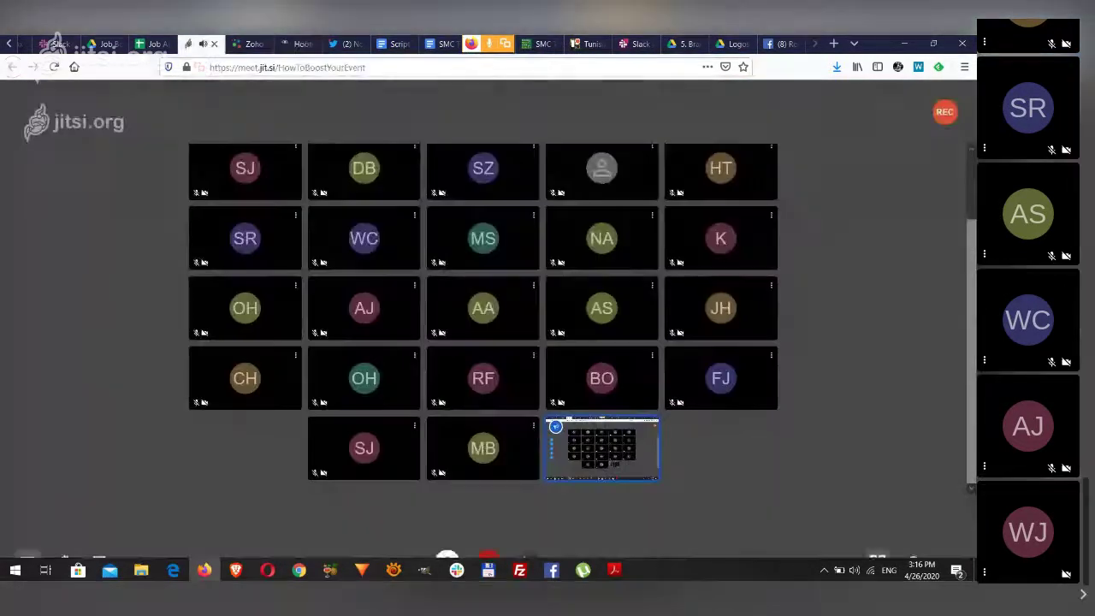
pyautogui.press('c')
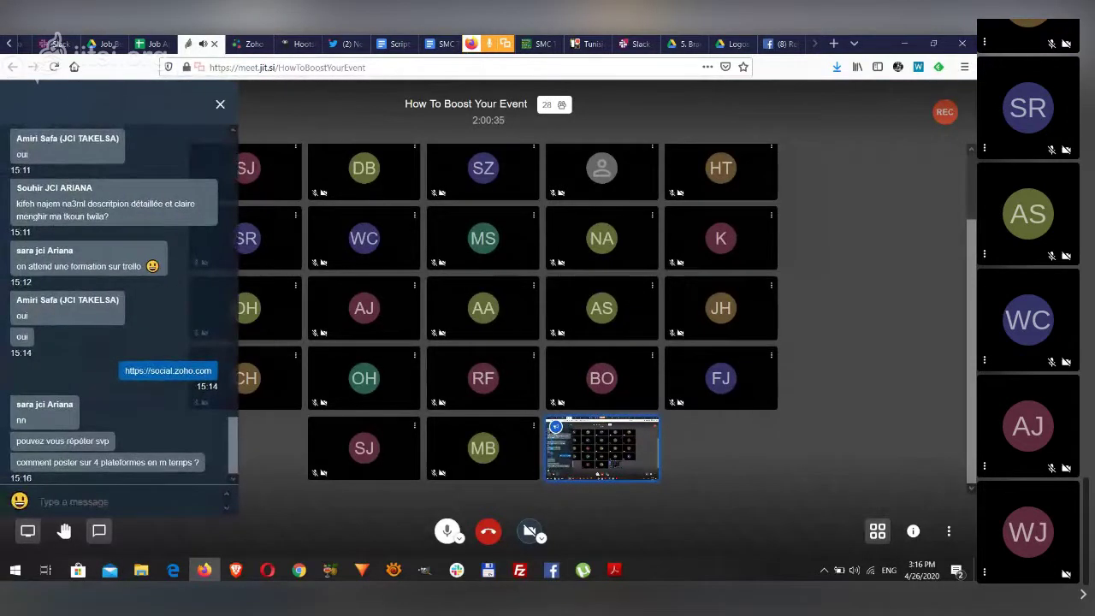
pyautogui.press('Return')
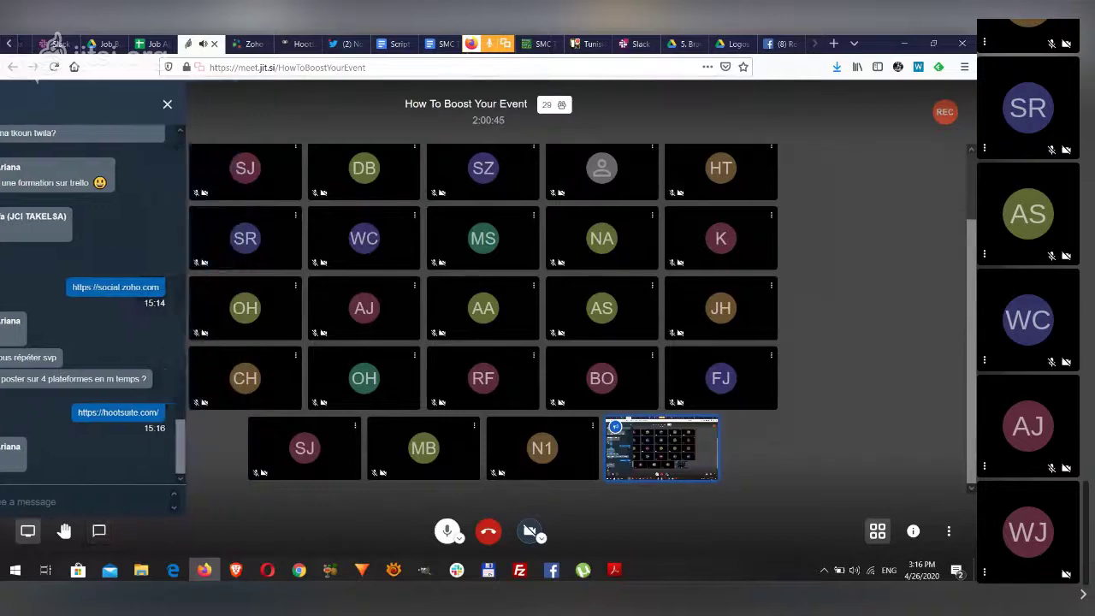
pyautogui.hotkey('ctrl', 'Tab')
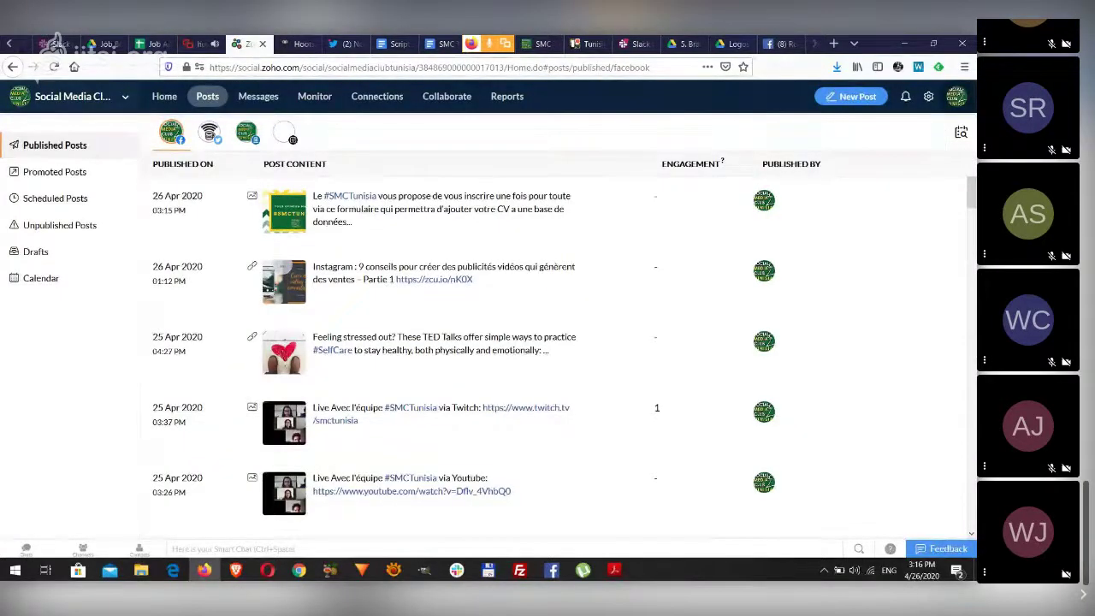
# Step: Open Zoho Social's settings and view the list of connected social channels
pyautogui.click(957, 96)
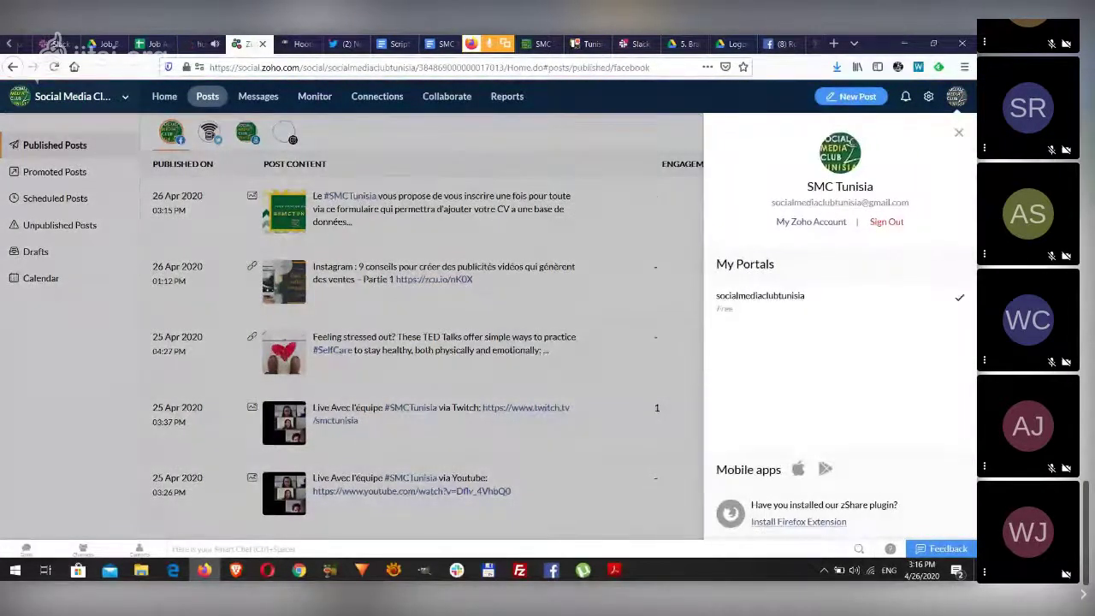
pyautogui.click(928, 95)
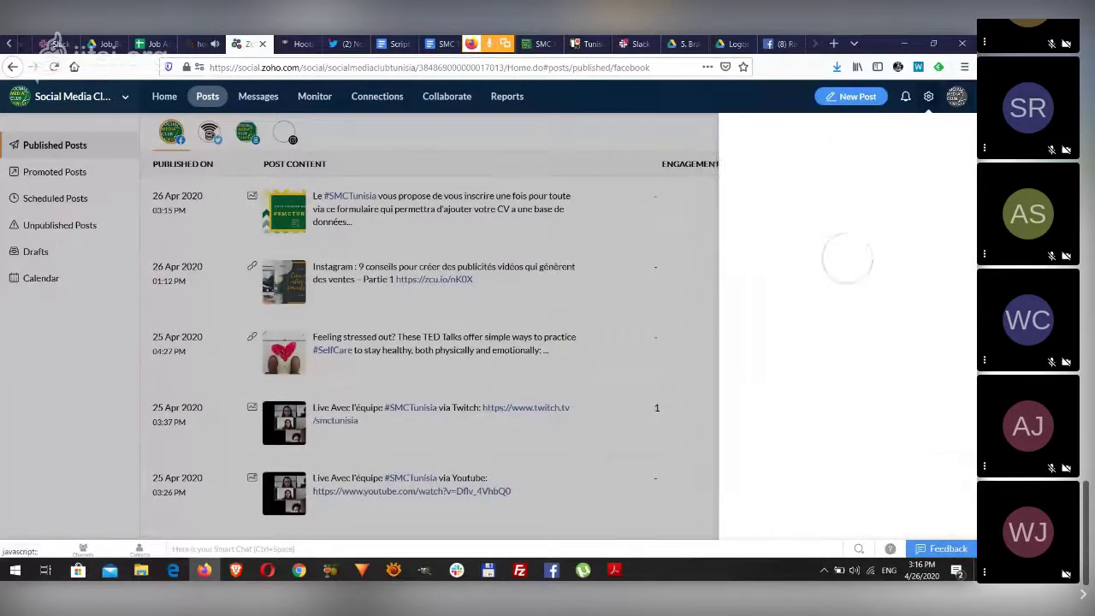
pyautogui.click(835, 196)
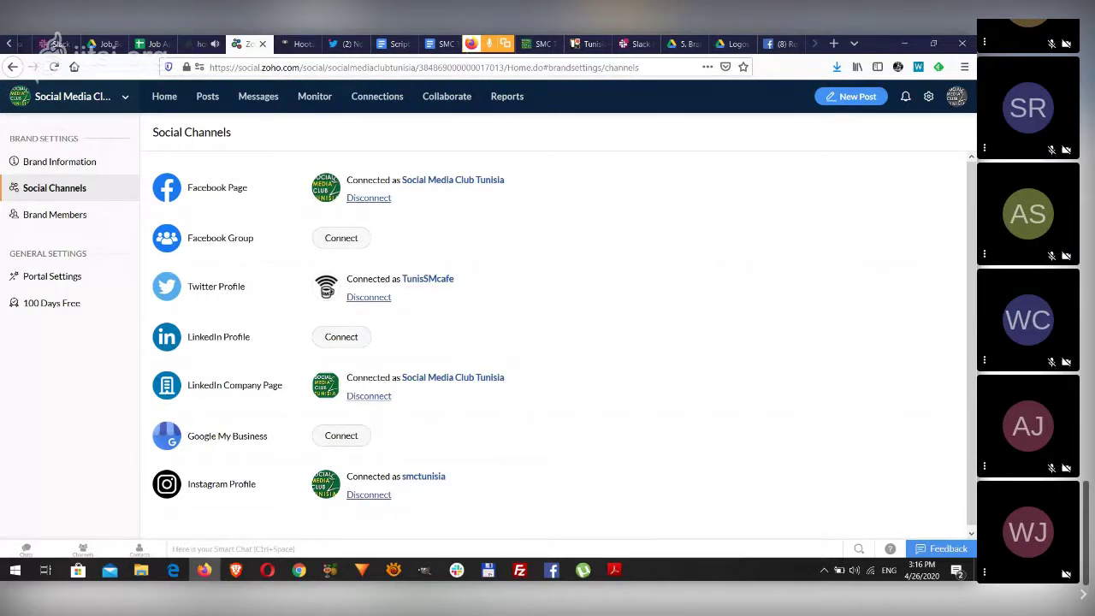
# Step: Go back to the Brand Health home dashboard, glance at the meeting, then switch to Hootsuite streams
pyautogui.hotkey('alt', 'Left')
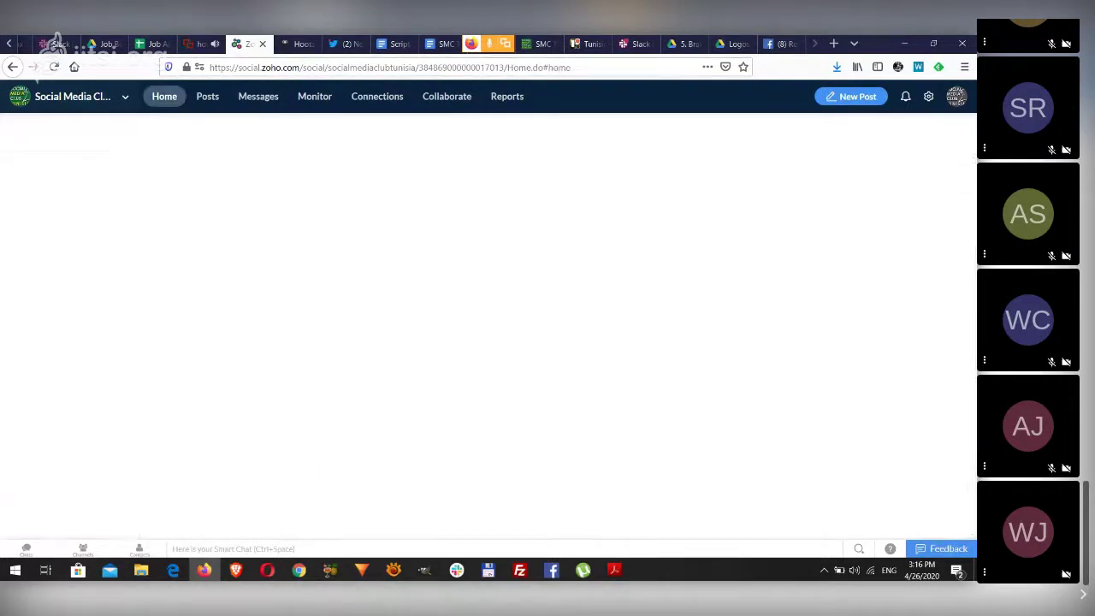
pyautogui.hotkey('ctrl', 'pageup')
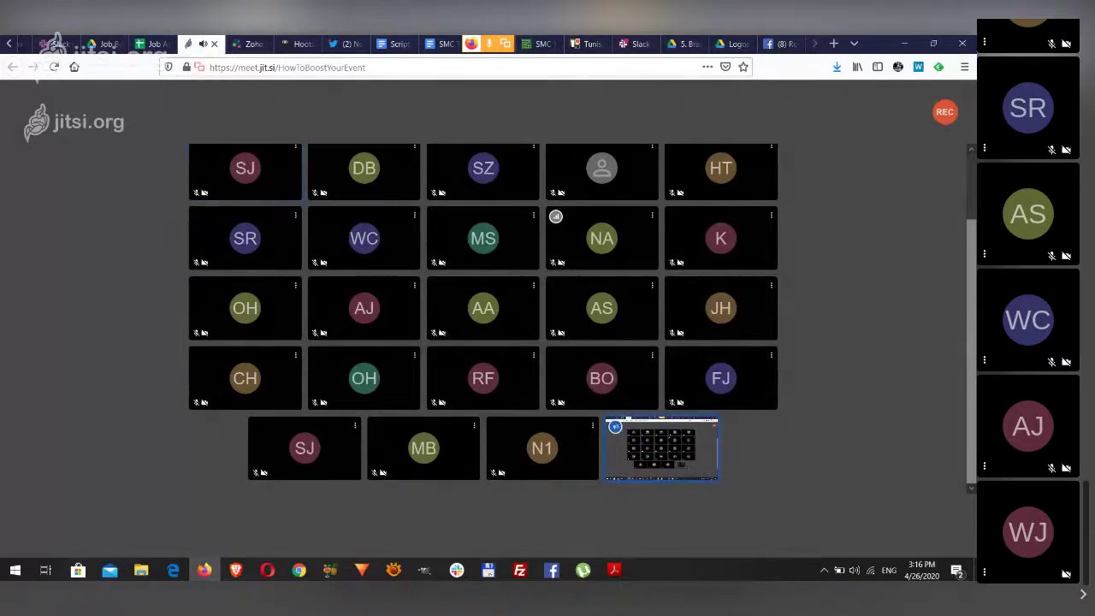
pyautogui.hotkey('ctrl', 'pagedown')
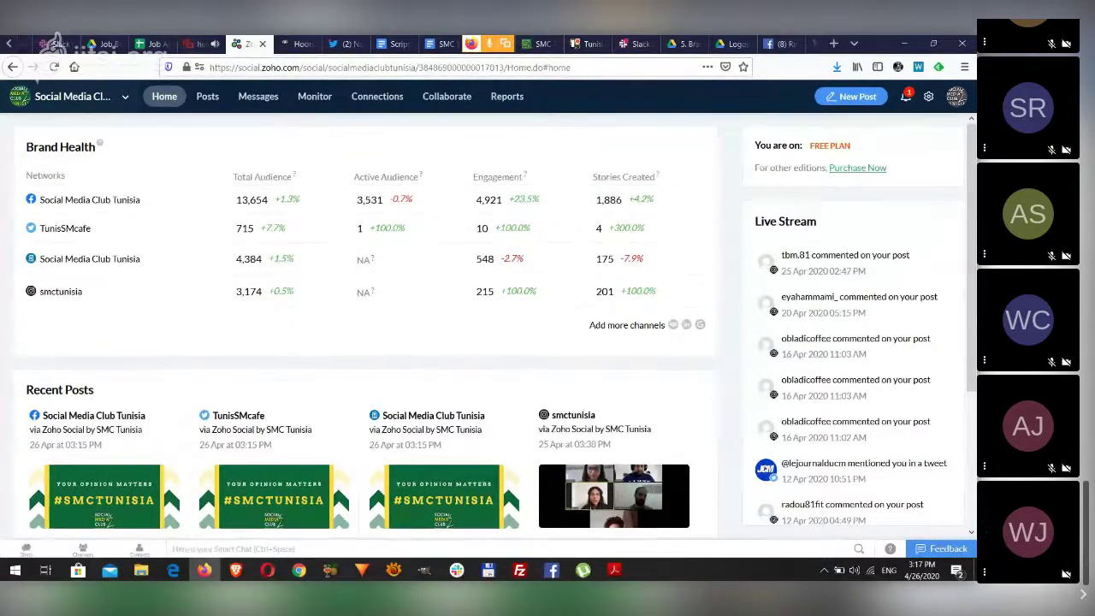
pyautogui.click(299, 43)
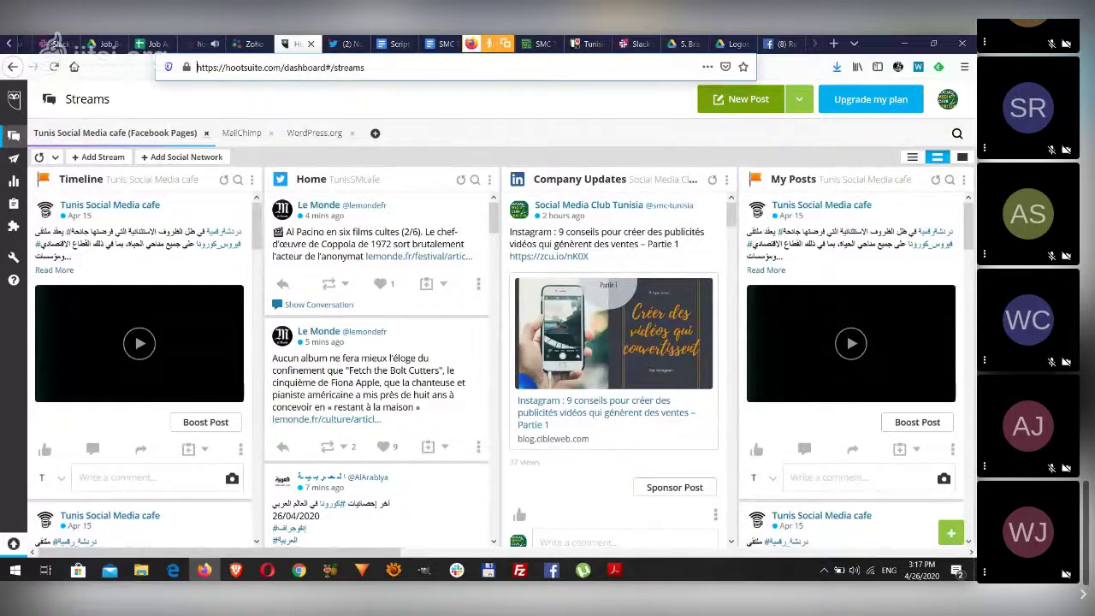
# Step: Open a new Hootsuite post and tick Social Media Club Tunisia, Tunis Social Media cafe and TunisSMcafe
pyautogui.click(741, 100)
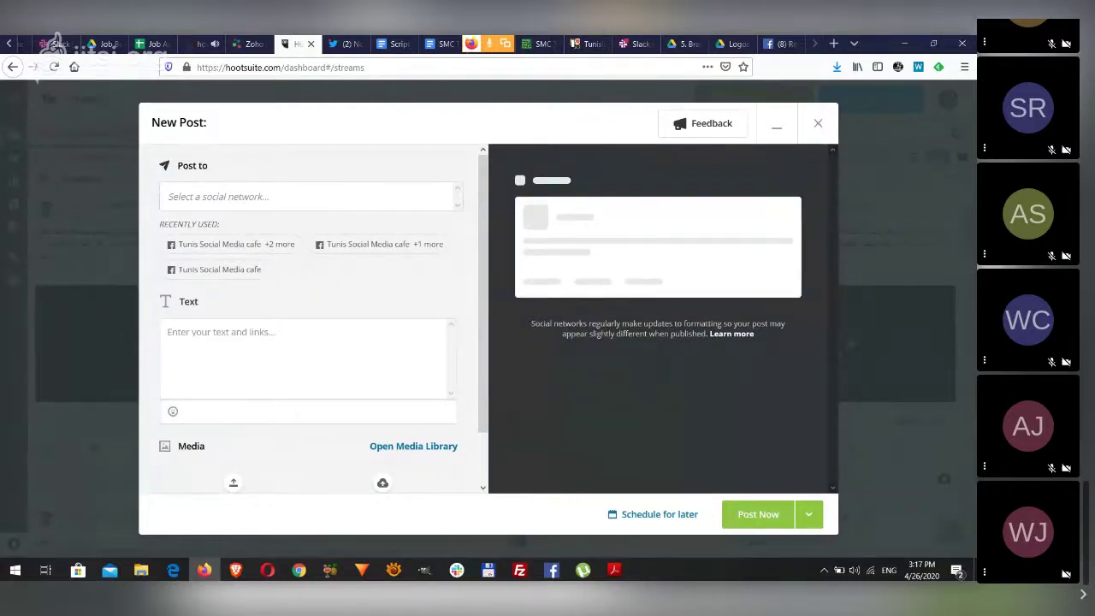
pyautogui.click(308, 196)
pyautogui.click(302, 261)
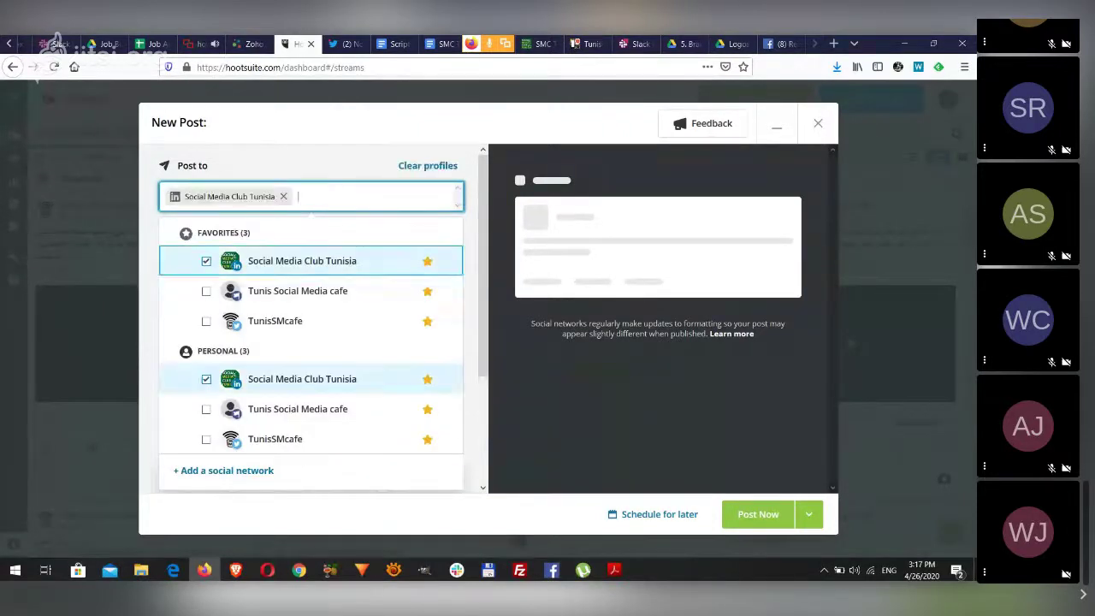
pyautogui.click(298, 291)
pyautogui.click(275, 343)
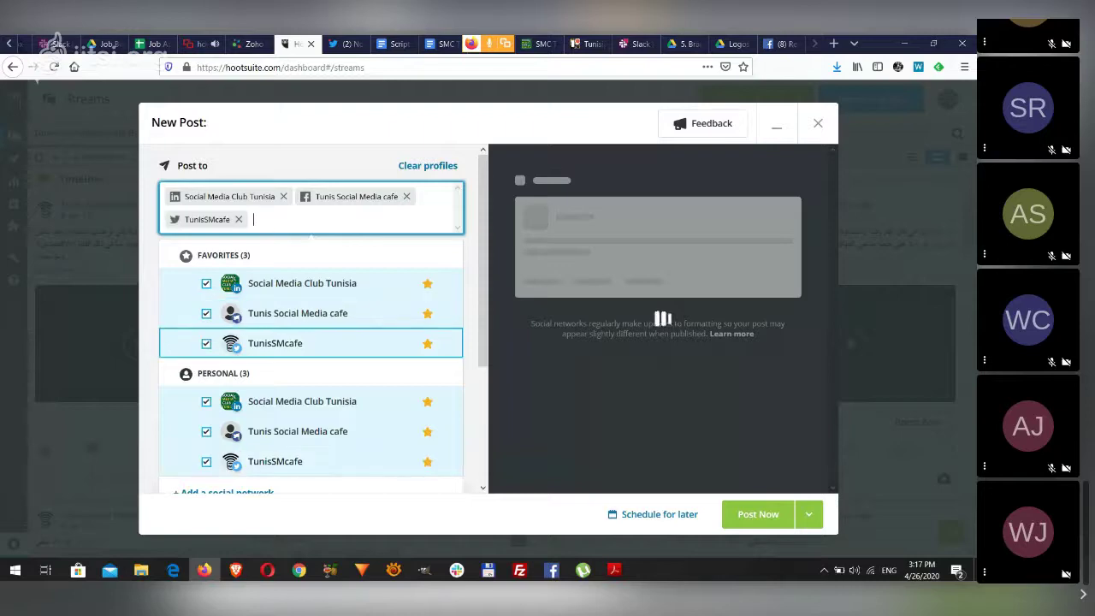
pyautogui.press('Escape')
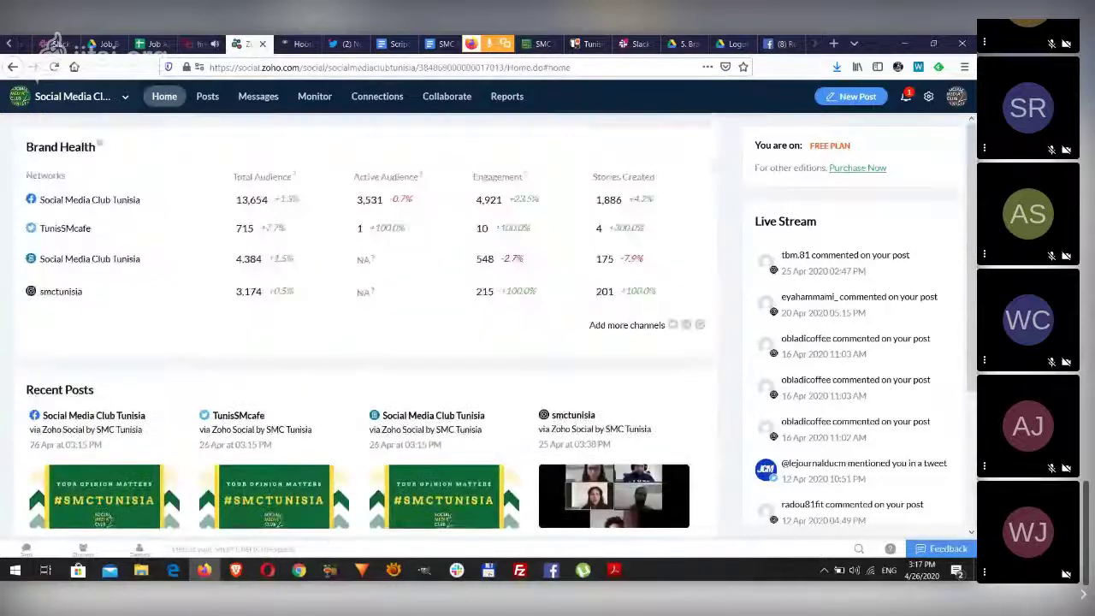
# Step: Copy the 24 Apr 3ème rencontre en ligne post text from Published Posts, then return to Hootsuite
pyautogui.click(207, 95)
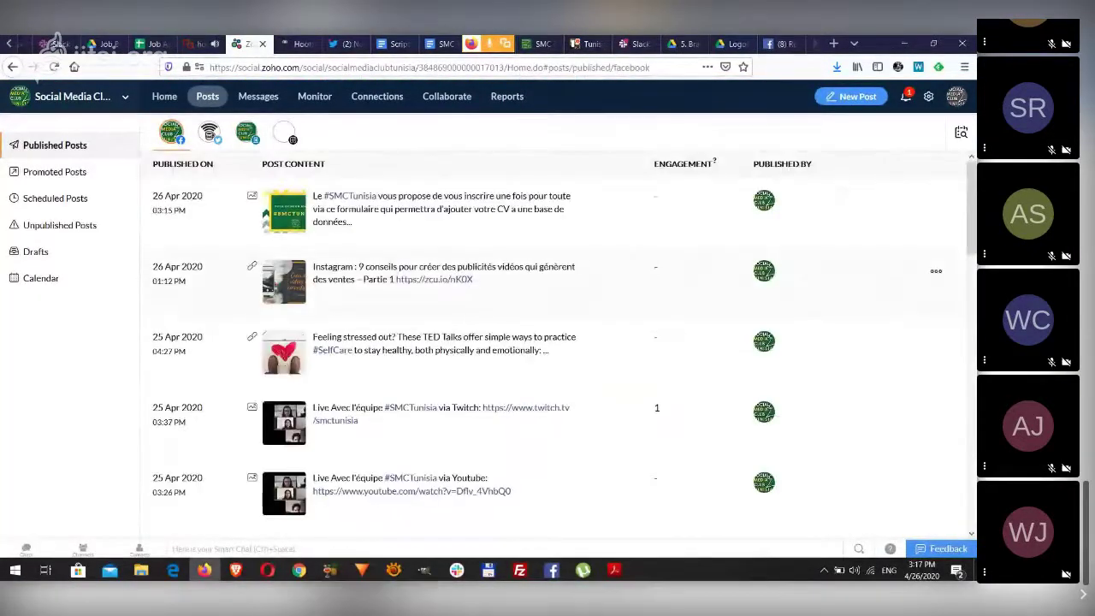
pyautogui.scroll(-5, 558, 351)
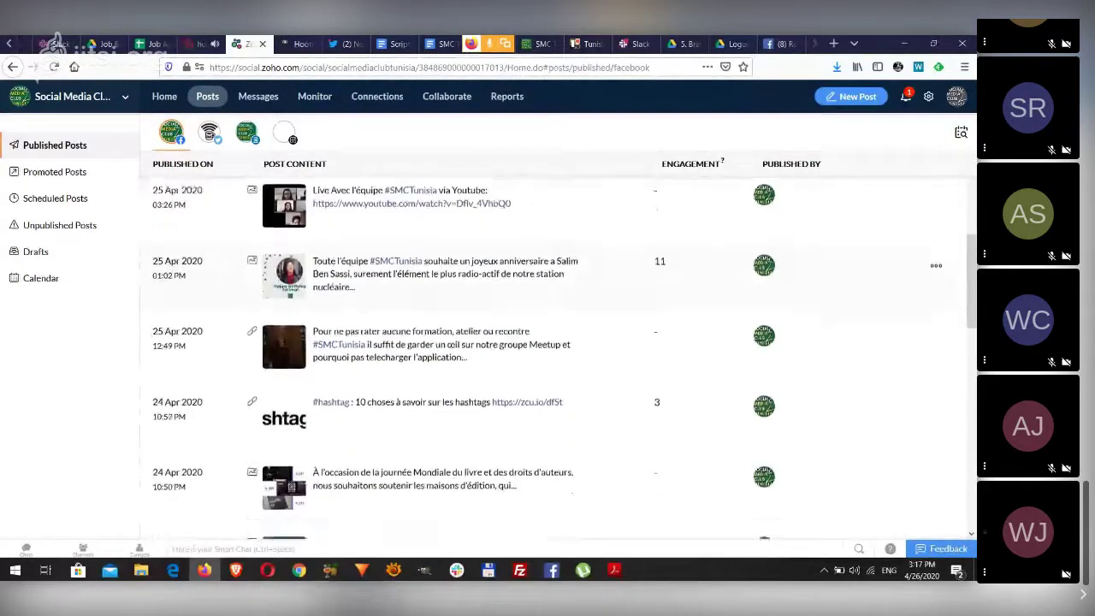
pyautogui.click(445, 372)
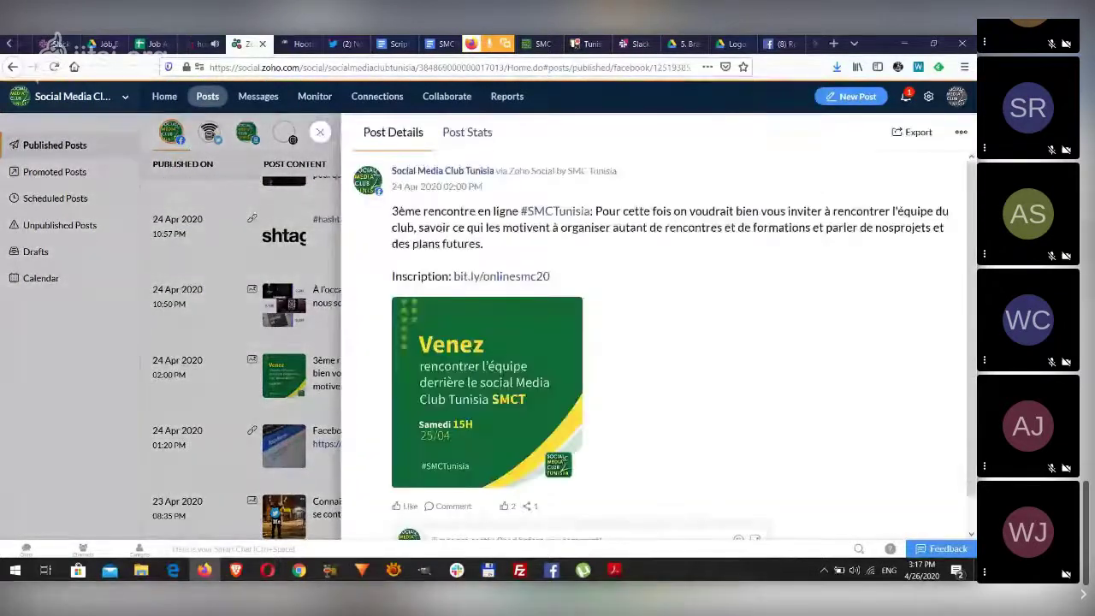
pyautogui.moveTo(550, 276); pyautogui.dragTo(391, 210)
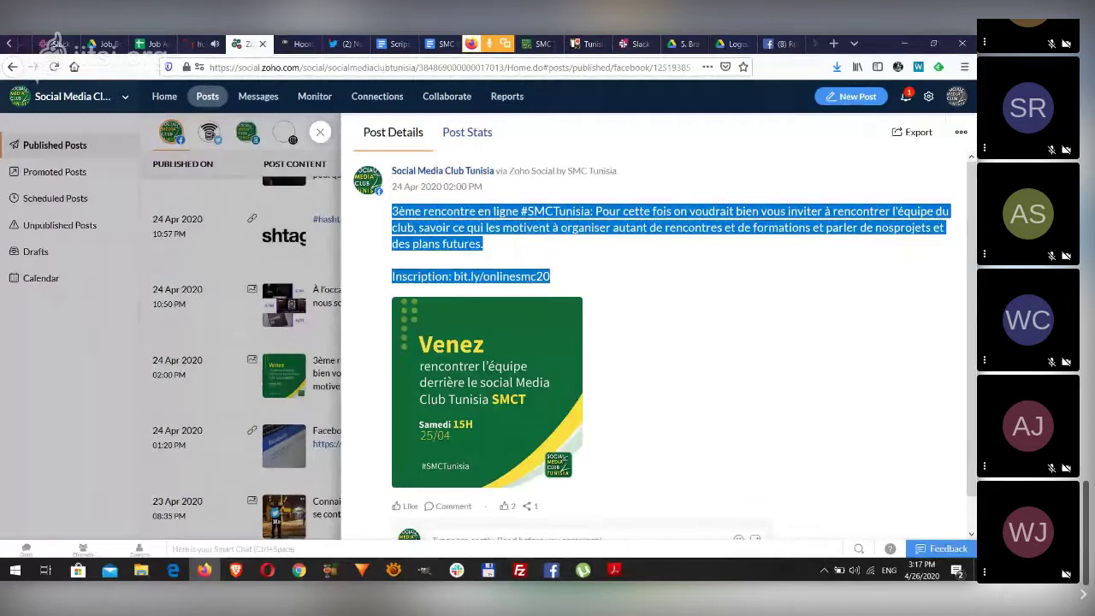
pyautogui.click(320, 132)
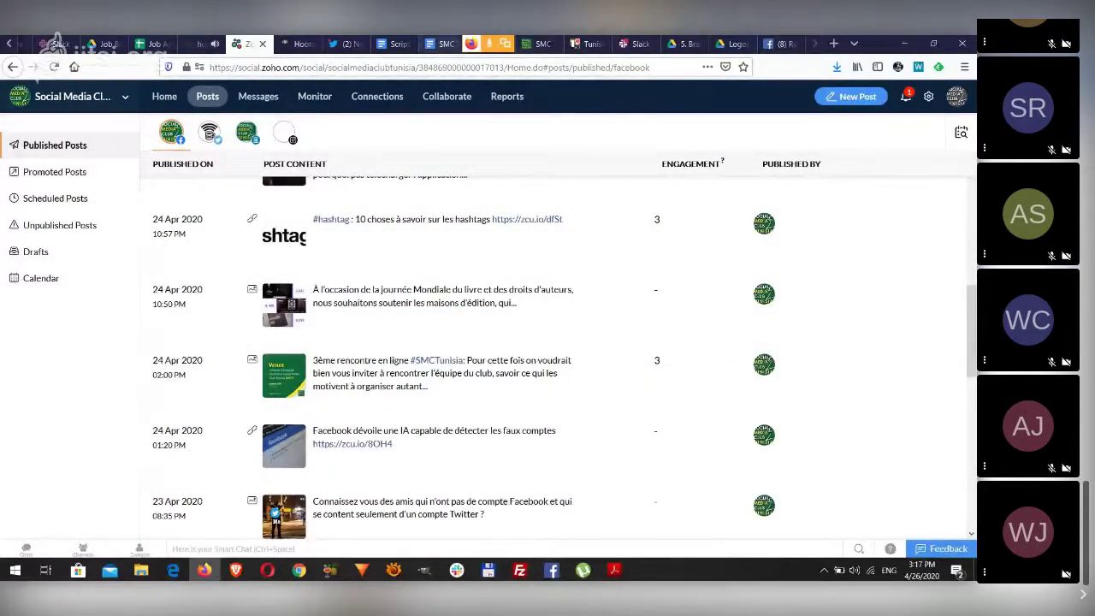
pyautogui.click(301, 44)
# Step: Paste the 3ème rencontre text and attach the Venez WhatsApp announcement image to the post
pyautogui.click(171, 354)
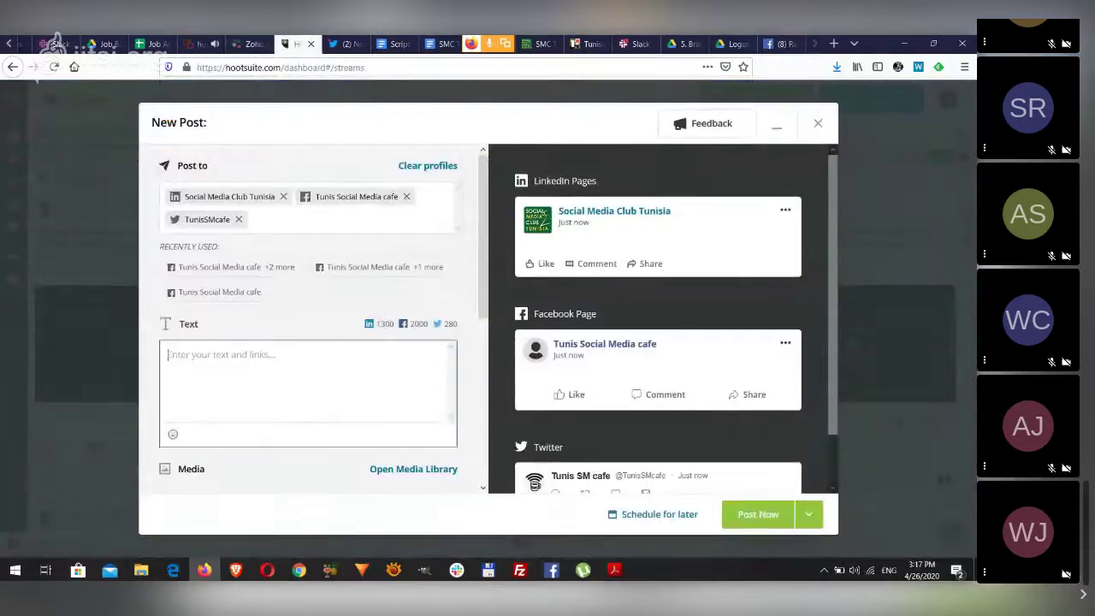
pyautogui.hotkey('ctrl', 'v')
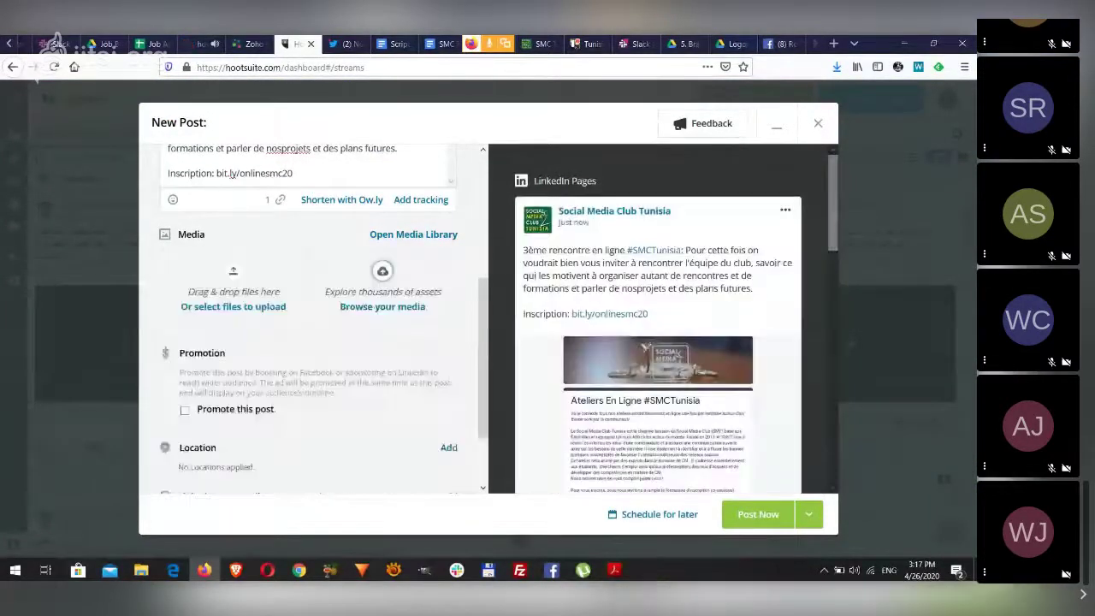
pyautogui.click(232, 306)
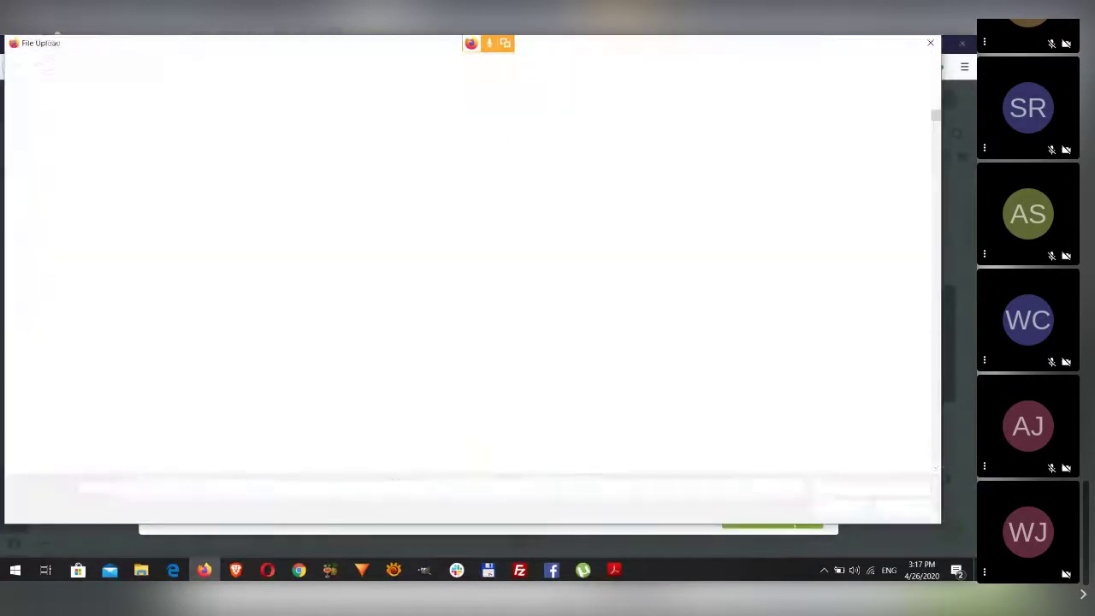
pyautogui.doubleClick(671, 323)
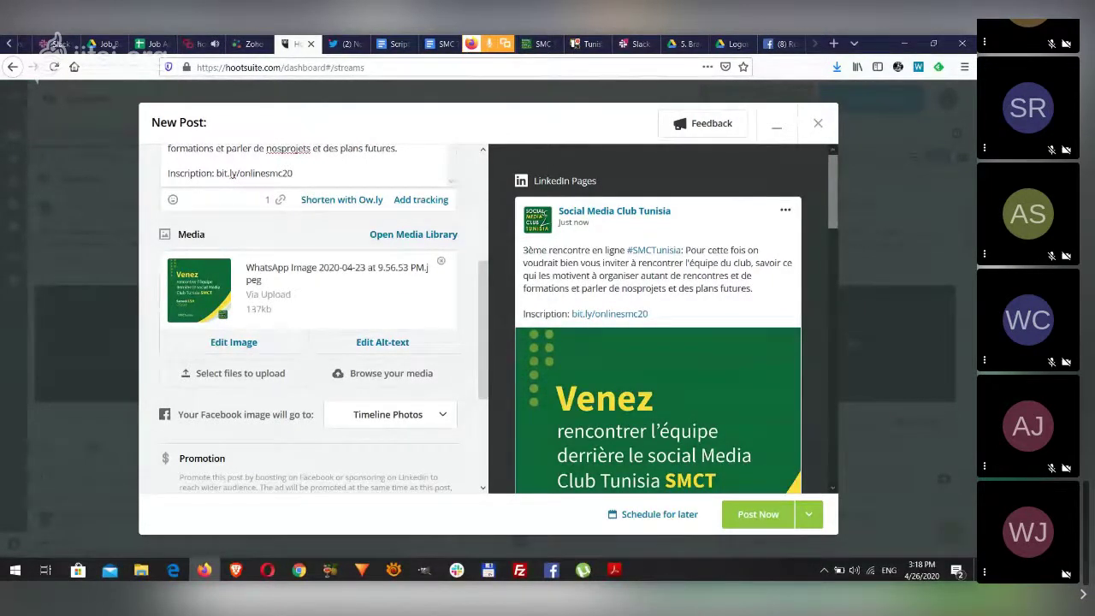
# Step: Review the network previews and the Post Now options, then close the composer
pyautogui.scroll(-10, 658, 319)
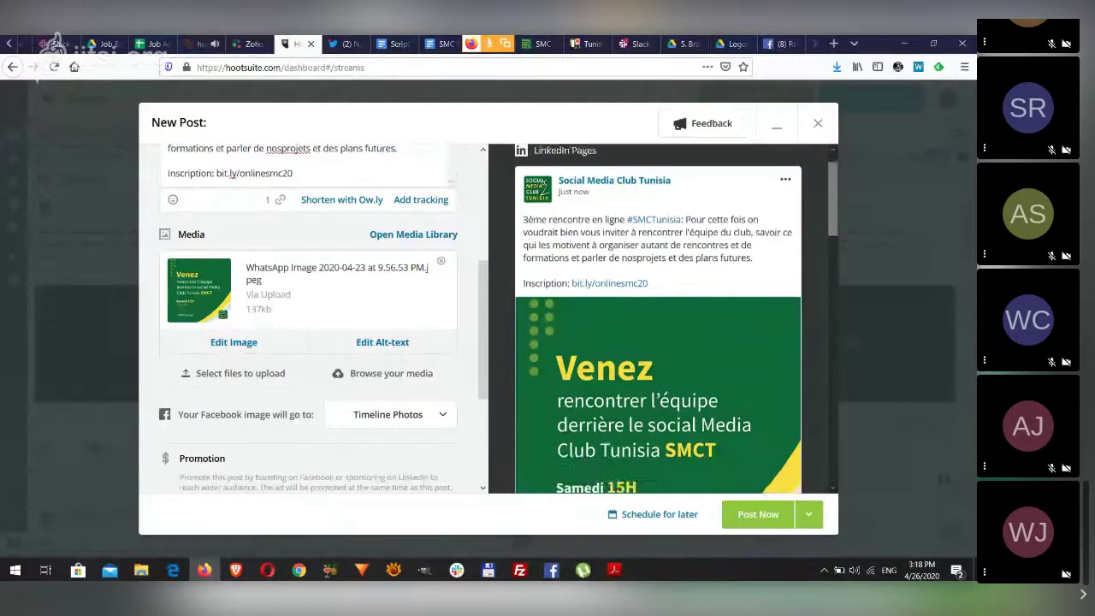
pyautogui.scroll(2, 658, 319)
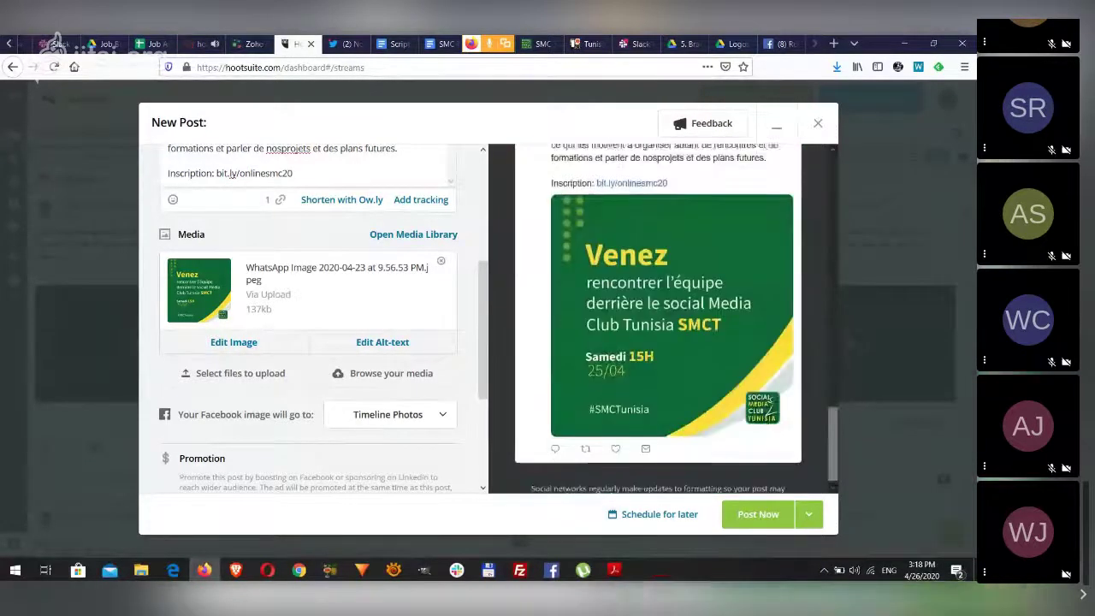
pyautogui.scroll(8, 658, 319)
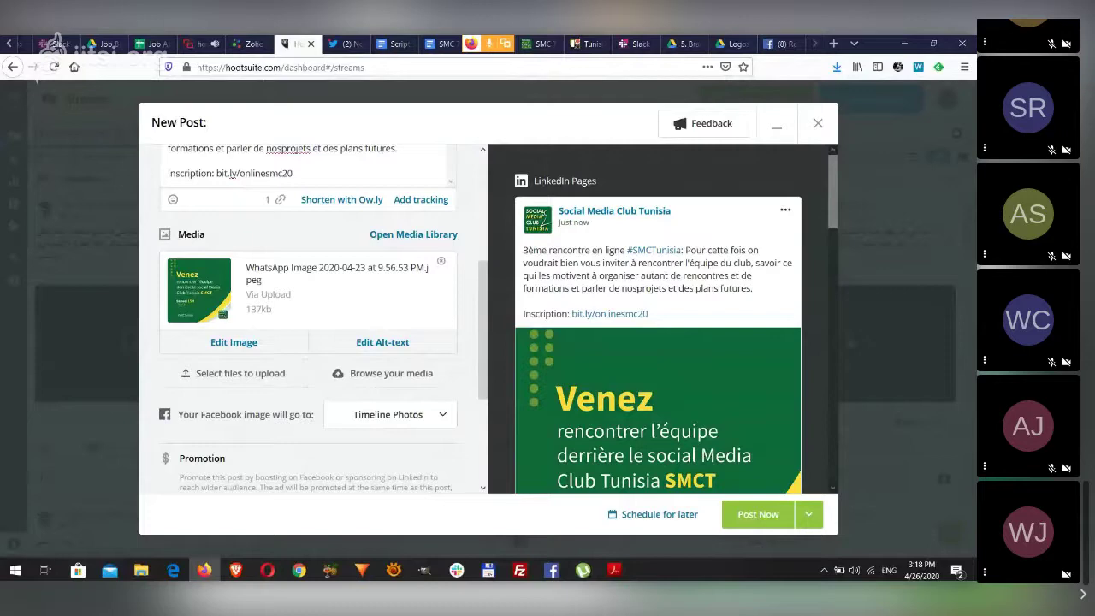
pyautogui.scroll(-8, 658, 320)
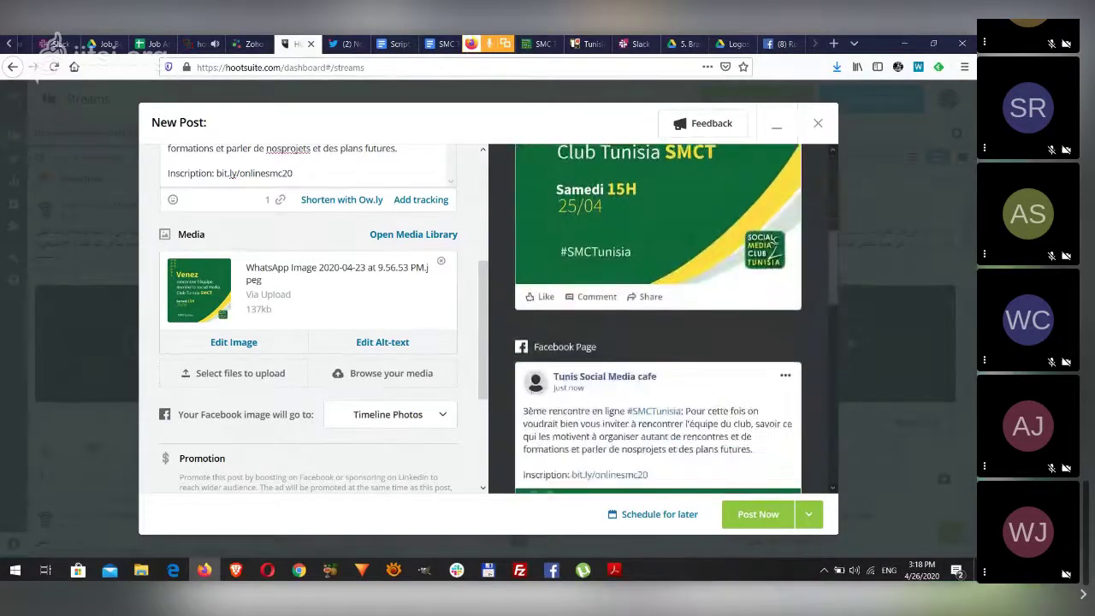
pyautogui.scroll(8, 658, 319)
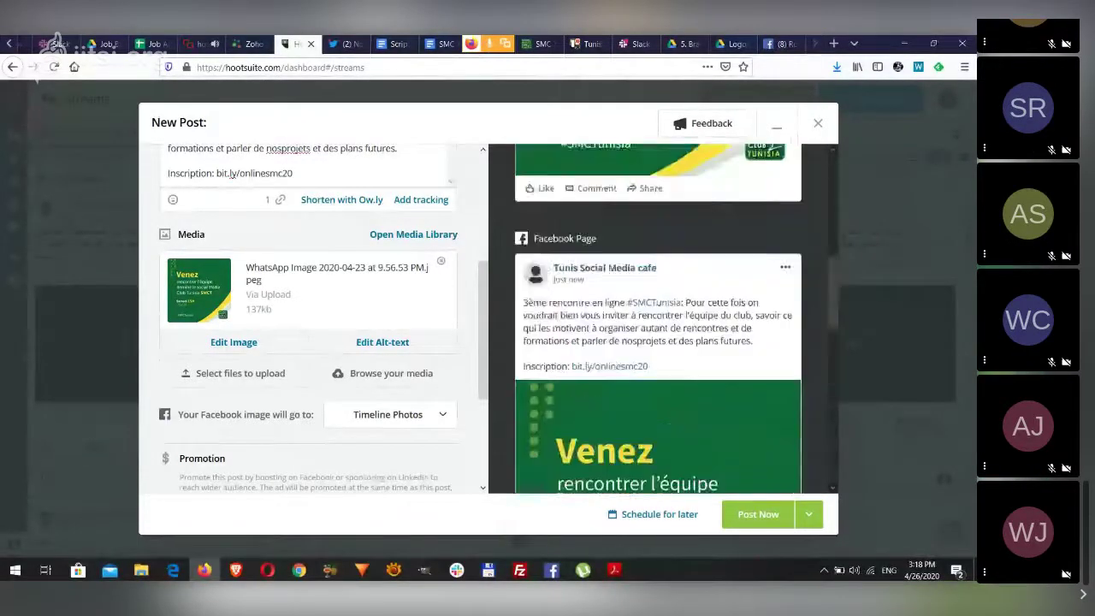
pyautogui.scroll(-10, 658, 319)
pyautogui.scroll(10, 658, 319)
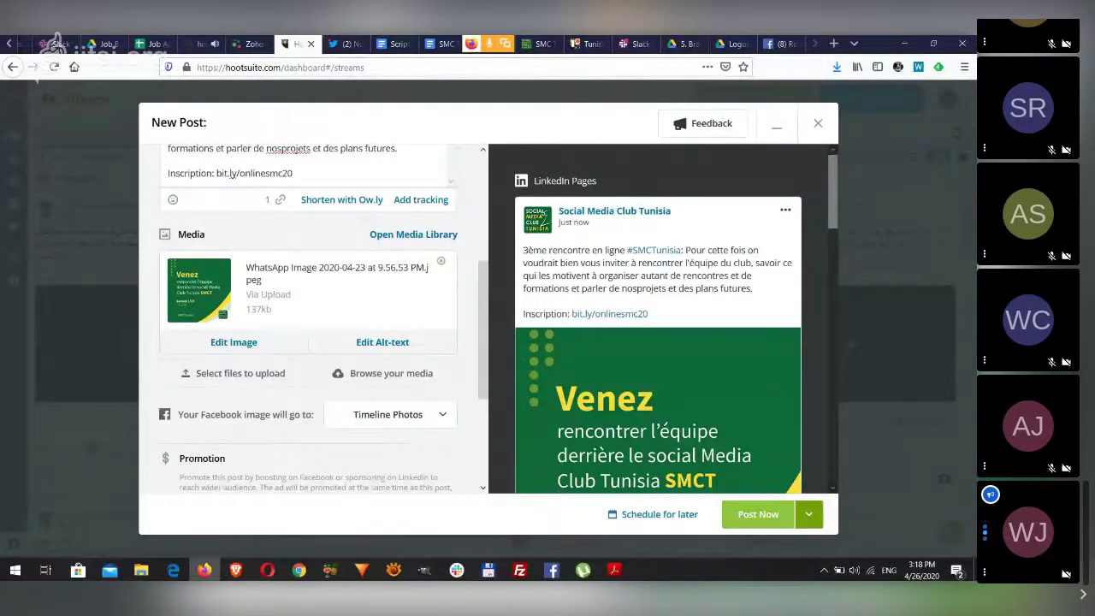
pyautogui.click(808, 514)
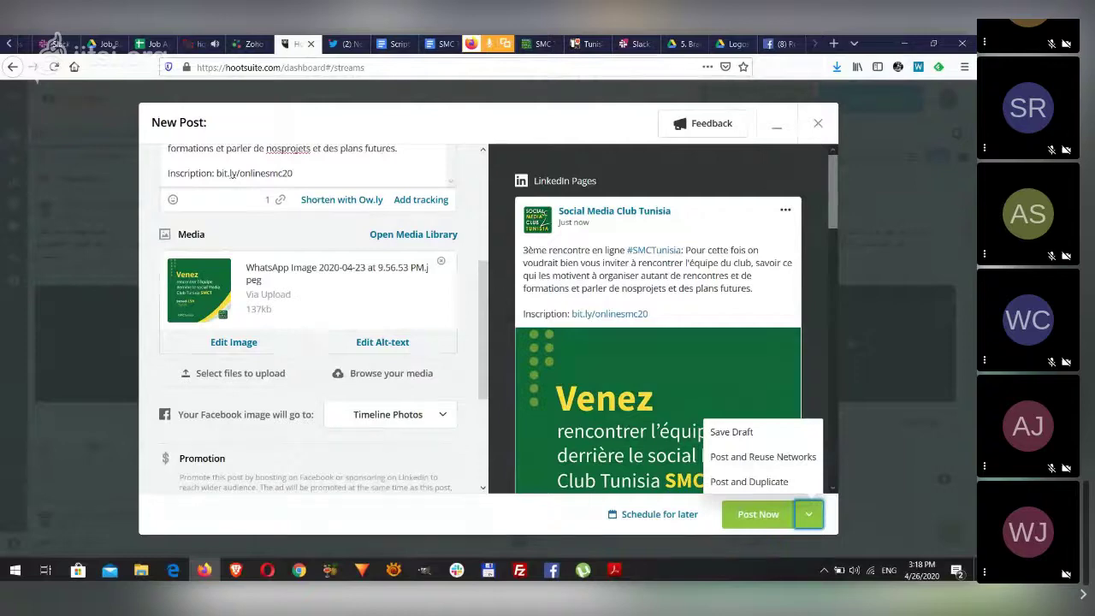
pyautogui.press('Escape')
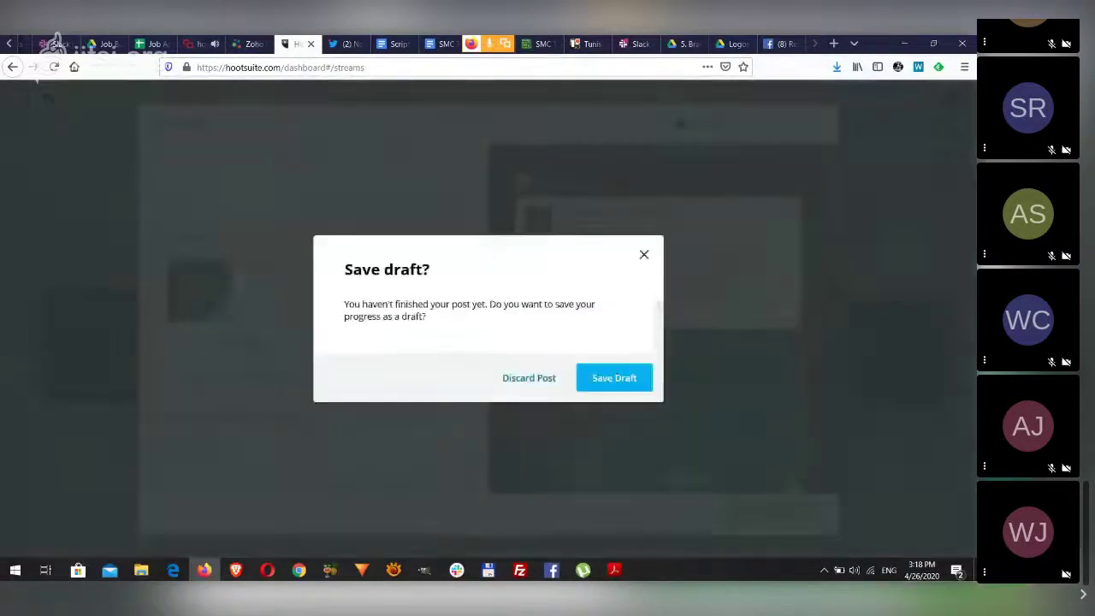
# Step: Dismiss the save-draft prompt and open the Publisher Planner
pyautogui.click(528, 376)
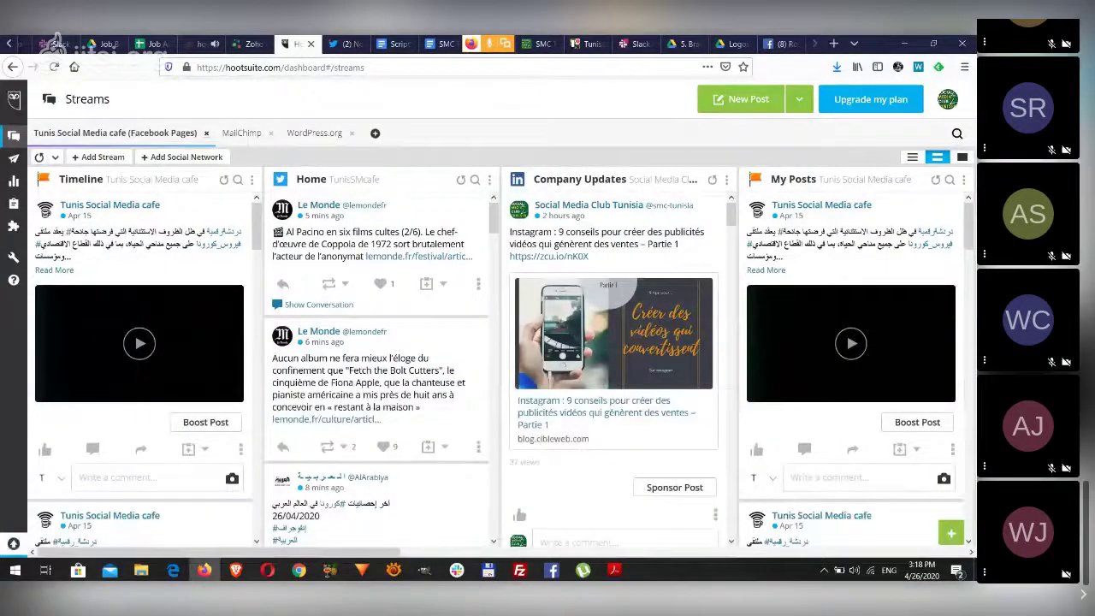
pyautogui.moveTo(14, 159)
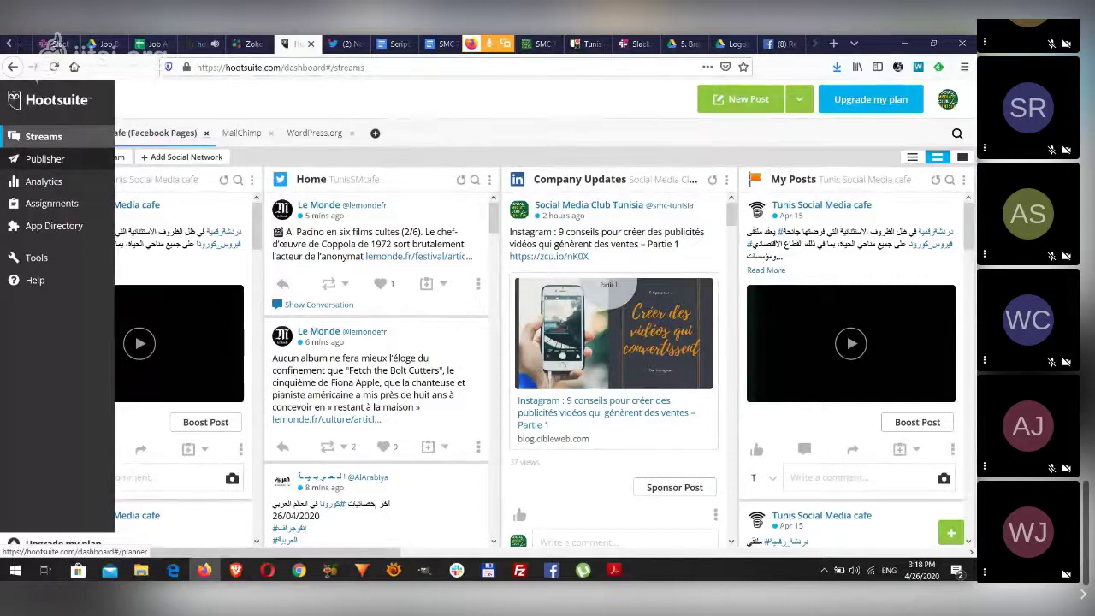
pyautogui.click(17, 159)
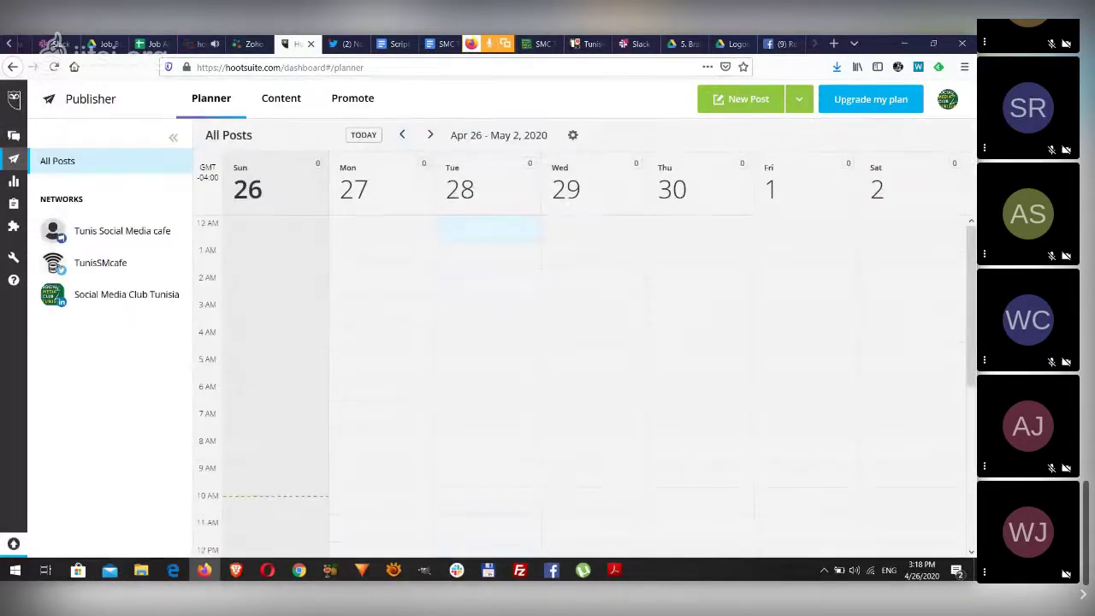
# Step: Page the Planner back week by week, all the way to April 2019
pyautogui.click(402, 134)
pyautogui.click(402, 135)
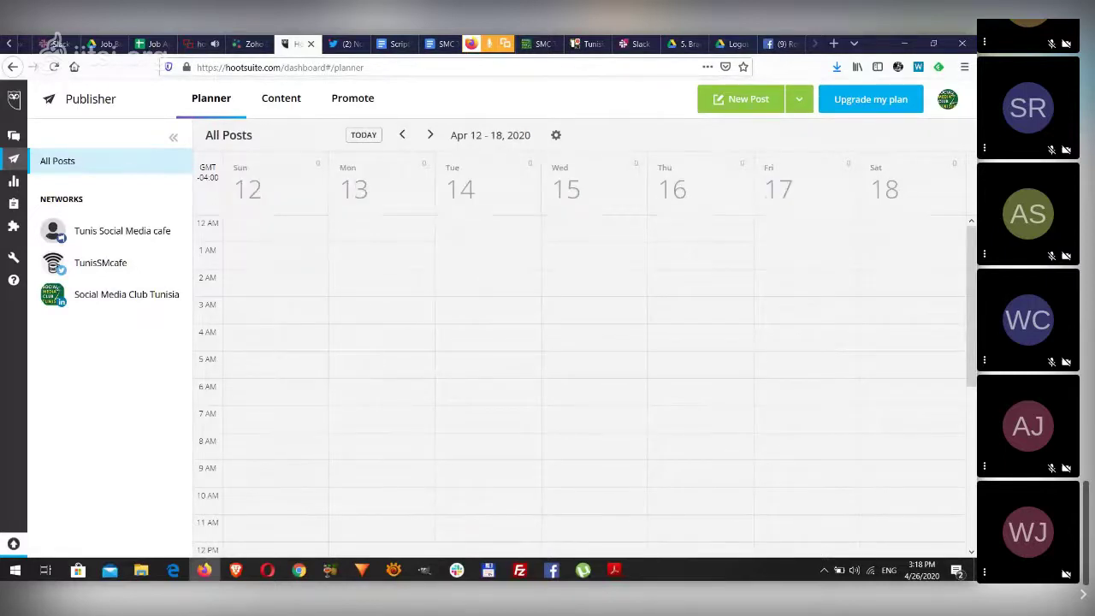
pyautogui.click(402, 135)
pyautogui.click(402, 134)
pyautogui.click(402, 134)
pyautogui.click(402, 134)
pyautogui.click(402, 134)
pyautogui.click(402, 134)
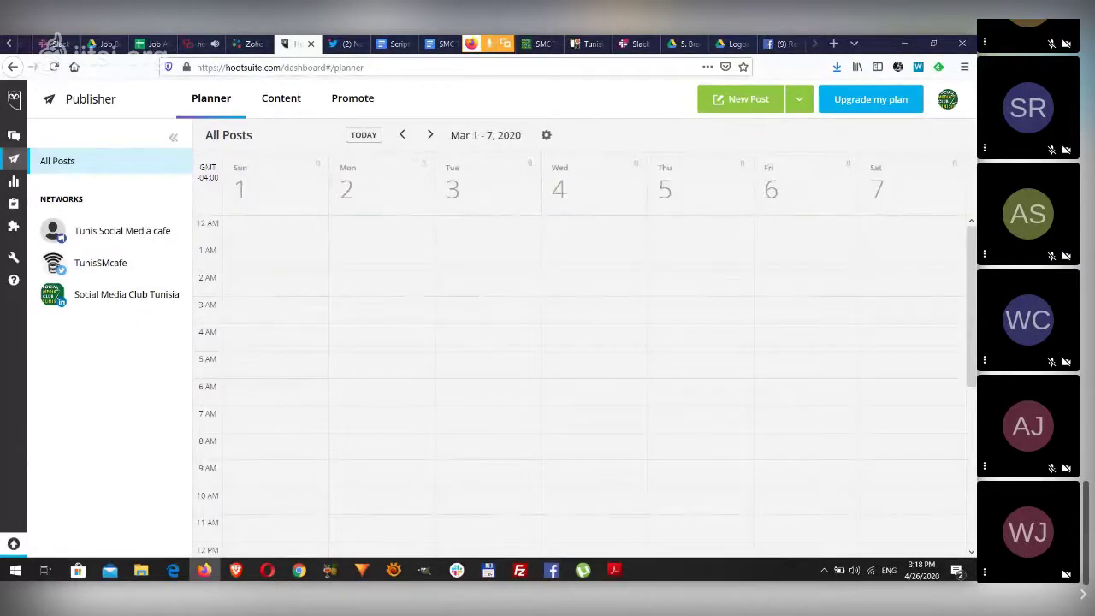
pyautogui.click(402, 134)
pyautogui.click(402, 134)
pyautogui.click(402, 134)
pyautogui.click(402, 134)
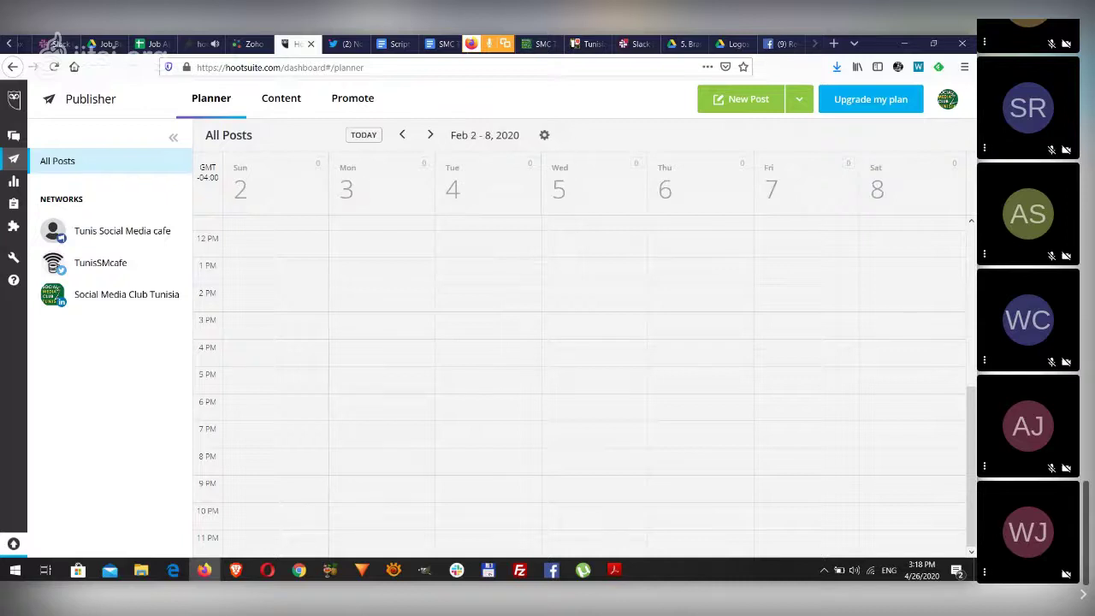
pyautogui.click(402, 134)
pyautogui.click(402, 134)
pyautogui.click(402, 135)
pyautogui.click(402, 134)
pyautogui.click(402, 134)
pyautogui.click(402, 135)
pyautogui.click(402, 135)
pyautogui.click(402, 134)
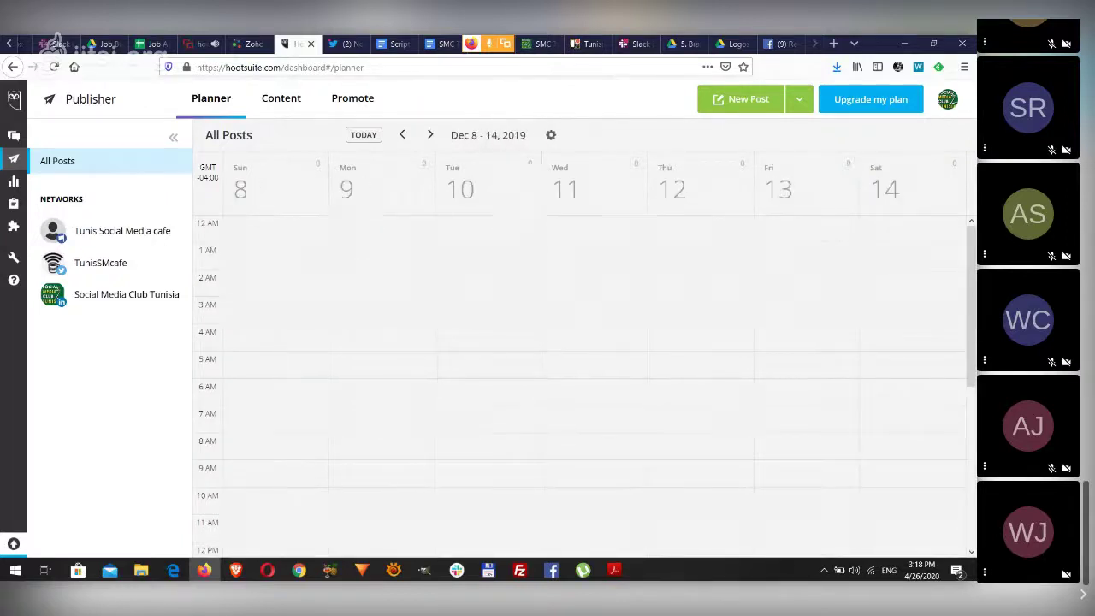
pyautogui.click(402, 134)
pyautogui.click(402, 135)
pyautogui.click(402, 134)
pyautogui.click(402, 134)
pyautogui.click(402, 134)
pyautogui.click(402, 134)
pyautogui.click(402, 134)
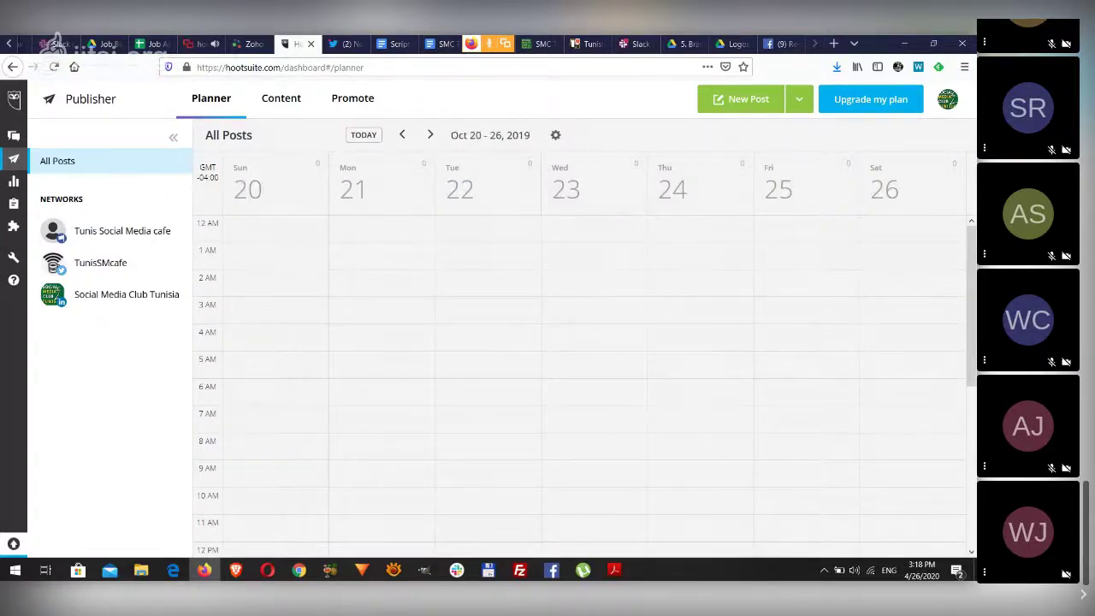
pyautogui.click(402, 134)
pyautogui.click(402, 134)
pyautogui.click(402, 134)
pyautogui.click(402, 135)
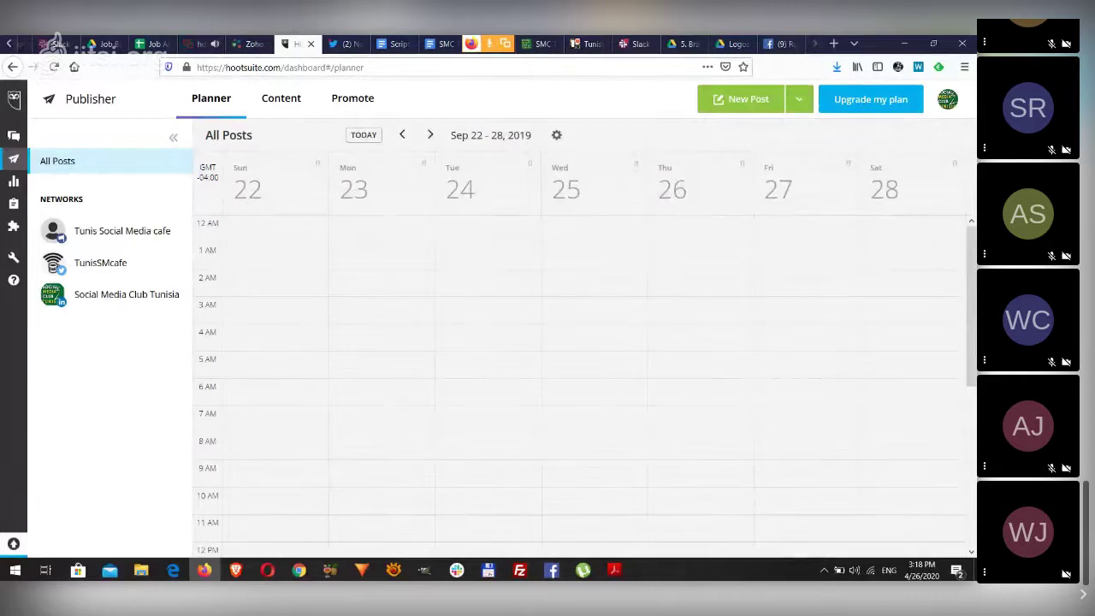
pyautogui.click(402, 134)
pyautogui.click(402, 134)
pyautogui.click(402, 134)
pyautogui.click(402, 134)
pyautogui.click(402, 134)
pyautogui.click(402, 134)
pyautogui.click(402, 134)
pyautogui.click(402, 134)
pyautogui.click(402, 134)
pyautogui.click(402, 134)
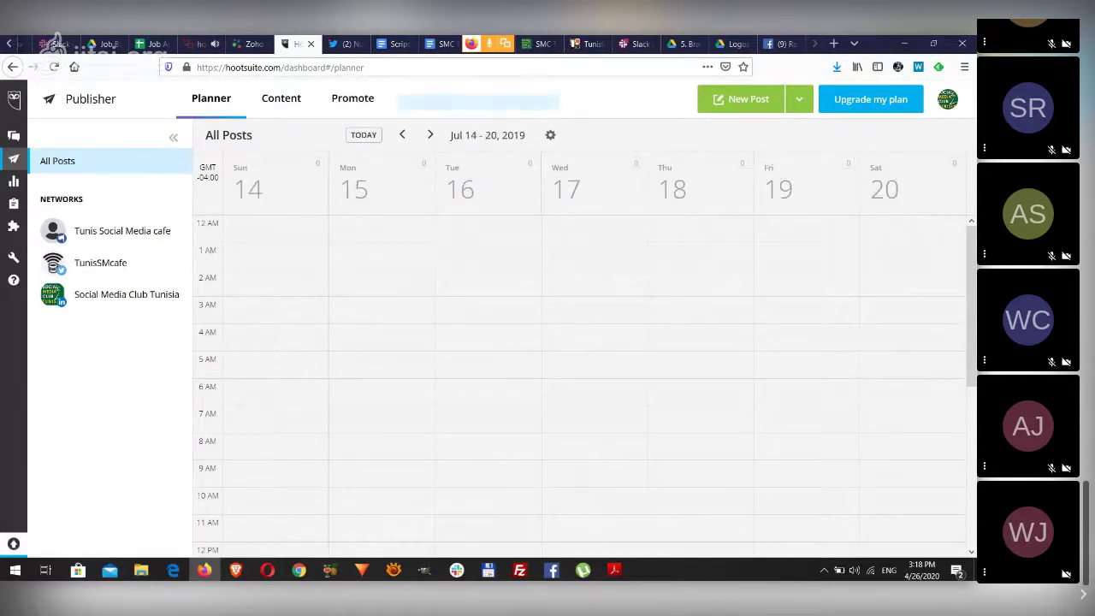
pyautogui.click(402, 134)
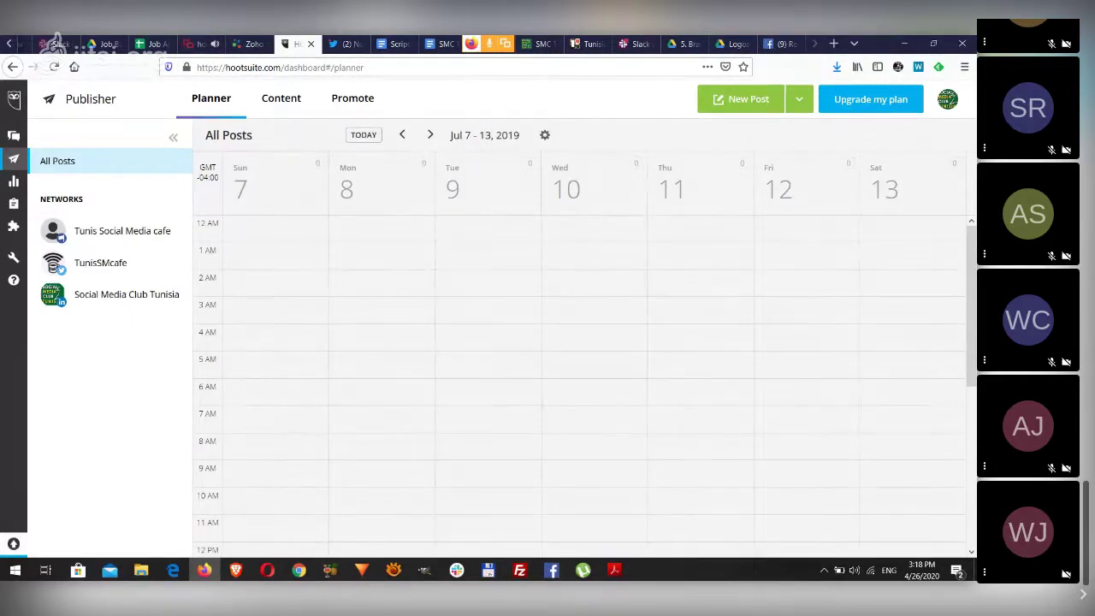
pyautogui.doubleClick(402, 135)
pyautogui.doubleClick(402, 134)
pyautogui.doubleClick(402, 134)
pyautogui.click(402, 135)
pyautogui.doubleClick(402, 134)
pyautogui.doubleClick(402, 134)
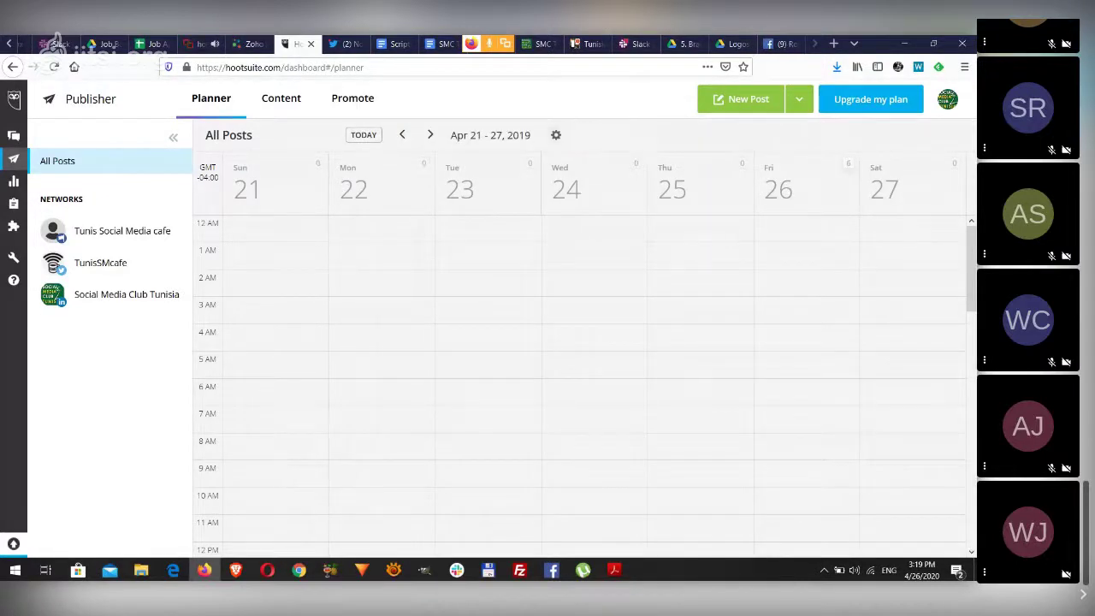
# Step: Return the Planner to the current week, then step back to Feb 23 – 29, 2020
pyautogui.click(364, 134)
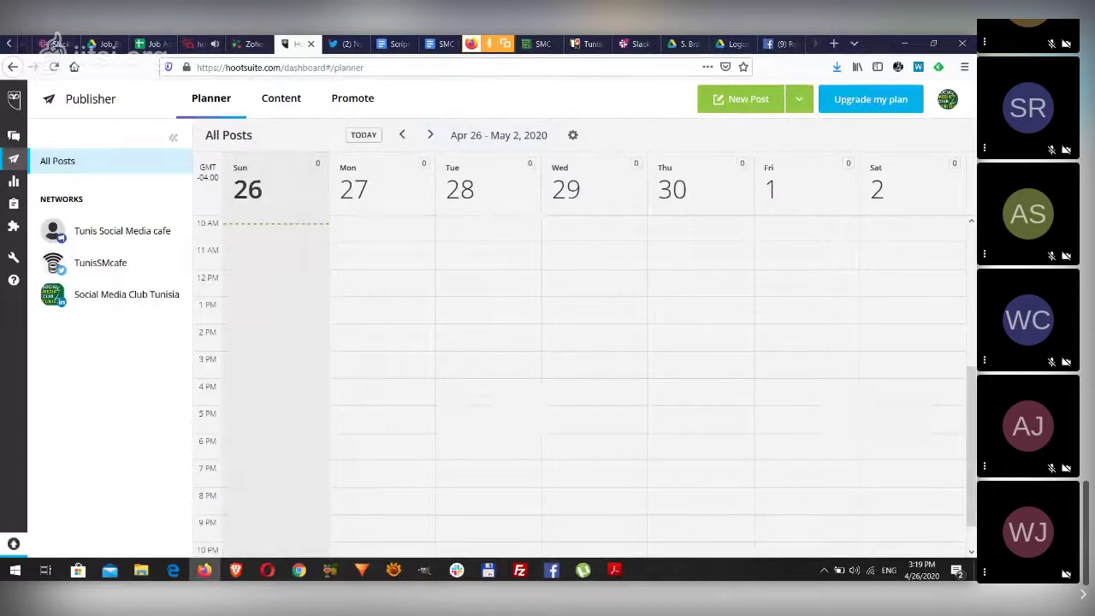
pyautogui.click(402, 135)
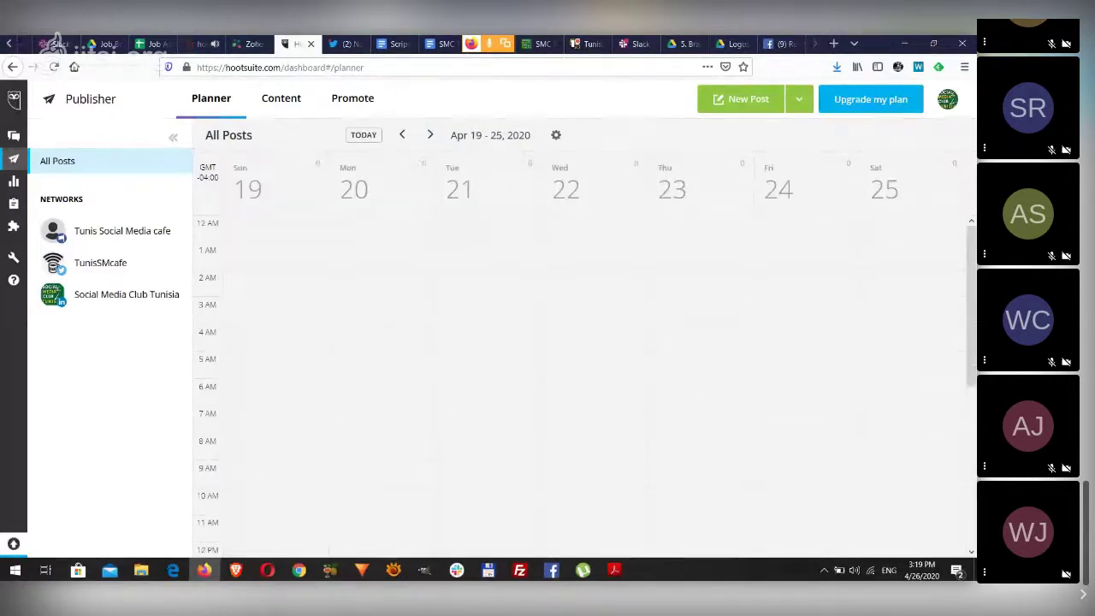
pyautogui.click(402, 134)
pyautogui.click(401, 135)
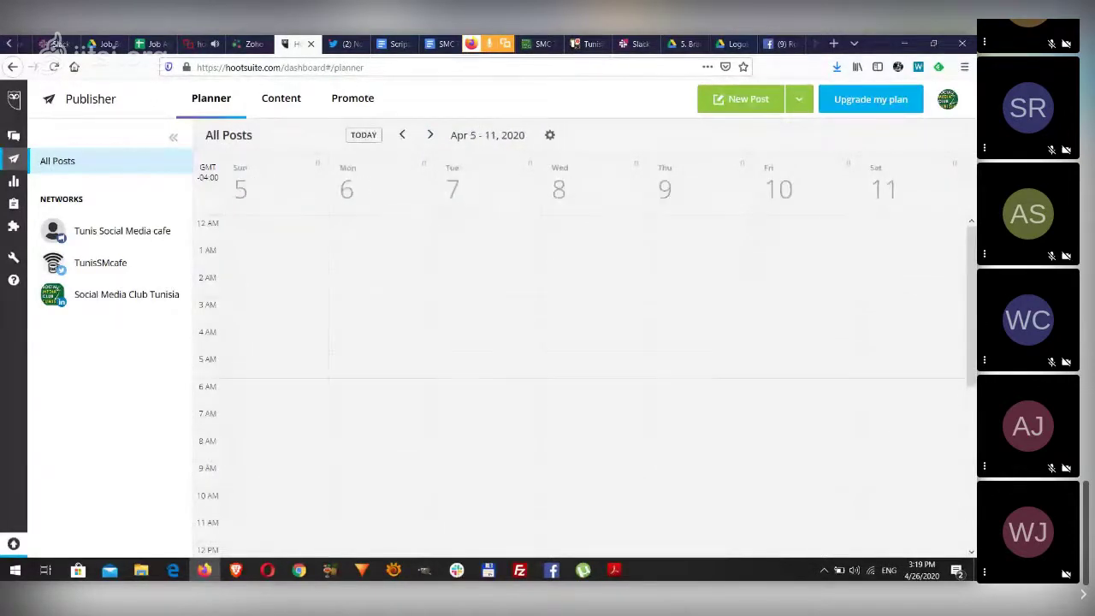
pyautogui.click(402, 134)
pyautogui.click(402, 135)
pyautogui.click(402, 134)
pyautogui.click(402, 134)
pyautogui.click(402, 134)
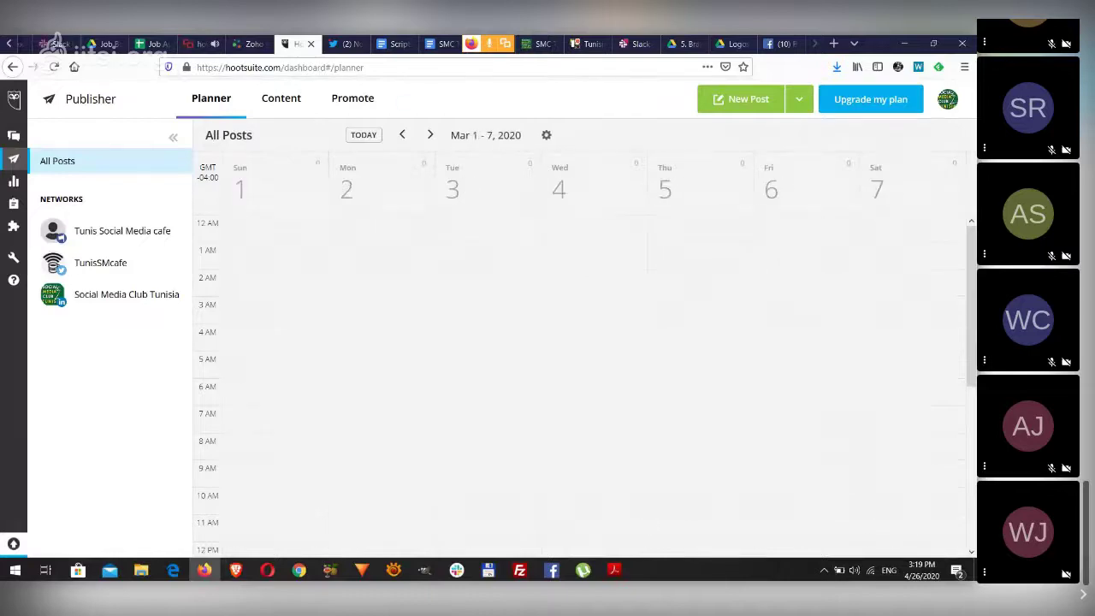
pyautogui.click(402, 135)
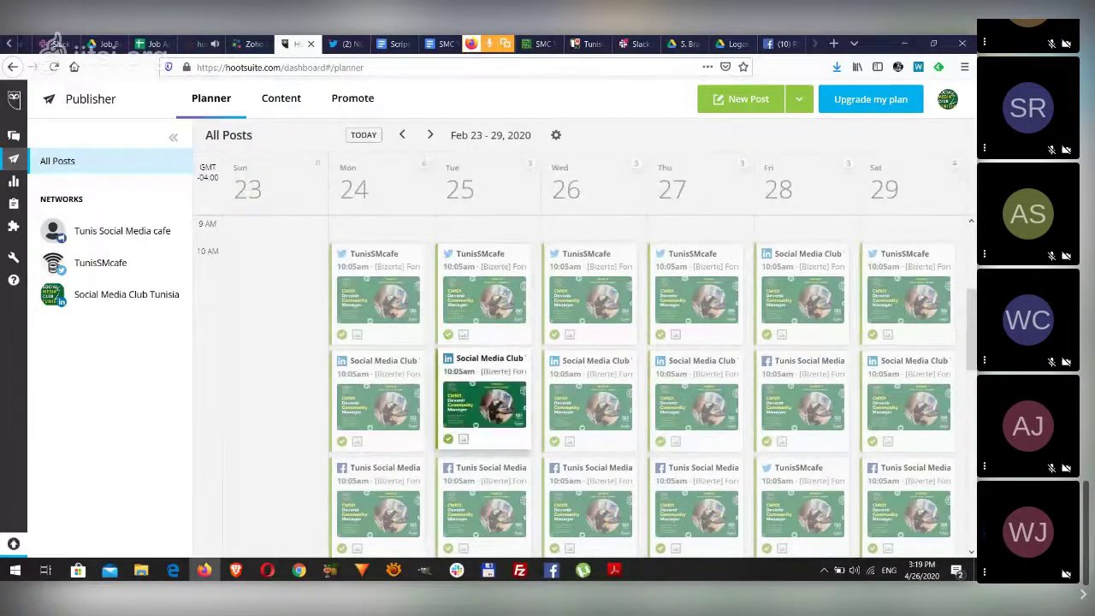
# Step: Scroll through the Feb 23–29 Planner week of 10:05am image posts, then switch to Zoho Social
pyautogui.scroll(-2, 485, 384)
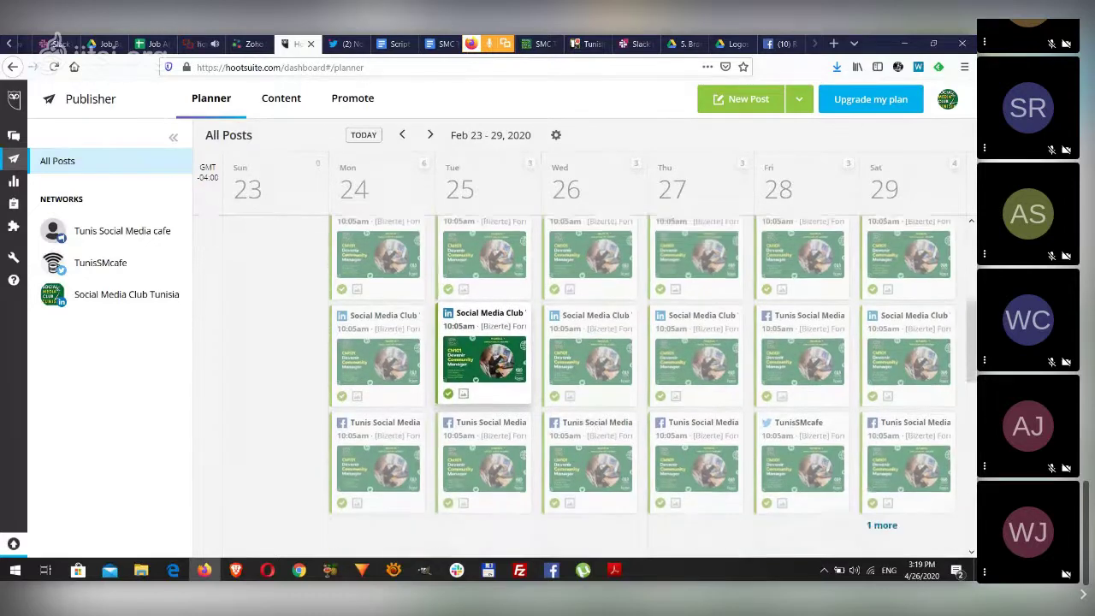
pyautogui.scroll(2, 485, 385)
pyautogui.scroll(-1, 485, 385)
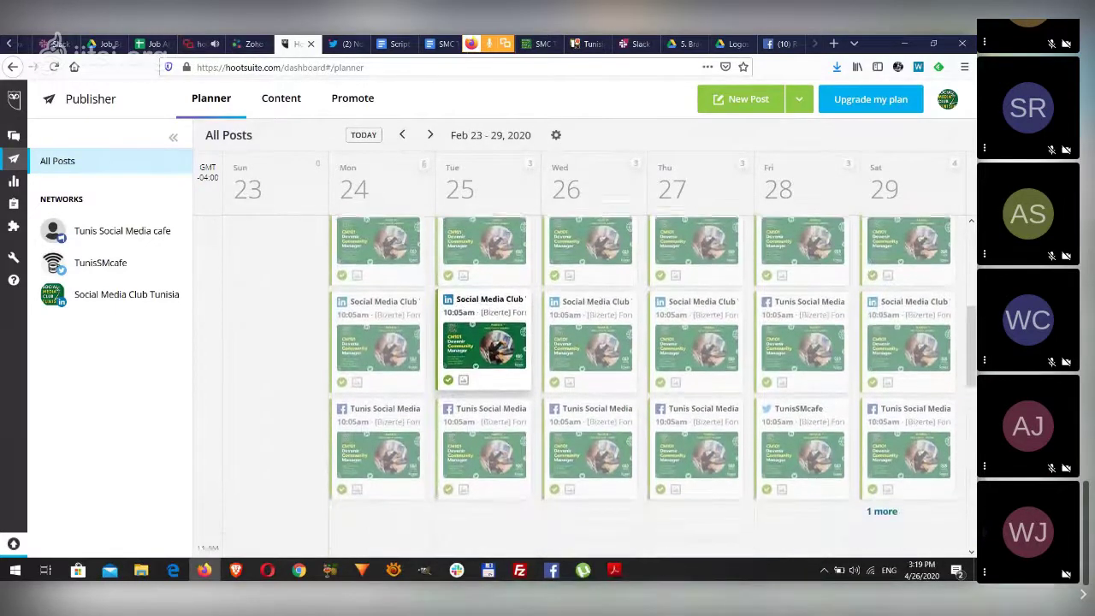
pyautogui.scroll(1, 485, 385)
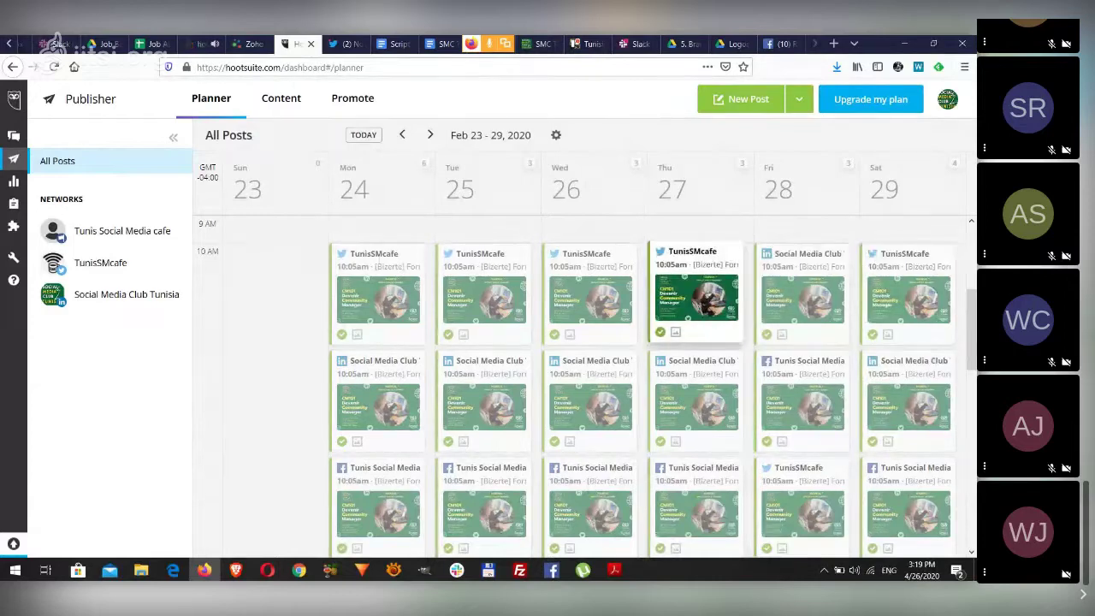
pyautogui.scroll(3, 376, 291)
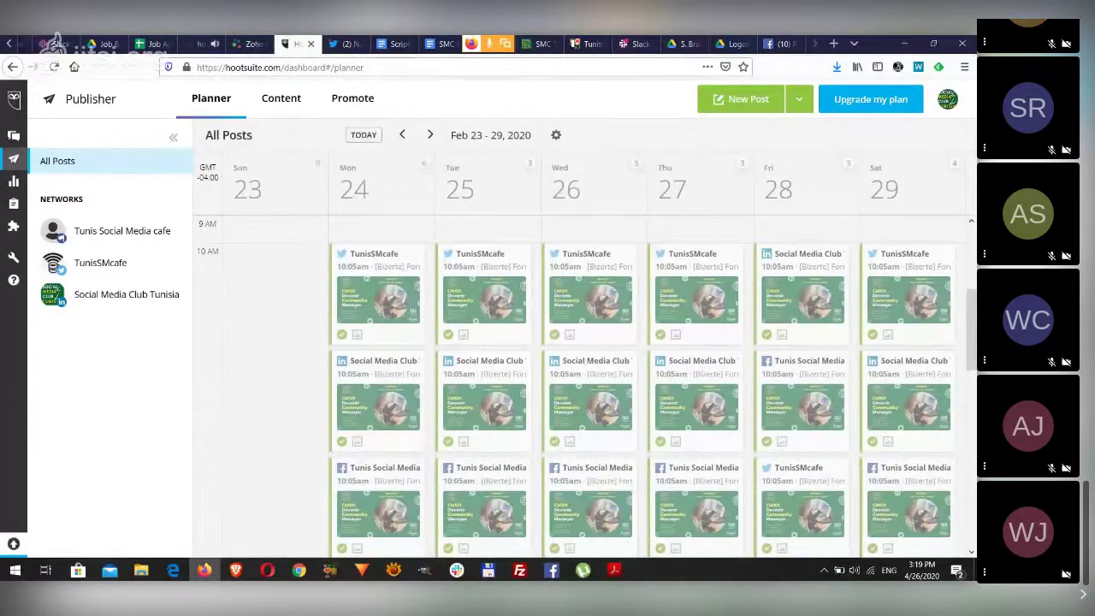
pyautogui.click(248, 44)
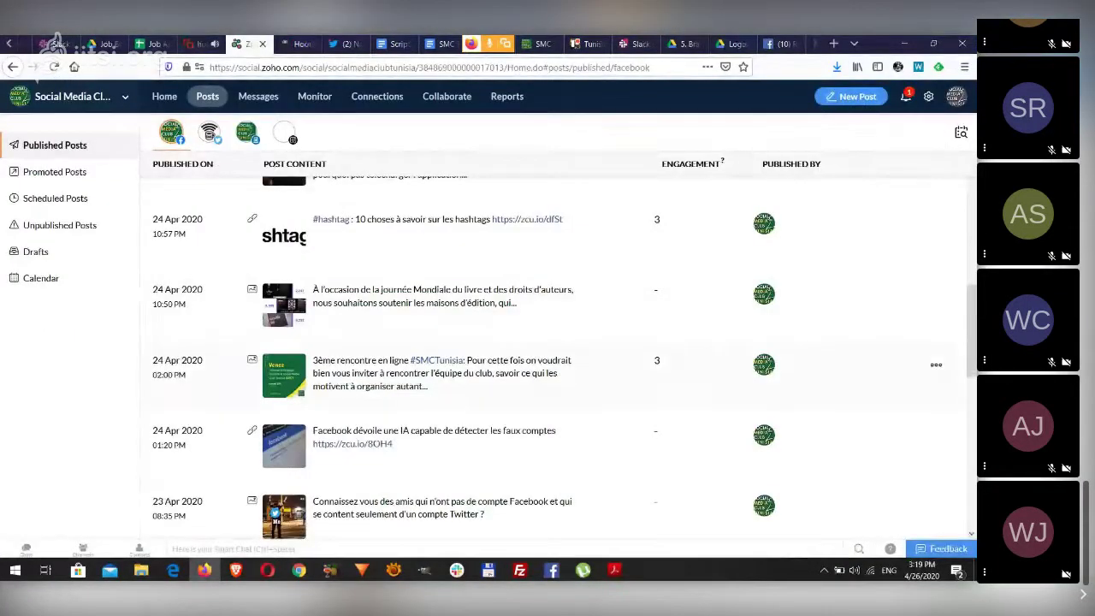
# Step: Select the full text of the newest published #SMCTunisia post, then close its details
pyautogui.scroll(8, 598, 355)
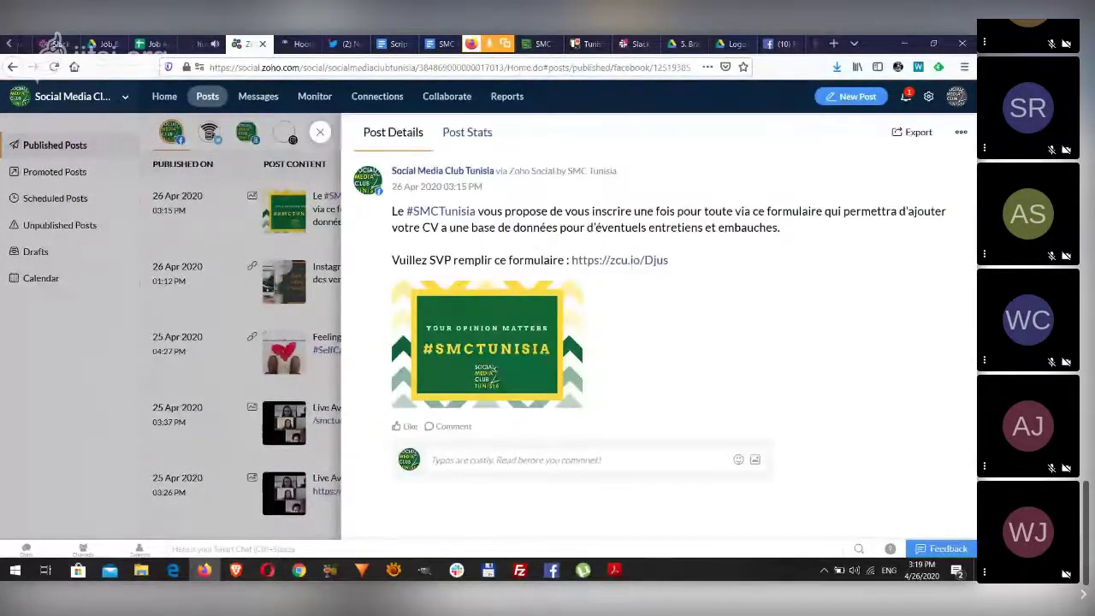
pyautogui.moveTo(670, 260); pyautogui.dragTo(392, 210)
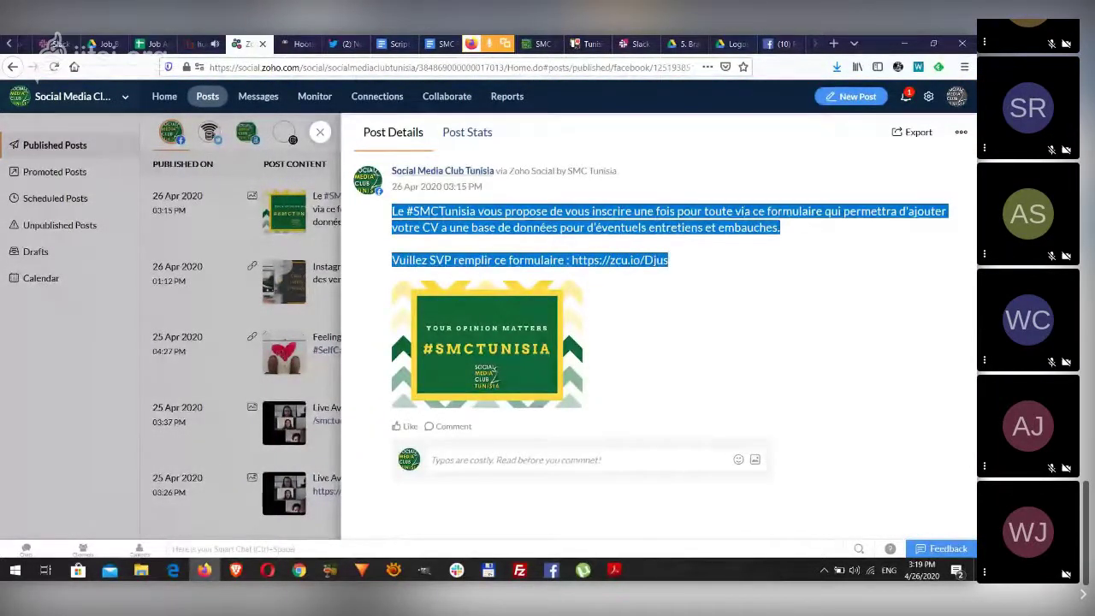
pyautogui.click(320, 132)
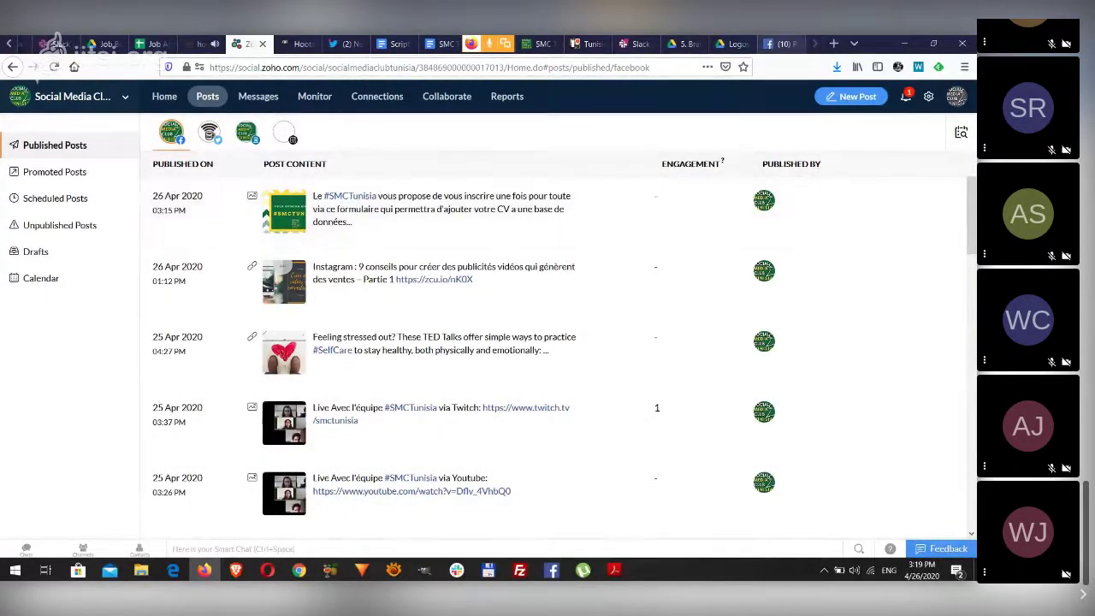
# Step: Glance at the Facebook event page, then move on to Twitter notifications
pyautogui.click(781, 43)
pyautogui.scroll(5, 442, 257)
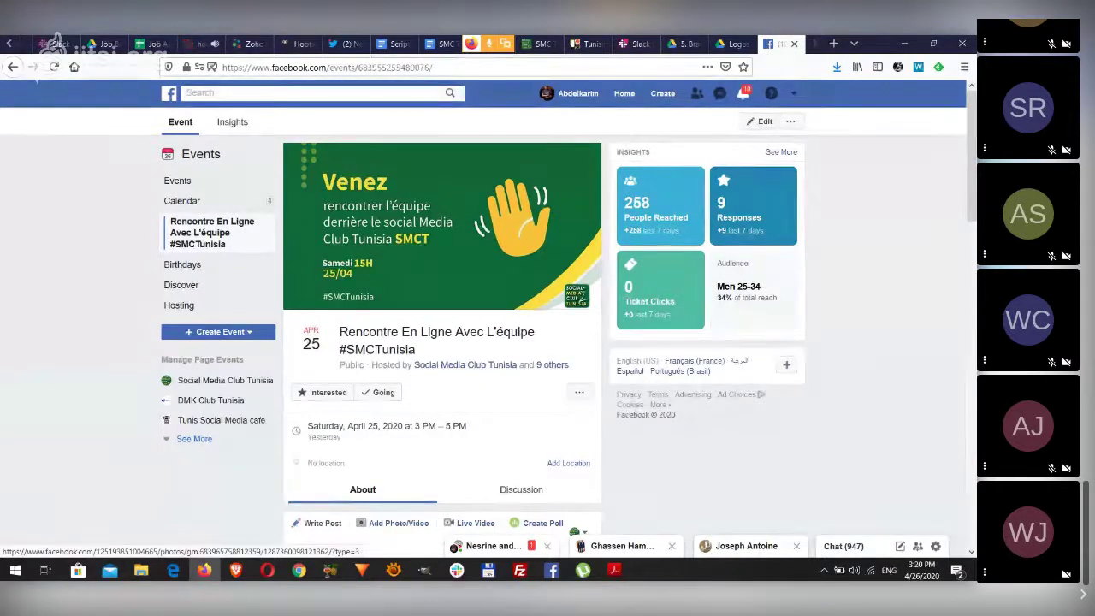
pyautogui.click(335, 44)
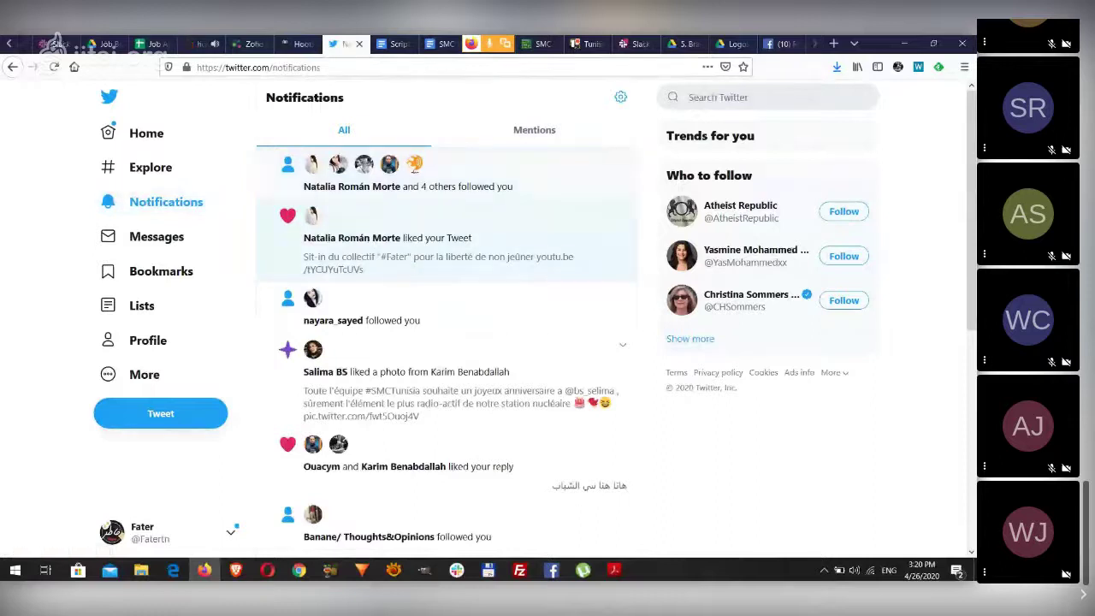
pyautogui.moveTo(414, 165)
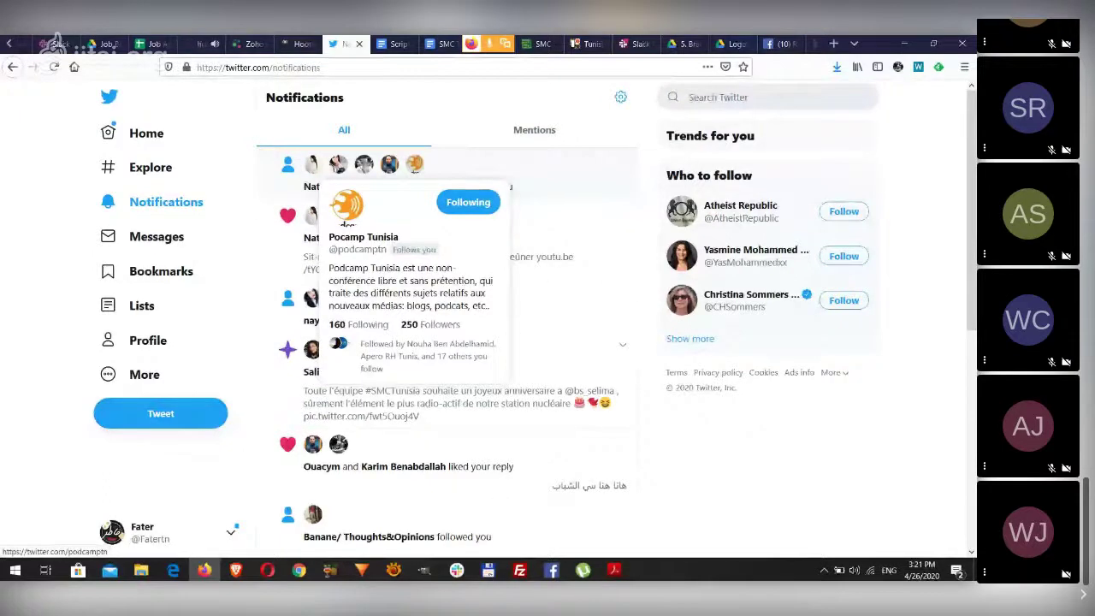
# Step: Return to the Facebook event page and check, then dismiss, the notifications list
pyautogui.click(776, 43)
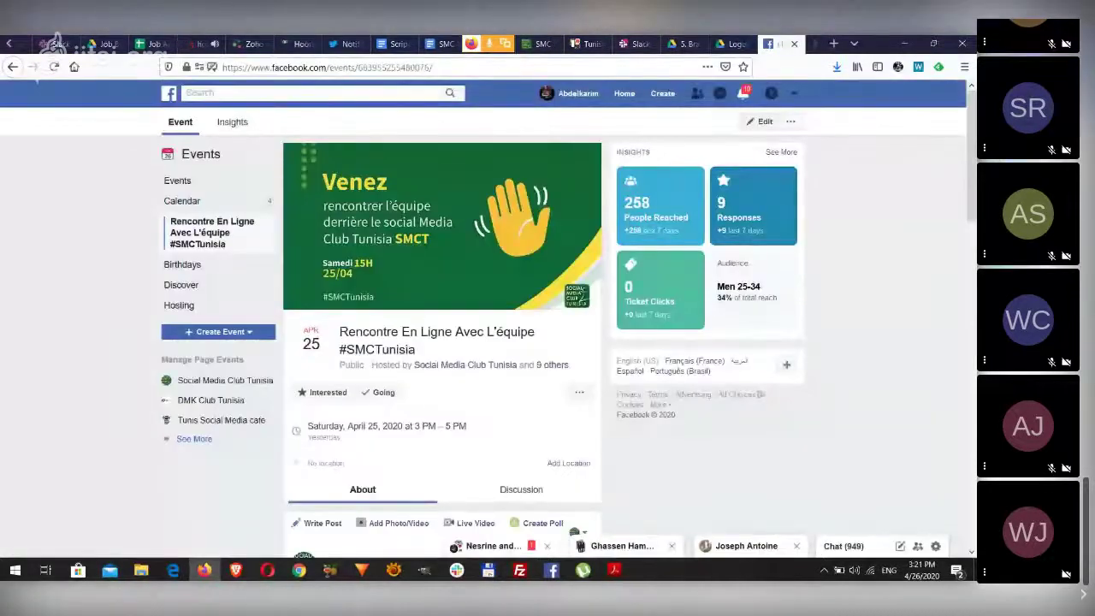
pyautogui.click(743, 92)
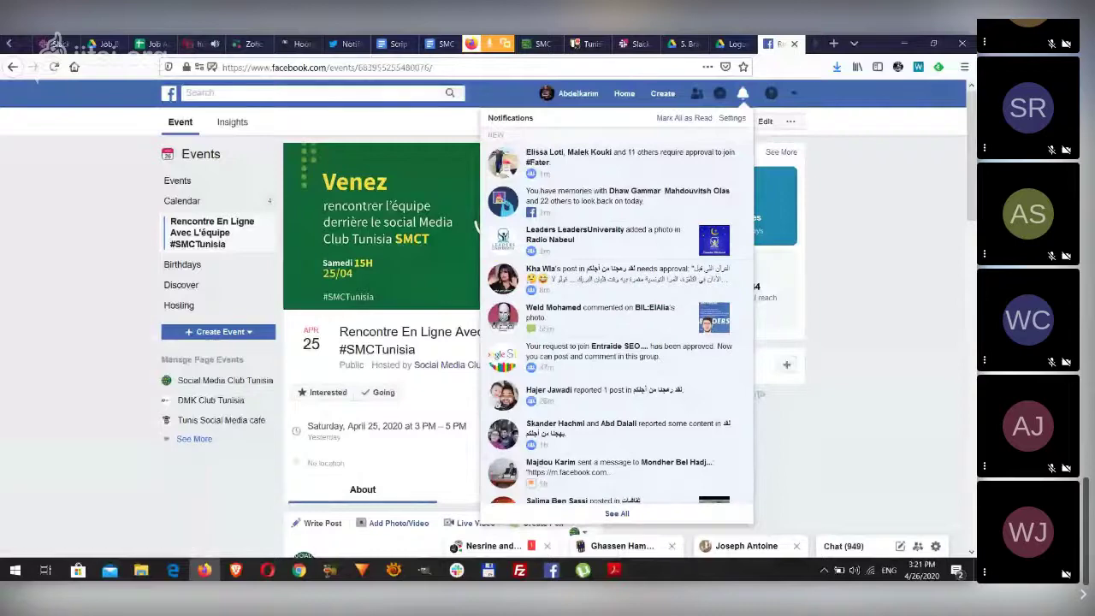
pyautogui.press('Escape')
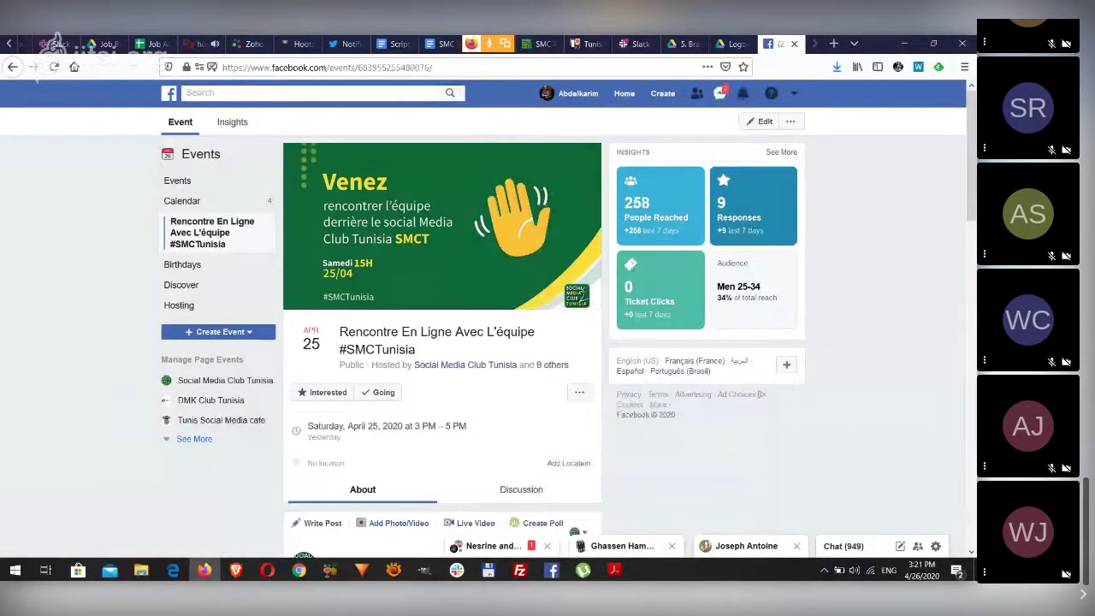
pyautogui.scroll(-2, 441, 342)
pyautogui.scroll(1, 441, 342)
pyautogui.scroll(-5, 441, 342)
pyautogui.scroll(5, 442, 342)
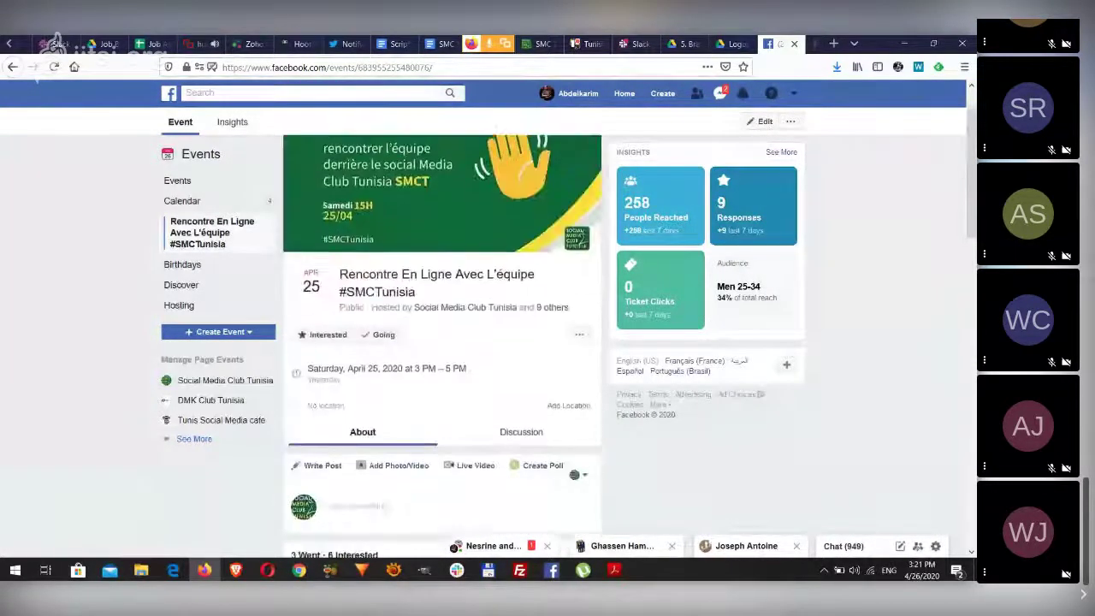
pyautogui.scroll(1, 483, 222)
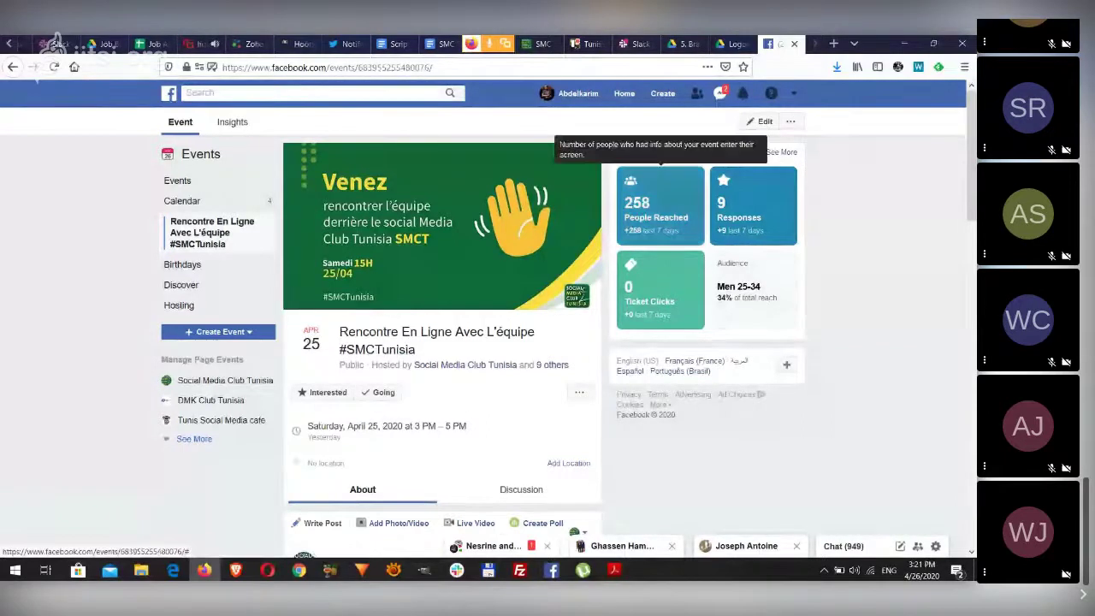
# Step: Open and close the recent Messenger chats list twice
pyautogui.click(719, 93)
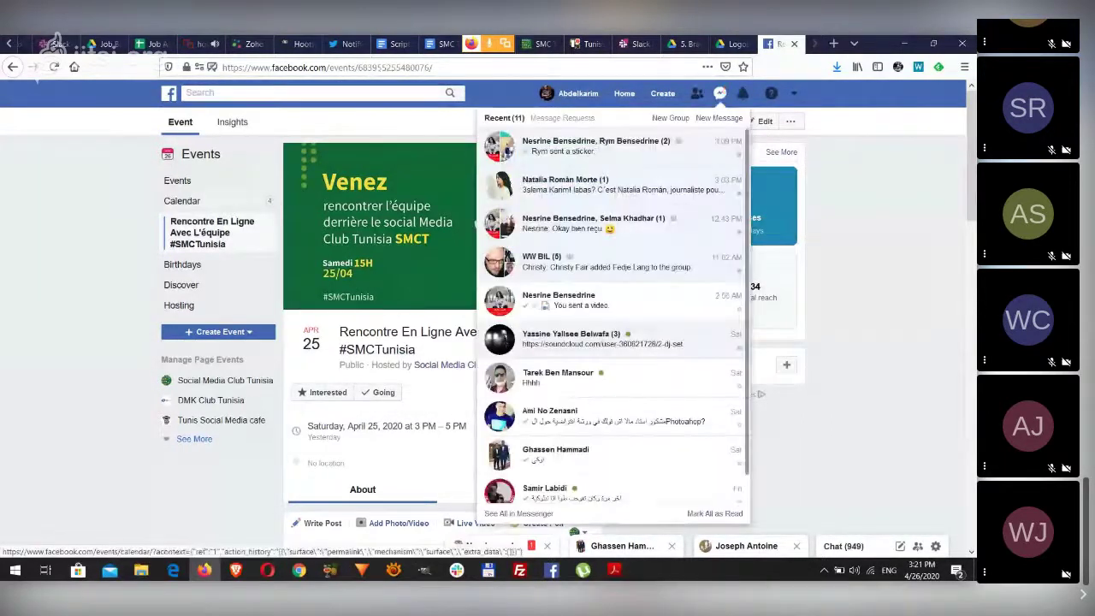
pyautogui.click(719, 94)
pyautogui.click(720, 93)
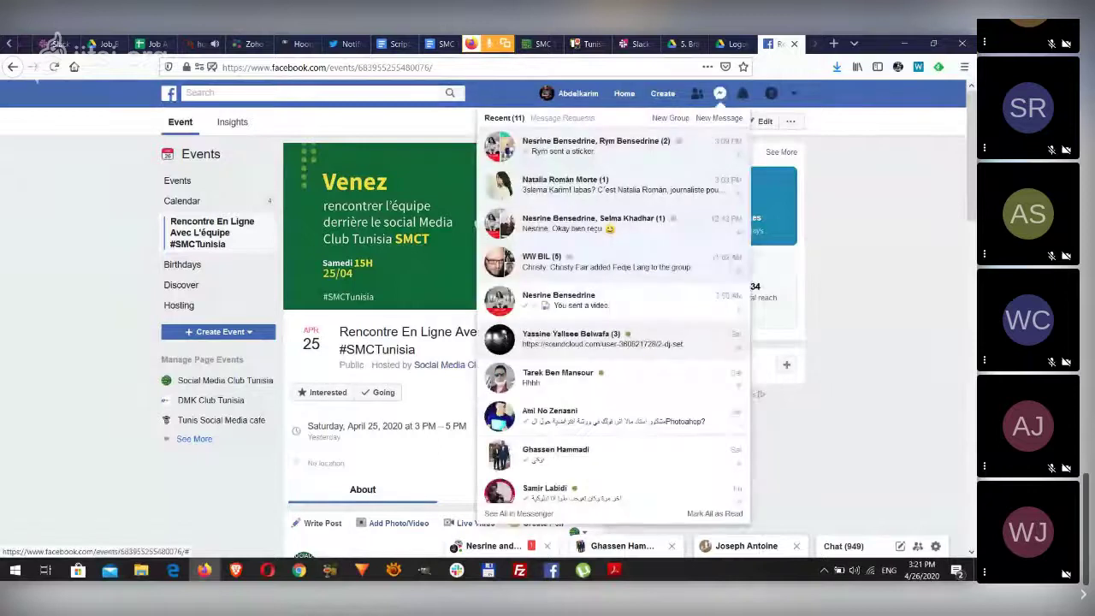
pyautogui.click(719, 93)
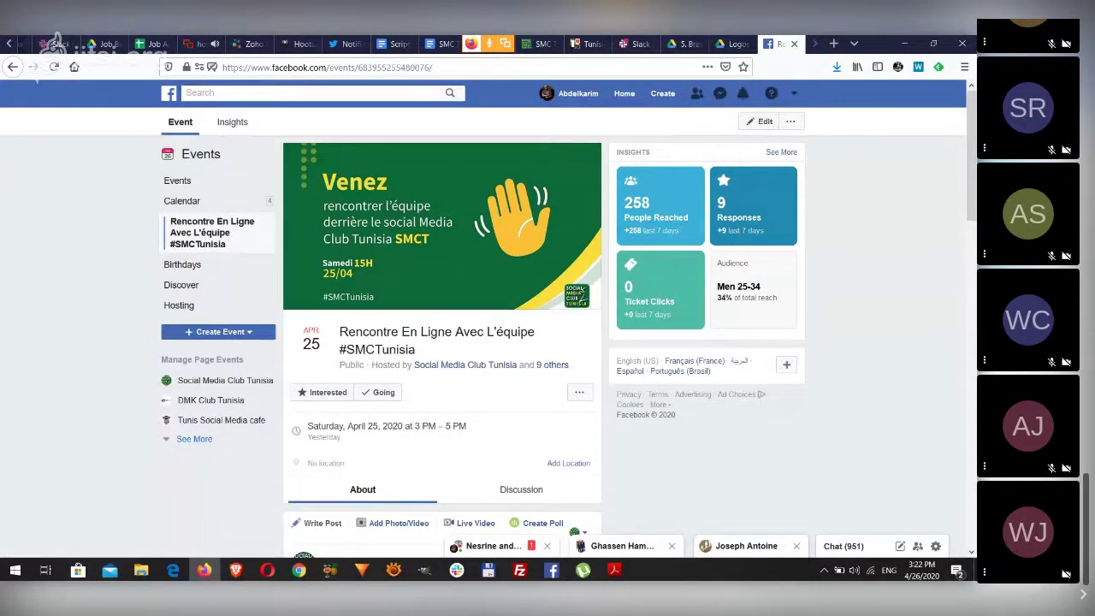
# Step: Highlight the 'Rencontre' event title repeatedly, leaving it unselected at the end
pyautogui.doubleClick(369, 332)
pyautogui.tripleClick(369, 332)
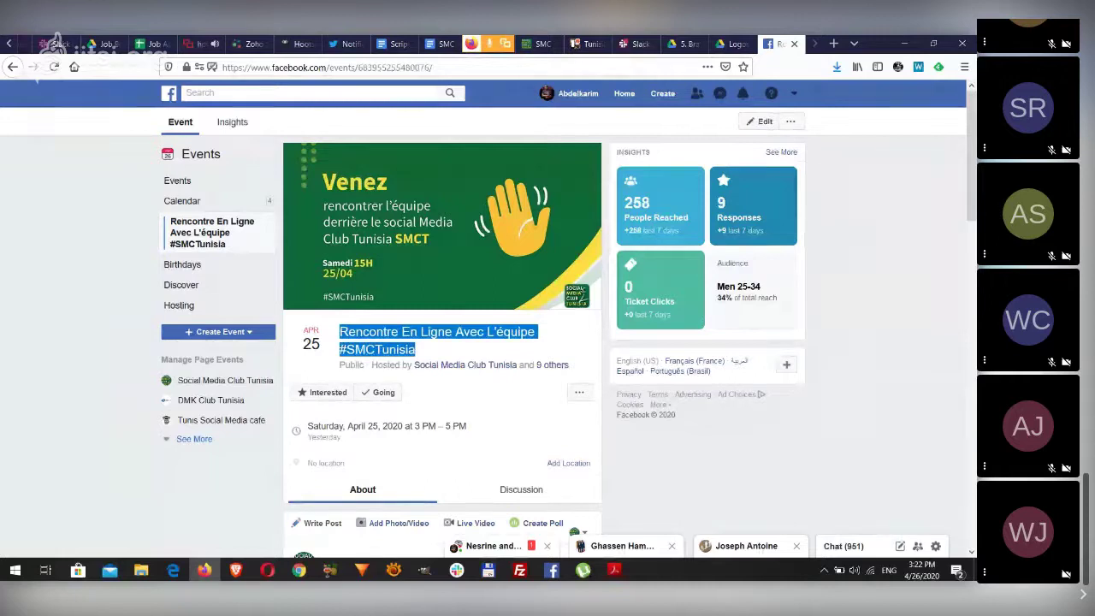
pyautogui.tripleClick(368, 332)
pyautogui.click(368, 332)
pyautogui.doubleClick(368, 332)
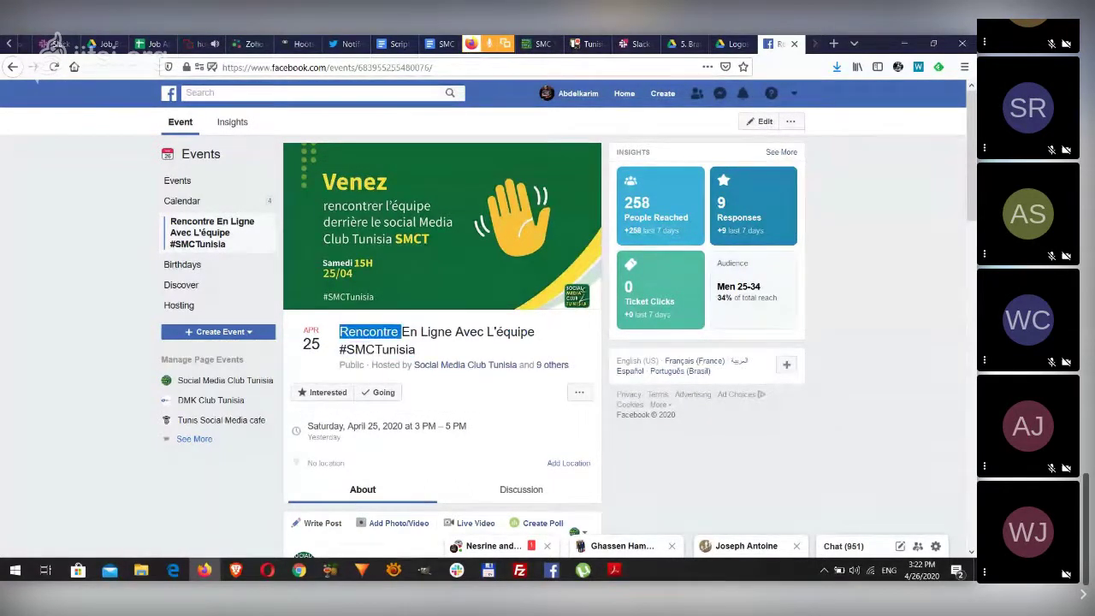
pyautogui.tripleClick(369, 332)
pyautogui.click(369, 332)
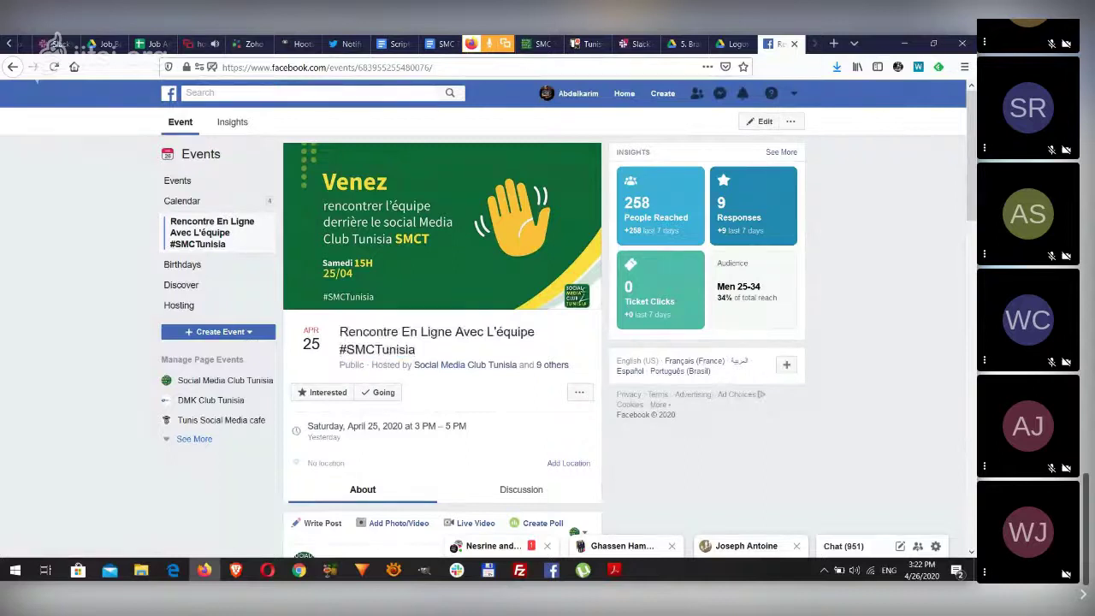
pyautogui.tripleClick(368, 332)
pyautogui.click(369, 332)
# Step: Visit the Jitsi meeting and Facebook, then go to the Zoho Social home dashboard
pyautogui.click(201, 44)
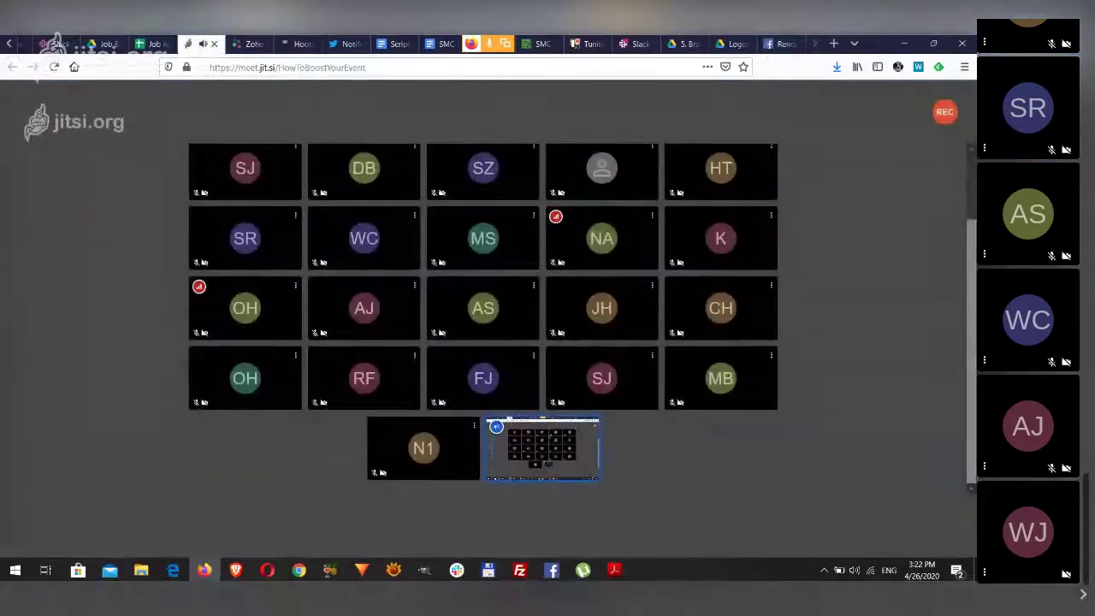
pyautogui.click(778, 44)
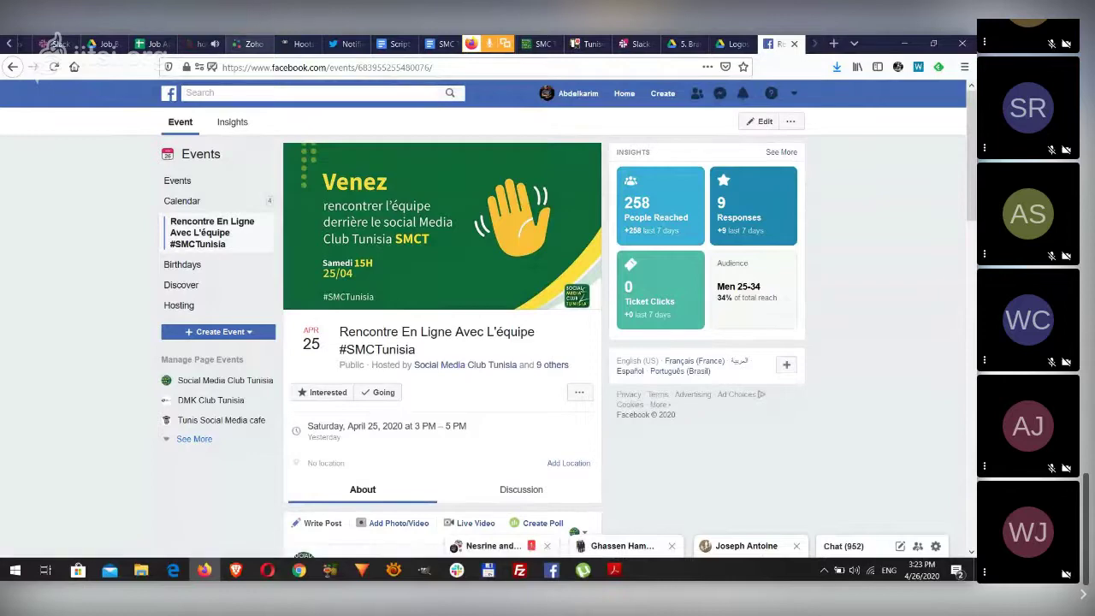
pyautogui.click(250, 43)
pyautogui.click(164, 95)
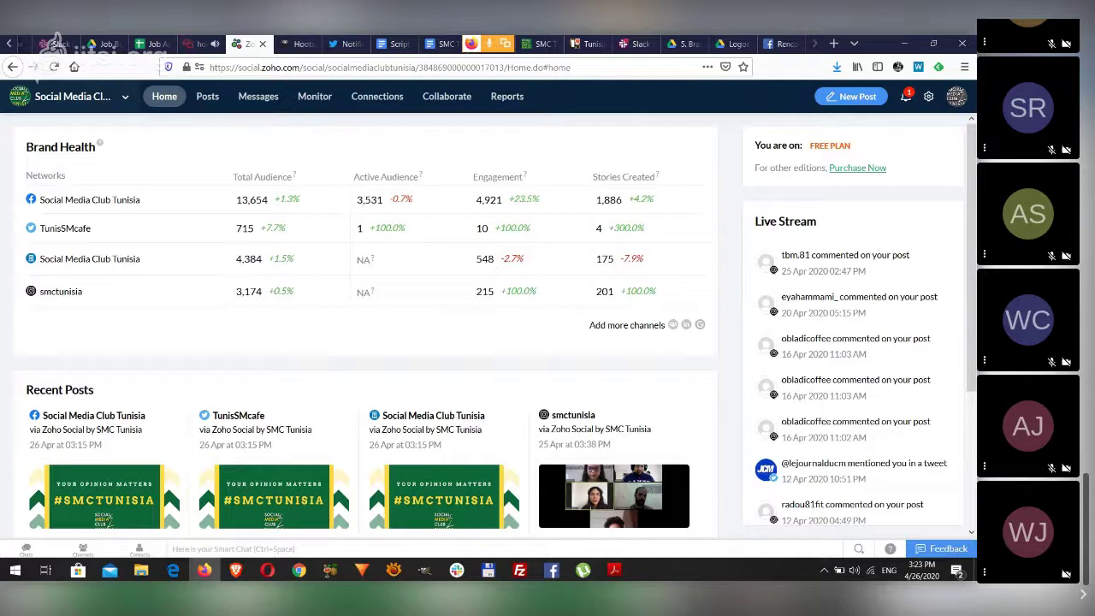
# Step: Highlight the Brand Health figures for the last networks, including TunisSMcafe and smctunisia
pyautogui.moveTo(38, 259); pyautogui.dragTo(548, 290)
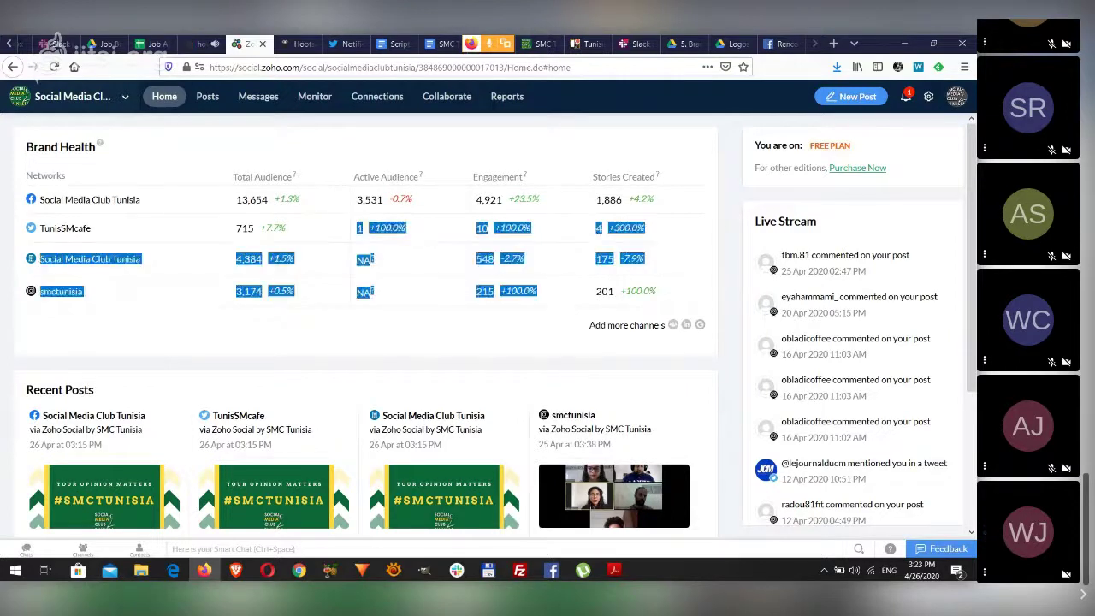
pyautogui.click(547, 291)
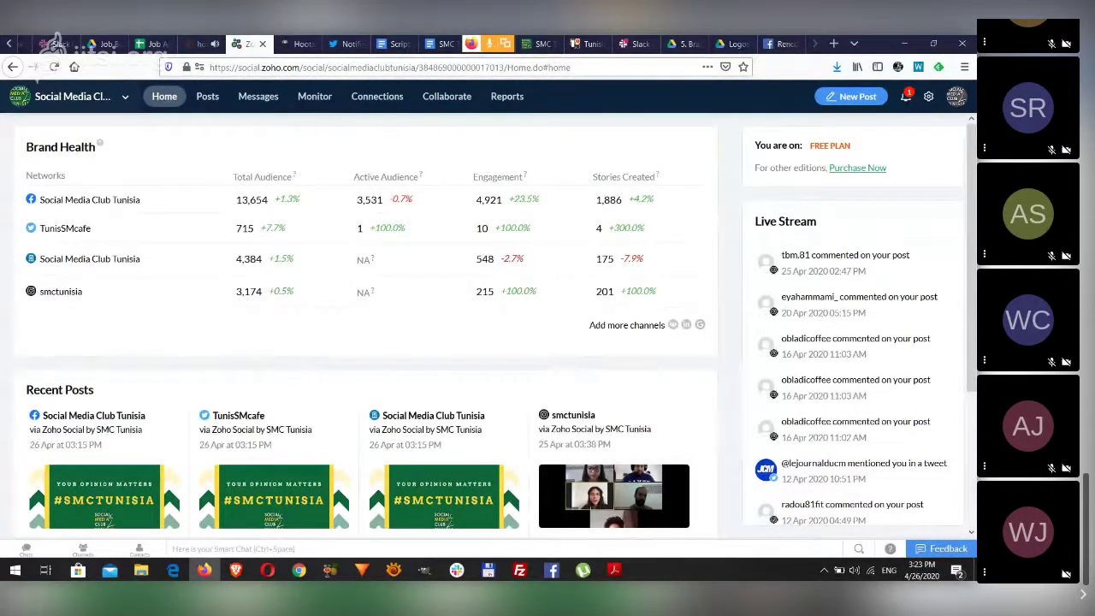
# Step: Start a Hootsuite post to Social Media Club Tunisia, Tunis Social Media cafe and TunisSMcafe with the French text
pyautogui.hotkey('ctrl', 'Tab')
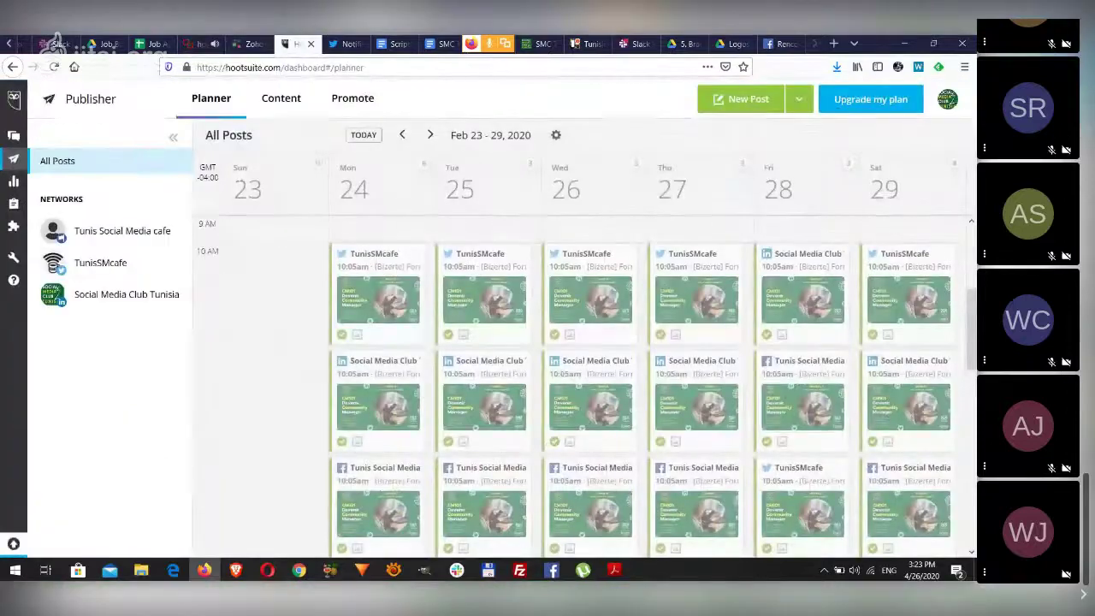
pyautogui.click(14, 135)
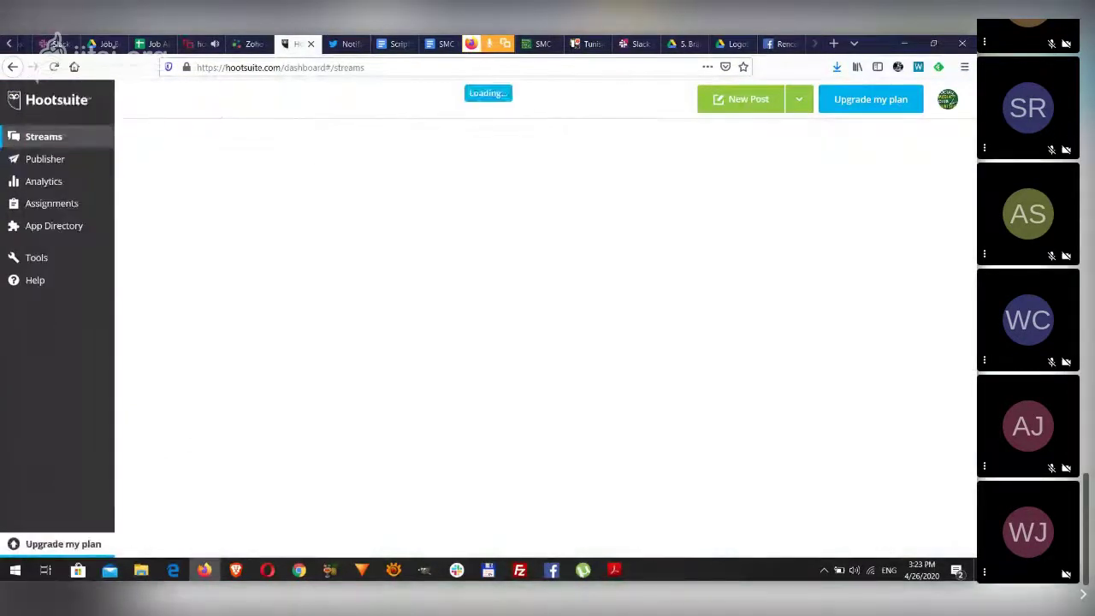
pyautogui.click(740, 99)
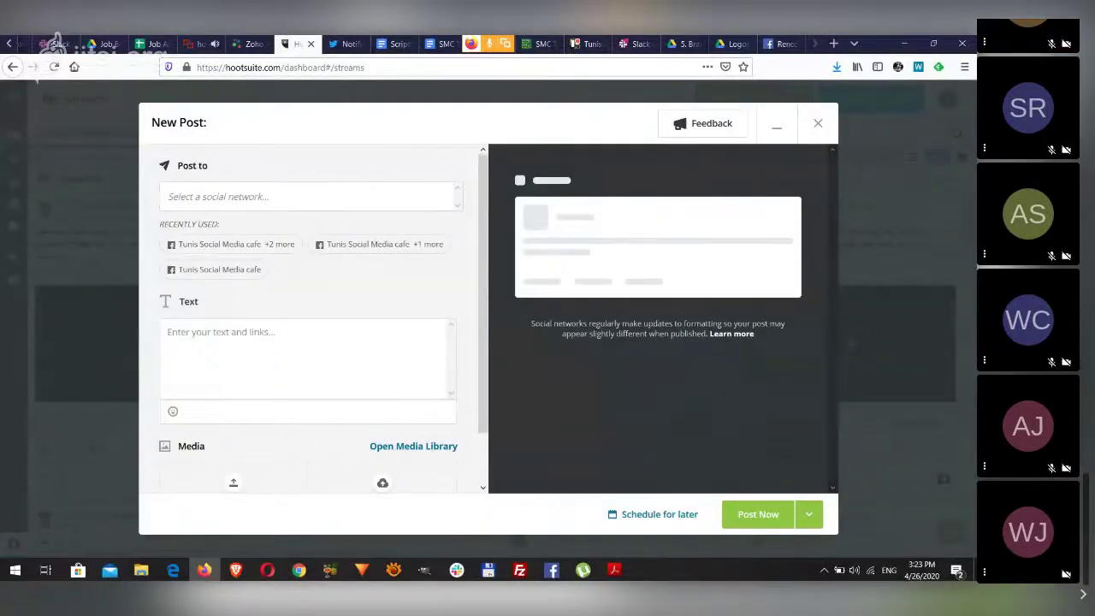
pyautogui.click(257, 196)
pyautogui.click(302, 261)
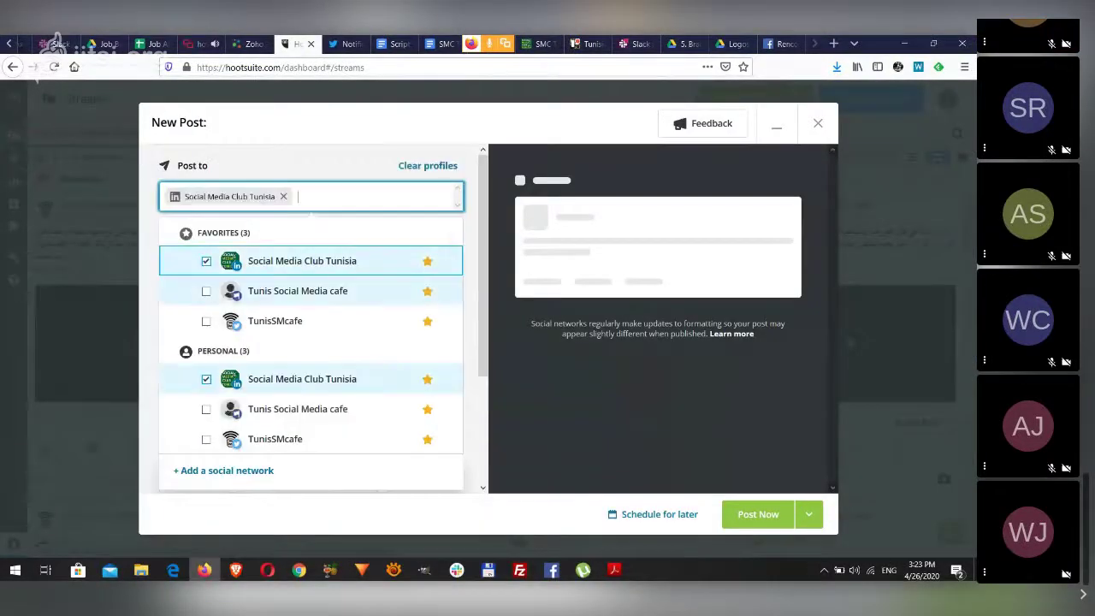
pyautogui.click(297, 291)
pyautogui.click(275, 343)
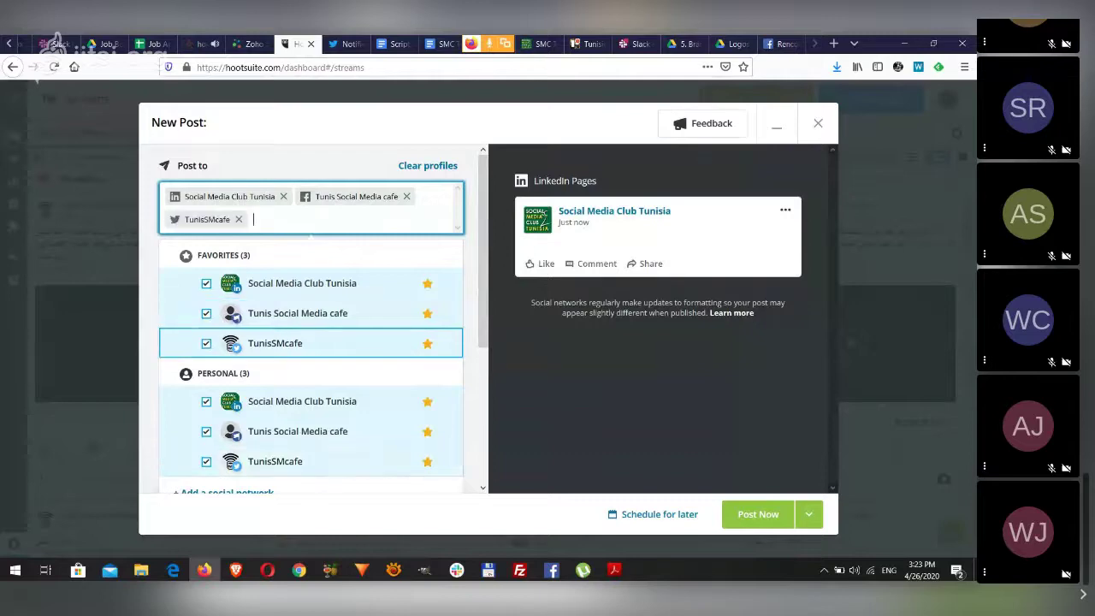
pyautogui.click(308, 376)
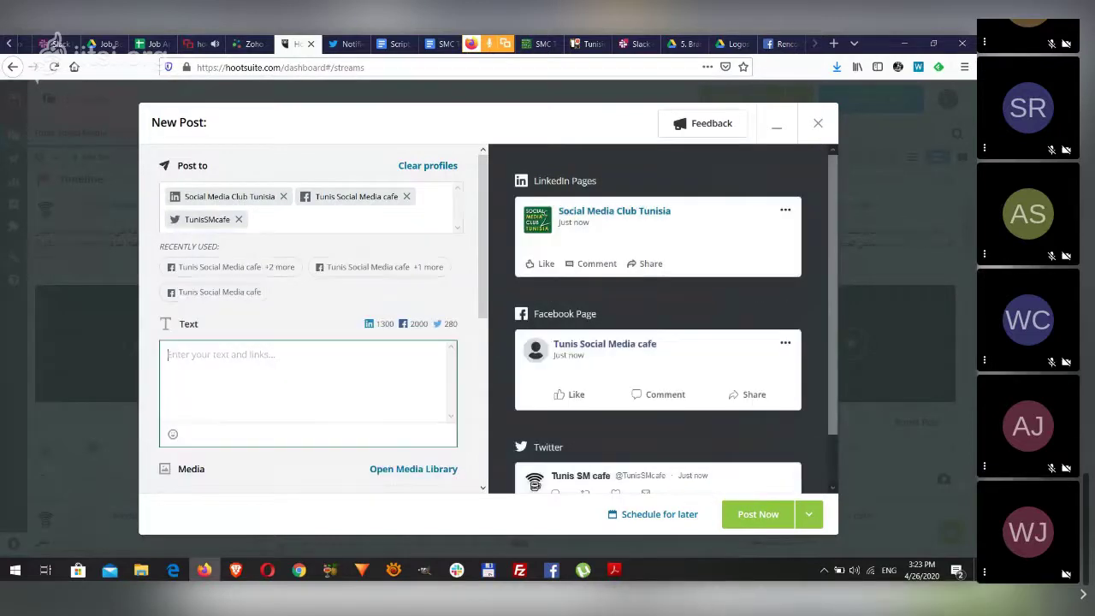
pyautogui.write("Le #SMCTunisia vous propose de vous inscrire une fois pour toute via ce formulaire qui permettra d'ajouter votre CV a une base de données pour d'éventuels entretiens et embauches.  Vuillez SVP remplir ce formulaire : https://zcu.io/Djus")
# Step: Attach the image Carte Memebre SMC Tunisia.png to the post
pyautogui.scroll(-3, 308, 342)
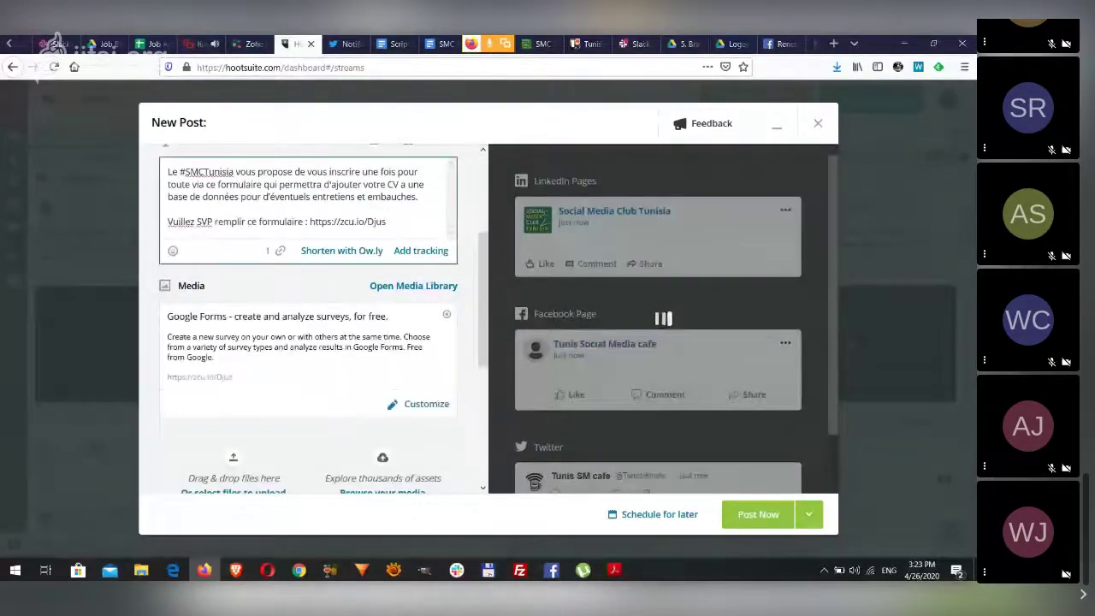
pyautogui.scroll(-2, 308, 342)
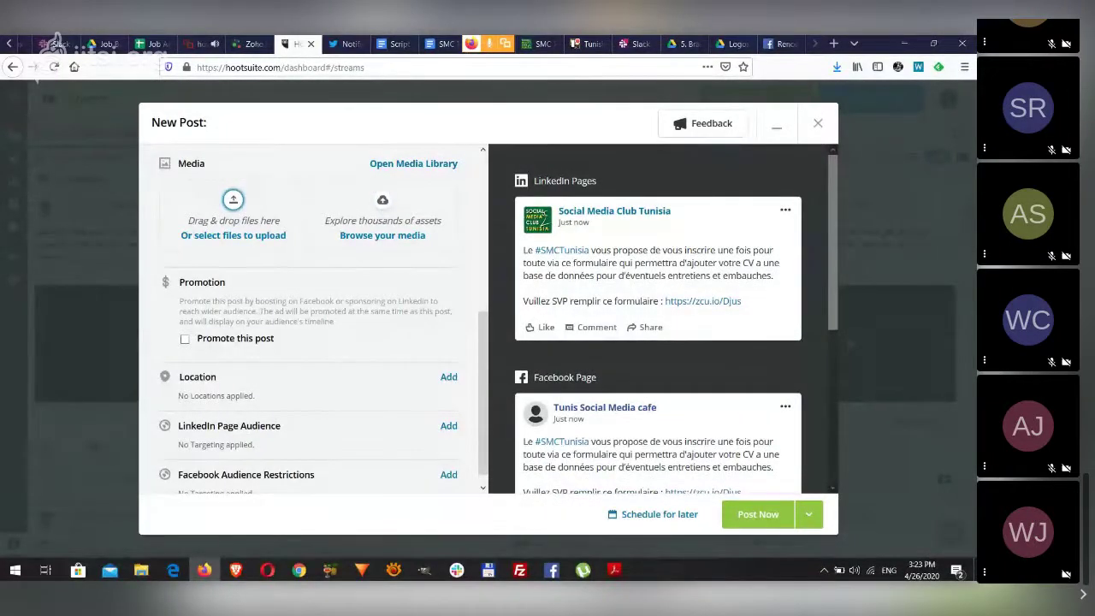
pyautogui.click(232, 199)
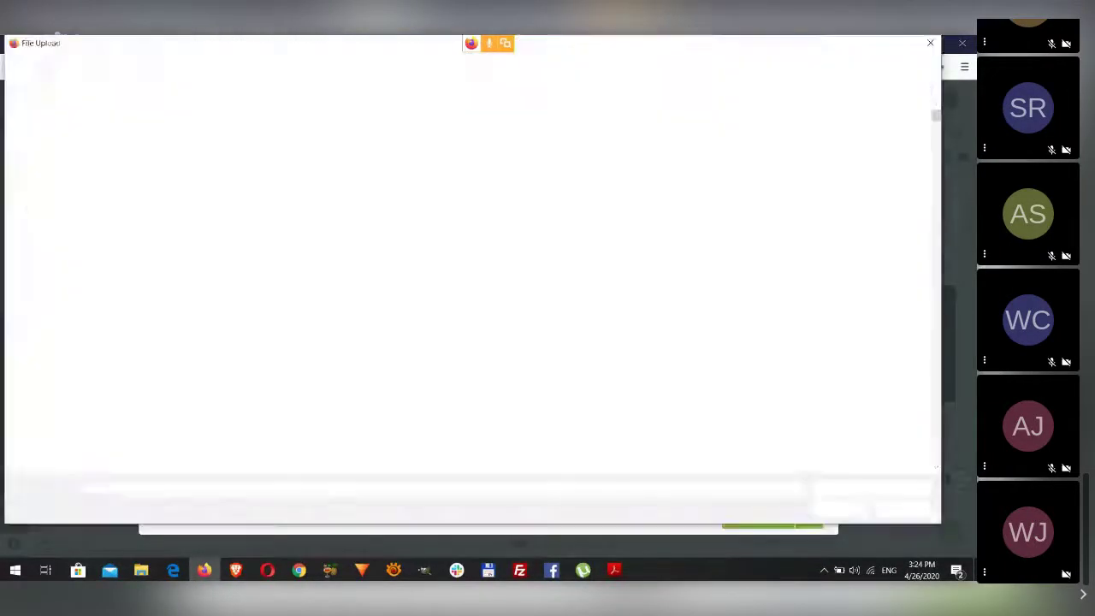
pyautogui.write('crate')
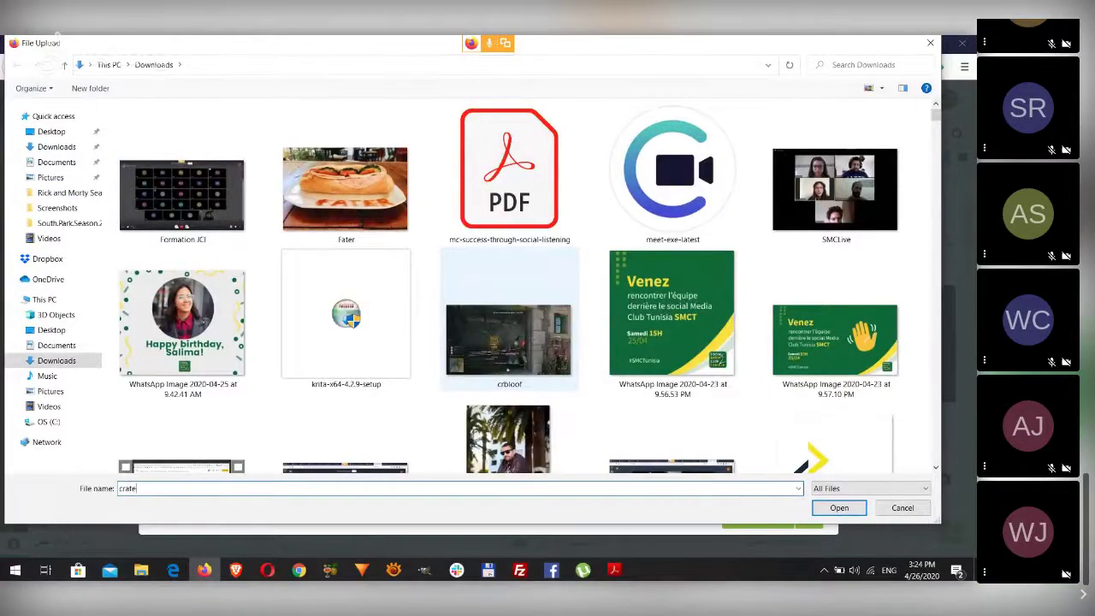
pyautogui.press('BackSpace')
pyautogui.press('BackSpace')
pyautogui.write('ar')
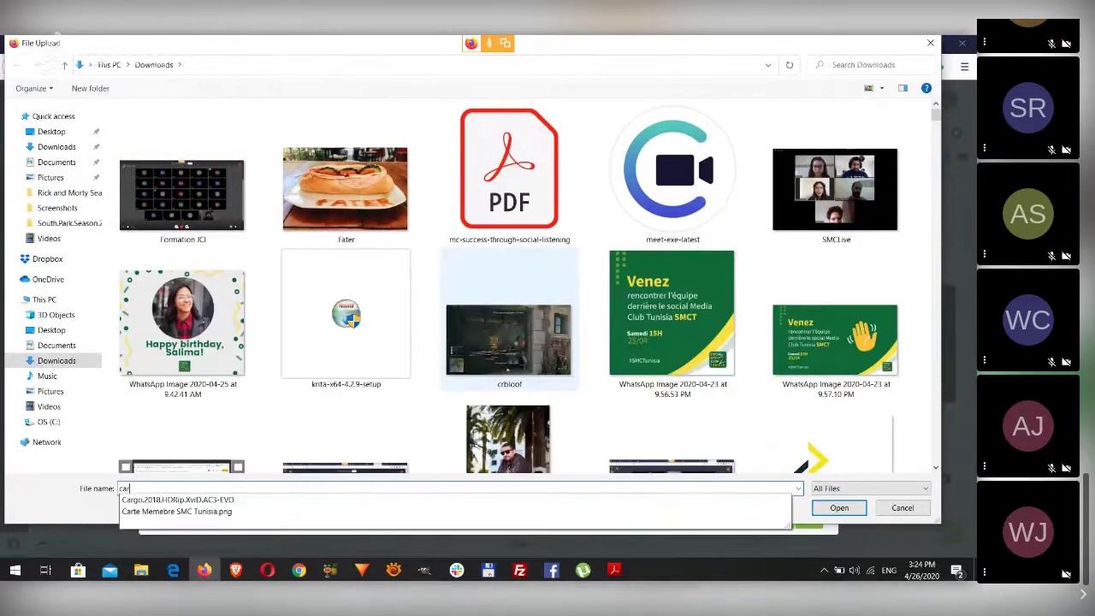
pyautogui.press('Down')
pyautogui.press('Down')
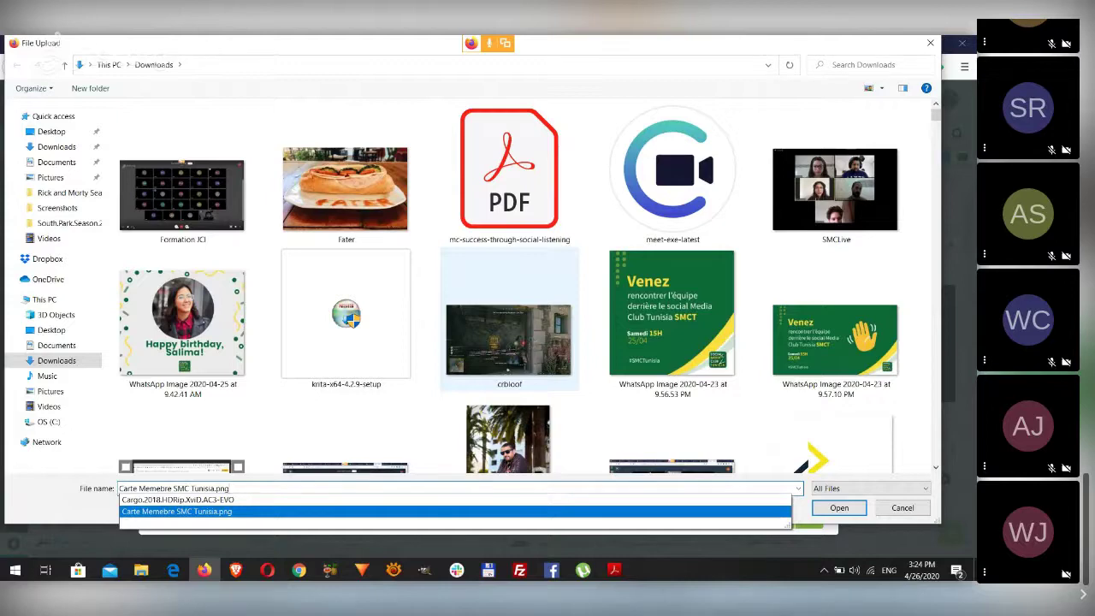
pyautogui.press('Return')
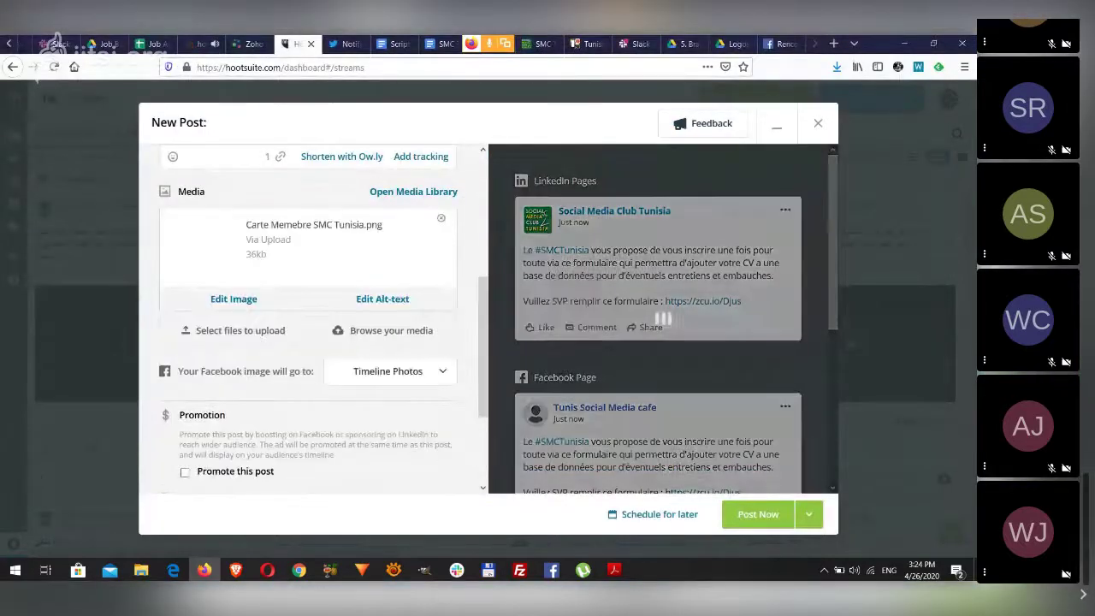
# Step: Check the network previews, then publish now using Post and Duplicate
pyautogui.scroll(-2, 659, 325)
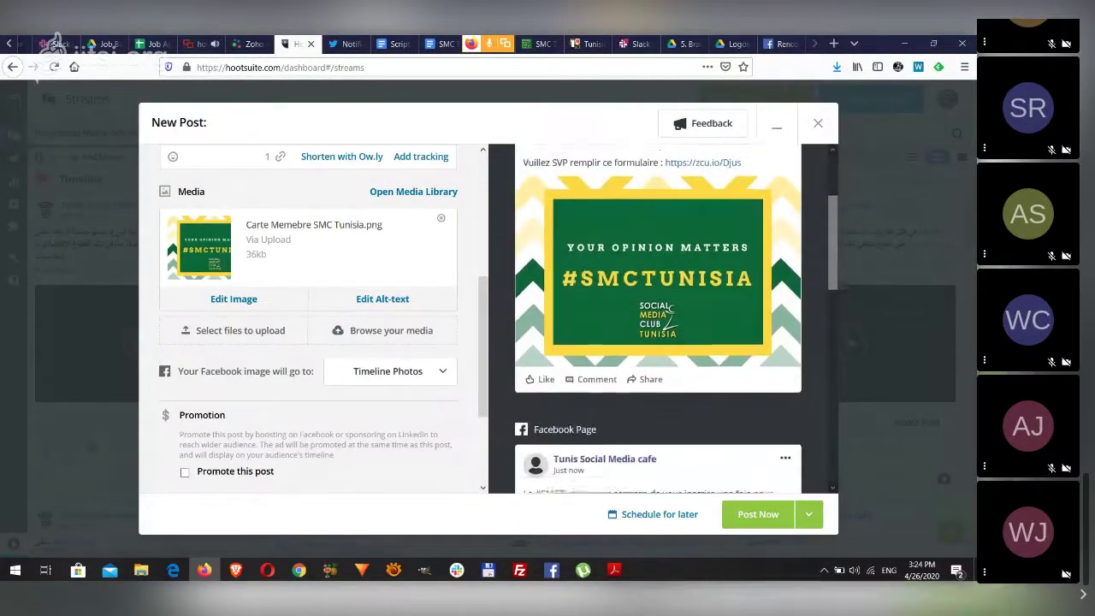
pyautogui.scroll(-3, 659, 325)
pyautogui.scroll(5, 658, 325)
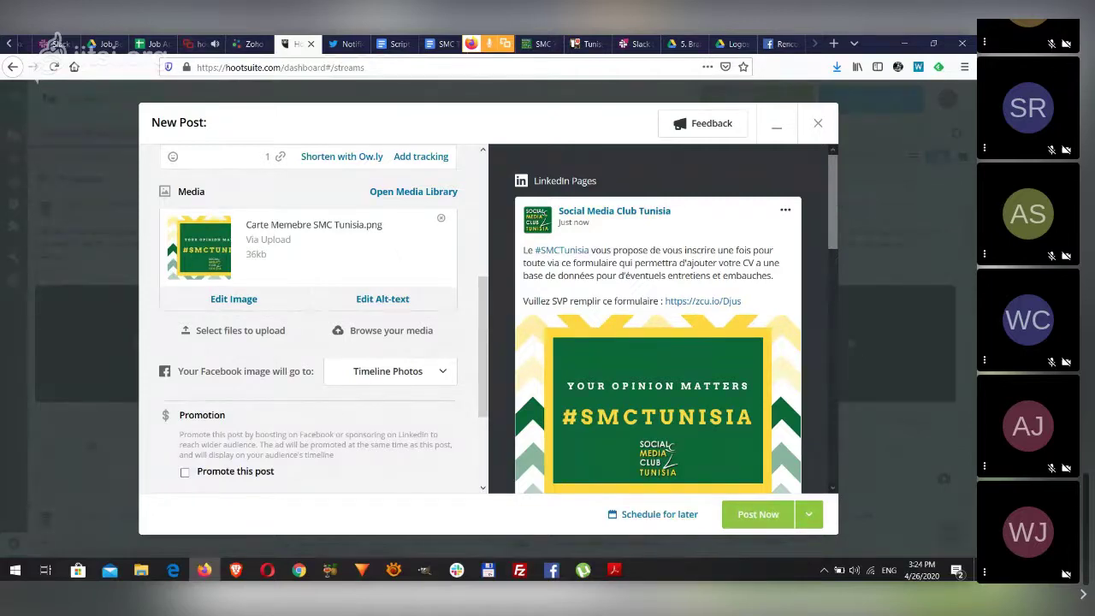
pyautogui.scroll(-3, 670, 445)
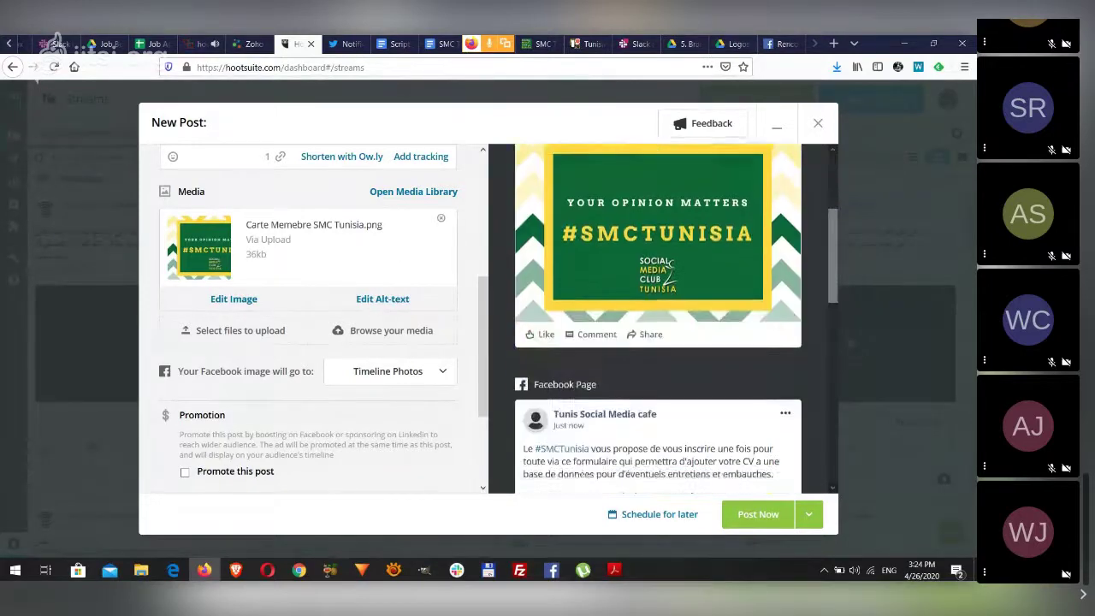
pyautogui.scroll(3, 670, 446)
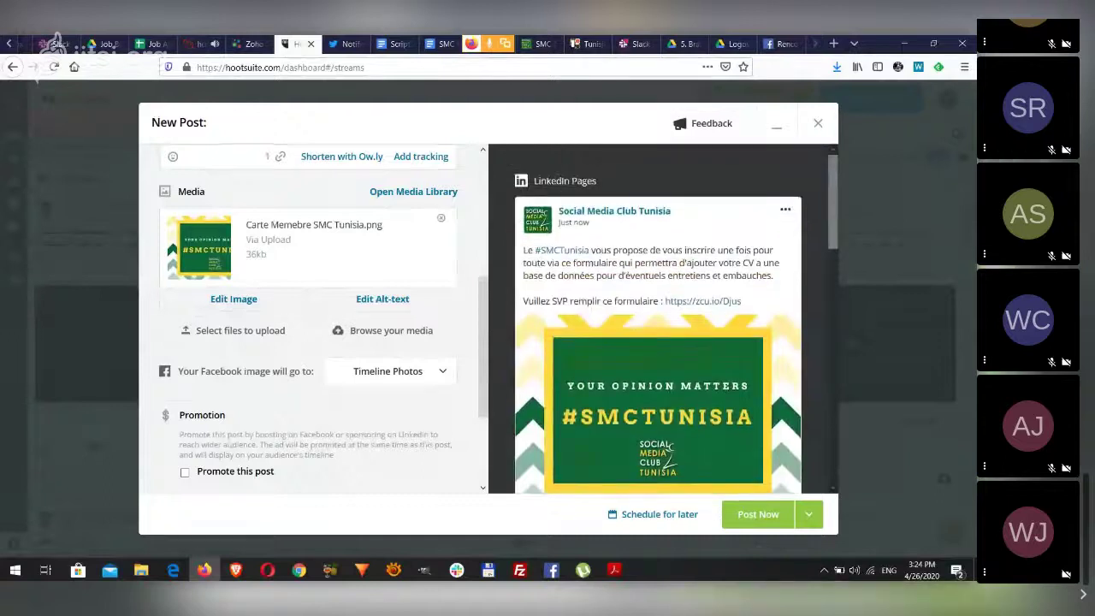
pyautogui.click(808, 514)
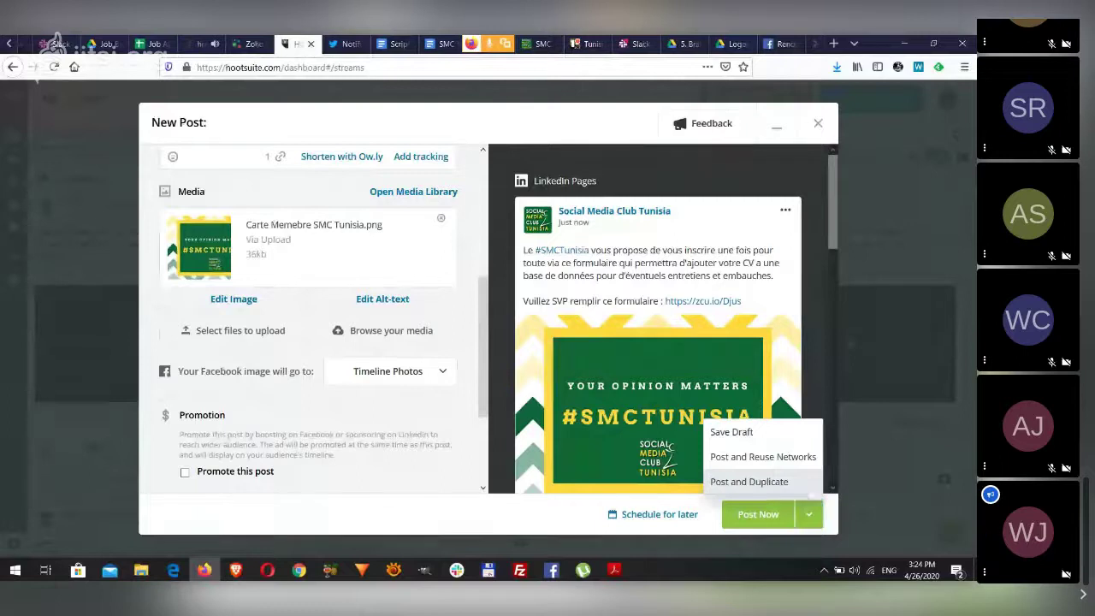
pyautogui.click(748, 481)
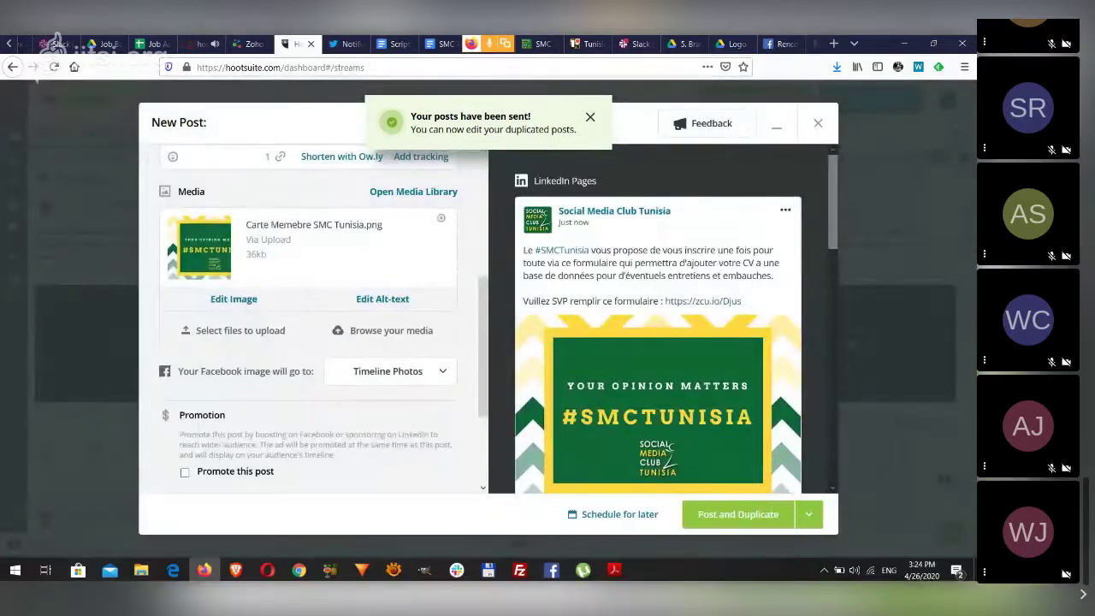
# Step: Schedule the first duplicate for April 27 at 3:30 PM and keep a copy
pyautogui.click(612, 514)
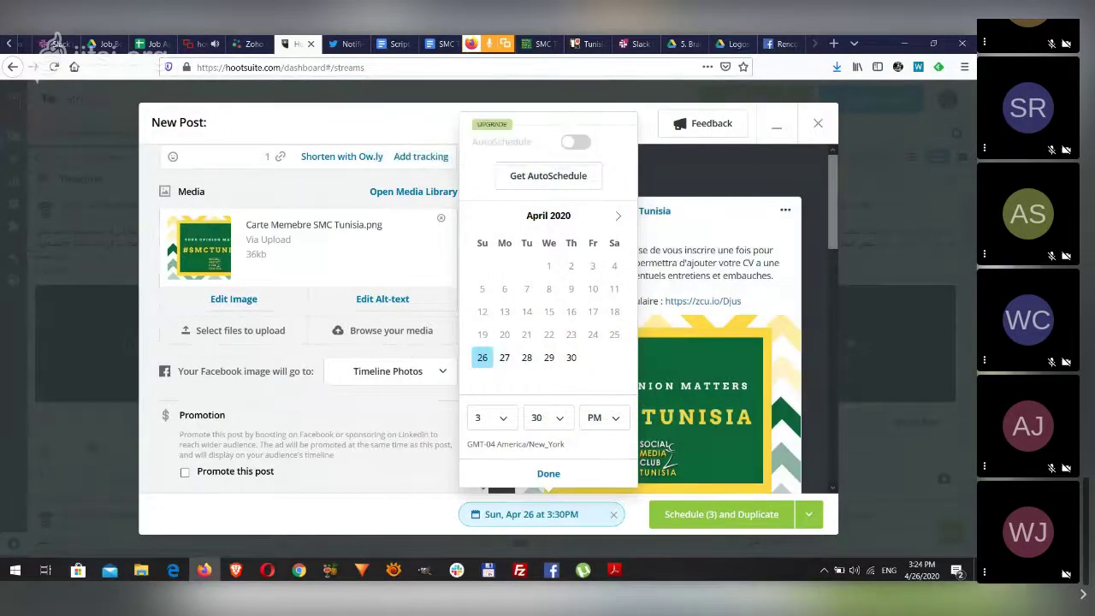
pyautogui.click(504, 358)
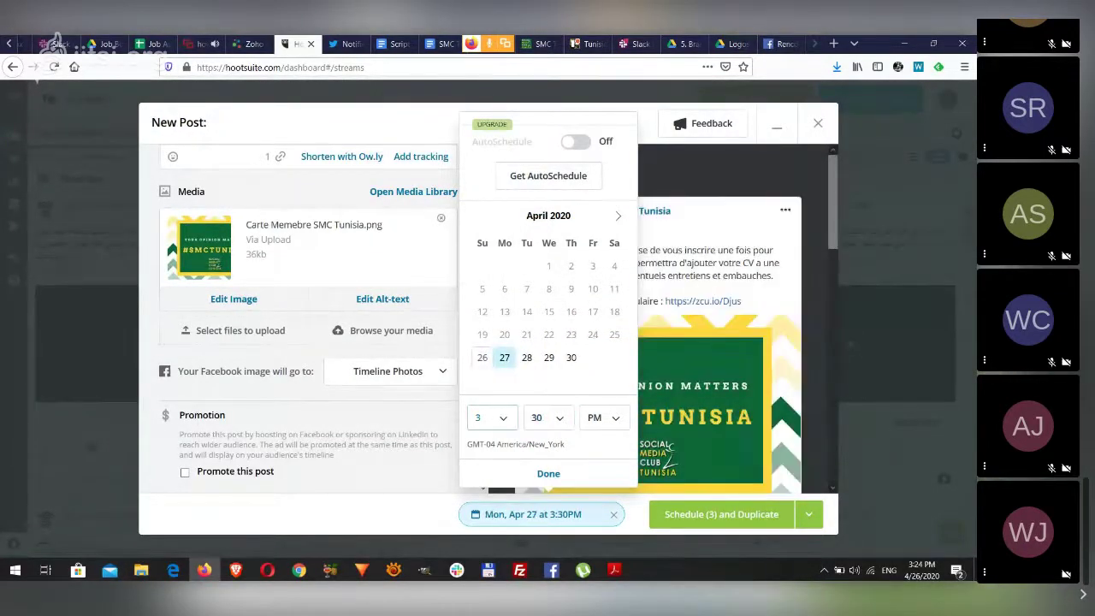
pyautogui.click(547, 417)
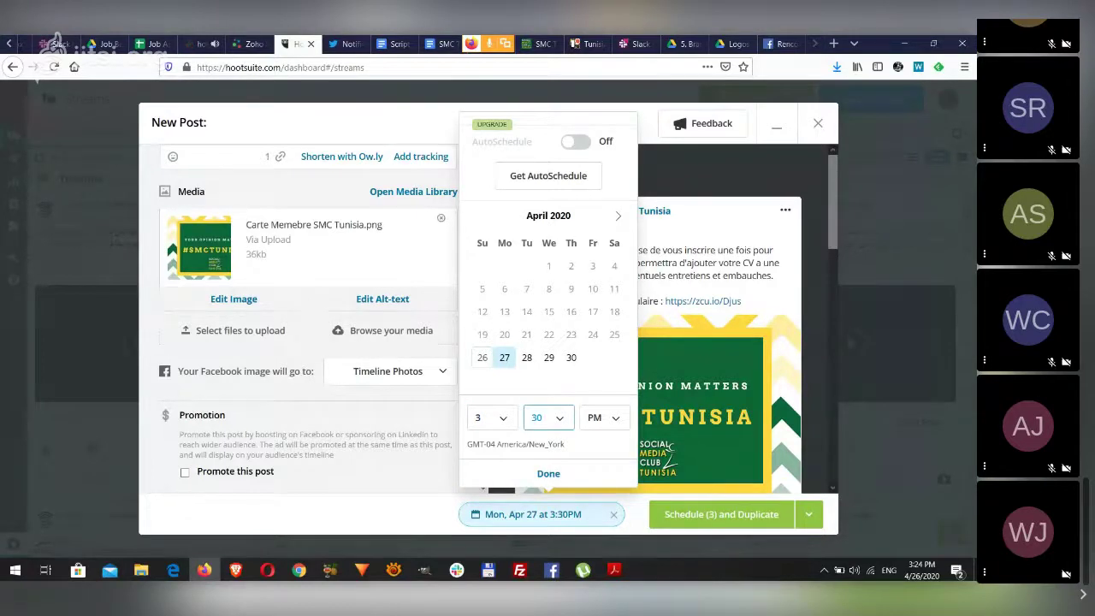
pyautogui.click(549, 473)
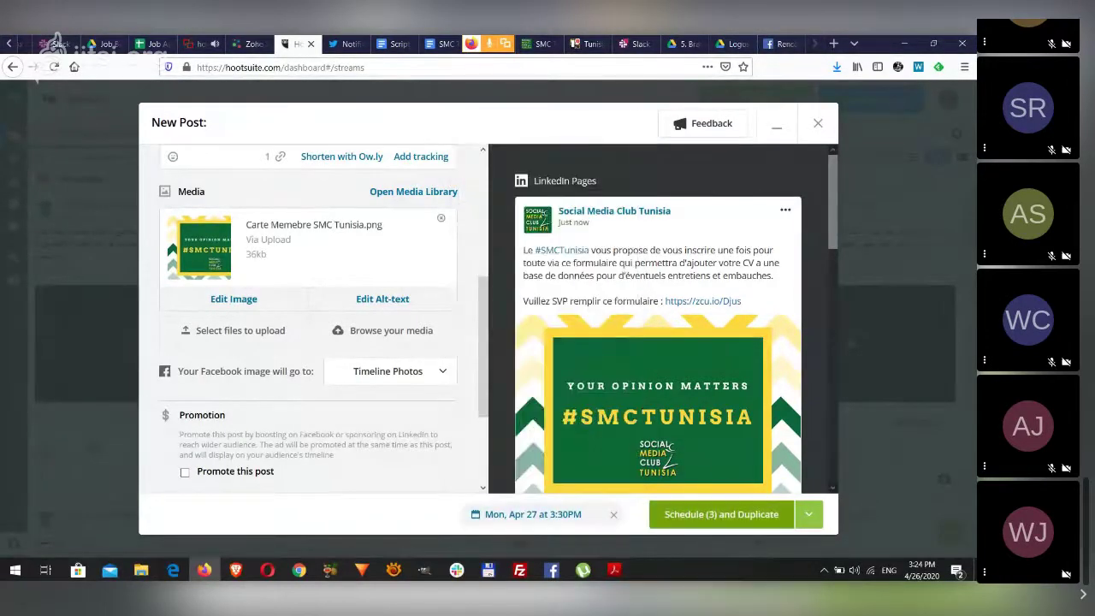
pyautogui.click(721, 514)
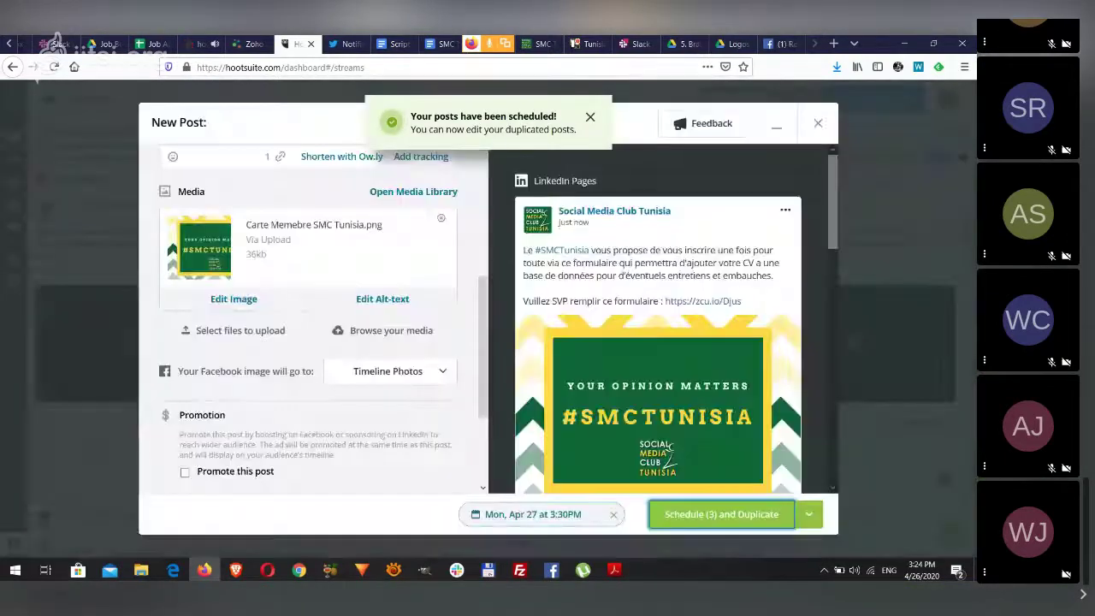
# Step: Schedule further copies for April 28 and 29, and the final one for April 30
pyautogui.click(533, 514)
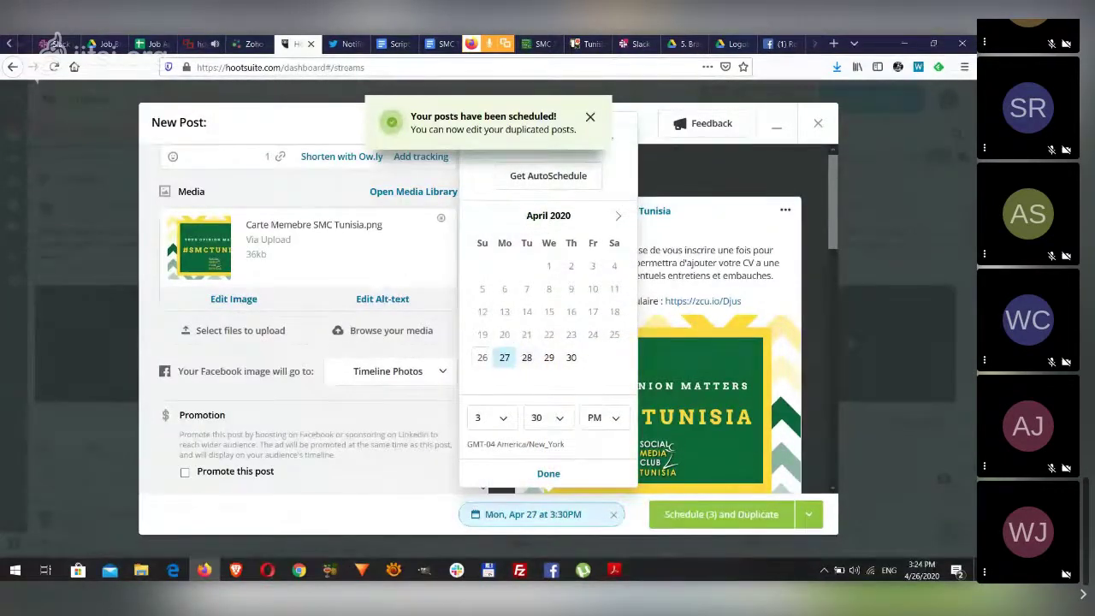
pyautogui.click(527, 357)
pyautogui.click(721, 514)
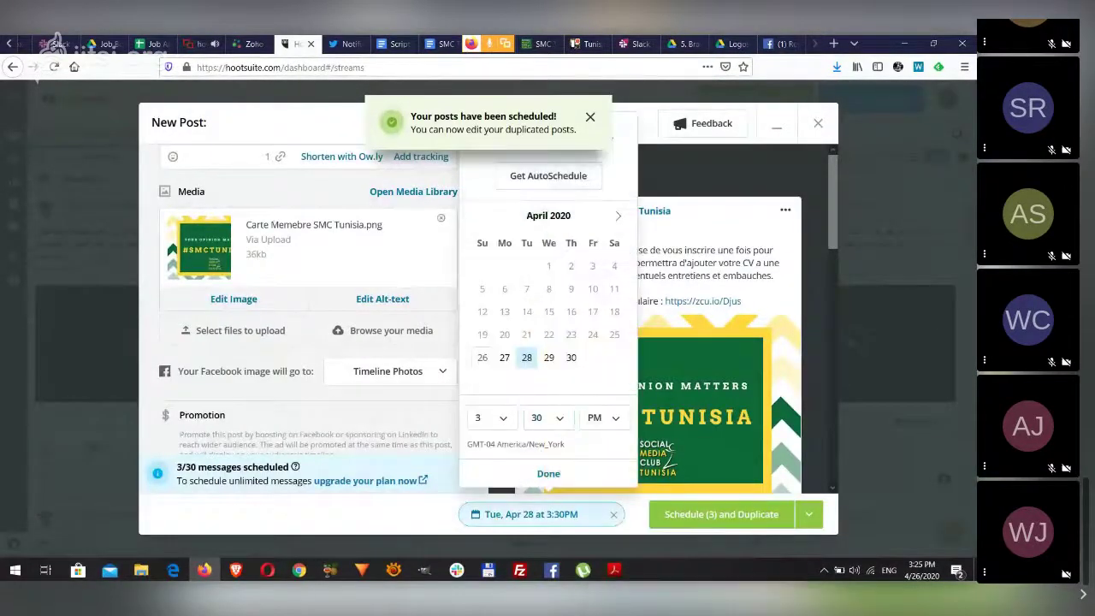
pyautogui.click(549, 356)
pyautogui.click(721, 514)
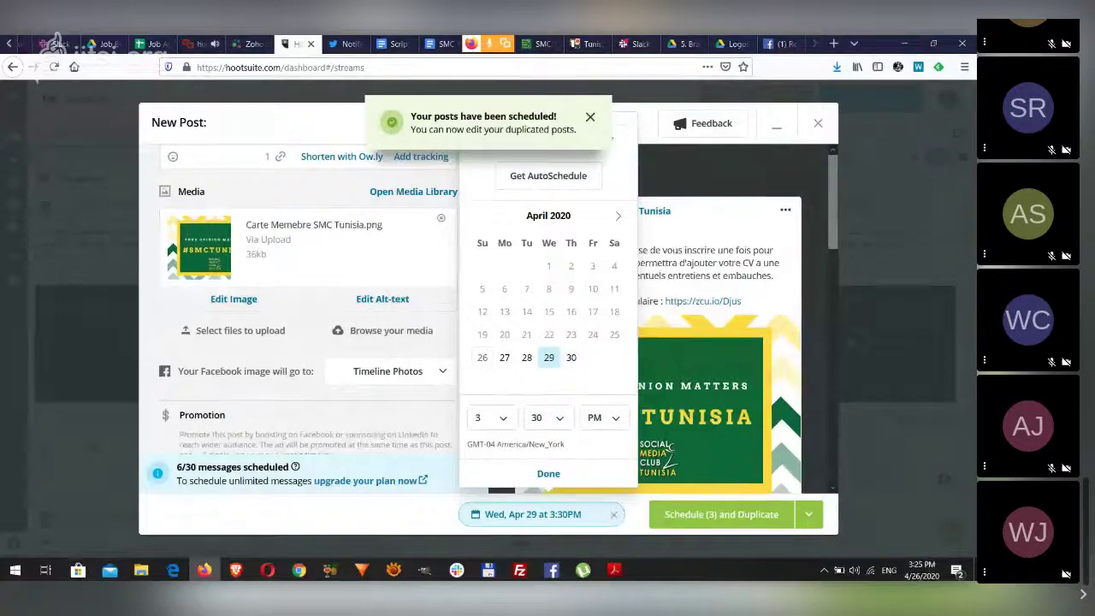
pyautogui.click(570, 357)
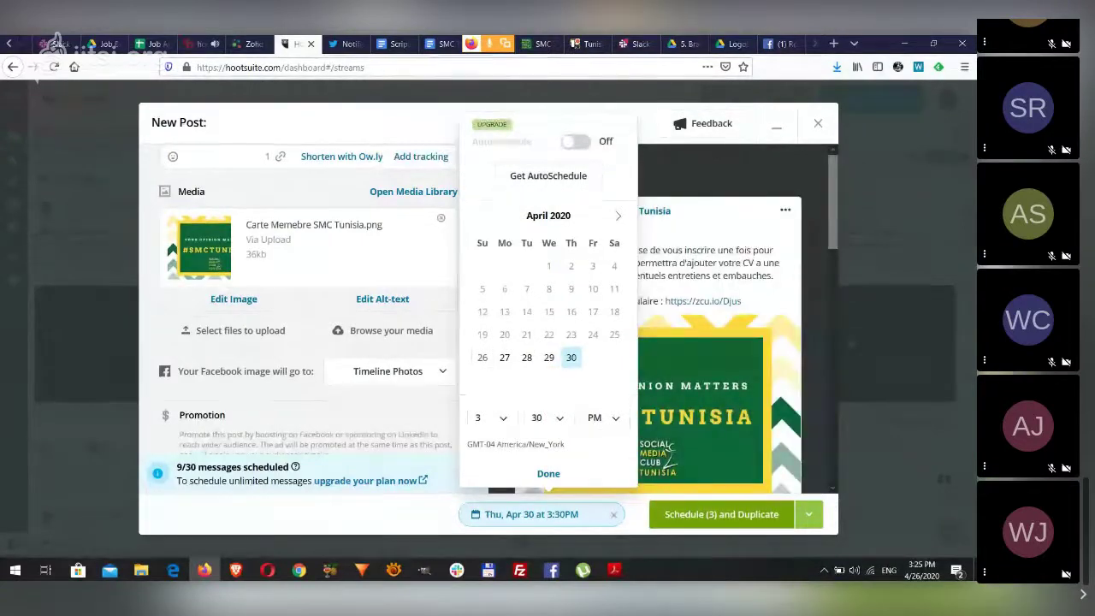
pyautogui.click(809, 514)
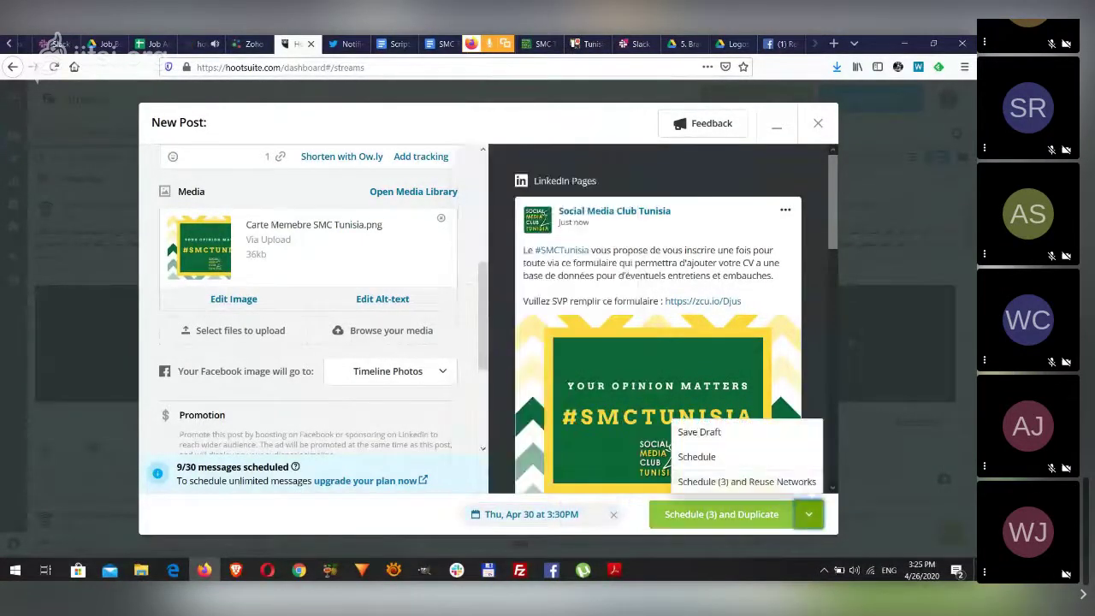
pyautogui.click(697, 457)
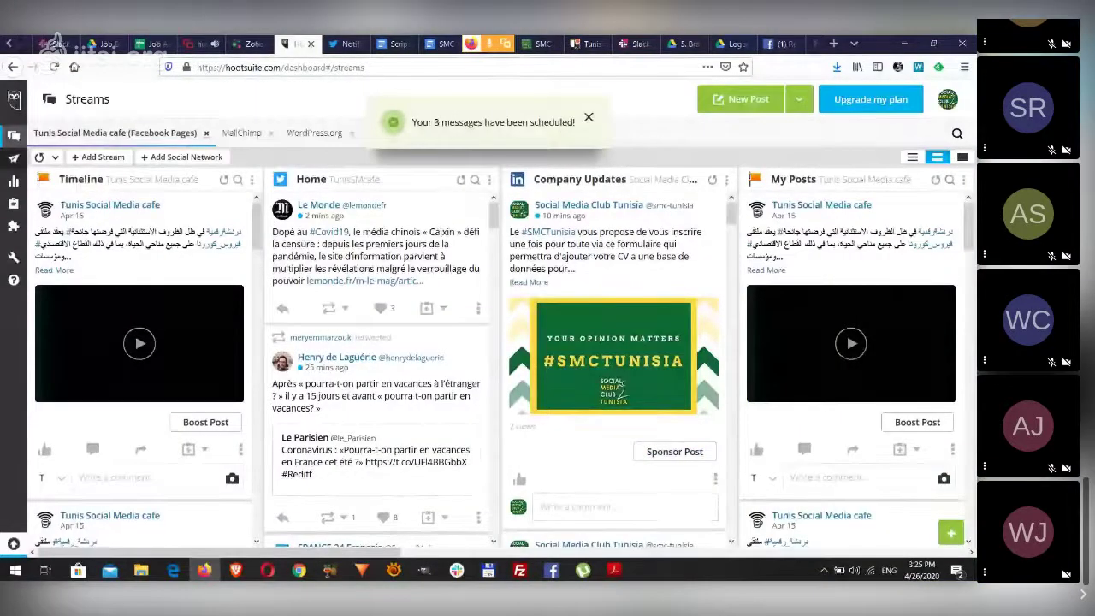
# Step: Review the Apr 27–30 3:30pm #SMCTunisia posts in the Publisher planner, then return to Jitsi
pyautogui.moveTo(14, 158)
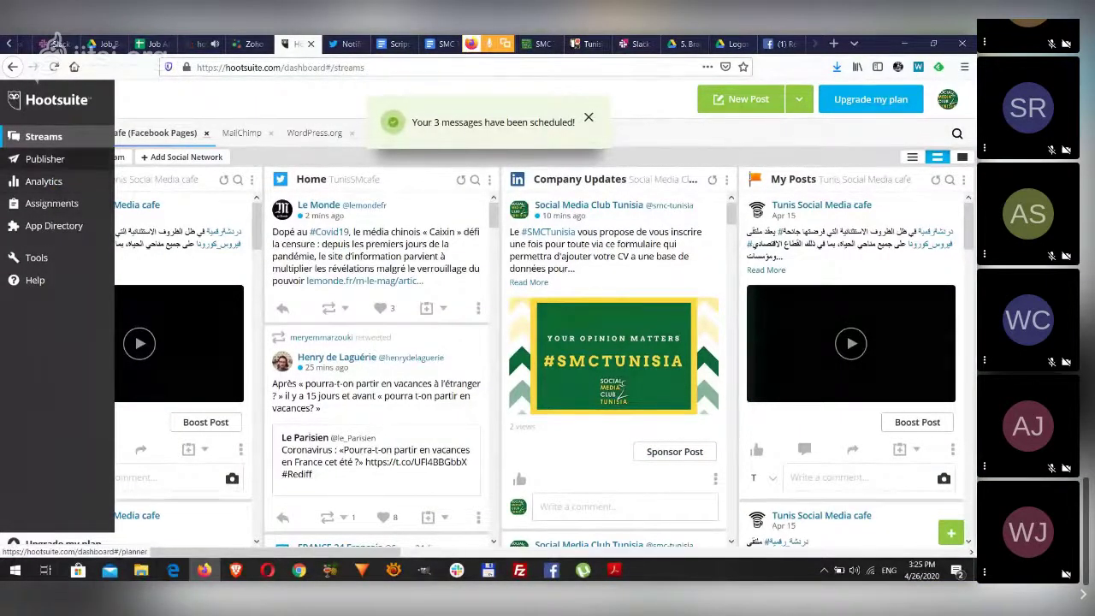
pyautogui.click(25, 158)
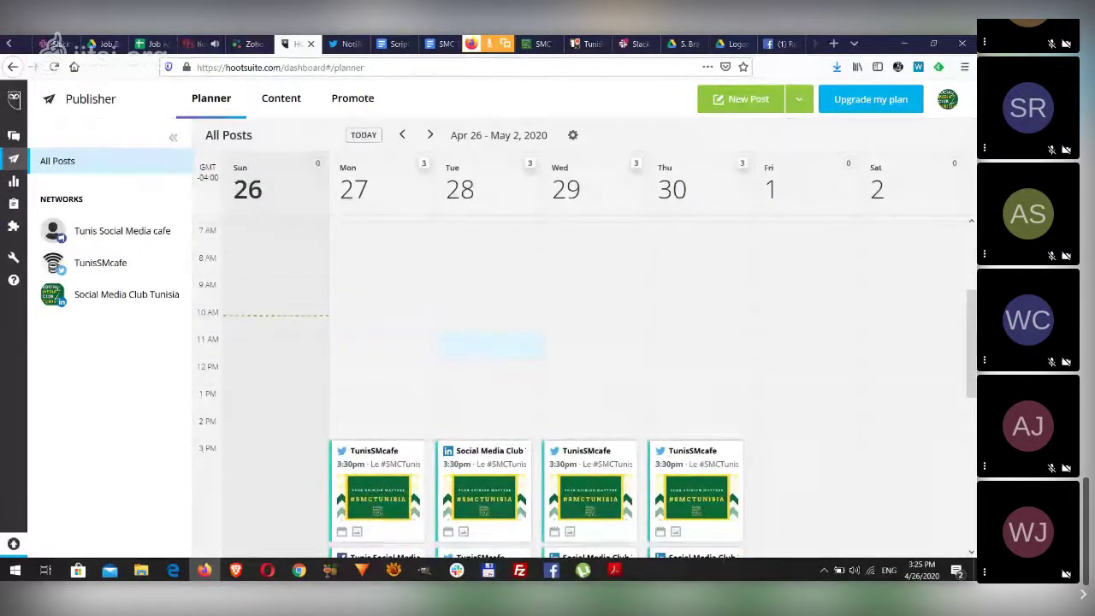
pyautogui.scroll(-5, 581, 385)
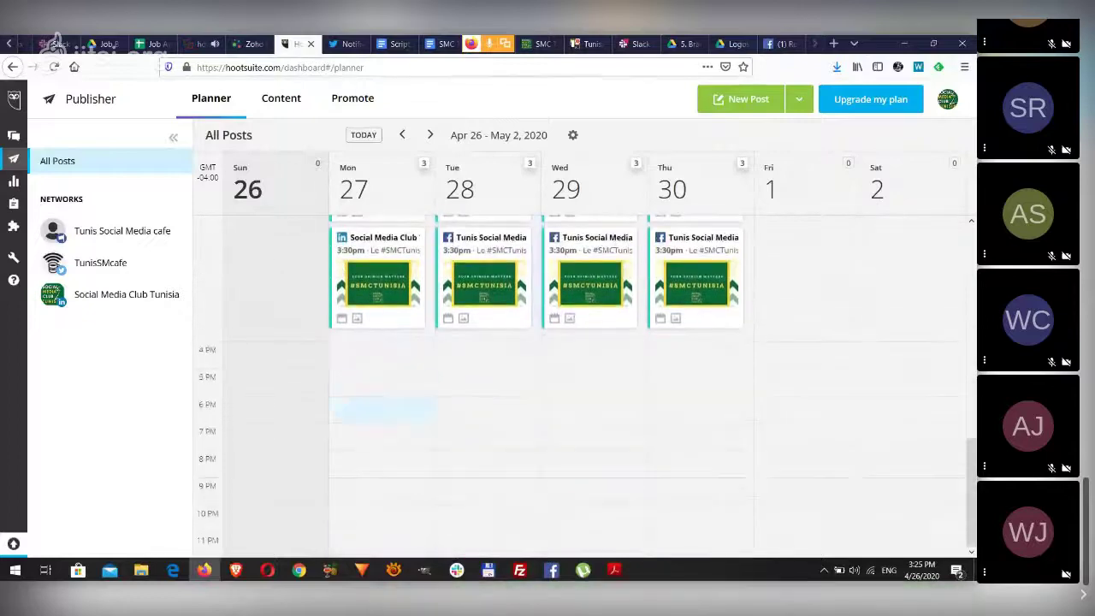
pyautogui.scroll(5, 581, 385)
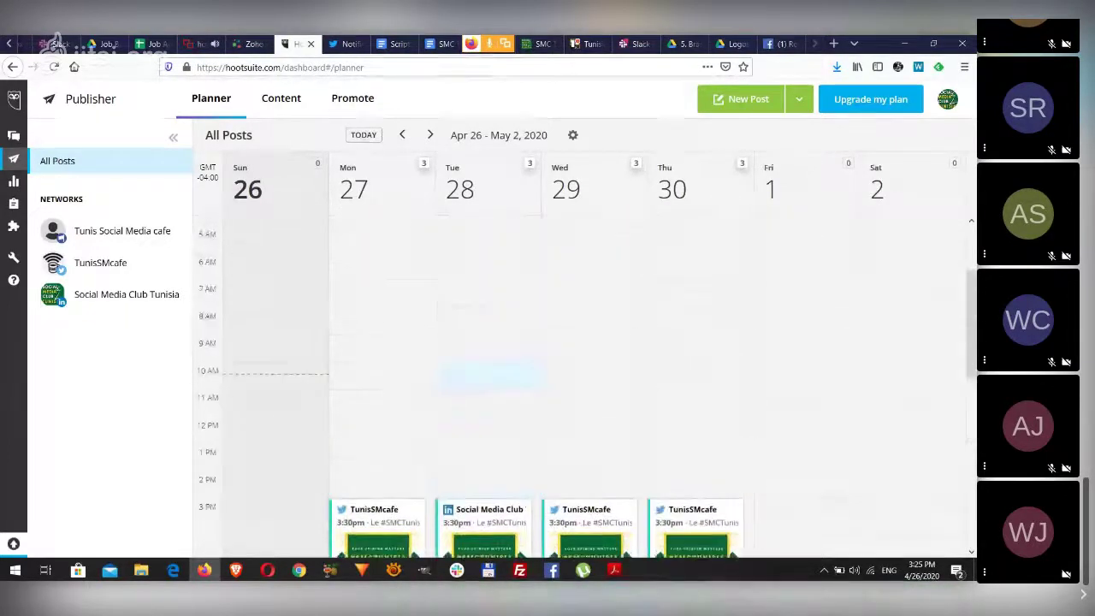
pyautogui.scroll(-4, 582, 384)
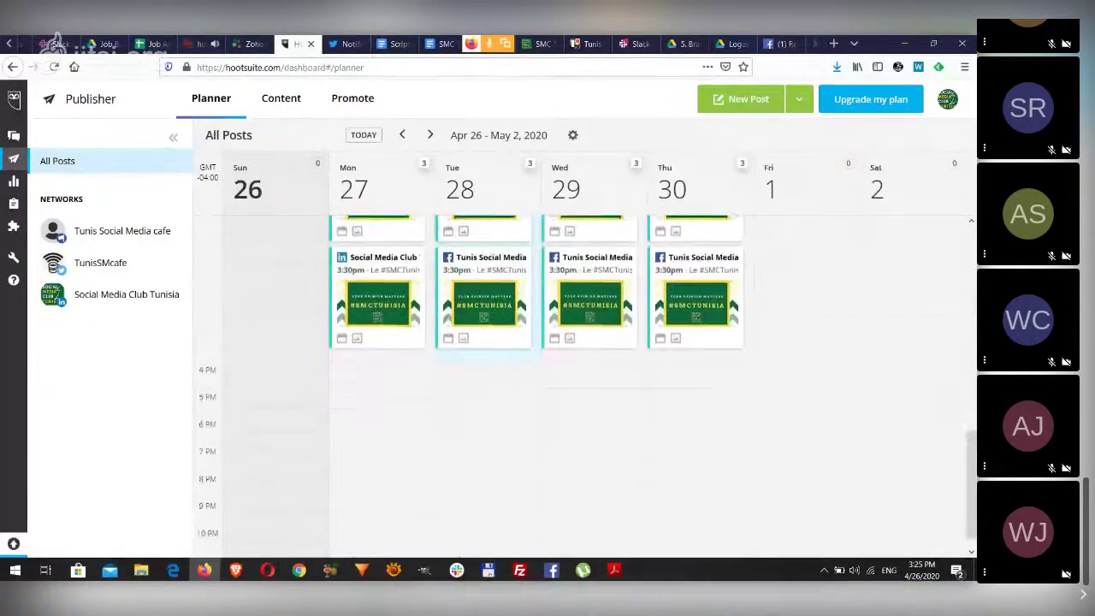
pyautogui.scroll(8, 581, 385)
pyautogui.click(202, 44)
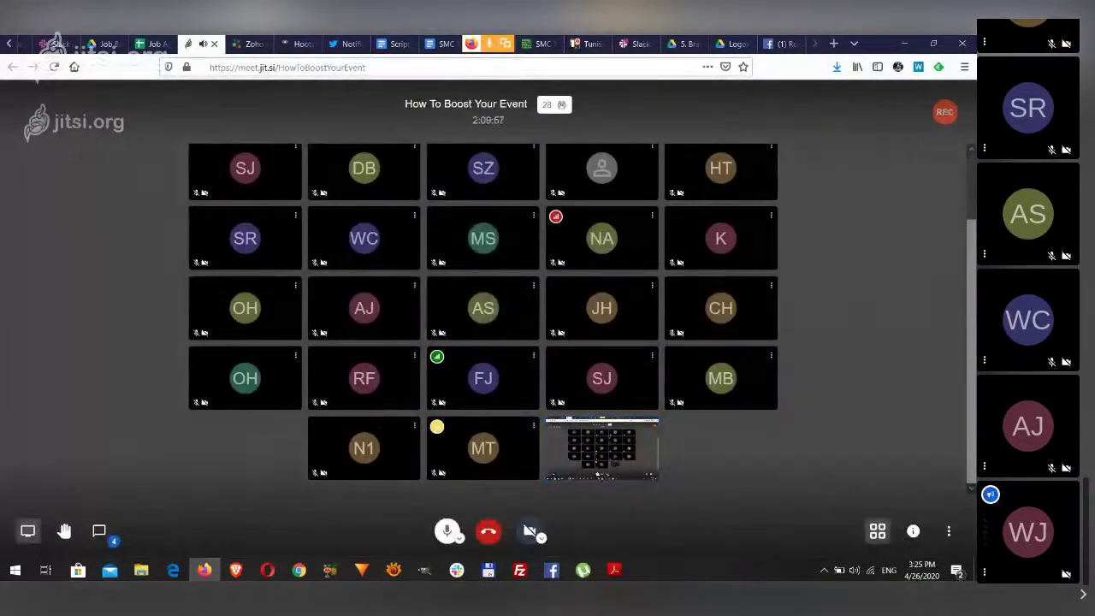
# Step: Switch to the Zoho Social dashboard and check, then close, the notifications panel
pyautogui.click(250, 44)
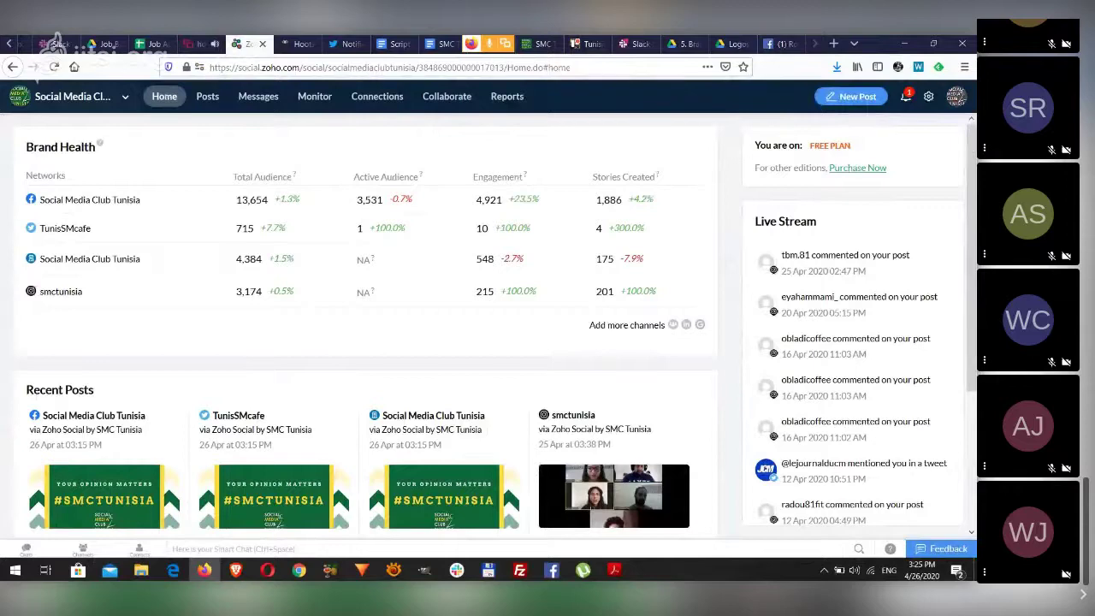
pyautogui.scroll(-2, 363, 325)
pyautogui.scroll(2, 364, 325)
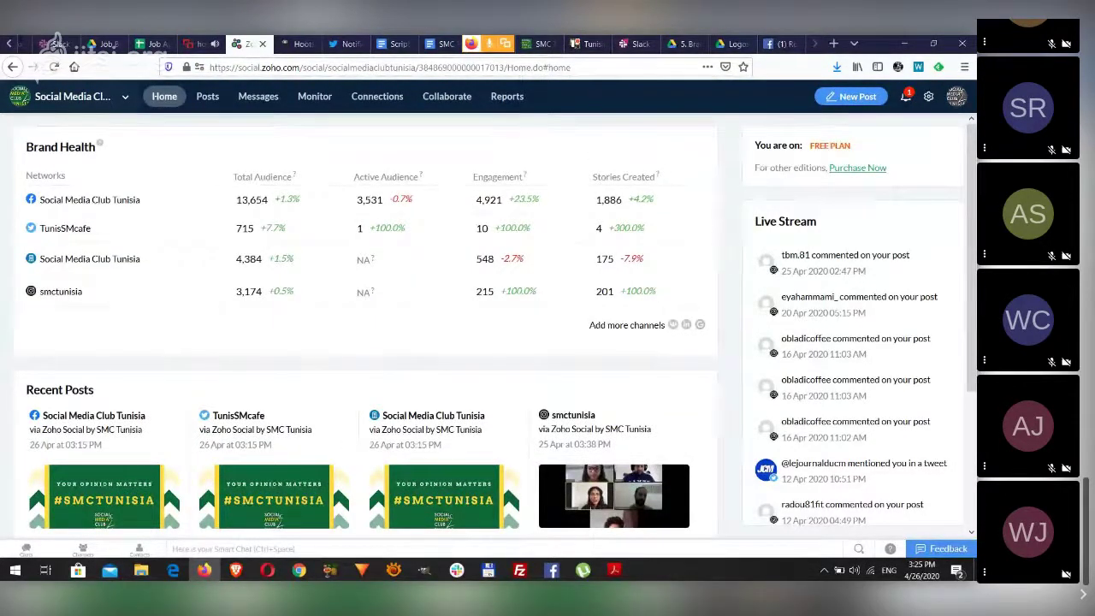
pyautogui.click(905, 97)
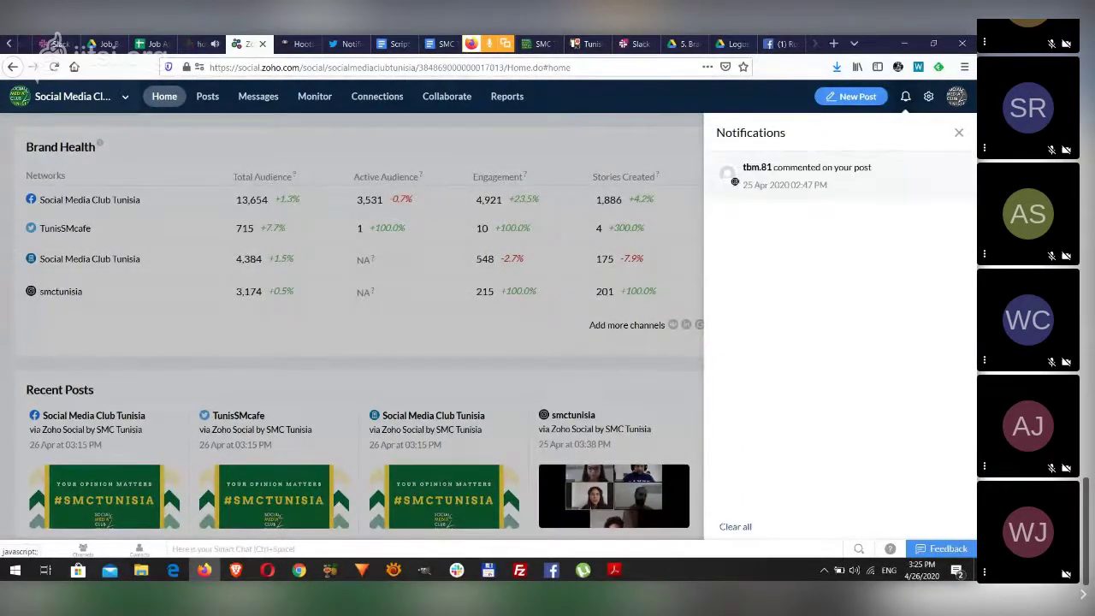
pyautogui.click(905, 97)
pyautogui.press('Escape')
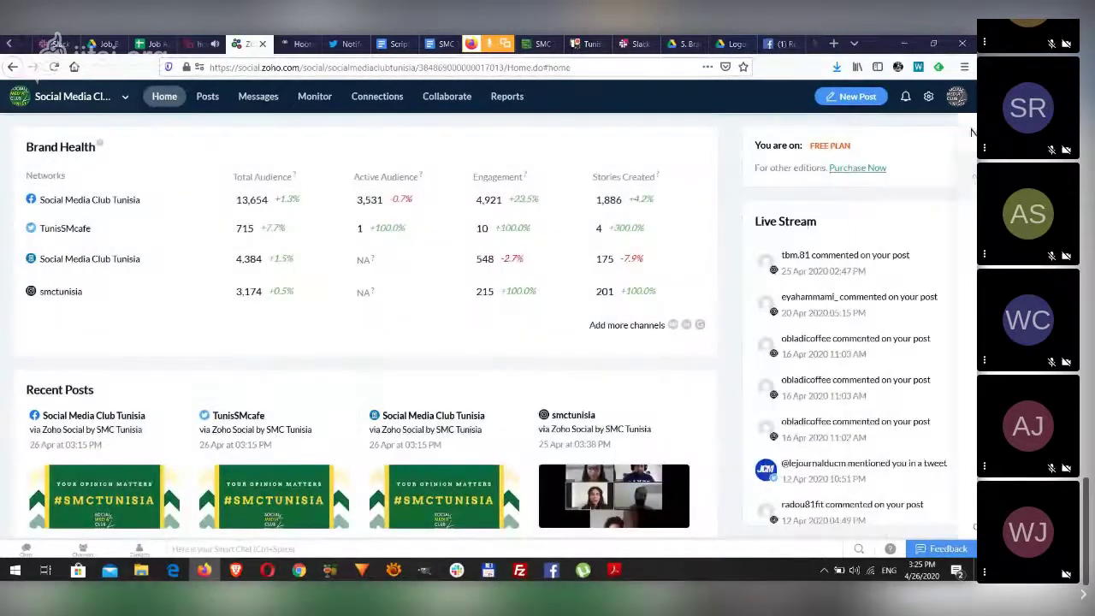
# Step: Close the Zoho Social and Hootsuite tabs and show the Facebook #SMCTunisia event page
pyautogui.click(300, 44)
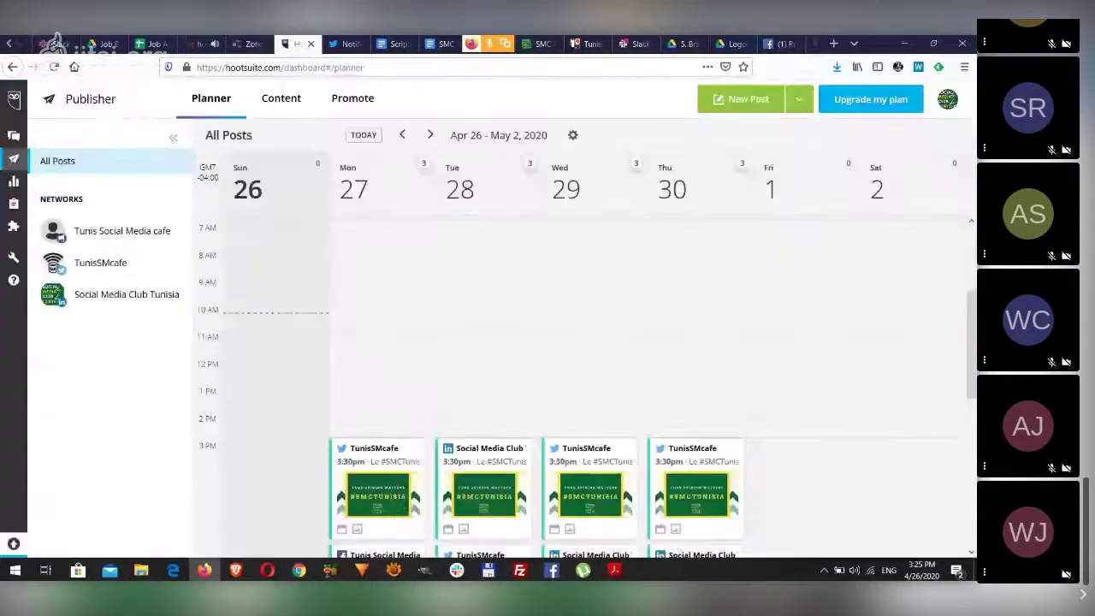
pyautogui.hotkey('ctrl', 'shift', 'Tab')
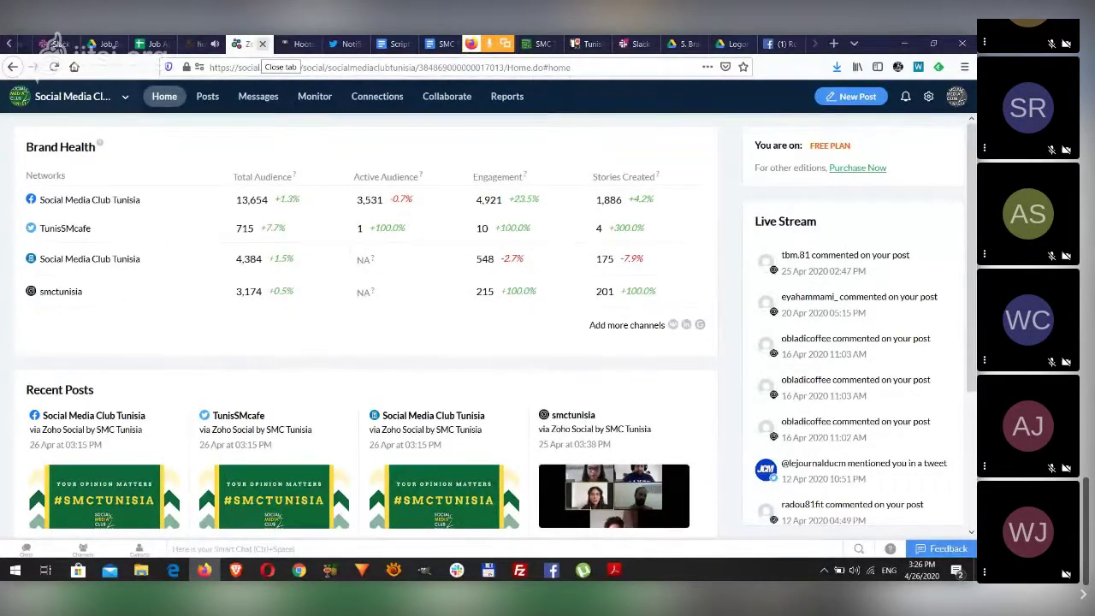
pyautogui.click(262, 43)
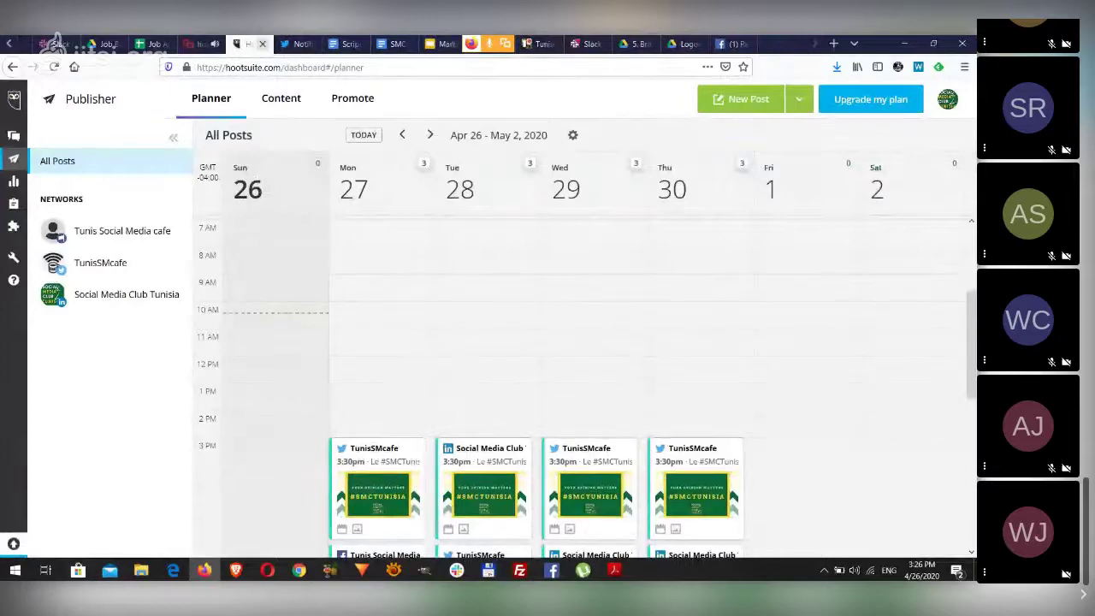
pyautogui.click(263, 43)
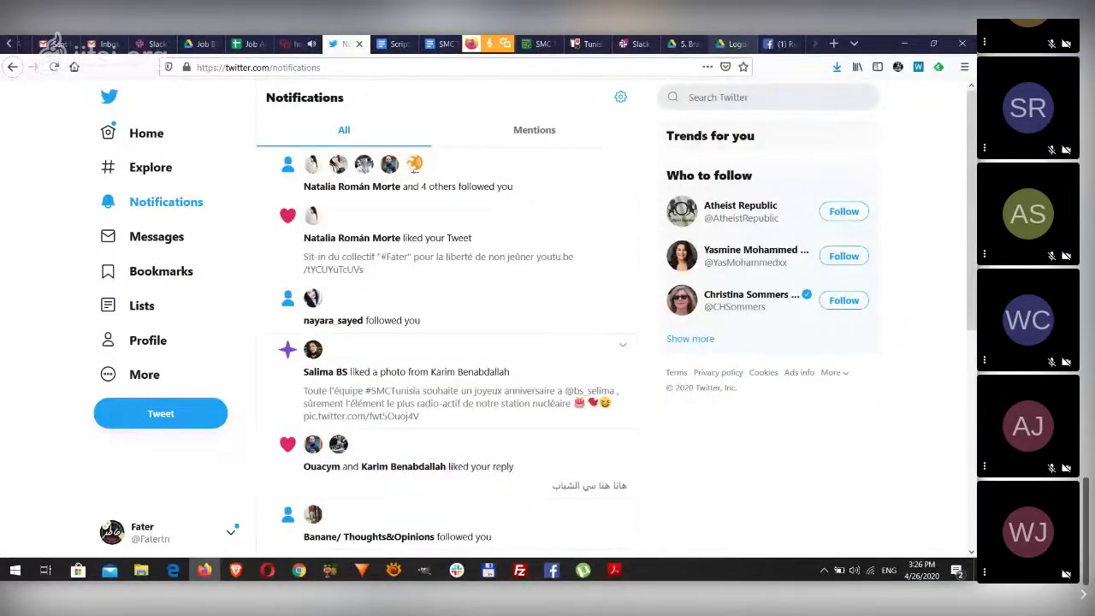
pyautogui.click(778, 43)
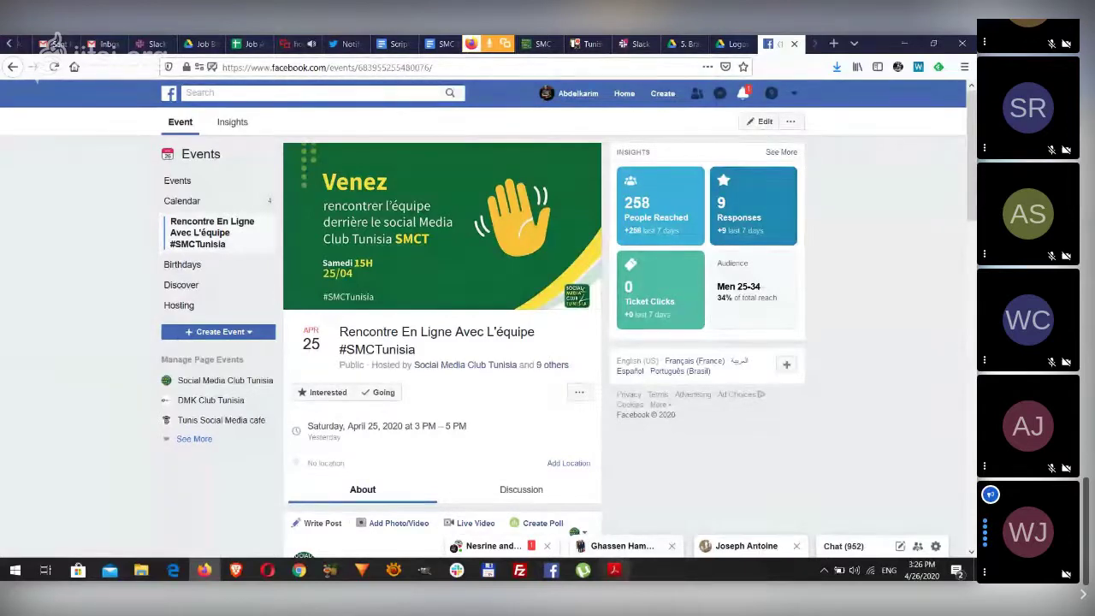
# Step: Glance at the Acrobat slides and the Trello board, then open a blank Firefox tab
pyautogui.click(614, 569)
pyautogui.hotkey('alt', 'Tab')
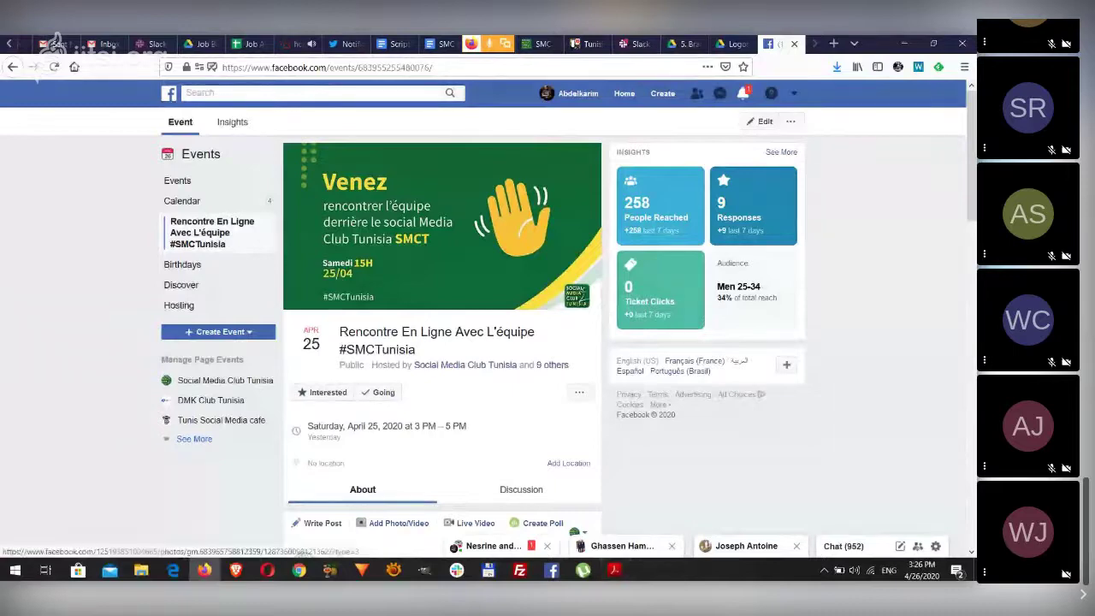
pyautogui.hotkey('alt', 'Tab')
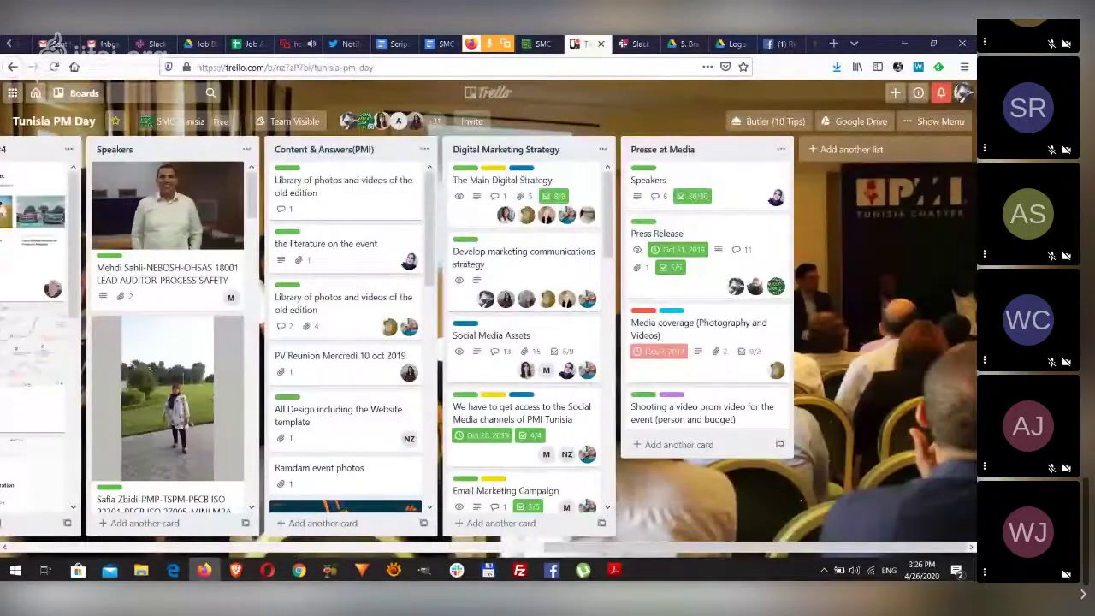
pyautogui.hotkey('alt', 'Tab')
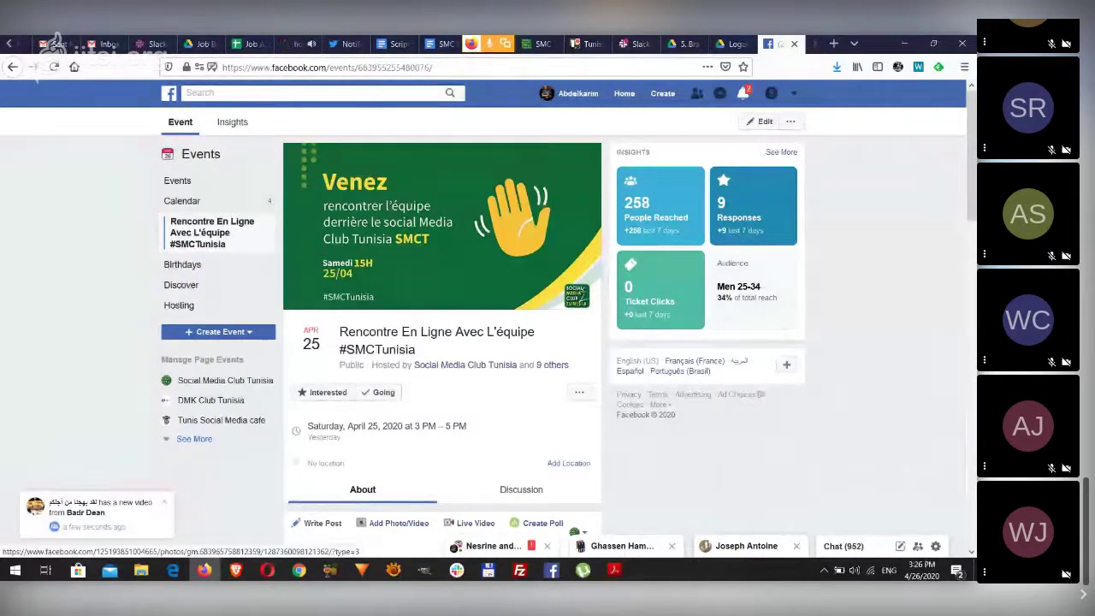
pyautogui.hotkey('ctrl', 't')
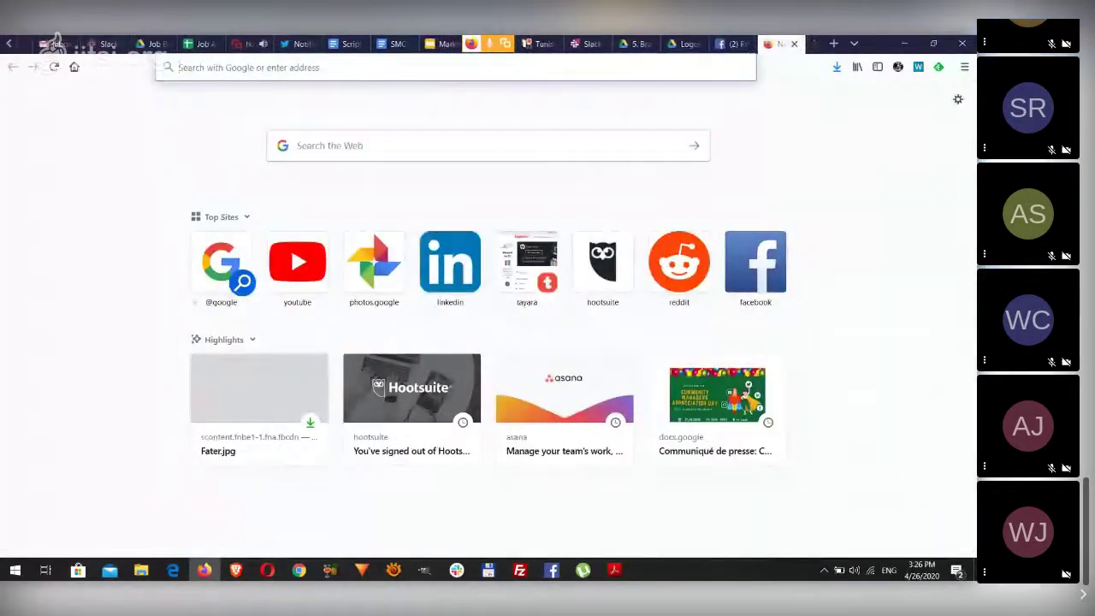
# Step: Load Zoho Social in the blank tab and Hootsuite in a second new tab
pyautogui.write('social.zoho.com/')
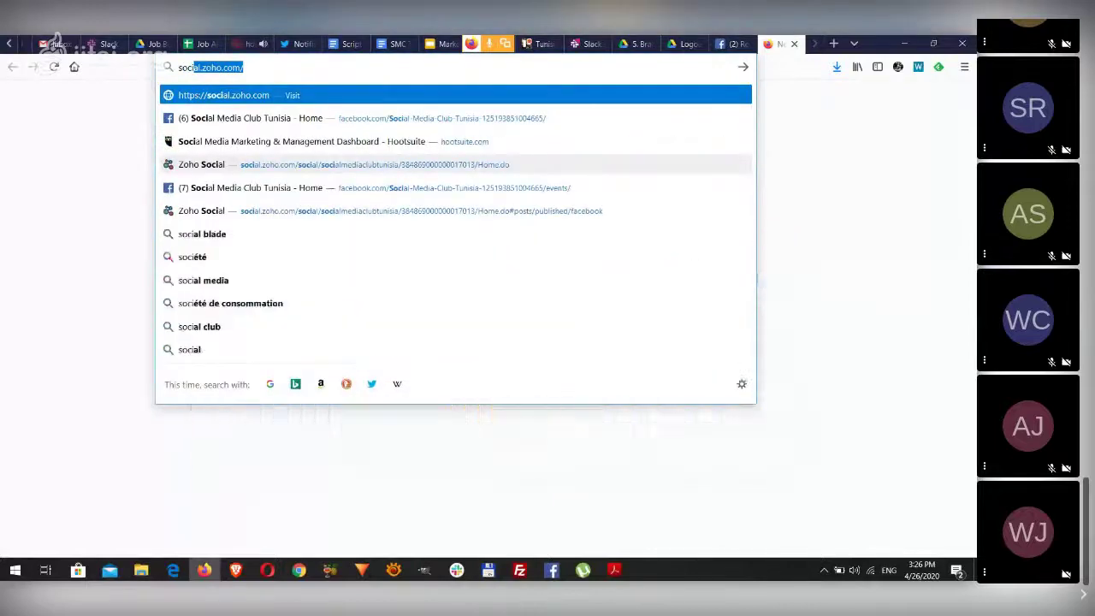
pyautogui.press('Return')
pyautogui.hotkey('ctrl', 't')
pyautogui.write('hootsuite')
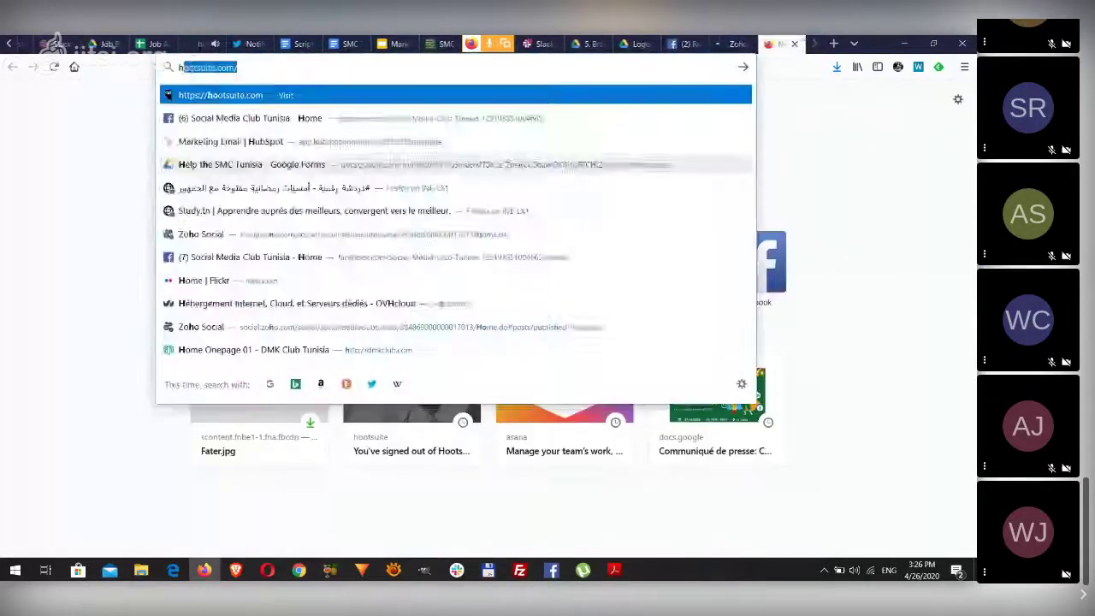
pyautogui.press('Return')
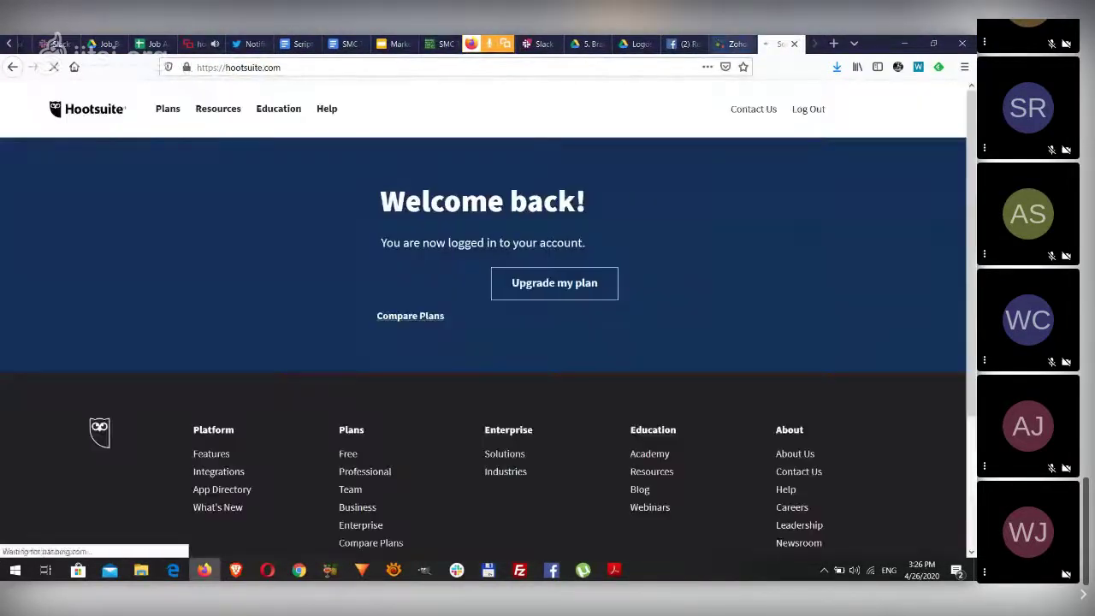
# Step: Show Zoho Social's Facebook Published Posts list, checking the Hootsuite tab in between
pyautogui.hotkey('ctrl', 'shift', 'Tab')
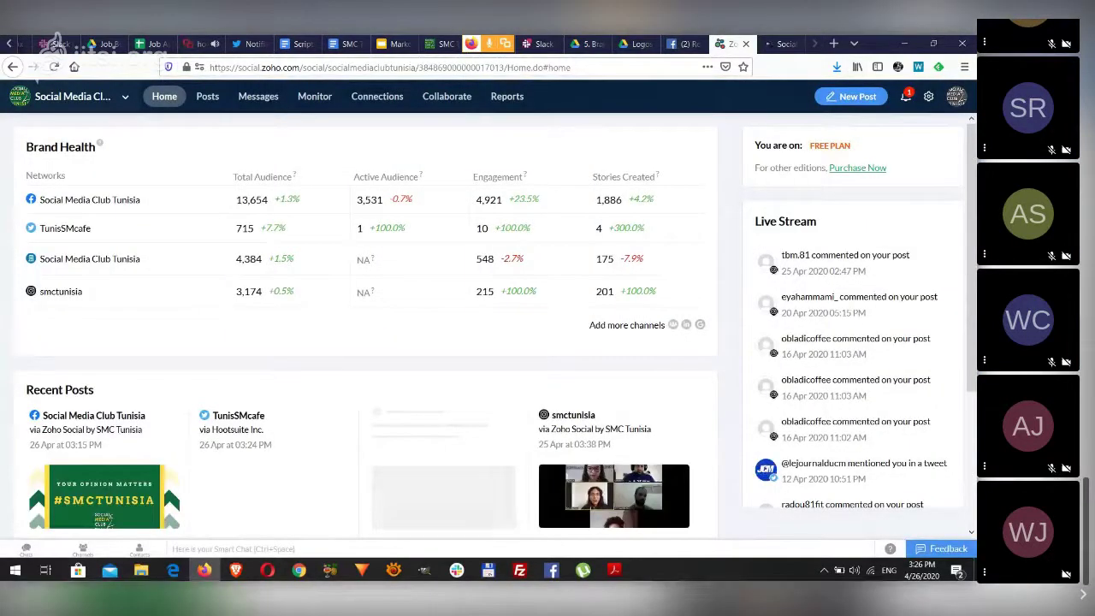
pyautogui.hotkey('ctrl', 'Tab')
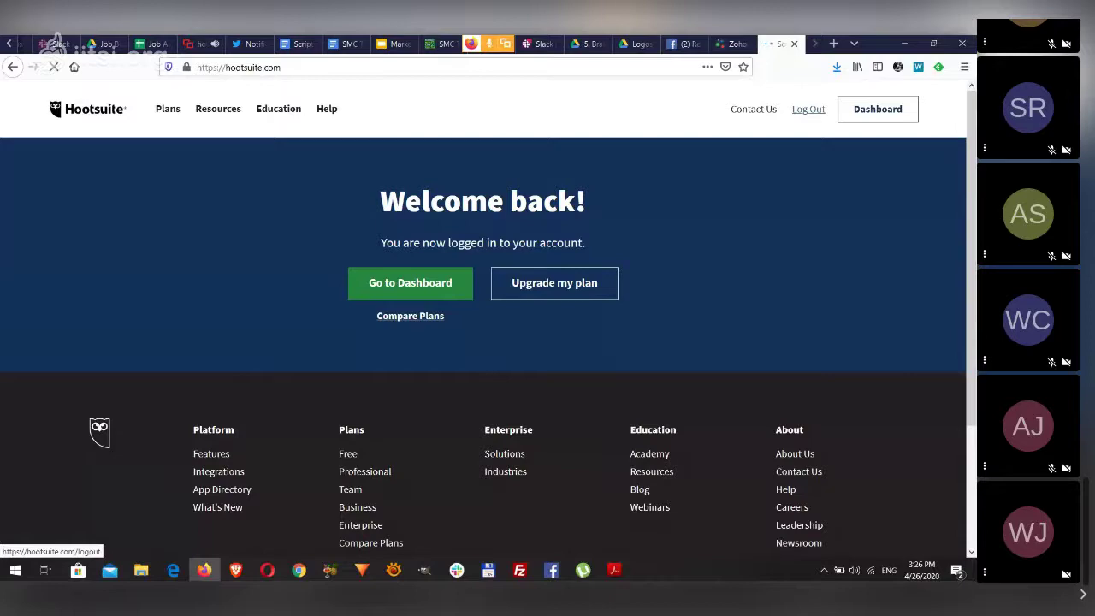
pyautogui.click(731, 44)
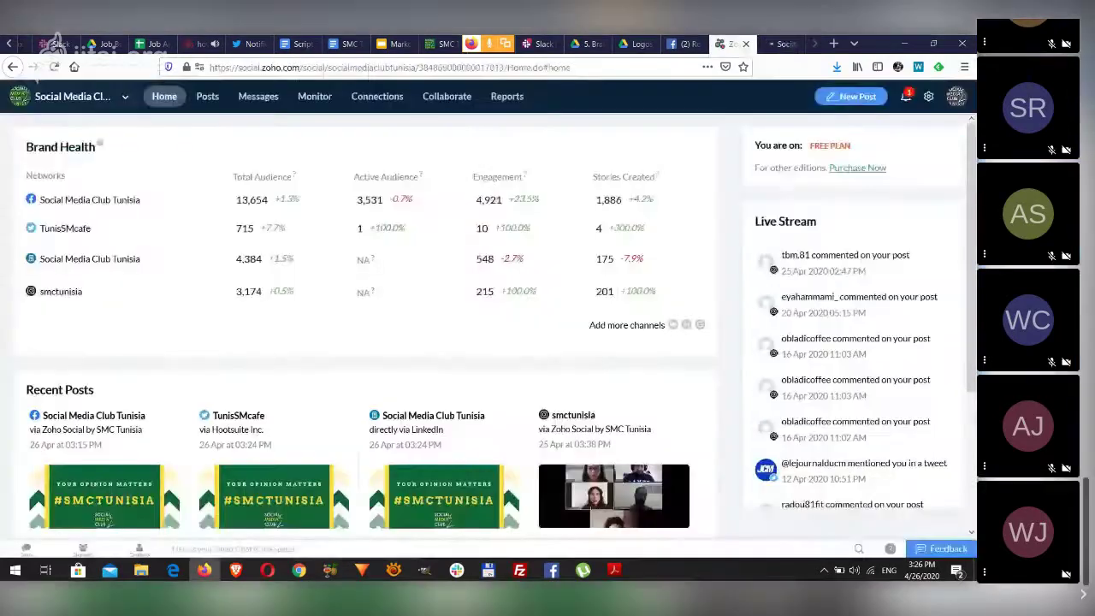
pyautogui.click(207, 96)
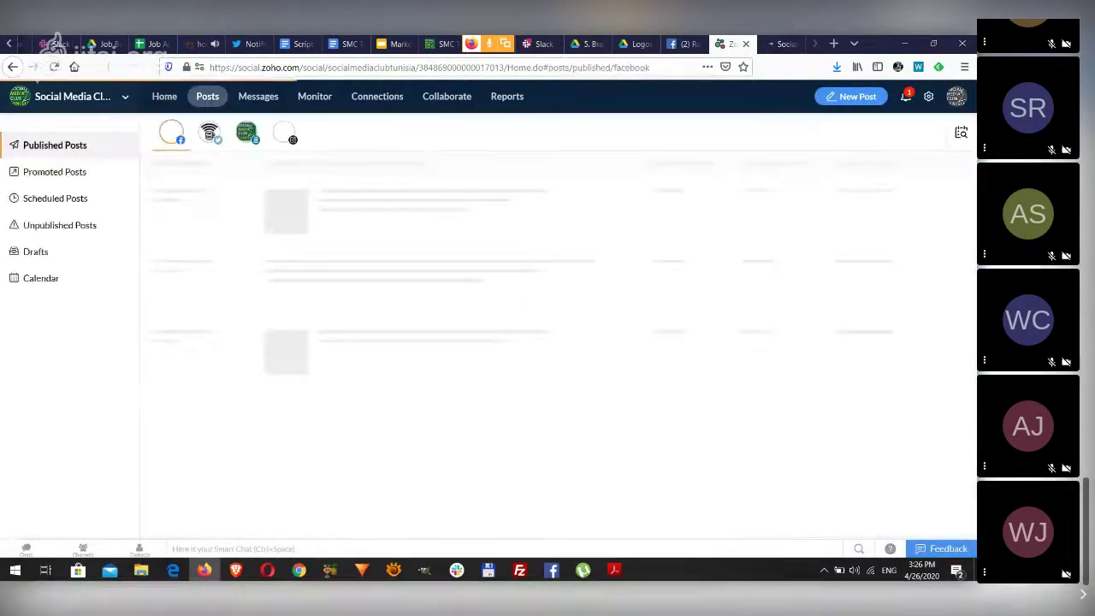
pyautogui.click(782, 43)
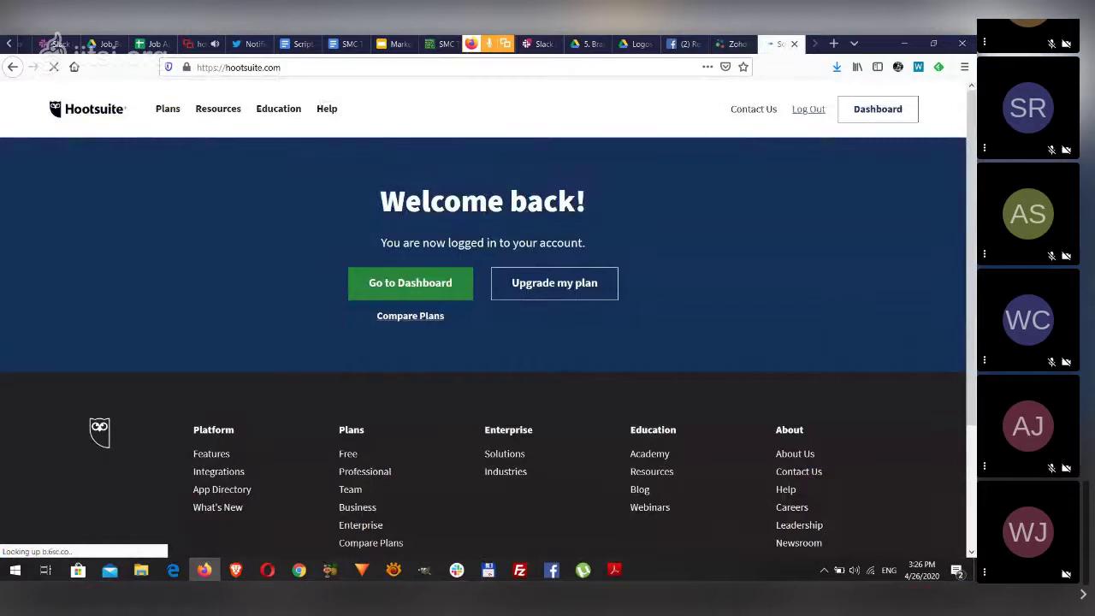
pyautogui.click(731, 43)
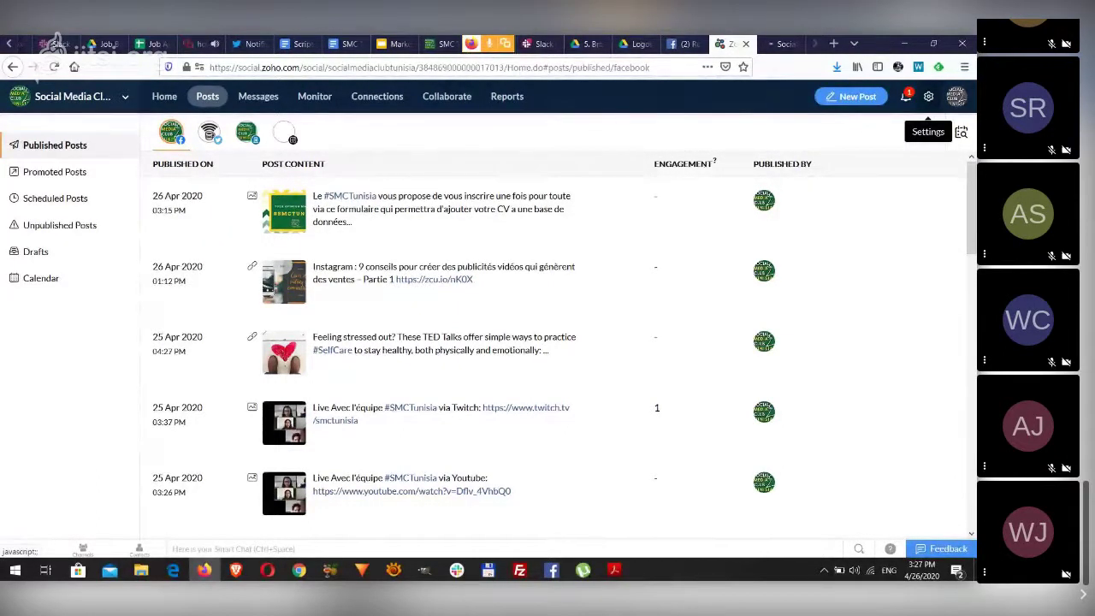
# Step: Point out the Facebook Group and LinkedIn Profile channels, then return Home and open the account panel
pyautogui.click(928, 99)
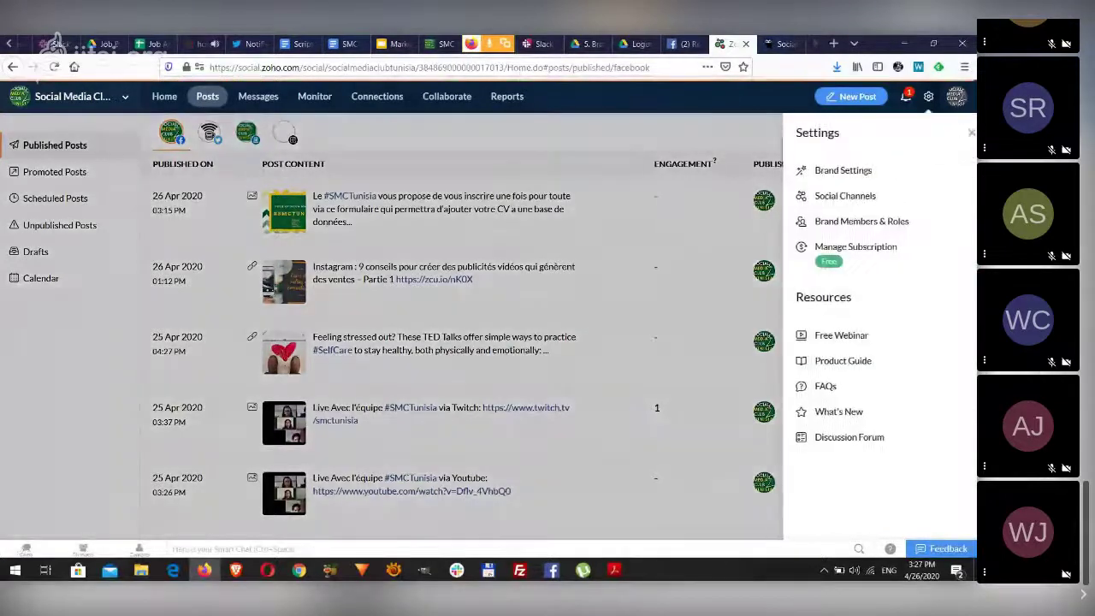
pyautogui.click(845, 196)
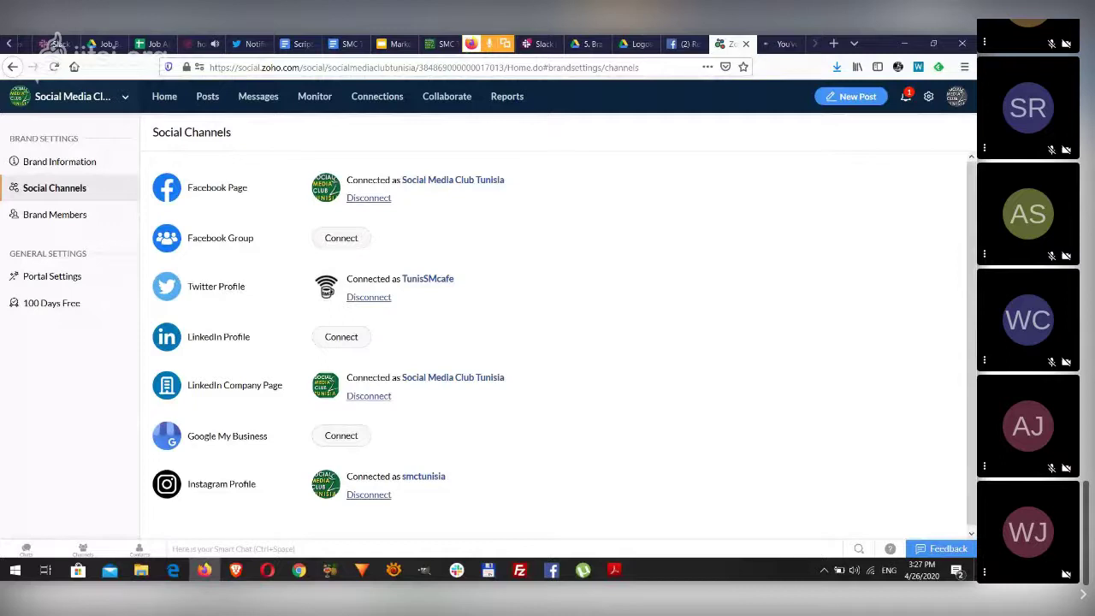
pyautogui.tripleClick(220, 237)
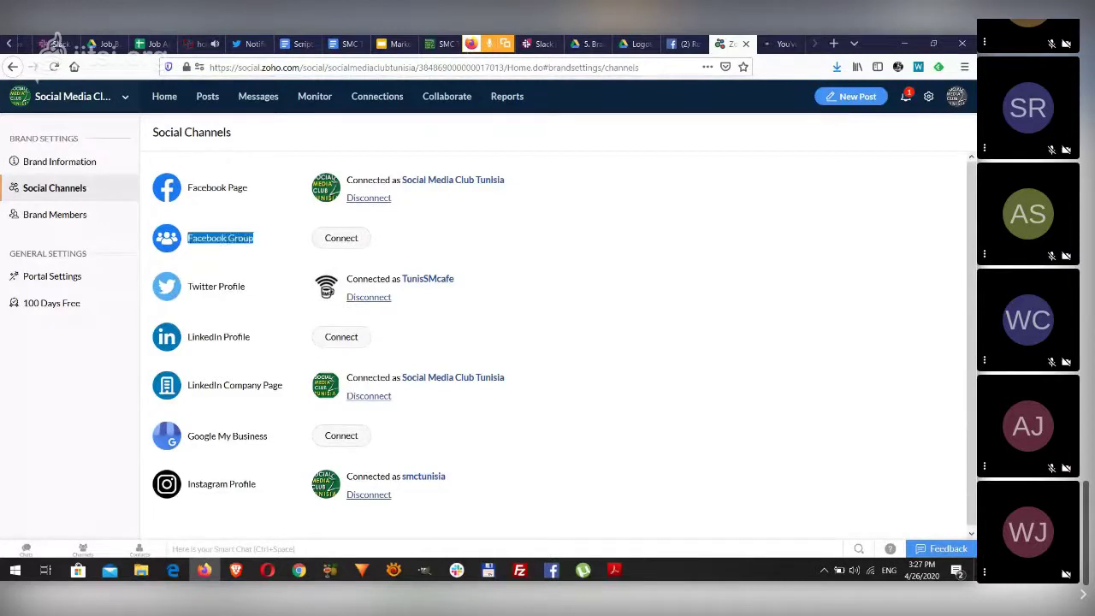
pyautogui.moveTo(188, 337); pyautogui.dragTo(250, 337)
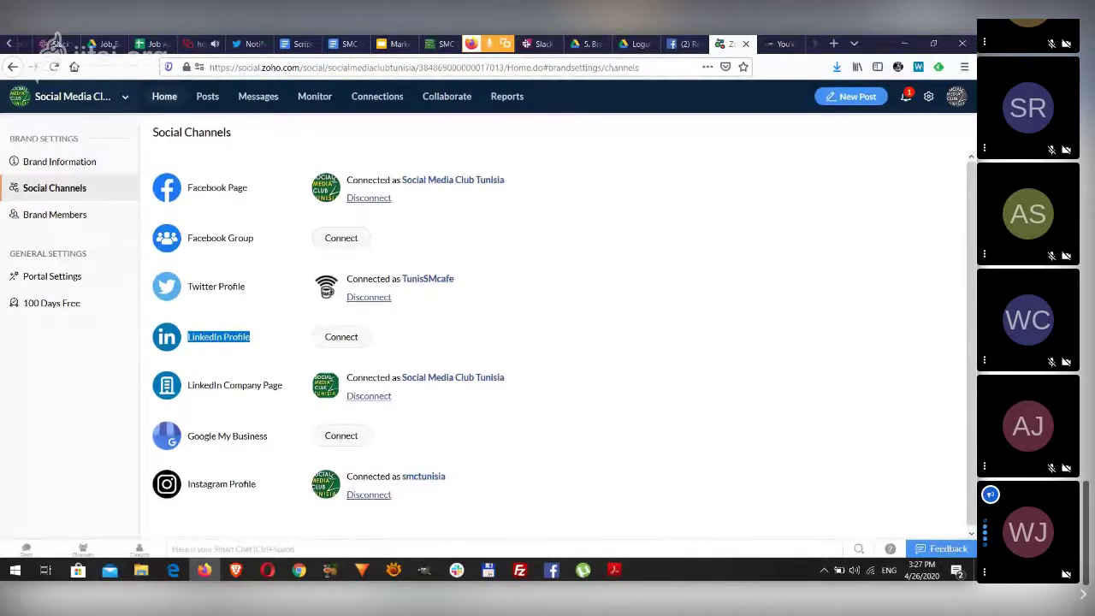
pyautogui.click(164, 95)
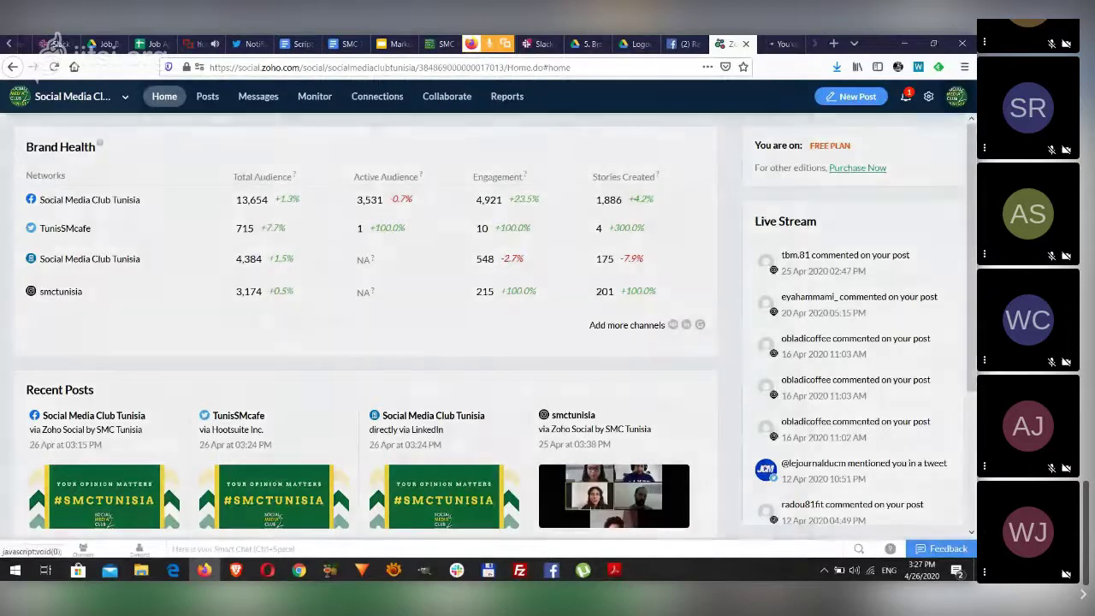
pyautogui.click(955, 96)
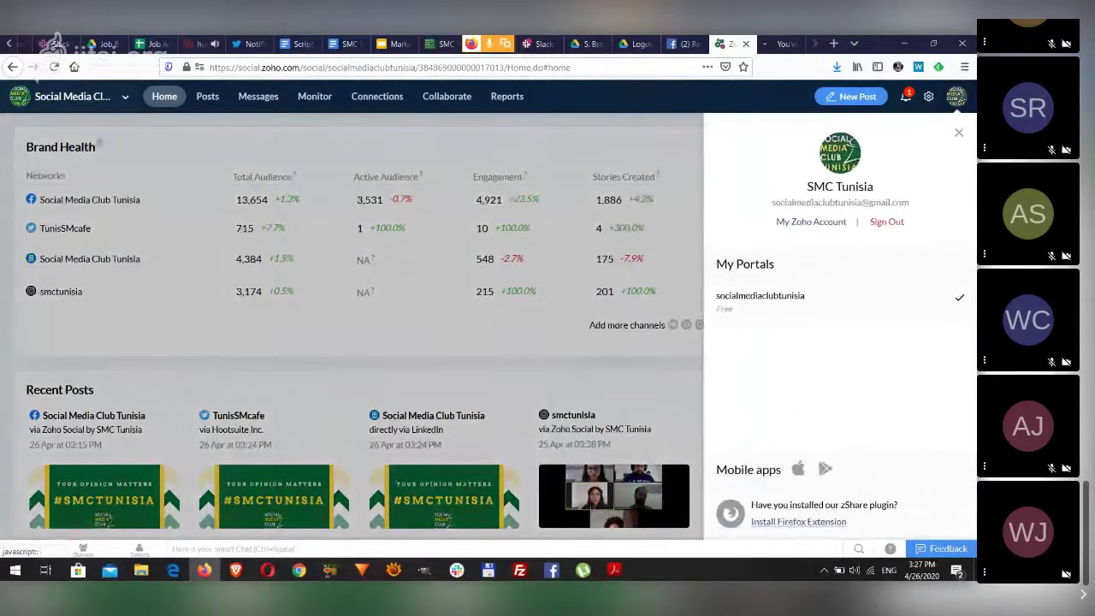
# Step: Sign out of Zoho Social, retry the failing logout page twice, and compare with Hootsuite's logged-out tab
pyautogui.click(886, 222)
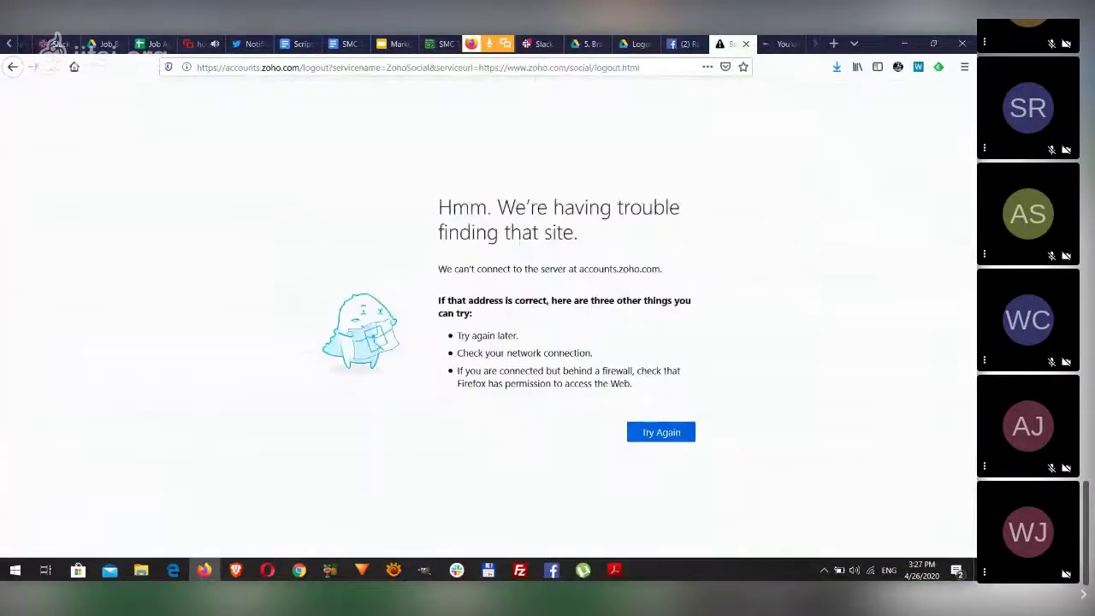
pyautogui.press('Return')
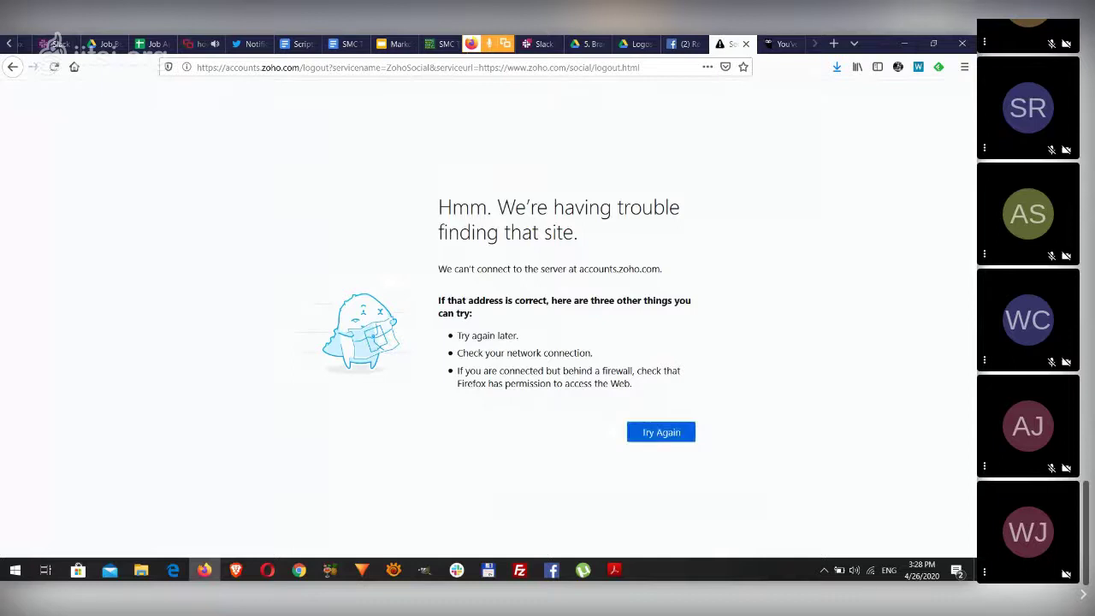
pyautogui.press('F5')
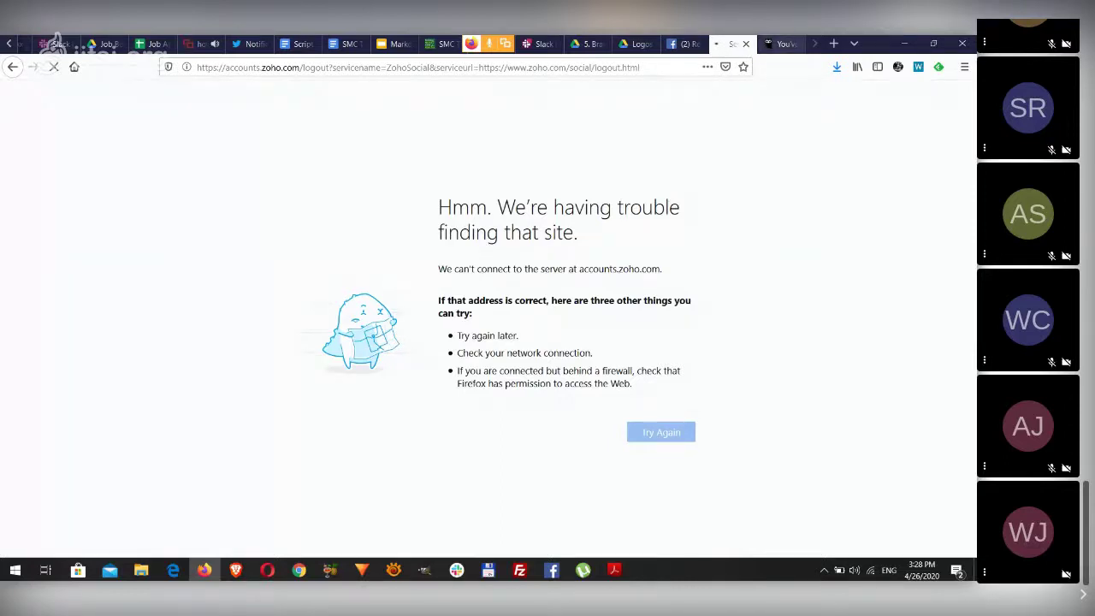
pyautogui.click(780, 43)
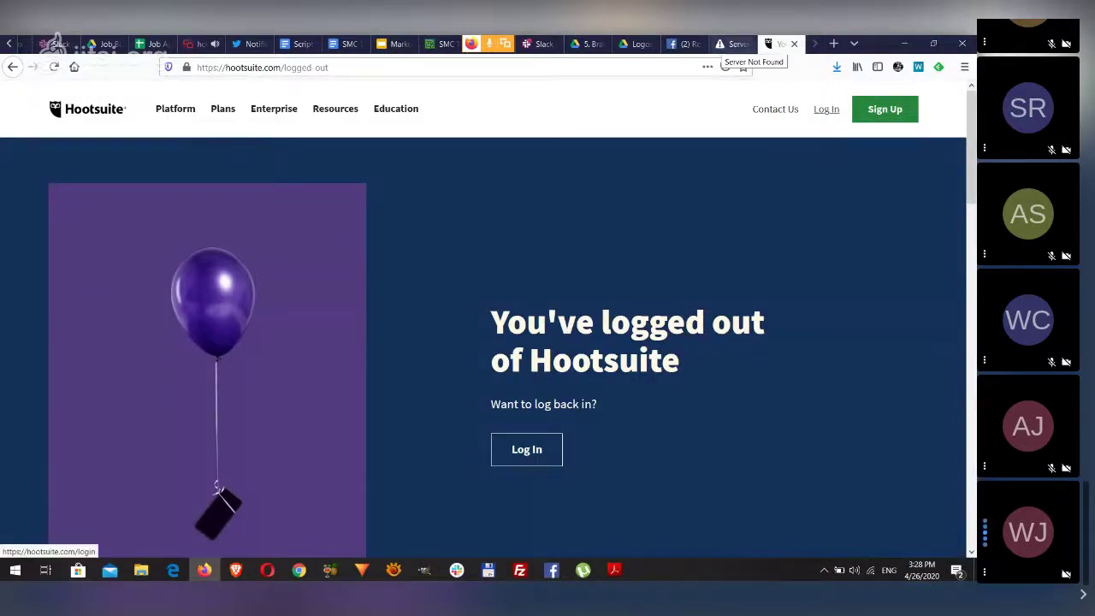
pyautogui.click(735, 43)
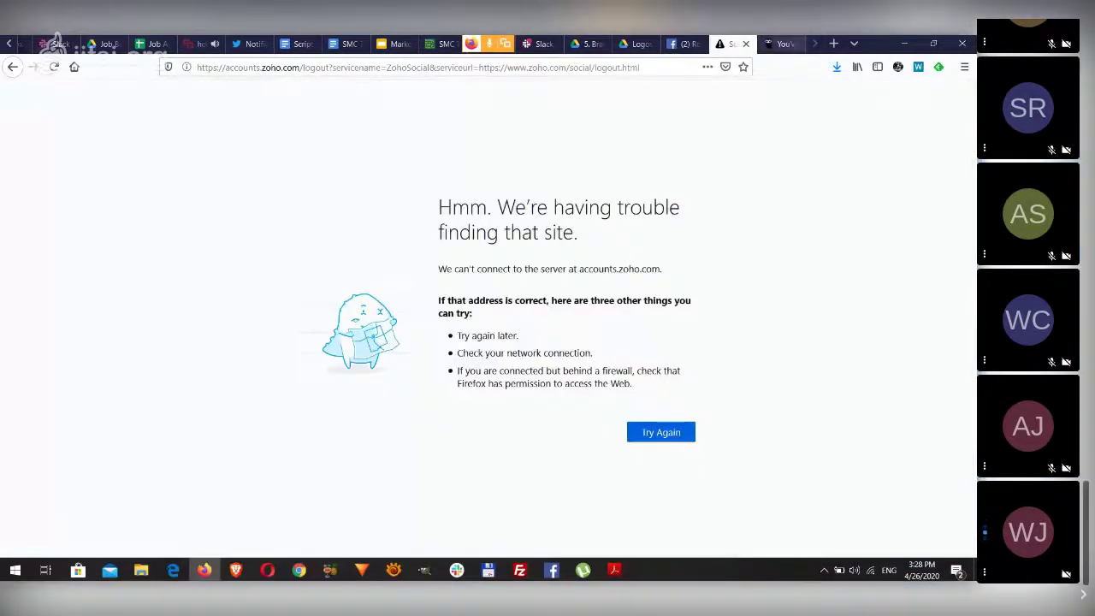
# Step: Open eventbrite.com in a new tab and select its address for copying
pyautogui.click(777, 43)
pyautogui.hotkey('ctrl', 't')
pyautogui.write('eventbrite.com/')
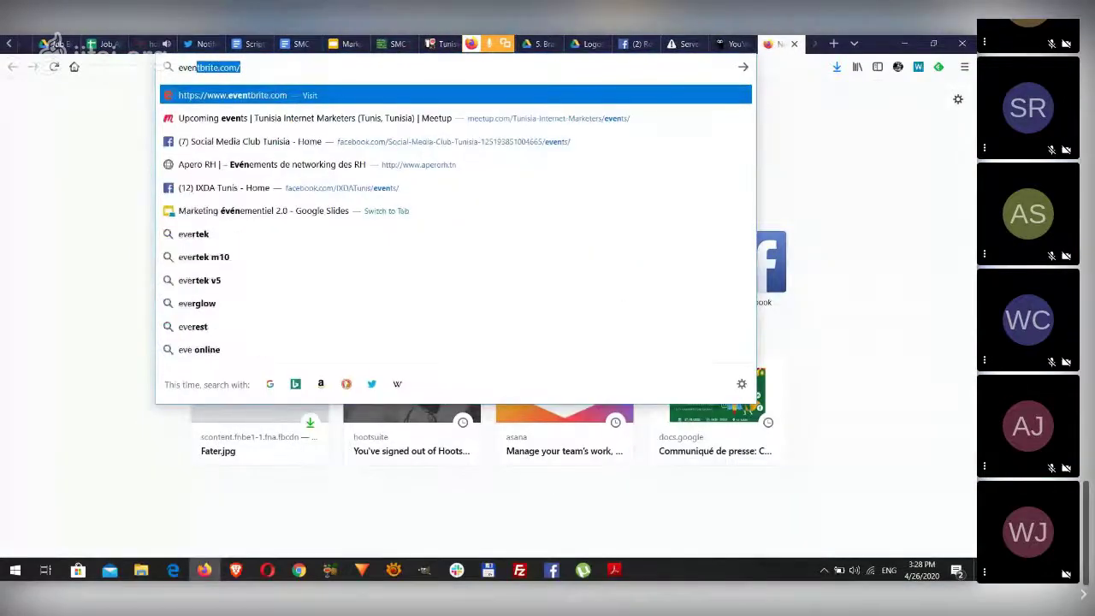
pyautogui.press('Return')
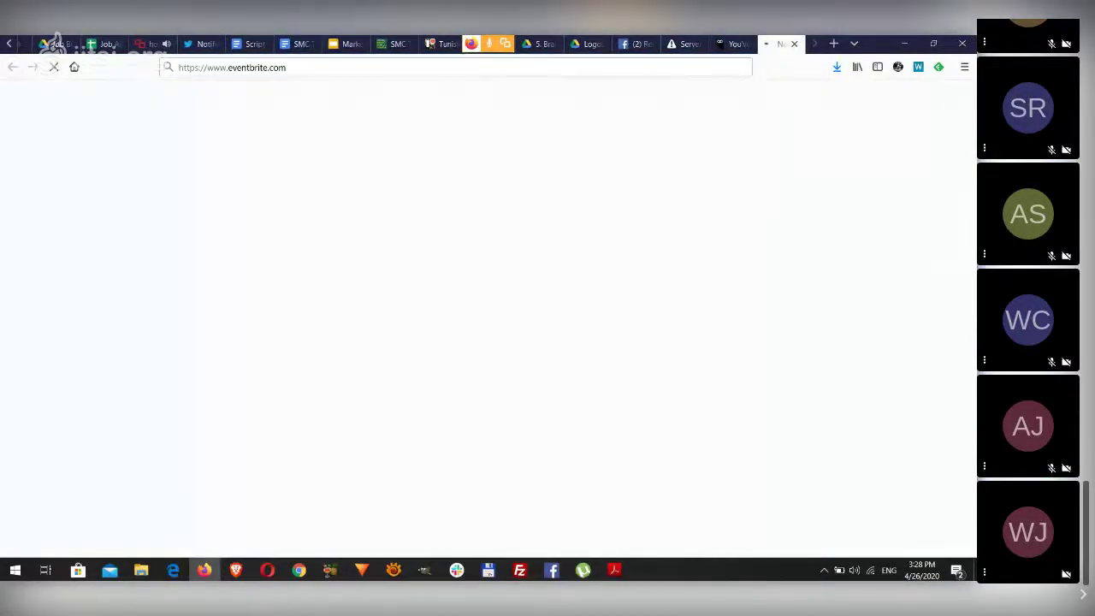
pyautogui.press('Down')
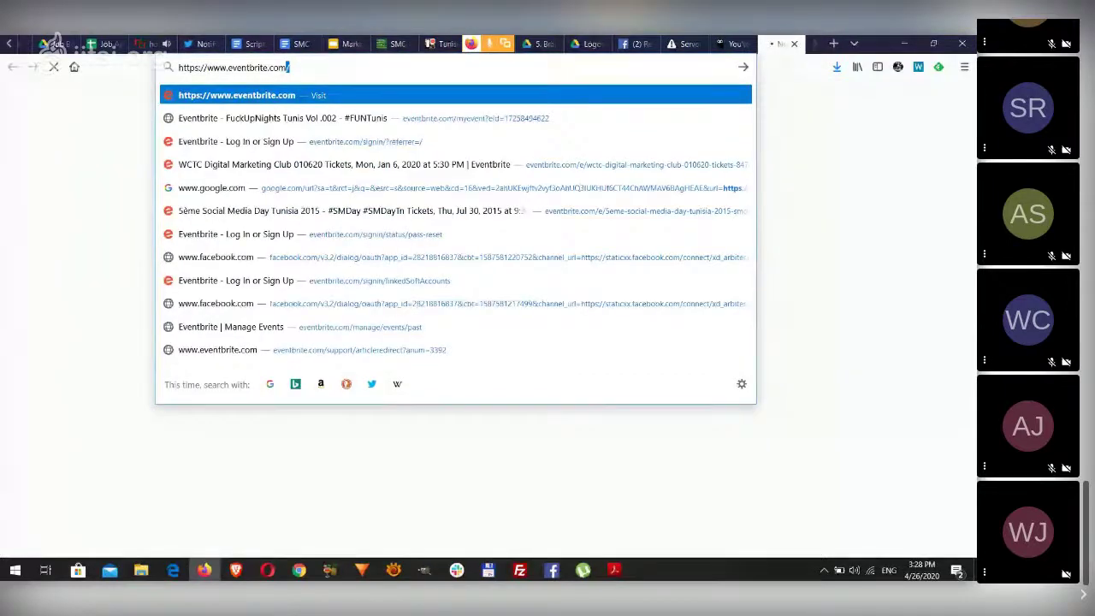
pyautogui.hotkey('ctrl', 'a')
pyautogui.hotkey('ctrl', 'c')
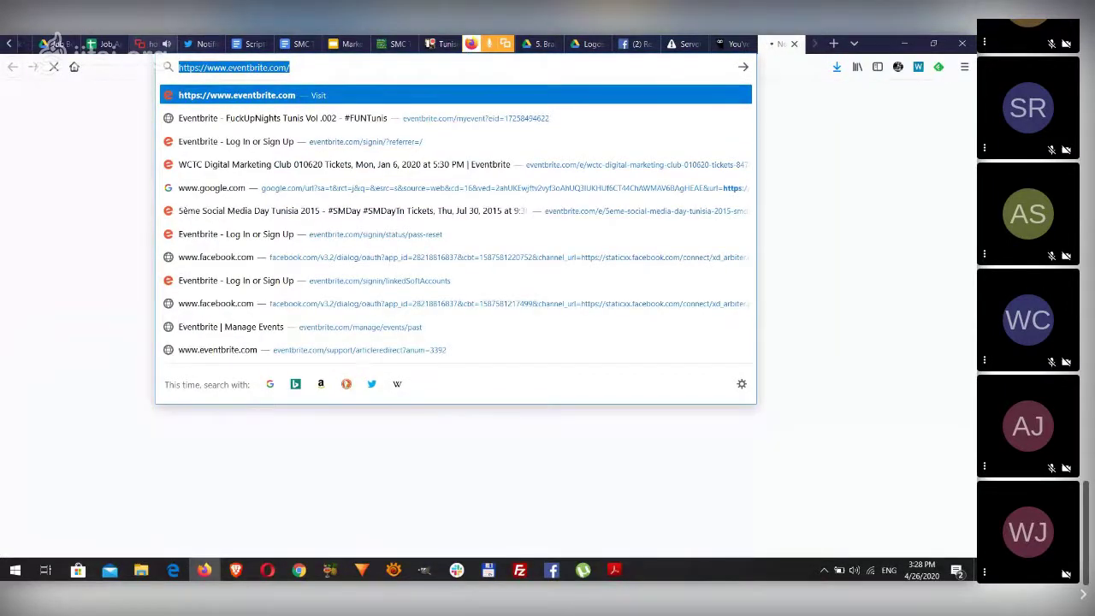
pyautogui.click(141, 43)
pyautogui.click(98, 530)
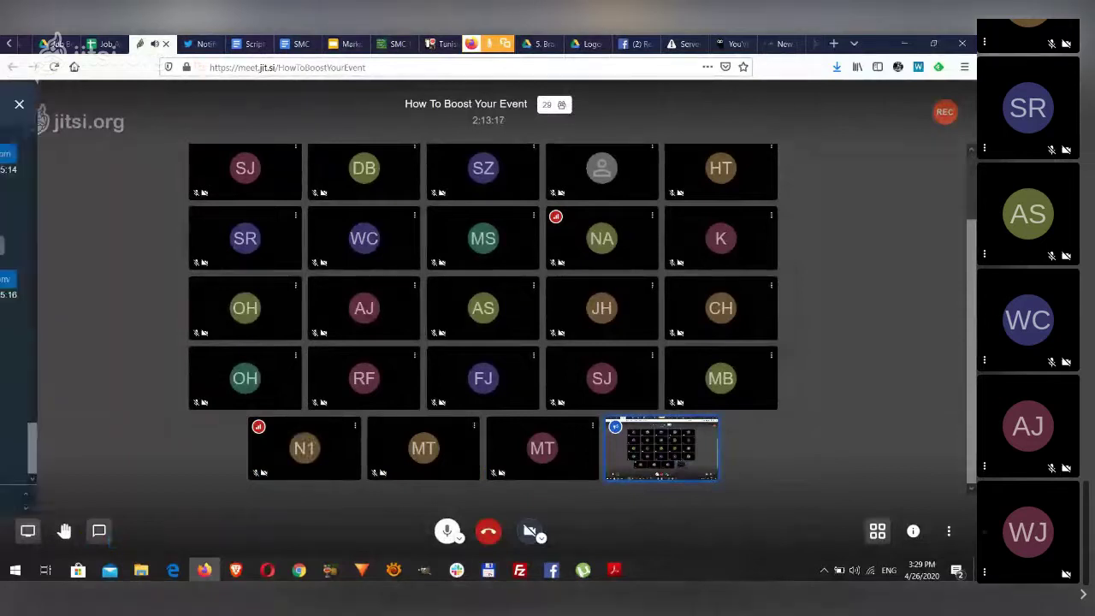
pyautogui.hotkey('ctrl', 'v')
pyautogui.press('Return')
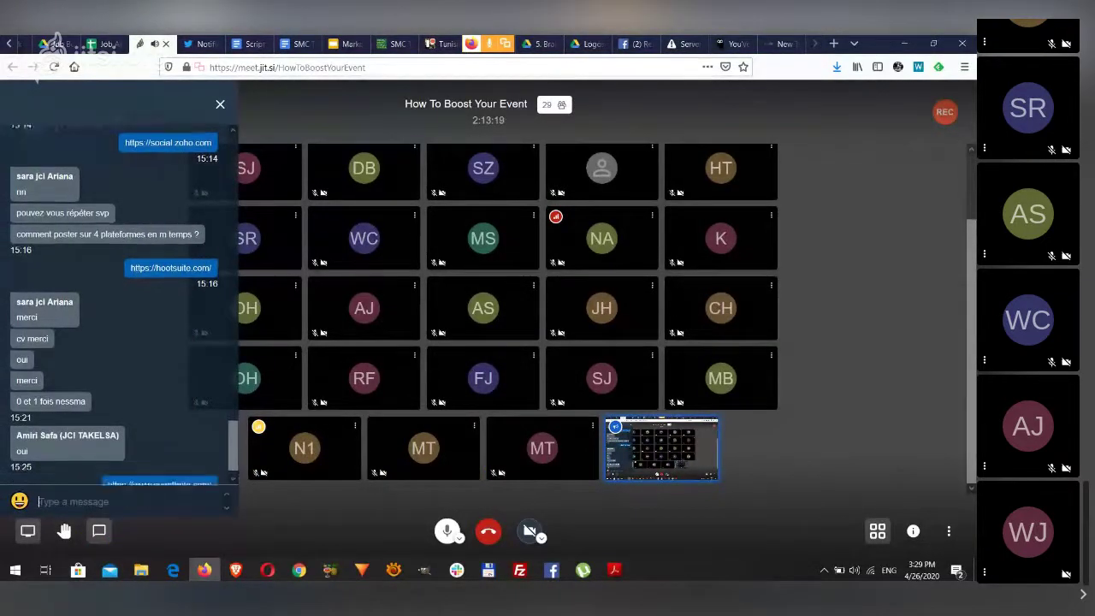
pyautogui.click(98, 530)
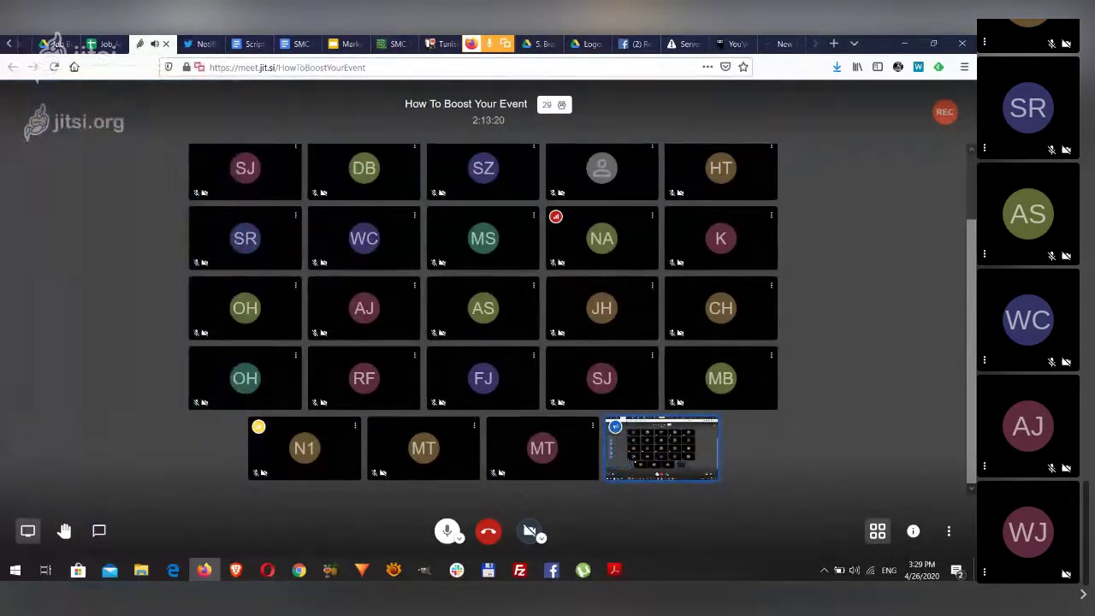
pyautogui.click(778, 44)
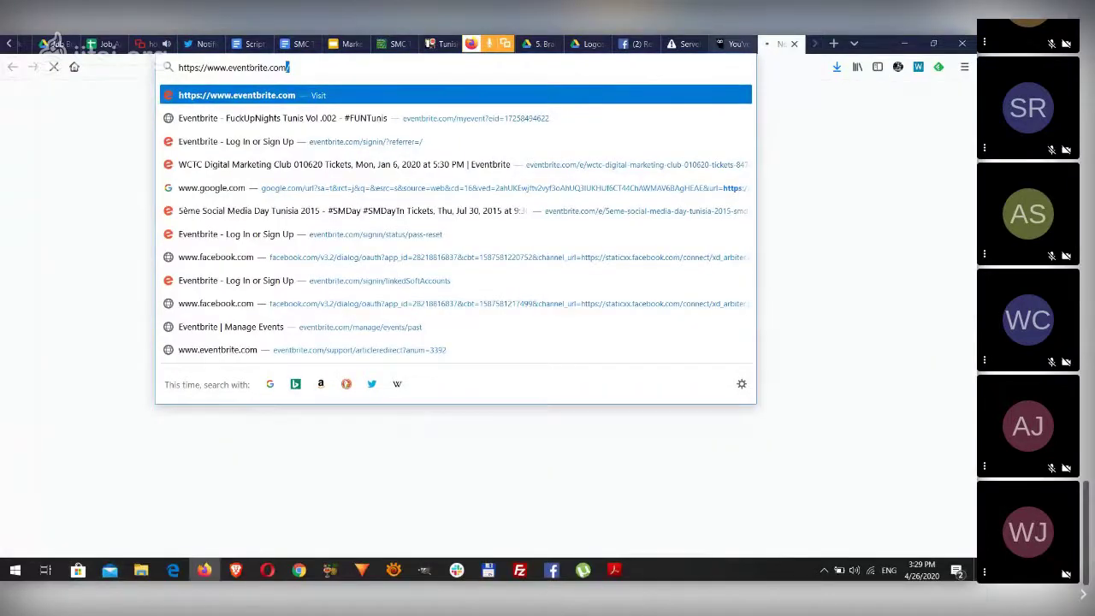
# Step: Start logging back into Hootsuite, then cycle tabs to the Facebook #SMCTunisia event page
pyautogui.click(729, 43)
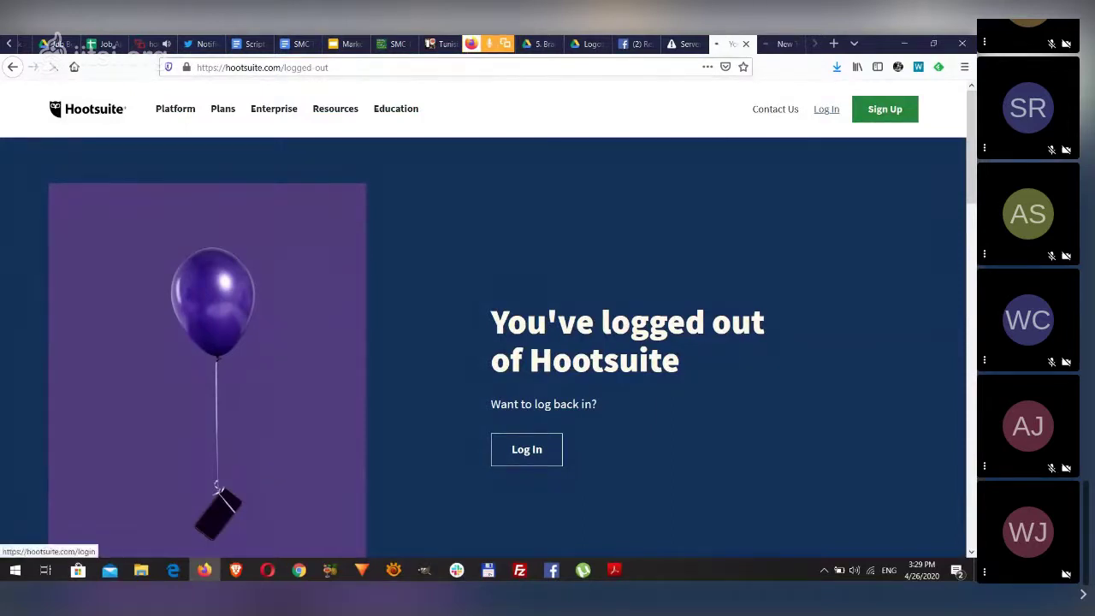
pyautogui.click(526, 449)
pyautogui.hotkey('ctrl', 'Tab')
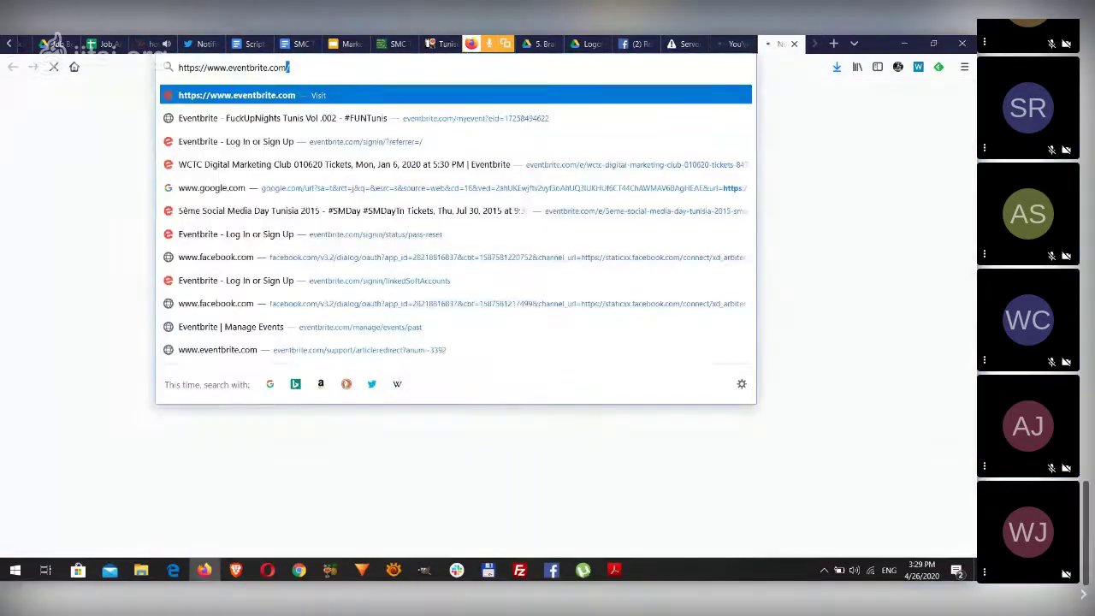
pyautogui.hotkey('ctrl', 'shift', 'Tab')
pyautogui.hotkey('ctrl', 'shift', 'Tab')
pyautogui.hotkey('ctrl', 'shift', 'Tab')
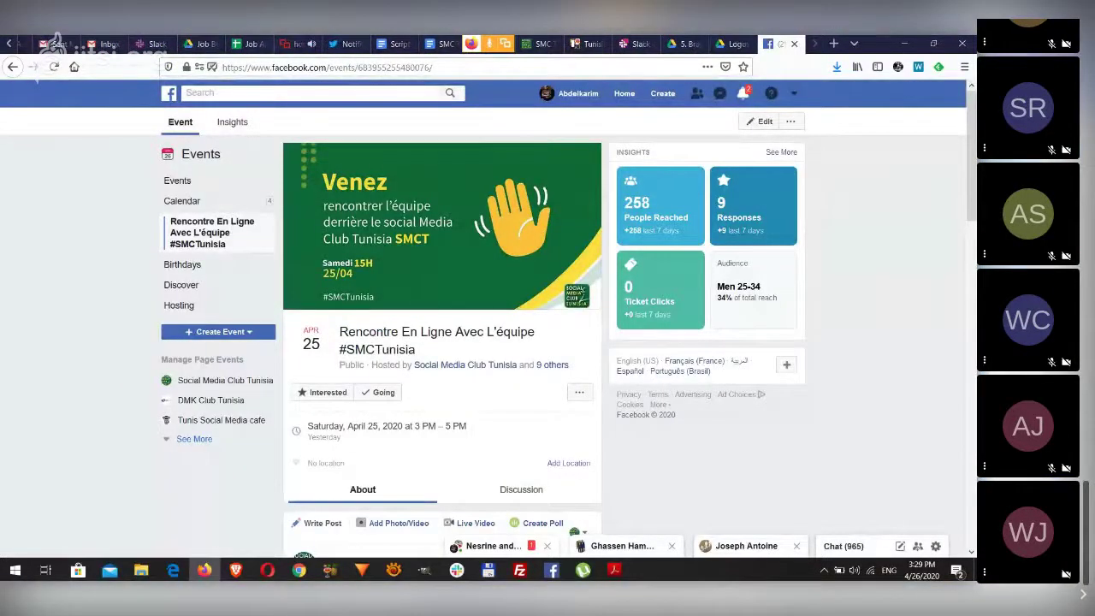
# Step: Cycle from the Facebook event tab to the Trello board, then switch to the Acrobat slide deck
pyautogui.hotkey('ctrl', 'shift', 'Tab')
pyautogui.hotkey('ctrl', 'Tab')
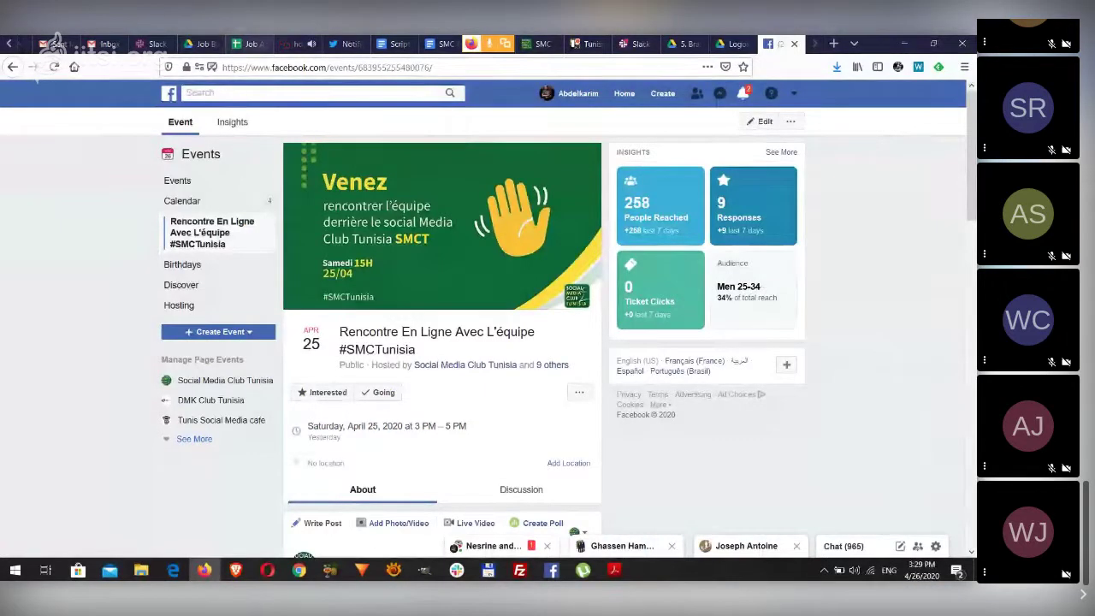
pyautogui.hotkey('ctrl', 'shift', 'Tab')
pyautogui.hotkey('ctrl', 'shift', 'Tab')
pyautogui.hotkey('ctrl', 'shift', 'Tab')
pyautogui.hotkey('ctrl', 'shift', 'Tab')
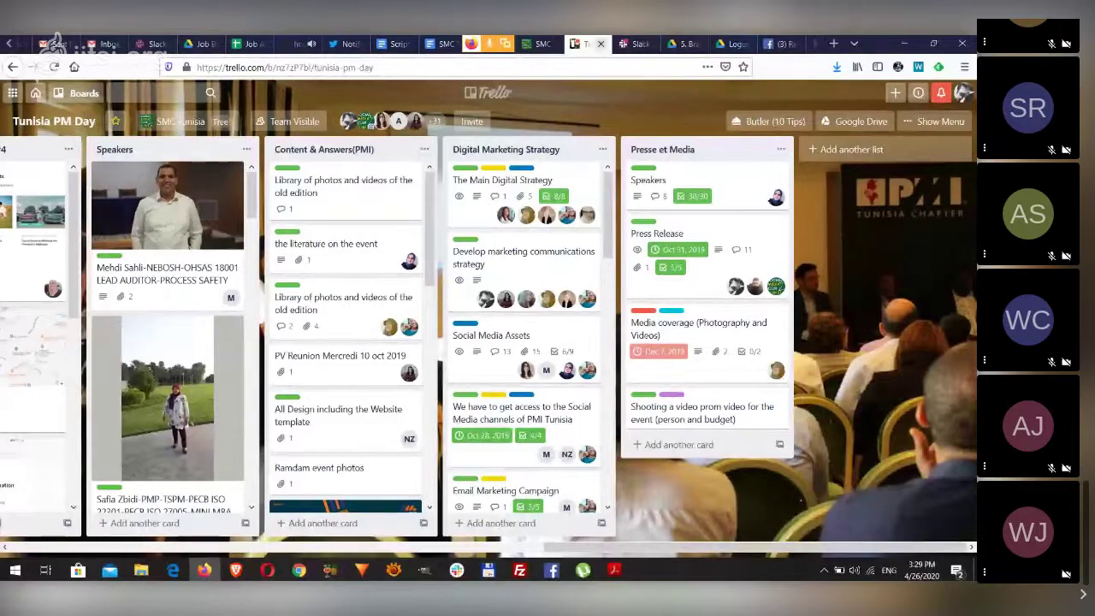
pyautogui.hotkey('alt', 'Tab')
pyautogui.hotkey('alt', 'Tab')
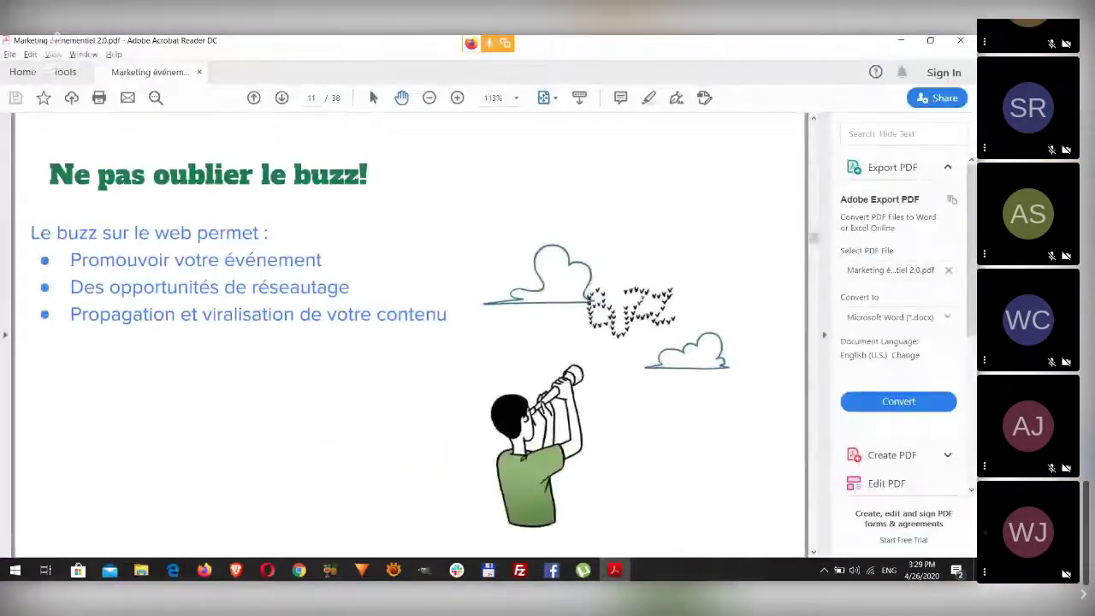
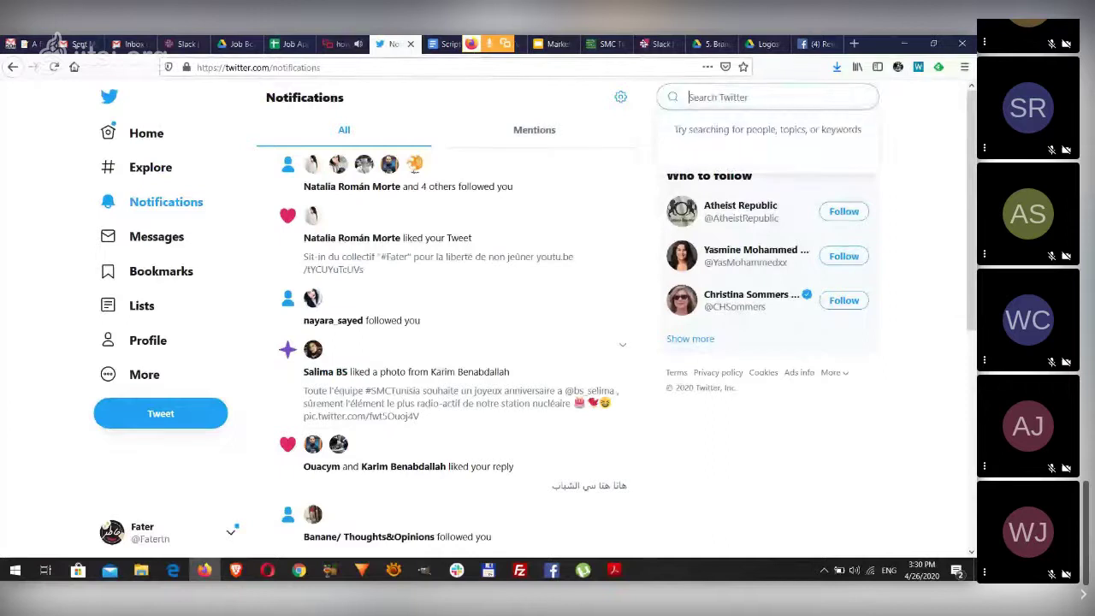
# Step: Search Twitter for the hashtag #fih54
pyautogui.write('#Fi')
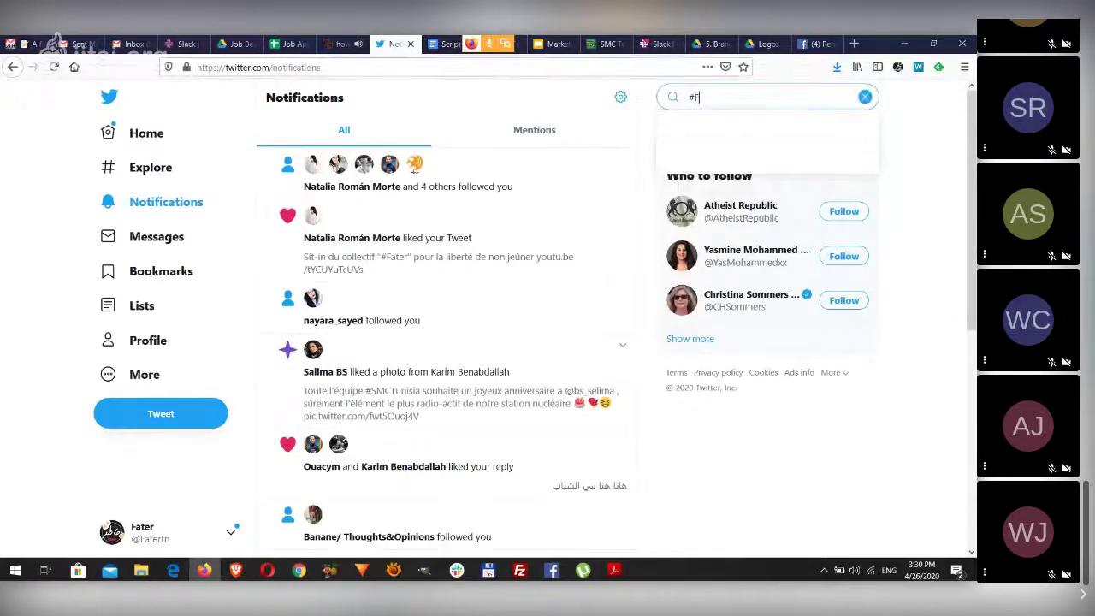
pyautogui.press('BackSpace')
pyautogui.press('BackSpace')
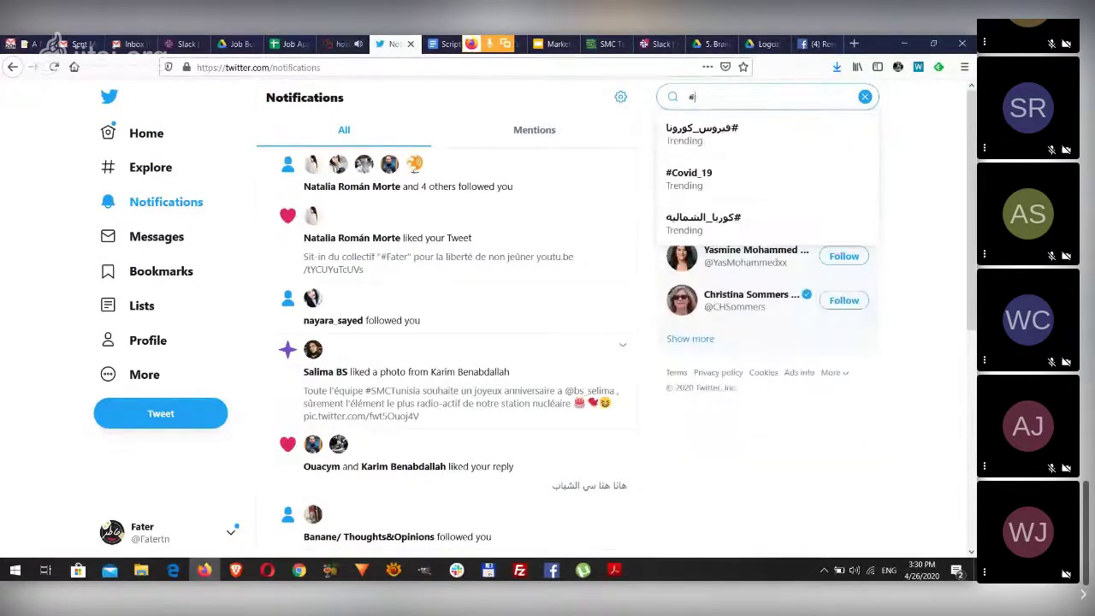
pyautogui.write('fih54')
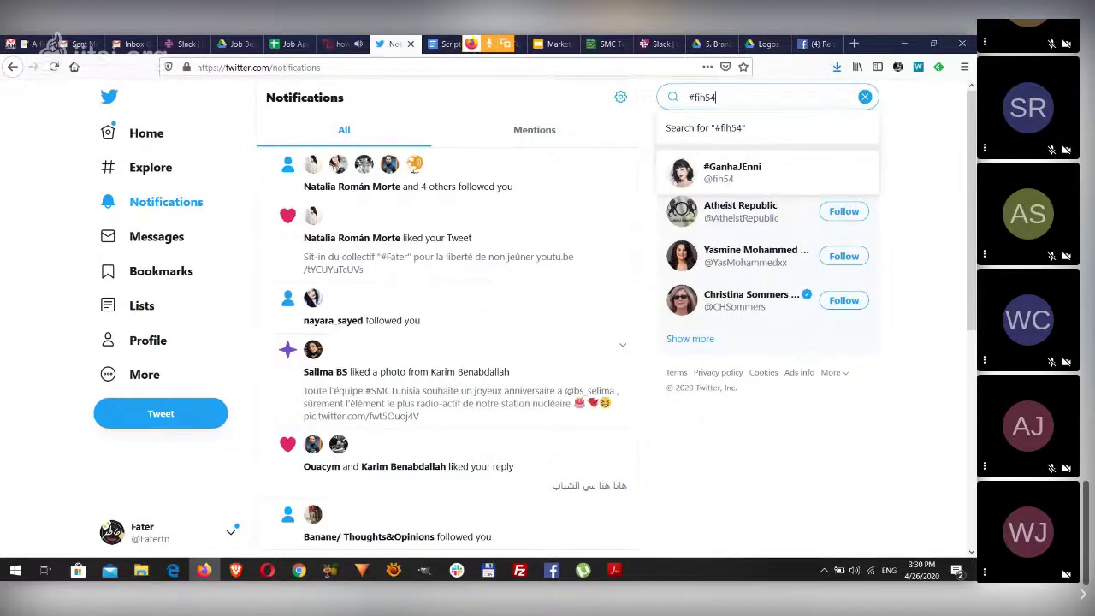
pyautogui.hotkey('ctrl', 'a')
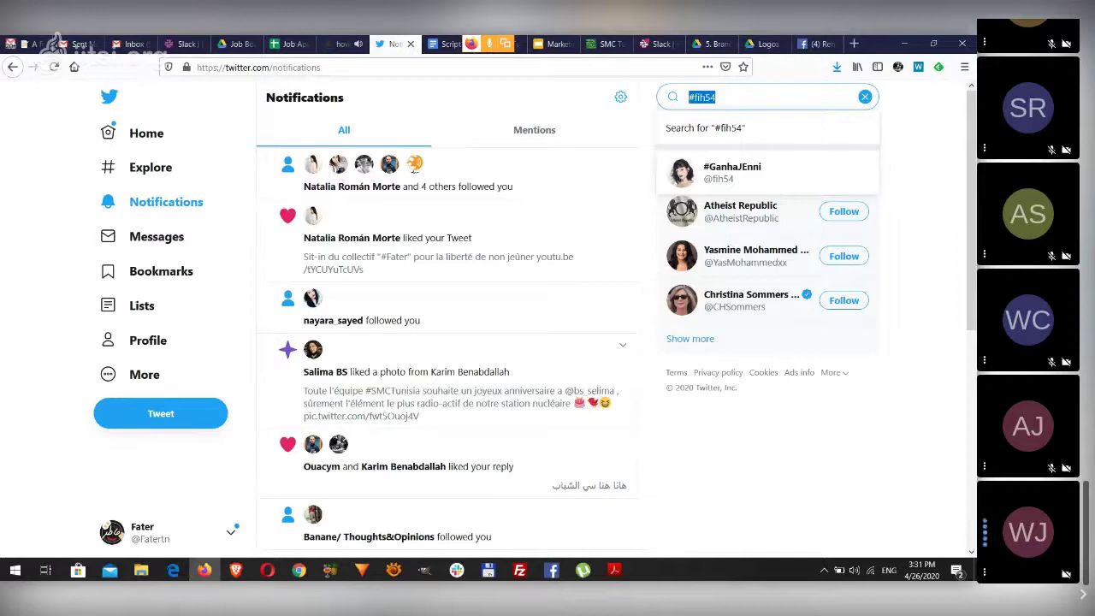
pyautogui.press('Return')
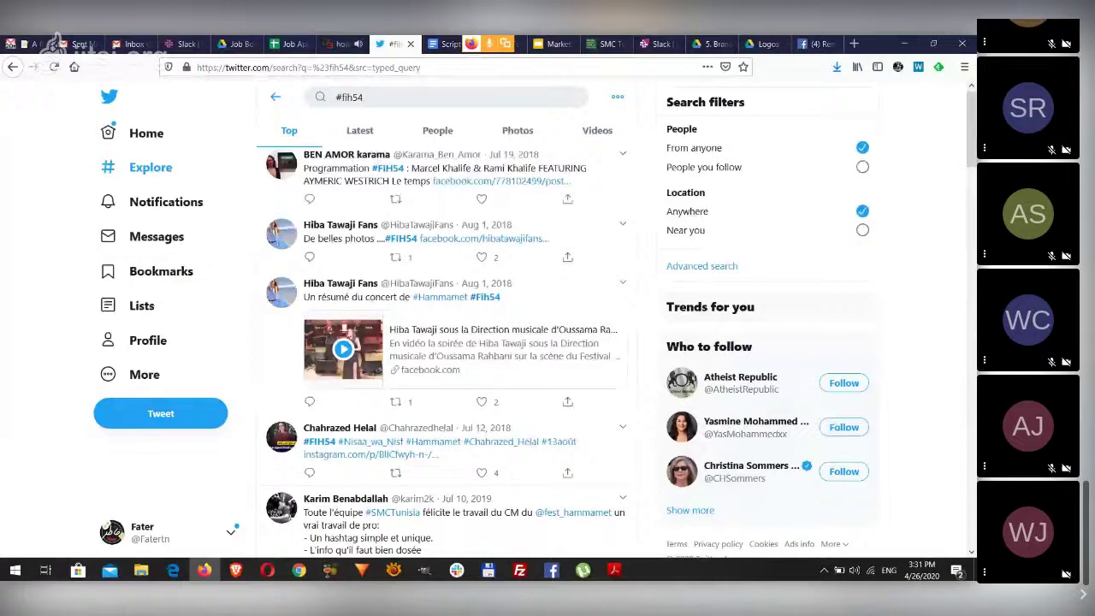
pyautogui.scroll(-3, 462, 342)
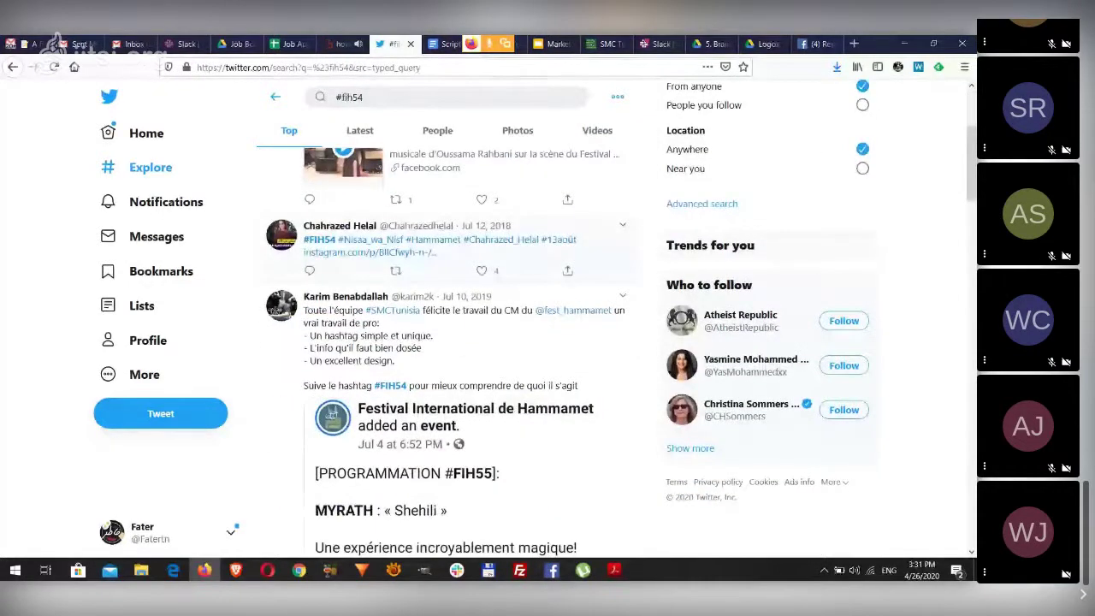
pyautogui.scroll(-2, 462, 342)
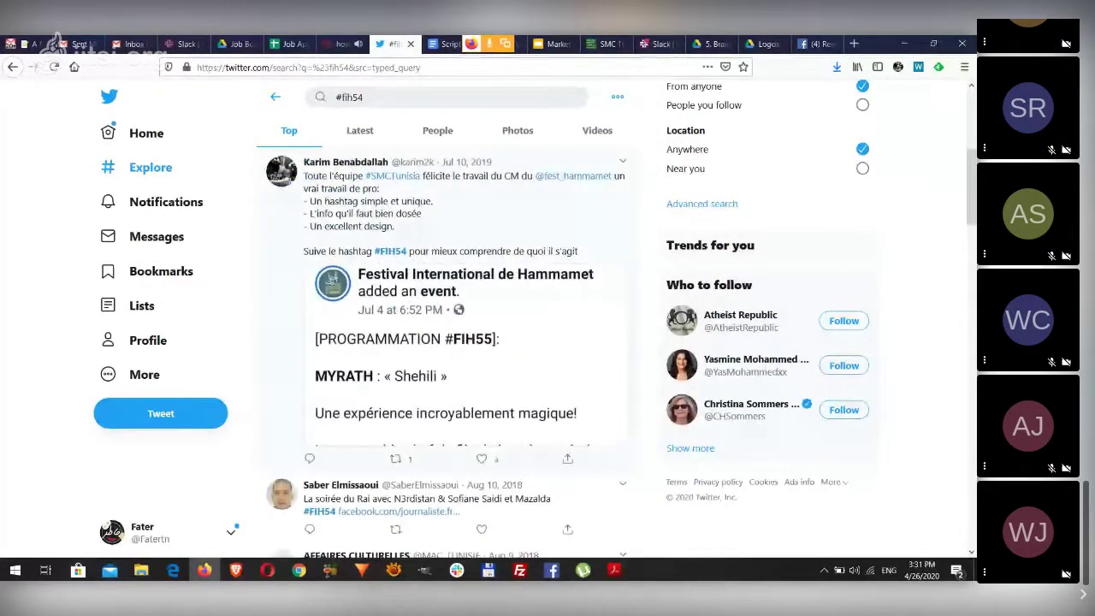
pyautogui.scroll(1, 462, 342)
pyautogui.scroll(-1, 462, 342)
pyautogui.scroll(-5, 445, 342)
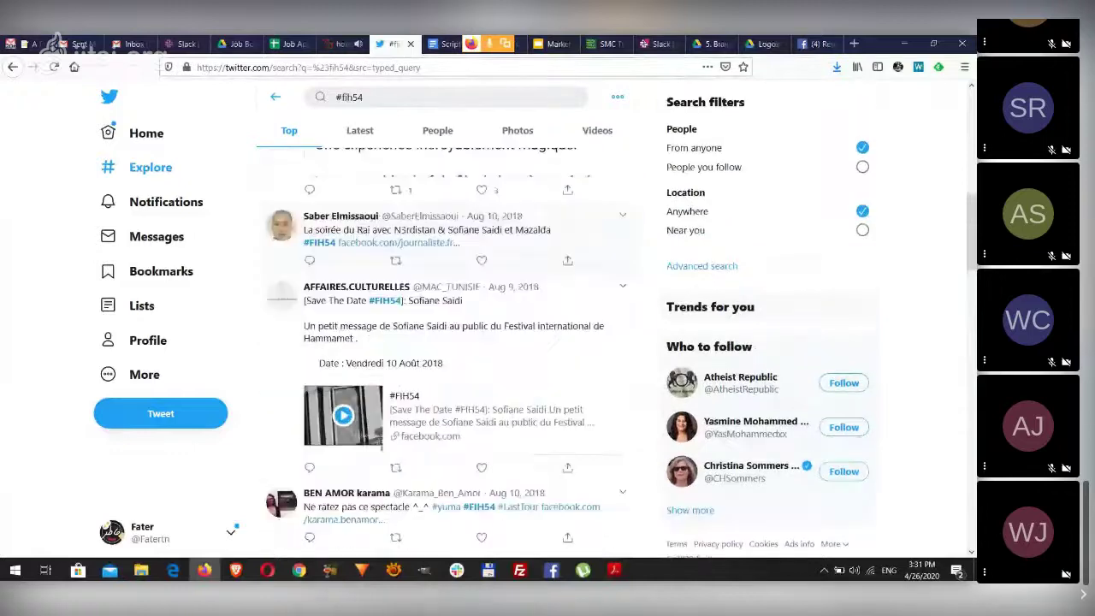
pyautogui.scroll(-5, 516, 224)
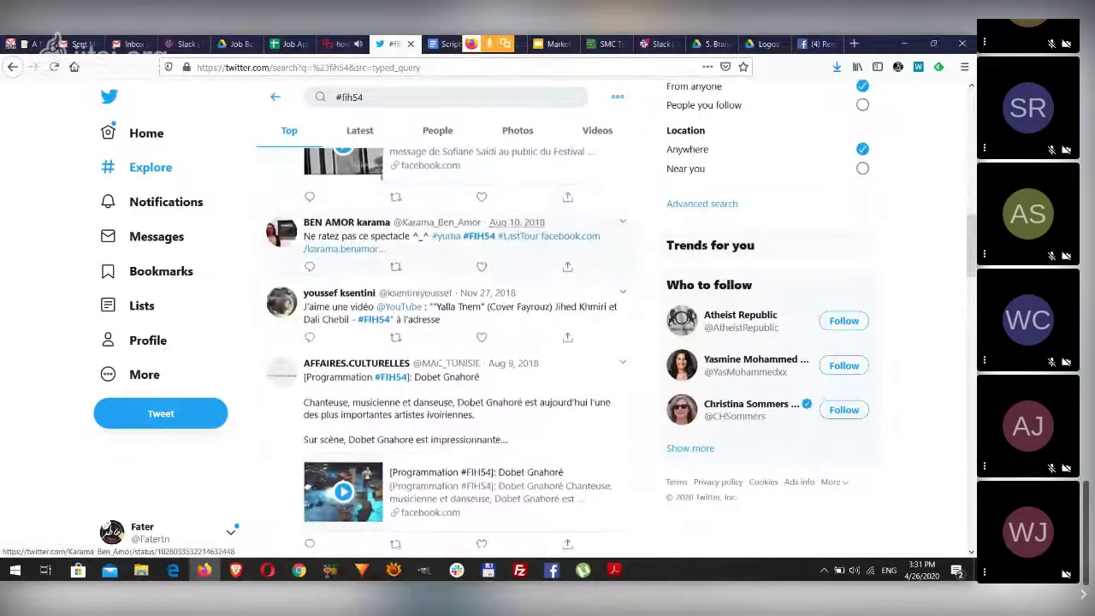
pyautogui.scroll(-3, 516, 224)
pyautogui.scroll(-5, 517, 225)
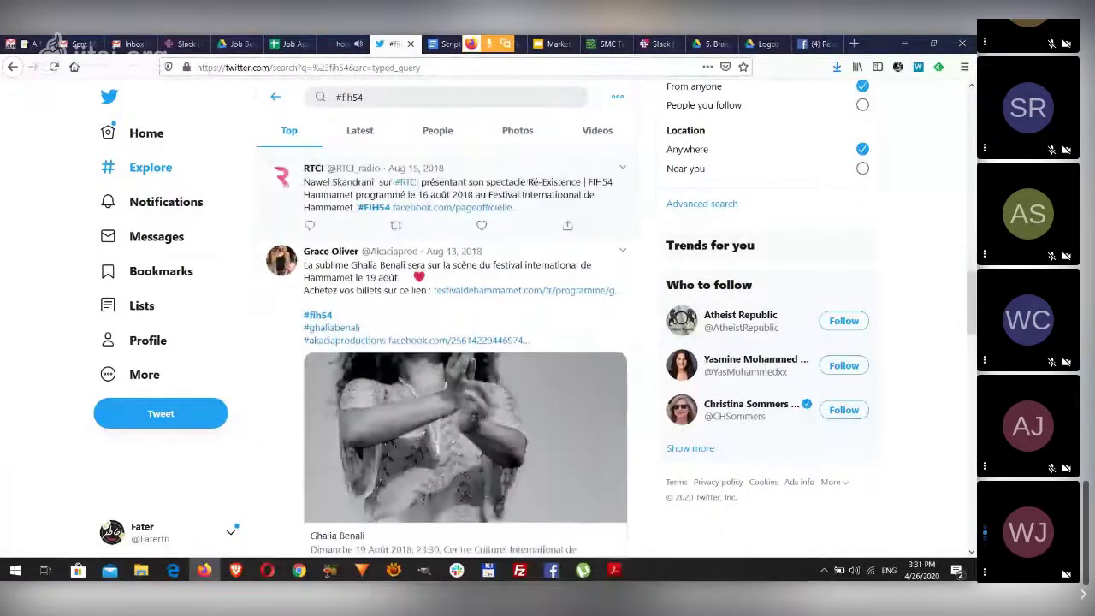
pyautogui.scroll(3, 516, 224)
pyautogui.scroll(5, 461, 342)
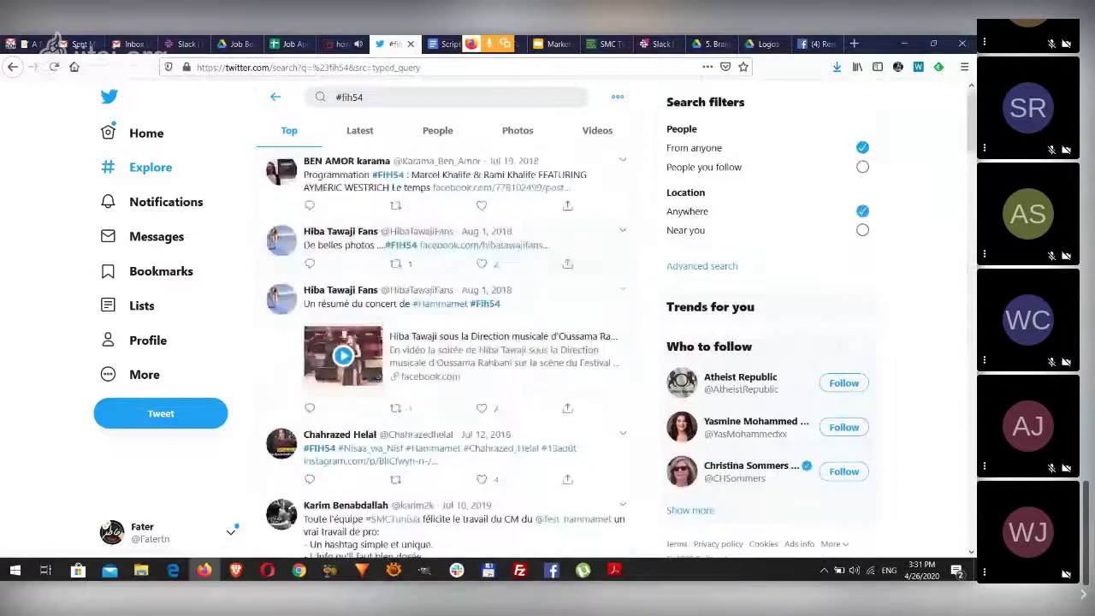
pyautogui.scroll(-10, 462, 342)
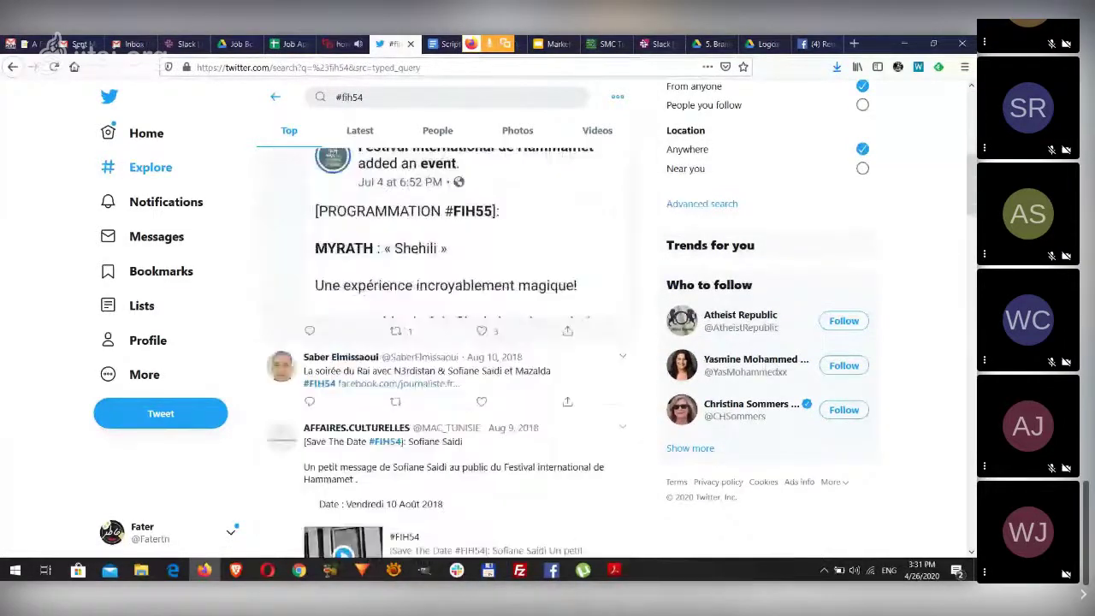
pyautogui.scroll(-10, 462, 342)
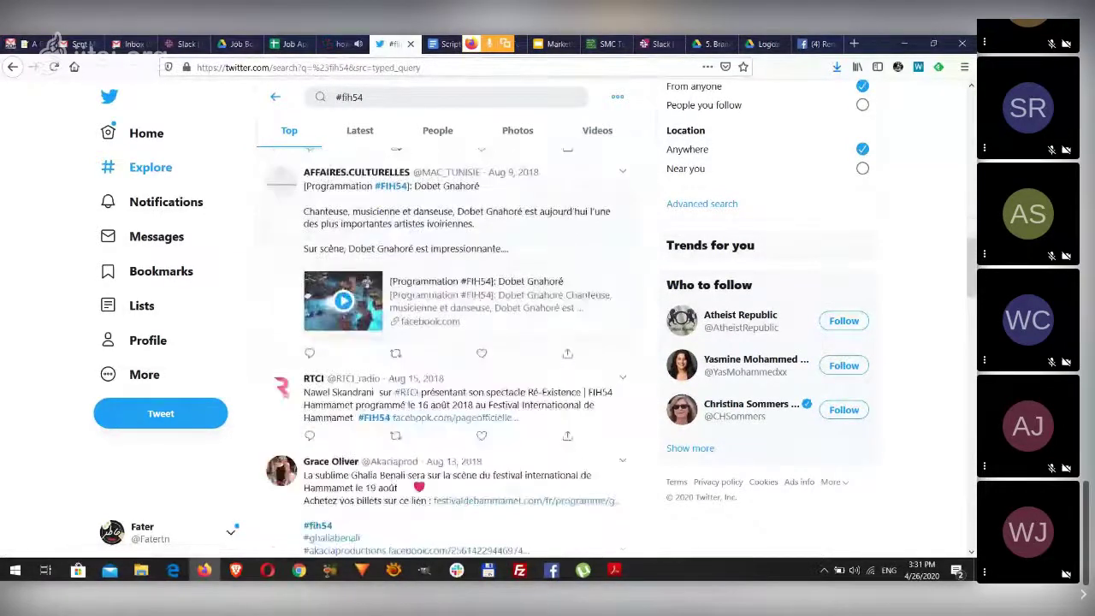
pyautogui.scroll(-2, 462, 342)
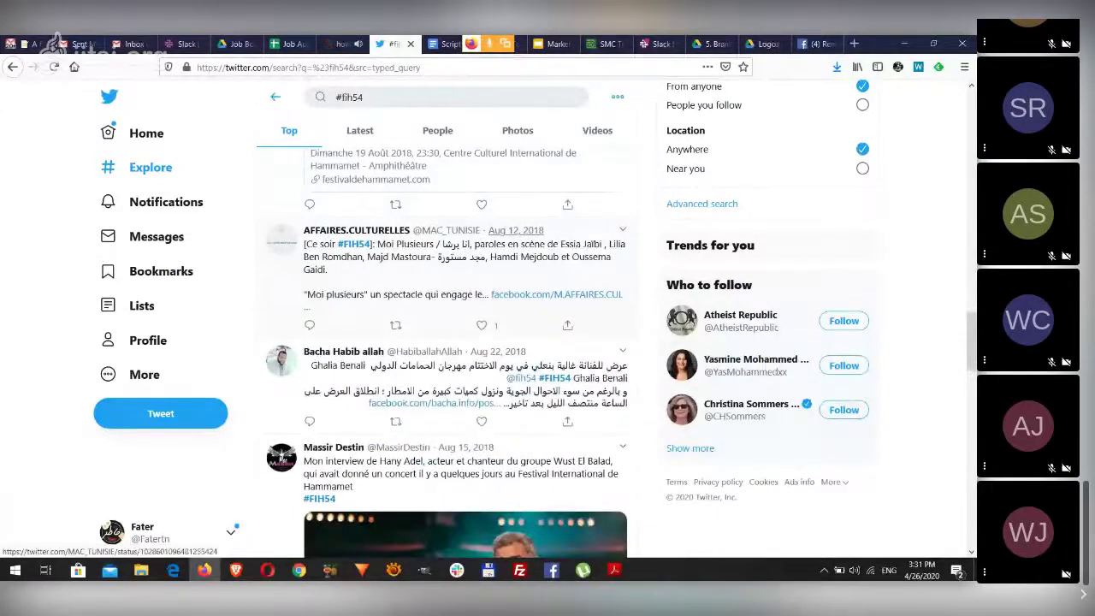
pyautogui.scroll(-5, 461, 342)
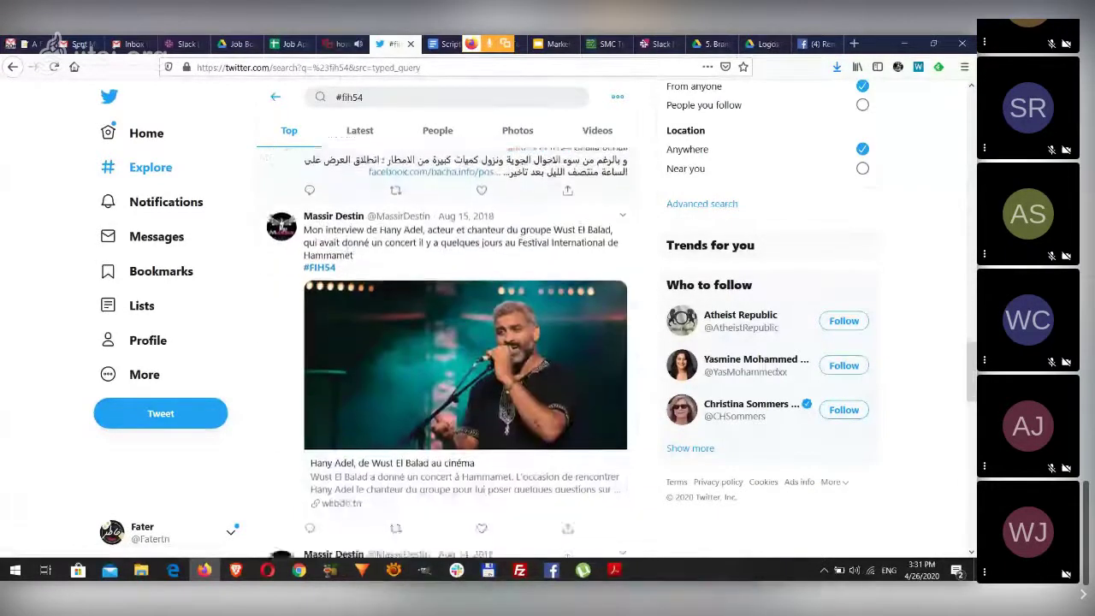
pyautogui.scroll(-15, 462, 342)
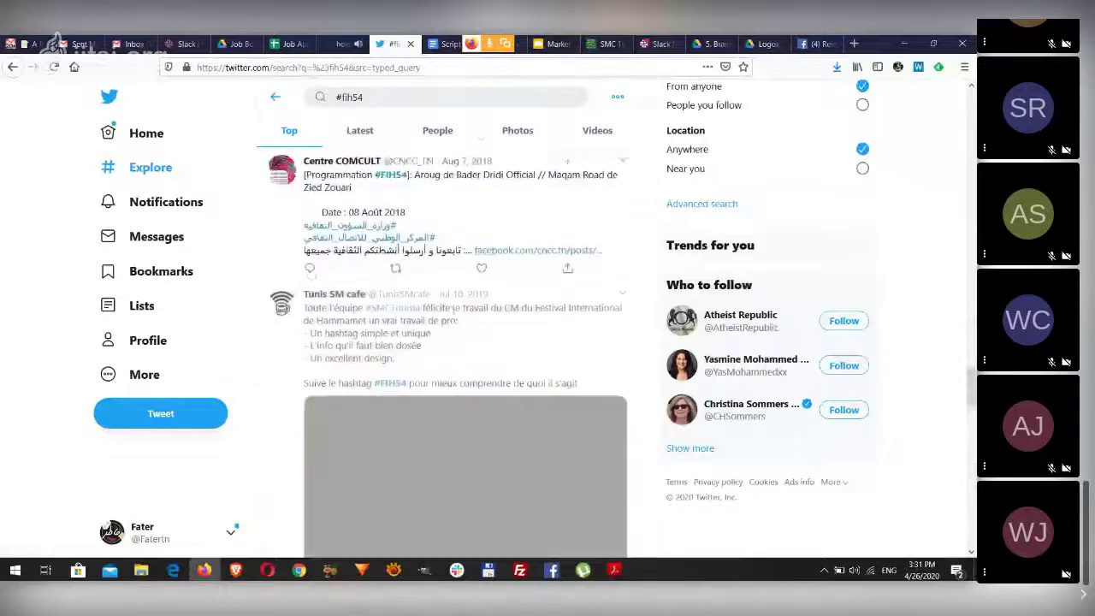
pyautogui.scroll(-12, 462, 342)
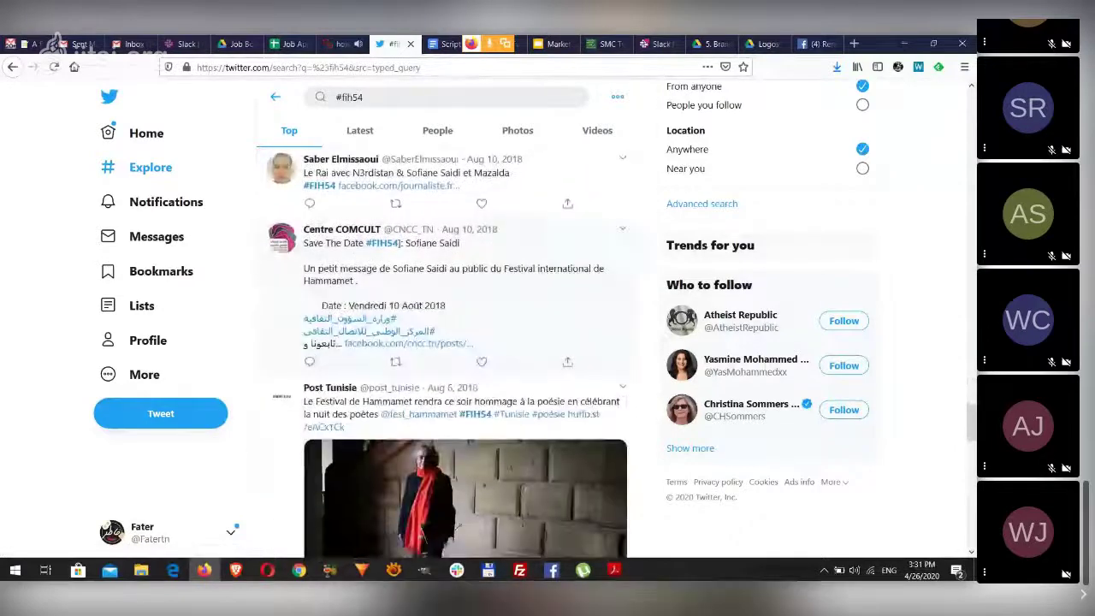
pyautogui.scroll(-2, 462, 342)
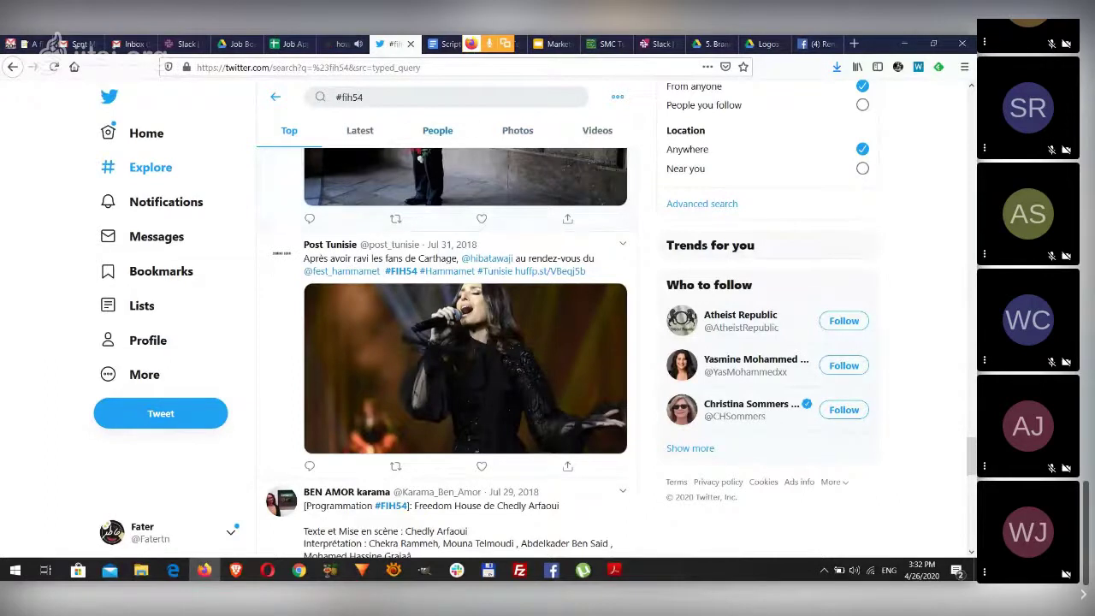
pyautogui.click(445, 97)
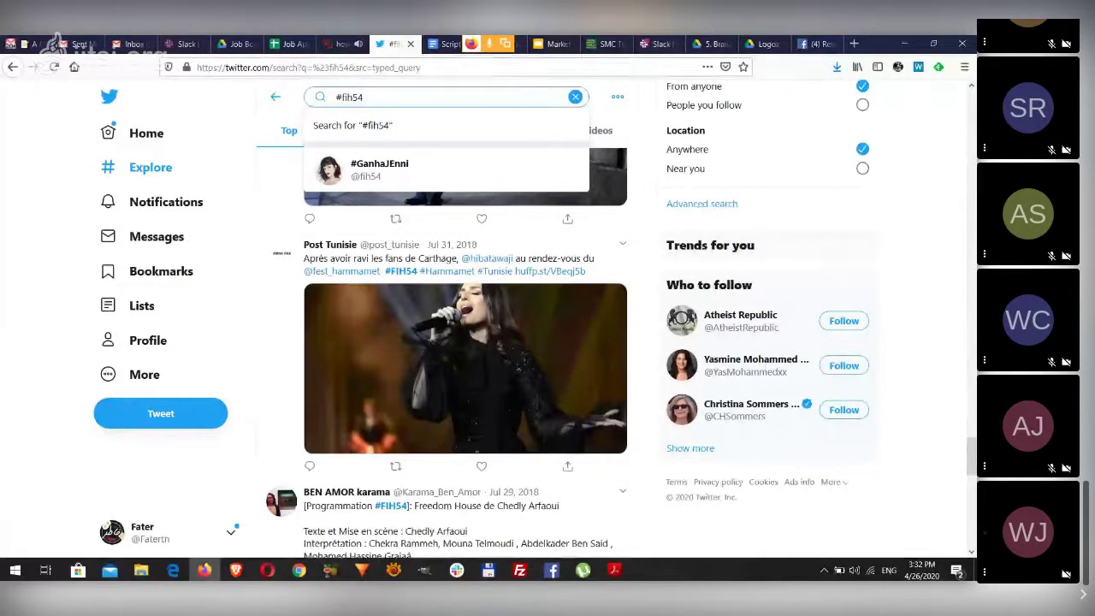
# Step: Try the long Hammamet festival hashtag in the search box, then replace it with #cm101
pyautogui.press('BackSpace')
pyautogui.press('BackSpace')
pyautogui.press('BackSpace')
pyautogui.press('BackSpace')
pyautogui.press('BackSpace')
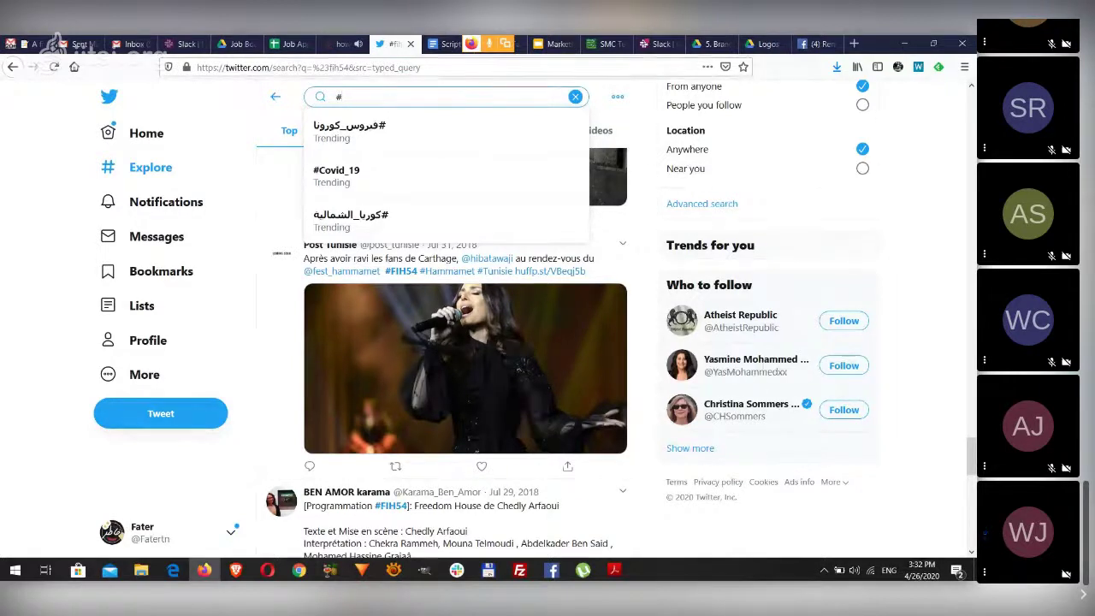
pyautogui.write('esft')
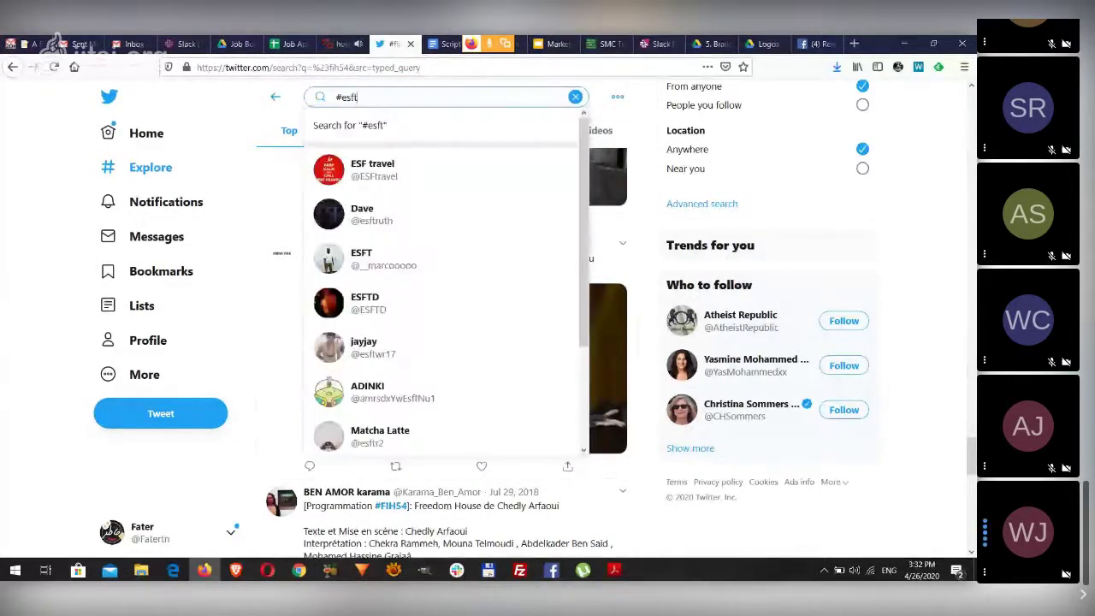
pyautogui.press('BackSpace')
pyautogui.press('BackSpace')
pyautogui.press('BackSpace')
pyautogui.press('BackSpace')
pyautogui.write('festival')
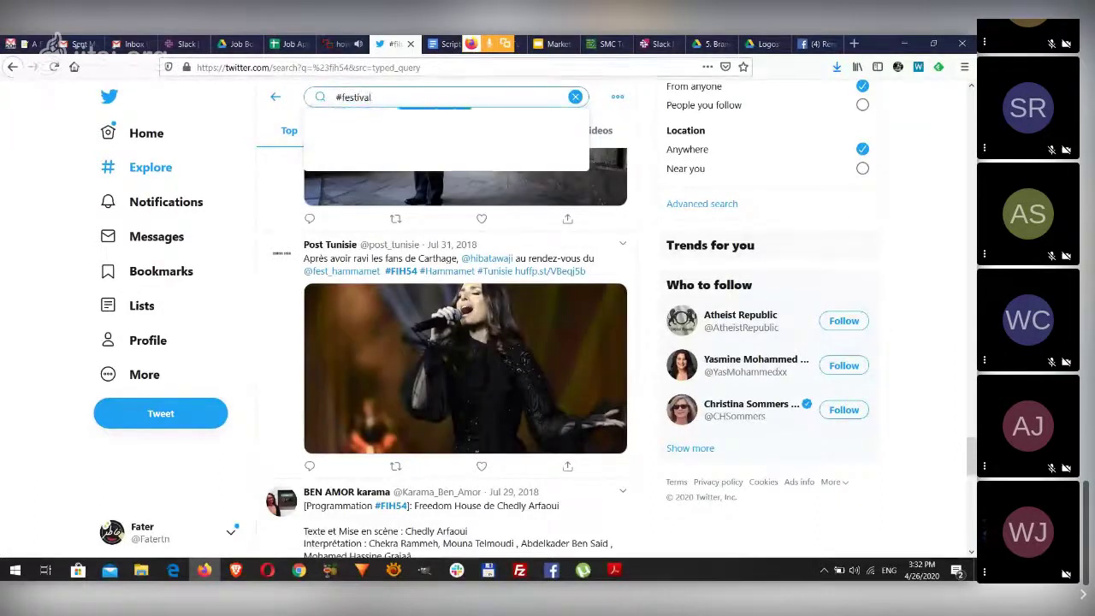
pyautogui.write('_')
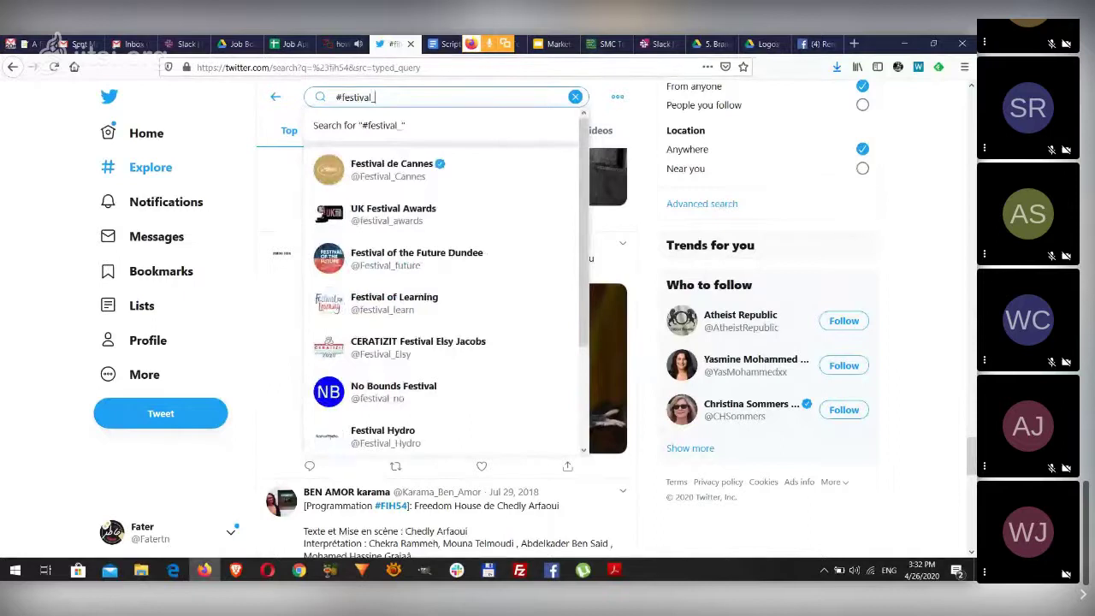
pyautogui.write('Inte')
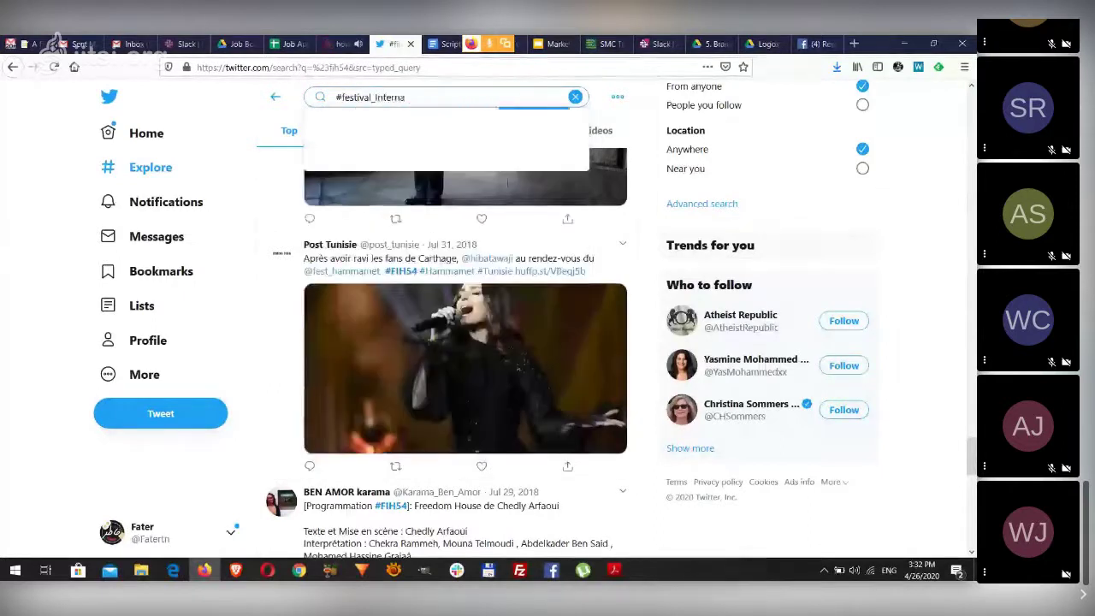
pyautogui.write('rna')
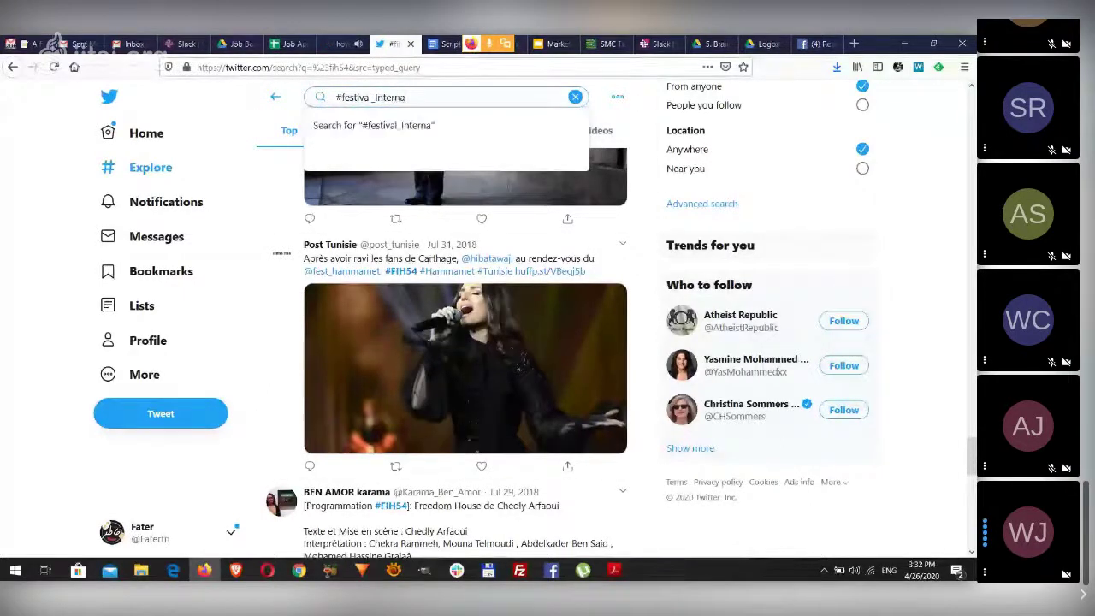
pyautogui.write('iol')
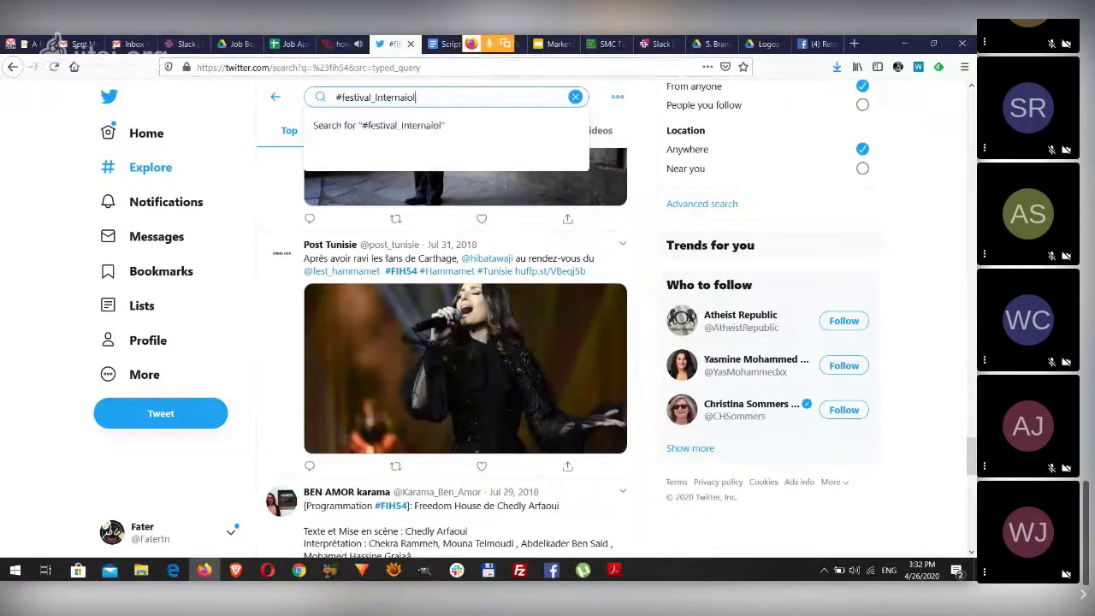
pyautogui.write('_de_')
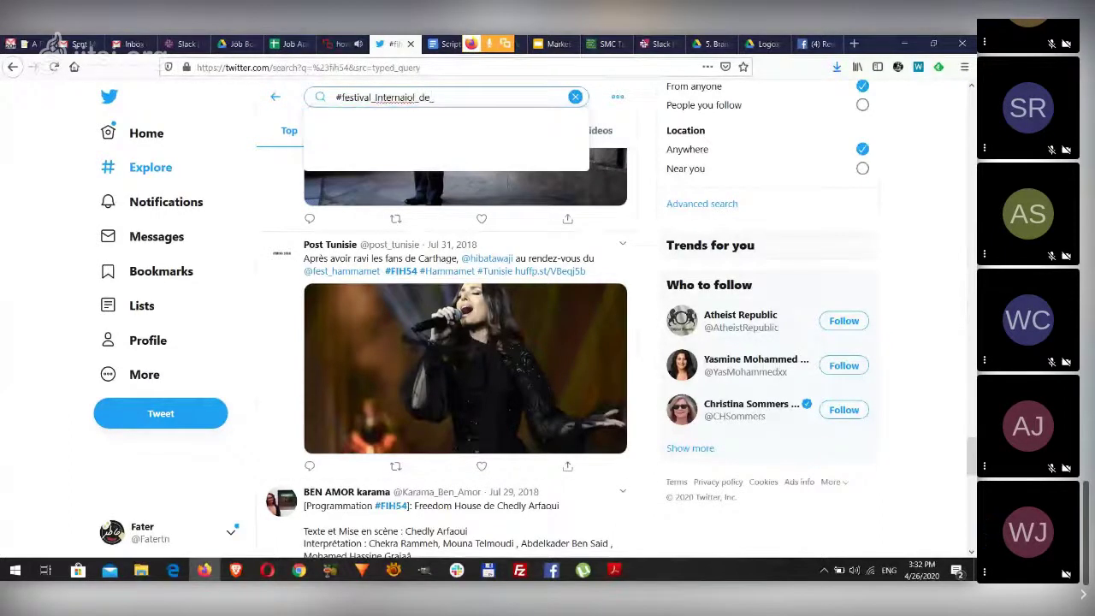
pyautogui.write('Hammamet')
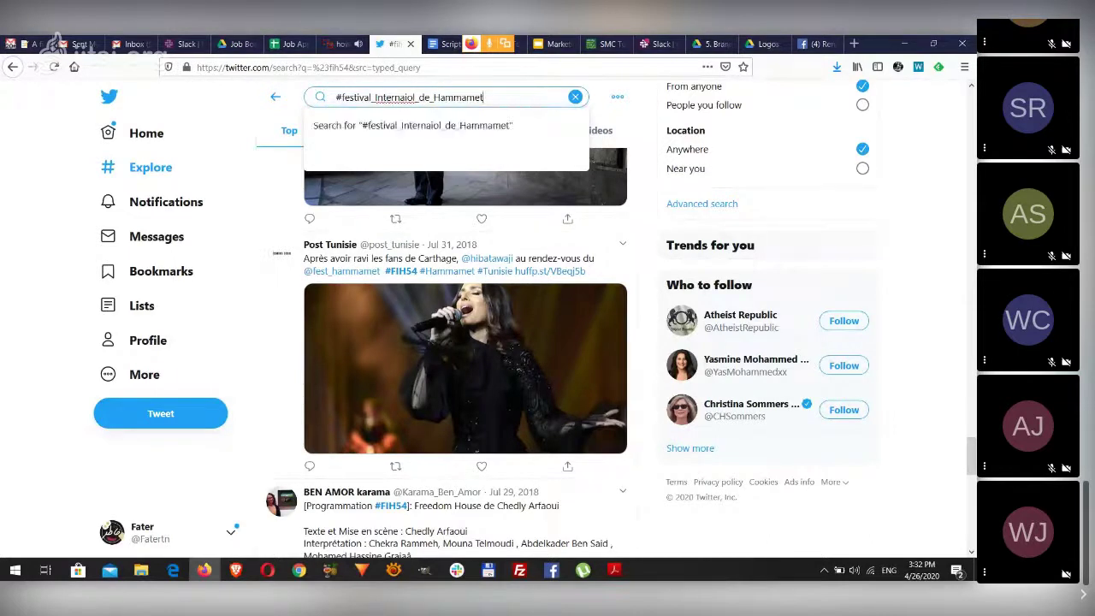
pyautogui.write('_54eme_edition')
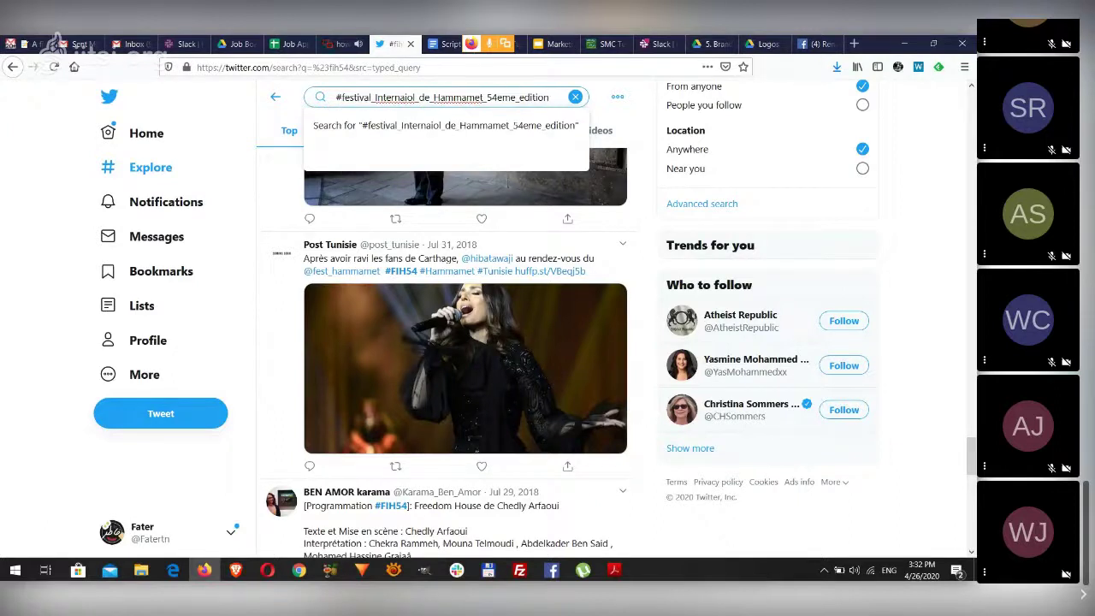
pyautogui.hotkey('ctrl', 'a')
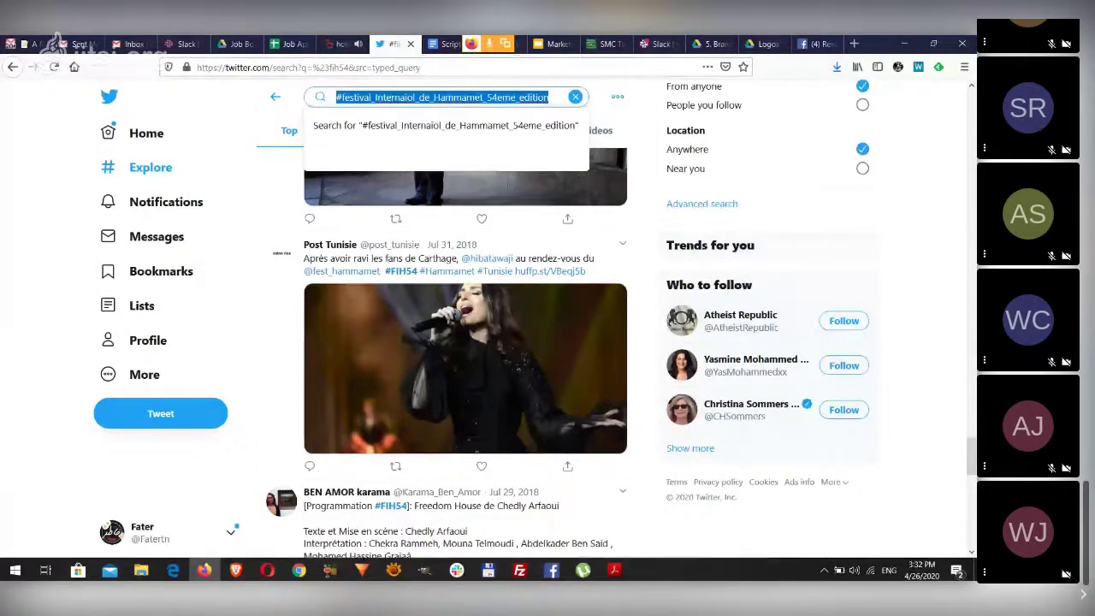
pyautogui.write('#cm101')
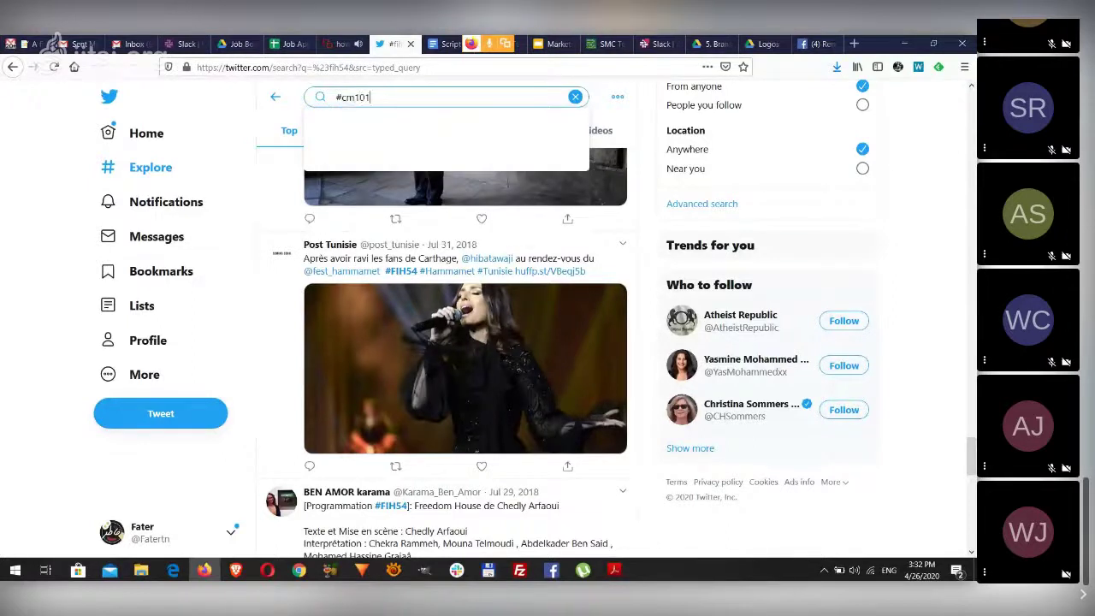
# Step: Run the #cm101 search, browse its results, and return to the search box
pyautogui.press('Return')
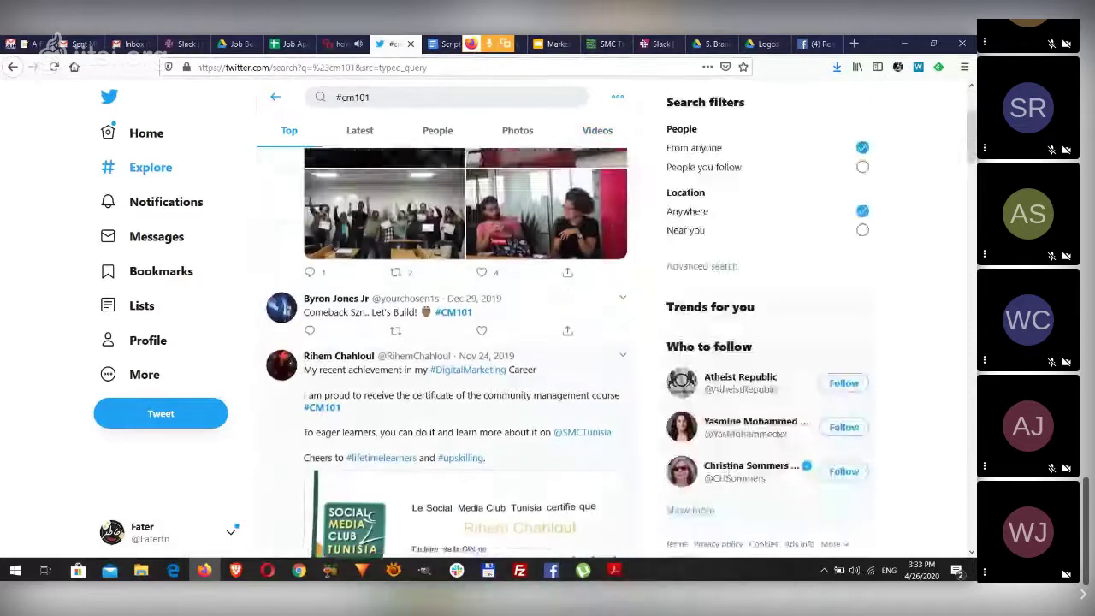
pyautogui.scroll(-3, 466, 342)
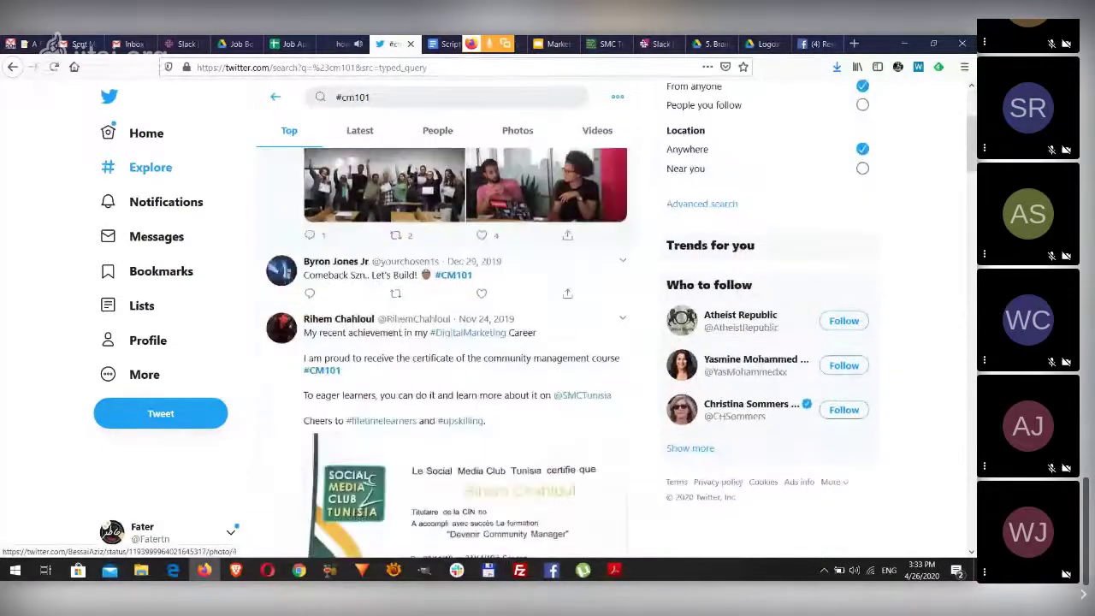
pyautogui.scroll(-3, 466, 342)
pyautogui.scroll(4, 467, 342)
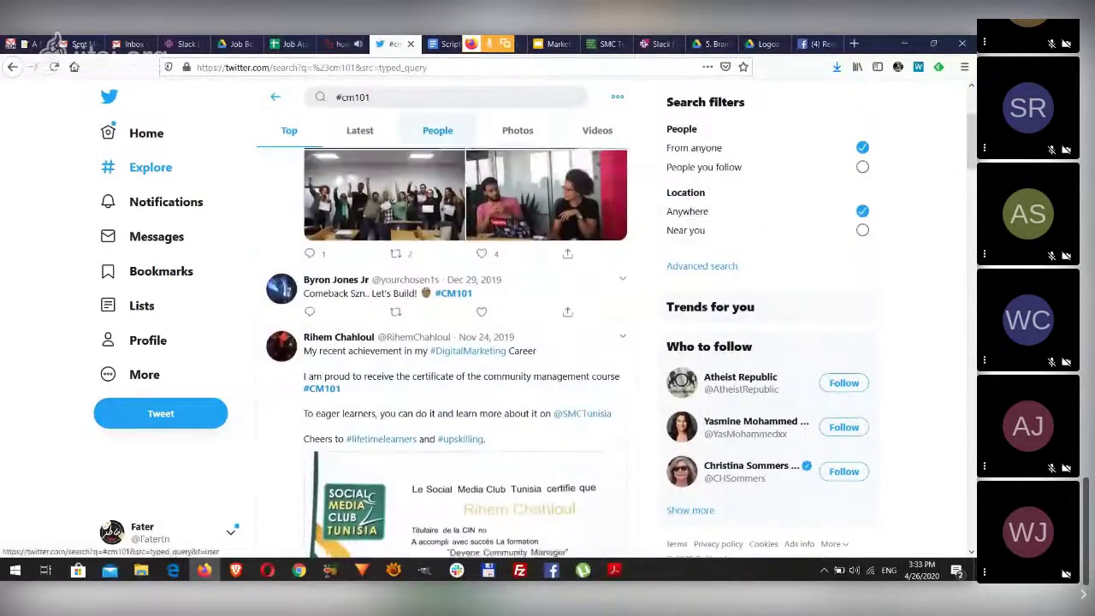
pyautogui.scroll(1, 437, 130)
pyautogui.click(427, 96)
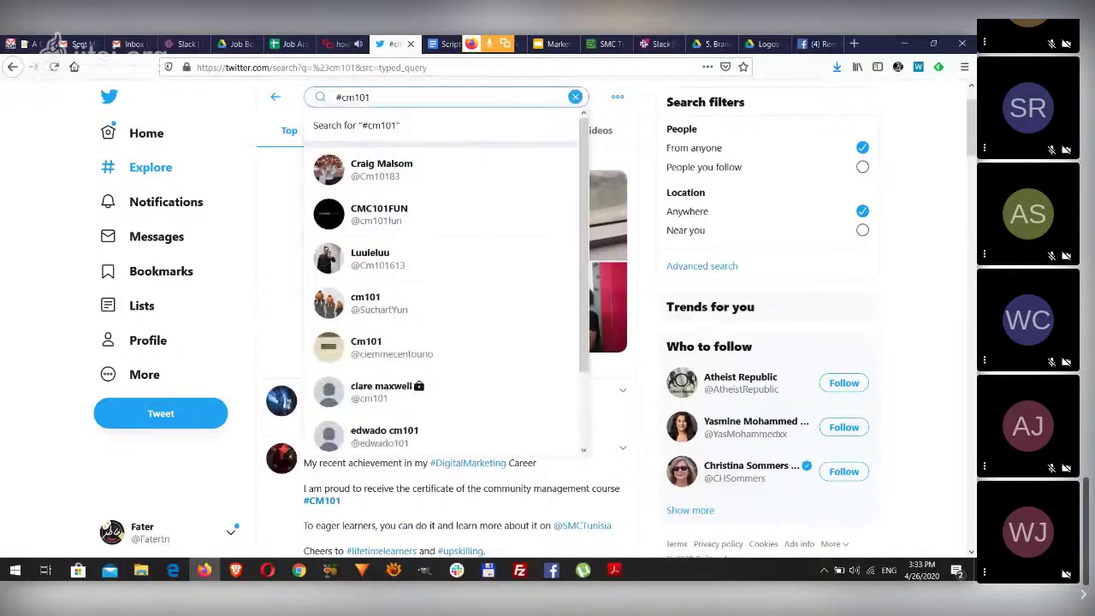
# Step: Search Twitter for the hashtag #smctunisia
pyautogui.doubleClick(355, 96)
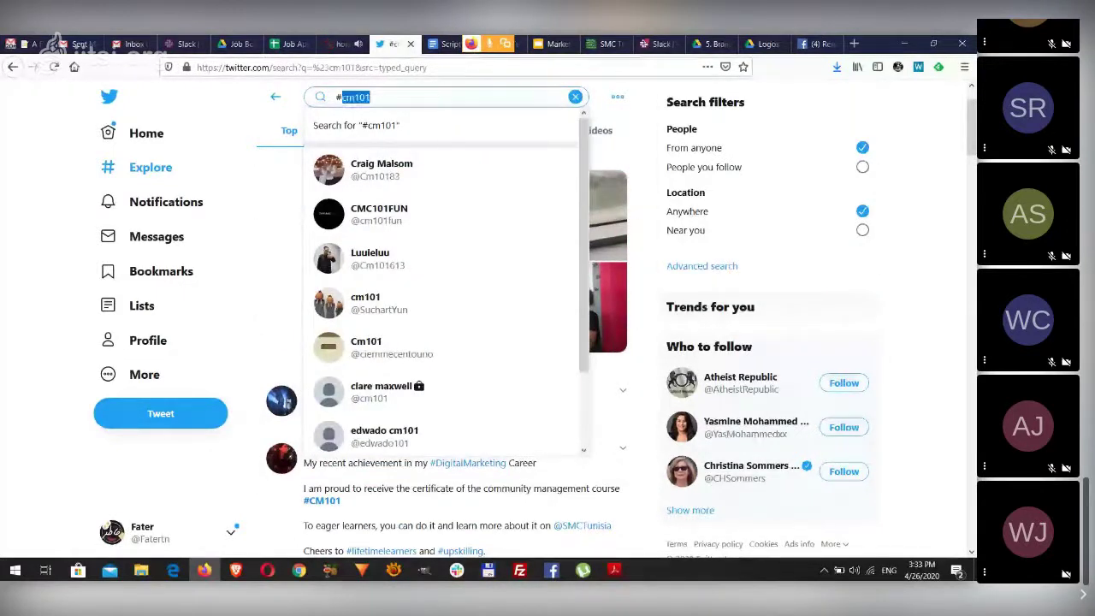
pyautogui.write('smctunisi')
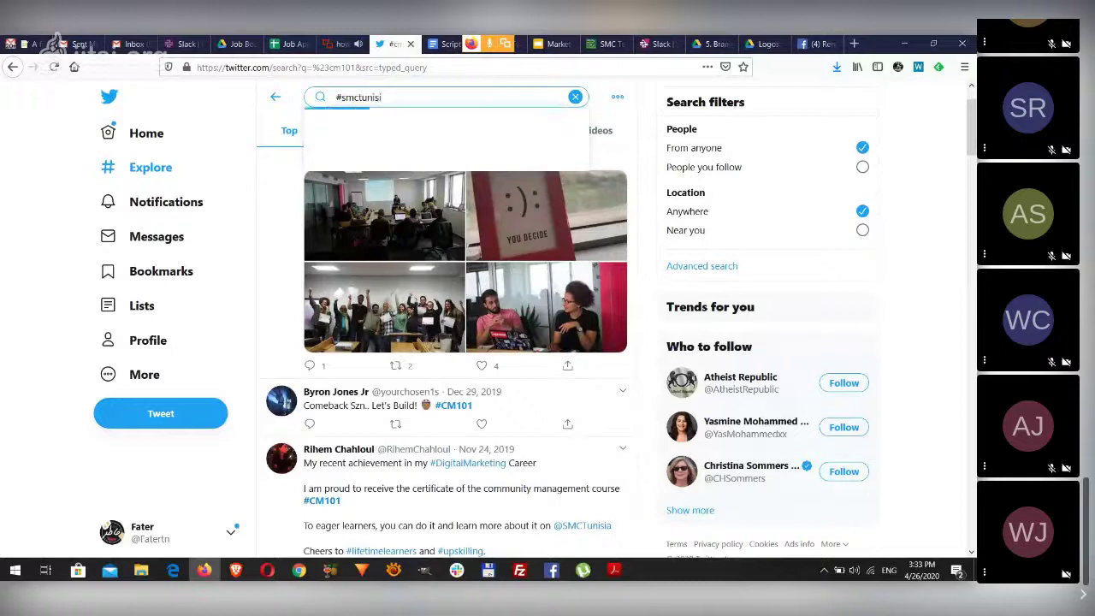
pyautogui.write('a')
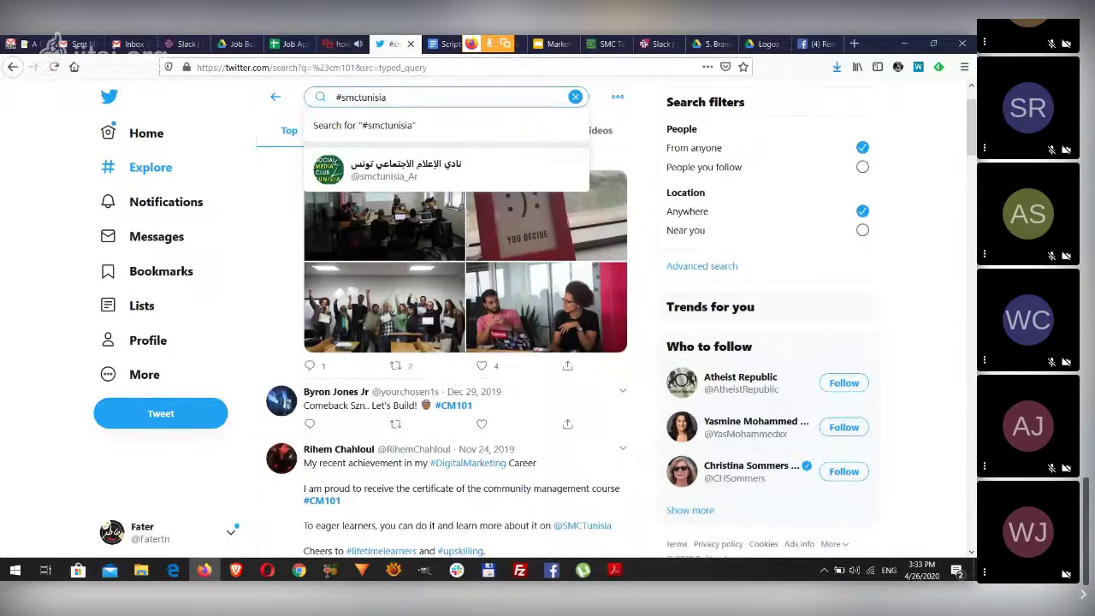
pyautogui.press('Return')
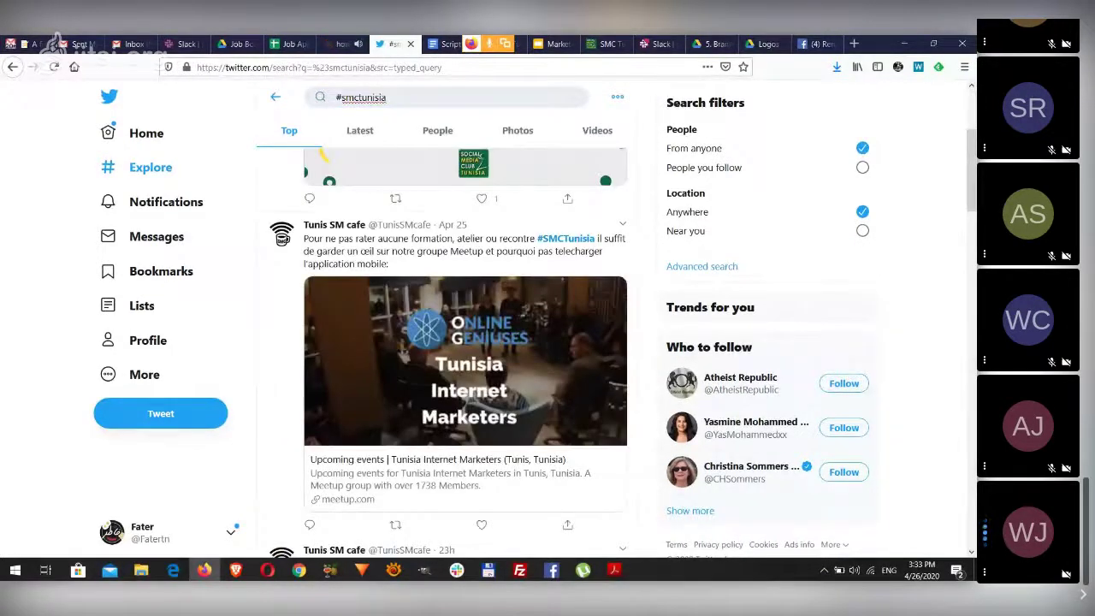
# Step: Search for #jciarina and glance through its results
pyautogui.click(387, 97)
pyautogui.press('BackSpace')
pyautogui.press('BackSpace')
pyautogui.press('BackSpace')
pyautogui.press('BackSpace')
pyautogui.press('BackSpace')
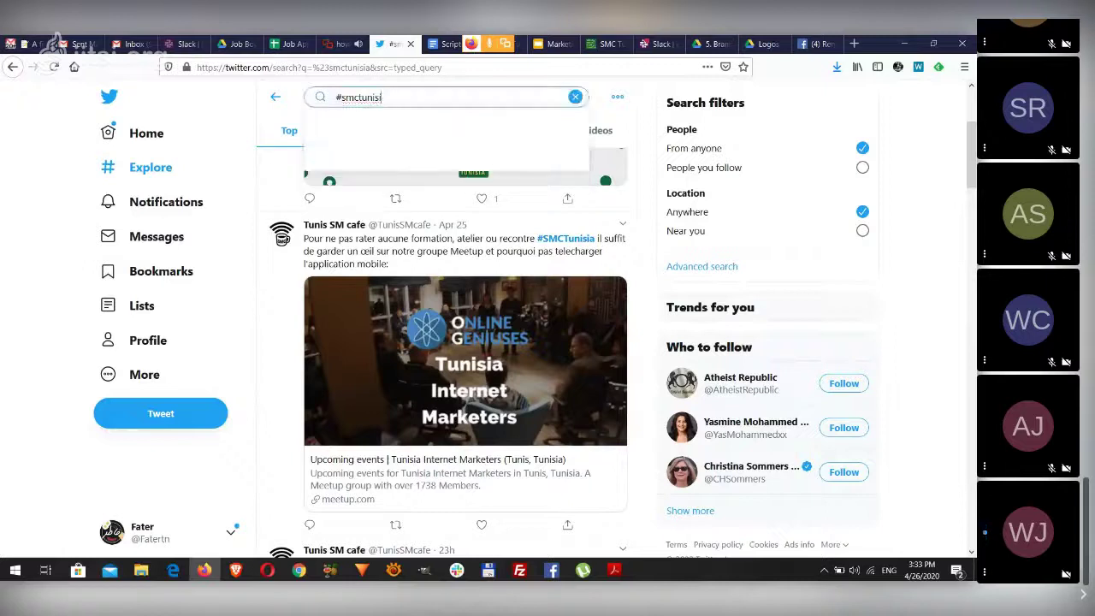
pyautogui.press('BackSpace')
pyautogui.press('BackSpace')
pyautogui.press('BackSpace')
pyautogui.press('BackSpace')
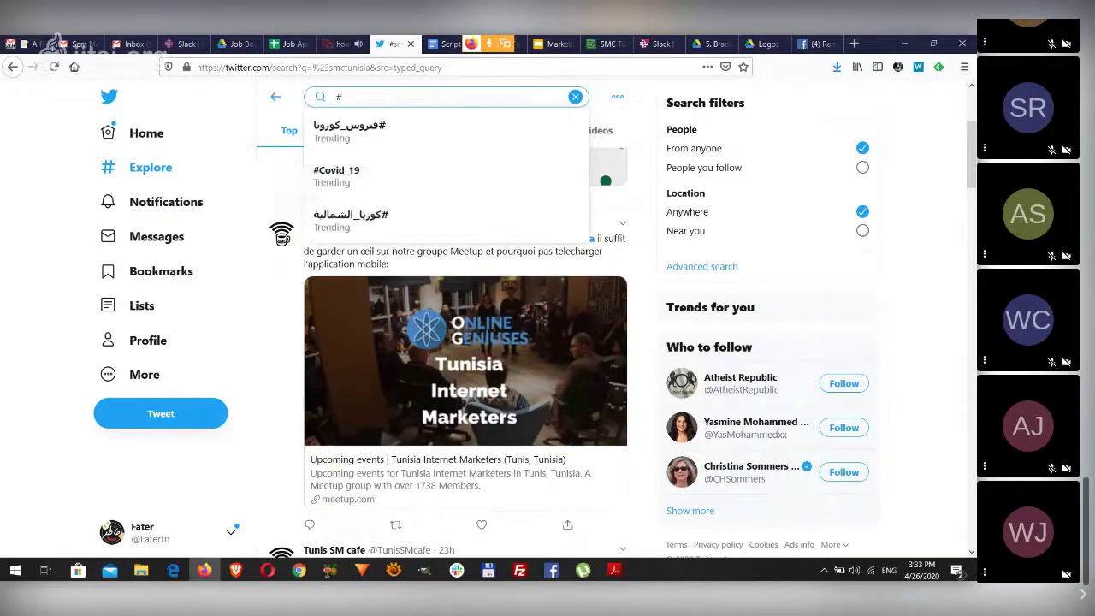
pyautogui.write('jciarina')
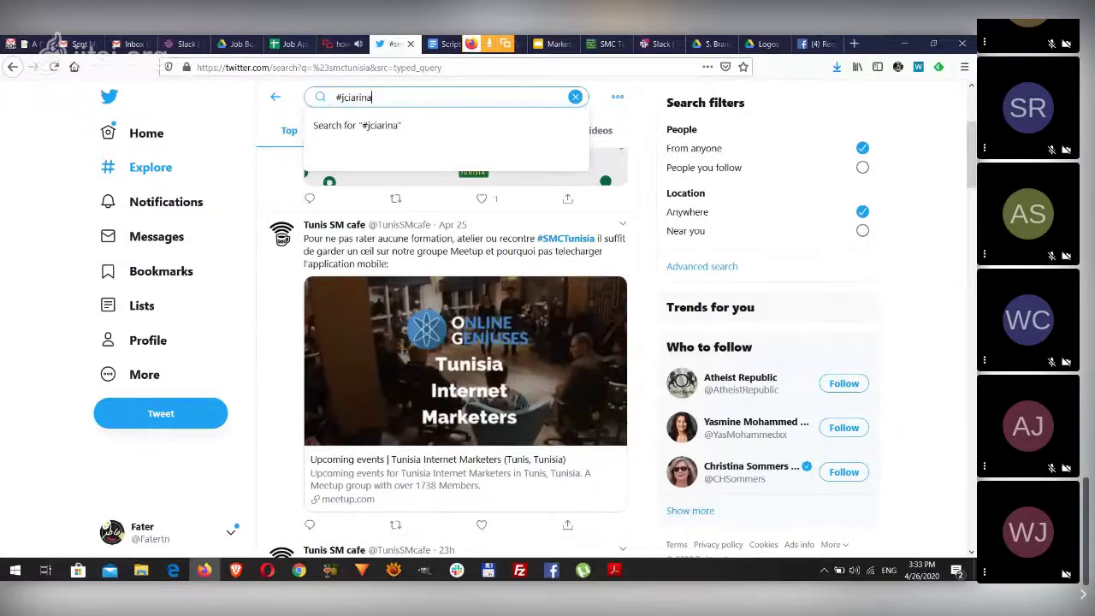
pyautogui.press('Return')
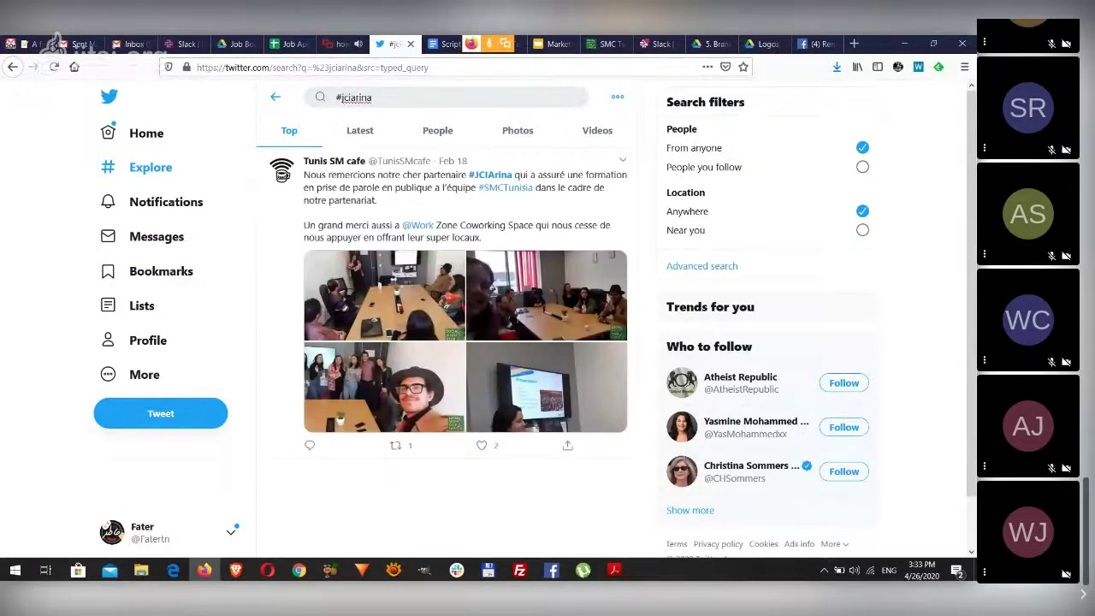
pyautogui.scroll(-2, 545, 295)
pyautogui.scroll(2, 546, 295)
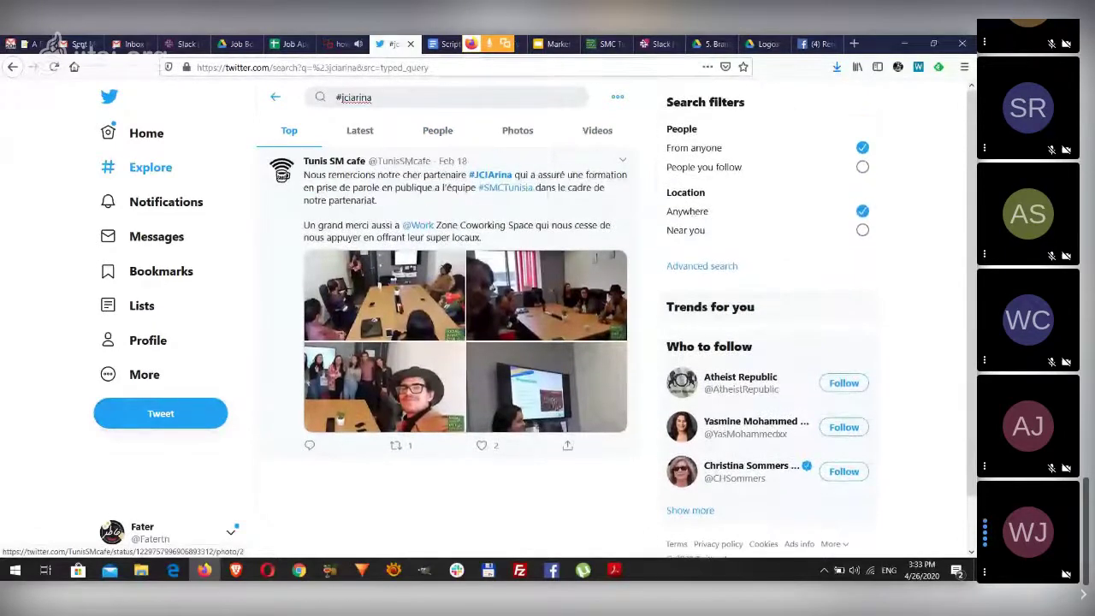
# Step: Correct the search to #jciariana and scroll through its results
pyautogui.click(384, 96)
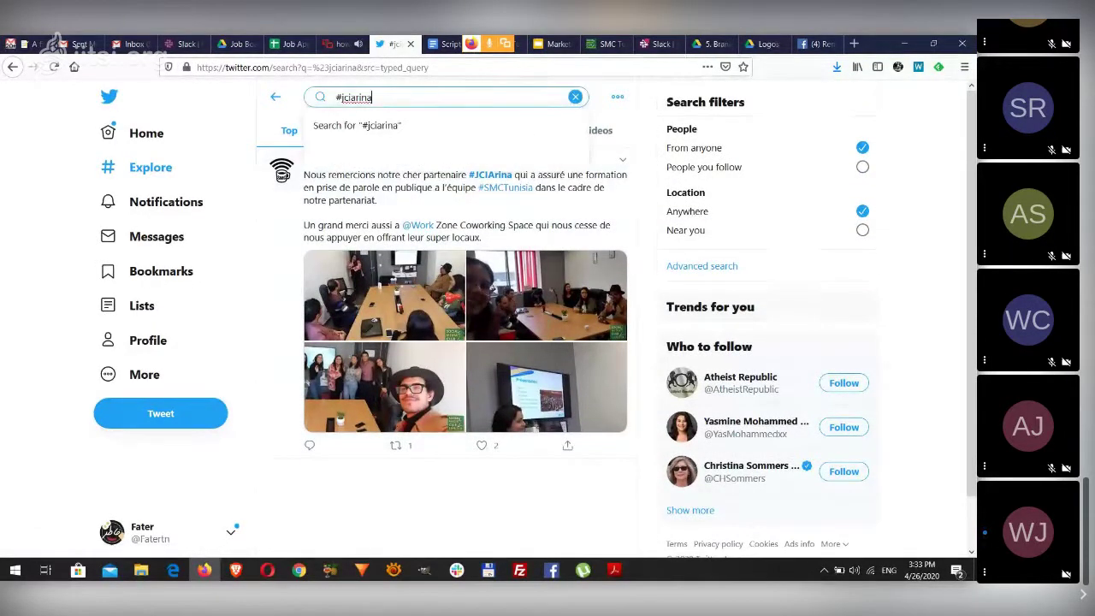
pyautogui.press('BackSpace')
pyautogui.press('BackSpace')
pyautogui.press('BackSpace')
pyautogui.press('BackSpace')
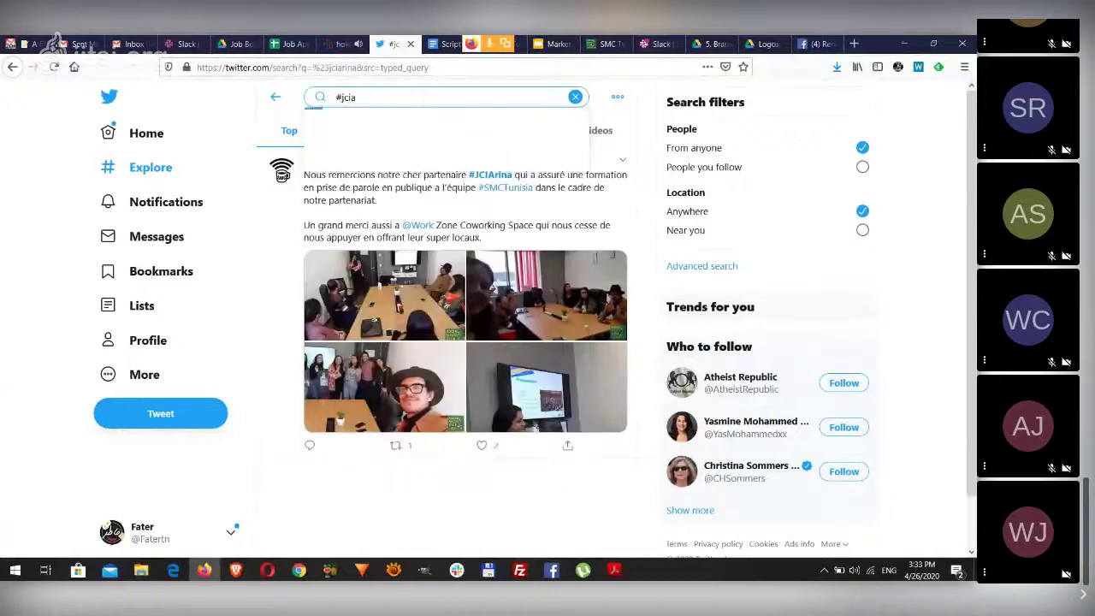
pyautogui.write('riana')
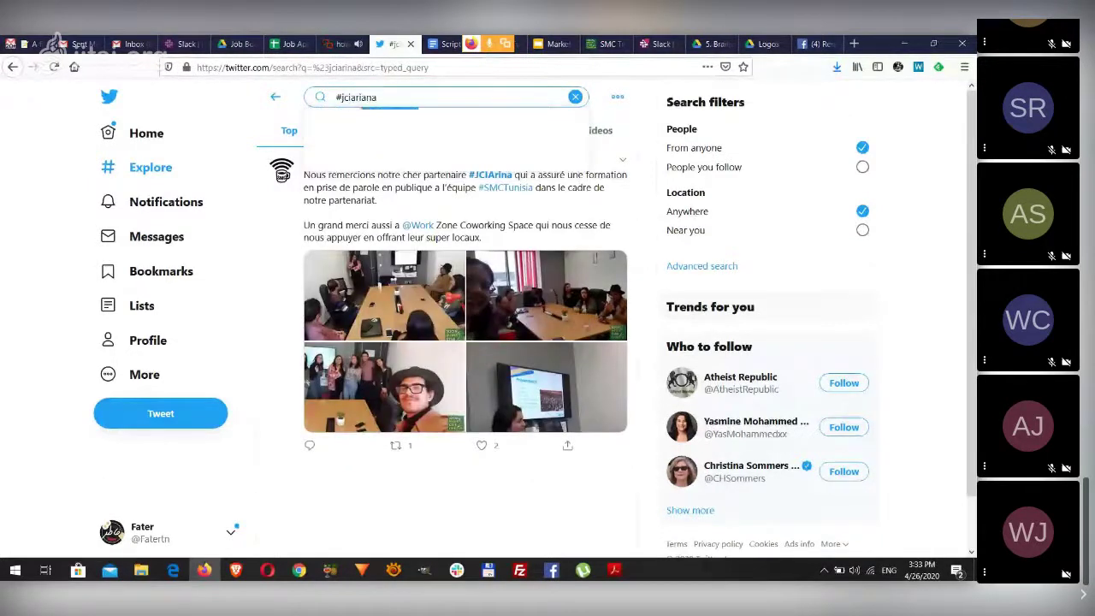
pyautogui.press('Return')
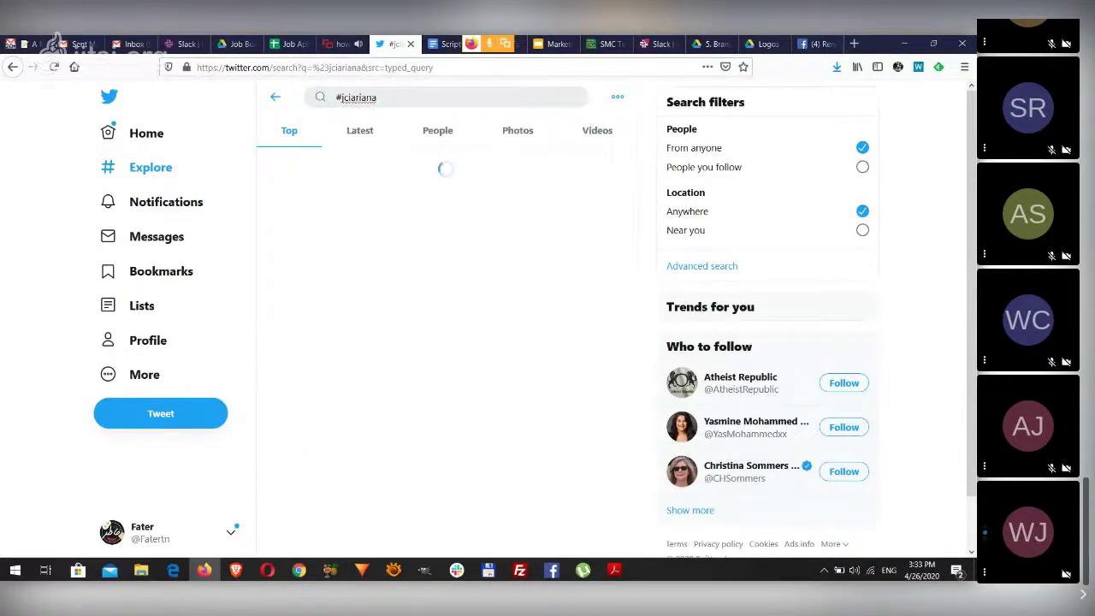
pyautogui.scroll(-5, 451, 342)
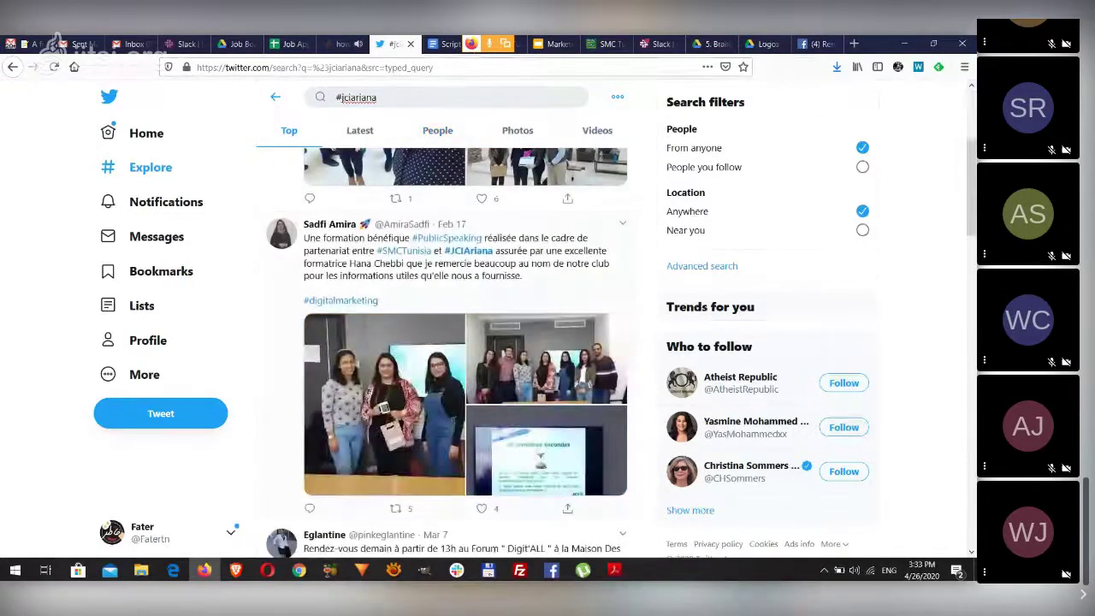
pyautogui.scroll(3, 451, 343)
pyautogui.scroll(-10, 451, 342)
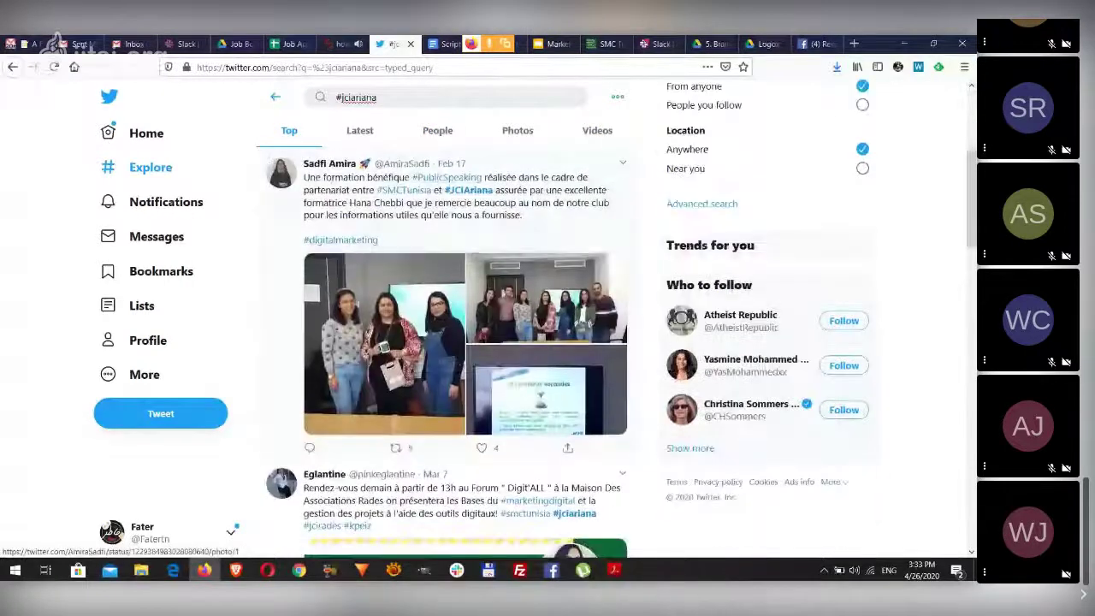
pyautogui.scroll(-4, 451, 342)
pyautogui.scroll(5, 451, 342)
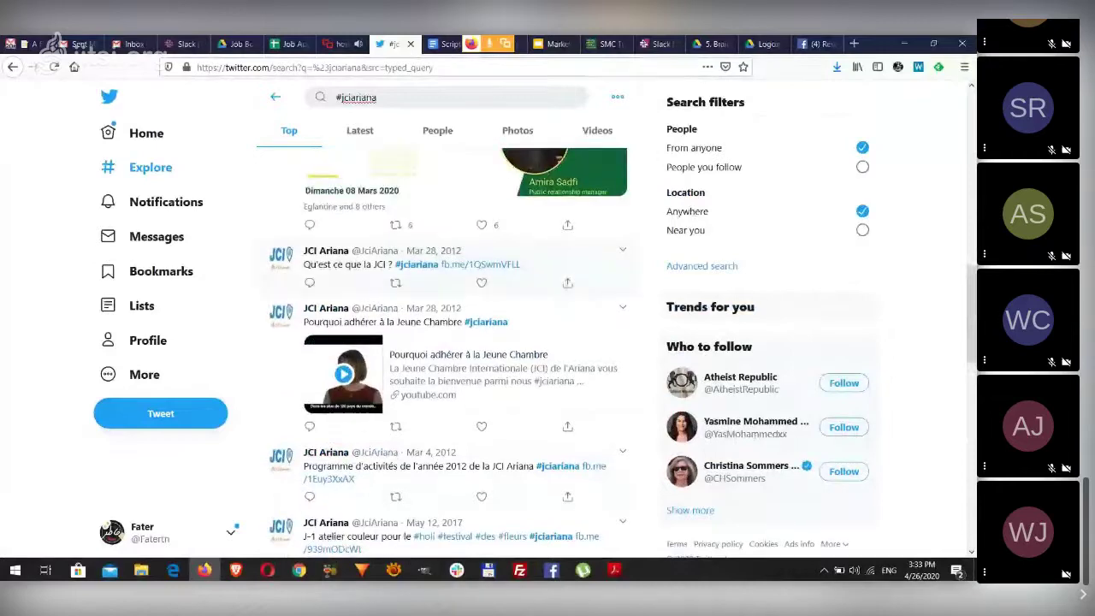
pyautogui.scroll(-3, 451, 342)
pyautogui.scroll(-8, 450, 342)
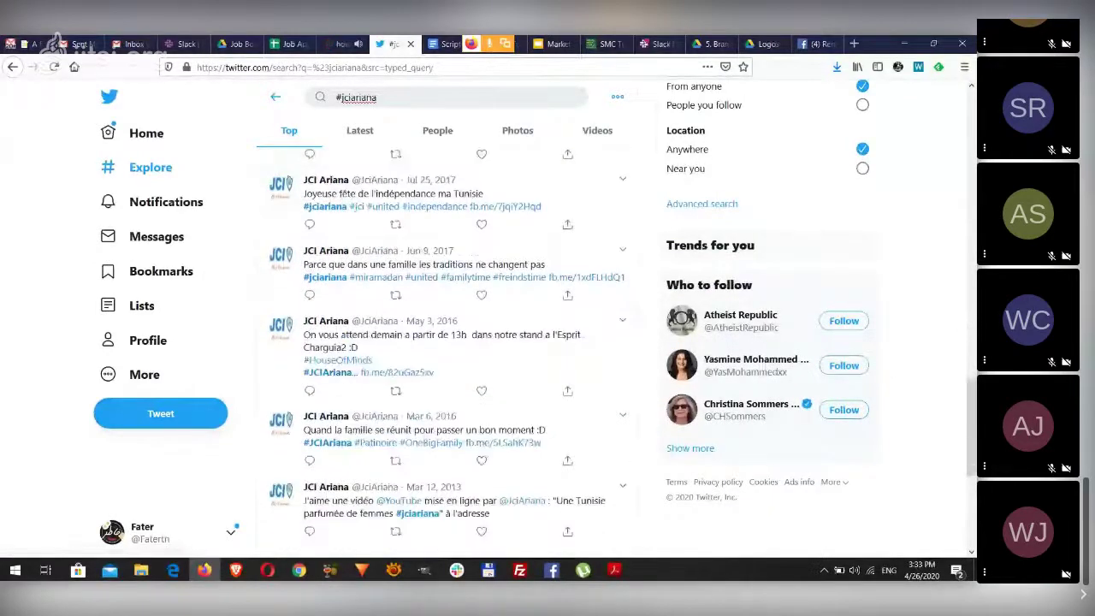
pyautogui.scroll(-2, 450, 342)
pyautogui.scroll(8, 450, 342)
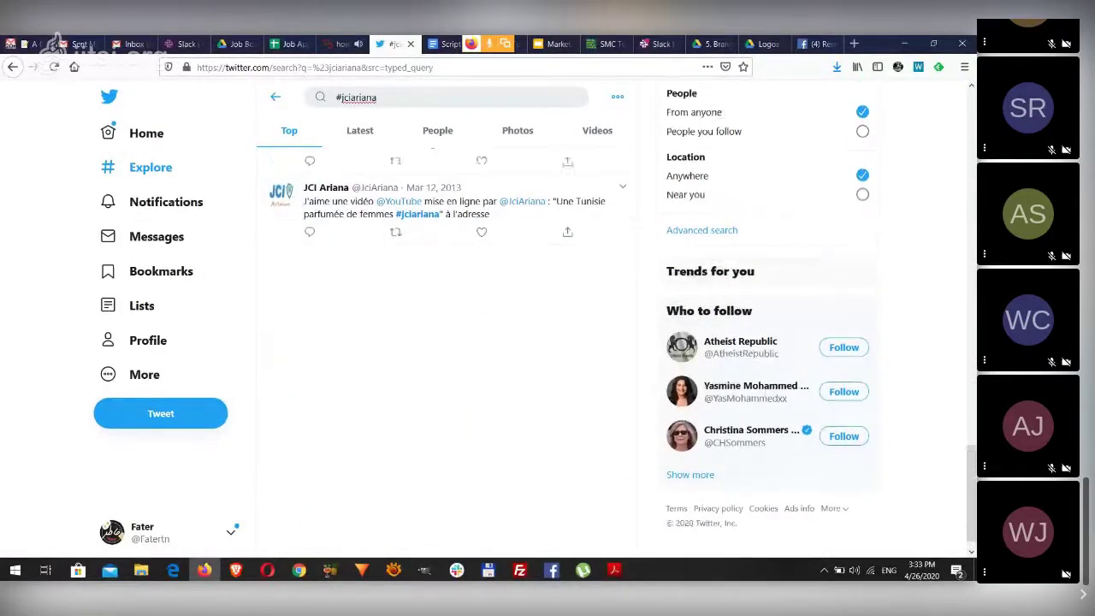
pyautogui.scroll(-3, 451, 342)
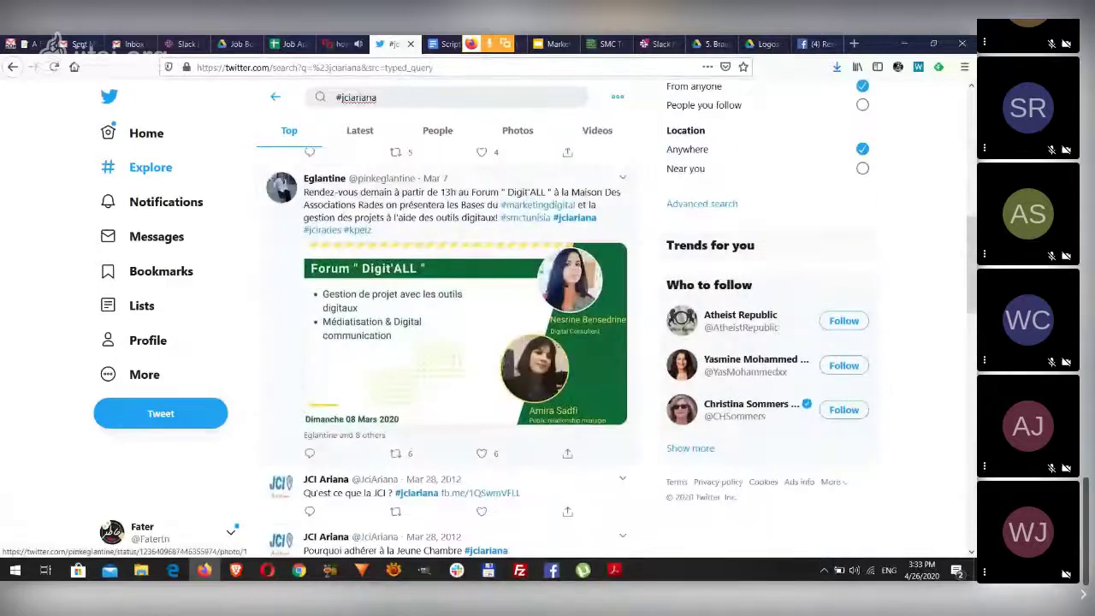
pyautogui.scroll(2, 451, 342)
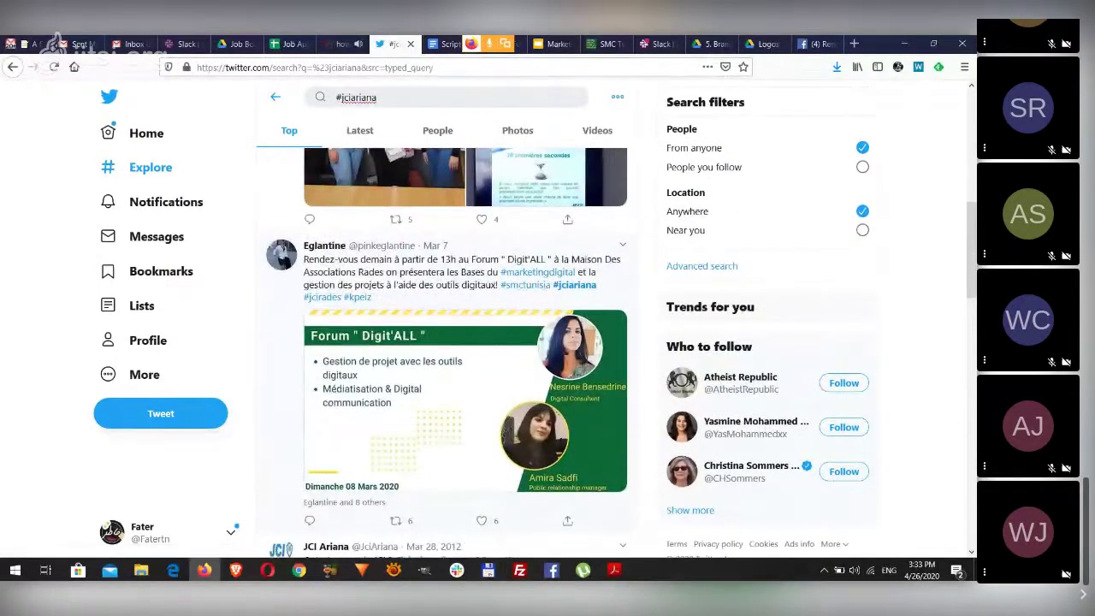
pyautogui.scroll(3, 419, 387)
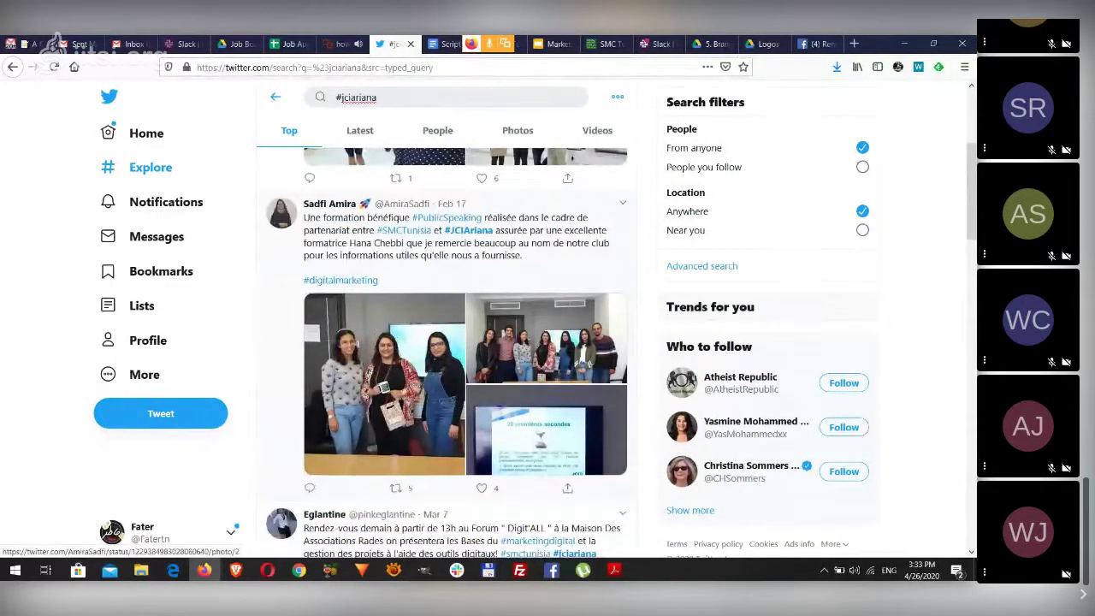
pyautogui.scroll(3, 465, 342)
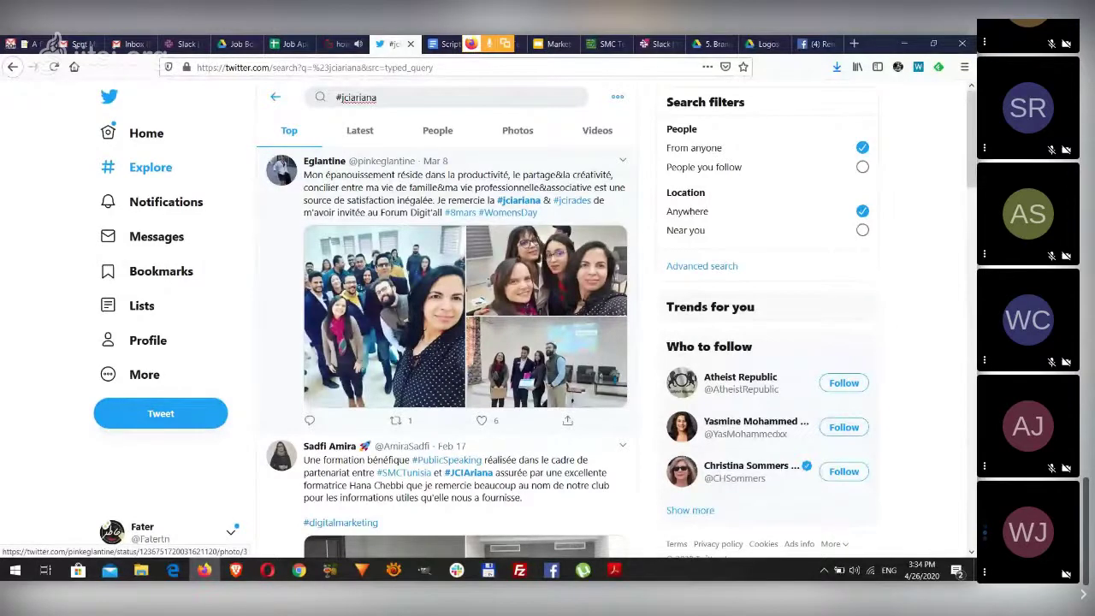
# Step: View the March 8 tweet's first photo full-size, then close it and return to the results
pyautogui.click(427, 342)
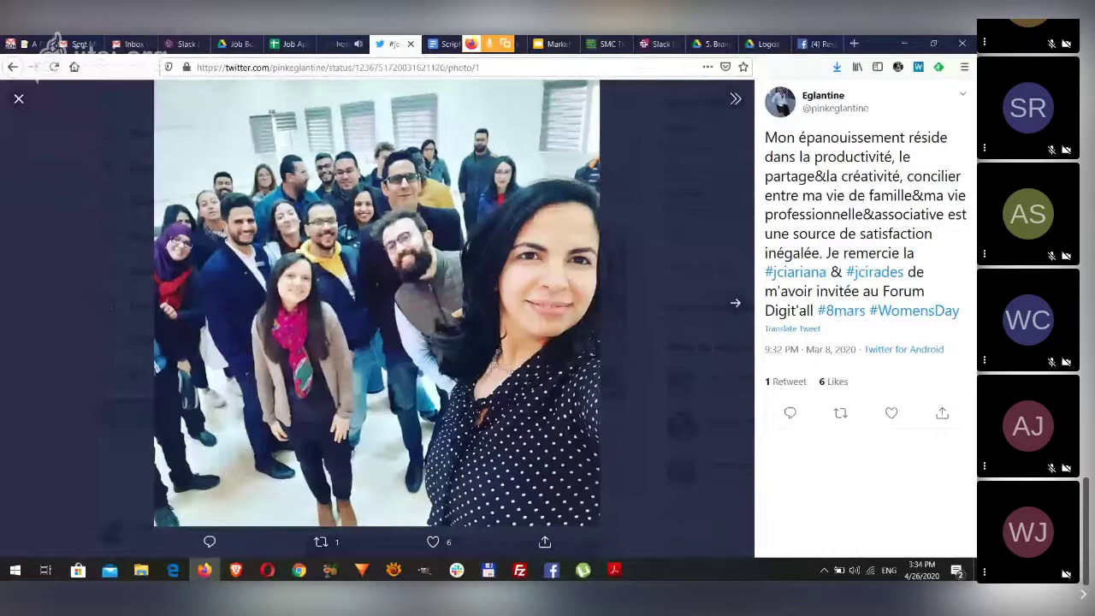
pyautogui.press('Escape')
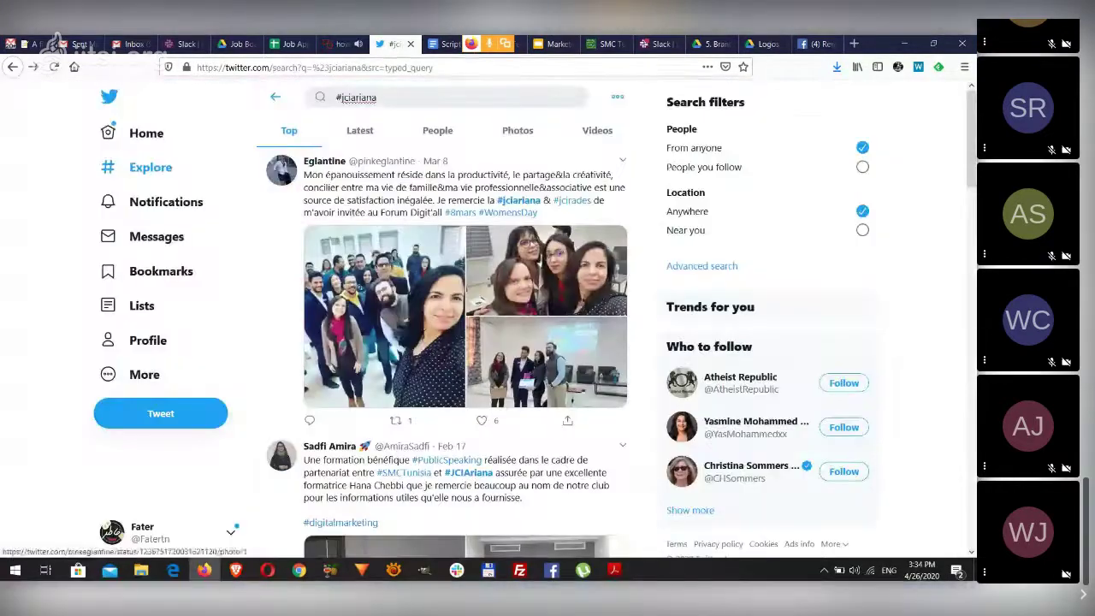
pyautogui.scroll(-3, 428, 385)
pyautogui.scroll(2, 385, 397)
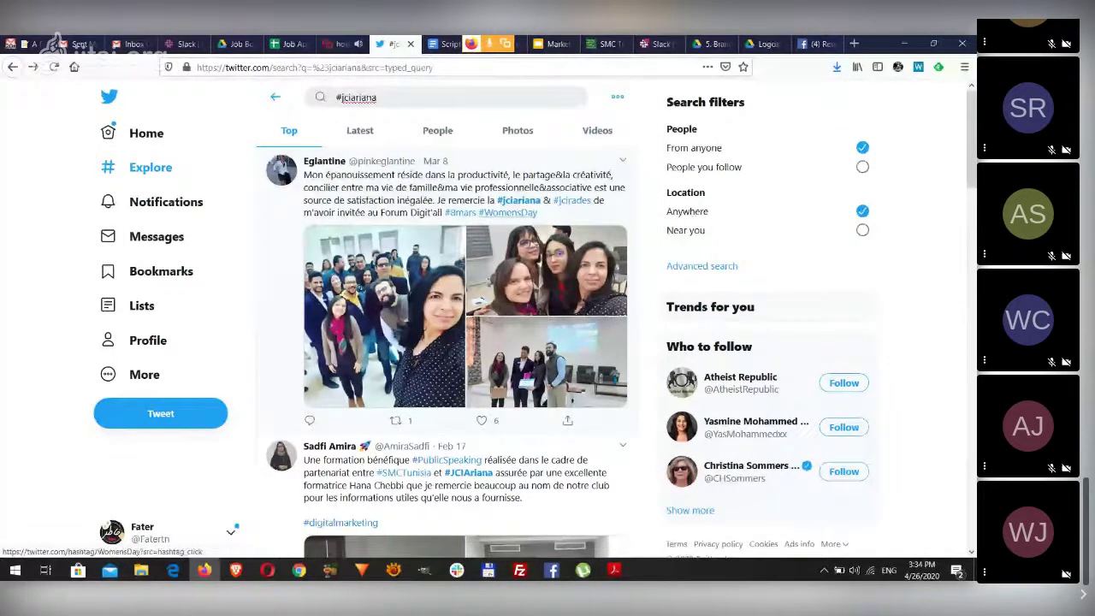
# Step: Browse the #WomensDay hashtag feed, then go to the Notifications page
pyautogui.click(508, 212)
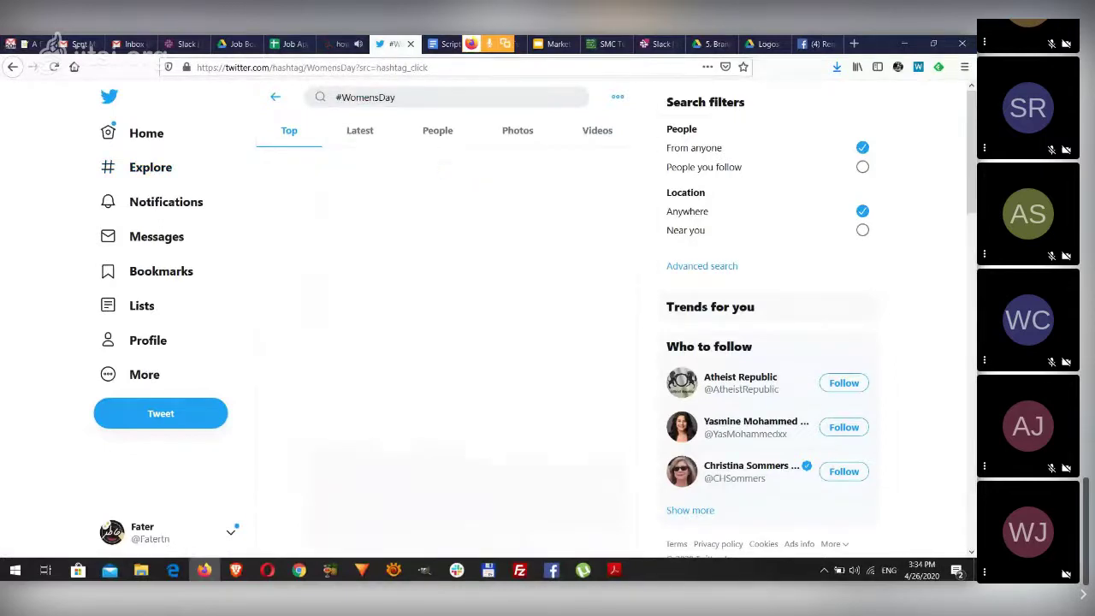
pyautogui.scroll(-5, 465, 351)
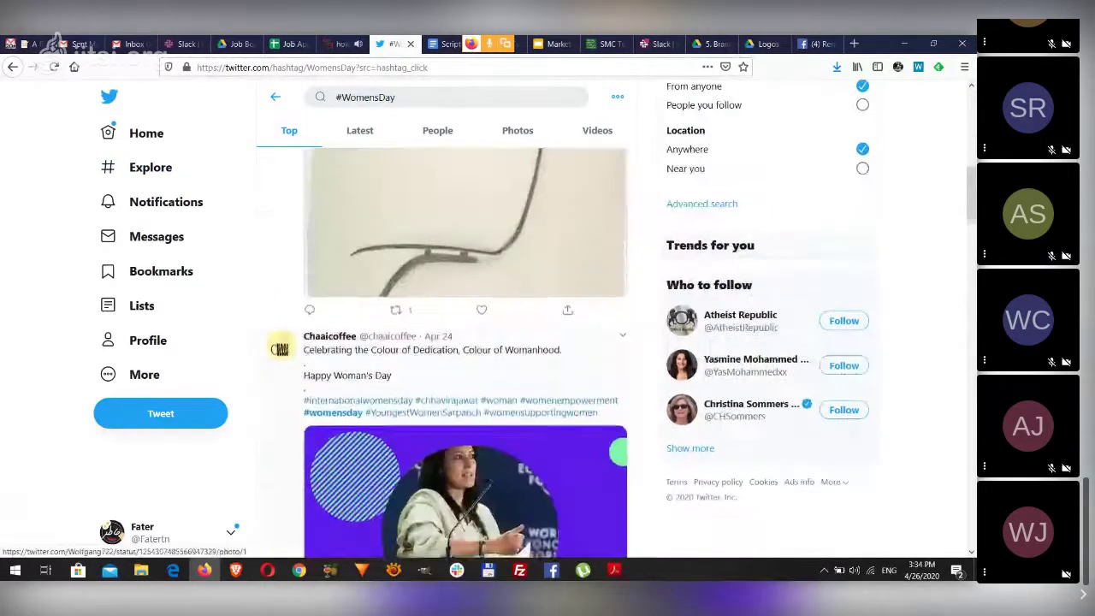
pyautogui.scroll(7, 466, 351)
pyautogui.click(166, 202)
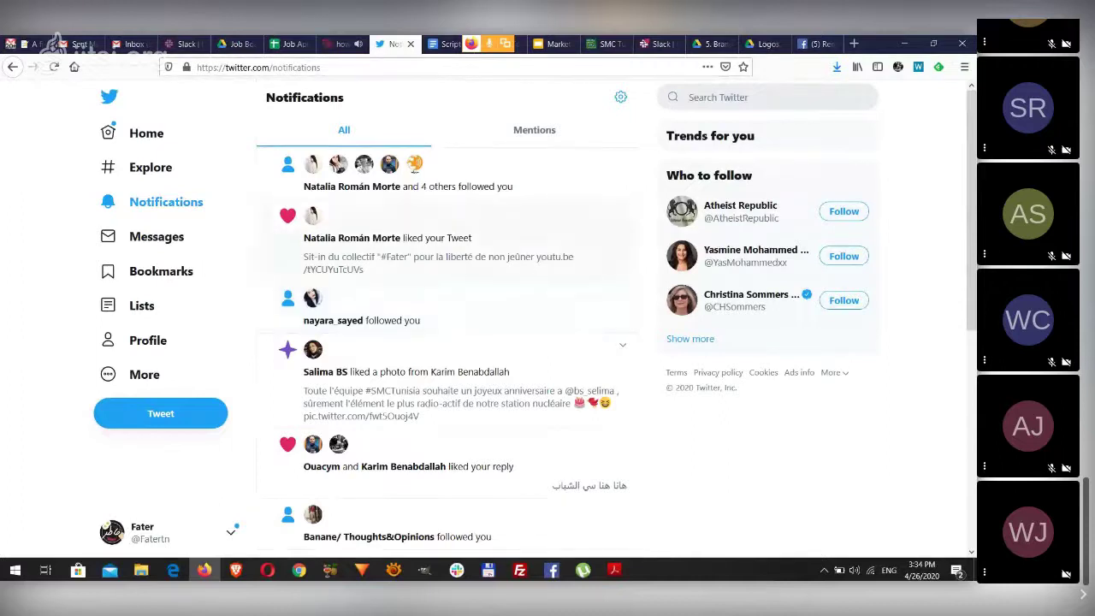
pyautogui.moveTo(614, 569)
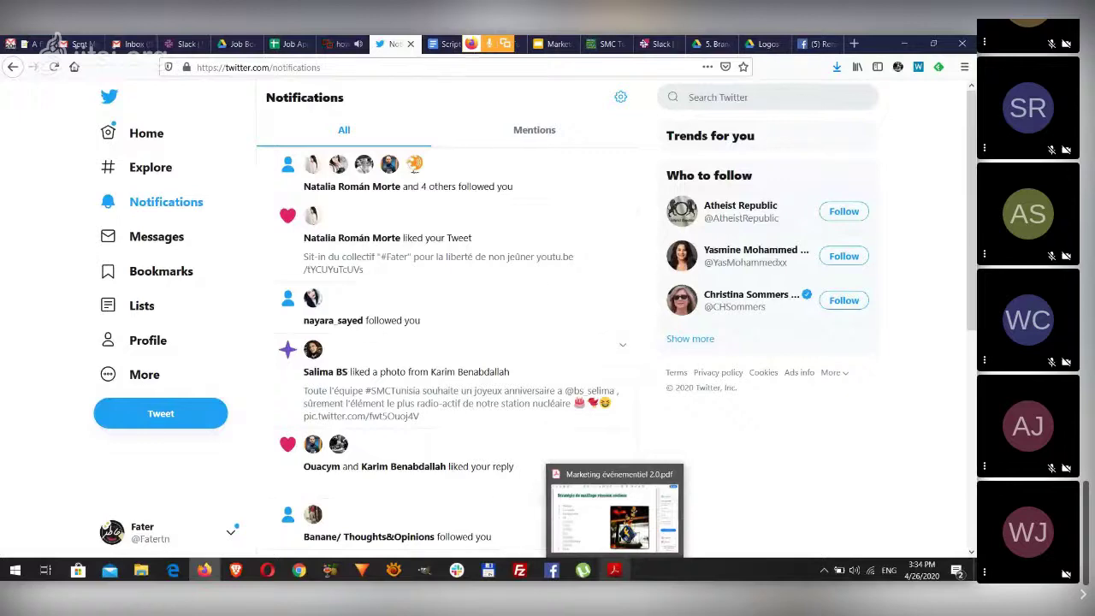
pyautogui.click(614, 514)
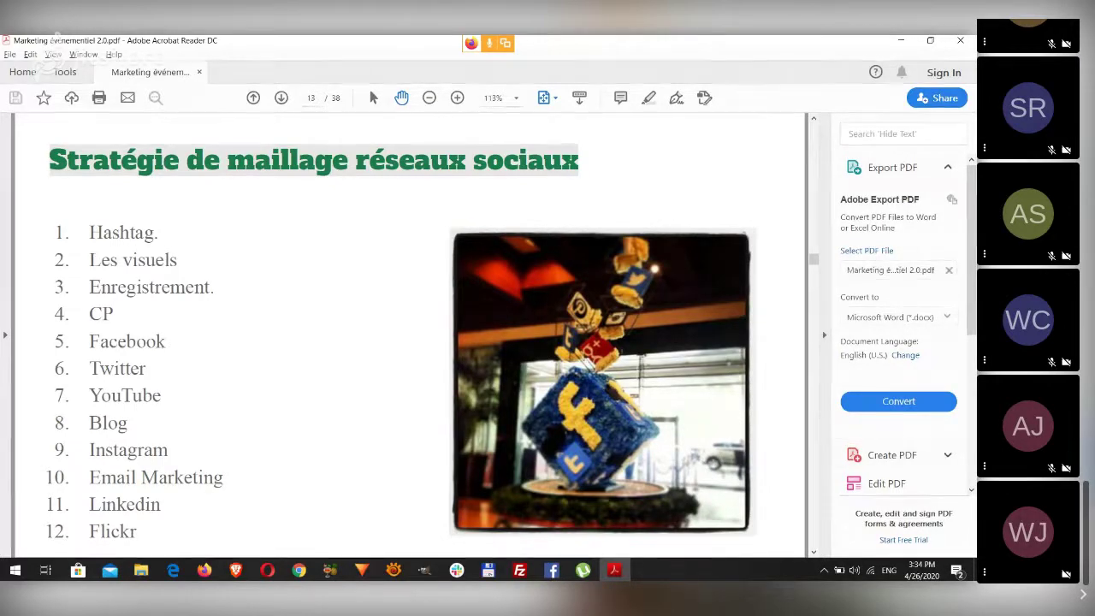
pyautogui.click(204, 569)
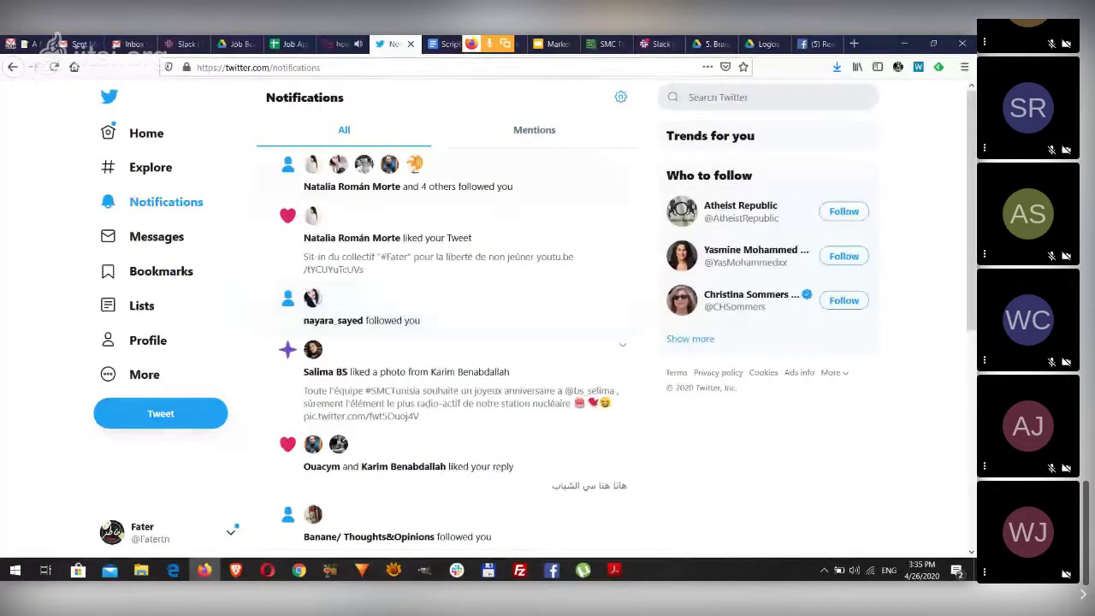
# Step: Search for #SMCTunisia, then rerun it as #smctunisia after fixing a typo
pyautogui.click(718, 97)
pyautogui.write('#')
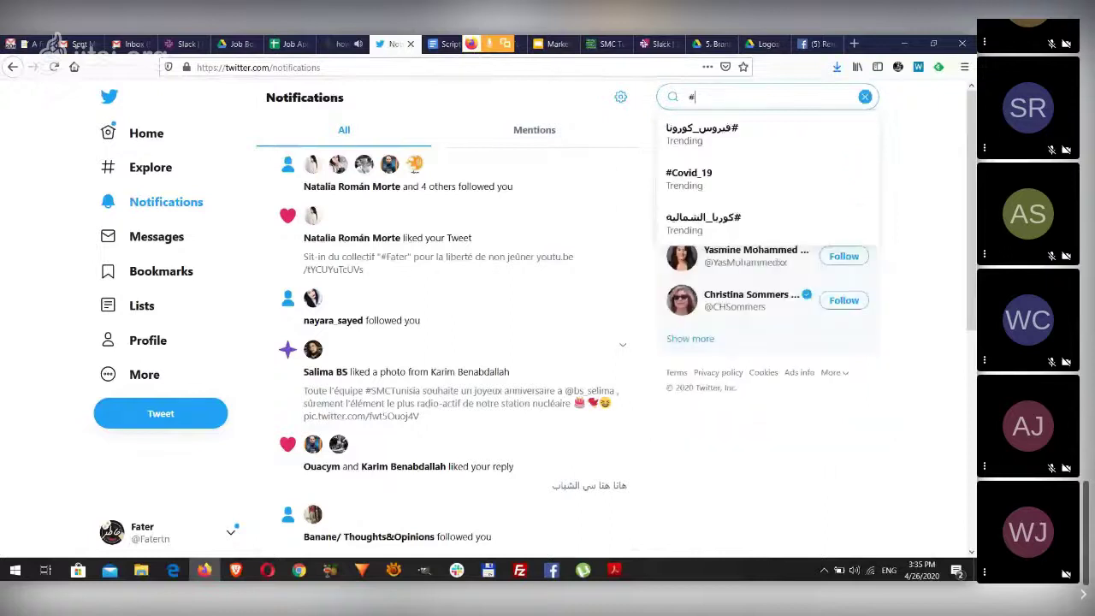
pyautogui.write('SMCT')
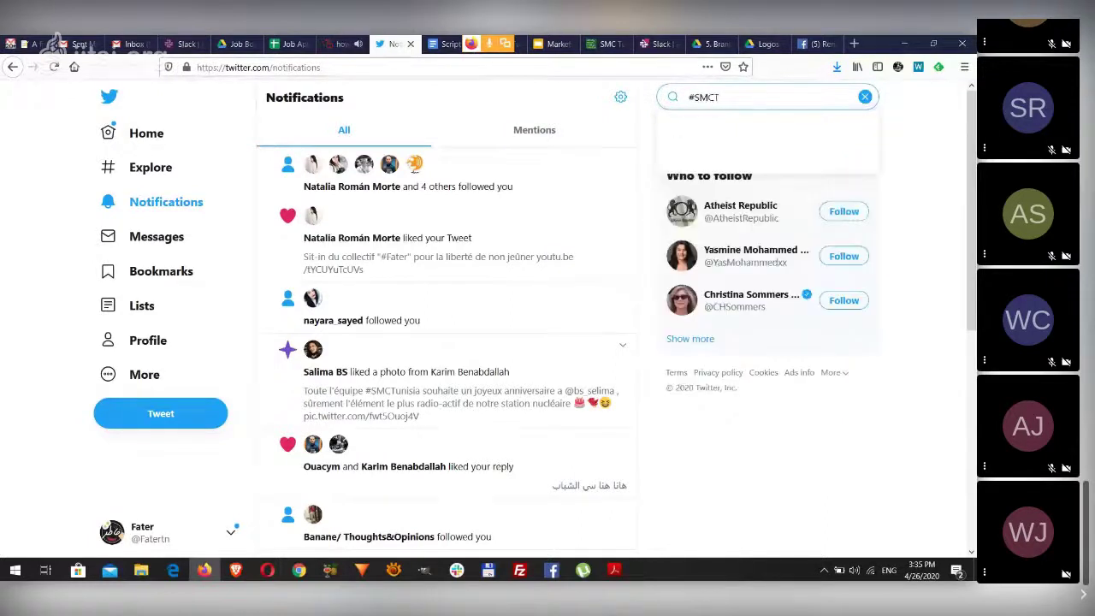
pyautogui.write('unisia')
pyautogui.press('Return')
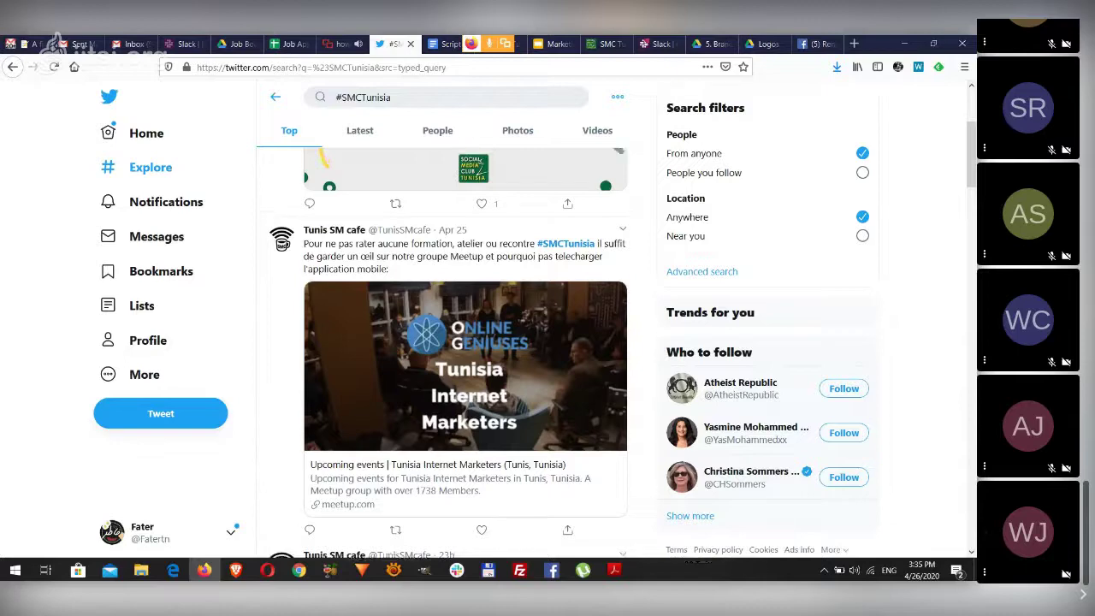
pyautogui.scroll(3, 465, 342)
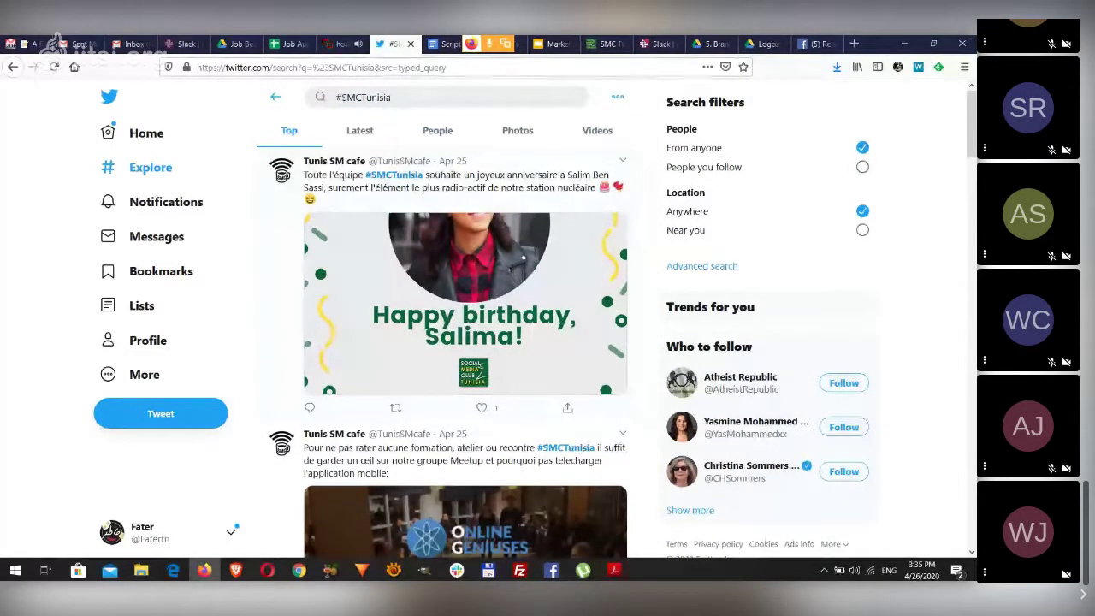
pyautogui.click(392, 96)
pyautogui.press('BackSpace')
pyautogui.press('BackSpace')
pyautogui.press('BackSpace')
pyautogui.press('BackSpace')
pyautogui.press('BackSpace')
pyautogui.press('BackSpace')
pyautogui.press('BackSpace')
pyautogui.press('BackSpace')
pyautogui.press('BackSpace')
pyautogui.press('BackSpace')
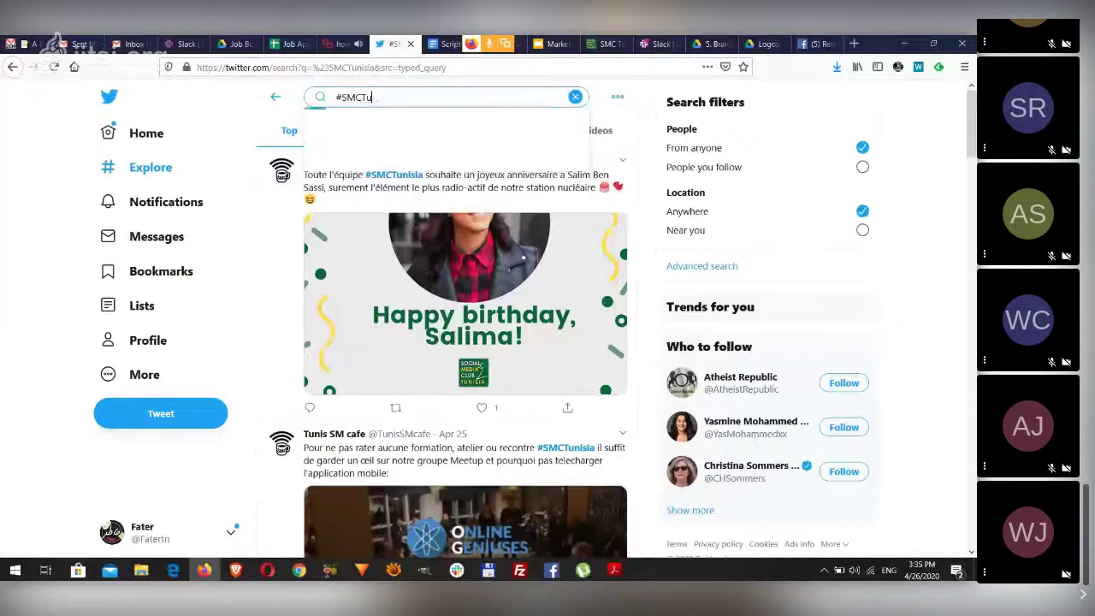
pyautogui.write('smctunisiq')
pyautogui.press('Return')
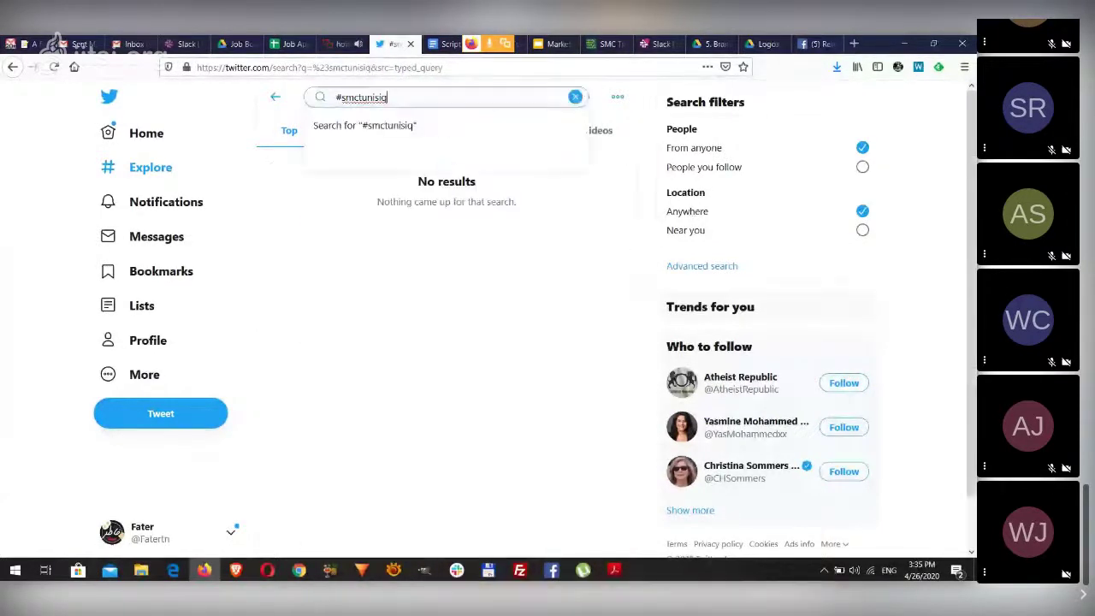
pyautogui.press('BackSpace')
pyautogui.write('a')
pyautogui.press('Return')
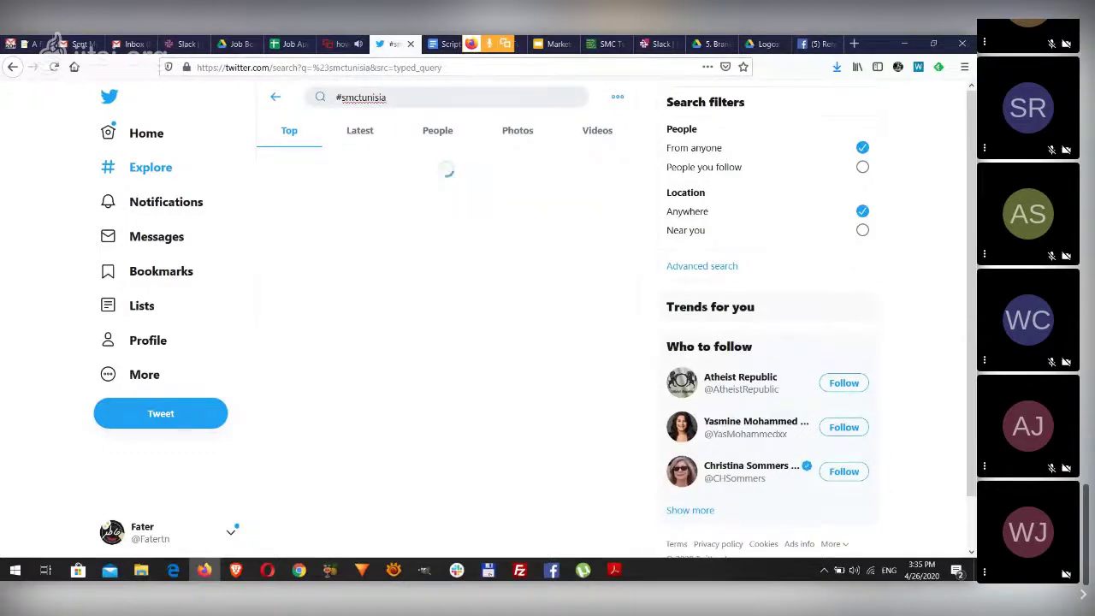
# Step: Scroll through the #smctunisia results, then switch to the Acrobat PDF
pyautogui.scroll(-4, 466, 351)
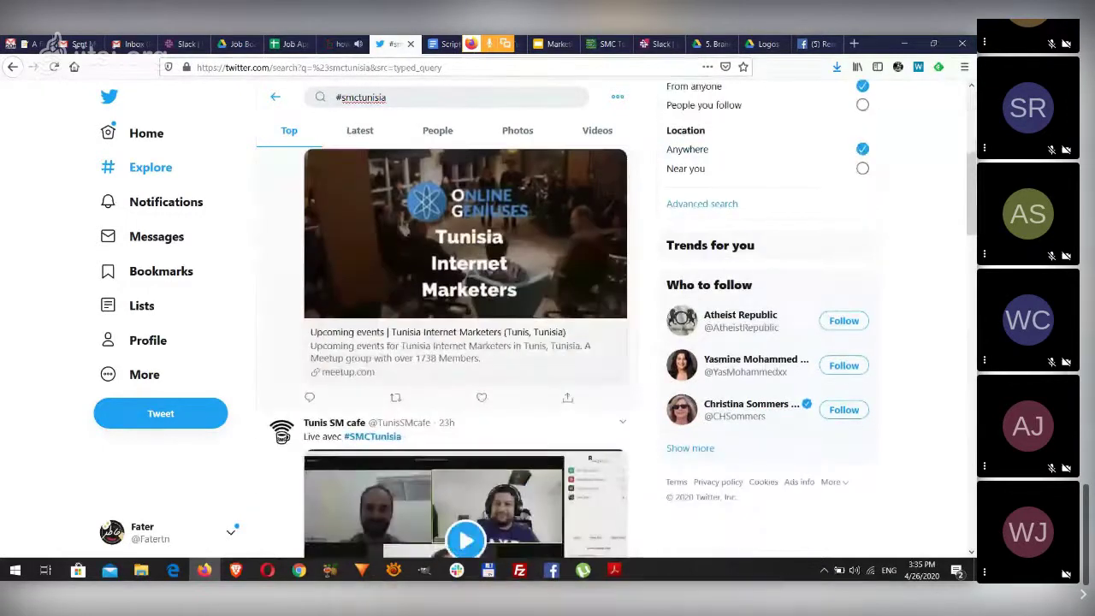
pyautogui.scroll(-2, 466, 351)
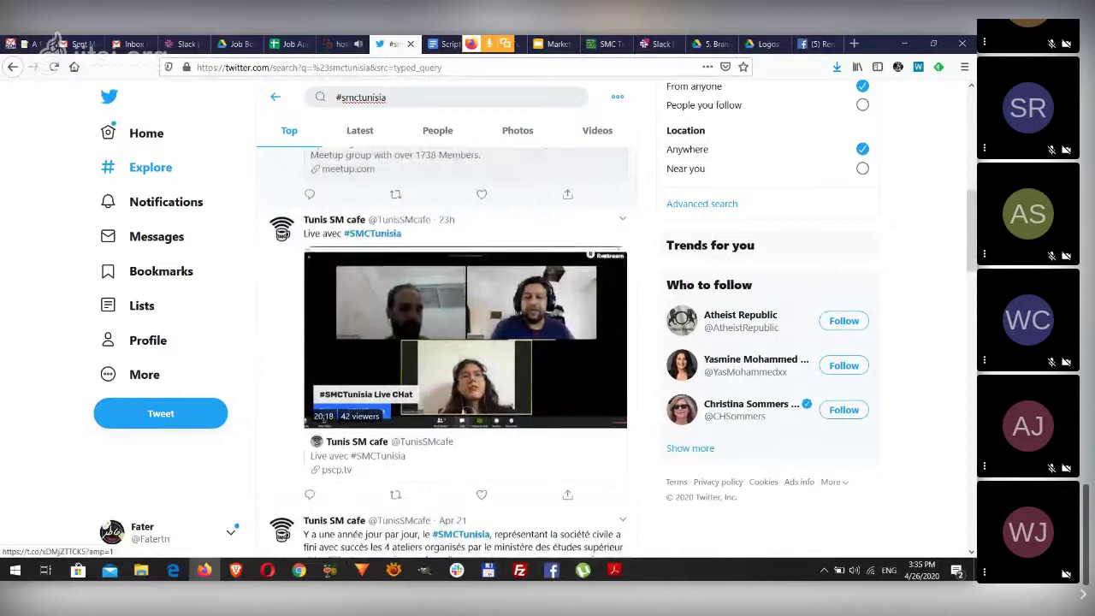
pyautogui.scroll(-5, 467, 351)
pyautogui.scroll(3, 467, 351)
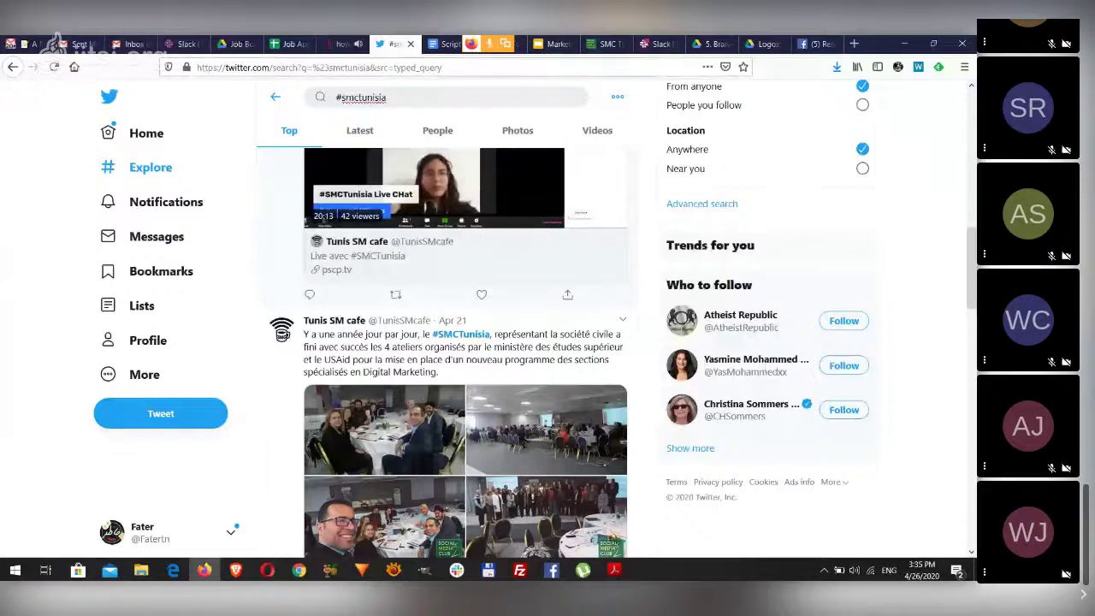
pyautogui.scroll(2, 467, 350)
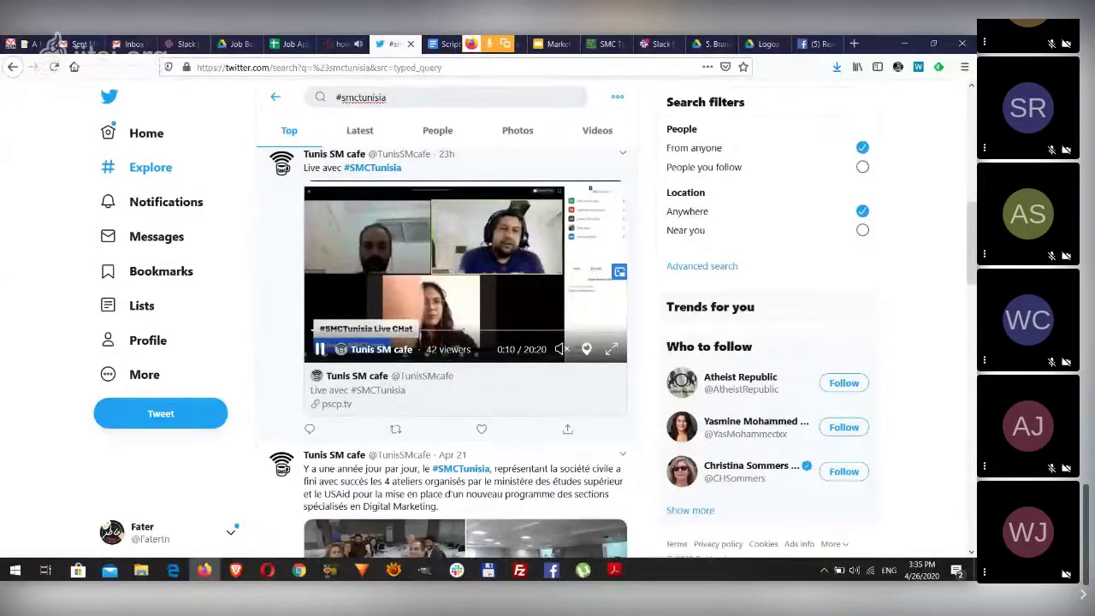
pyautogui.scroll(-6, 465, 342)
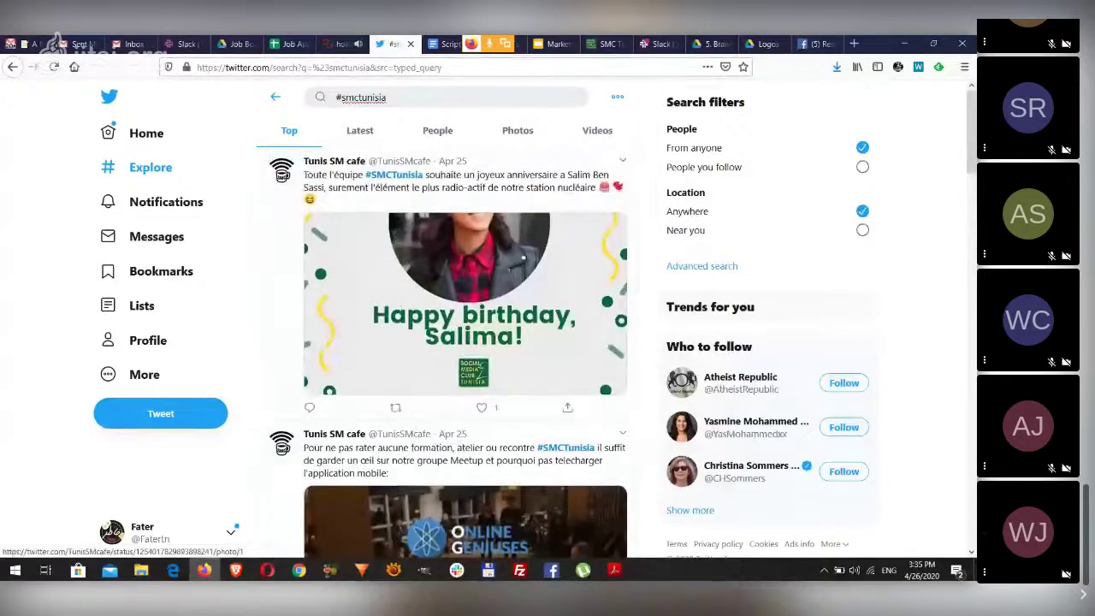
pyautogui.hotkey('alt', 'Tab')
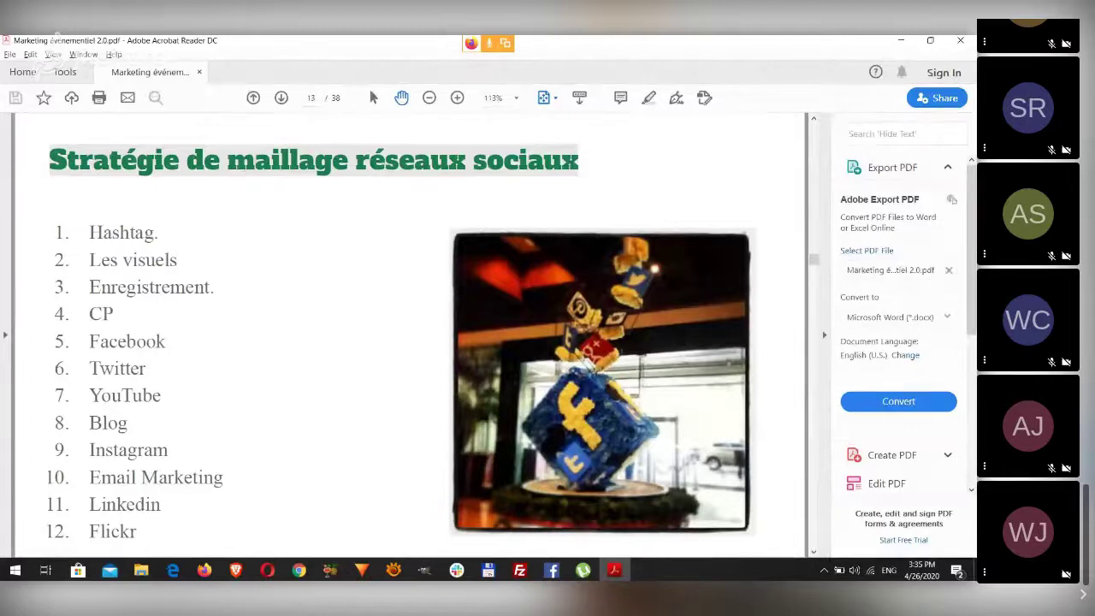
# Step: Load the Canva website in a new Firefox tab
pyautogui.hotkey('alt', 'Tab')
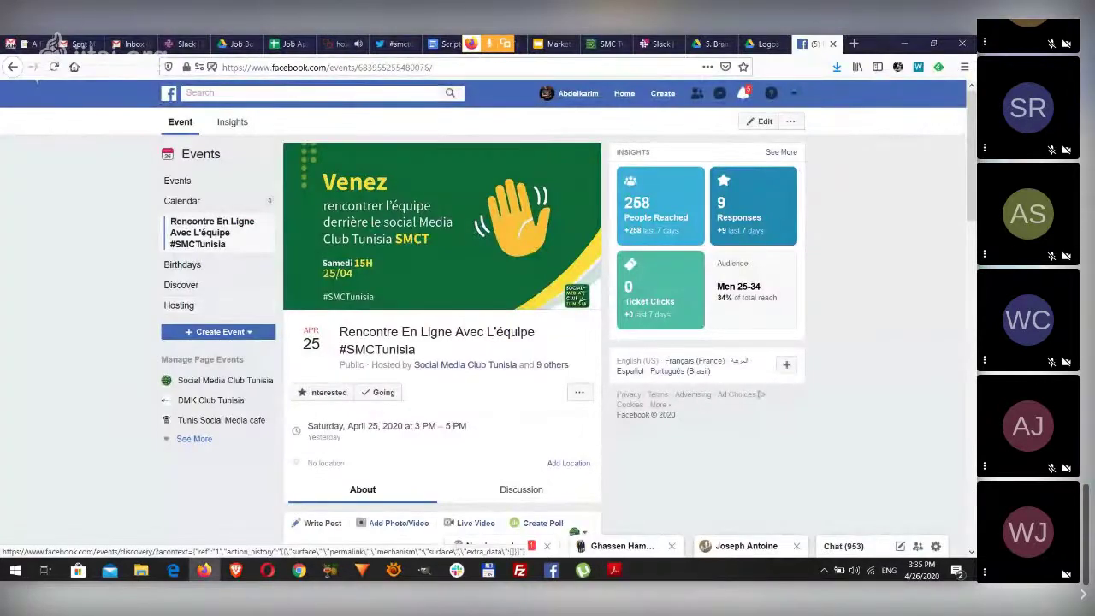
pyautogui.hotkey('ctrl', 't')
pyautogui.write('canva.com/')
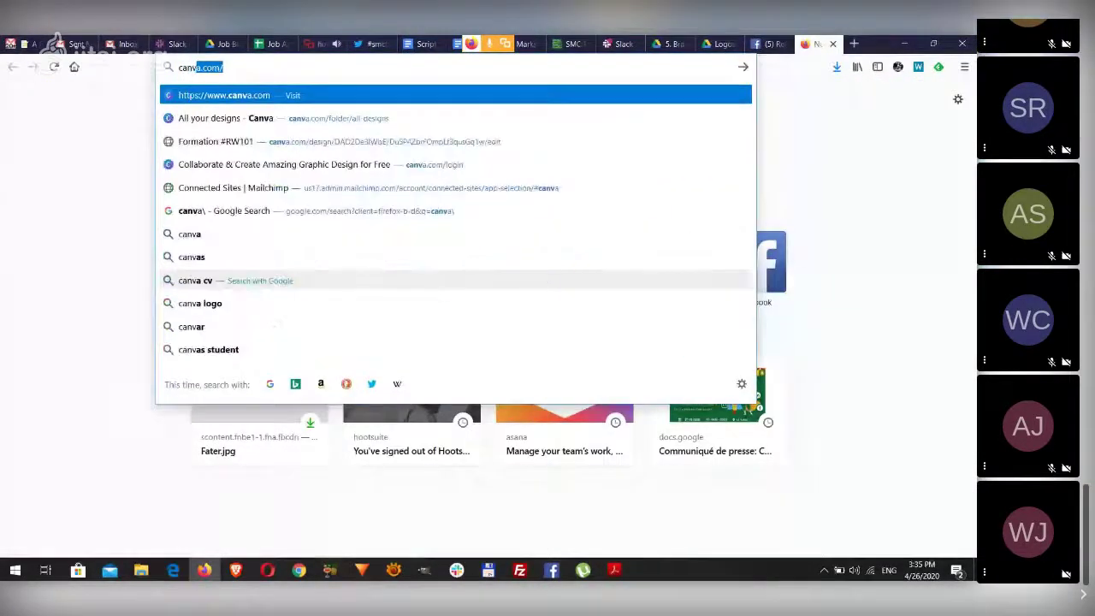
pyautogui.press('Return')
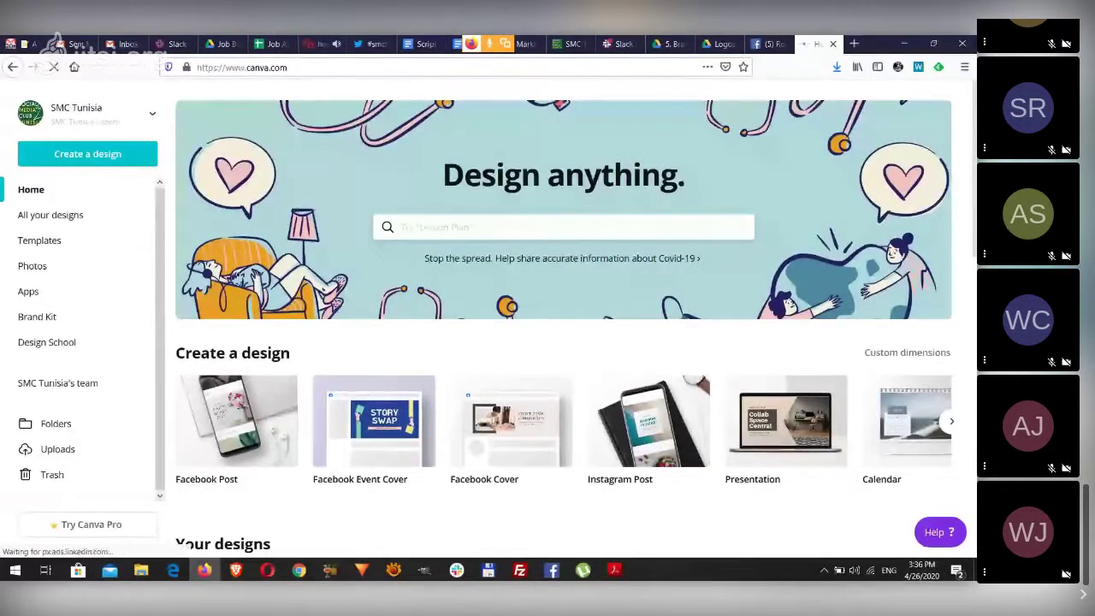
# Step: Show all the team's designs and open the '20 mars' design in the editor
pyautogui.click(50, 215)
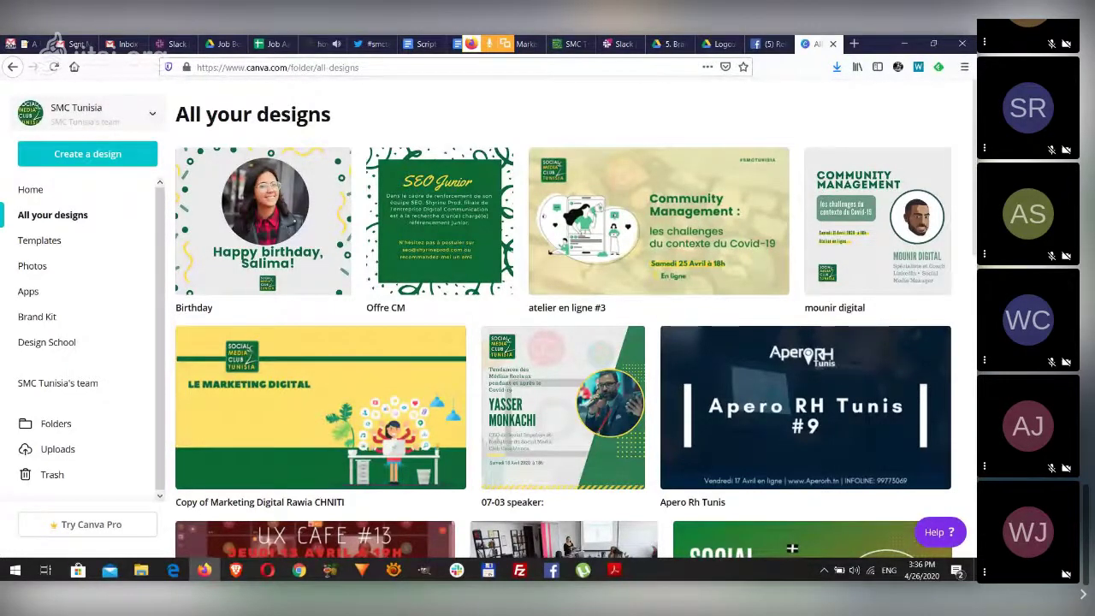
pyautogui.scroll(-5, 564, 316)
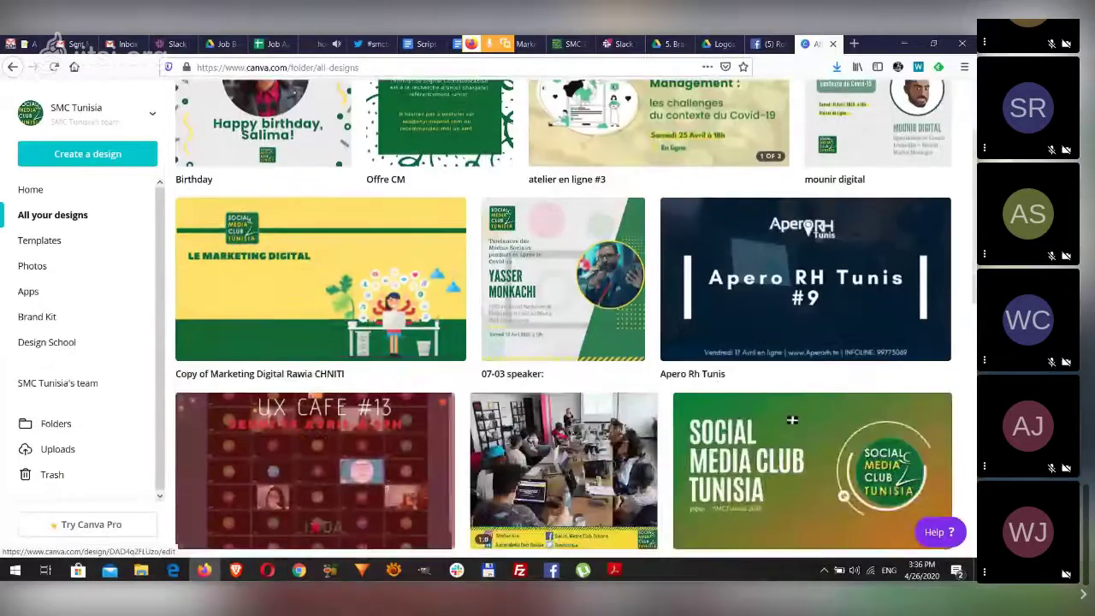
pyautogui.scroll(-10, 564, 317)
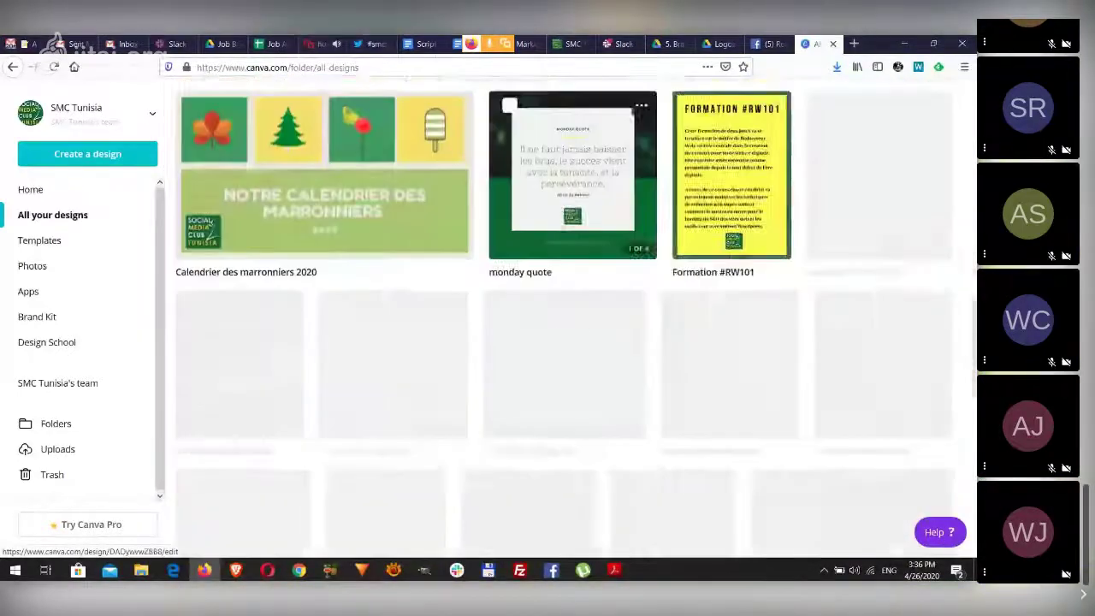
pyautogui.scroll(-6, 508, 284)
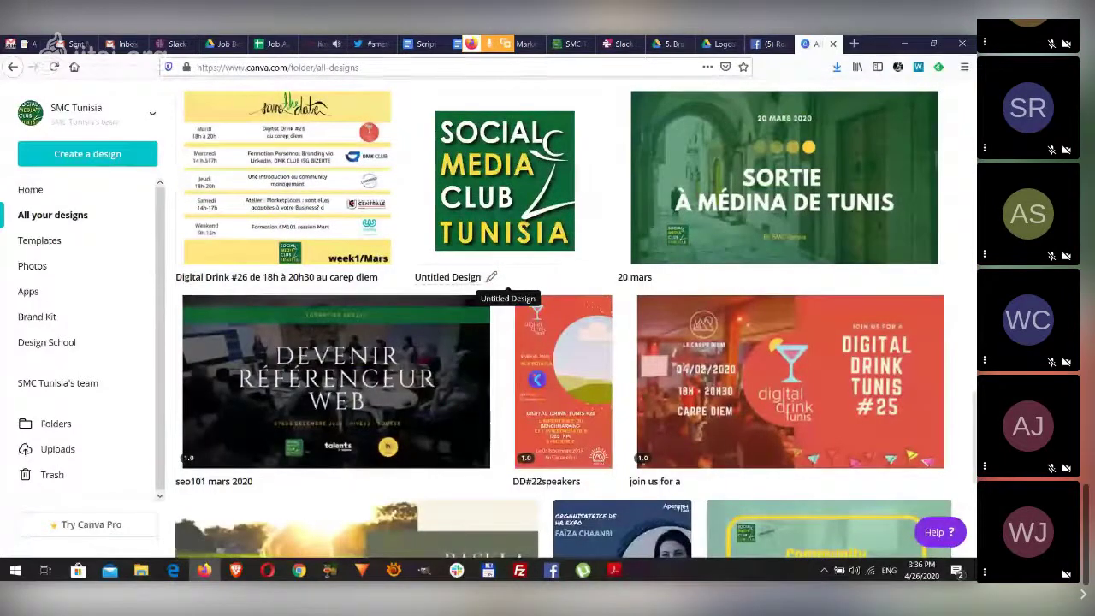
pyautogui.scroll(-2, 508, 287)
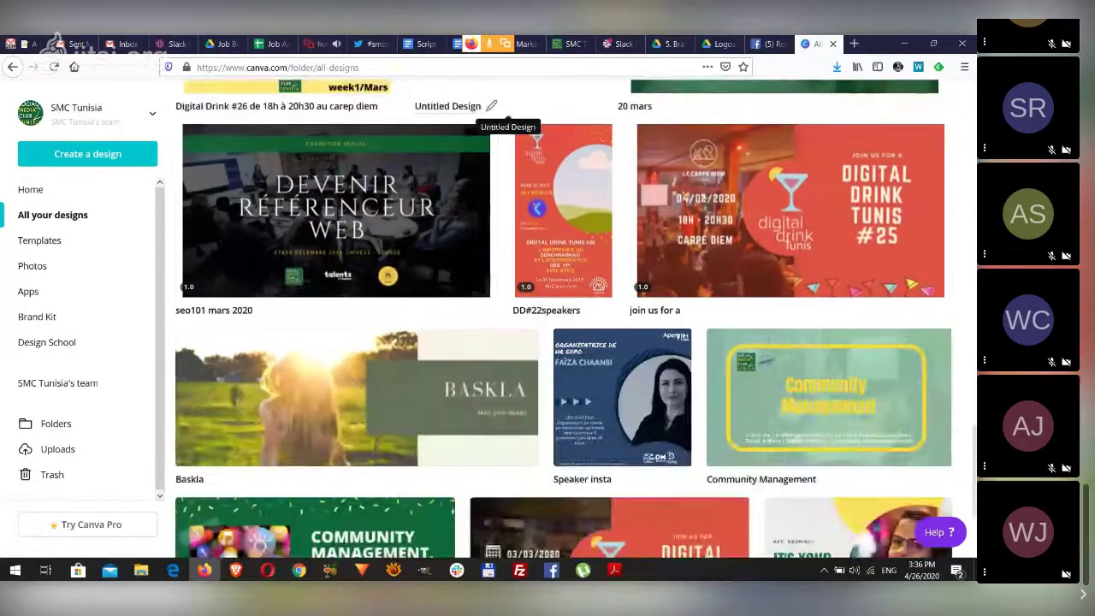
pyautogui.scroll(-3, 556, 265)
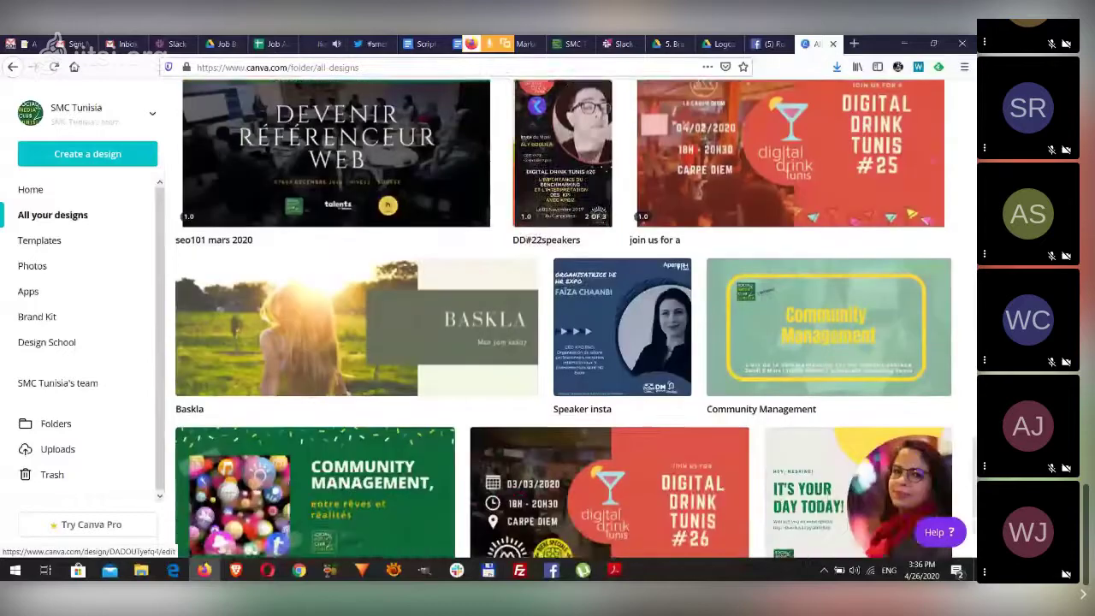
pyautogui.scroll(-1, 556, 265)
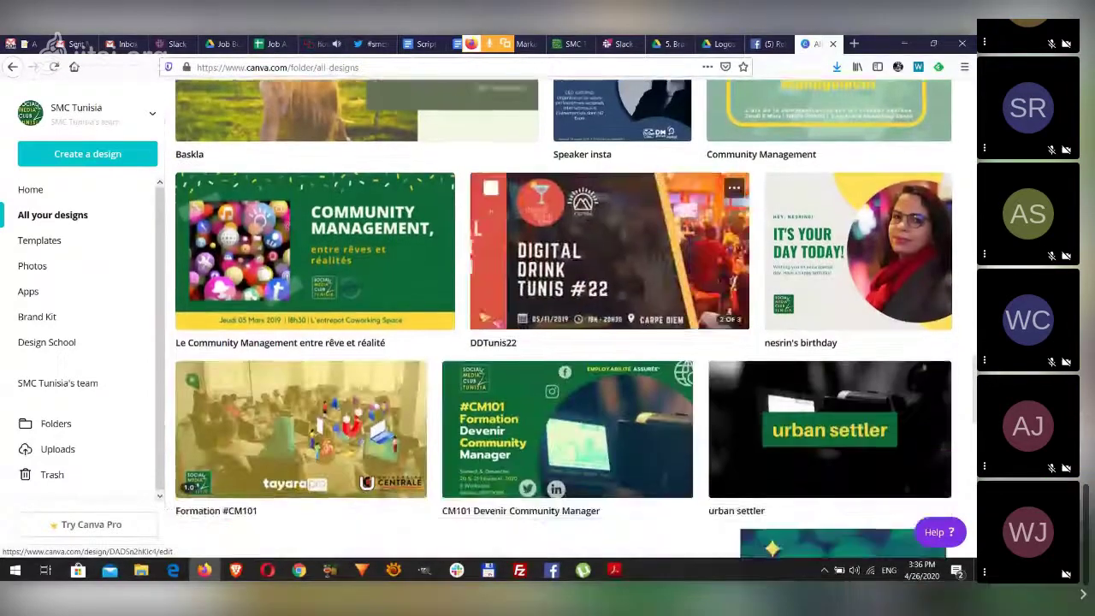
pyautogui.scroll(-5, 556, 265)
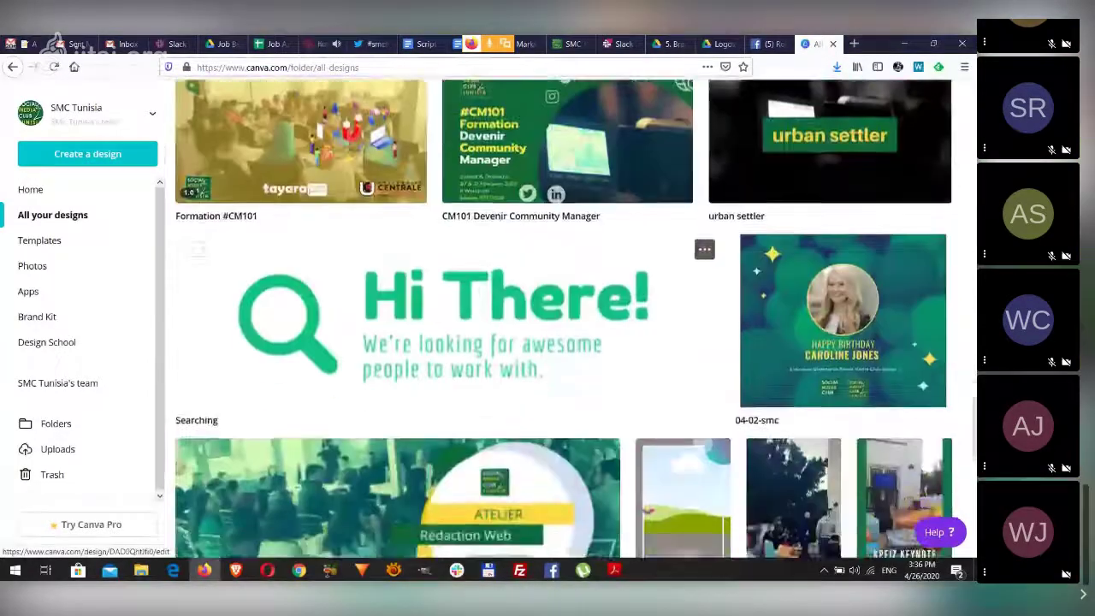
pyautogui.scroll(10, 556, 266)
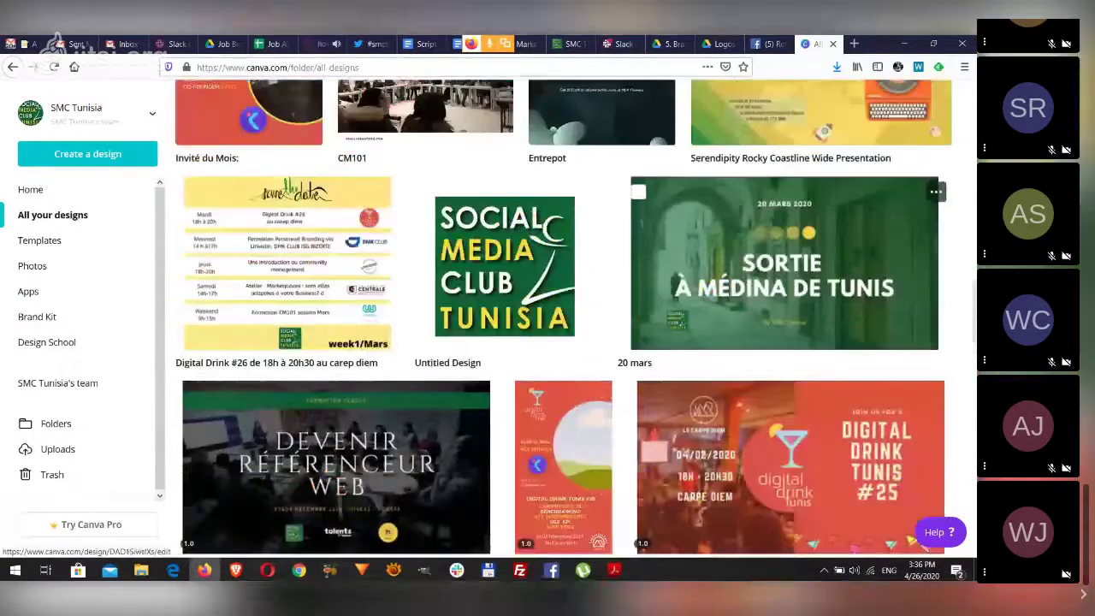
pyautogui.click(783, 265)
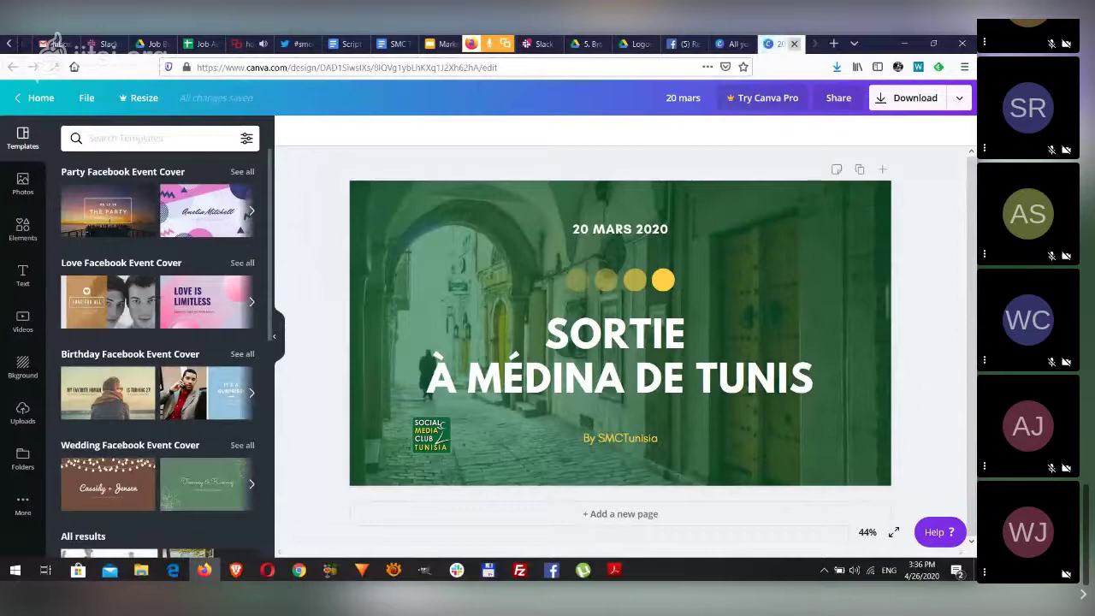
# Step: Close the '20 mars' design, then open and close the '06/04' design
pyautogui.click(793, 43)
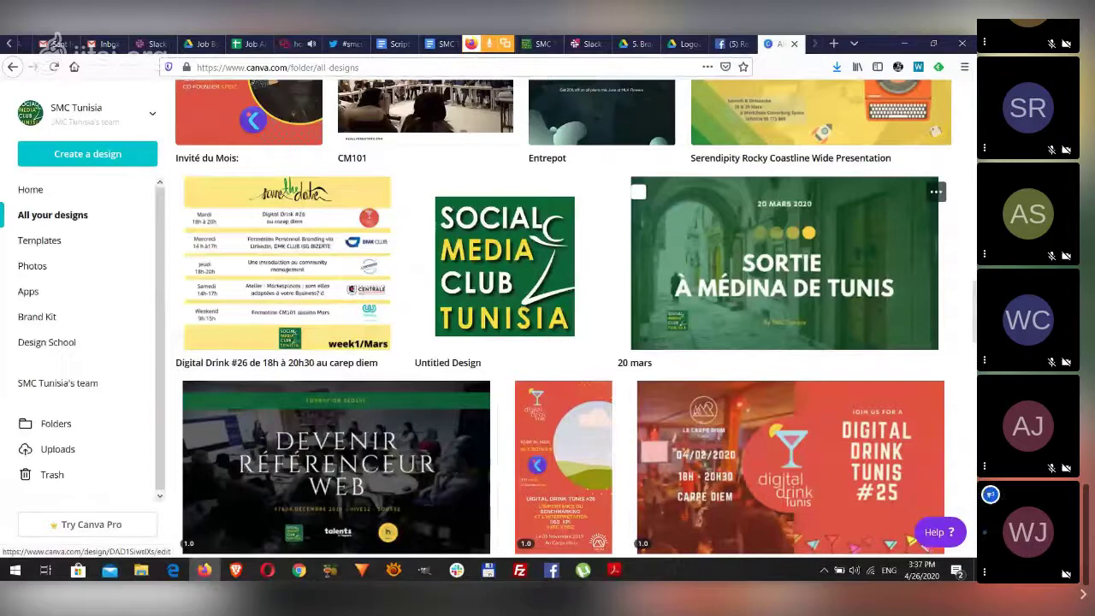
pyautogui.scroll(-1, 565, 325)
pyautogui.scroll(2, 564, 325)
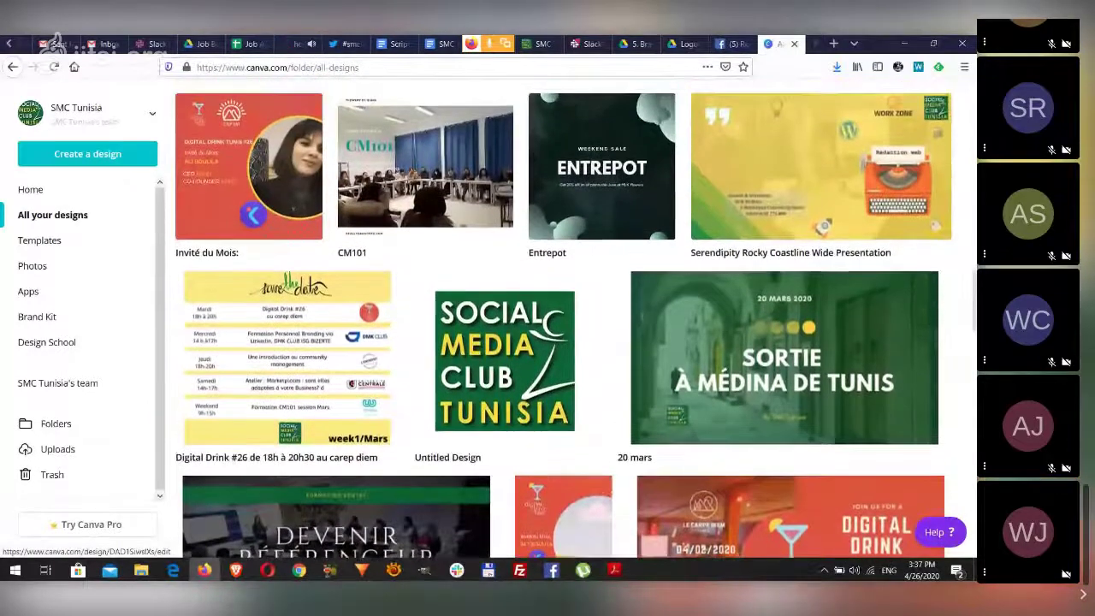
pyautogui.scroll(2, 564, 325)
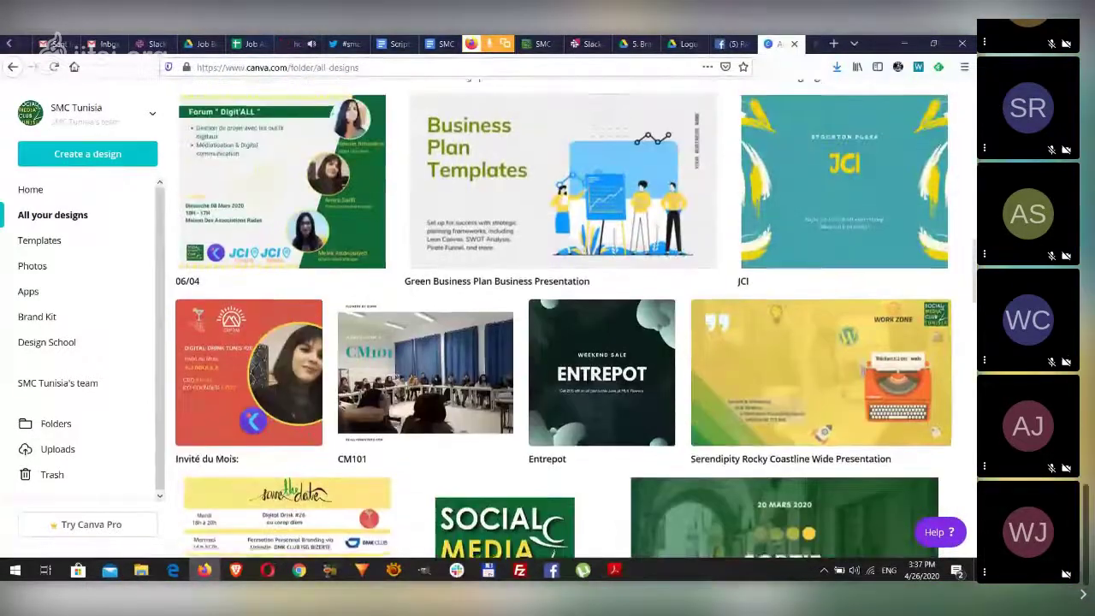
pyautogui.scroll(1, 565, 325)
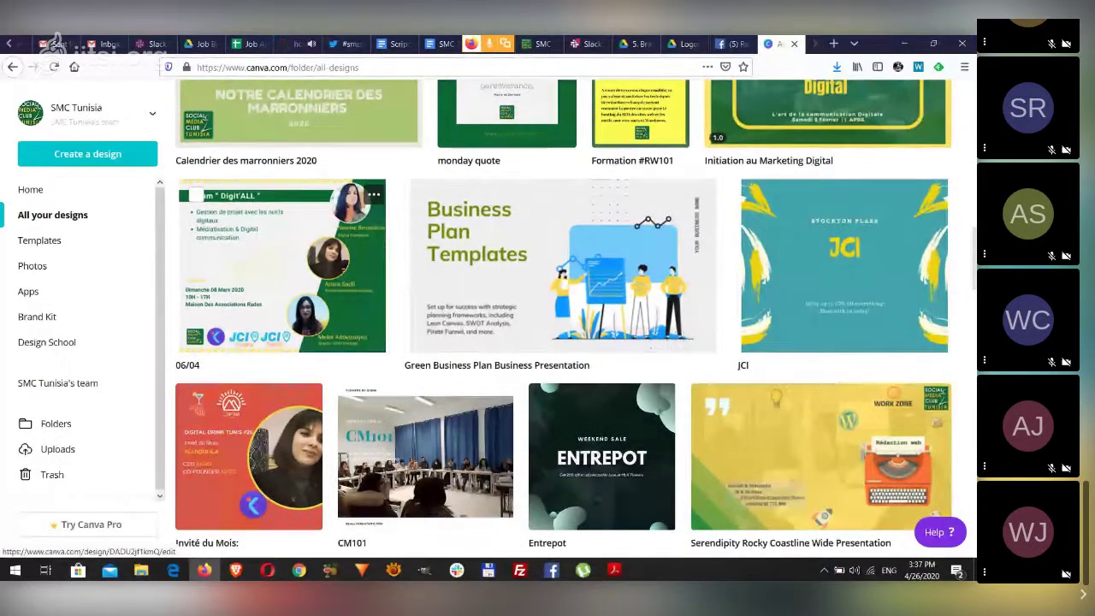
pyautogui.click(282, 265)
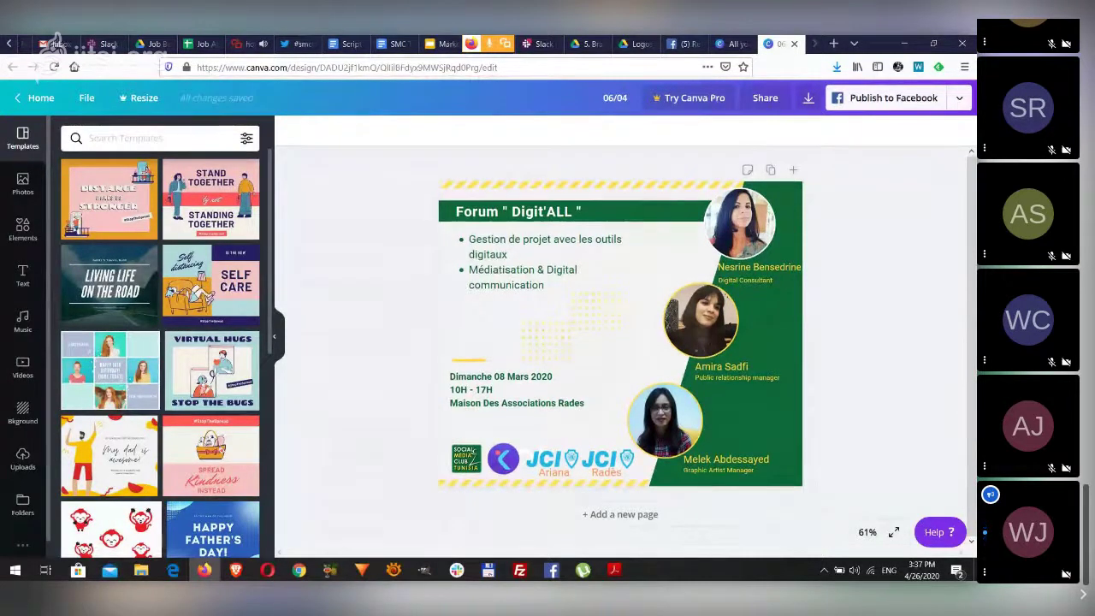
pyautogui.click(794, 43)
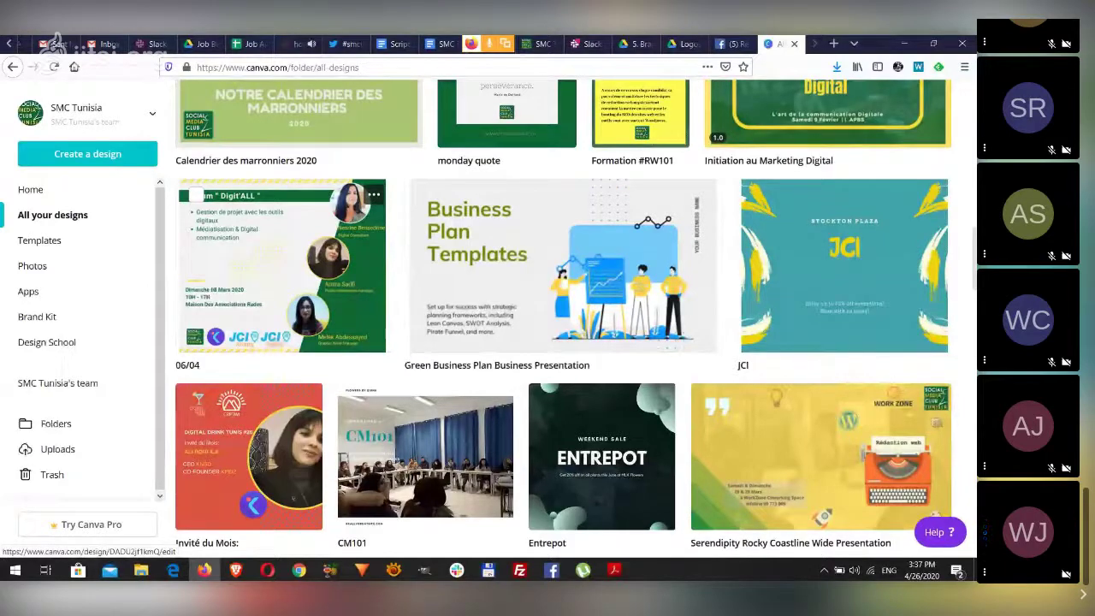
pyautogui.click(396, 43)
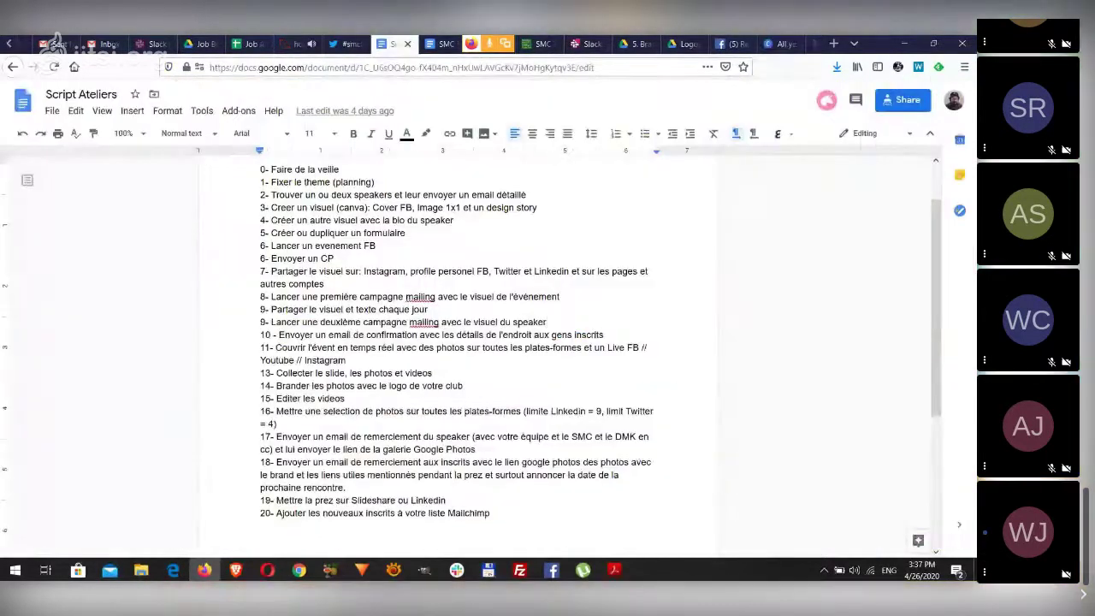
pyautogui.click(350, 373)
pyautogui.tripleClick(453, 348)
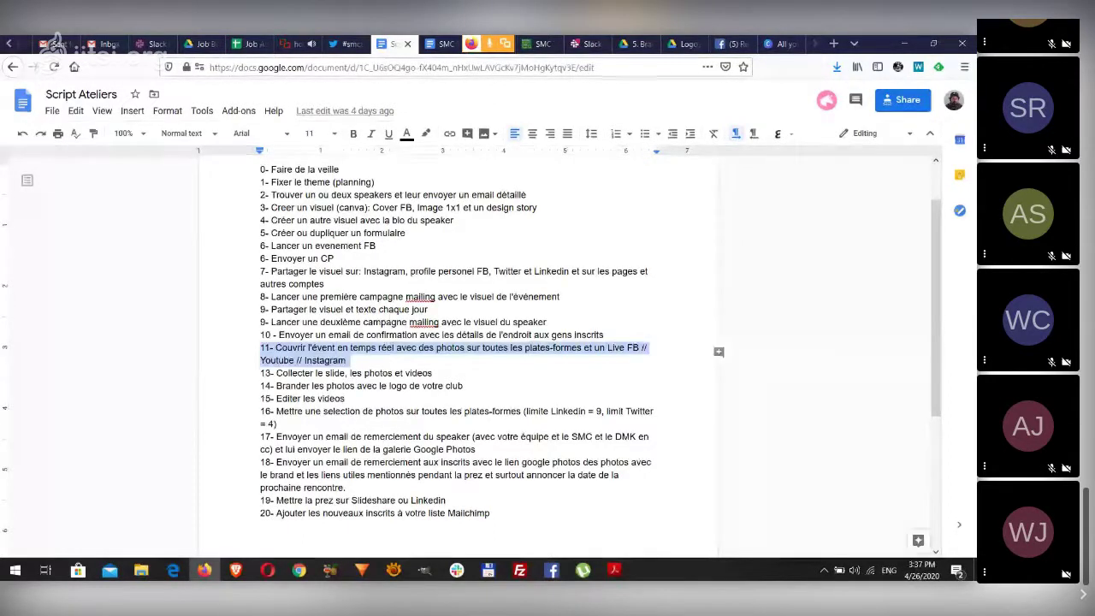
pyautogui.tripleClick(453, 271)
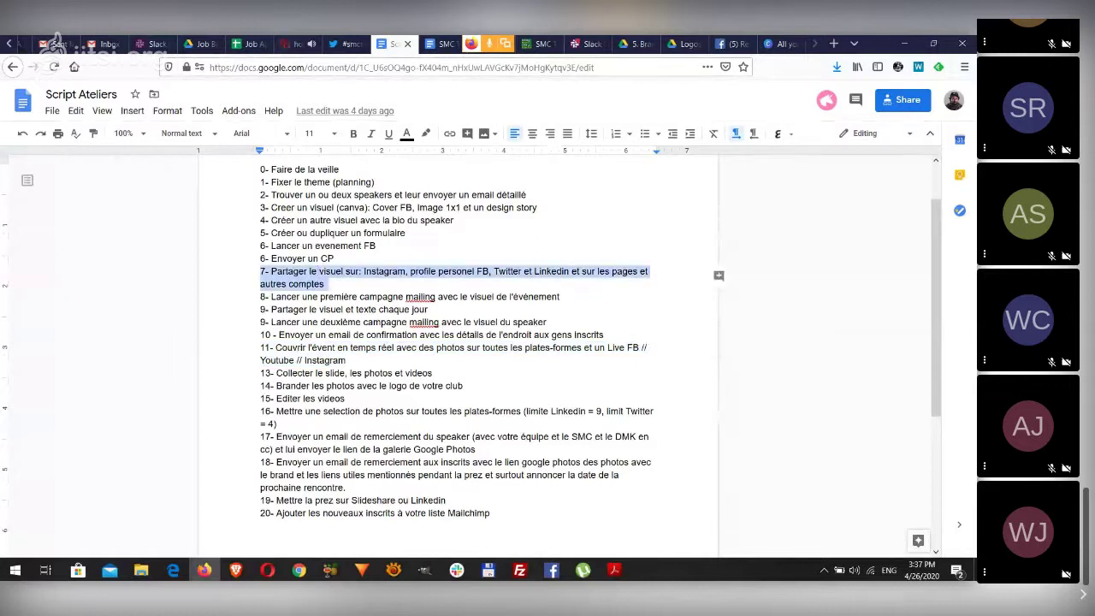
pyautogui.click(335, 258)
pyautogui.tripleClick(368, 220)
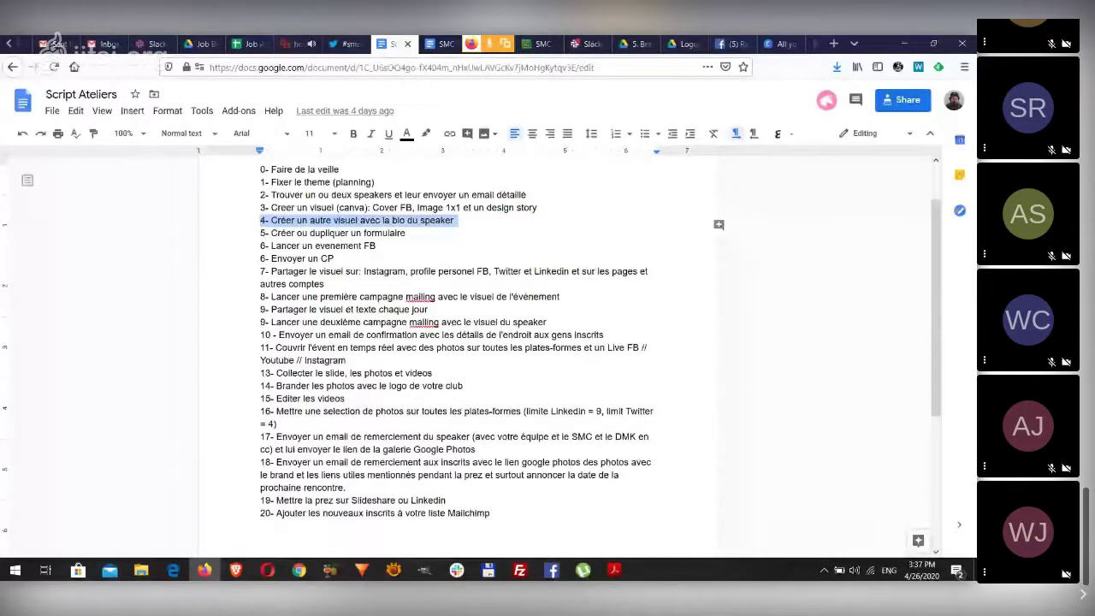
pyautogui.click(778, 44)
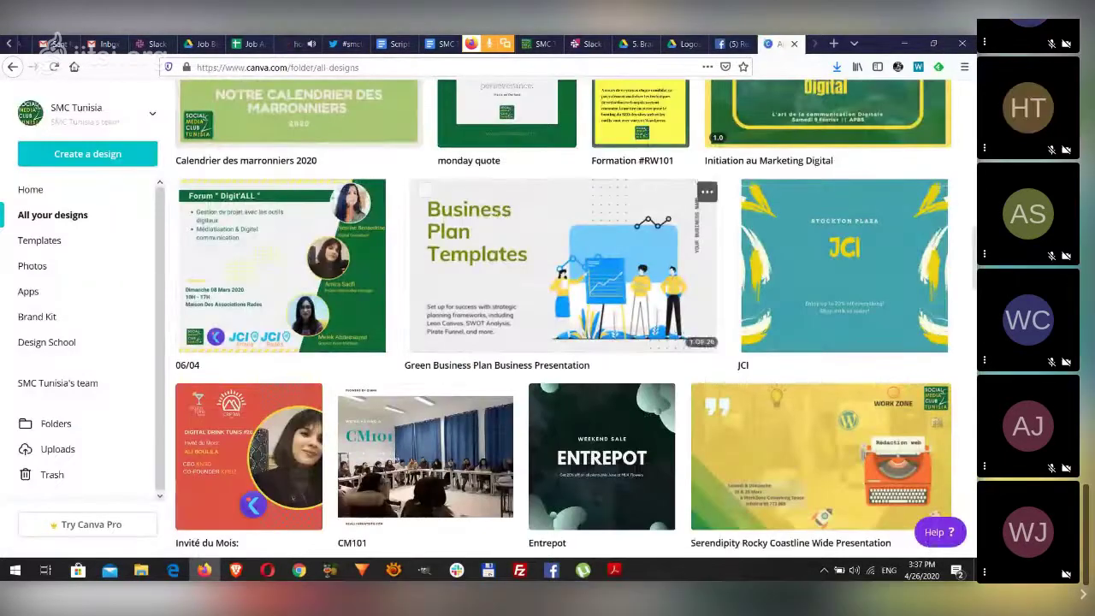
# Step: Open and close the Birthday design, then switch to the Jitsi meeting tab
pyautogui.scroll(-2, 248, 282)
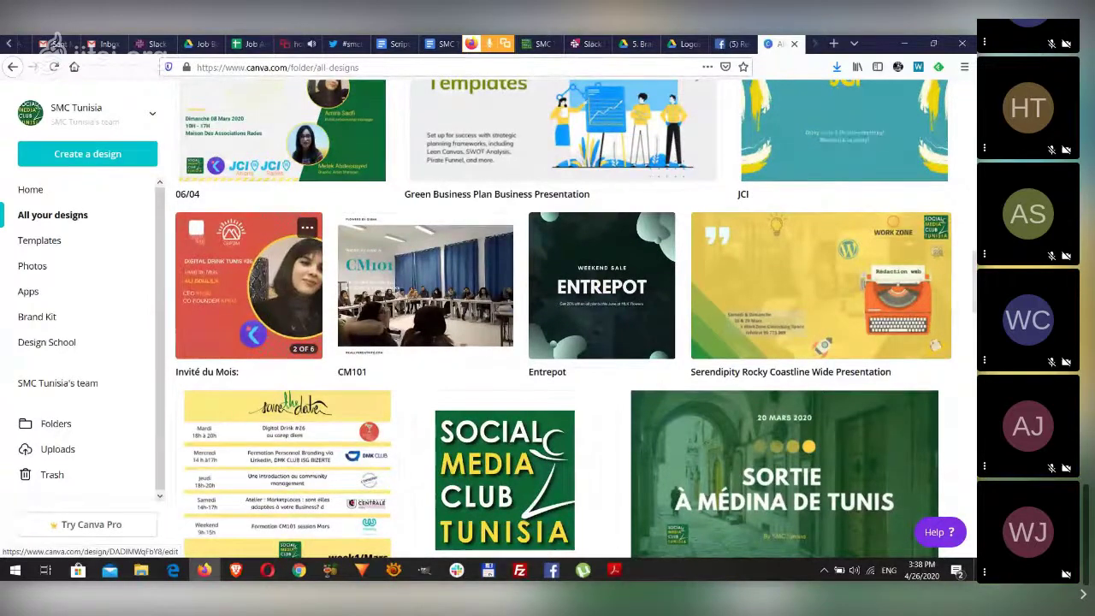
pyautogui.scroll(-2, 248, 325)
pyautogui.scroll(3, 248, 325)
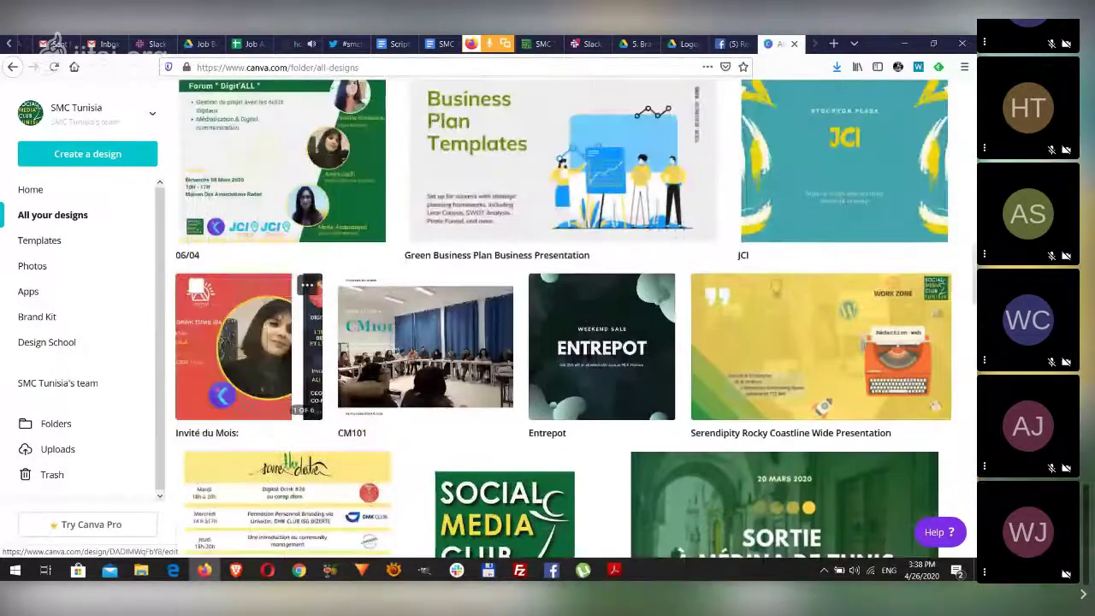
pyautogui.scroll(15, 248, 325)
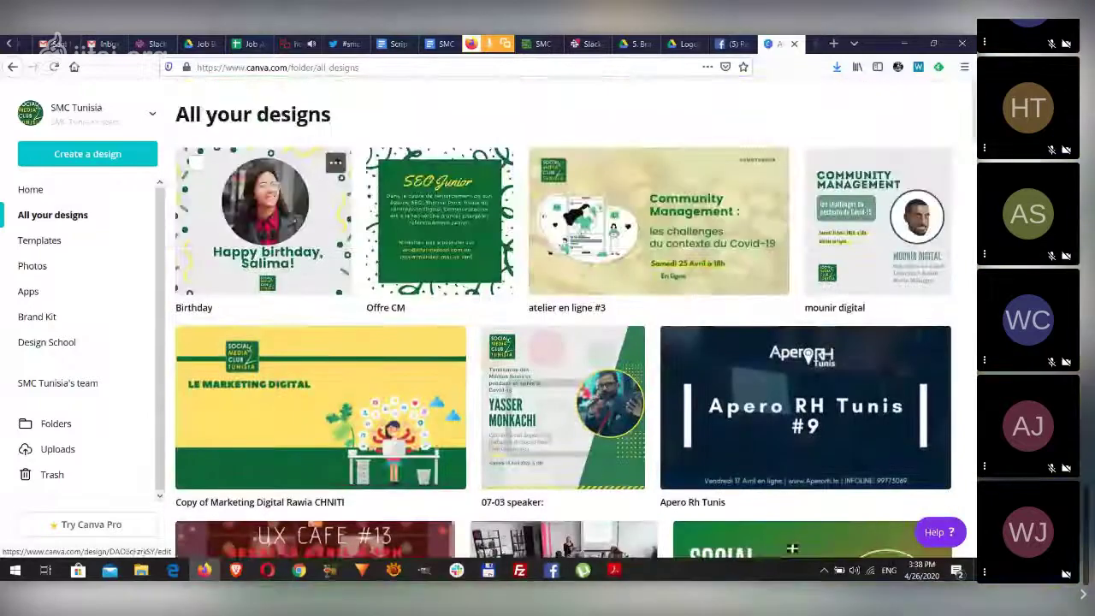
pyautogui.click(263, 220)
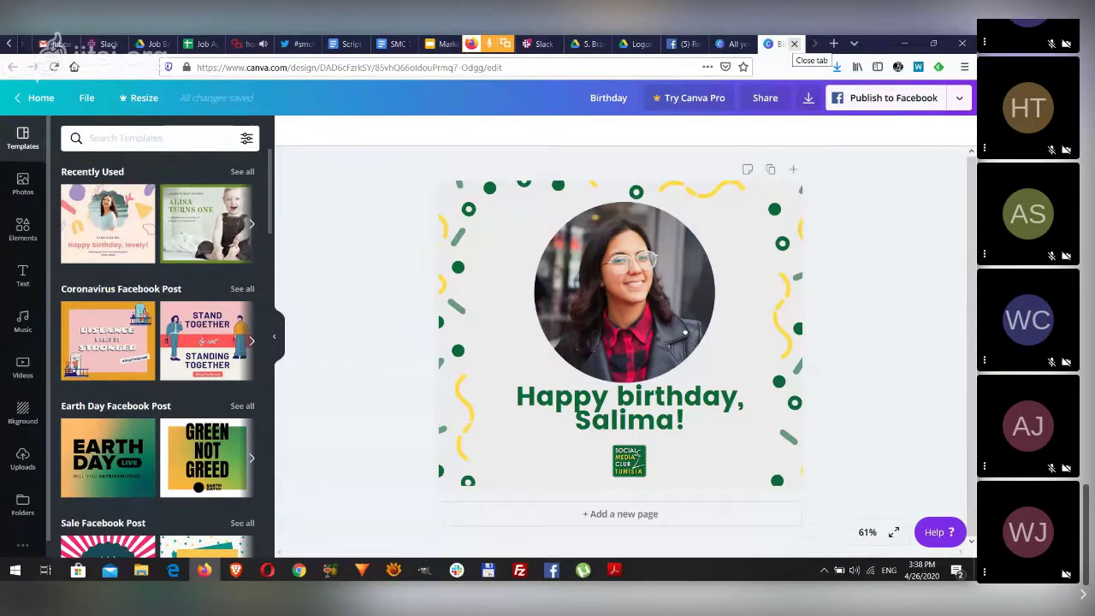
pyautogui.click(794, 44)
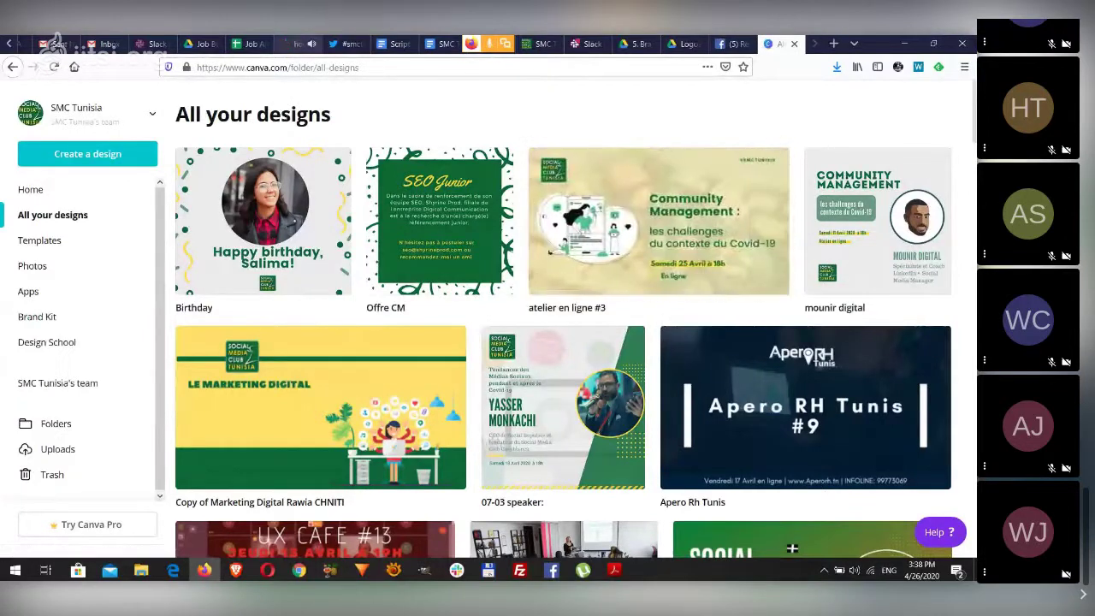
pyautogui.click(292, 43)
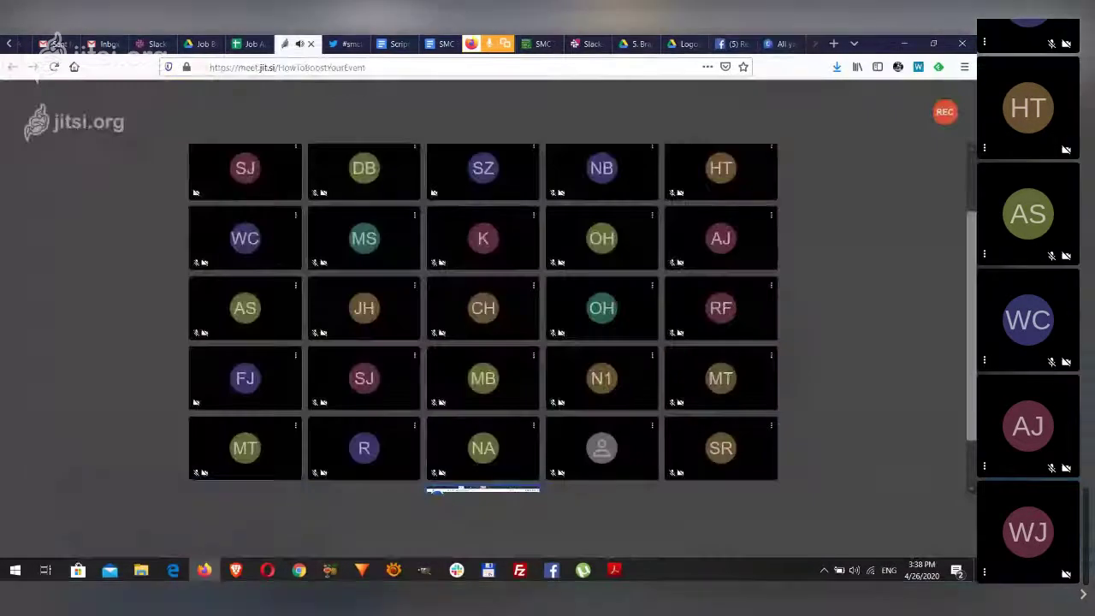
# Step: Check the Jitsi meeting chat, then return to Canva's all-designs list
pyautogui.click(99, 531)
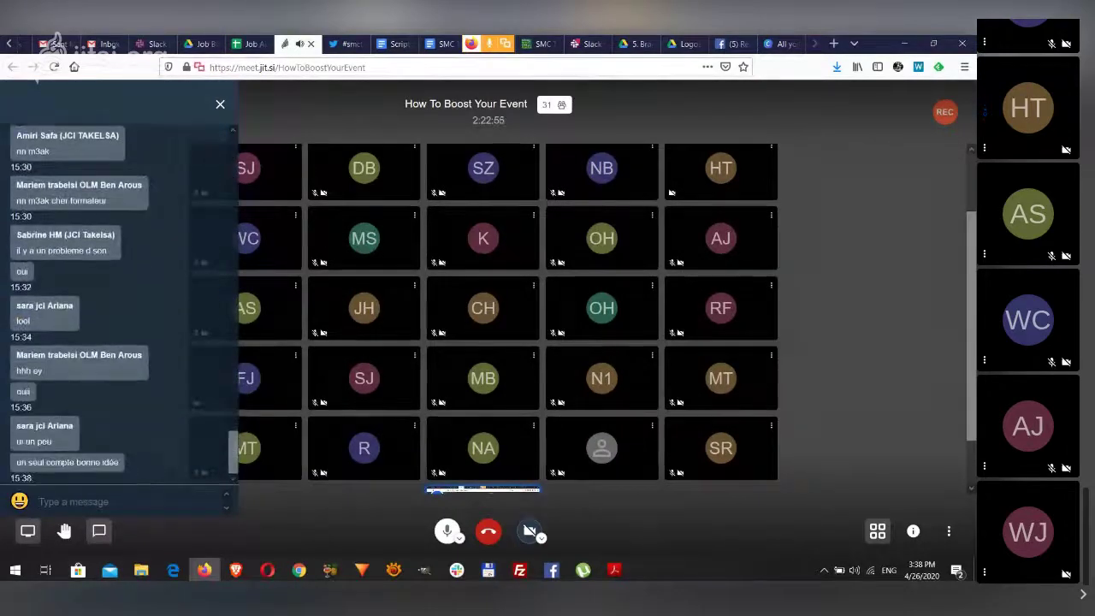
pyautogui.click(780, 44)
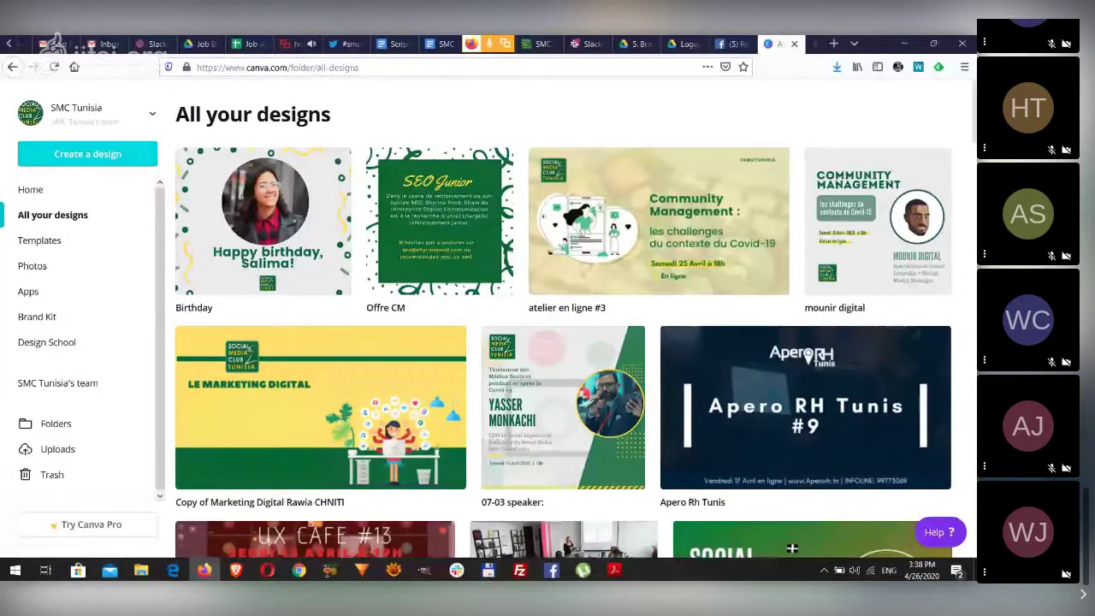
# Step: Browse the Canva Home page's design templates, then start a new browser tab
pyautogui.click(31, 189)
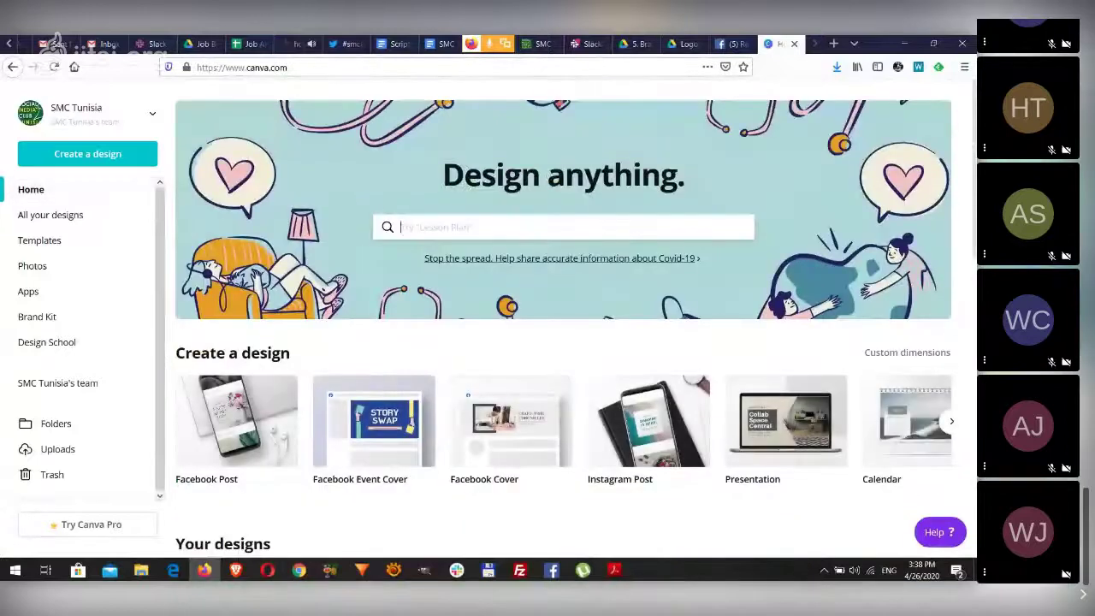
pyautogui.scroll(-3, 373, 360)
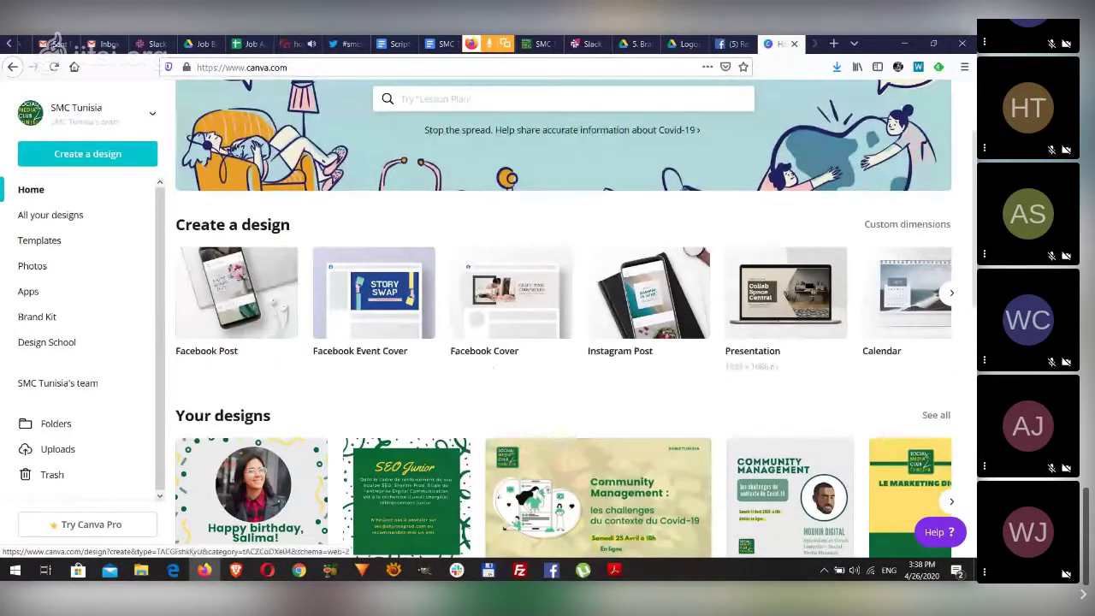
pyautogui.hscroll(5, 562, 293)
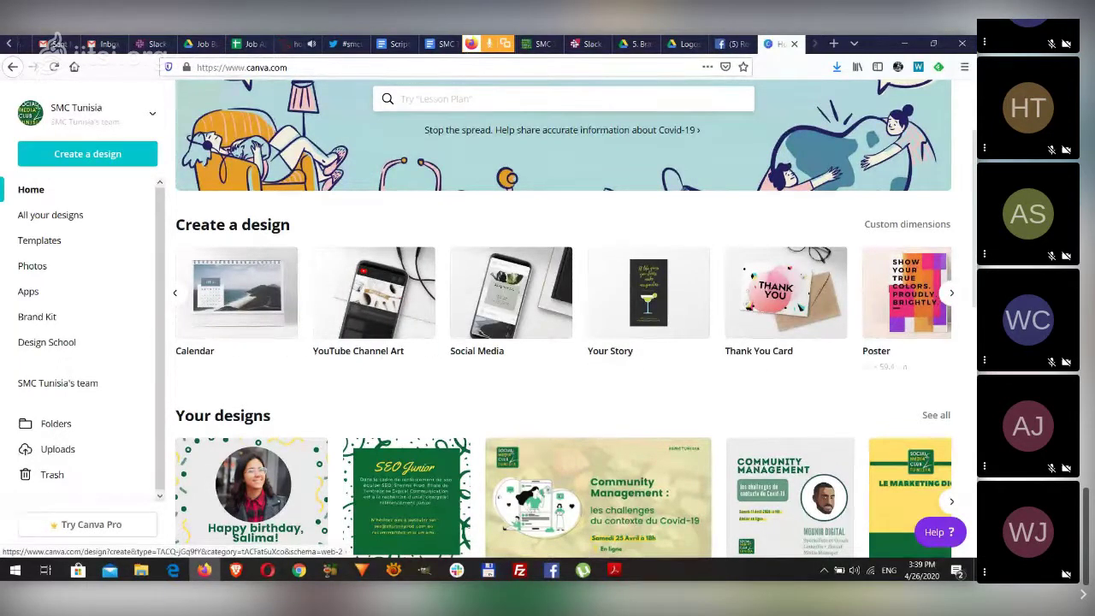
pyautogui.hscroll(5, 907, 292)
pyautogui.hscroll(-1, 907, 293)
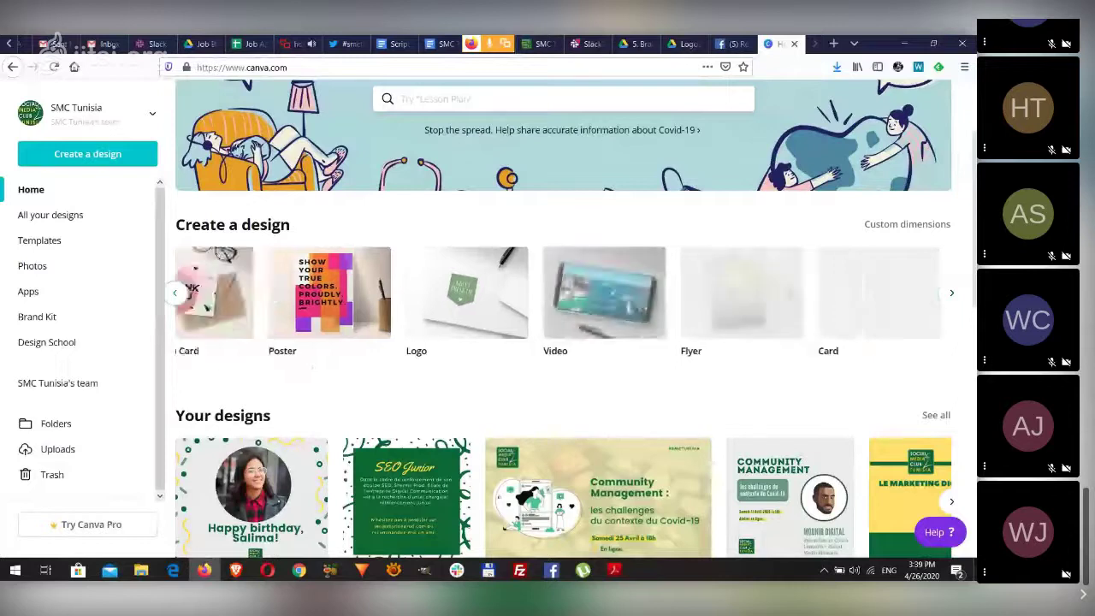
pyautogui.hscroll(-10, 563, 292)
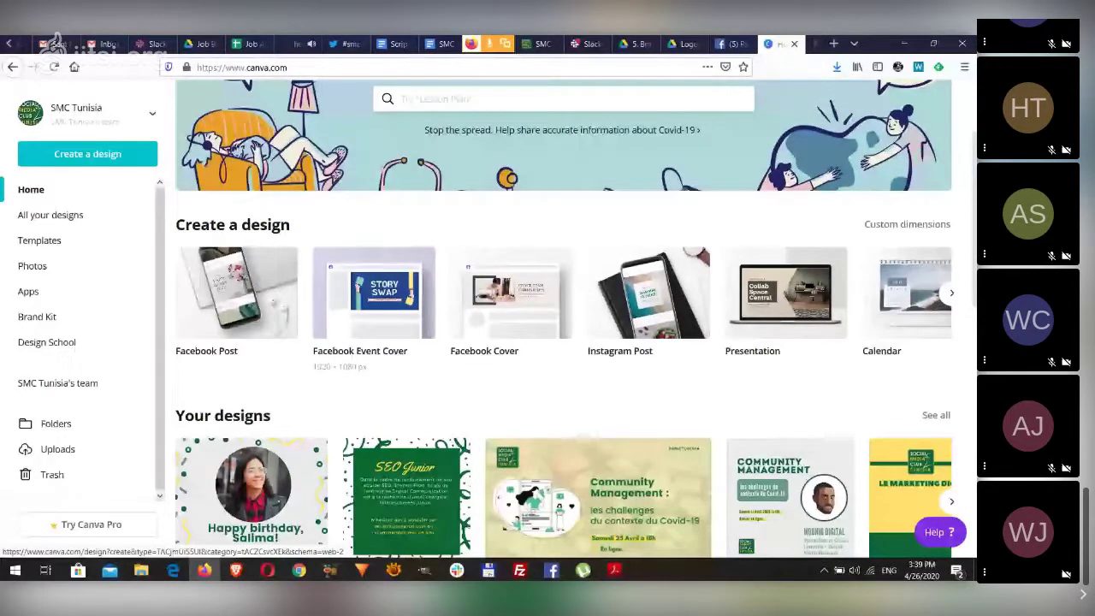
pyautogui.hotkey('ctrl', 't')
# Step: Load crello.com and post its link in the Jitsi meeting chat
pyautogui.write('cree')
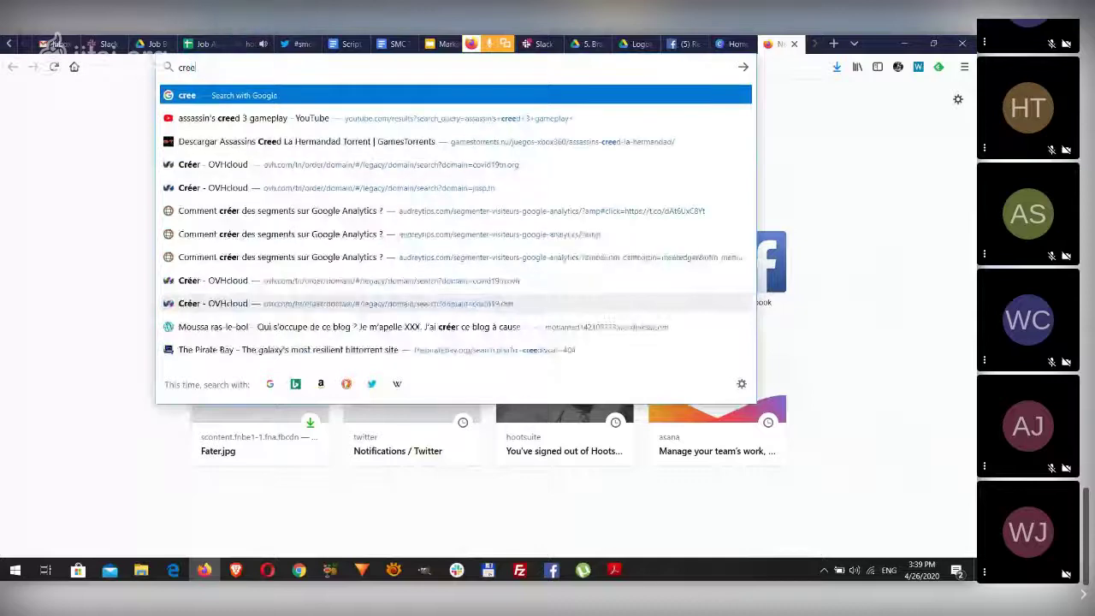
pyautogui.press('BackSpace')
pyautogui.write('llo.com')
pyautogui.press('Return')
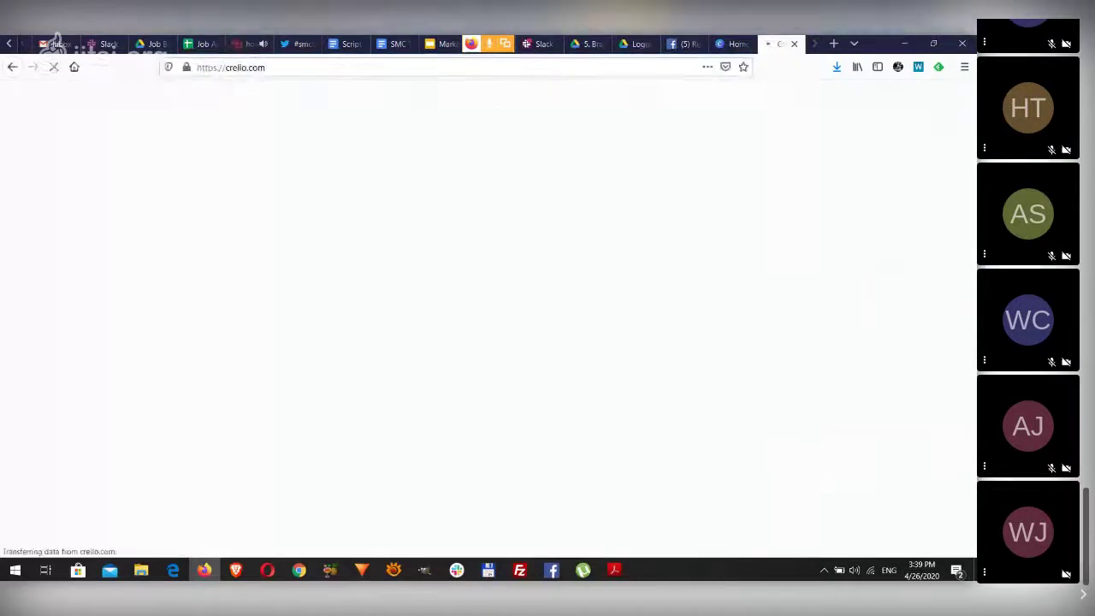
pyautogui.hotkey('ctrl', 'l')
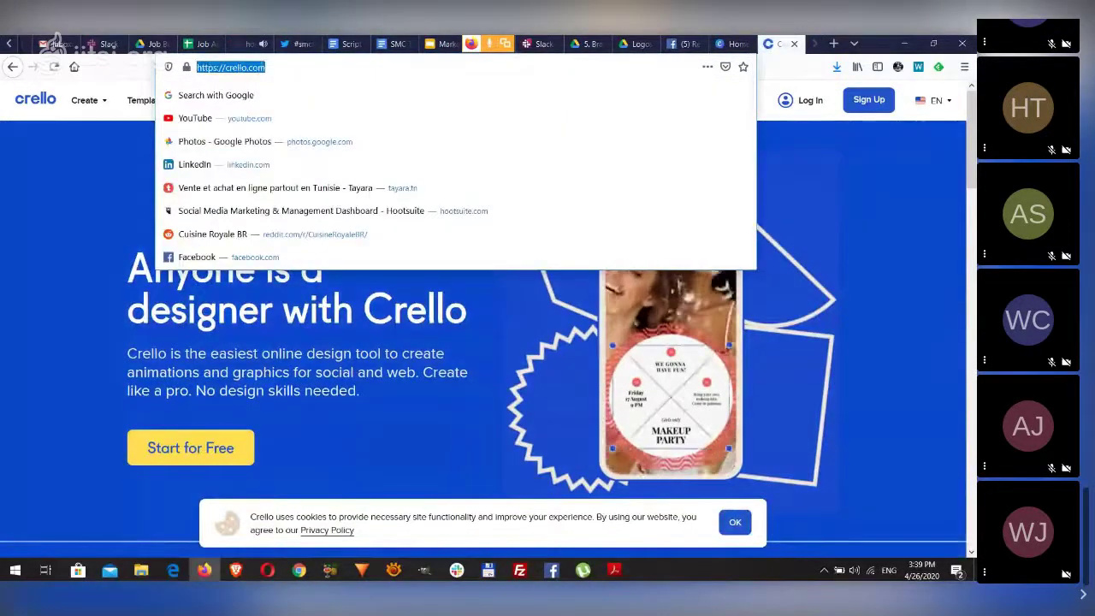
pyautogui.hotkey('ctrl', 'Tab')
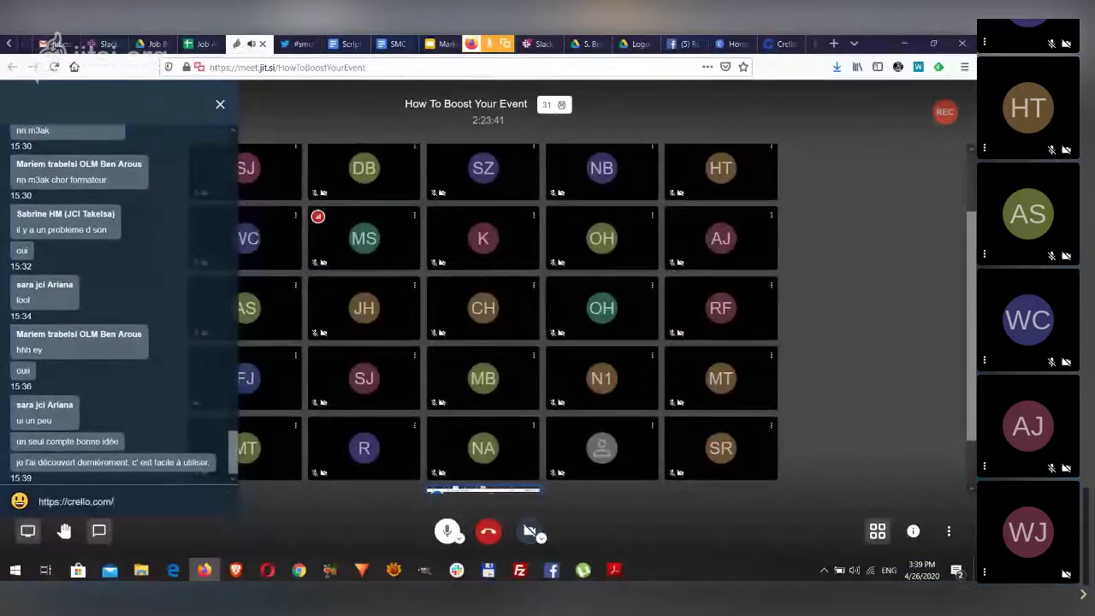
pyautogui.press('Return')
pyautogui.hotkey('ctrl', 'Tab')
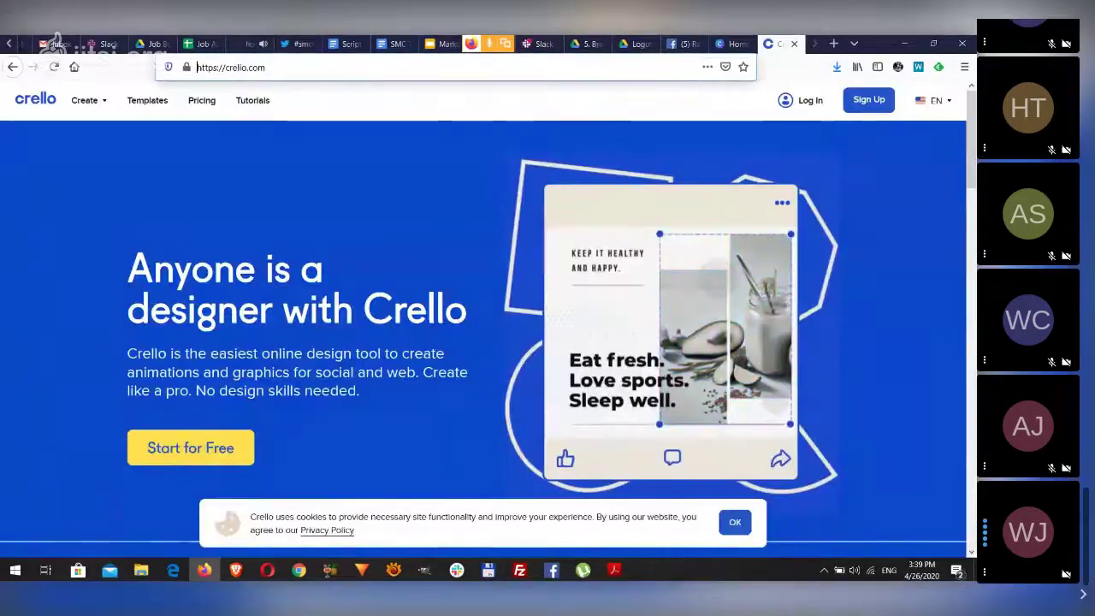
# Step: Load spark.adobe.com, post its link in the meeting chat, and close the Spark tab
pyautogui.hotkey('ctrl', 'l')
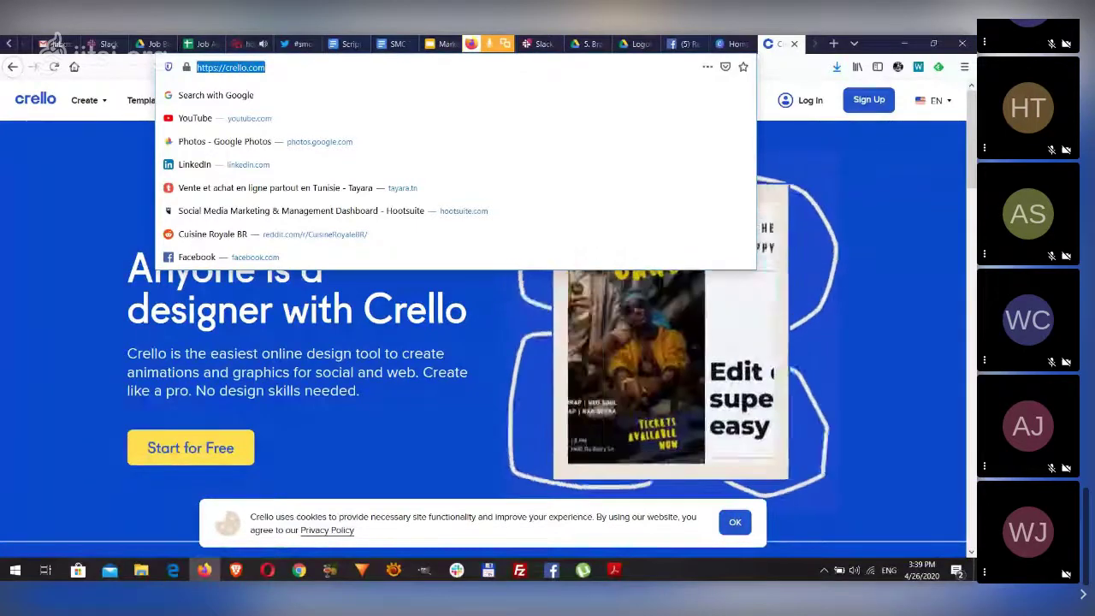
pyautogui.write('spark.adob')
pyautogui.press('Return')
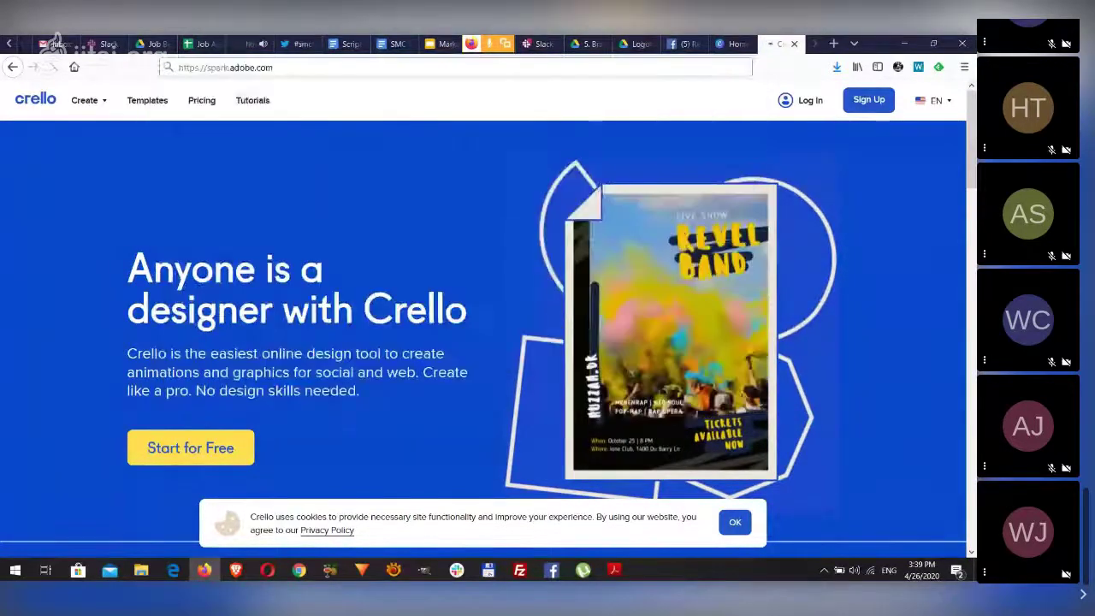
pyautogui.hotkey('ctrl', 'l')
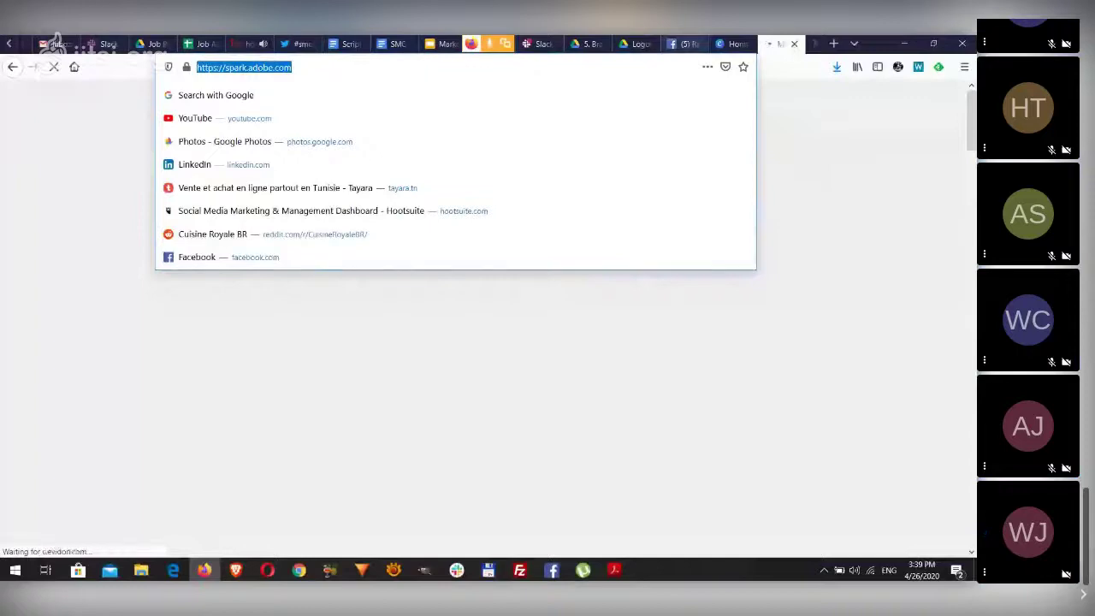
pyautogui.click(539, 43)
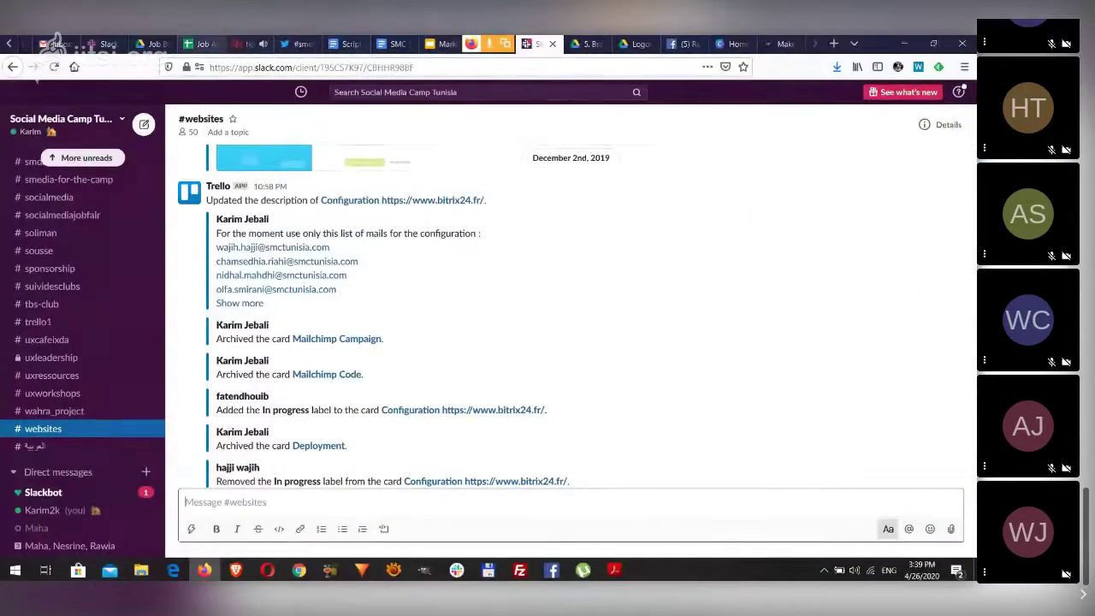
pyautogui.click(243, 43)
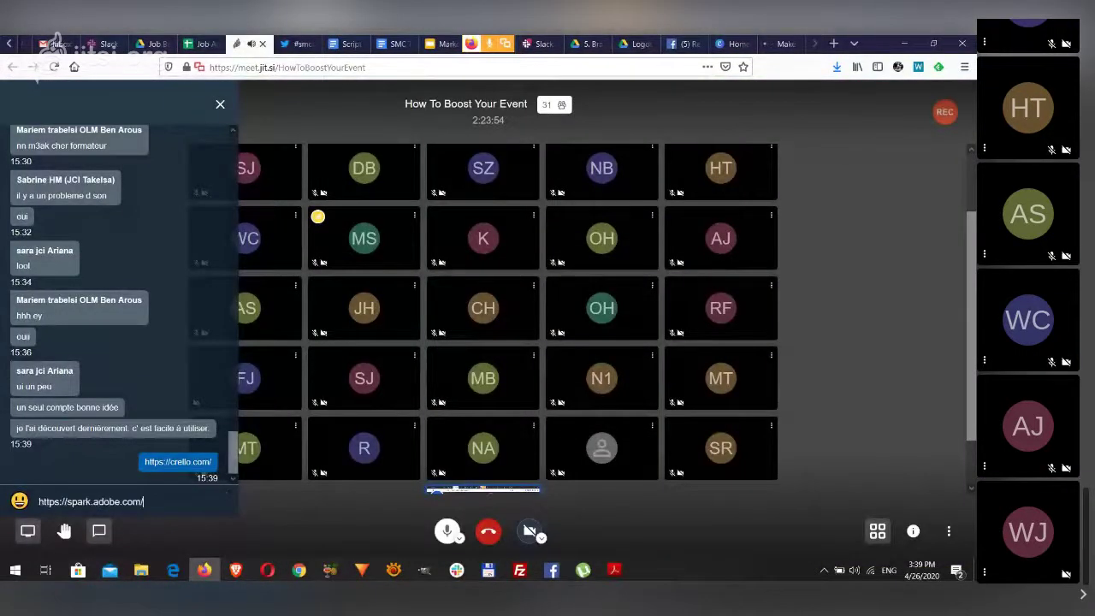
pyautogui.press('Return')
pyautogui.click(780, 44)
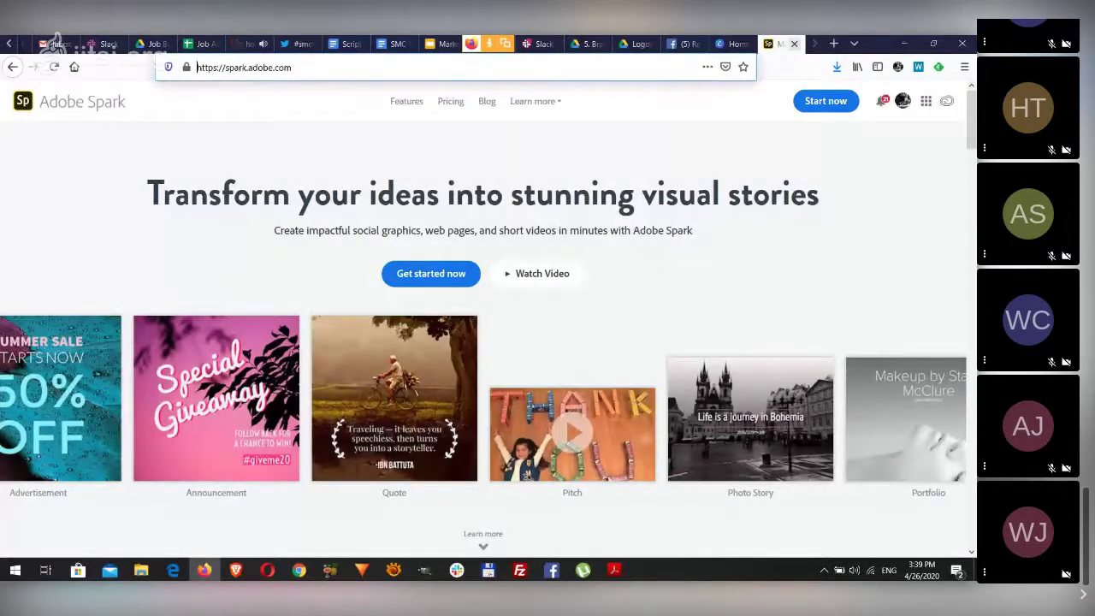
pyautogui.hotkey('ctrl', 'w')
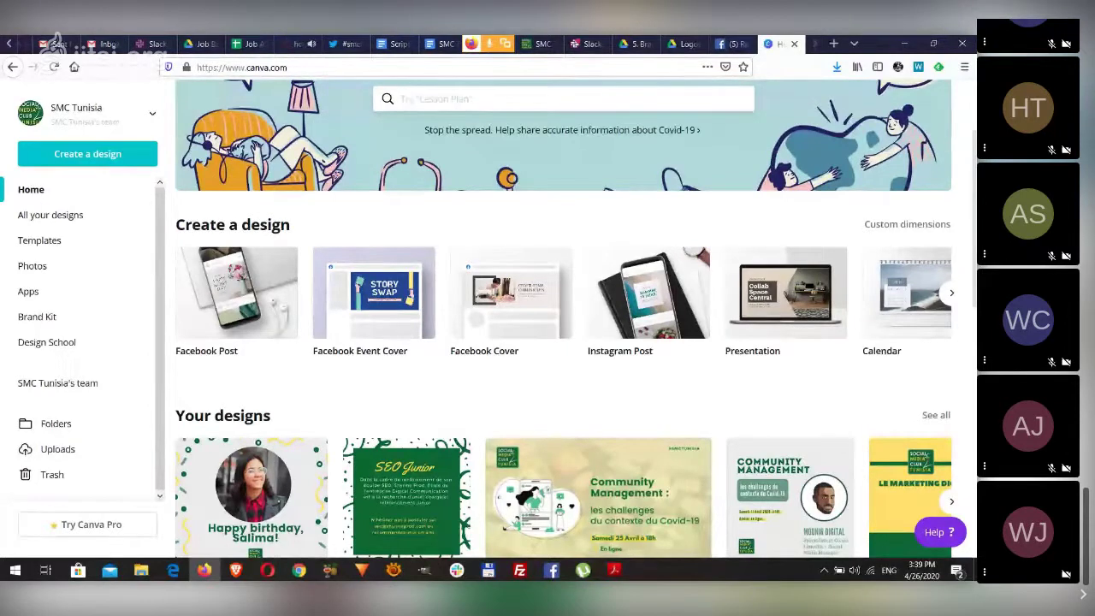
# Step: Open the 'A Meaningful Ramadan' Facebook Post template from Canva Home's Facebook Posts
pyautogui.scroll(-5, 564, 342)
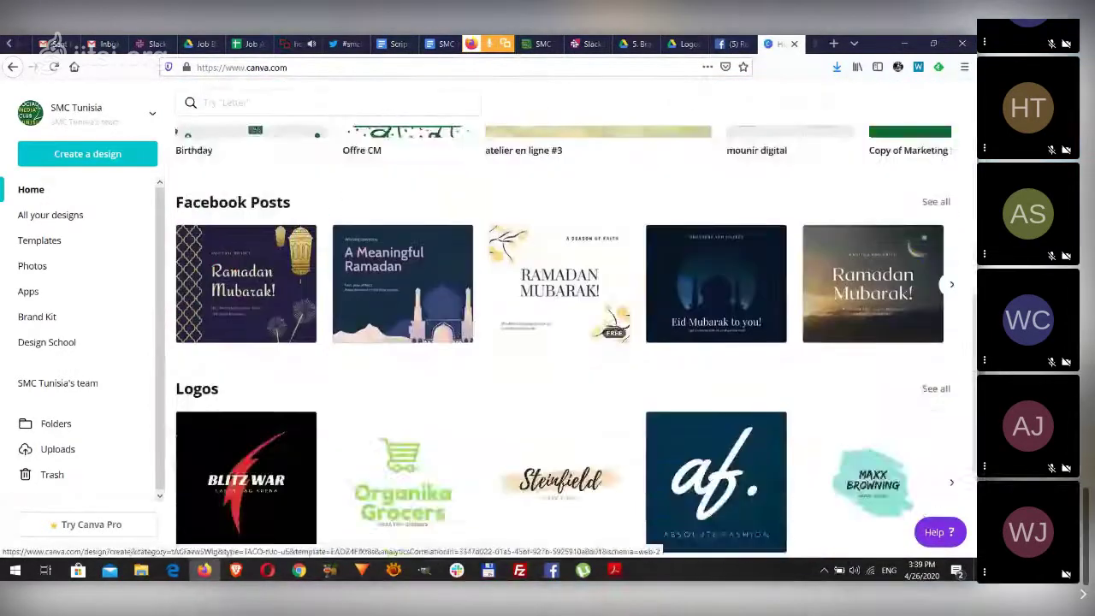
pyautogui.scroll(-3, 565, 342)
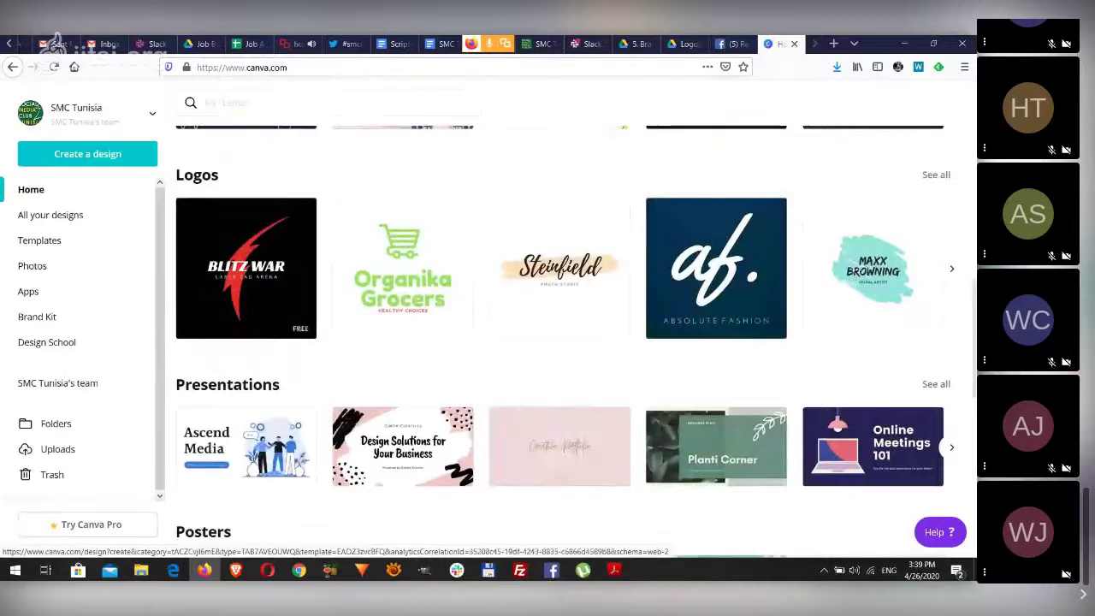
pyautogui.scroll(4, 565, 342)
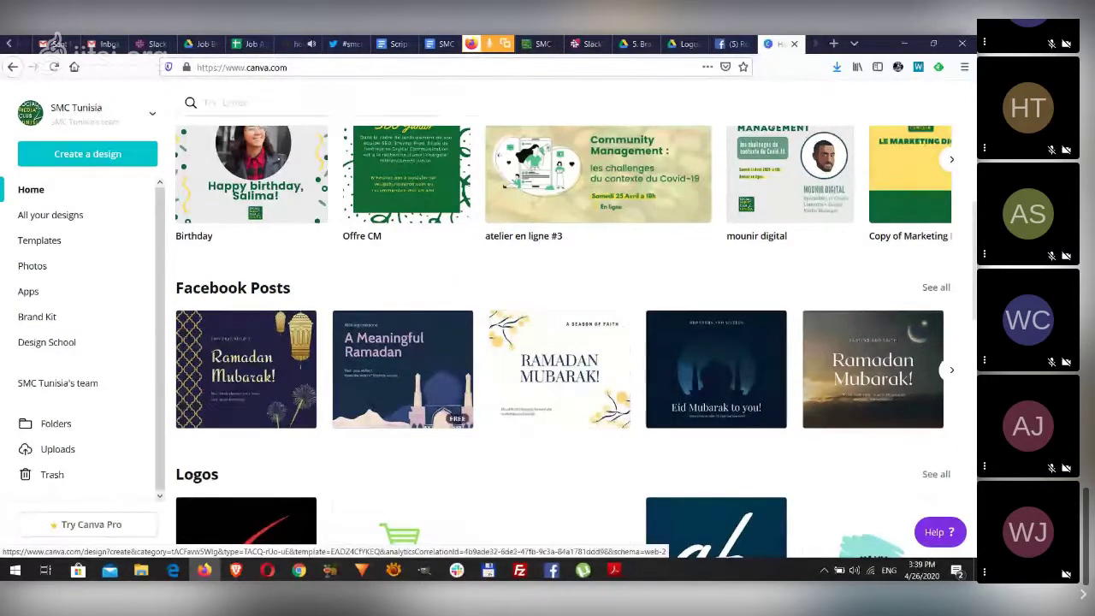
pyautogui.click(402, 376)
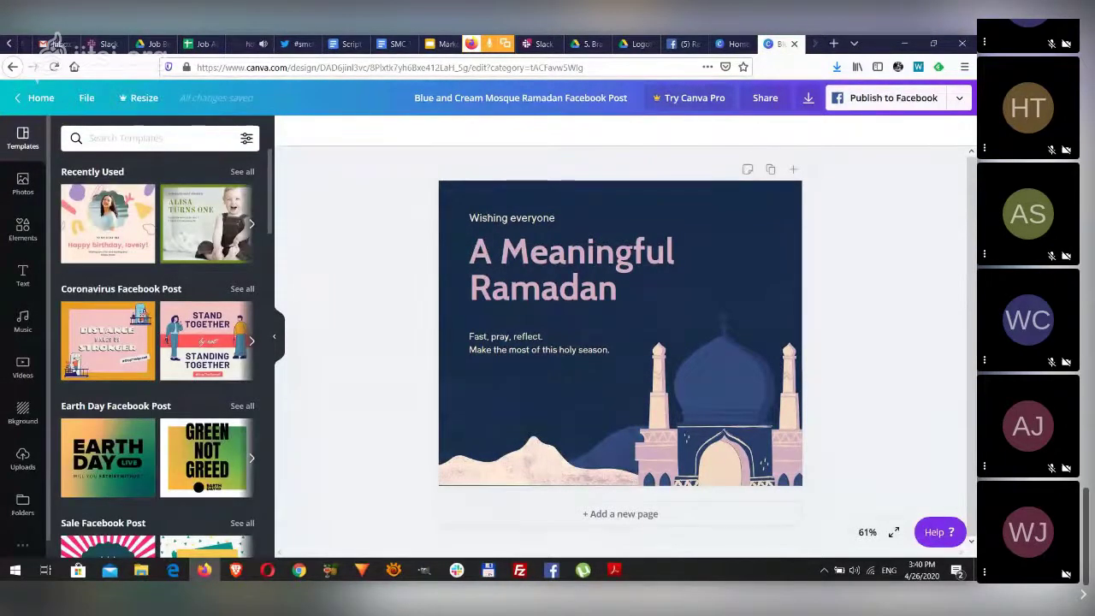
# Step: Load imagecolorpicker.com in a new tab
pyautogui.hotkey('ctrl', 't')
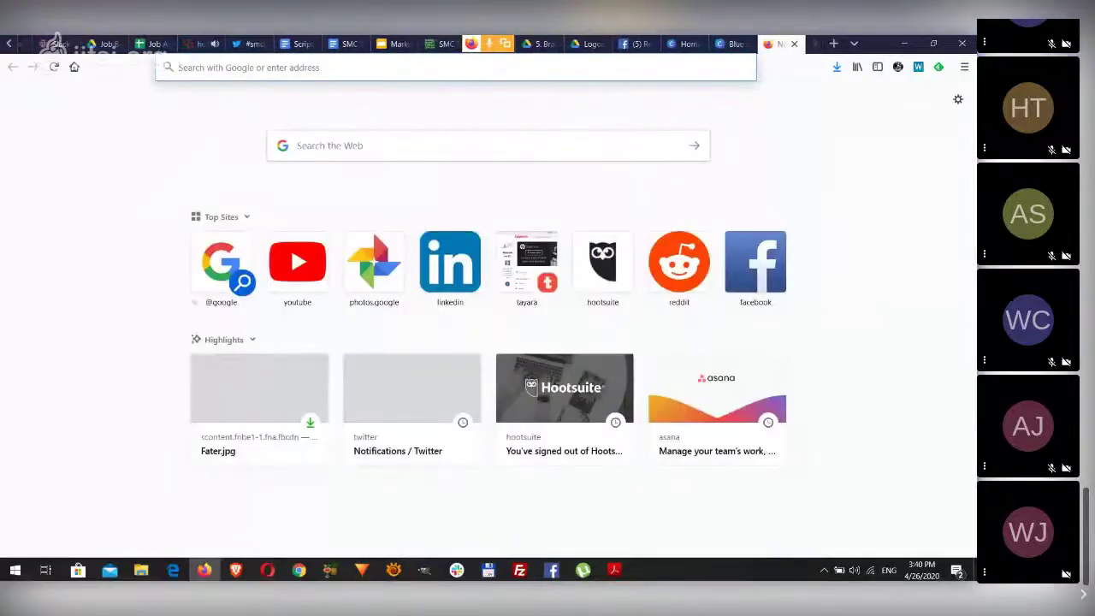
pyautogui.write('colo')
pyautogui.press('Down')
pyautogui.press('Down')
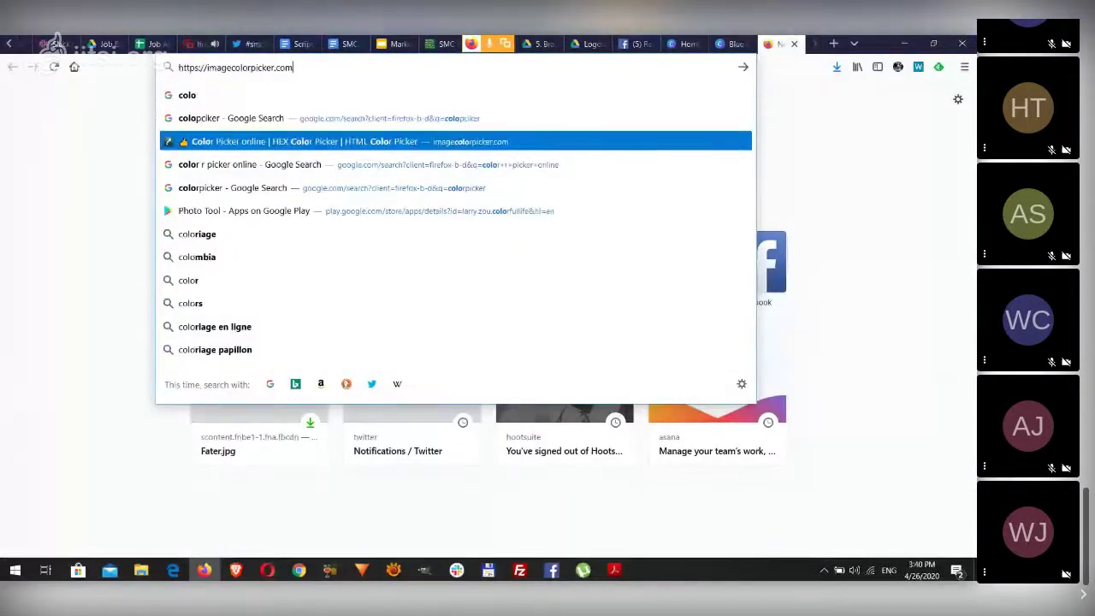
pyautogui.press('Return')
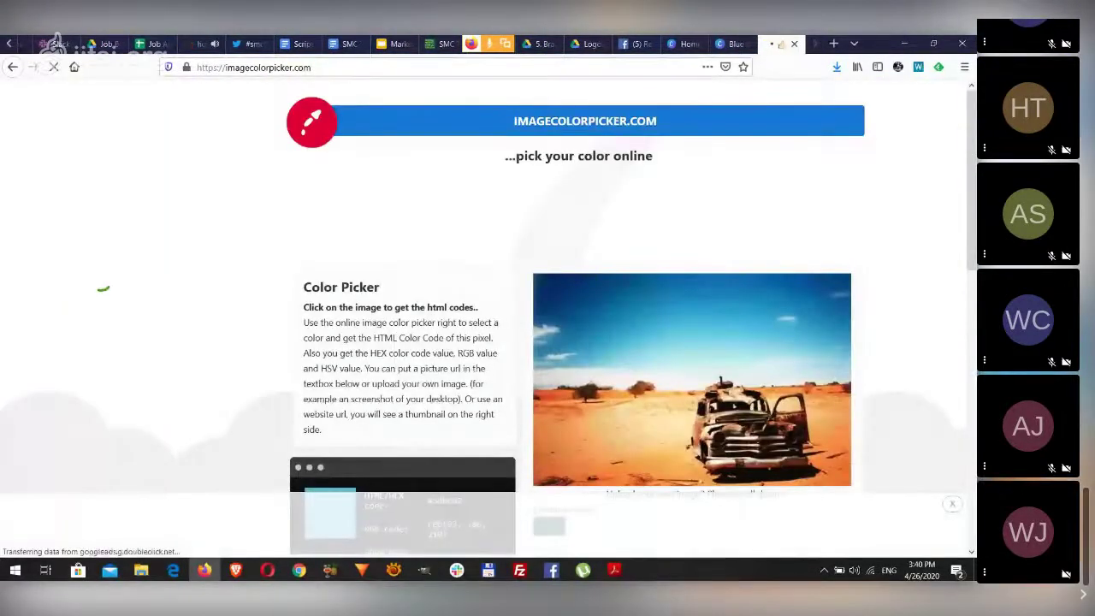
# Step: Upload the green SMCT poster to read its yellow #f9de44, then return to Canva
pyautogui.scroll(-3, 97, 285)
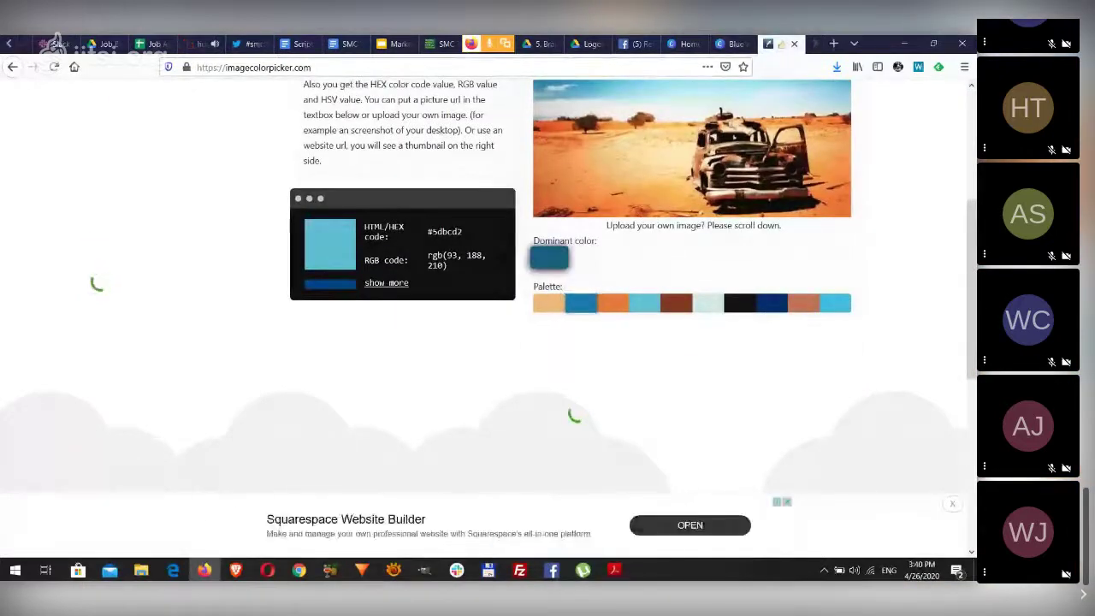
pyautogui.scroll(-2, 98, 272)
pyautogui.click(102, 285)
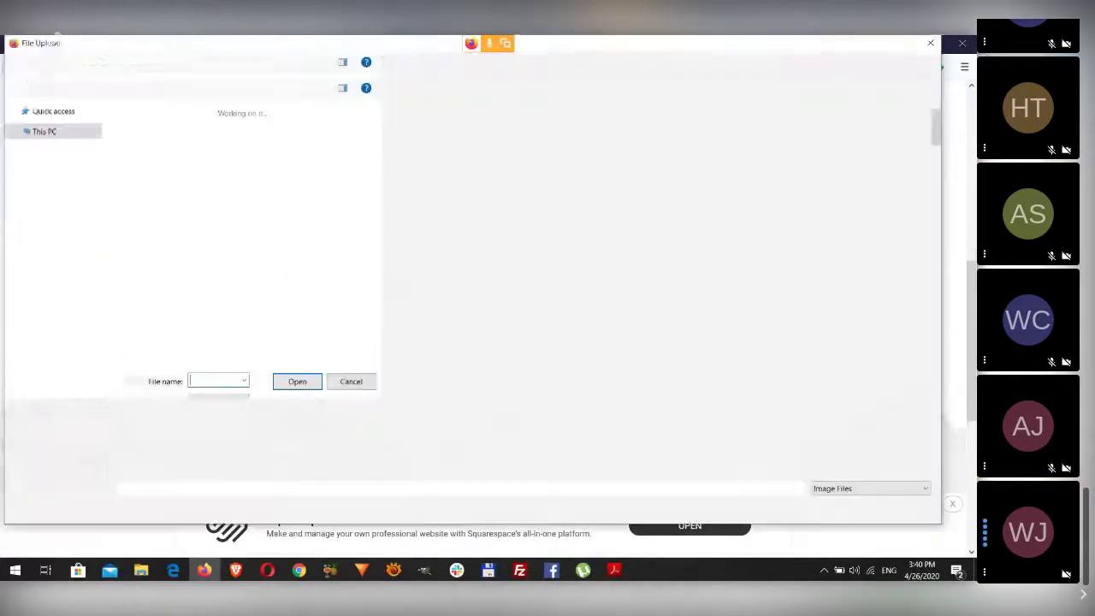
pyautogui.doubleClick(181, 324)
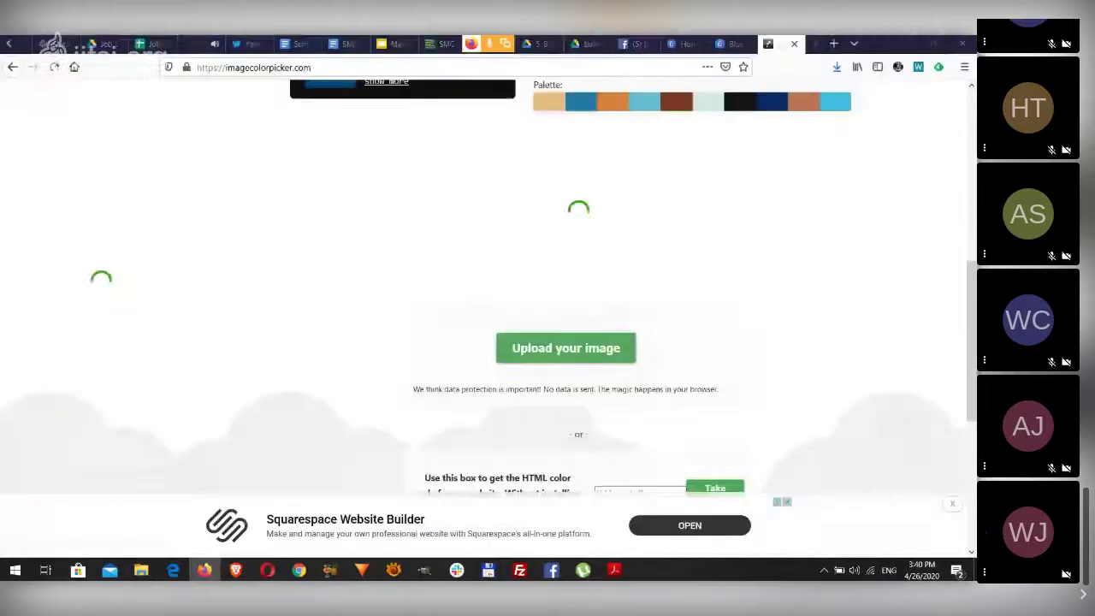
pyautogui.scroll(-2, 103, 285)
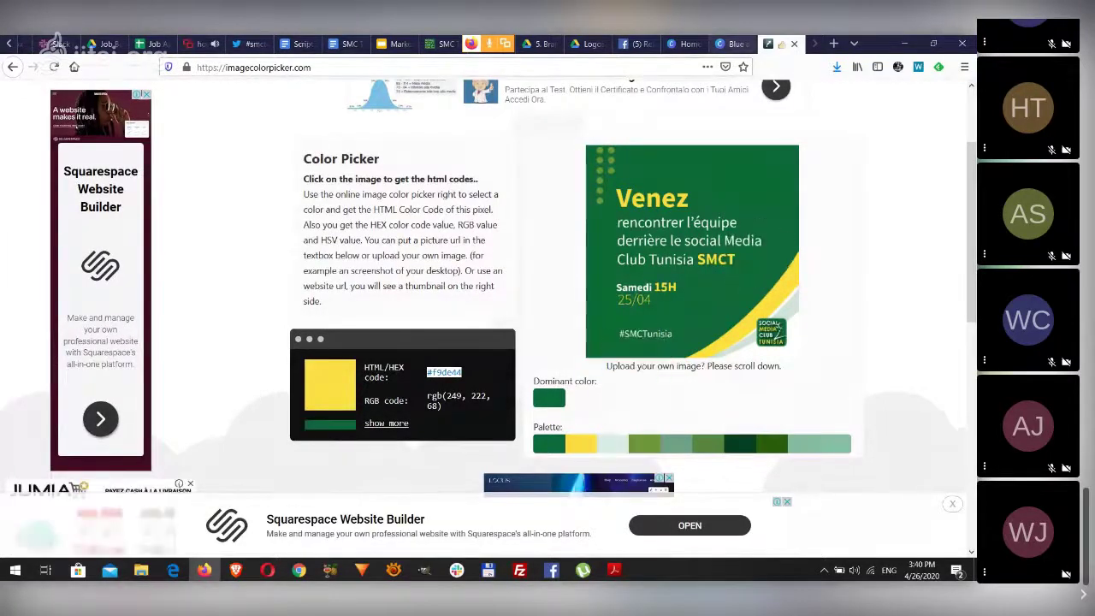
pyautogui.hotkey('ctrl', 'shift', 'Tab')
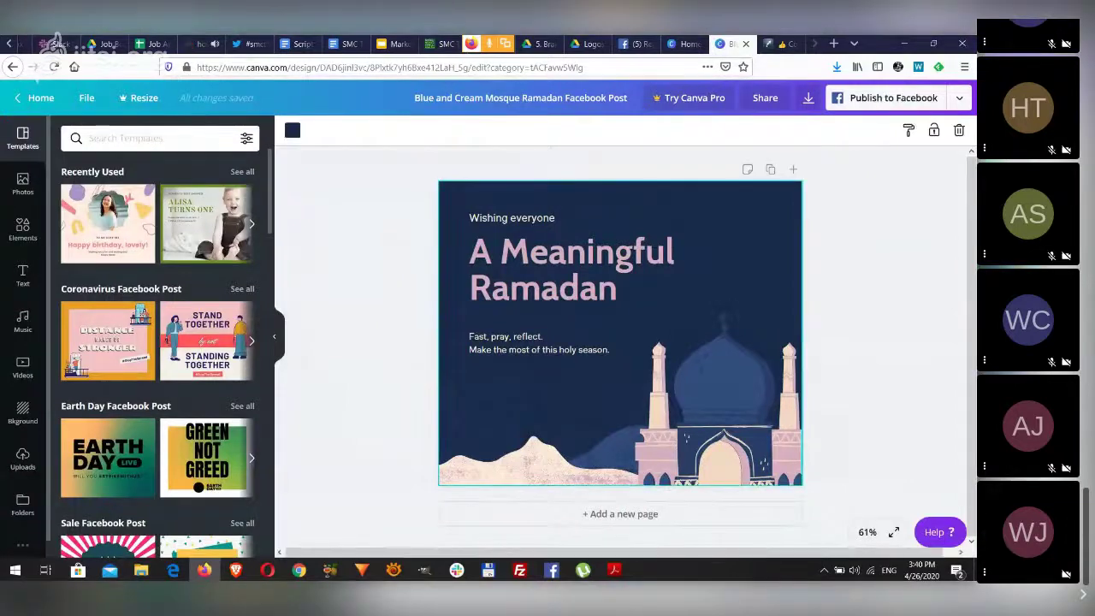
# Step: Send the mosque illustration one layer back and reselect it
pyautogui.click(723, 402)
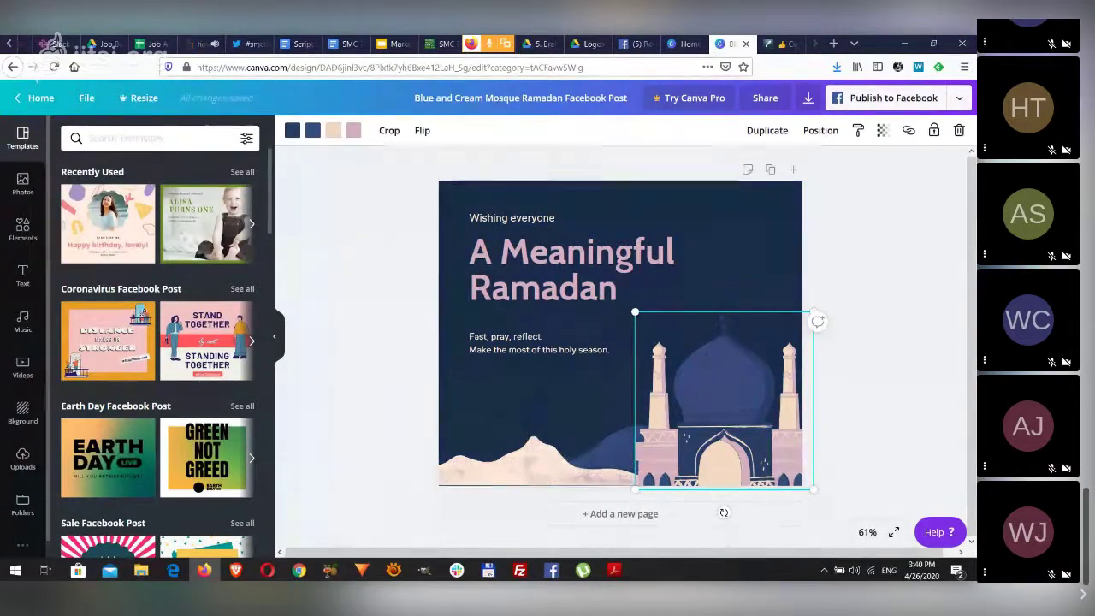
pyautogui.doubleClick(724, 402)
pyautogui.rightClick(733, 358)
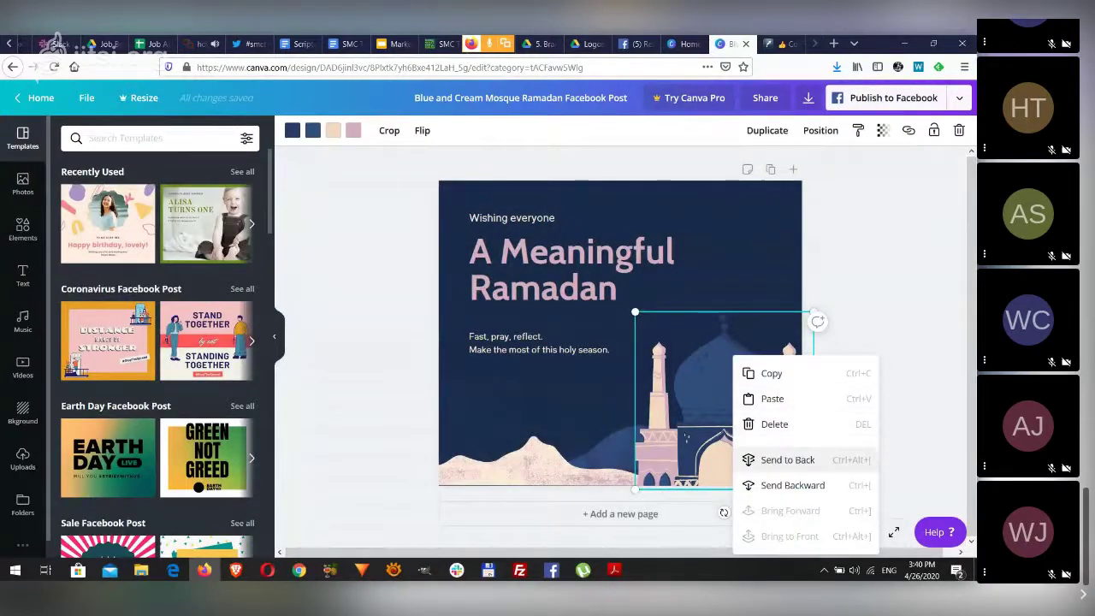
pyautogui.click(793, 485)
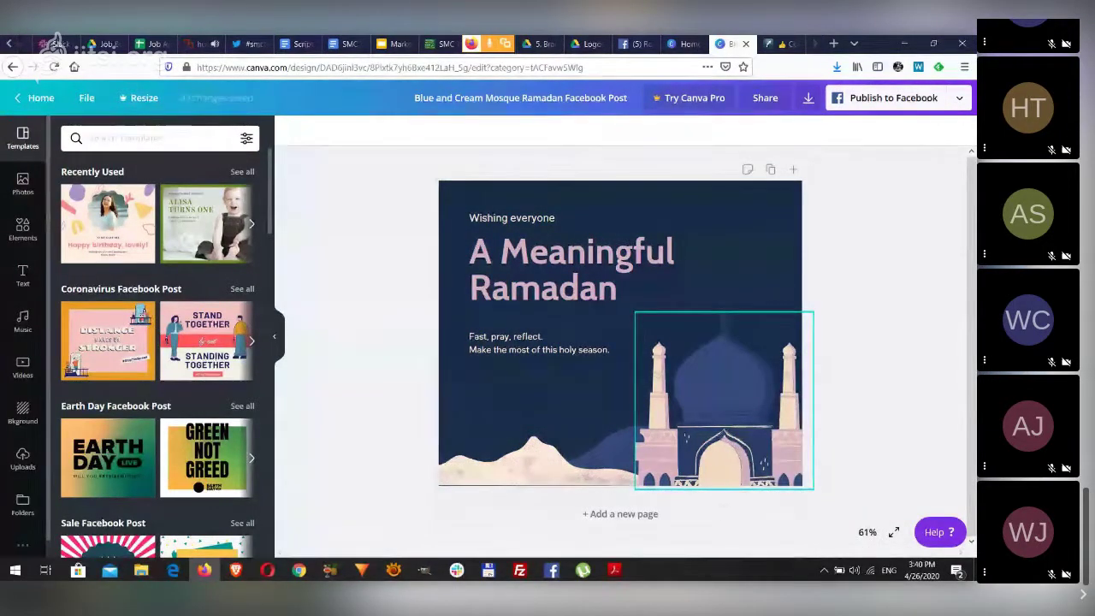
pyautogui.rightClick(733, 357)
pyautogui.press('Escape')
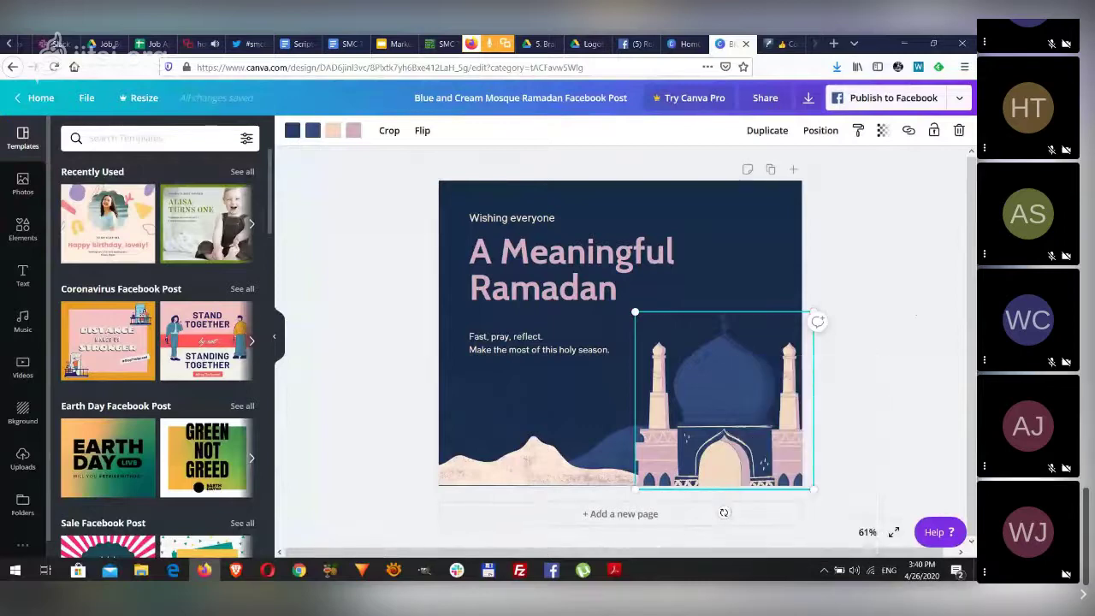
pyautogui.press('Escape')
pyautogui.press('Tab')
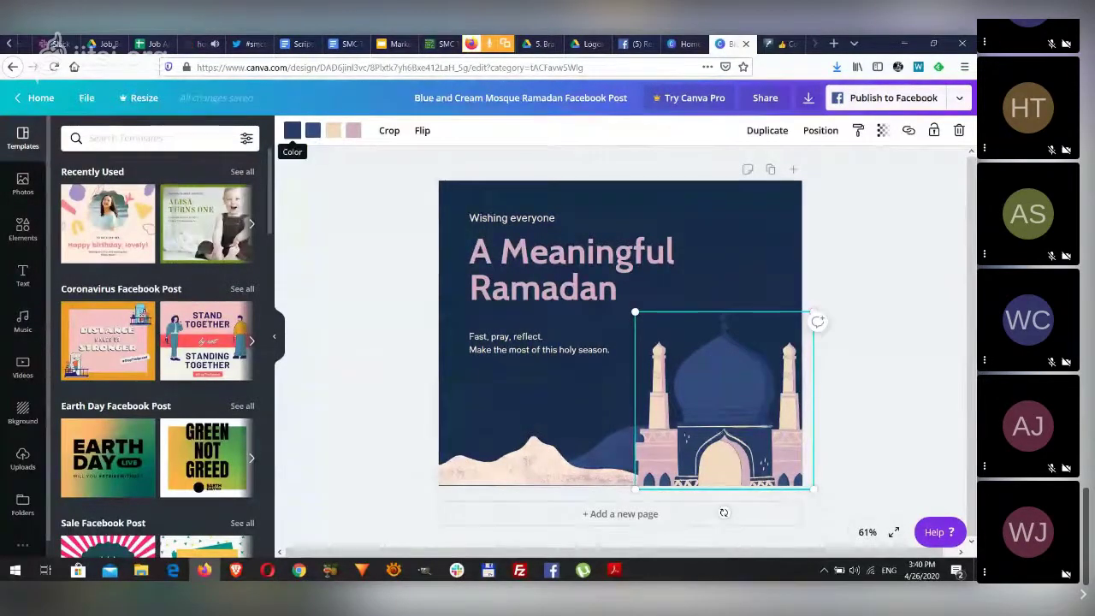
# Step: Recolour the mosque's first colour to the pasted yellow #f9de44
pyautogui.click(291, 130)
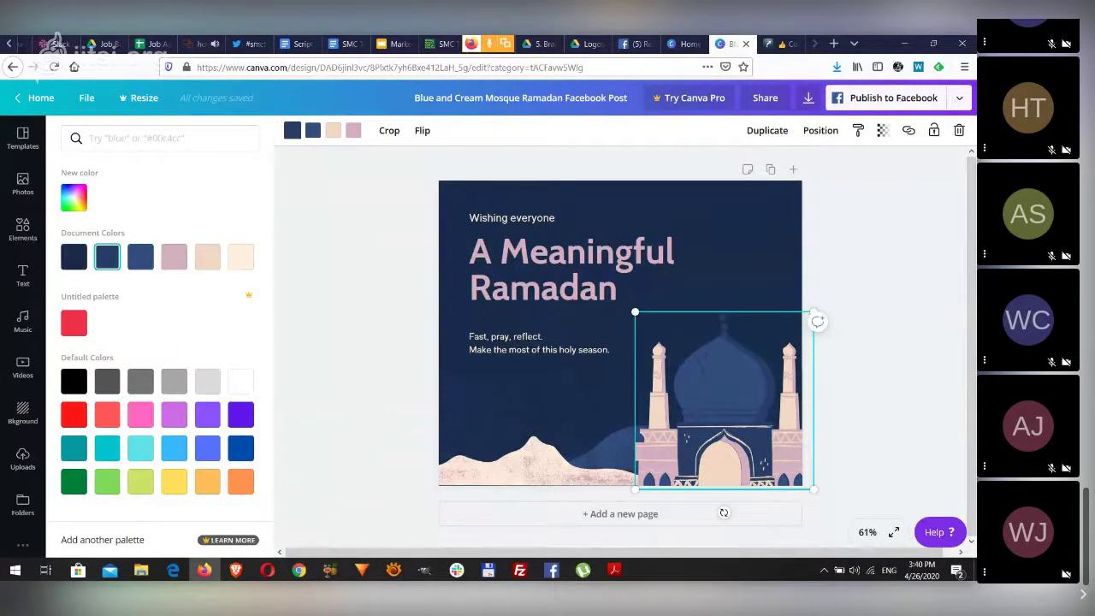
pyautogui.click(73, 198)
pyautogui.hotkey('ctrl', 'v')
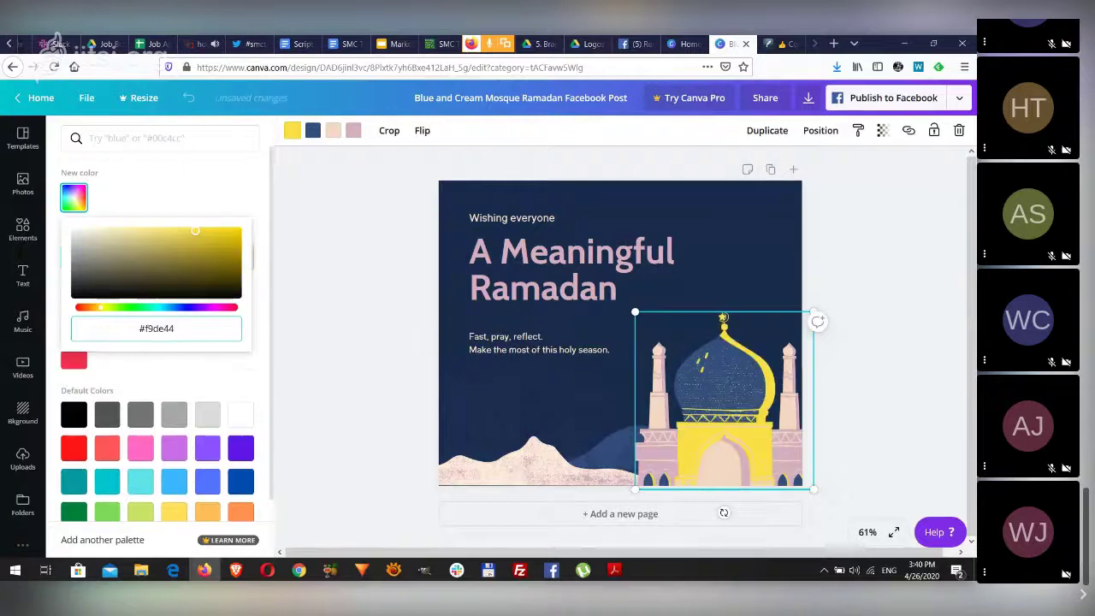
pyautogui.press('Escape')
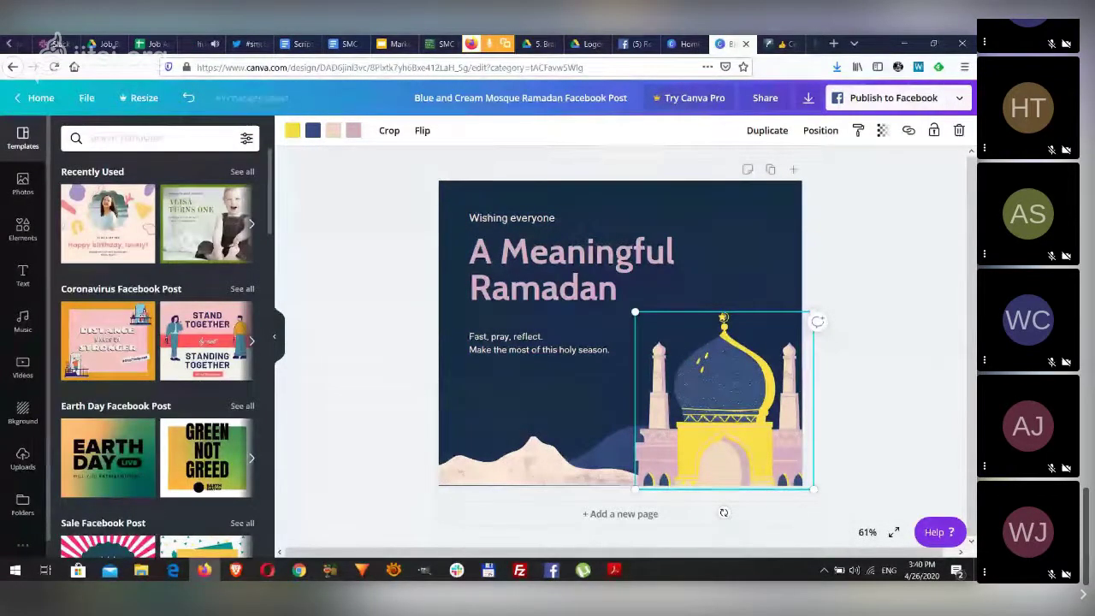
pyautogui.click(548, 436)
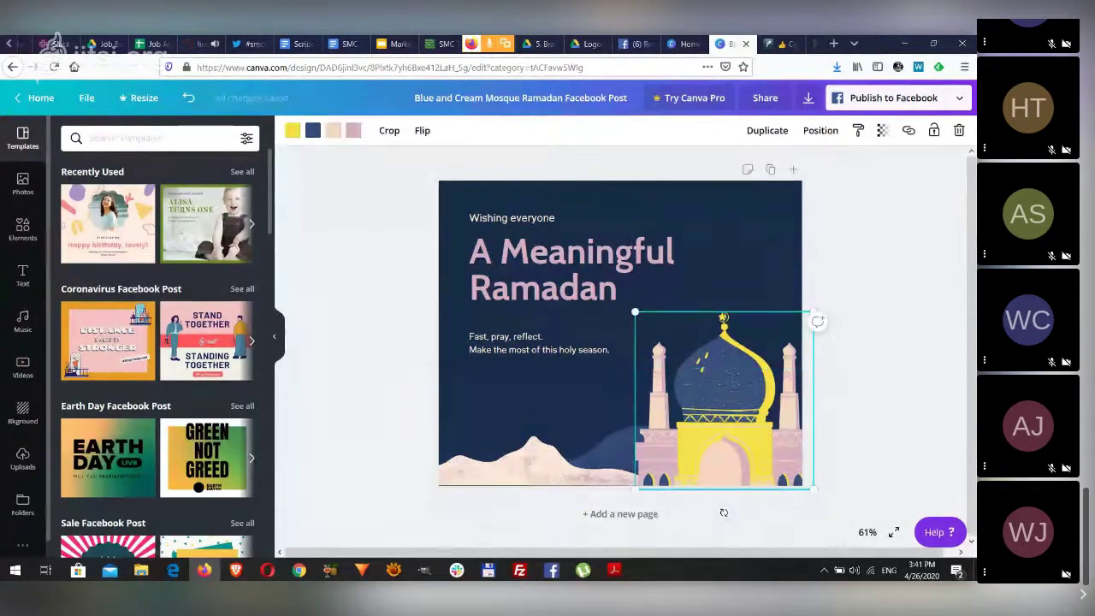
# Step: Sample the club image's green and recolour the mosque dome to #0b6b3e
pyautogui.hotkey('ctrl', 'Tab')
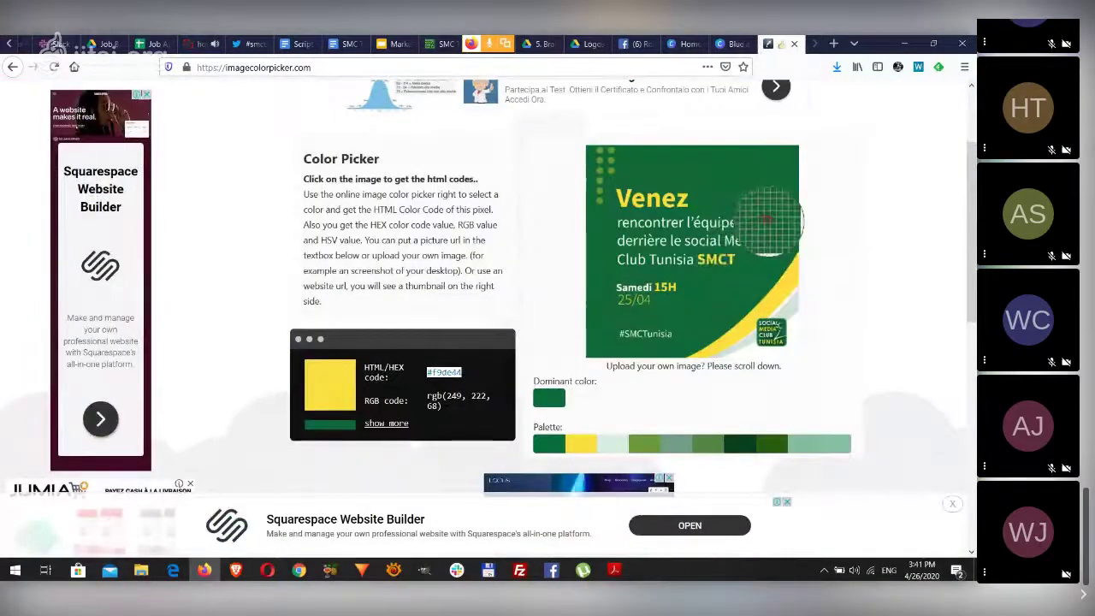
pyautogui.click(753, 229)
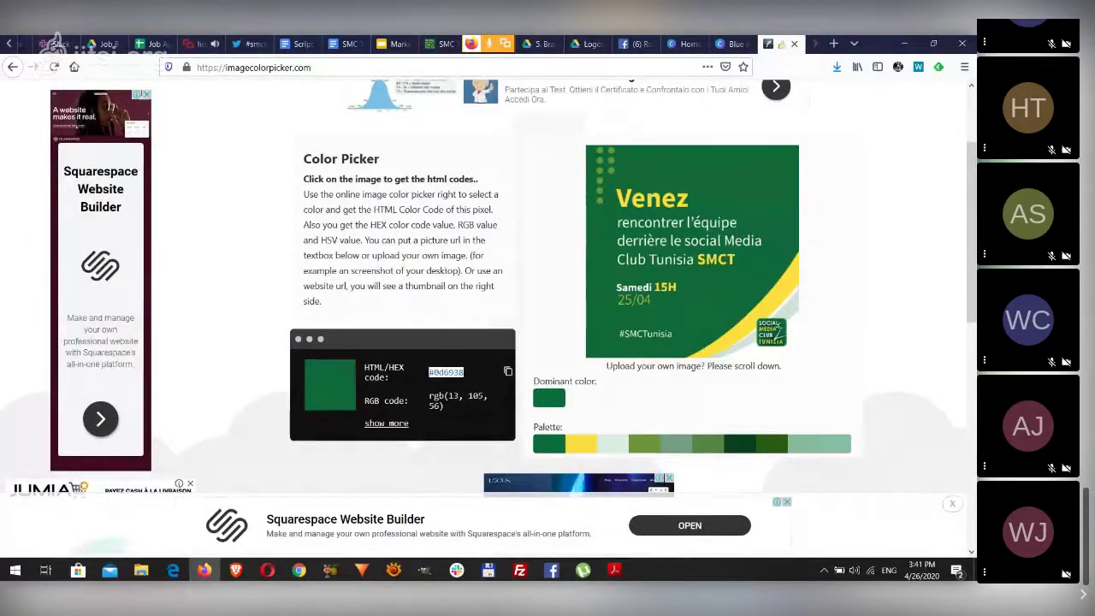
pyautogui.hotkey('ctrl', 'shift', 'Tab')
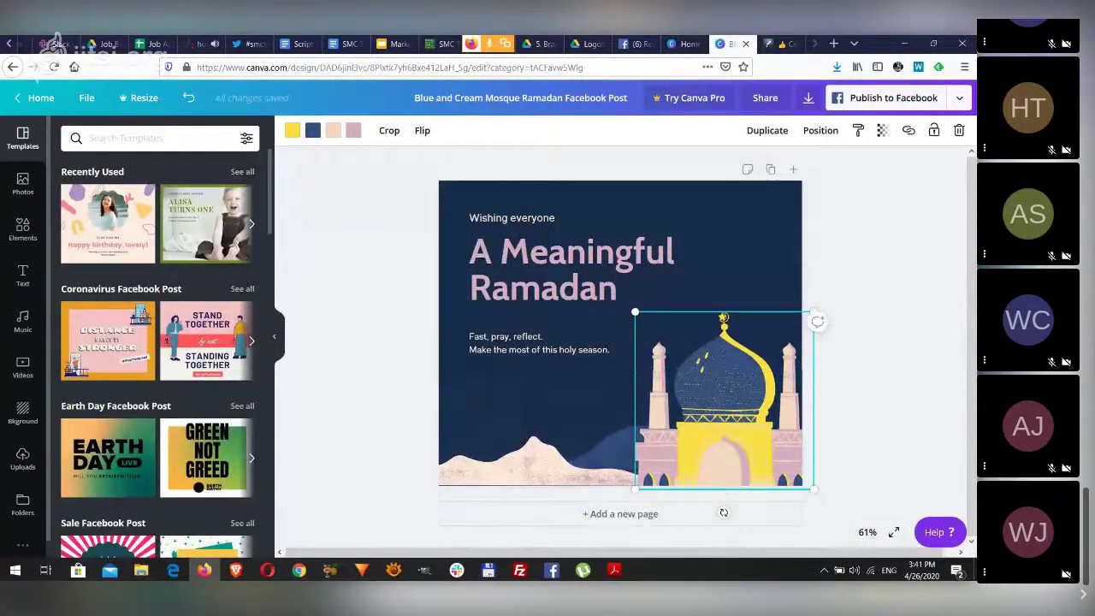
pyautogui.click(312, 130)
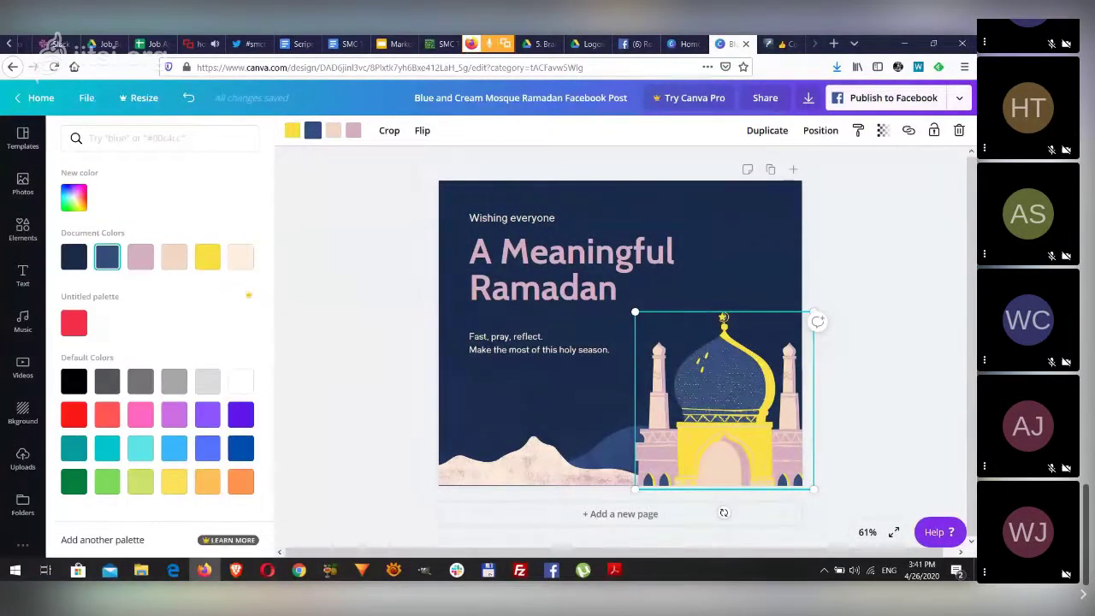
pyautogui.click(74, 197)
pyautogui.write('#0b6b3e')
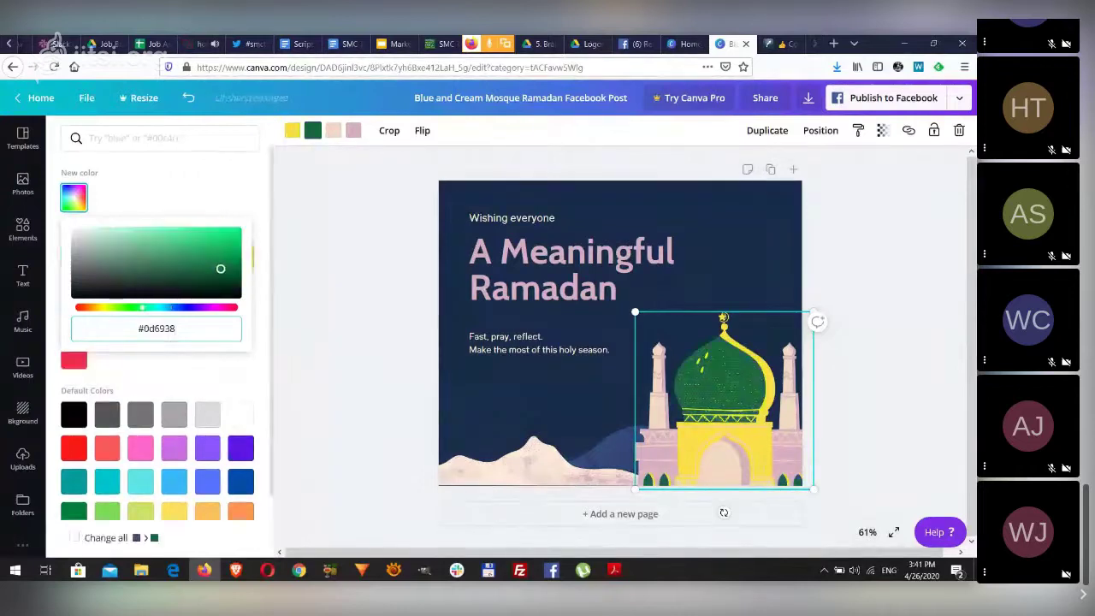
pyautogui.press('Return')
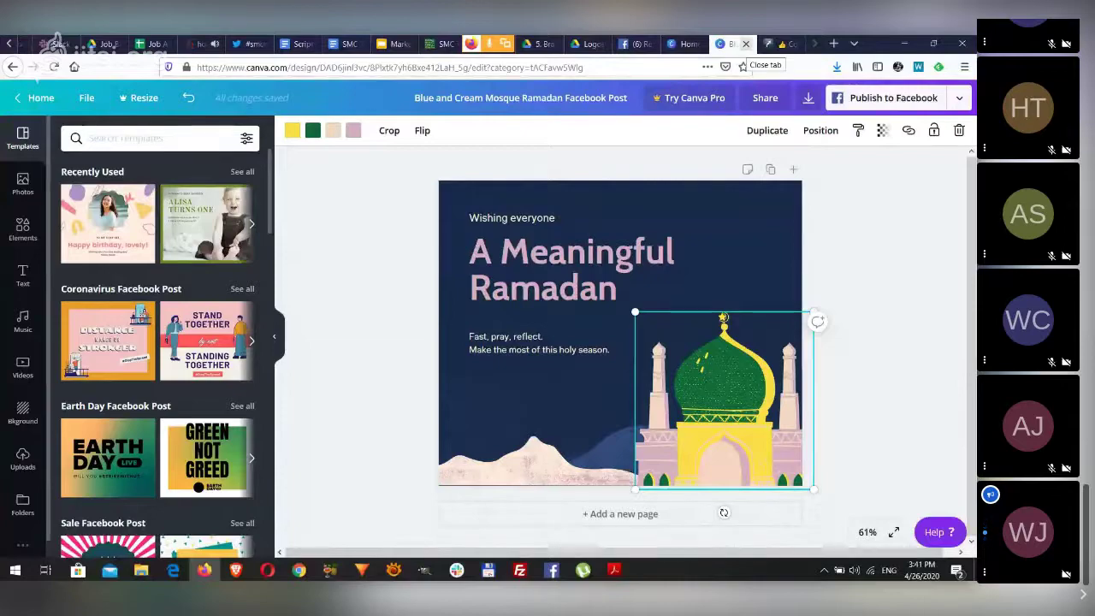
# Step: Close the Ramadan design and open Canva's All your designs page
pyautogui.click(745, 44)
pyautogui.click(727, 44)
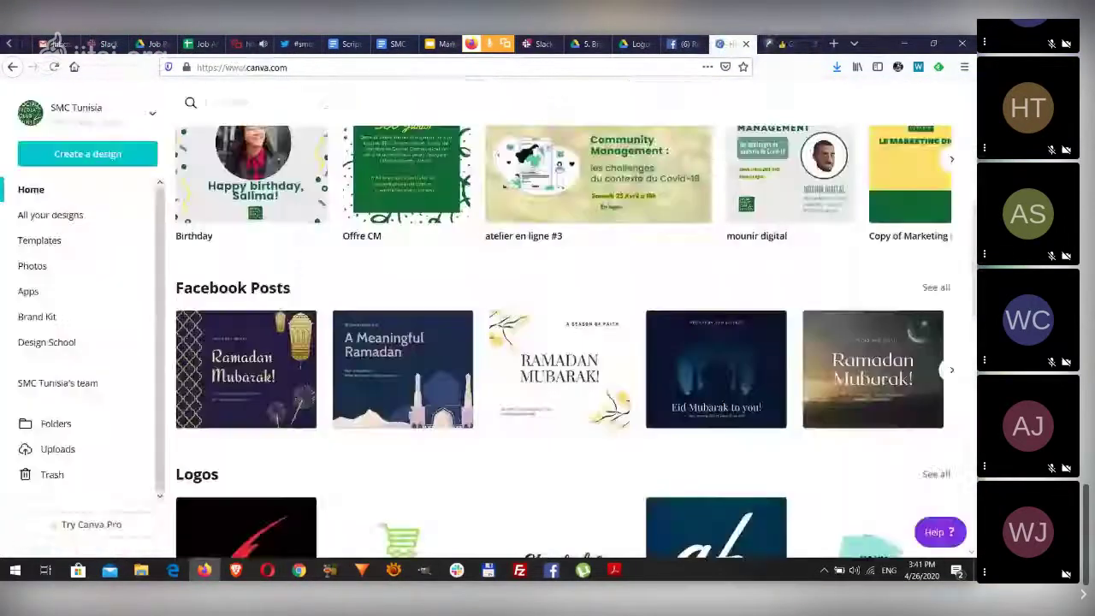
pyautogui.scroll(-2, 564, 342)
pyautogui.scroll(5, 564, 342)
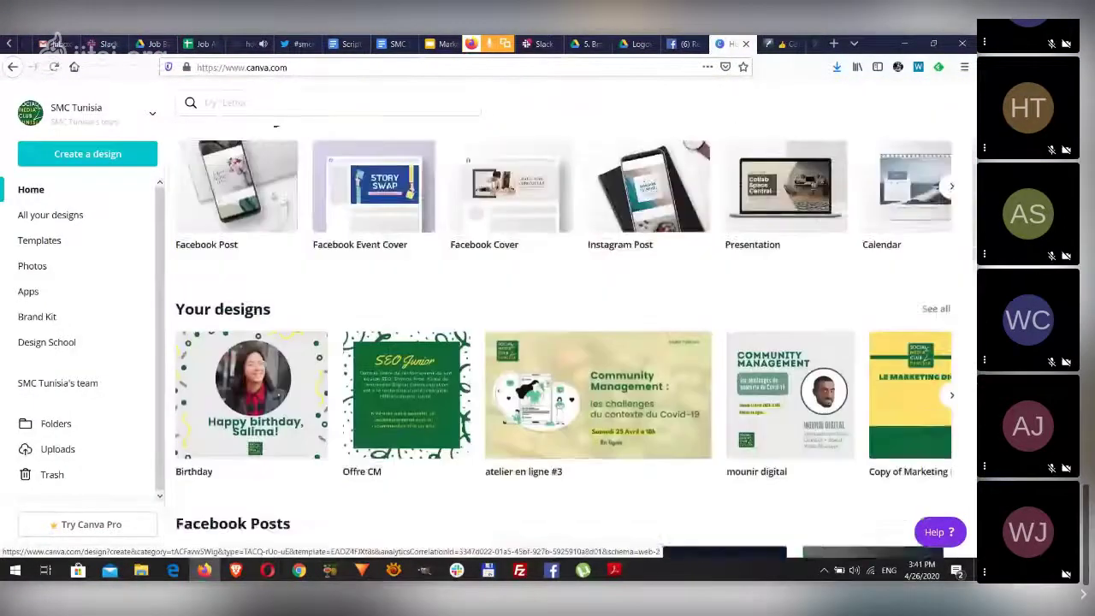
pyautogui.scroll(4, 564, 342)
pyautogui.scroll(-10, 565, 342)
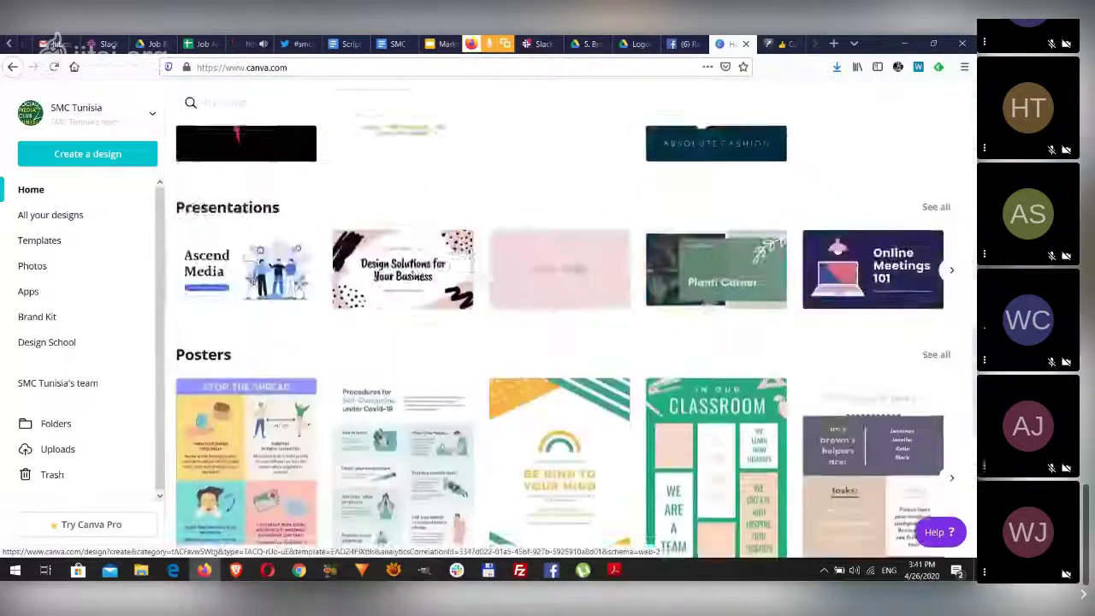
pyautogui.scroll(-5, 564, 342)
pyautogui.click(50, 214)
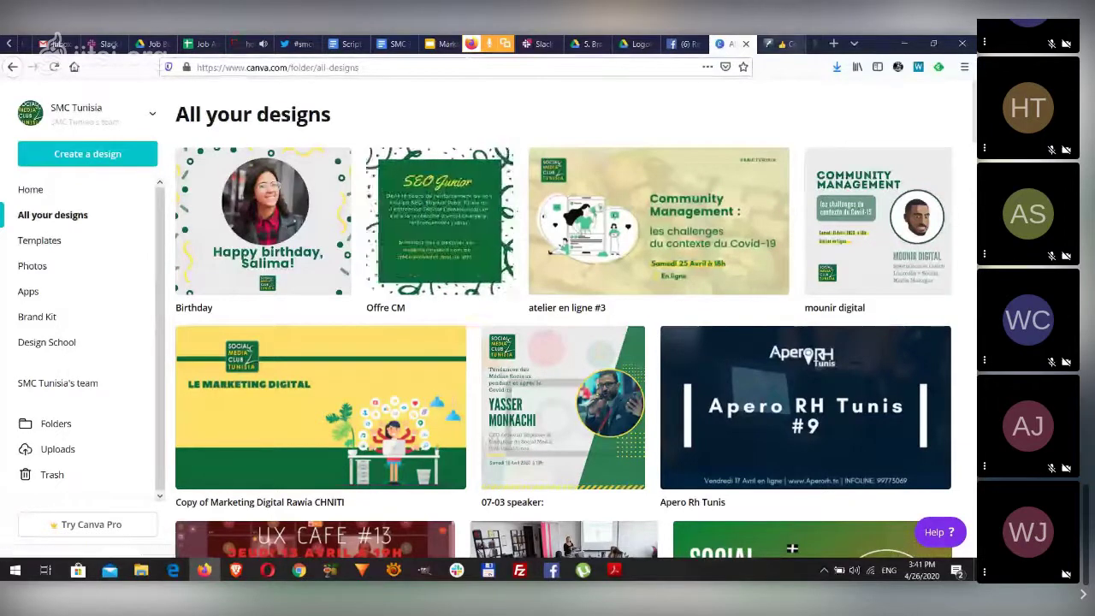
# Step: Post the imagecolorpicker.com link in the Jitsi meeting chat
pyautogui.hotkey('ctrl', 'Tab')
pyautogui.hotkey('ctrl', 'l')
pyautogui.hotkey('ctrl', 'c')
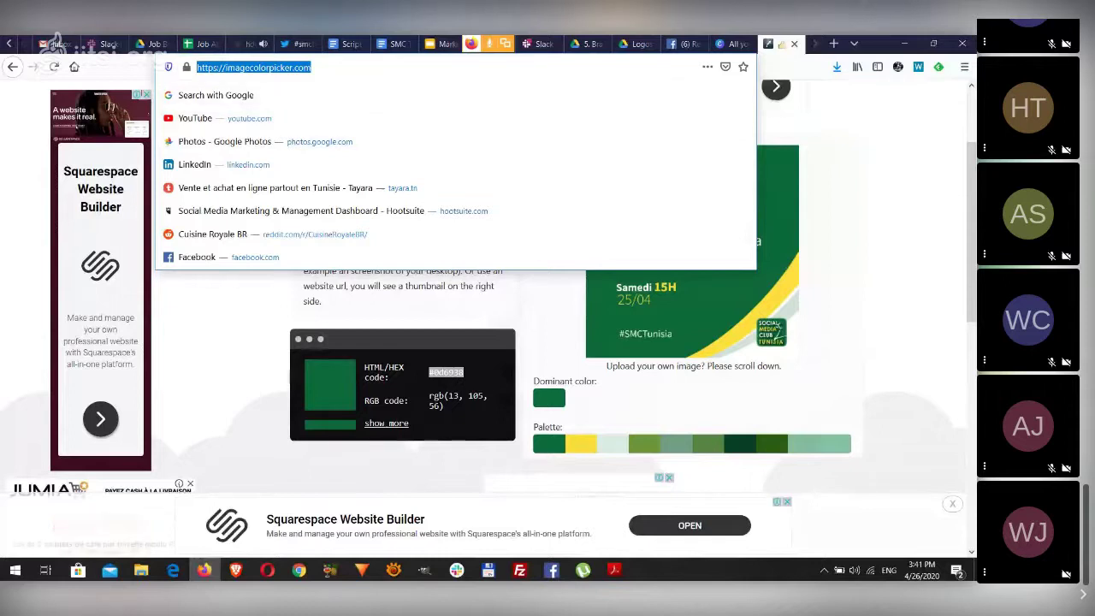
pyautogui.hotkey('ctrl', '5')
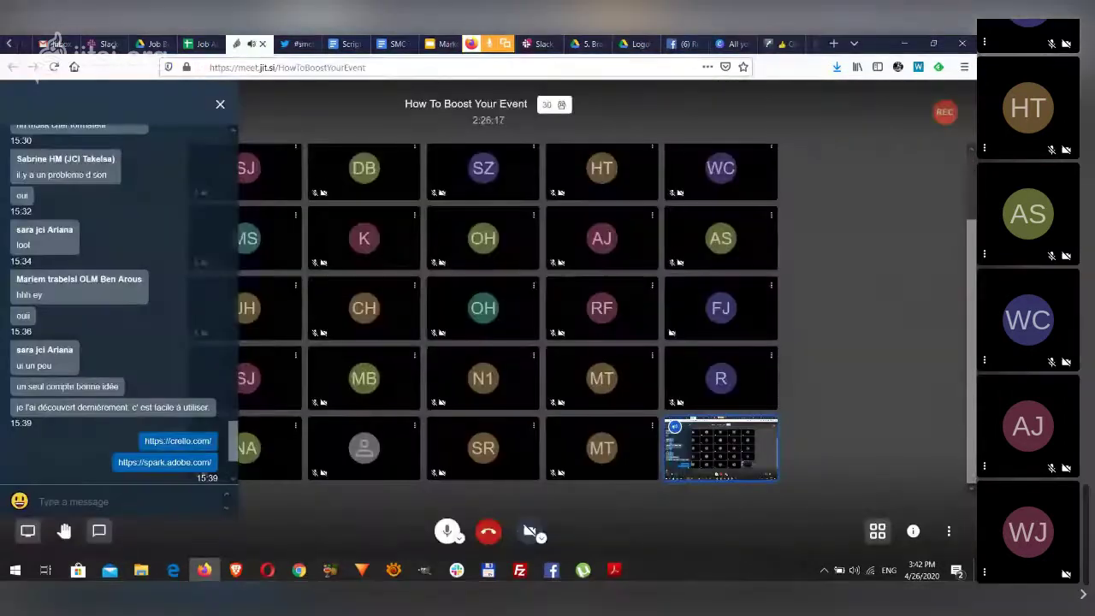
pyautogui.hotkey('ctrl', 'v')
pyautogui.press('Return')
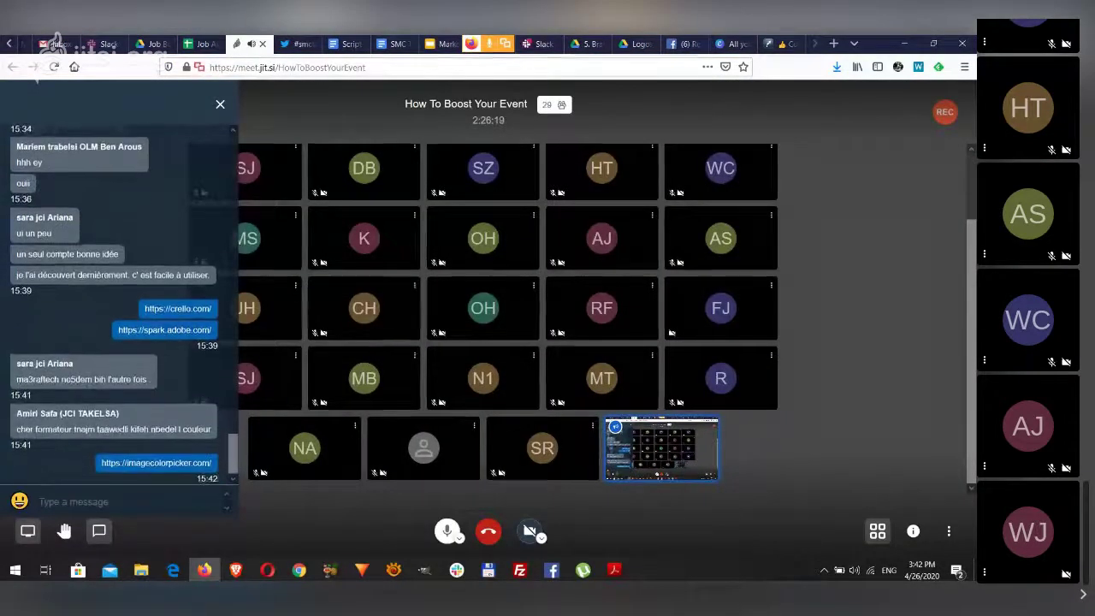
pyautogui.click(539, 44)
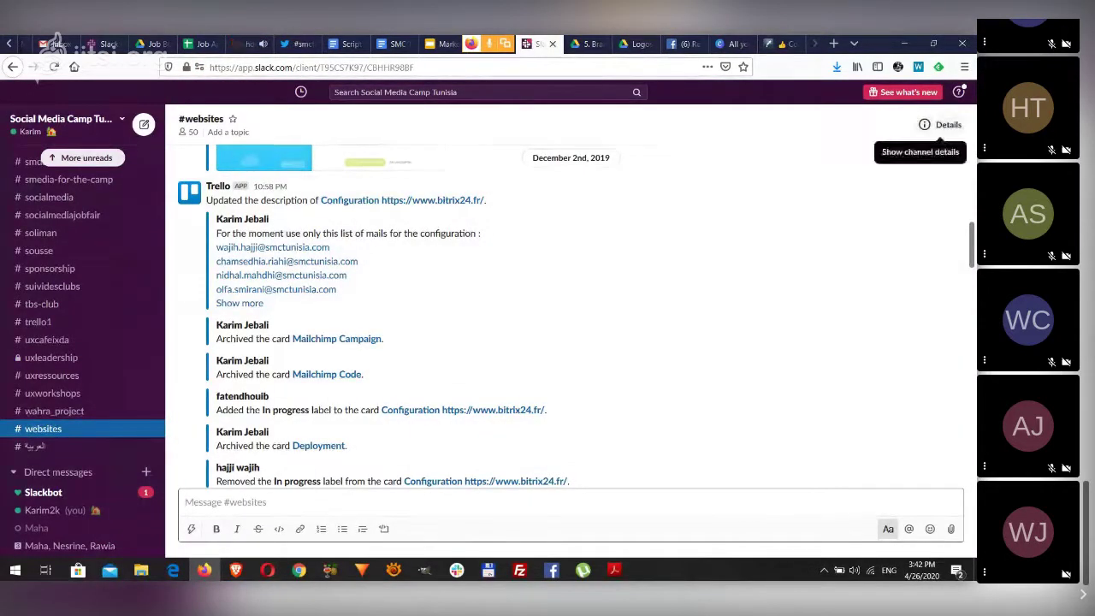
# Step: Search the Slack workspace for 'colors', review the 16 results, then return to Image Color Picker
pyautogui.hotkey('ctrl', 'g')
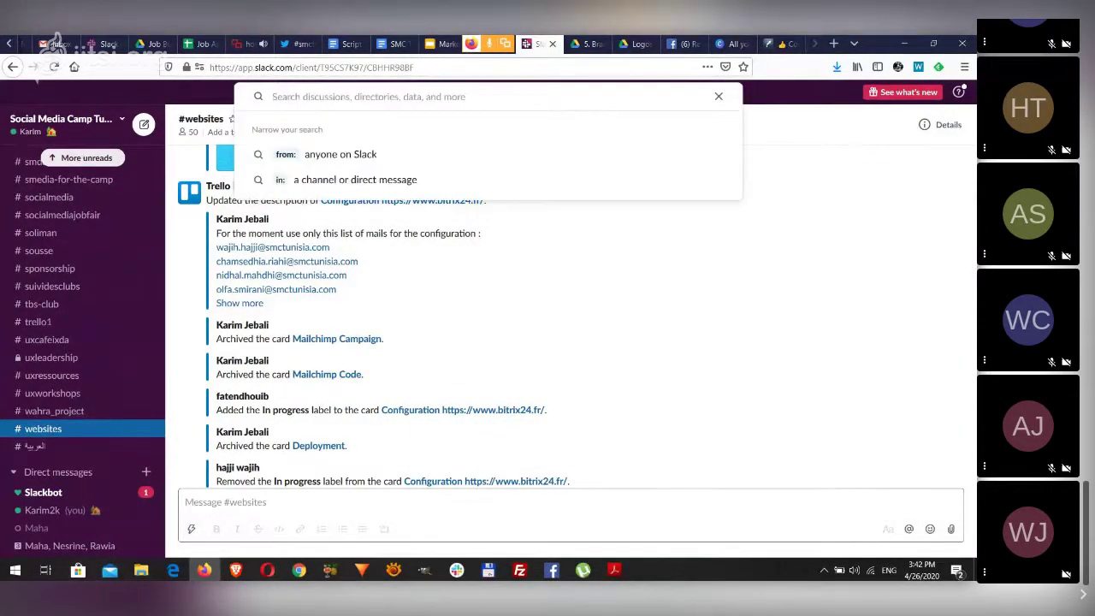
pyautogui.write('clo')
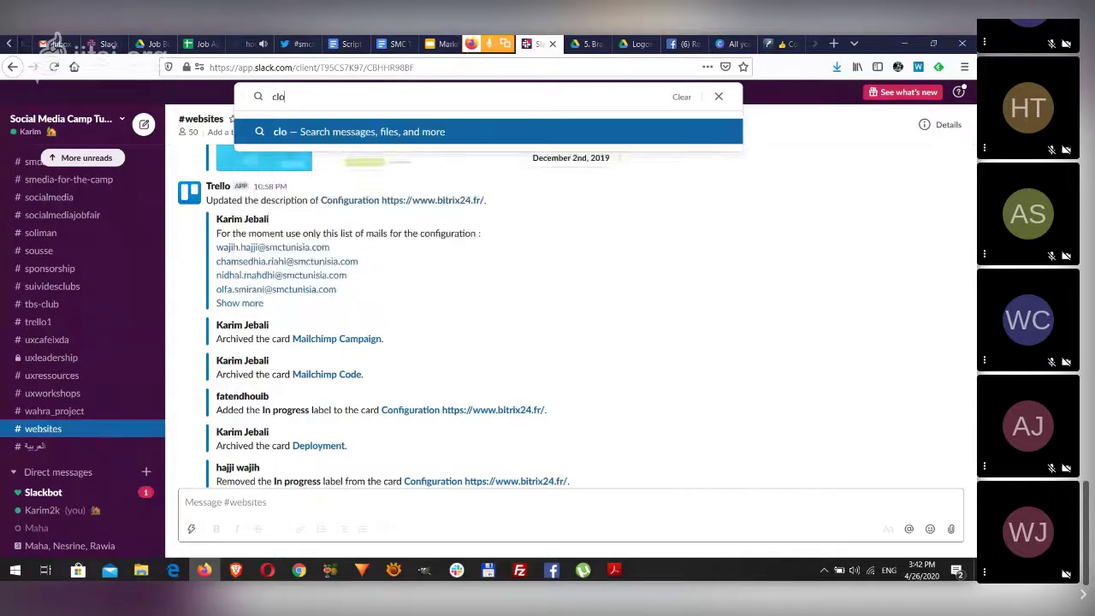
pyautogui.write('olors')
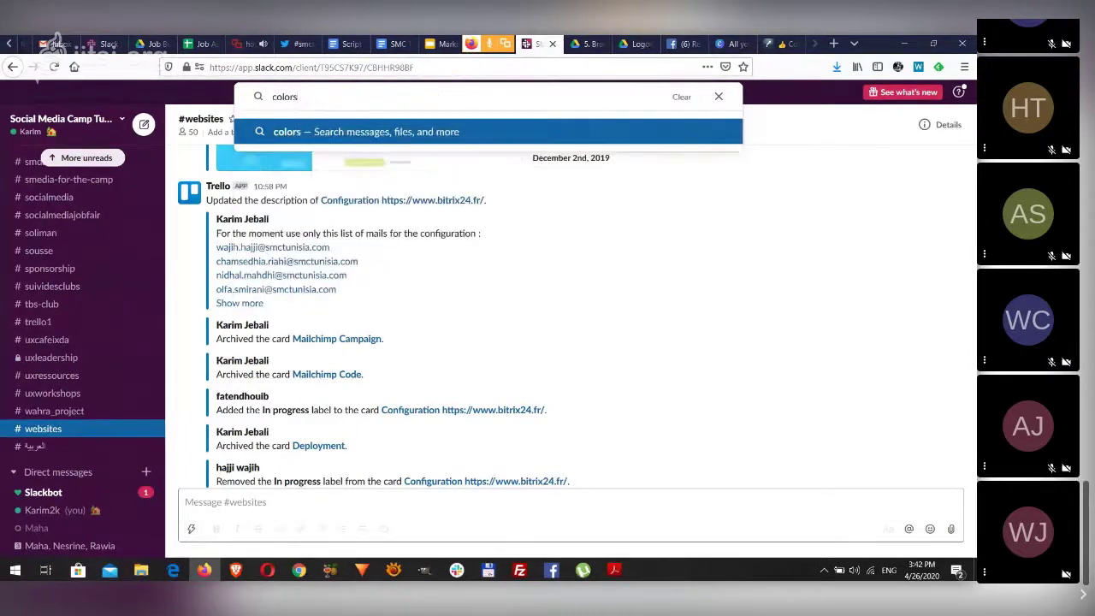
pyautogui.press('Return')
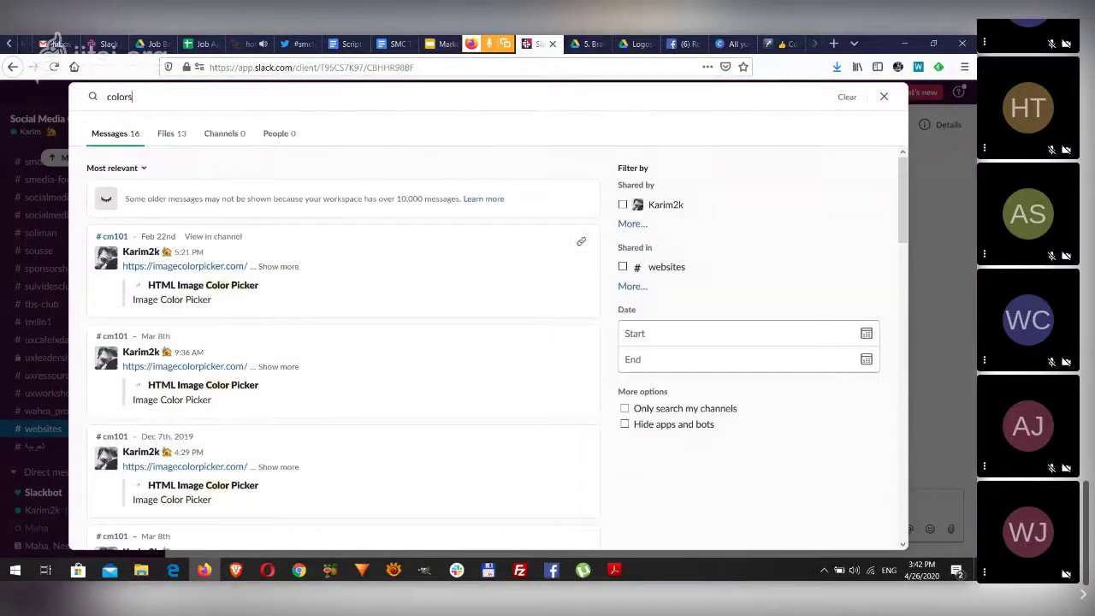
pyautogui.scroll(-10, 342, 342)
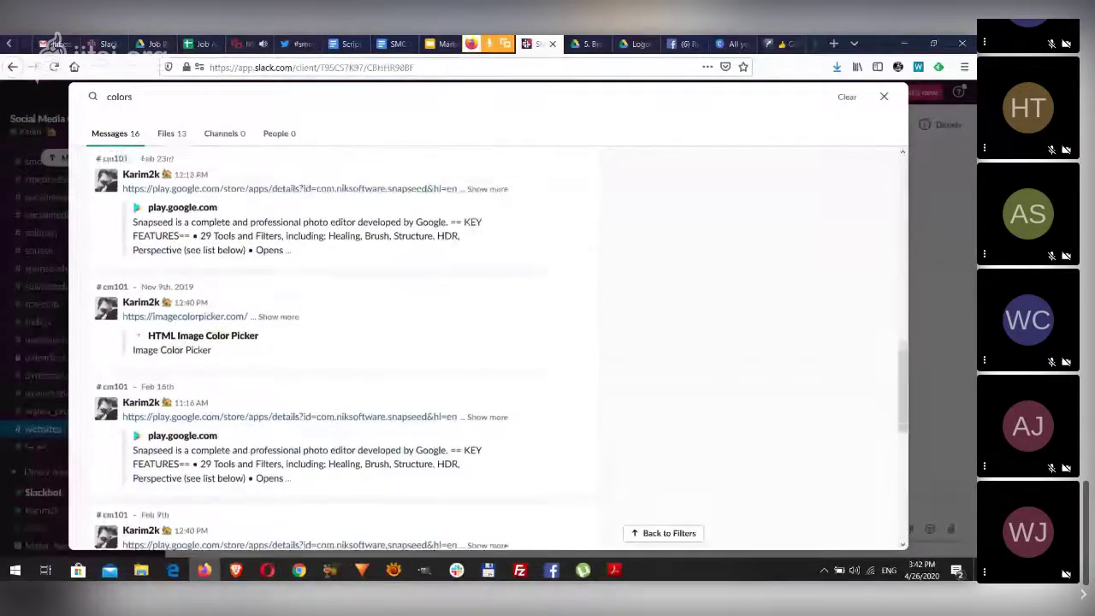
pyautogui.scroll(-5, 342, 342)
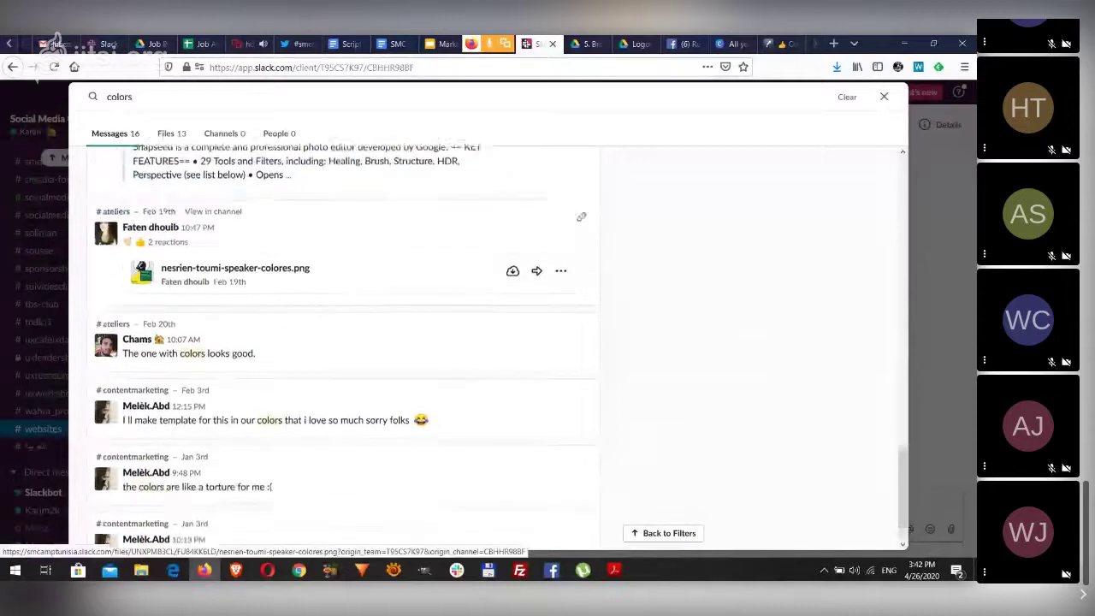
pyautogui.scroll(5, 342, 342)
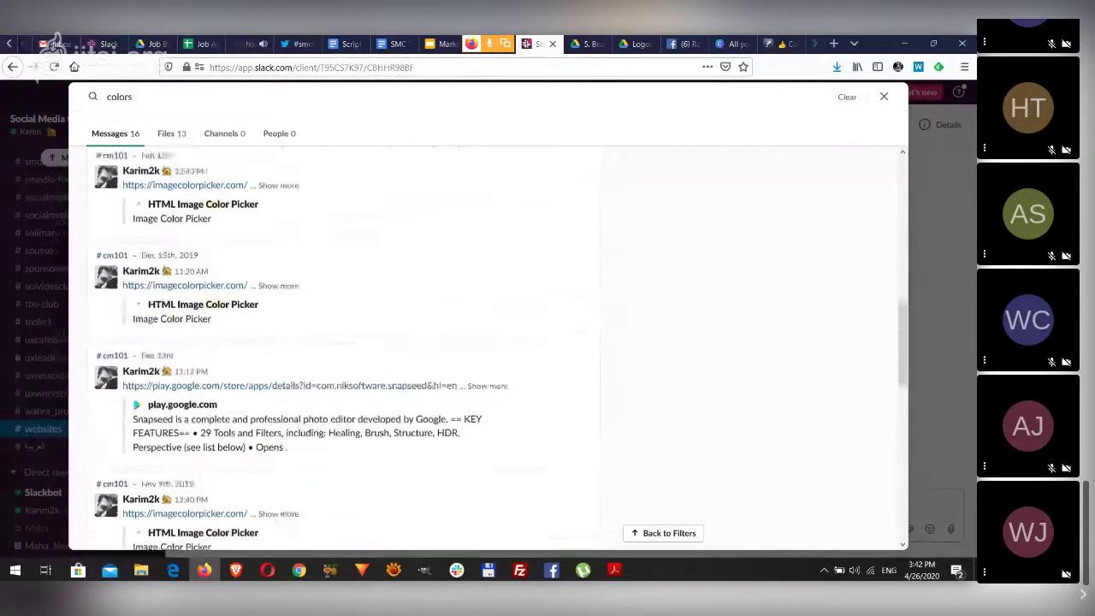
pyautogui.scroll(10, 342, 342)
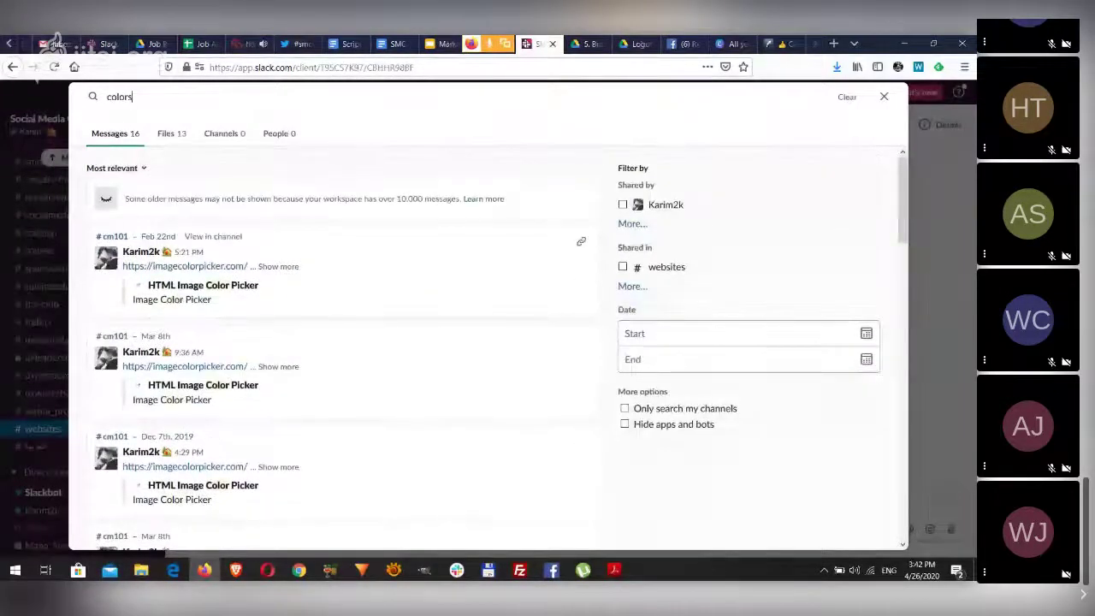
pyautogui.press('Escape')
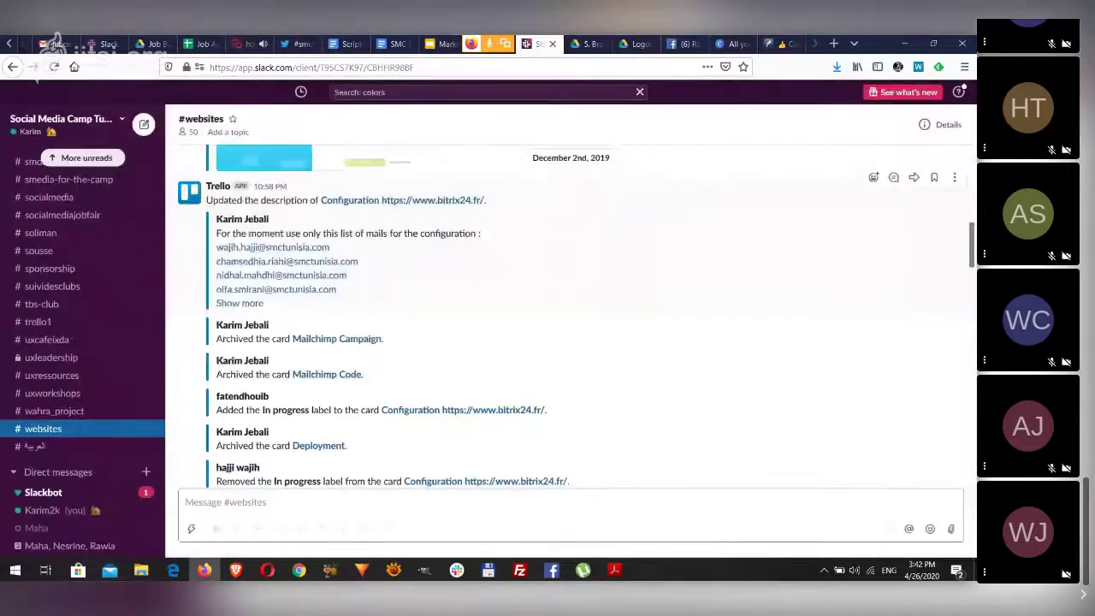
pyautogui.click(776, 43)
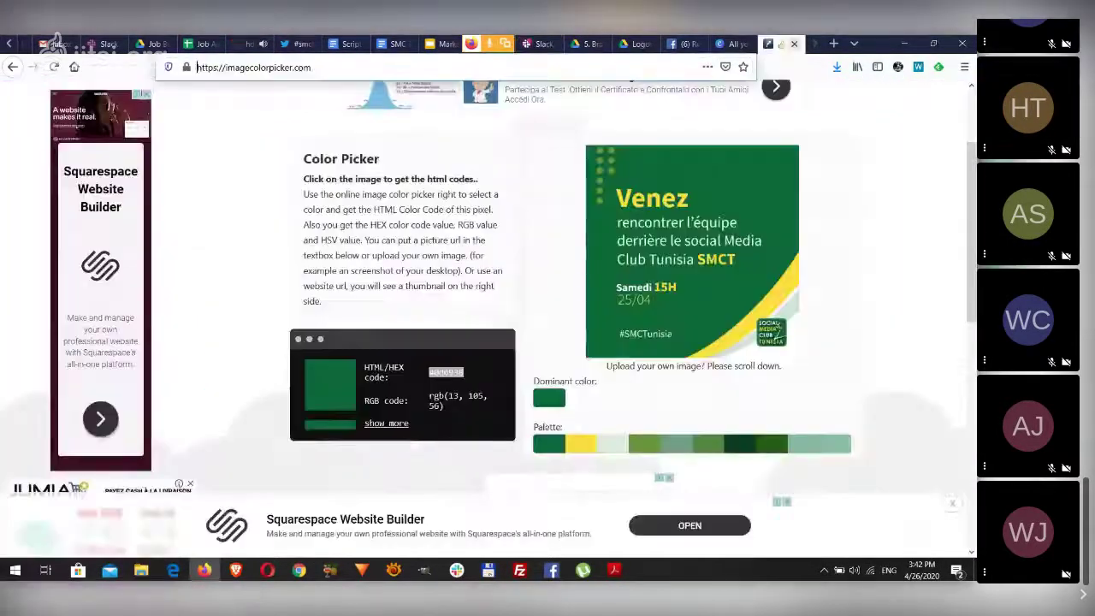
# Step: Open the 'Apero RH Tunis #9' design from All your designs, then close both Canva tabs
pyautogui.click(736, 44)
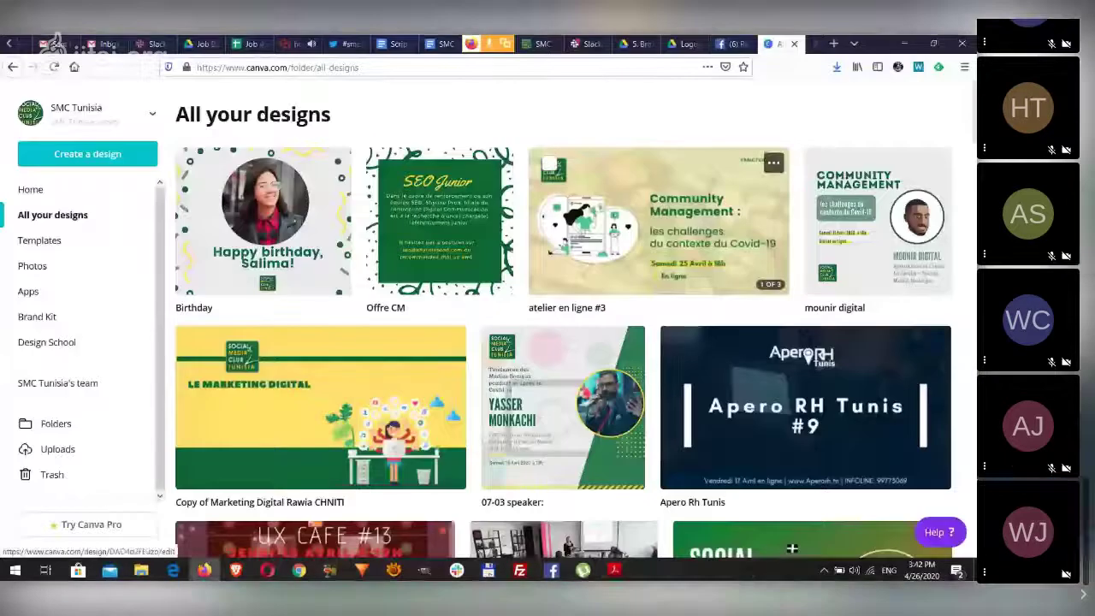
pyautogui.scroll(-2, 727, 257)
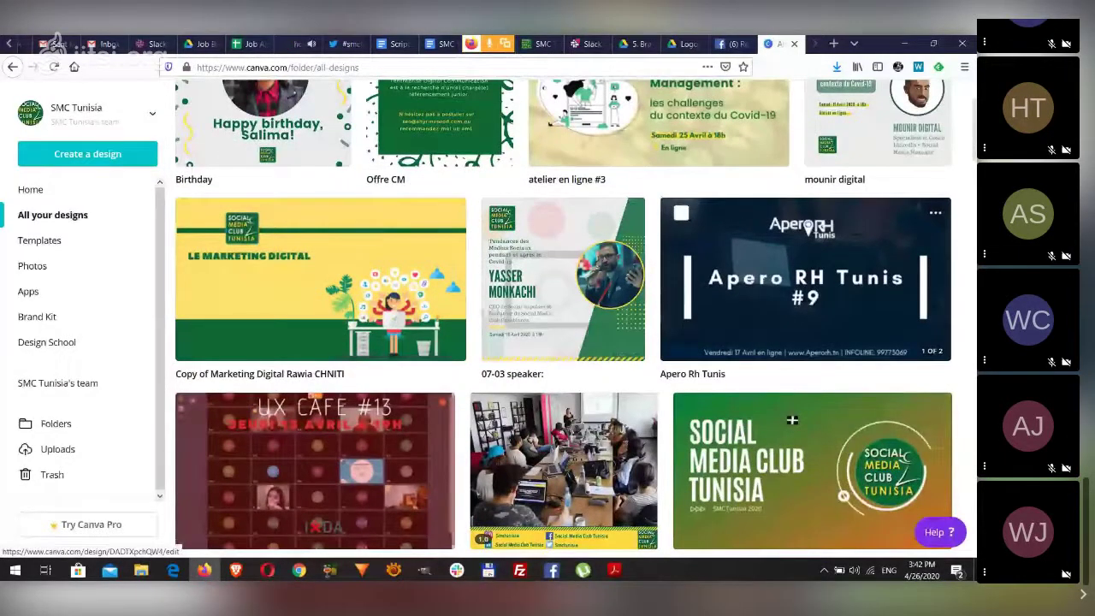
pyautogui.click(792, 419)
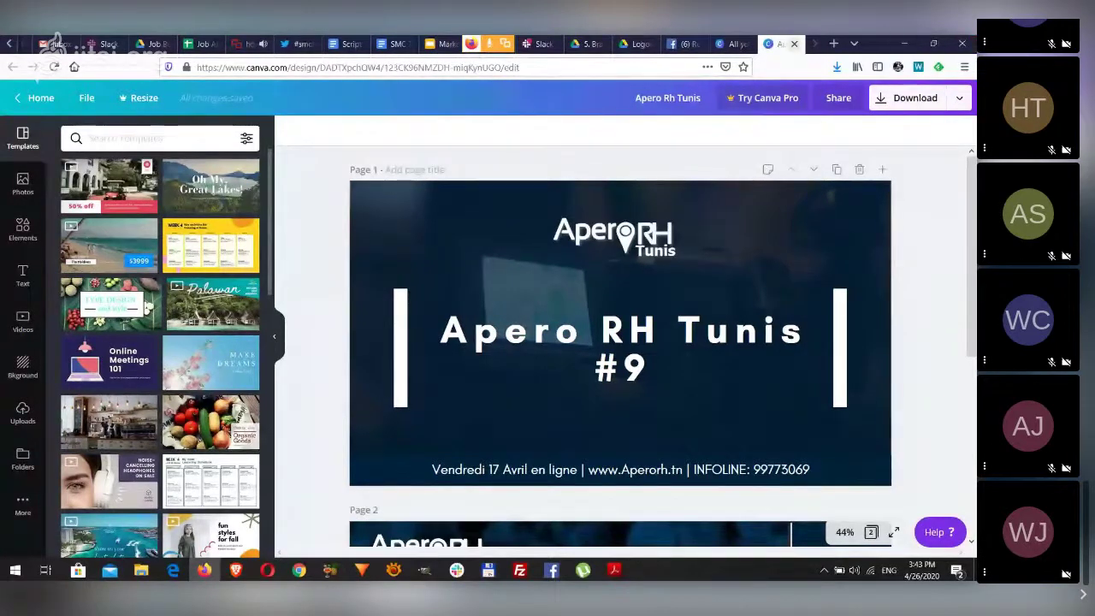
pyautogui.click(794, 44)
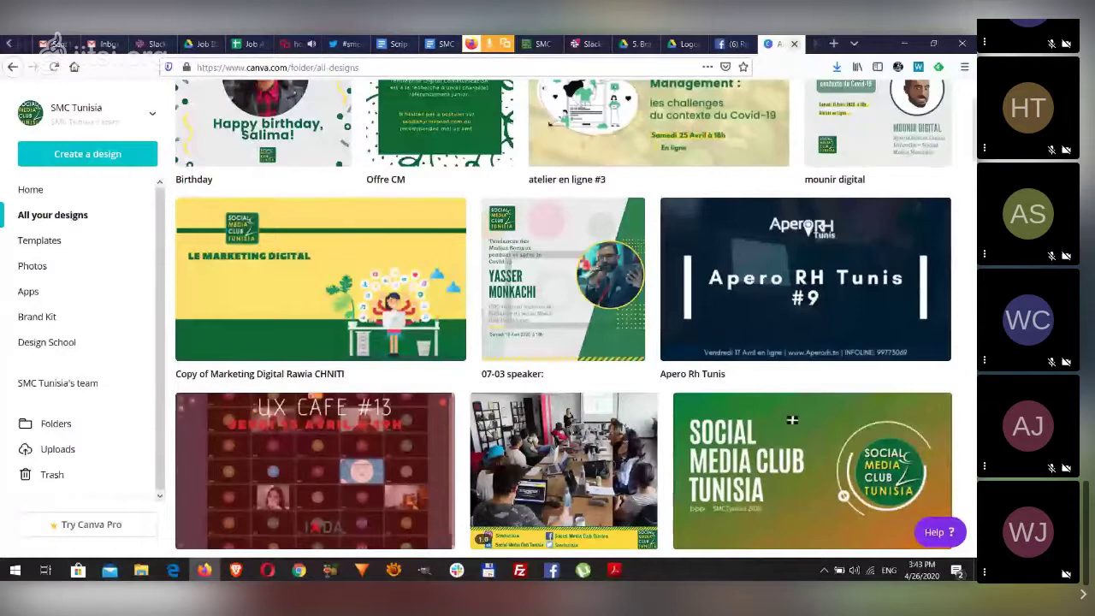
pyautogui.click(794, 44)
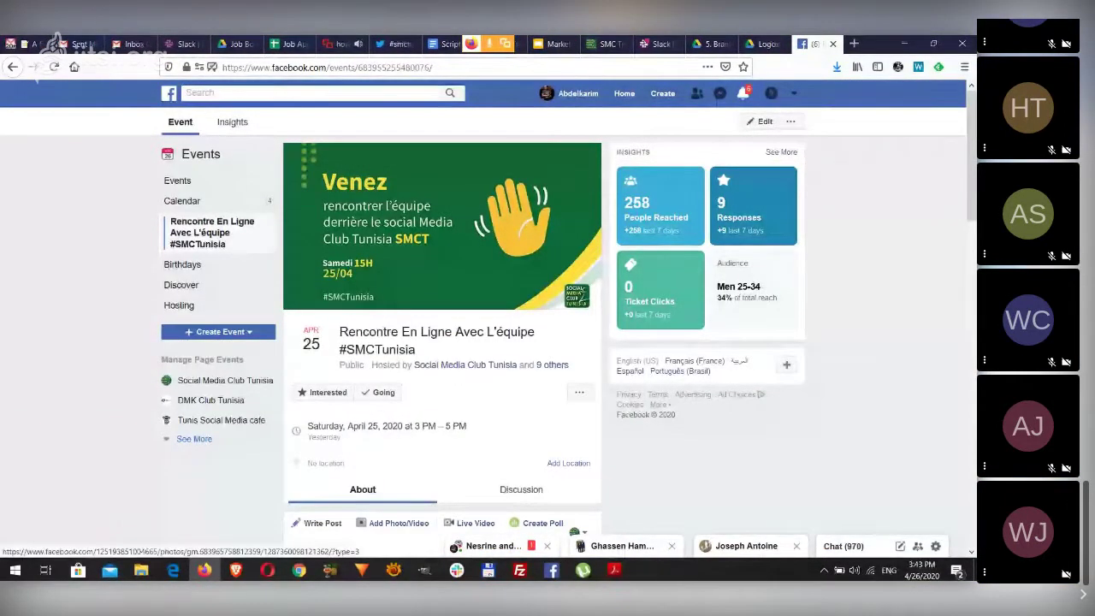
# Step: View the #SMCTunisia event cover photo full size, close it, and return to the Jitsi call
pyautogui.click(443, 221)
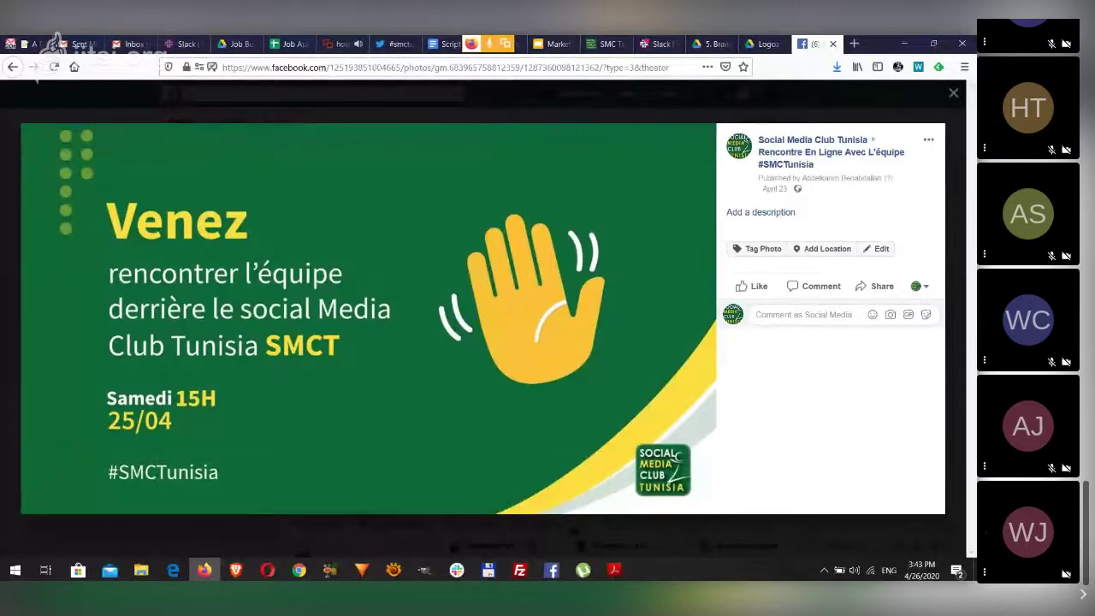
pyautogui.press('Escape')
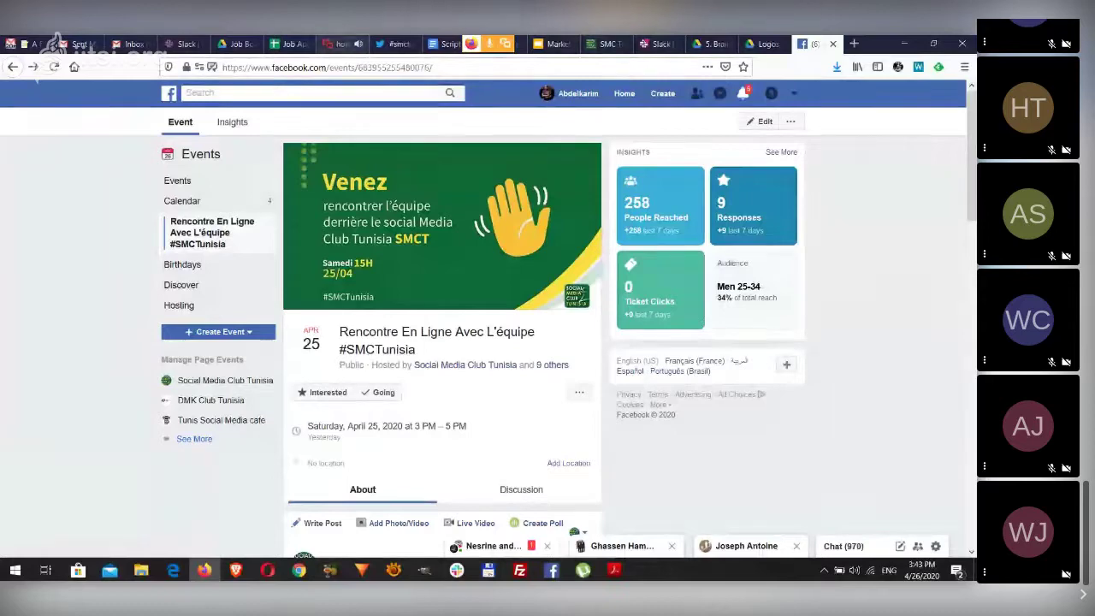
pyautogui.hotkey('ctrl', '7')
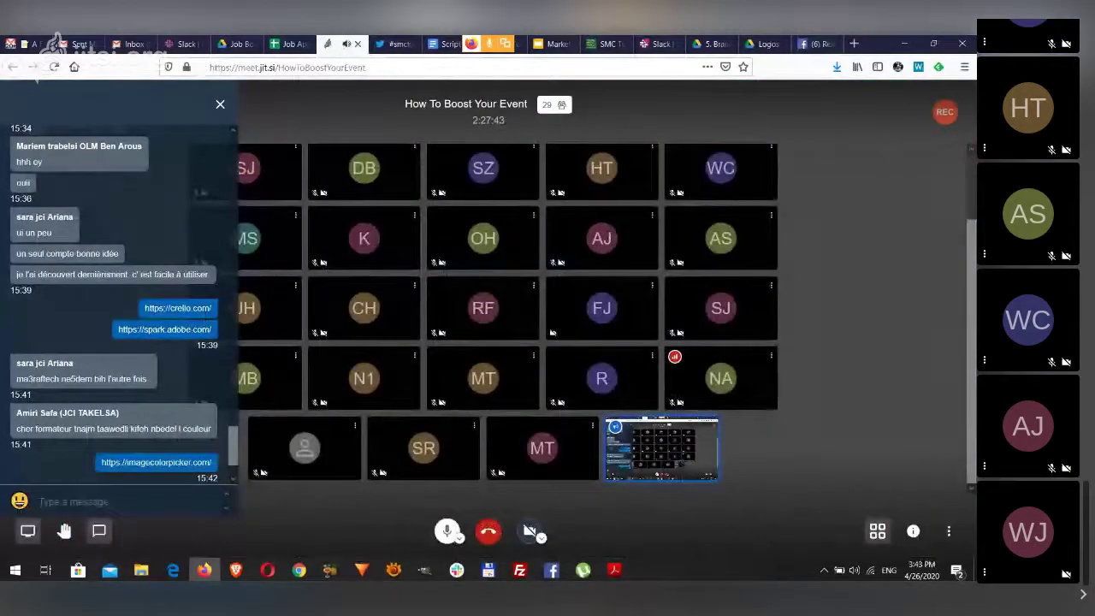
# Step: Close the Jitsi chat panel, glance at the PDF presentation, then switch to the Drive Brand Videos tab
pyautogui.press('c')
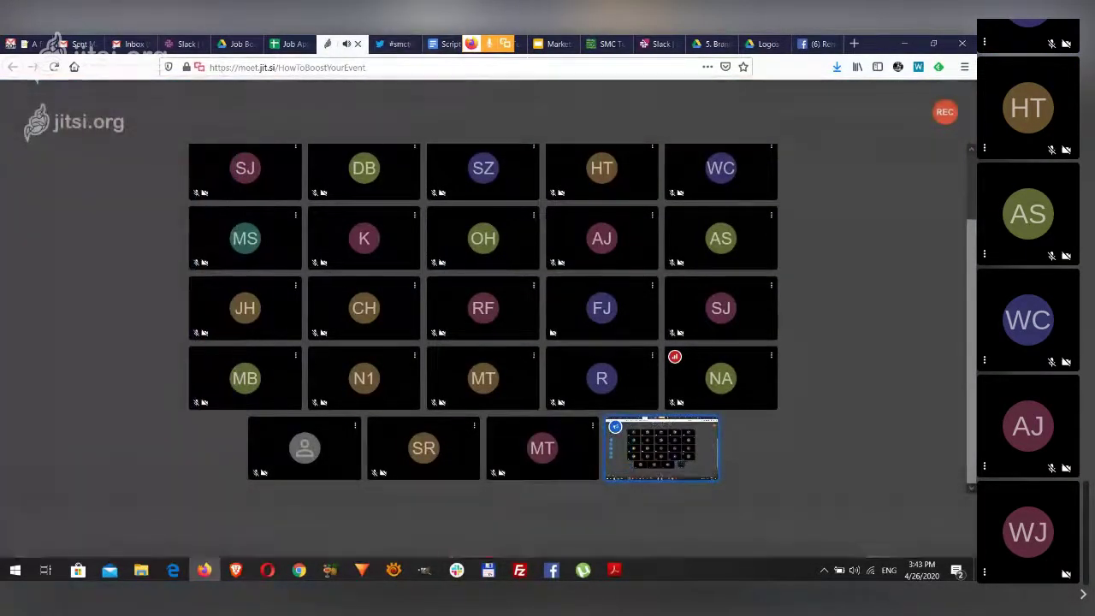
pyautogui.hotkey('alt', 'Tab')
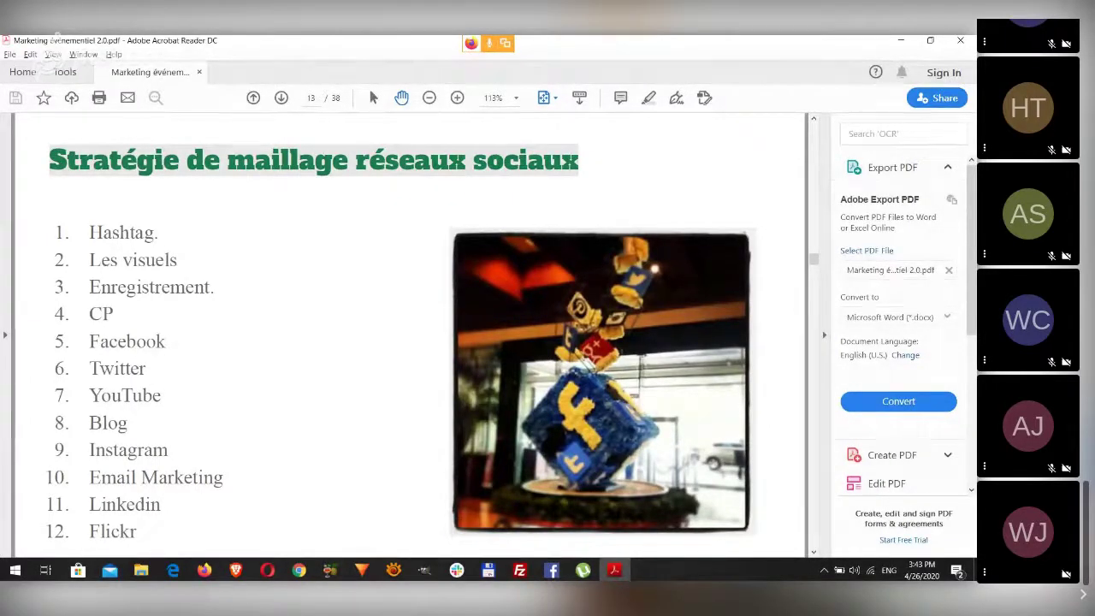
pyautogui.hotkey('alt', 'Tab')
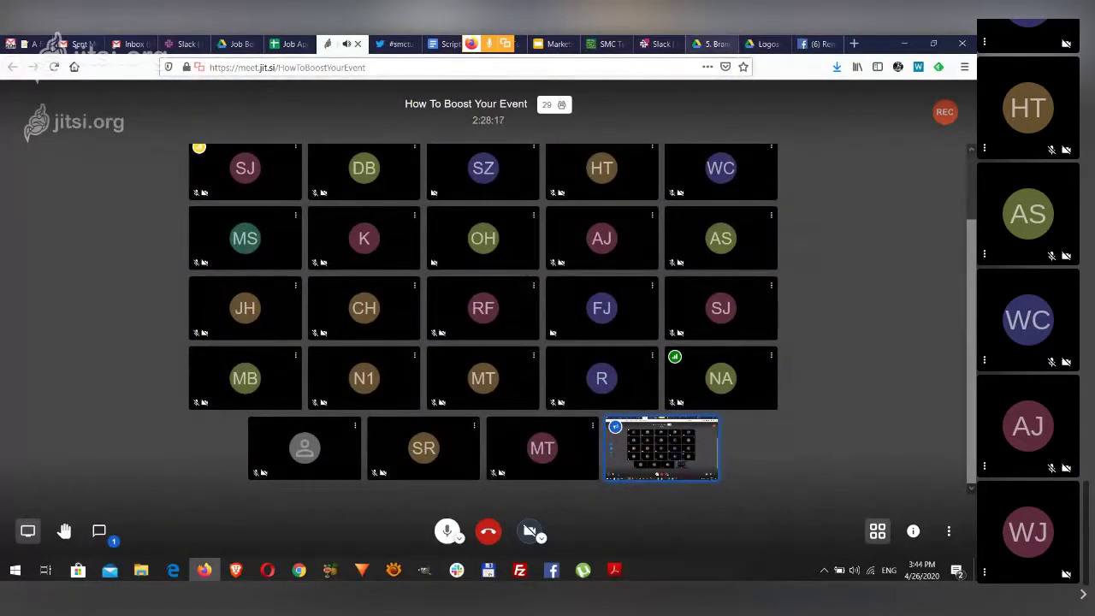
pyautogui.click(764, 44)
pyautogui.hotkey('ctrl', 'shift', 'Tab')
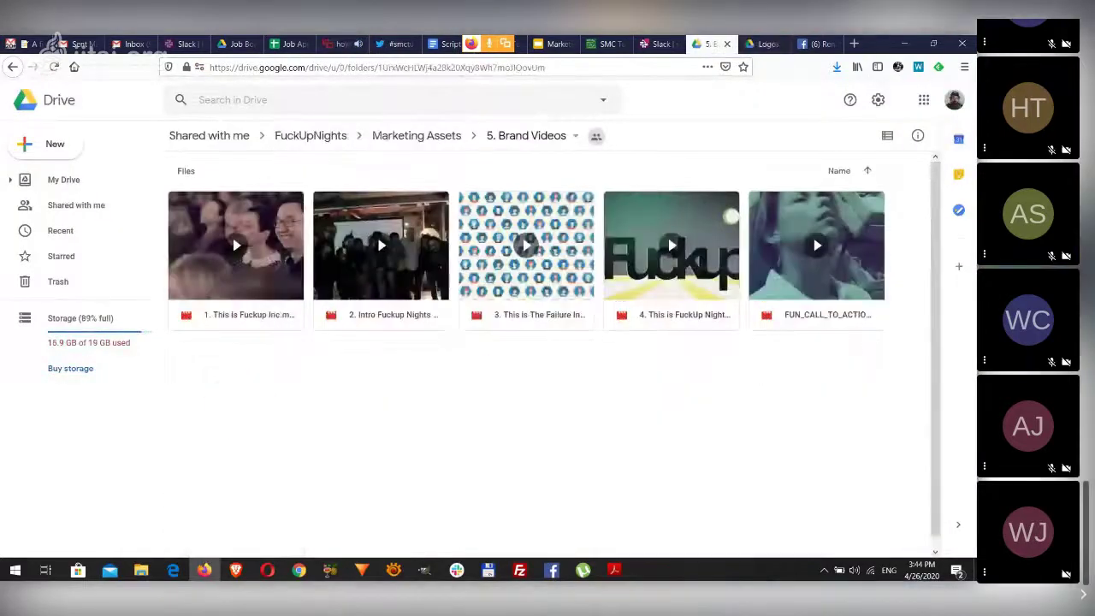
# Step: Return to the Logos folder tab and browse the list of signed-in Google accounts
pyautogui.hotkey('ctrl', 'Tab')
pyautogui.click(954, 100)
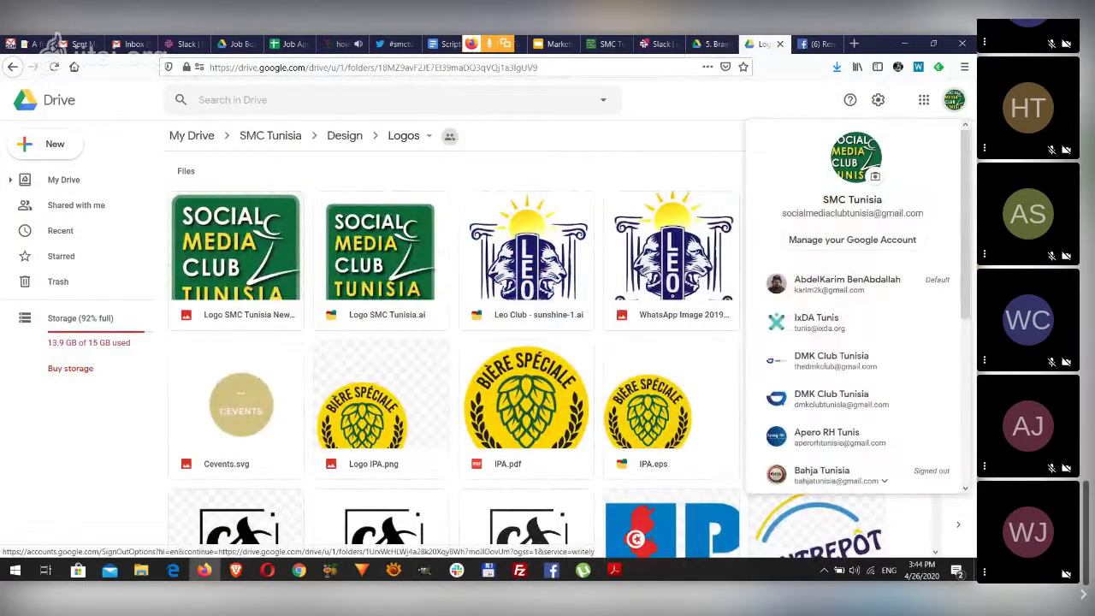
pyautogui.scroll(-5, 856, 299)
pyautogui.scroll(5, 855, 299)
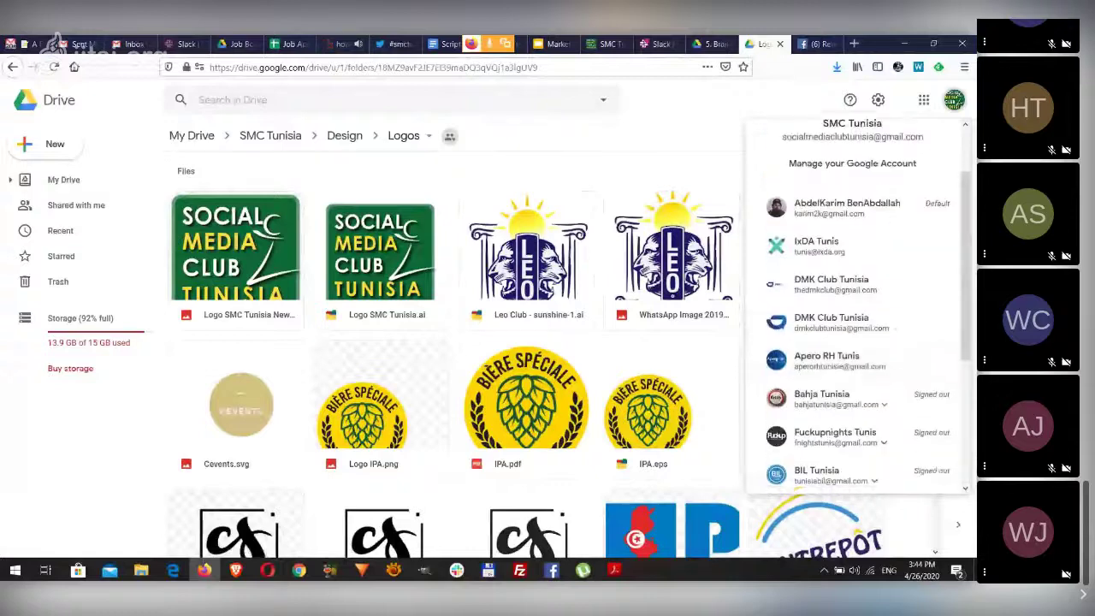
pyautogui.scroll(-5, 855, 300)
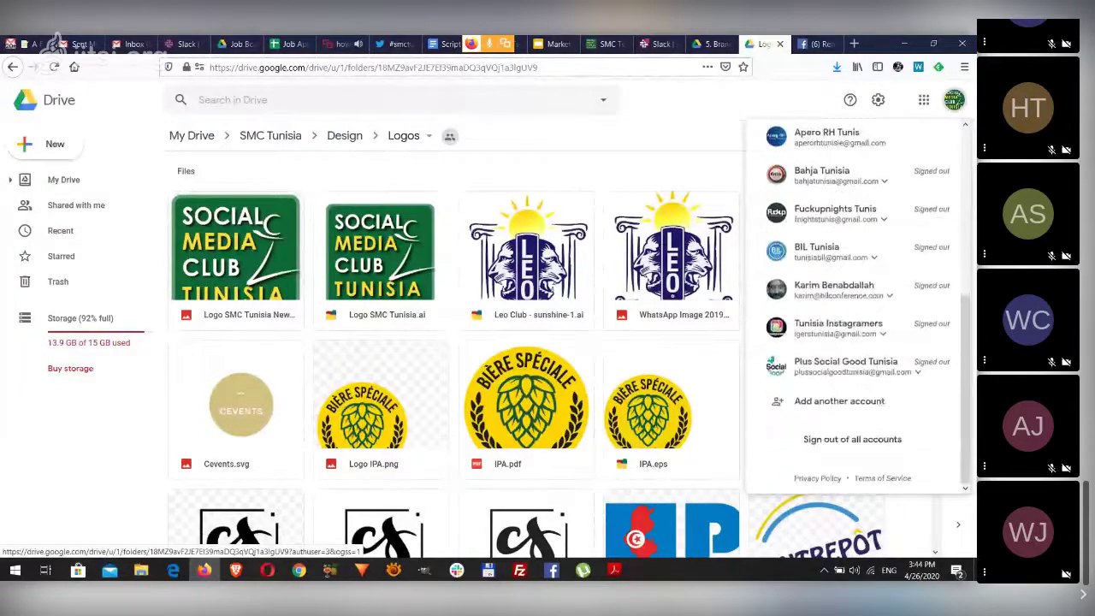
pyautogui.scroll(5, 855, 299)
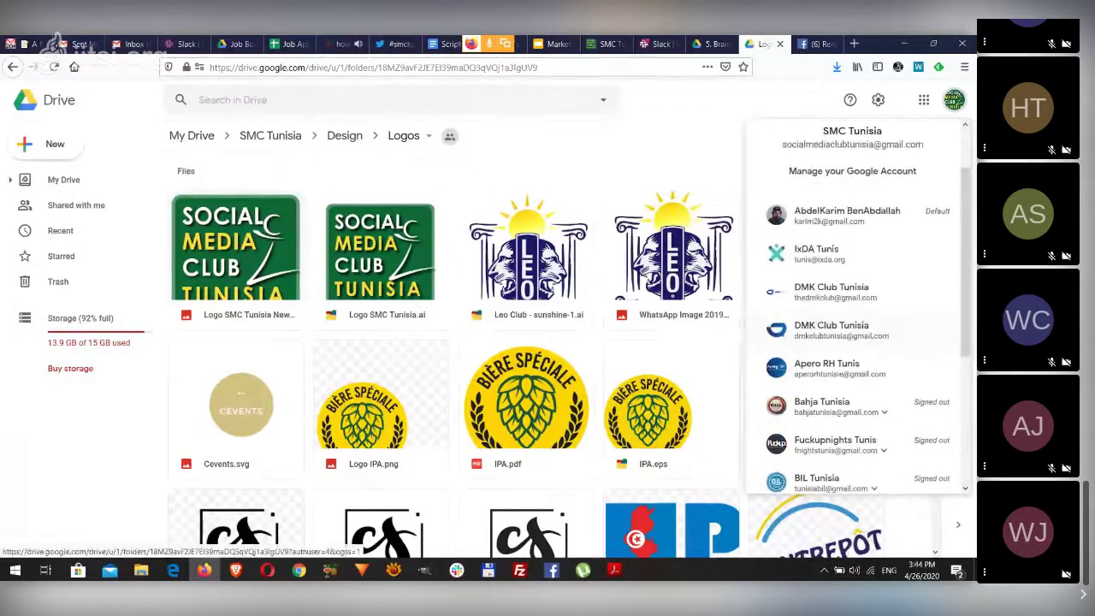
pyautogui.scroll(-1, 855, 299)
pyautogui.scroll(2, 856, 299)
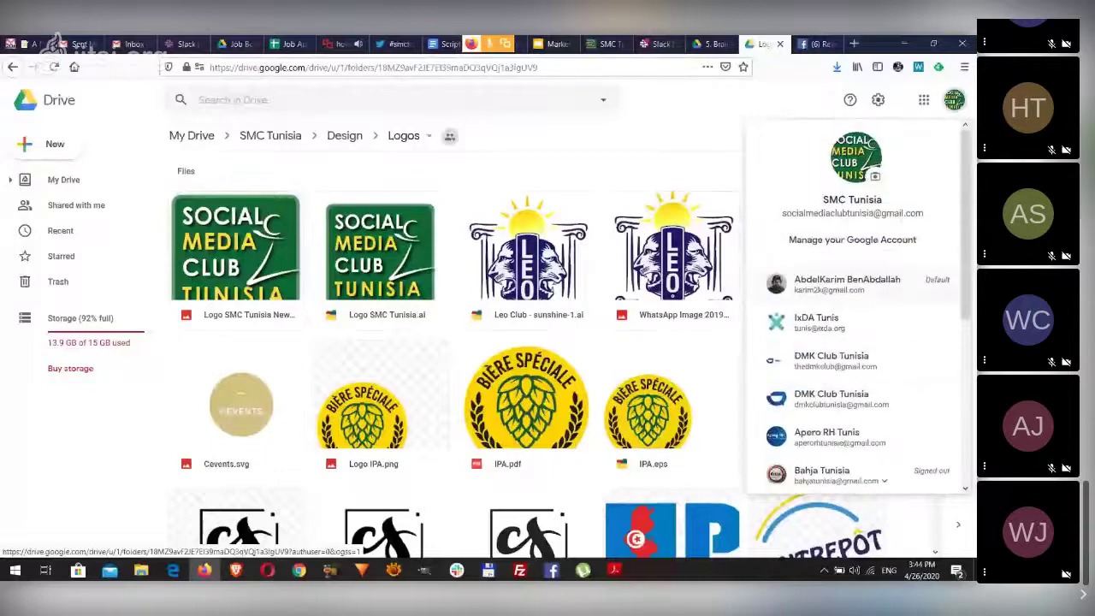
pyautogui.scroll(-4, 855, 299)
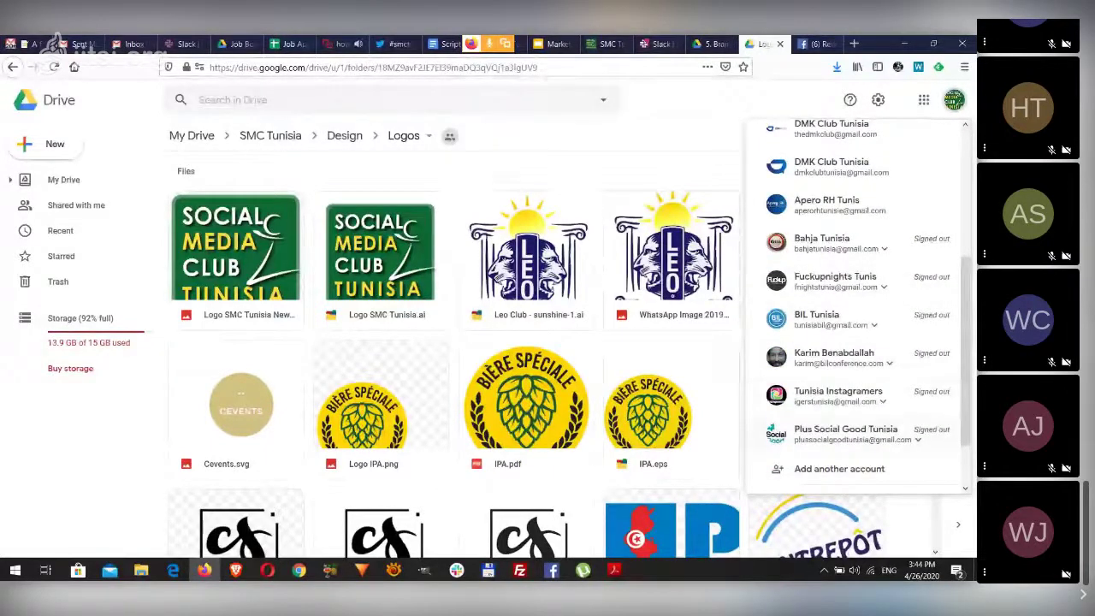
pyautogui.scroll(5, 855, 299)
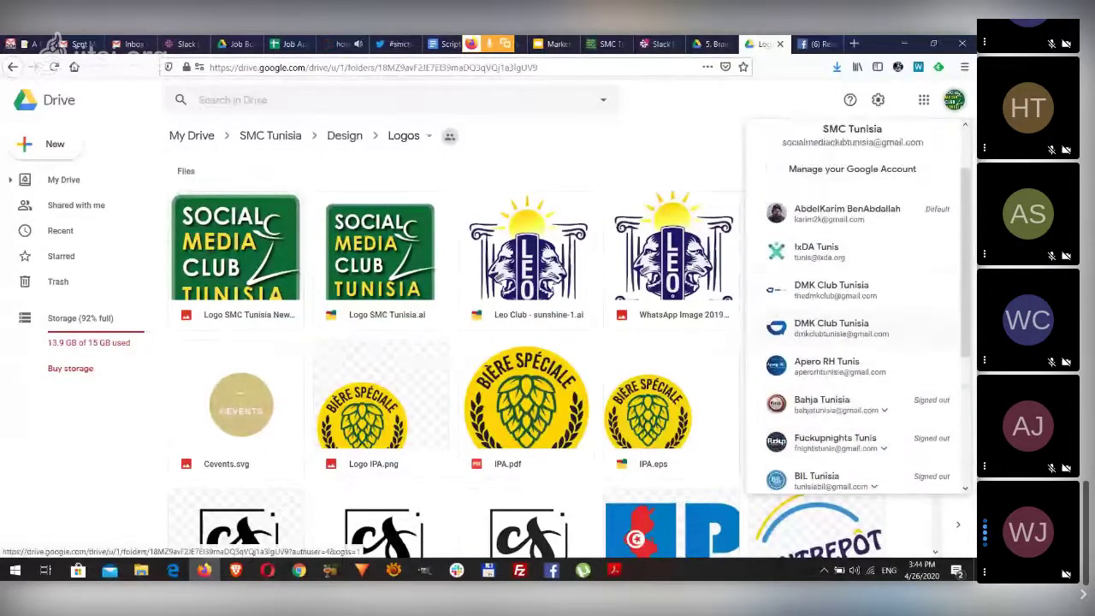
pyautogui.scroll(-2, 855, 299)
pyautogui.scroll(3, 856, 299)
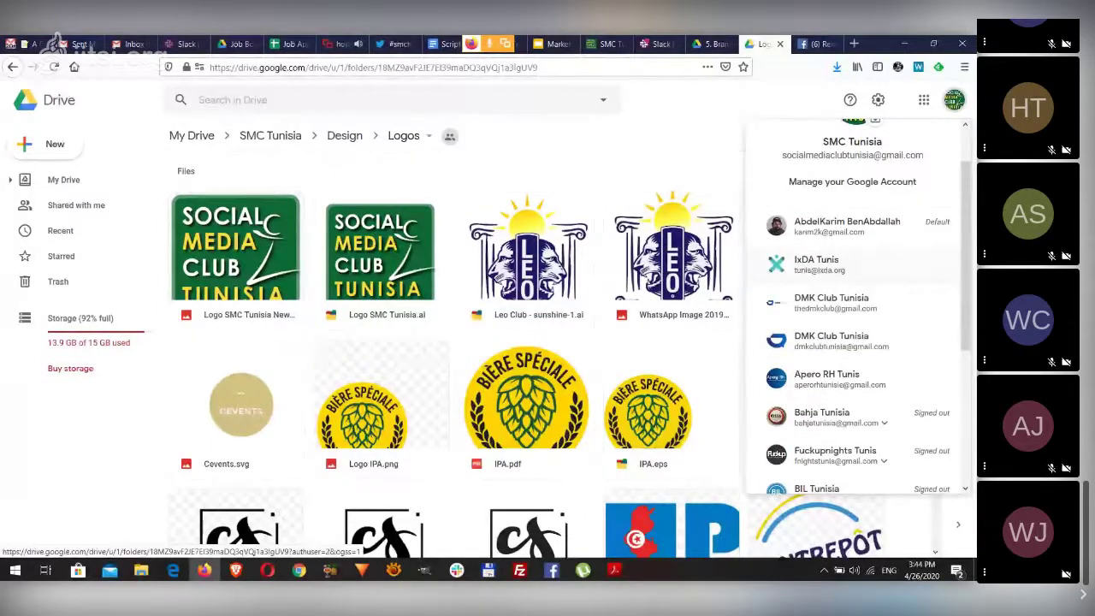
pyautogui.scroll(-3, 856, 299)
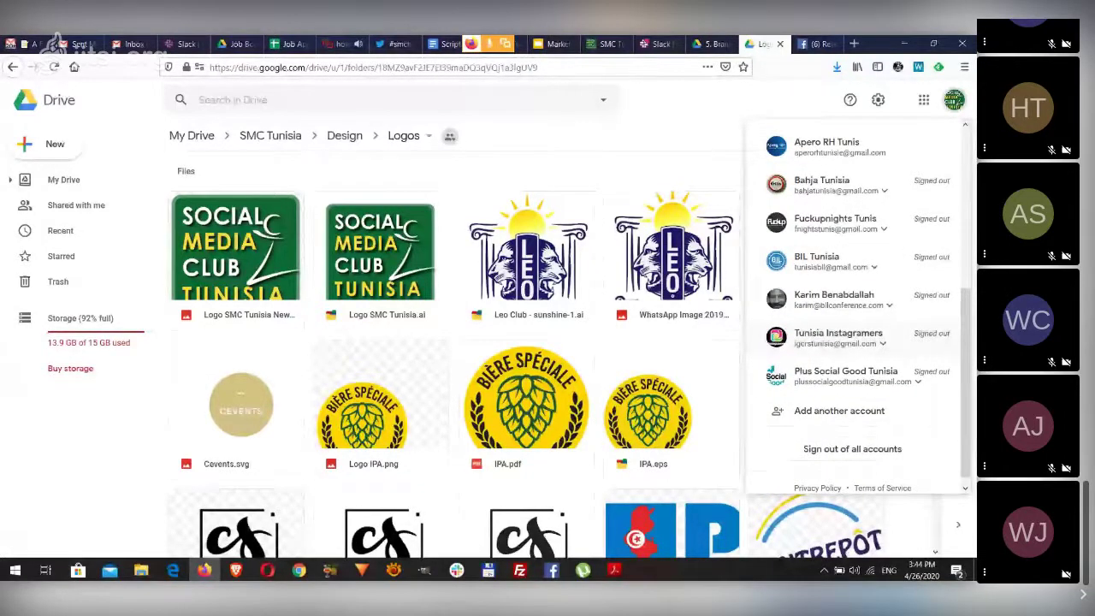
pyautogui.scroll(5, 855, 308)
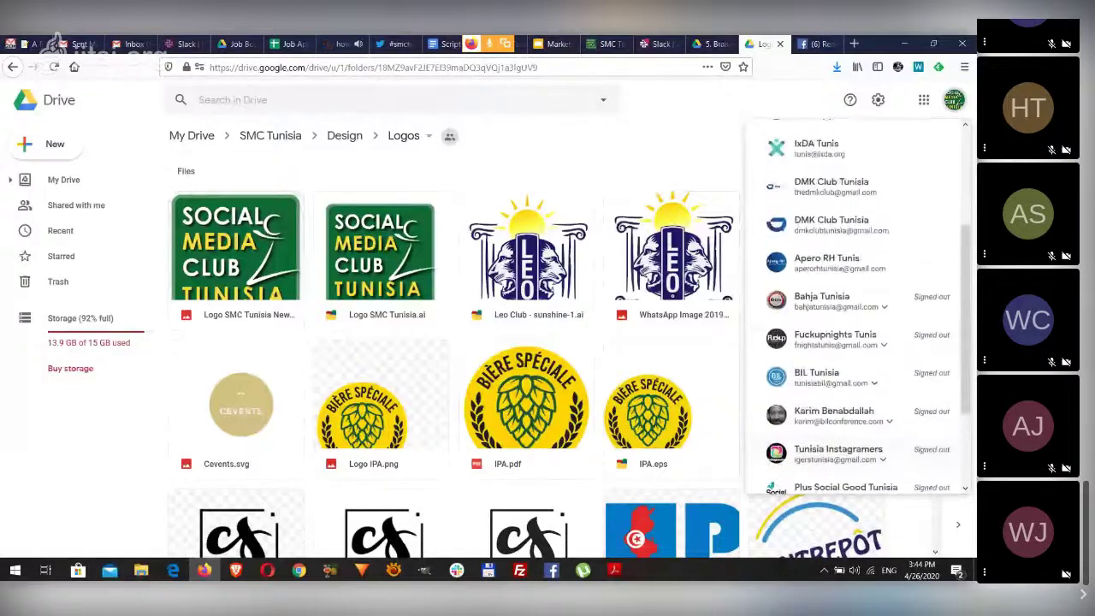
pyautogui.scroll(3, 855, 308)
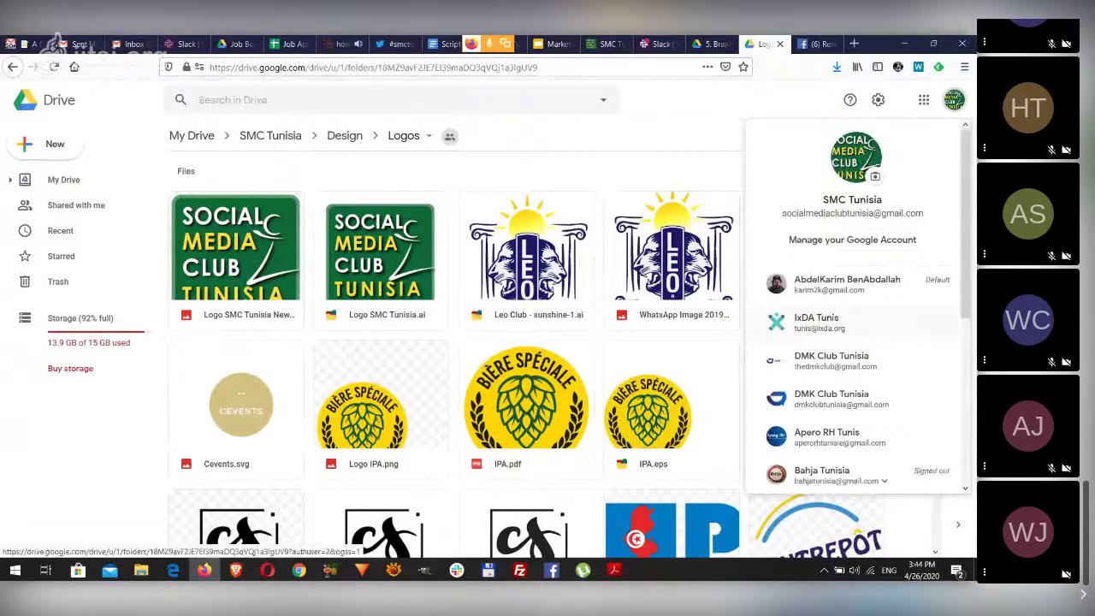
pyautogui.scroll(-6, 855, 307)
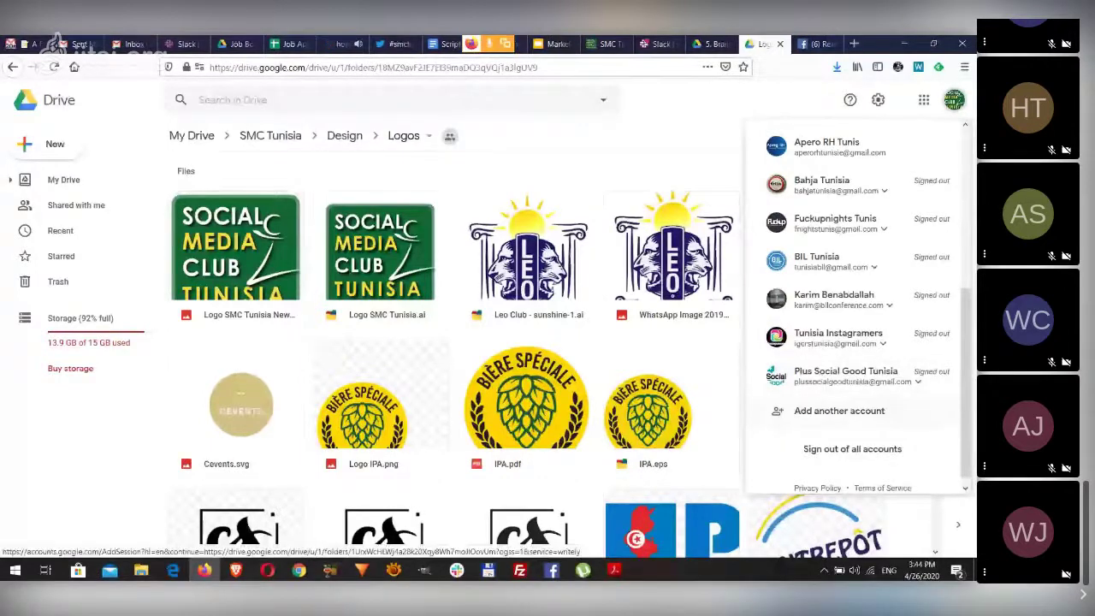
pyautogui.scroll(5, 855, 343)
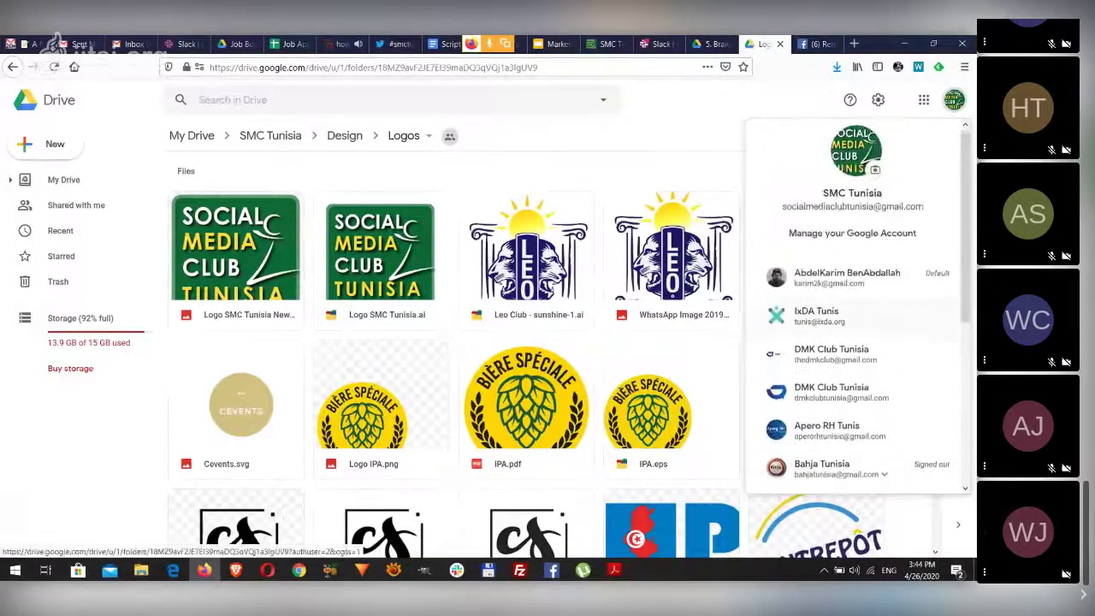
pyautogui.scroll(-2, 855, 342)
pyautogui.scroll(-3, 855, 308)
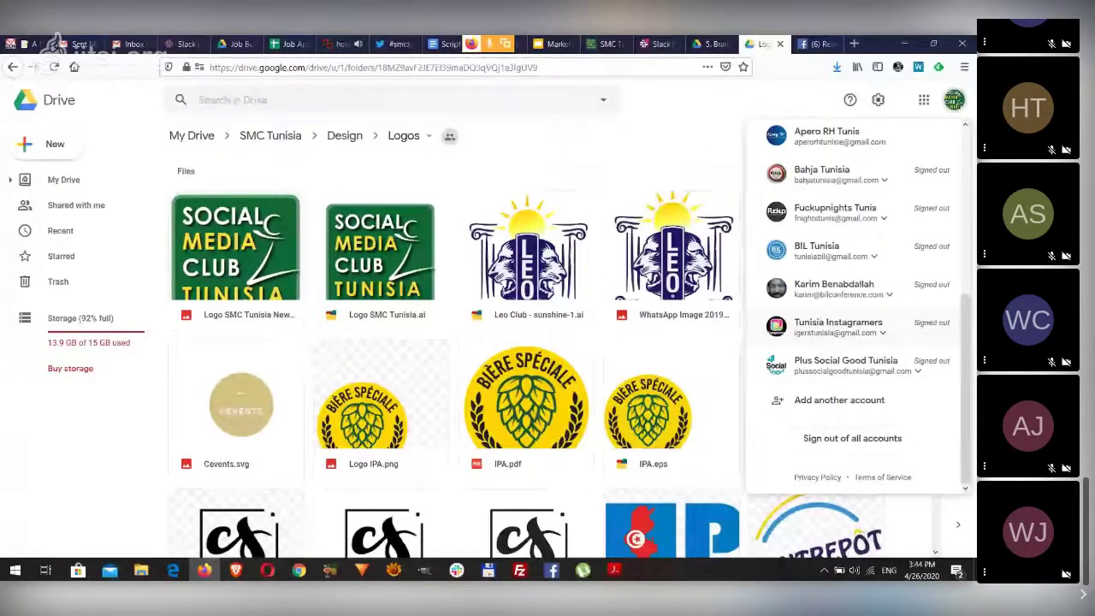
pyautogui.scroll(3, 856, 388)
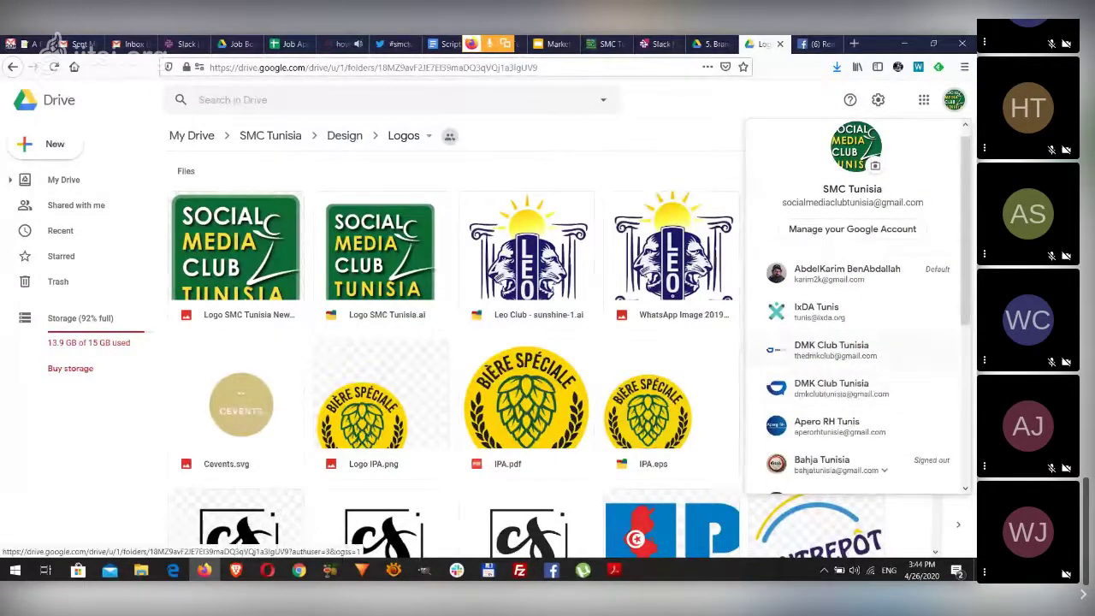
pyautogui.scroll(-4, 855, 308)
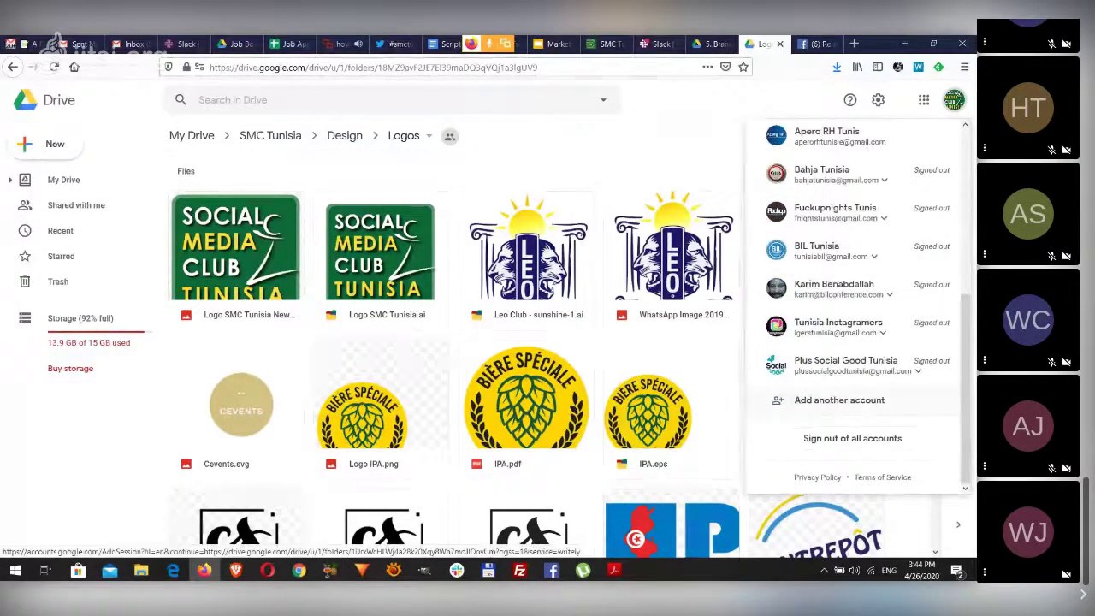
# Step: Sign in to Drive with the club's Google account from the Choose an account page
pyautogui.click(917, 372)
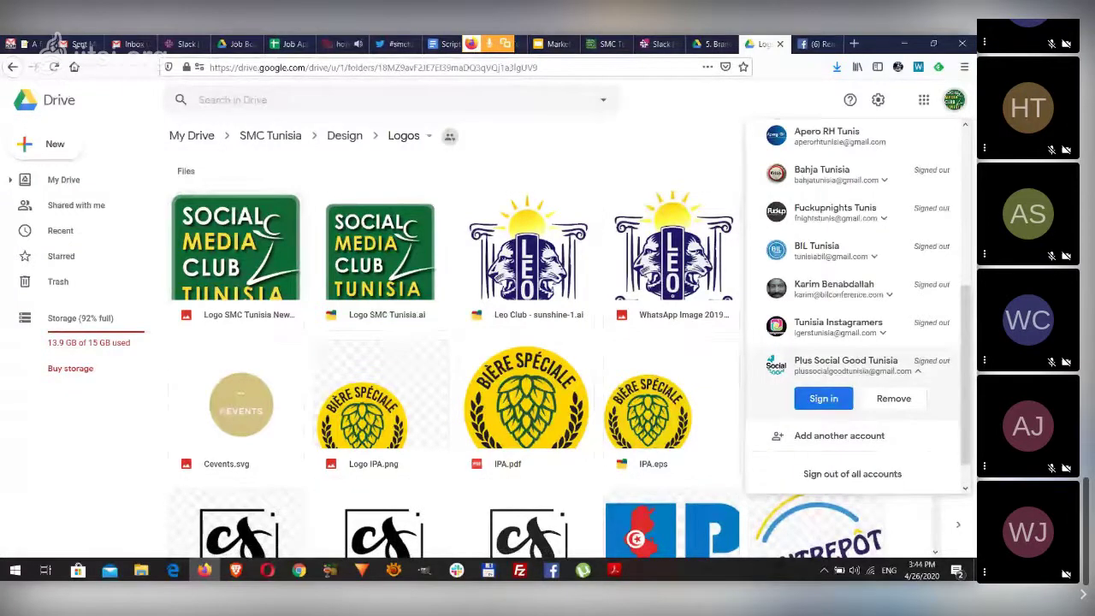
pyautogui.click(823, 399)
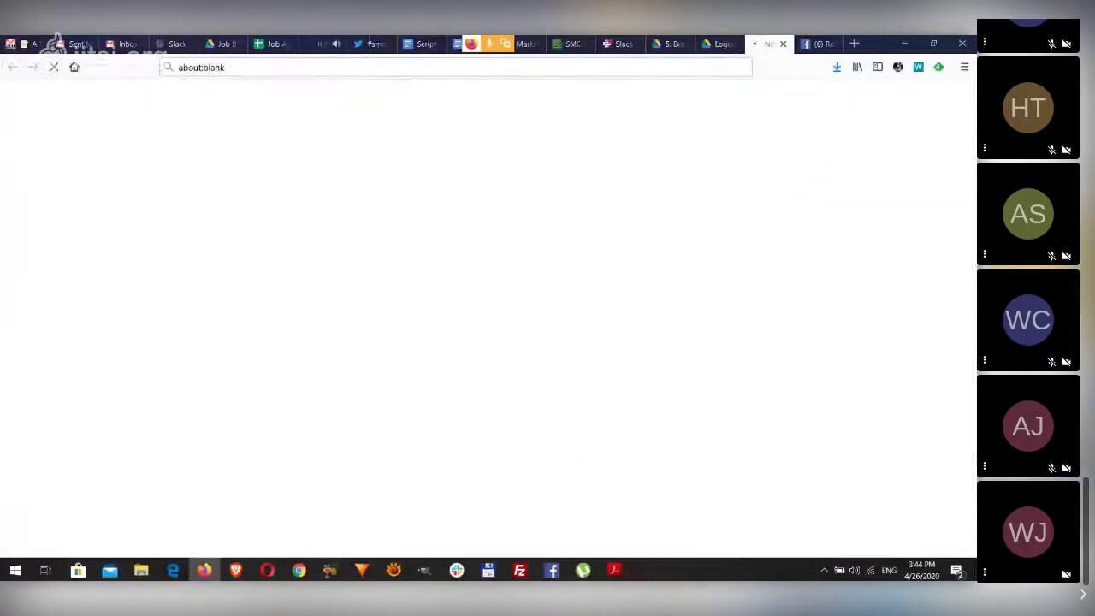
pyautogui.scroll(-3, 483, 342)
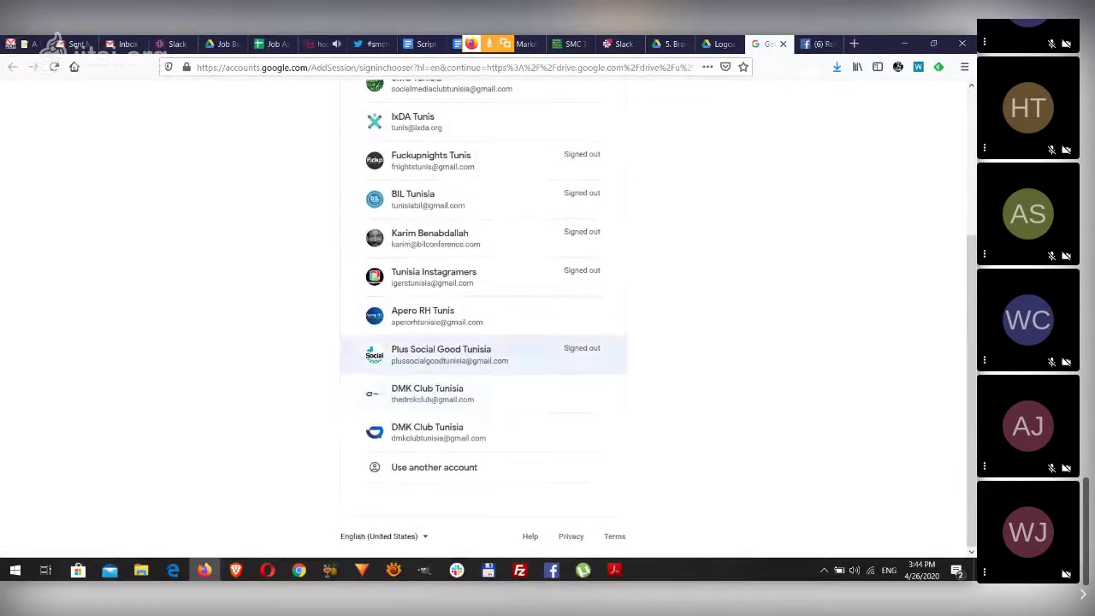
pyautogui.click(484, 393)
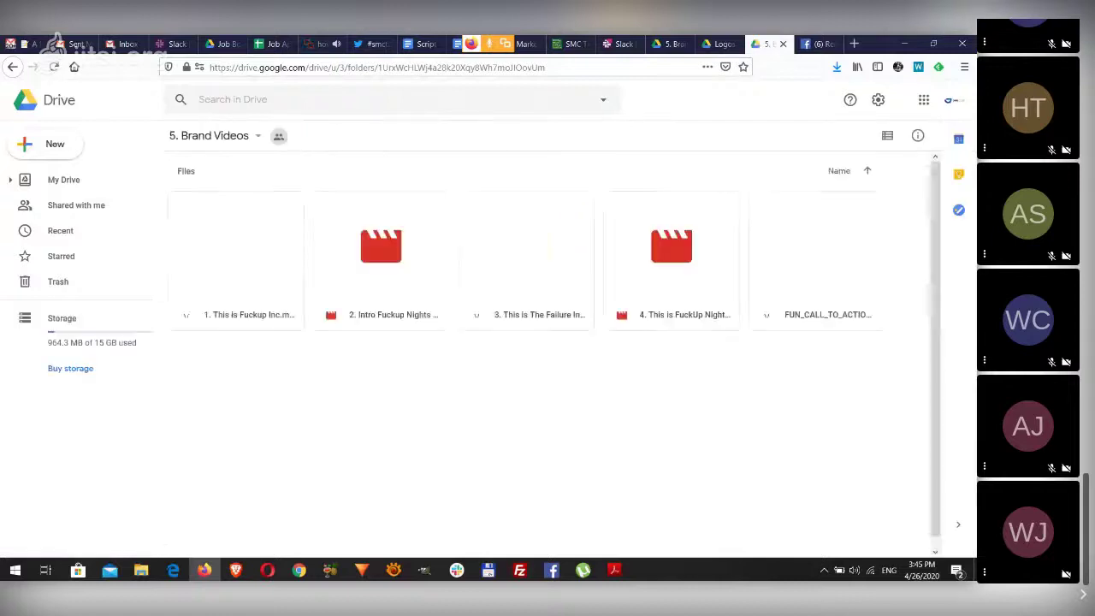
# Step: Create a new folder named Test at the top level of My Drive
pyautogui.click(63, 180)
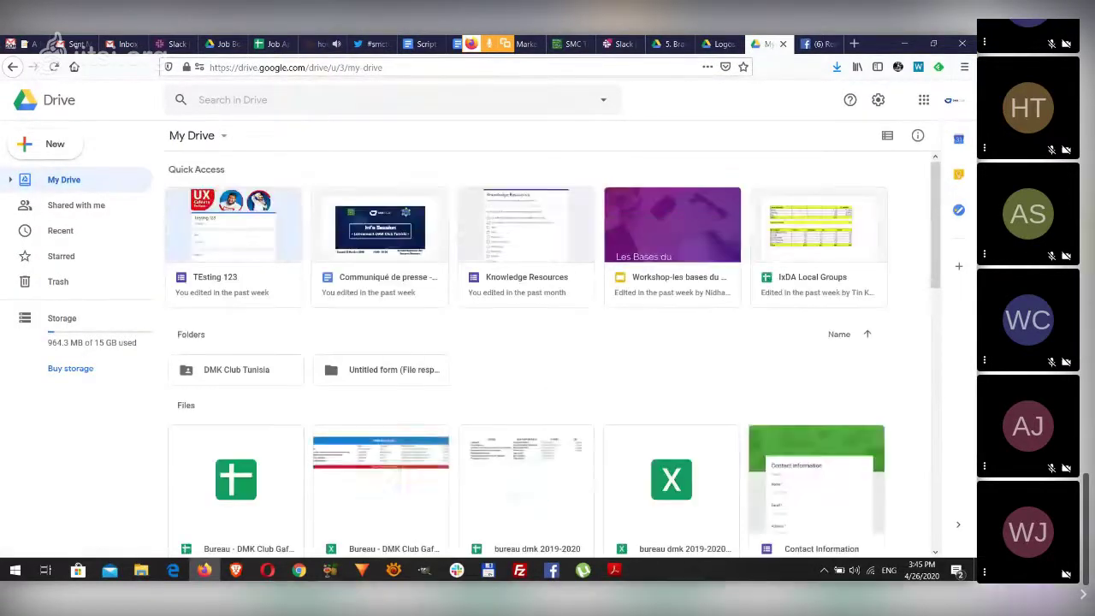
pyautogui.rightClick(561, 370)
pyautogui.click(621, 387)
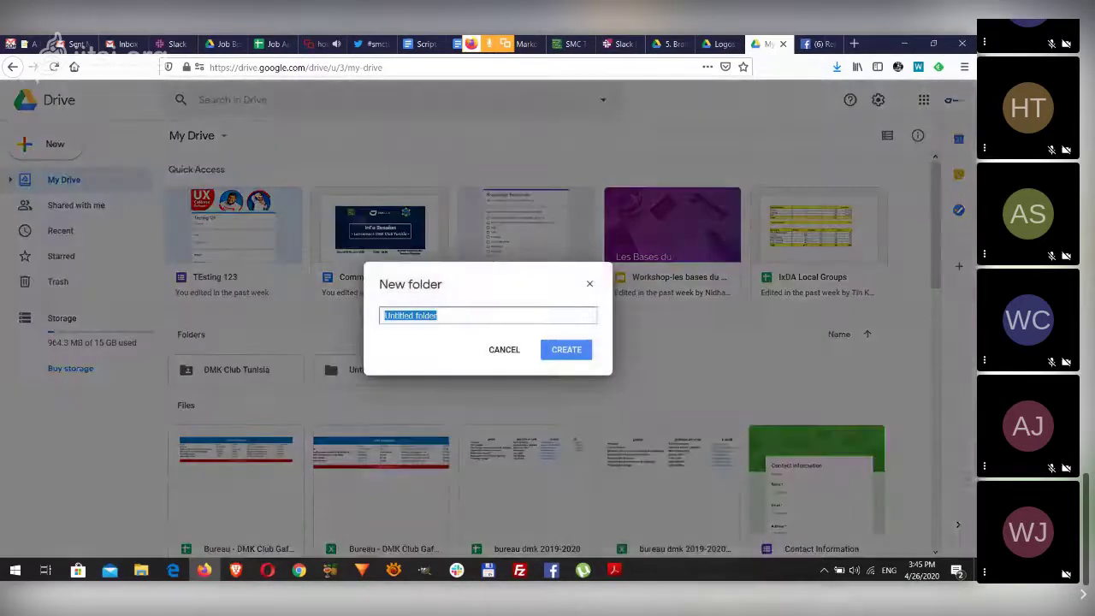
pyautogui.write('Test')
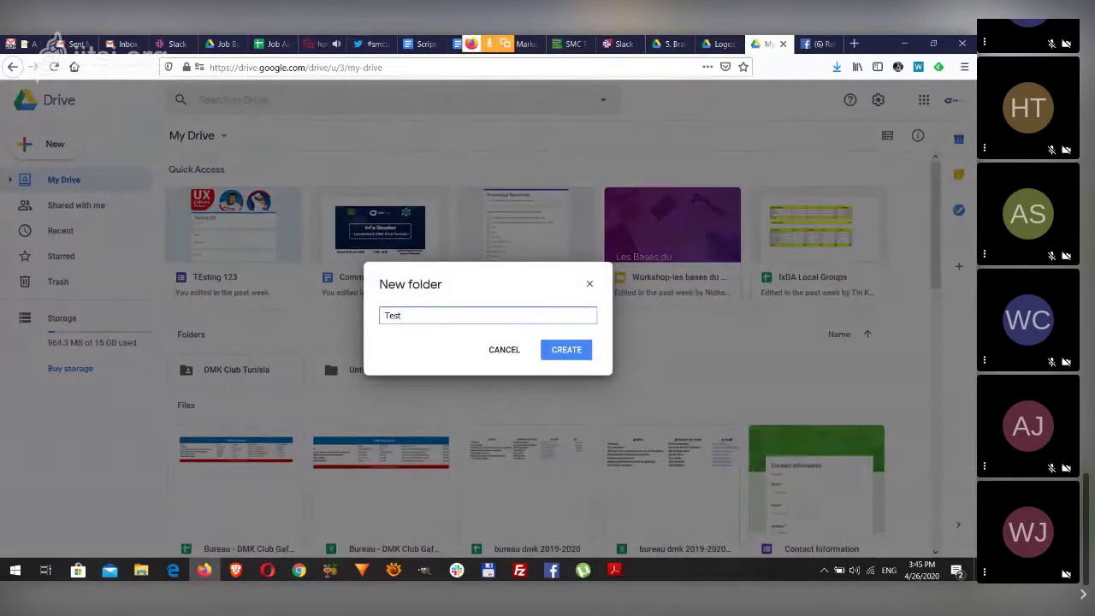
pyautogui.press('Return')
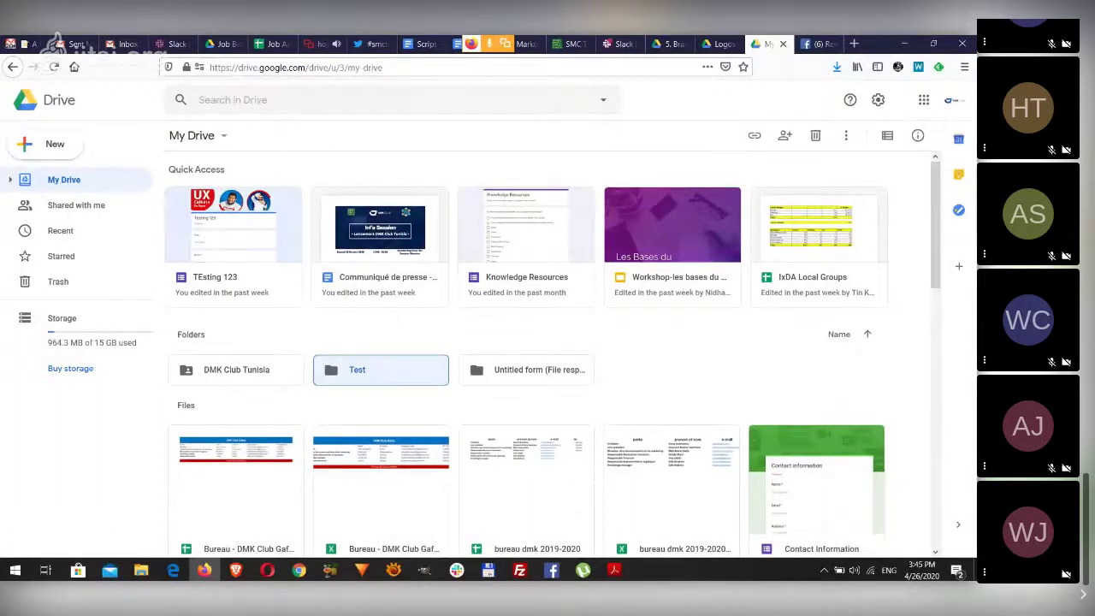
# Step: Look through the DMK Club Tunisia folders, then go back to My Drive and open Test
pyautogui.doubleClick(236, 370)
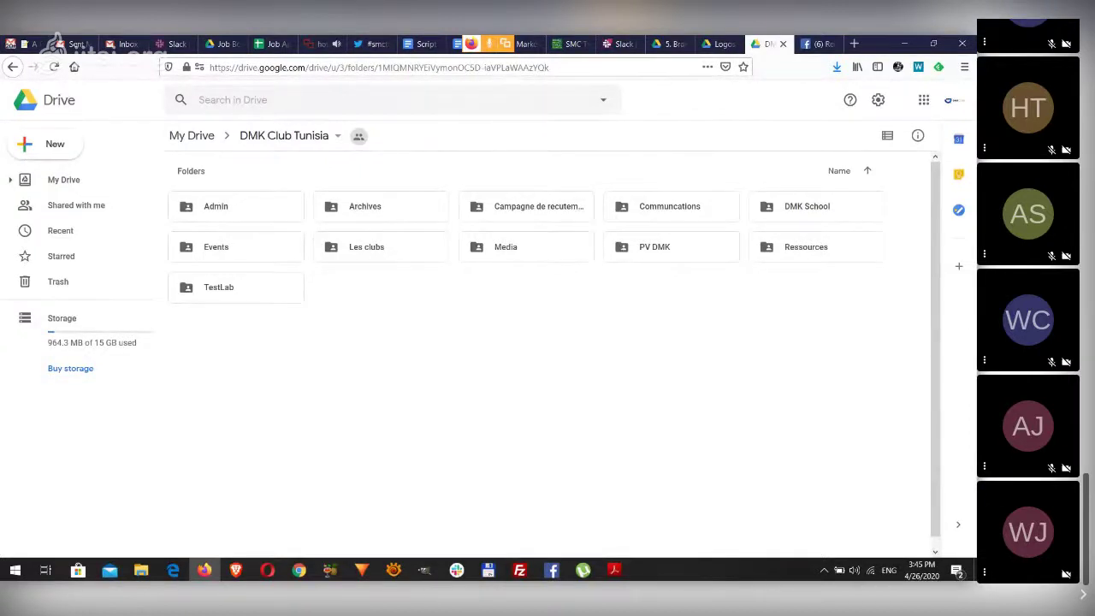
pyautogui.doubleClick(526, 206)
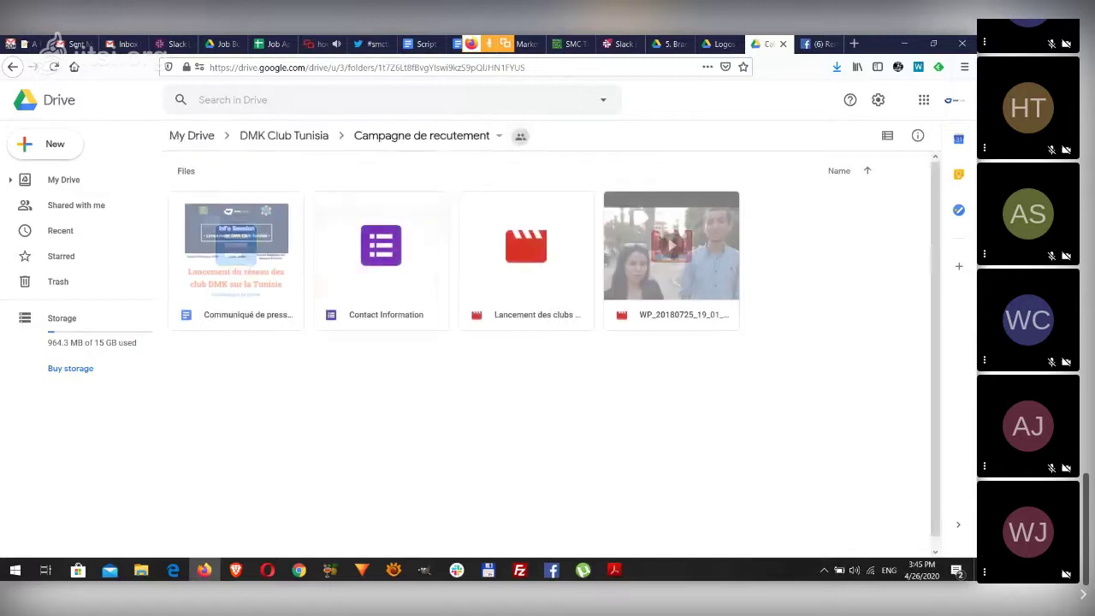
pyautogui.hotkey('alt', 'Left')
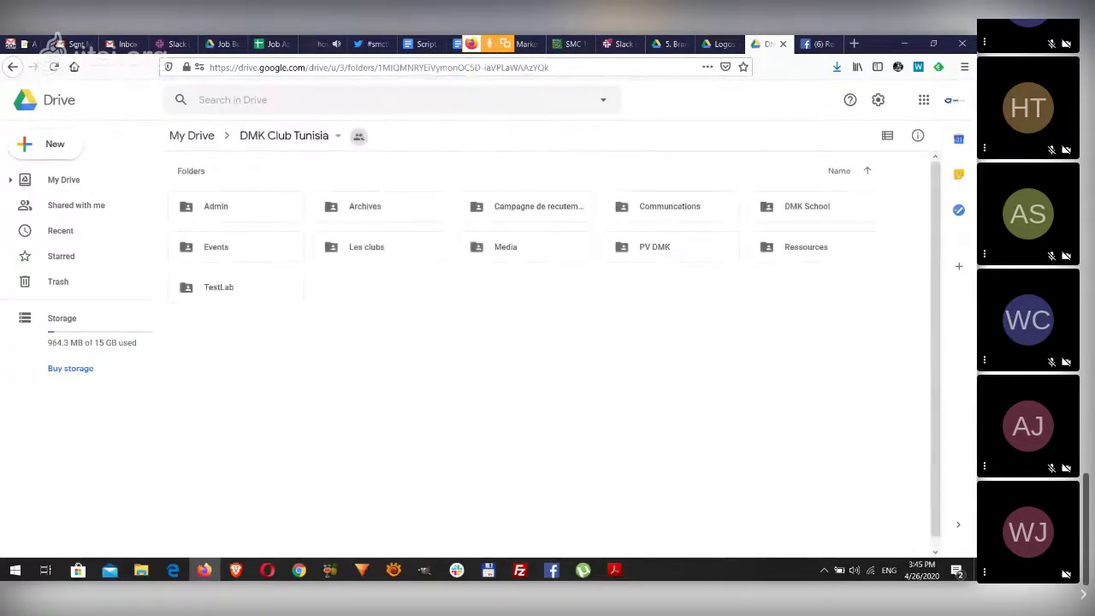
pyautogui.hotkey('alt', 'Left')
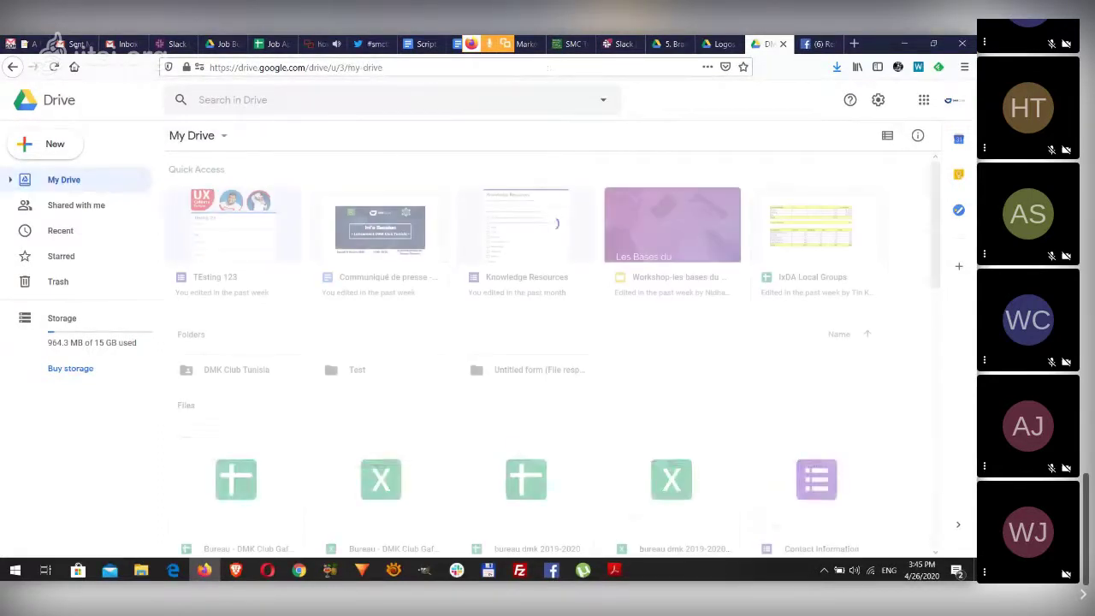
pyautogui.click(385, 369)
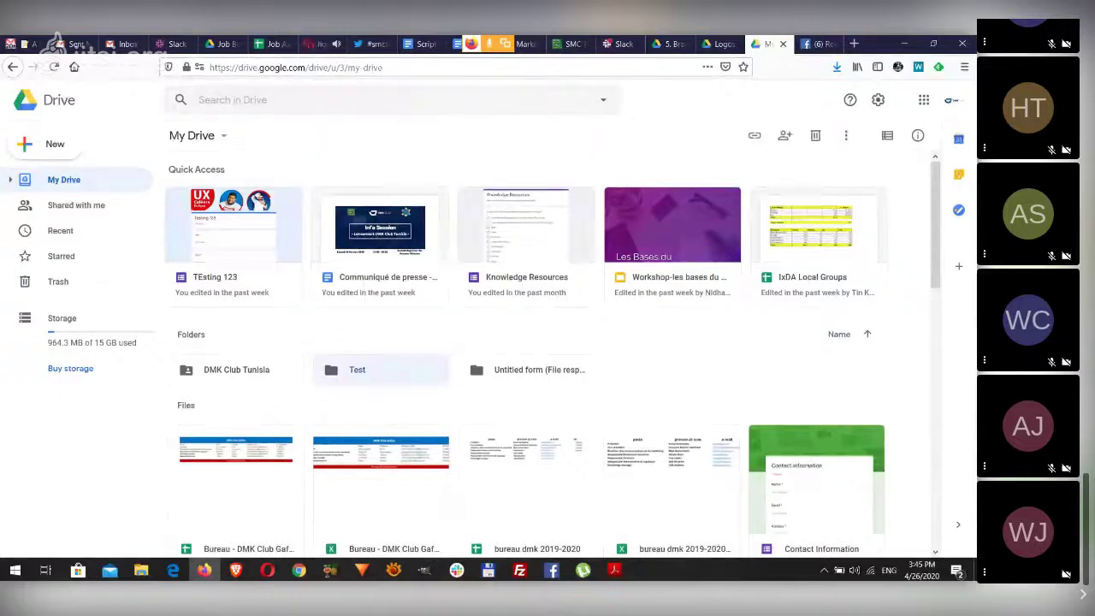
pyautogui.press('Return')
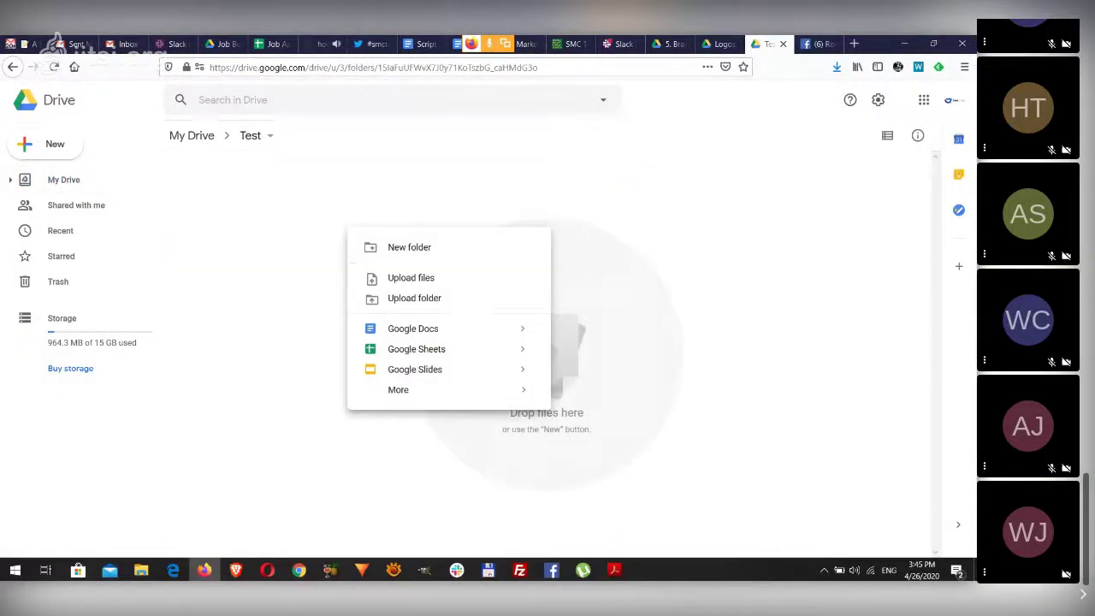
# Step: Create a blank Google Form inside Test via New > More > Google Forms
pyautogui.press('Escape')
pyautogui.press('c')
pyautogui.press('Down')
pyautogui.press('Down')
pyautogui.press('Down')
pyautogui.press('Down')
pyautogui.press('Down')
pyautogui.press('Down')
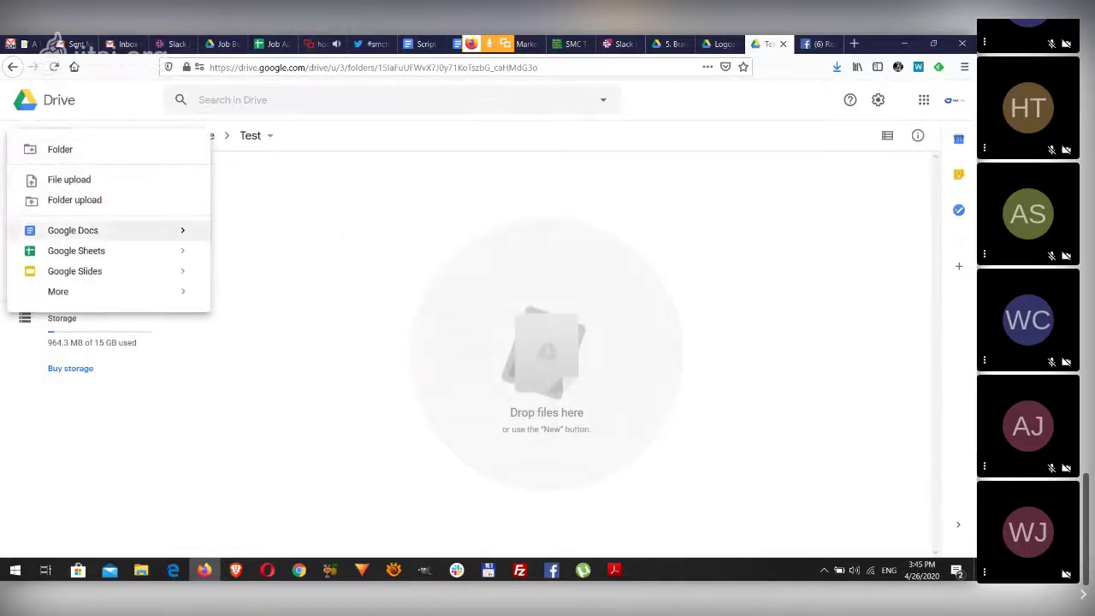
pyautogui.press('Right')
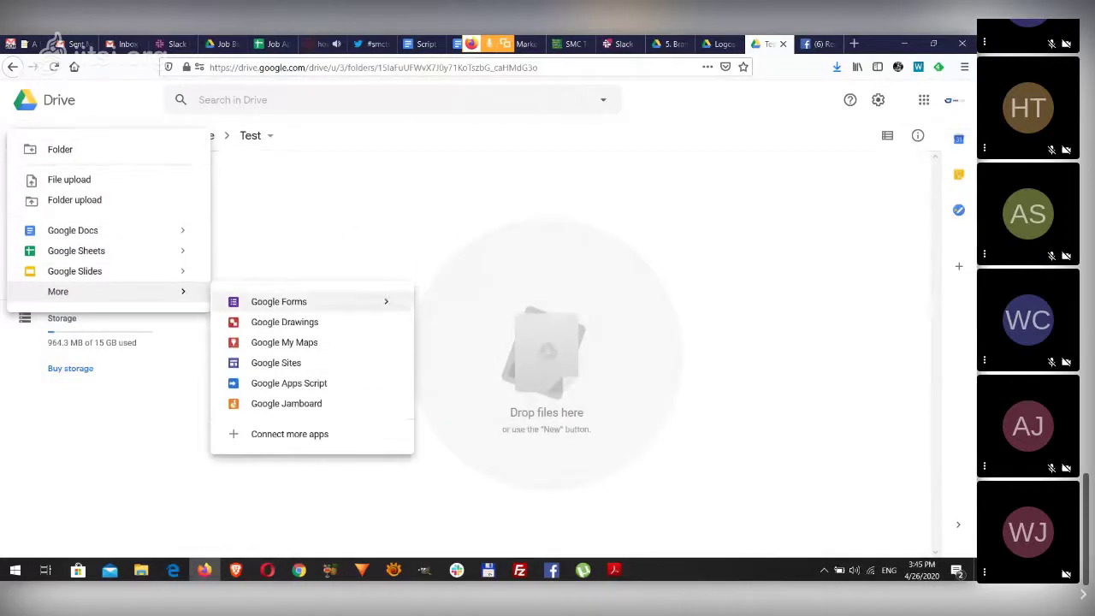
pyautogui.press('Right')
pyautogui.press('Down')
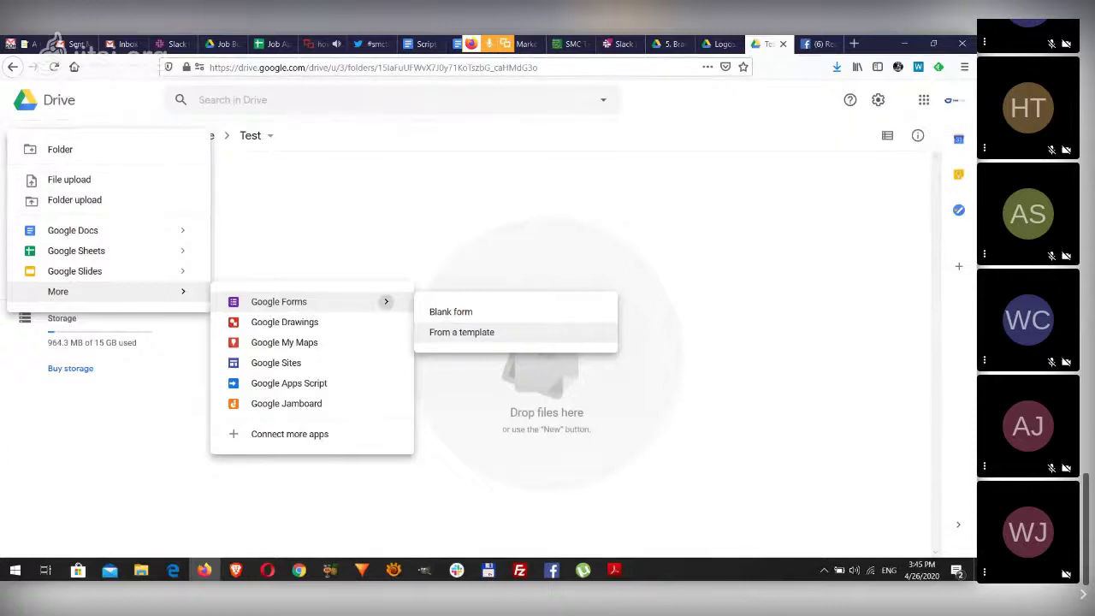
pyautogui.press('Up')
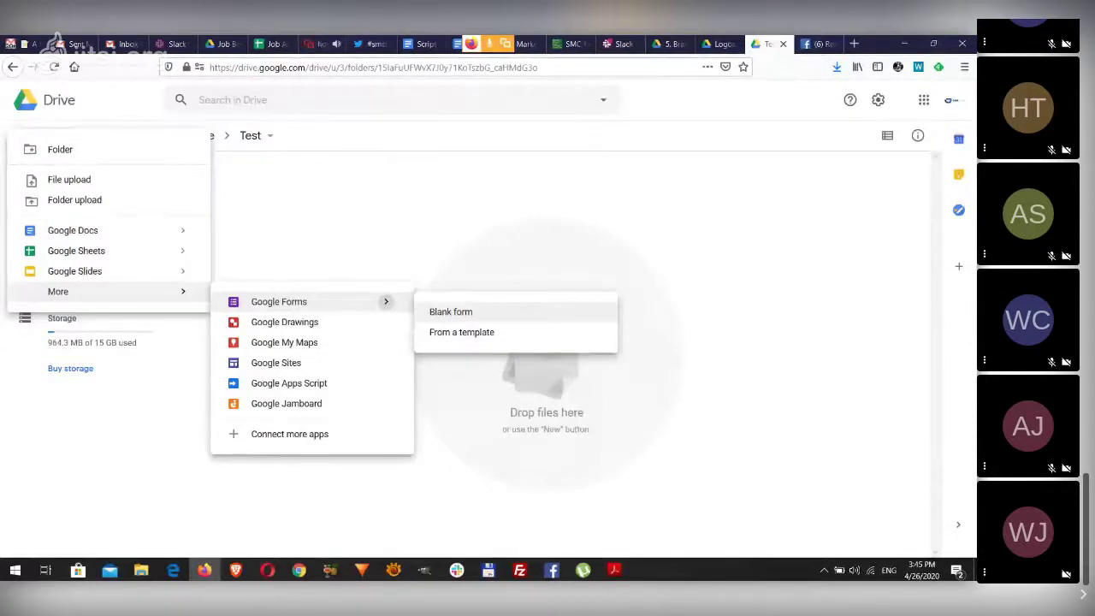
pyautogui.press('Return')
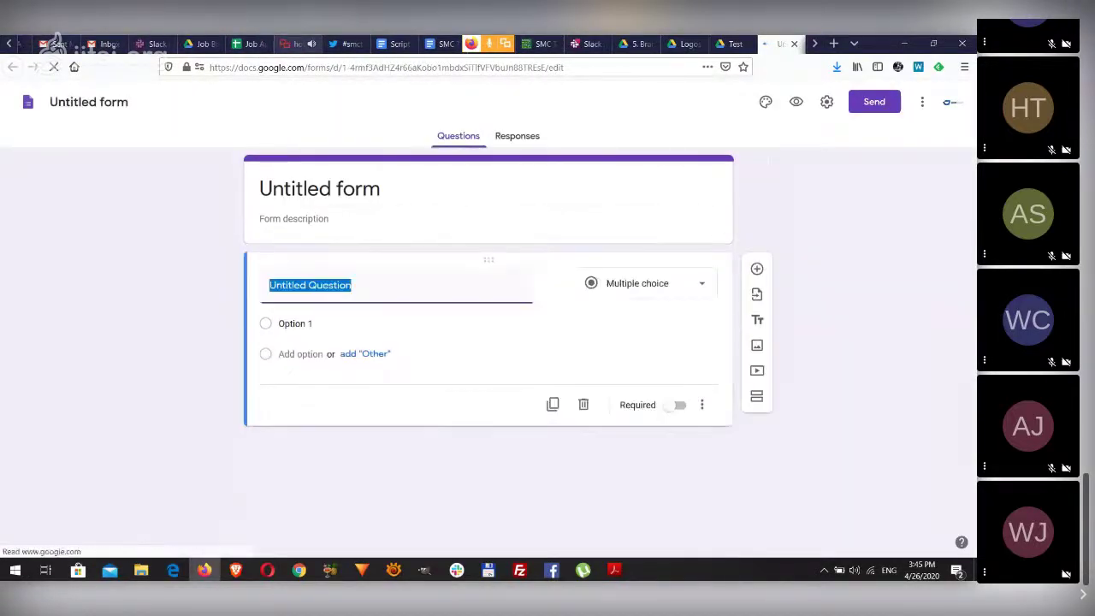
# Step: Retitle the untitled form 'JCI Meeting' and let the file name update to match
pyautogui.hotkey('ctrl', 'Tab')
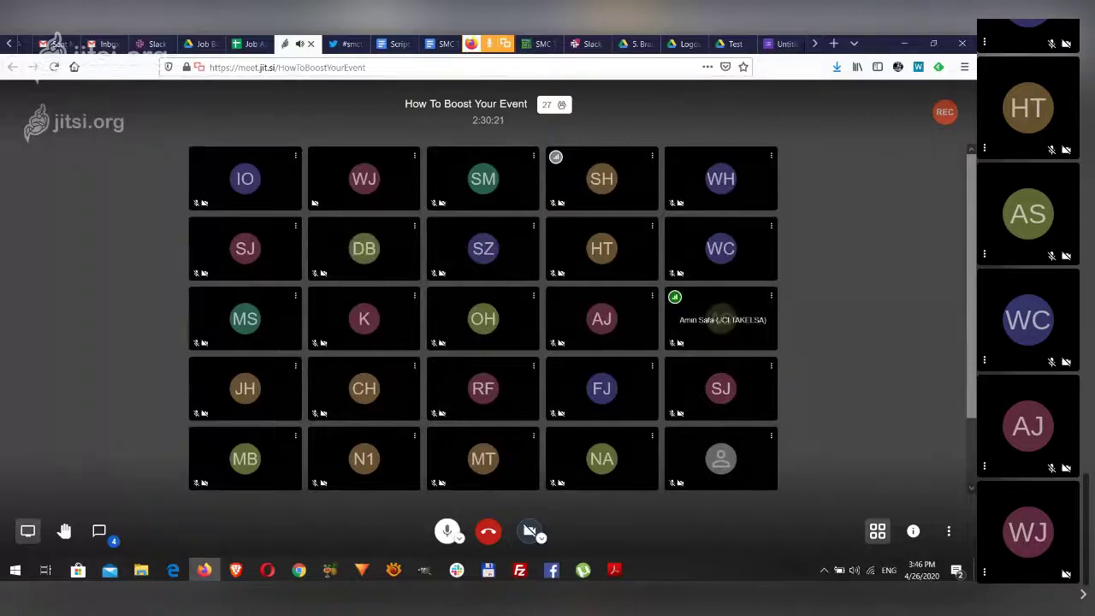
pyautogui.click(778, 42)
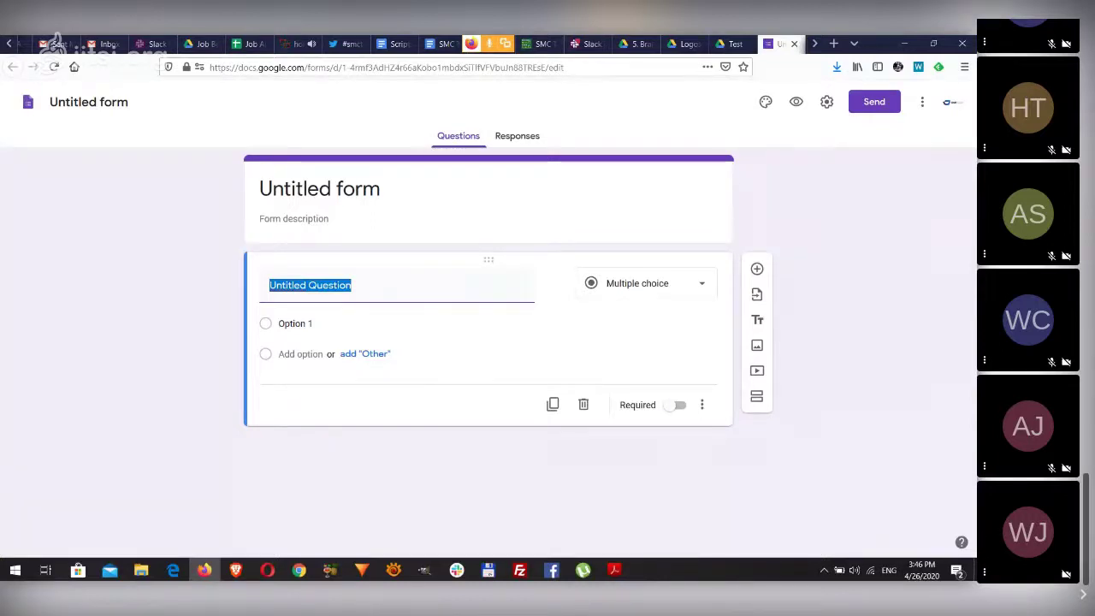
pyautogui.click(319, 188)
pyautogui.write('JC')
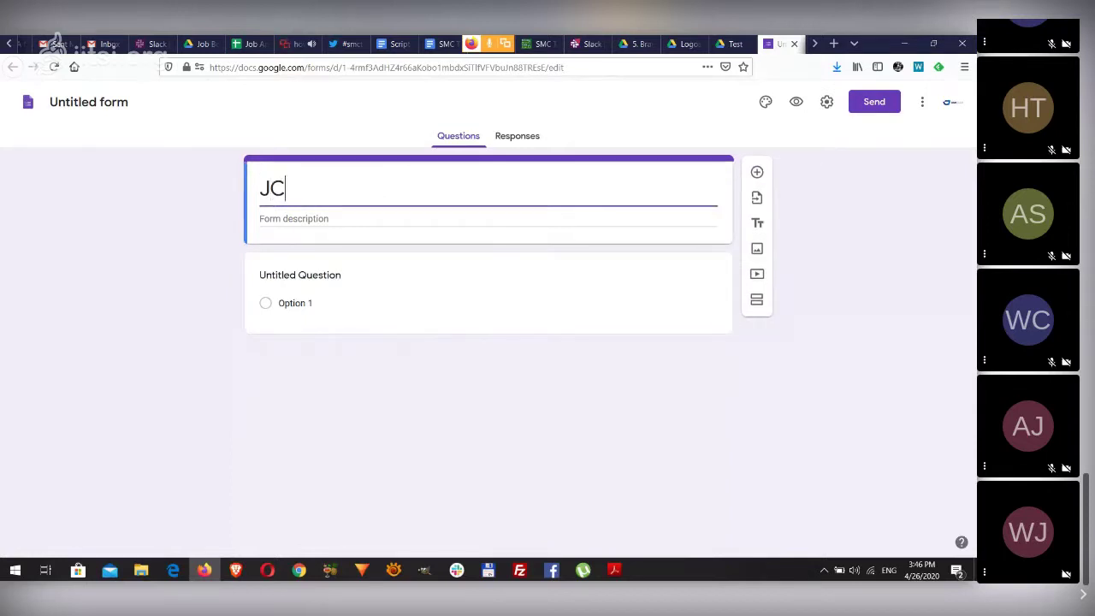
pyautogui.write('I Meeting')
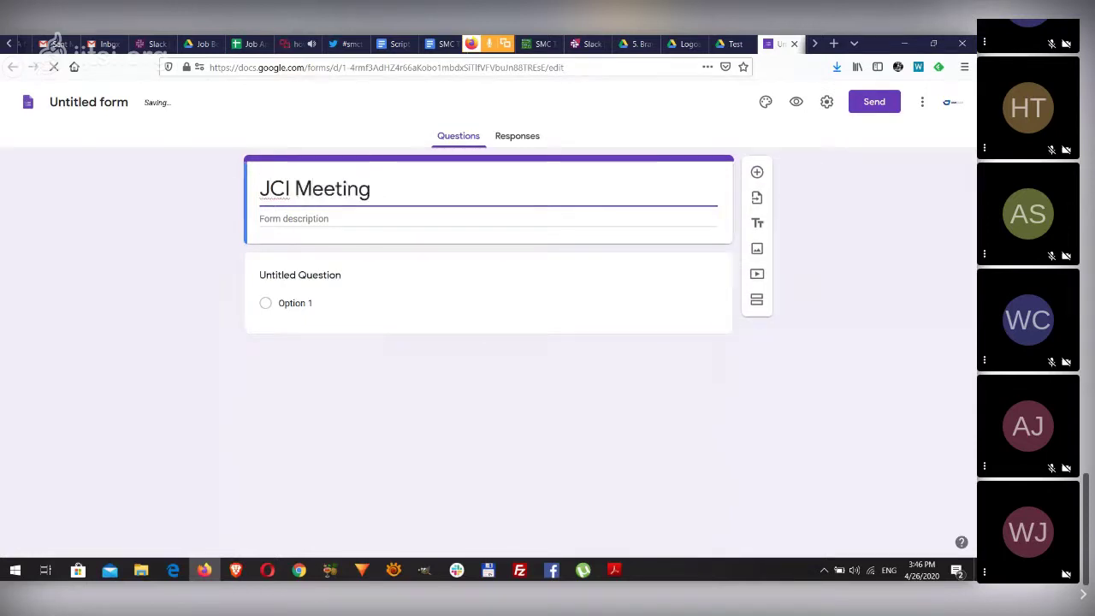
pyautogui.click(85, 102)
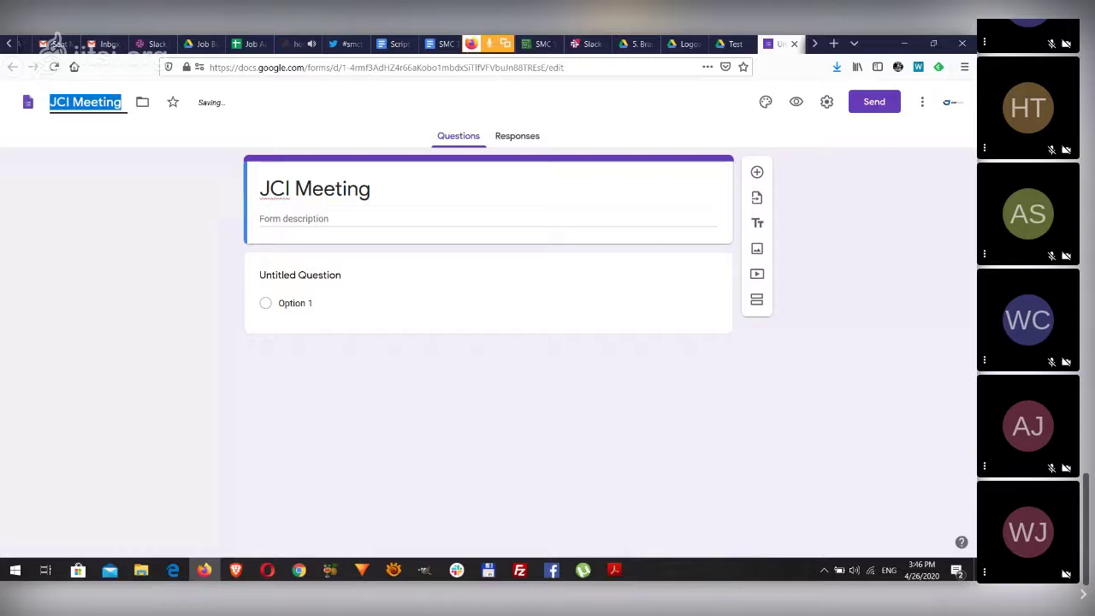
pyautogui.click(342, 219)
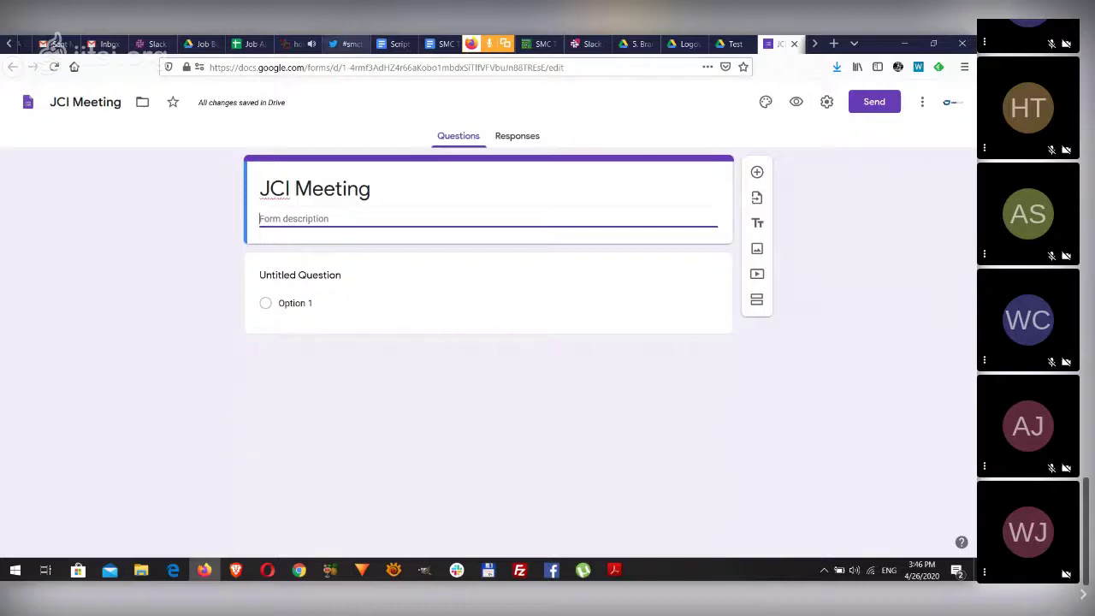
pyautogui.click(539, 44)
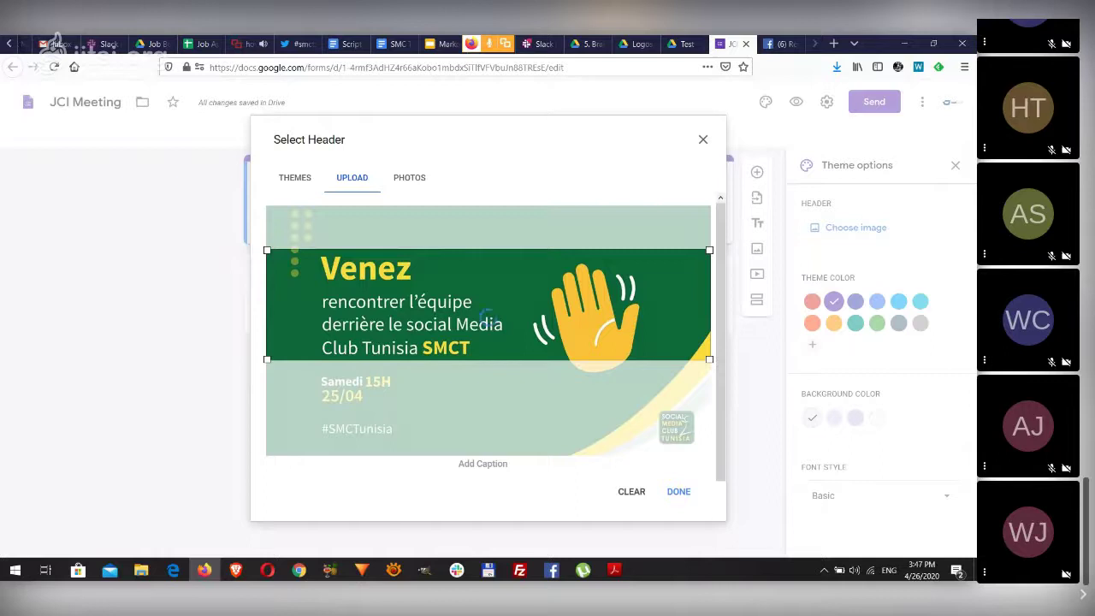
# Step: Apply the uploaded green banner as the header and choose a dark green theme colour
pyautogui.click(678, 491)
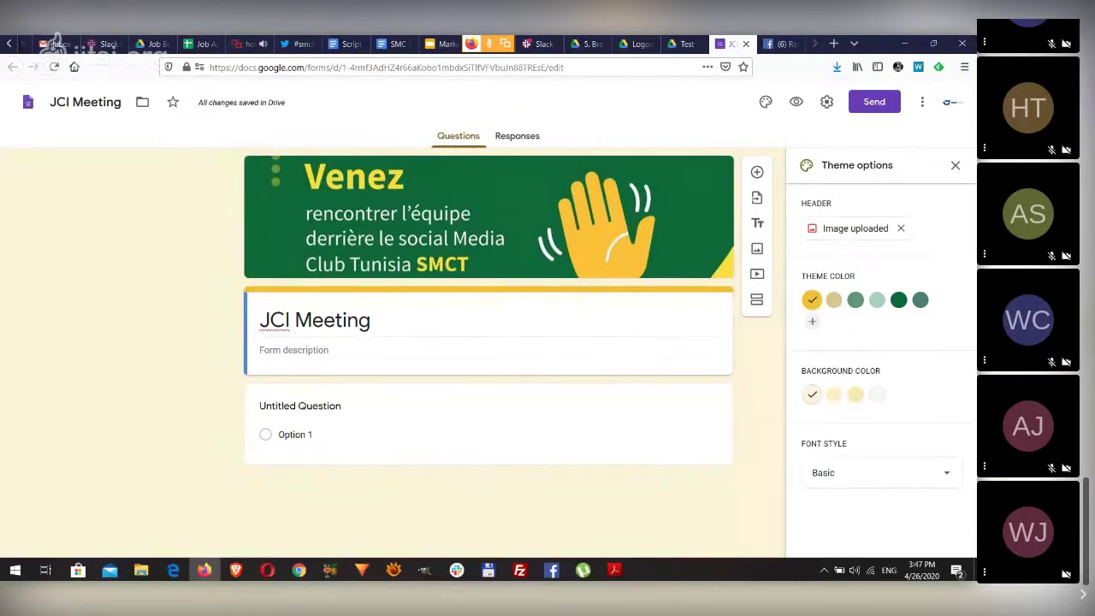
pyautogui.click(855, 299)
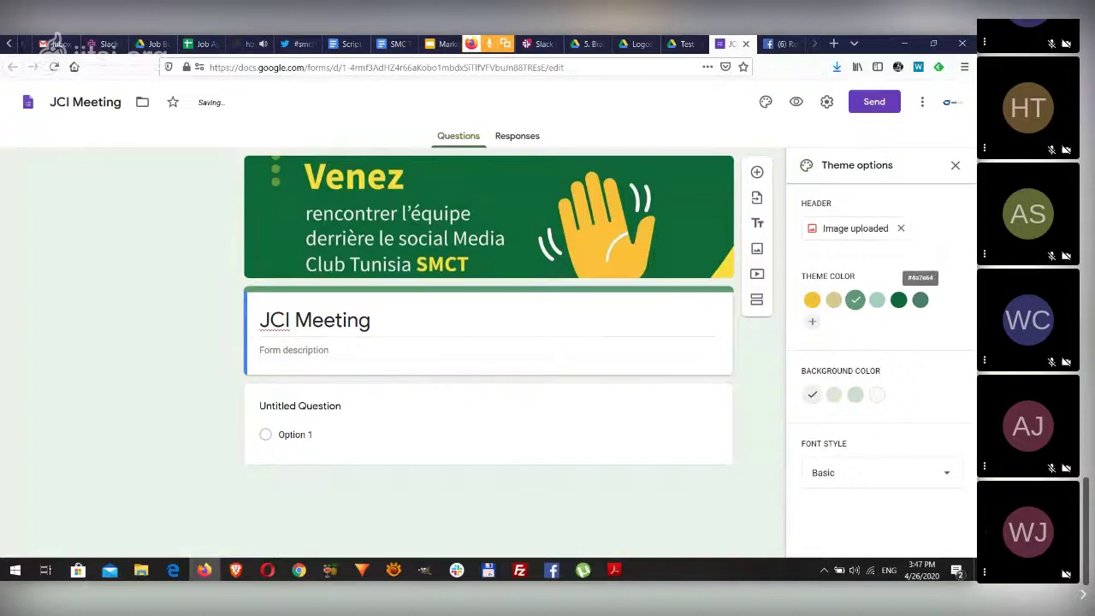
pyautogui.click(898, 300)
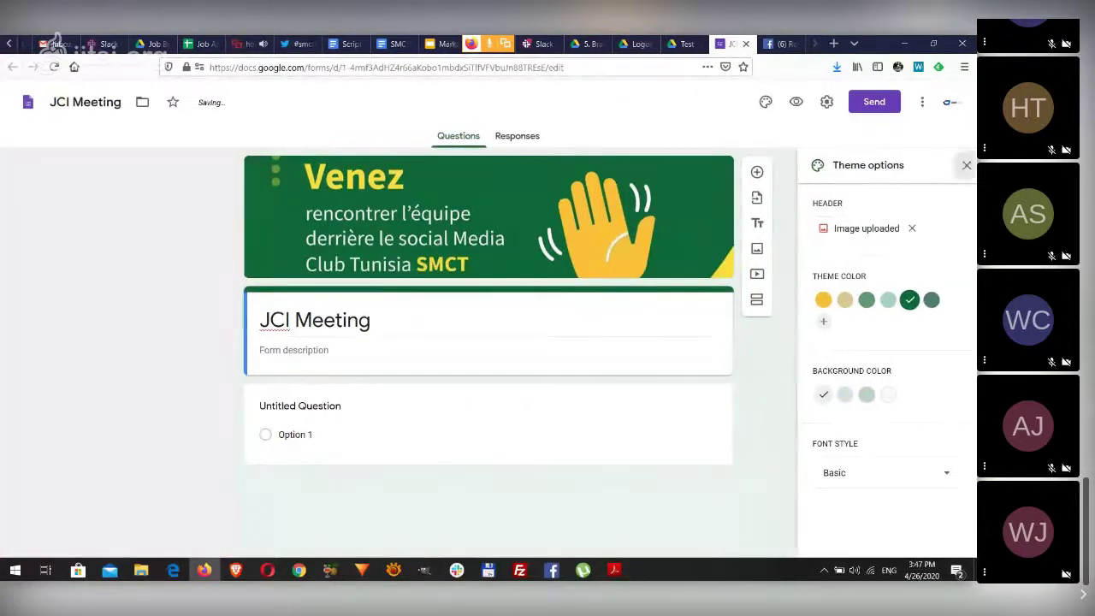
pyautogui.click(966, 165)
pyautogui.click(293, 350)
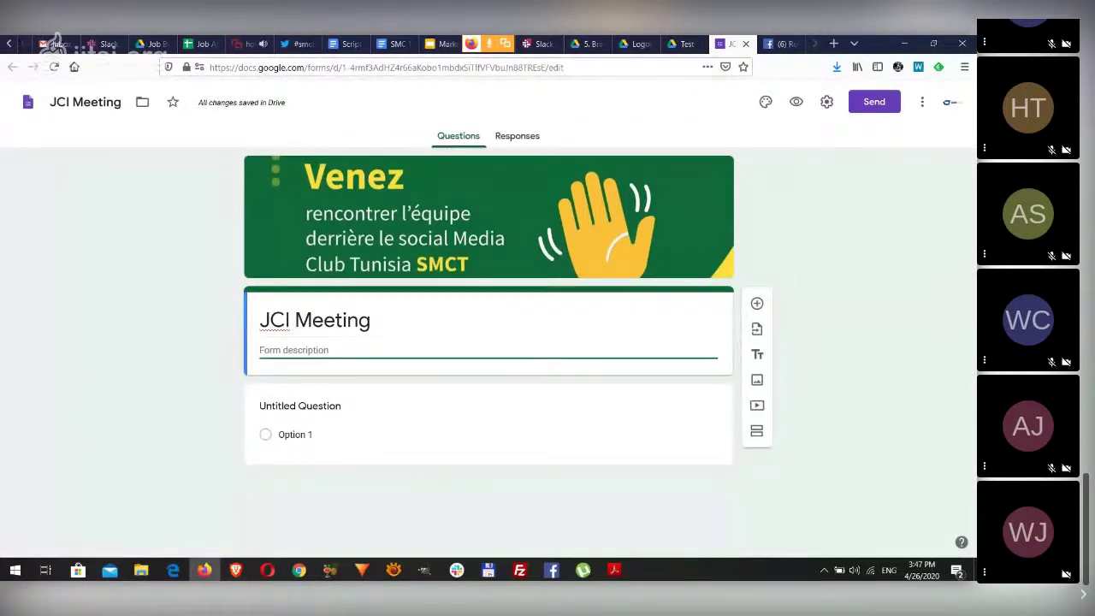
# Step: Add the description 'Une decription de l'ebent u compris date et lieux etc' and a required question 'Nom'
pyautogui.write("Une decription de l'ebent")
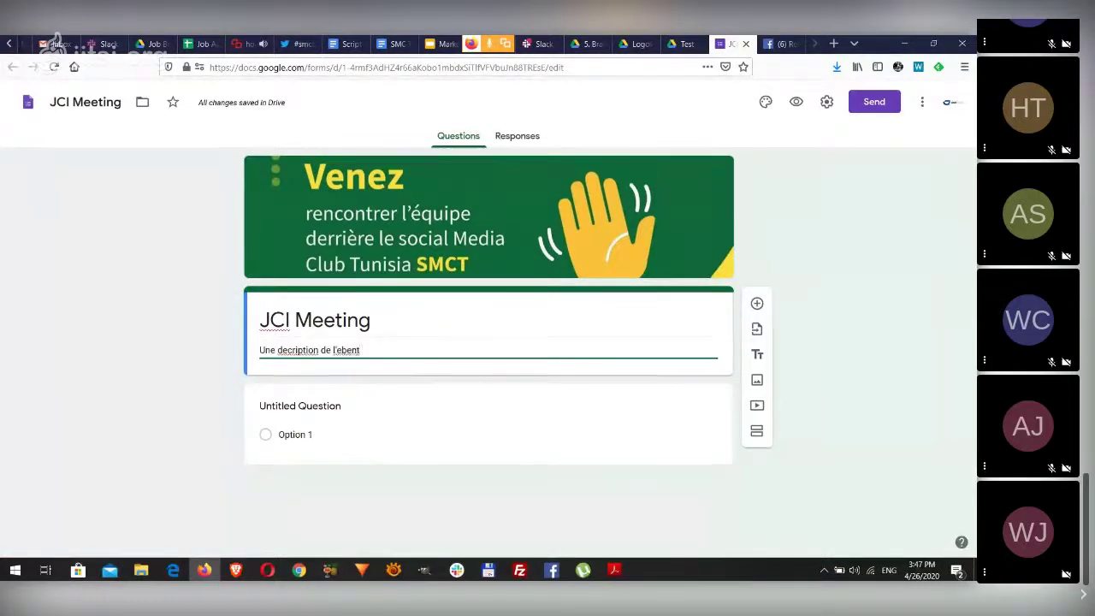
pyautogui.write(' u compris ')
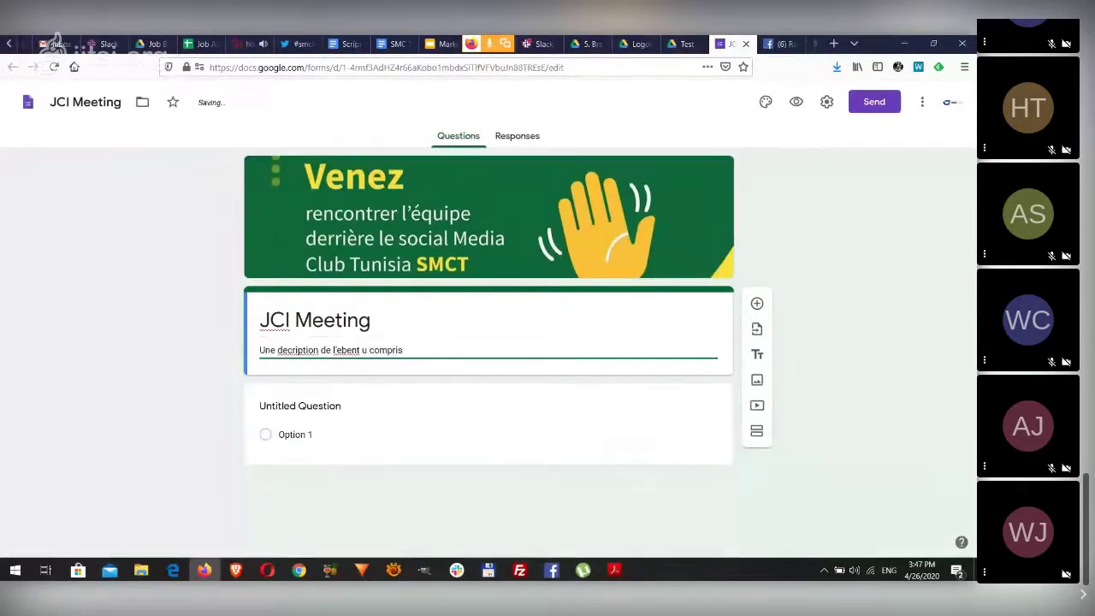
pyautogui.write('date et lieux etc...')
pyautogui.click(299, 406)
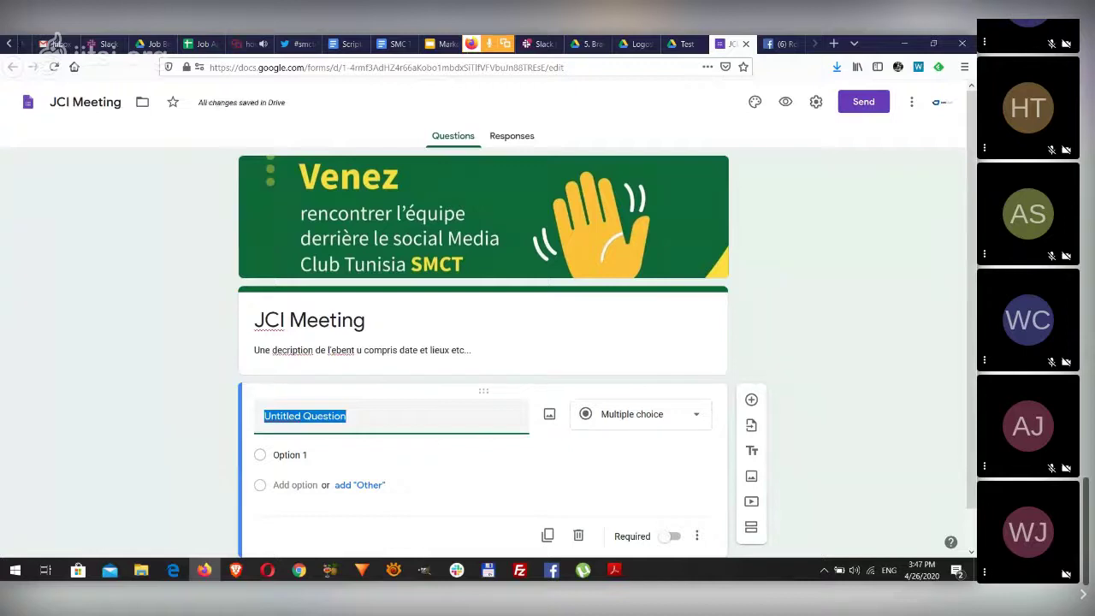
pyautogui.write('Nom')
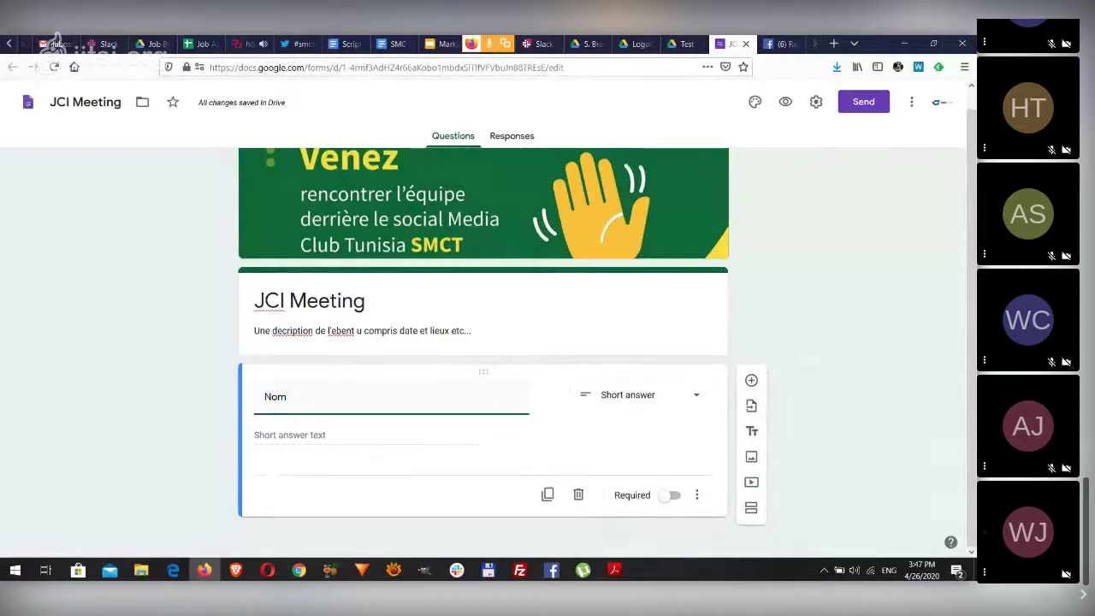
pyautogui.click(673, 494)
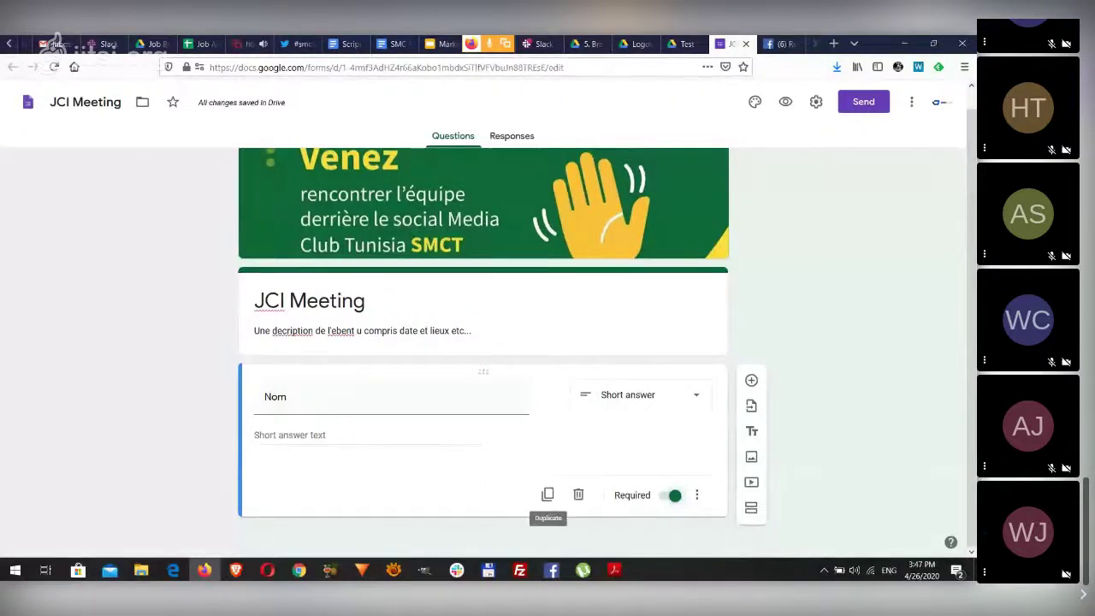
# Step: Duplicate the Nom question, retitle the copy 'Prénom', and duplicate it again
pyautogui.click(548, 495)
pyautogui.write('P')
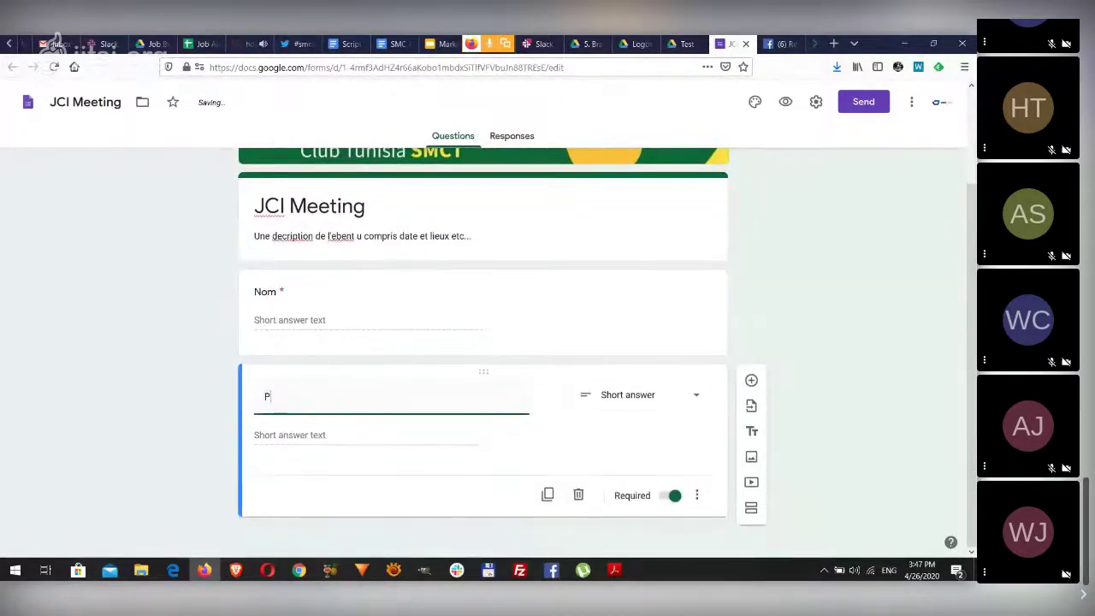
pyautogui.write('rénom')
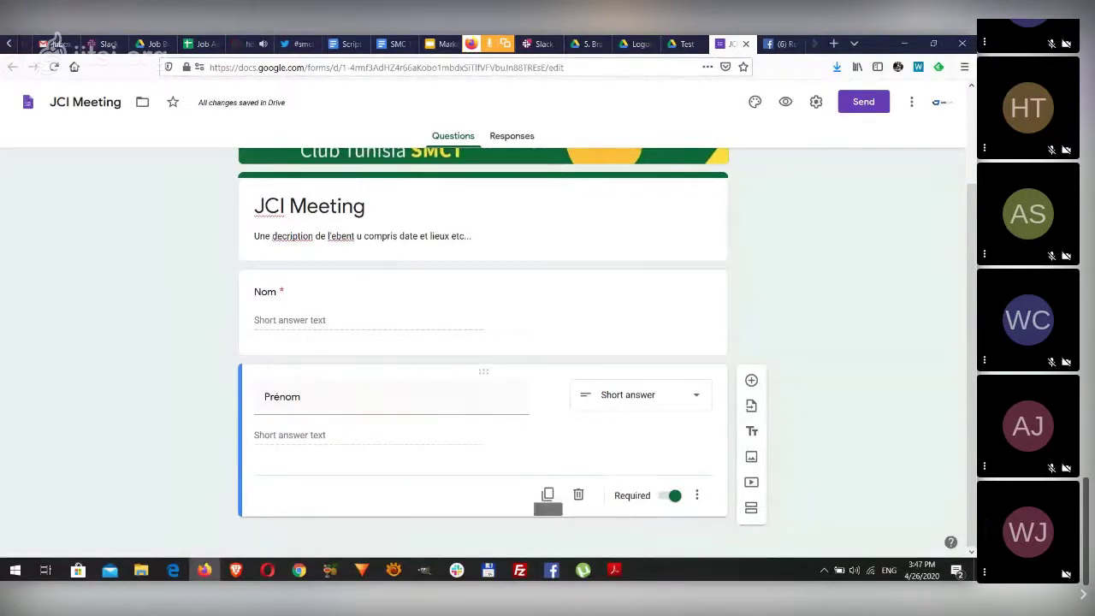
pyautogui.click(548, 494)
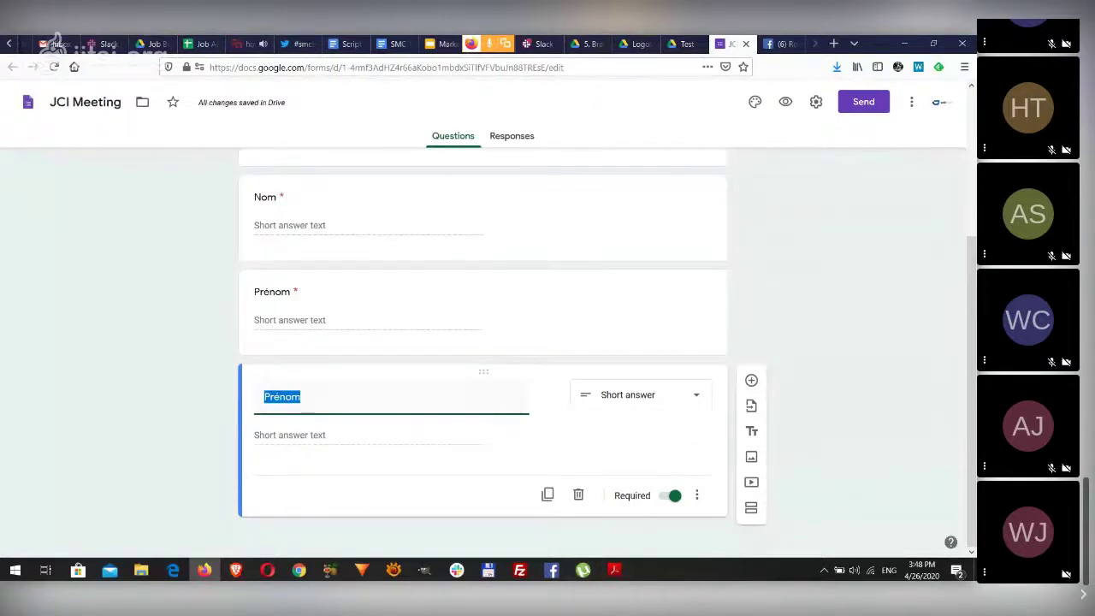
# Step: Retitle the third question 'Adresse email' and add response validation to it
pyautogui.write('Adr')
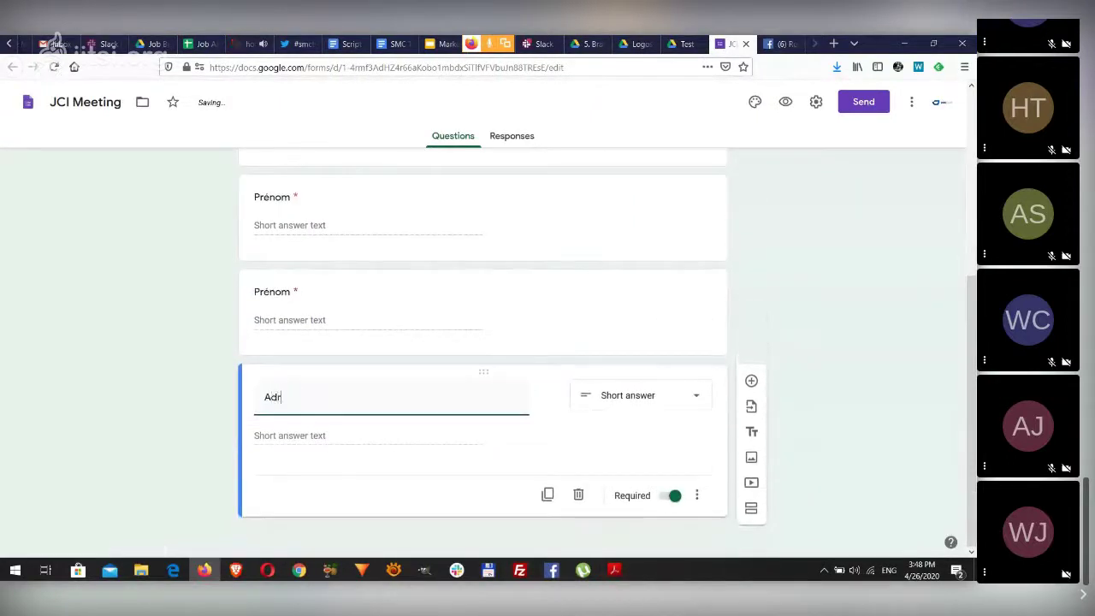
pyautogui.write('esse email')
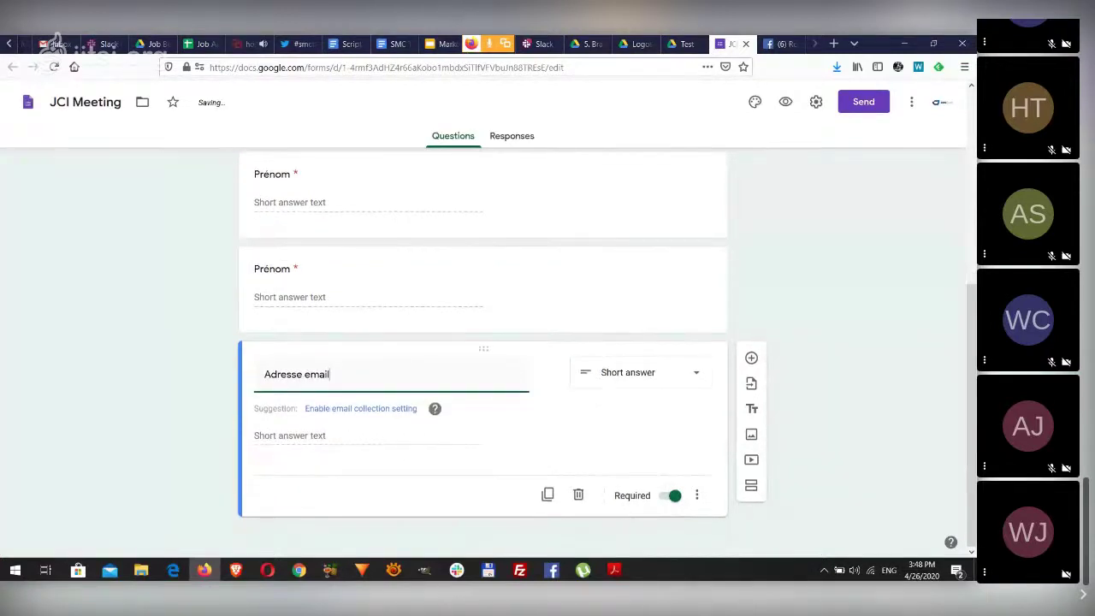
pyautogui.click(697, 495)
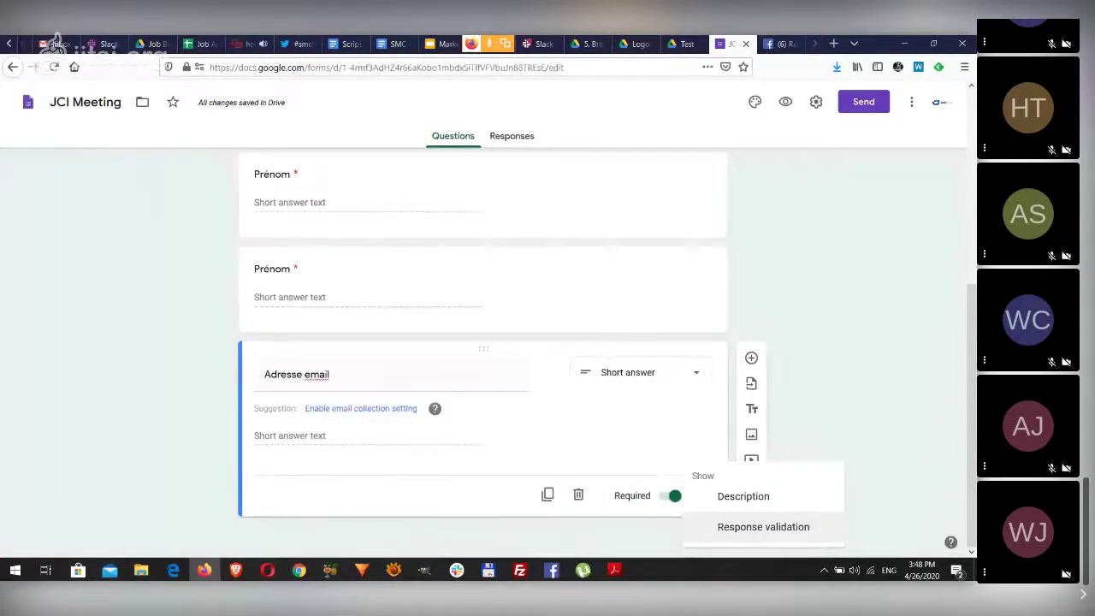
pyautogui.press('Return')
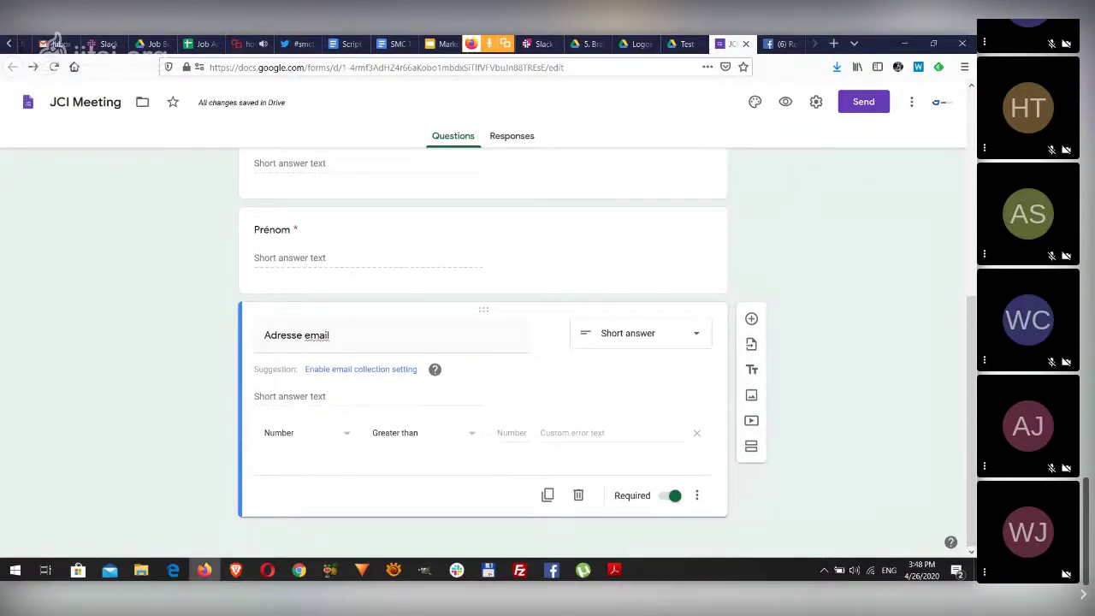
# Step: Set its validation to Text > Email address, then duplicate the question
pyautogui.press('Return')
pyautogui.press('Down')
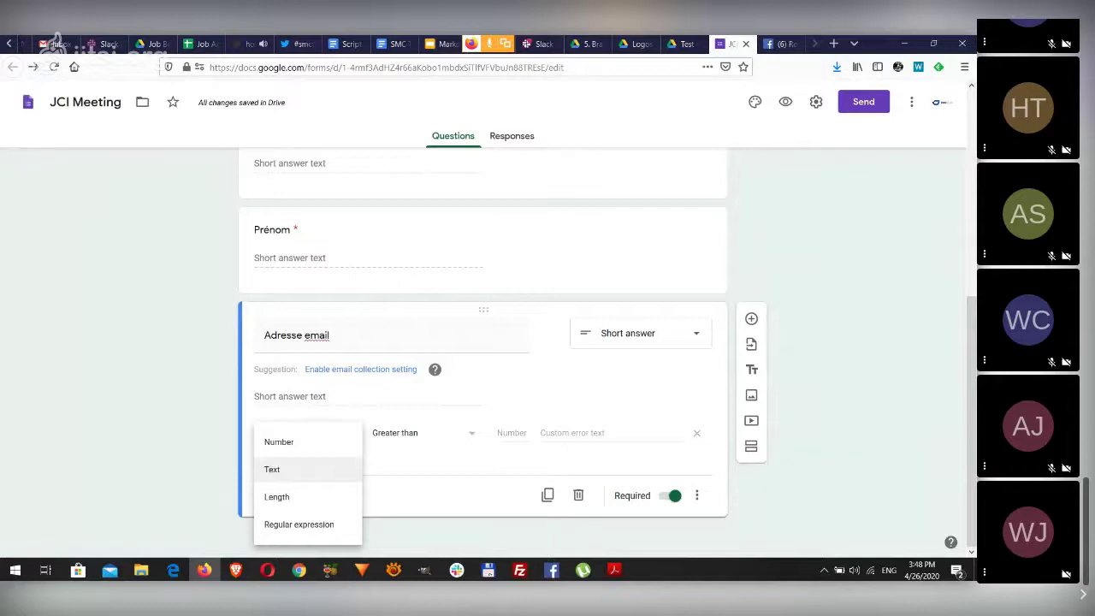
pyautogui.press('Up')
pyautogui.press('Down')
pyautogui.press('Down')
pyautogui.press('Down')
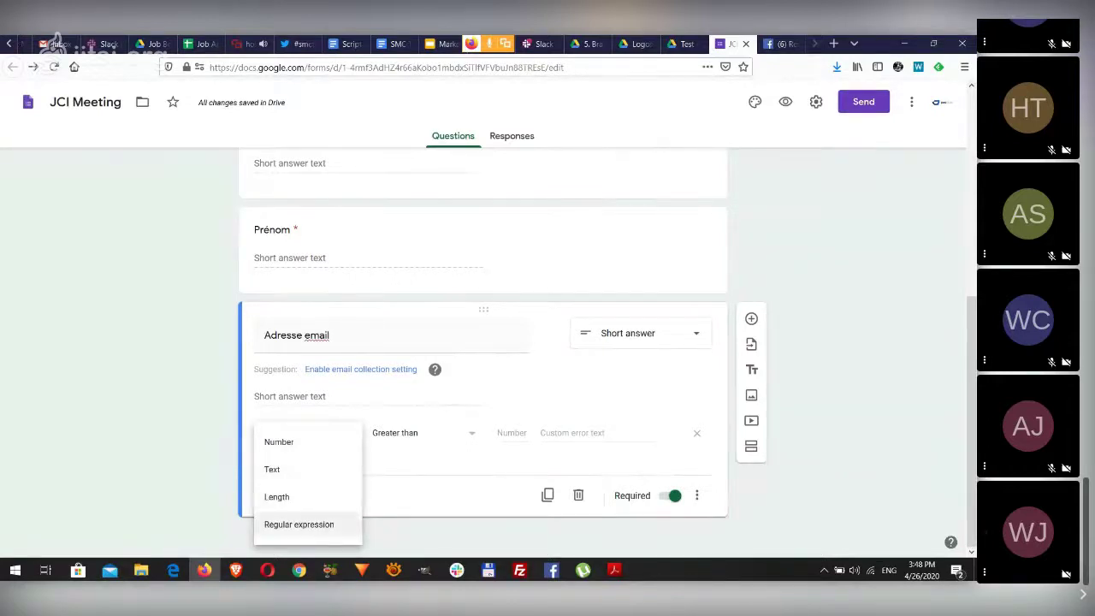
pyautogui.press('Up')
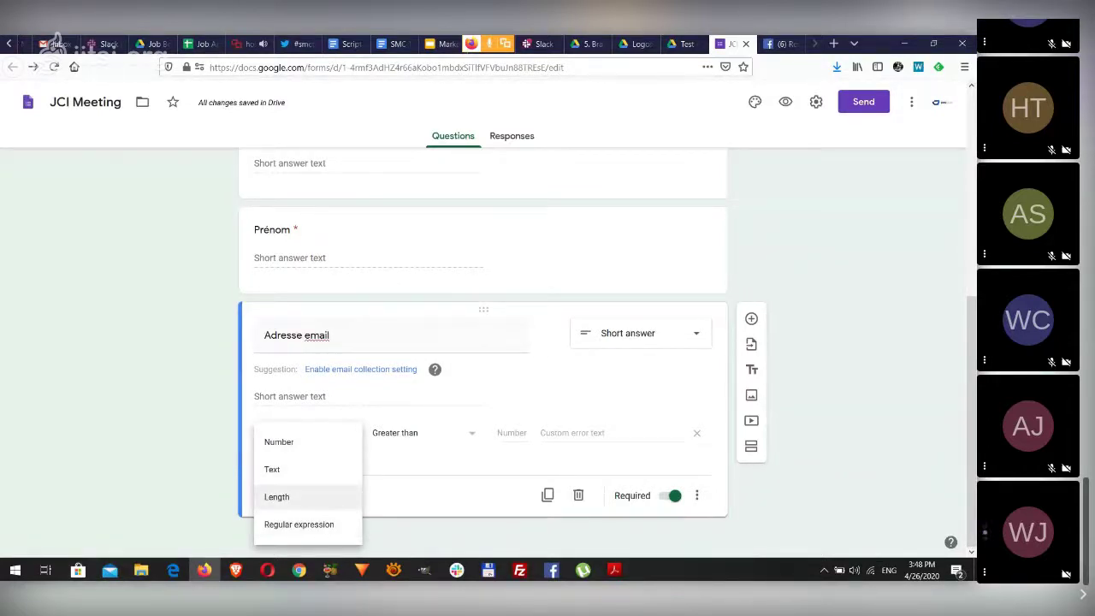
pyautogui.press('Up')
pyautogui.press('Return')
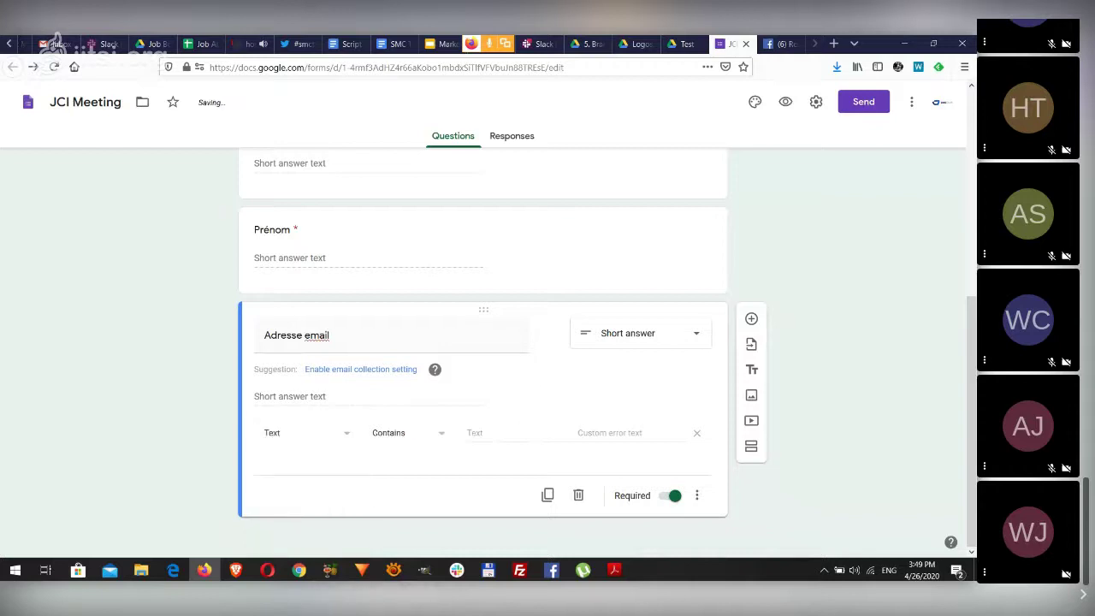
pyautogui.press('Tab')
pyautogui.press('Return')
pyautogui.press('Down')
pyautogui.press('Down')
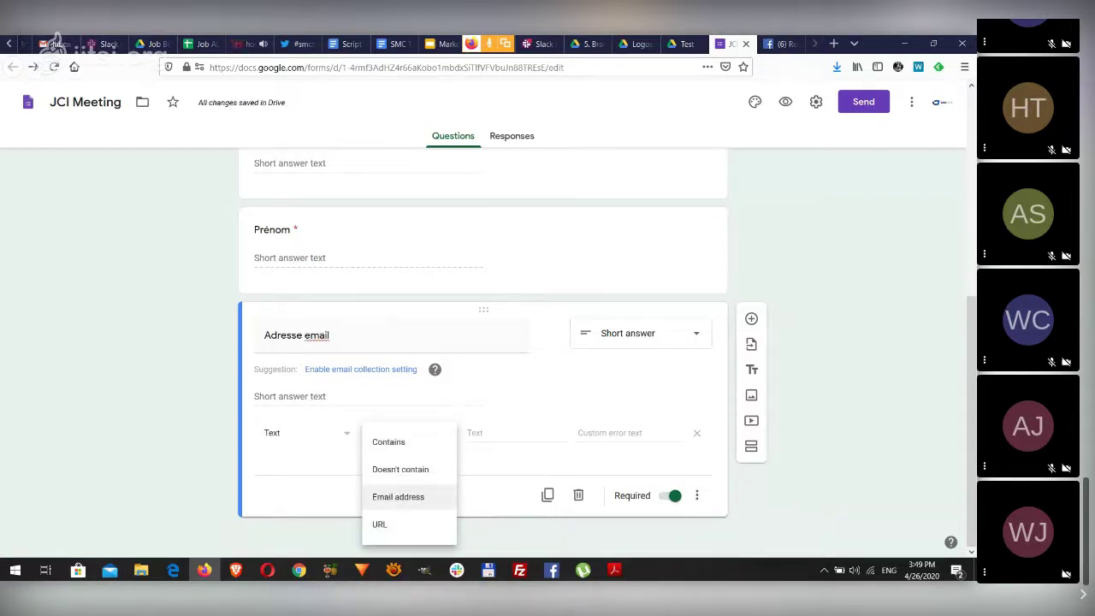
pyautogui.press('Return')
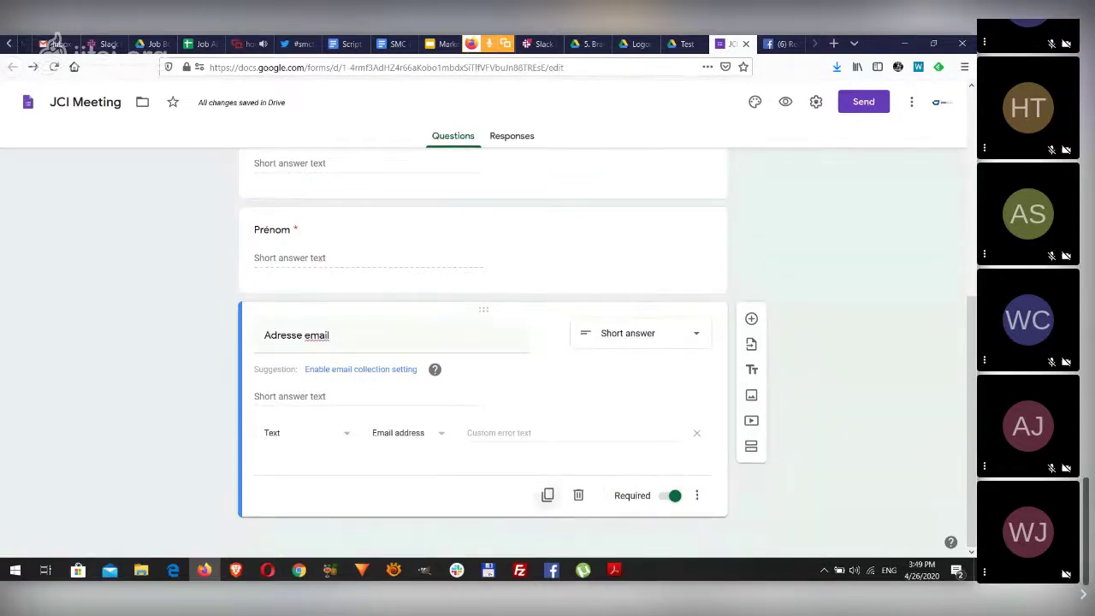
pyautogui.click(547, 494)
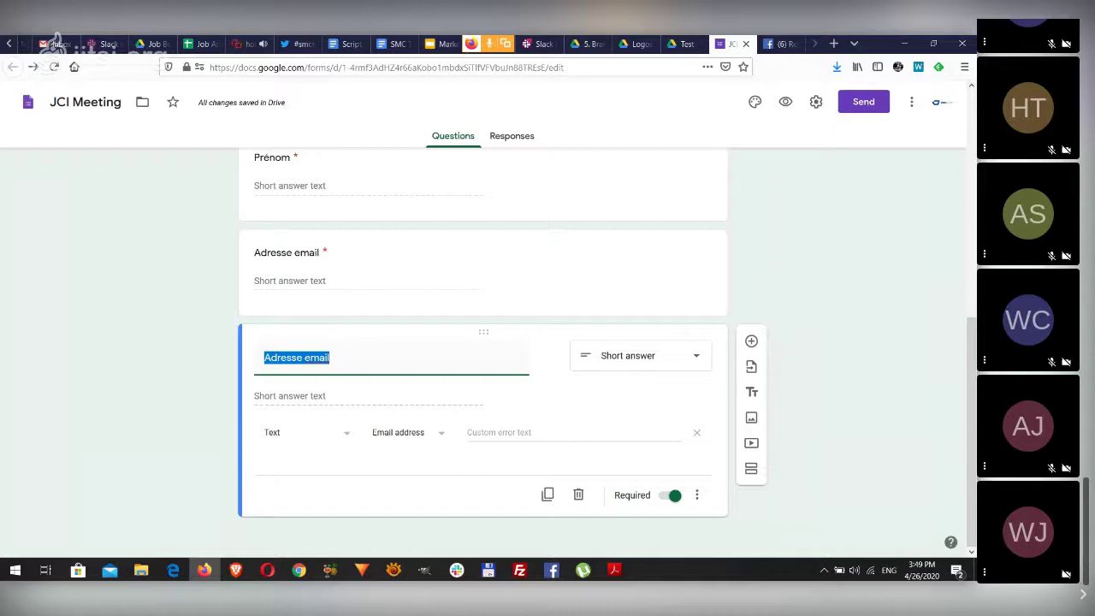
# Step: Retitle the duplicated question 'Numéro de téléphonne'
pyautogui.write('Numé')
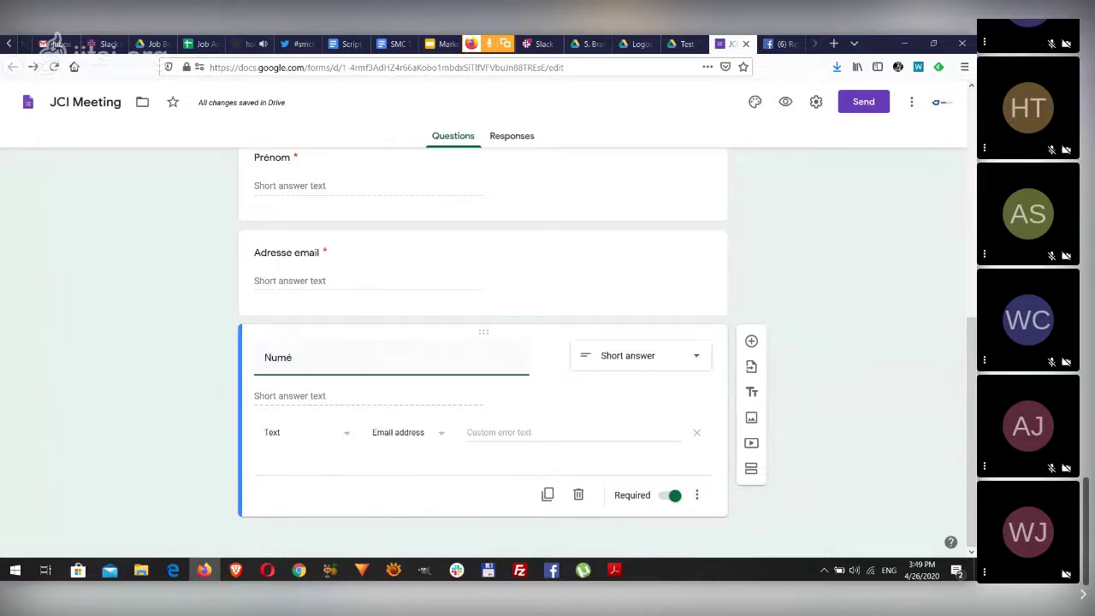
pyautogui.write('ro')
pyautogui.press('BackSpace')
pyautogui.press('BackSpace')
pyautogui.write('ro de télkép')
pyautogui.press('BackSpace')
pyautogui.press('BackSpace')
pyautogui.press('BackSpace')
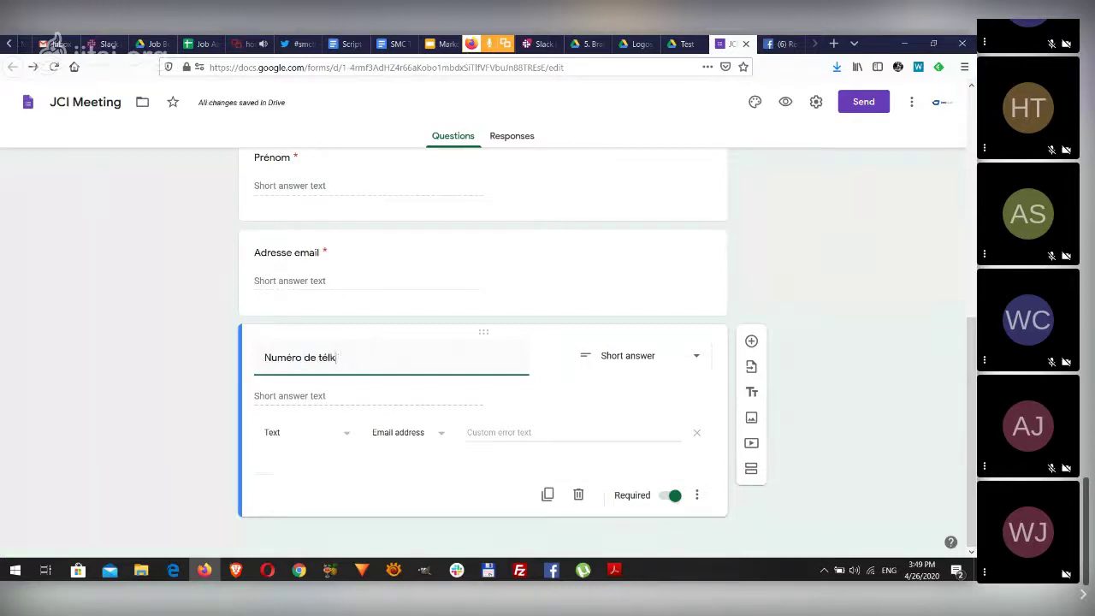
pyautogui.write('éphon')
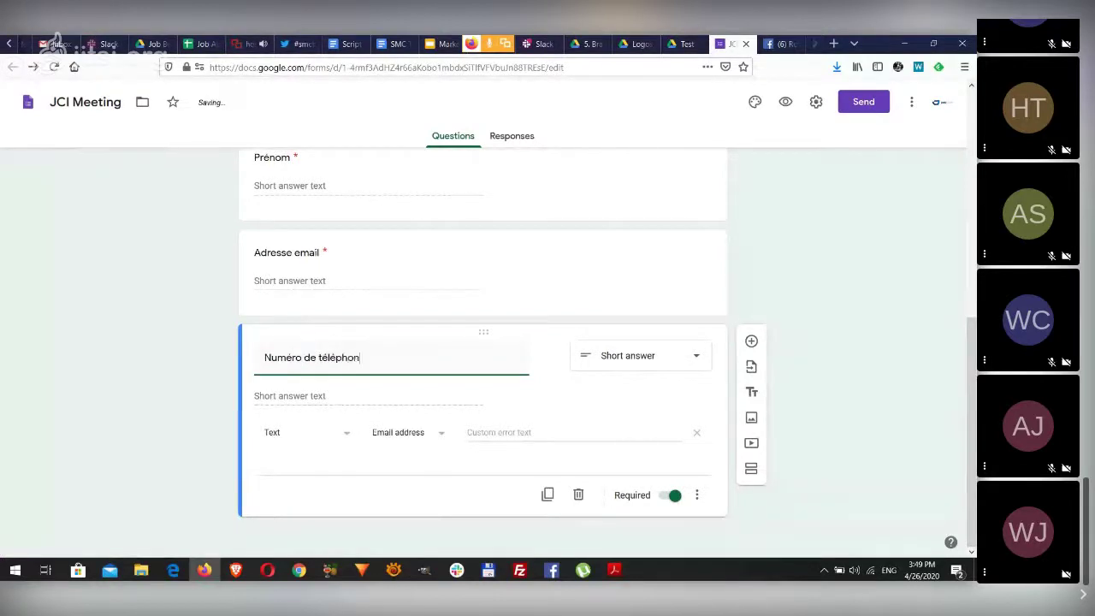
pyautogui.write('ne')
# Step: Set the phone answer's validation to Number, Greater than
pyautogui.click(306, 432)
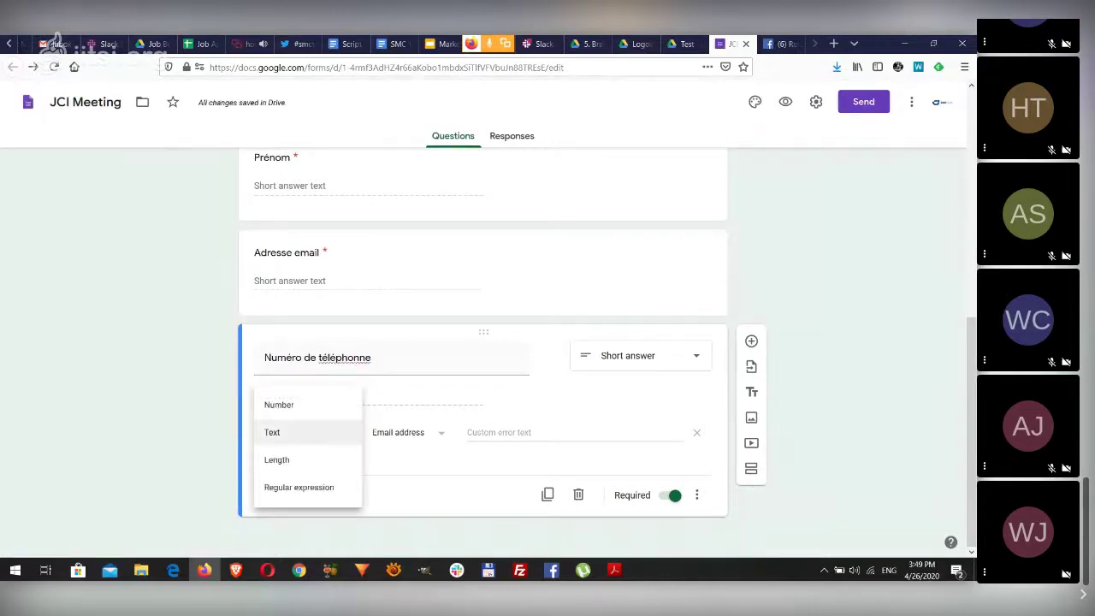
pyautogui.click(279, 404)
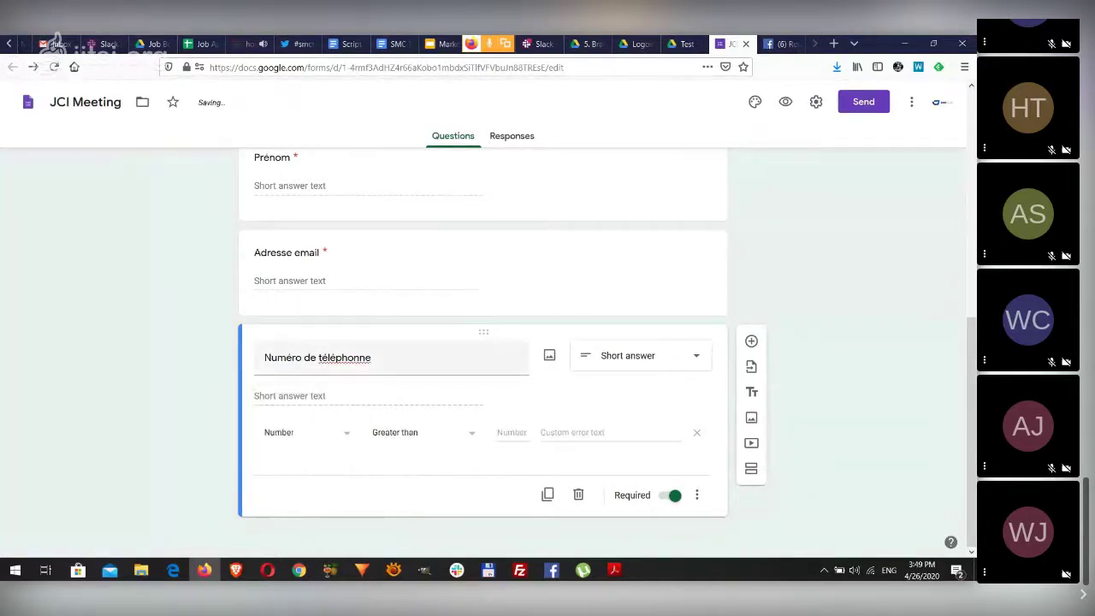
pyautogui.click(421, 432)
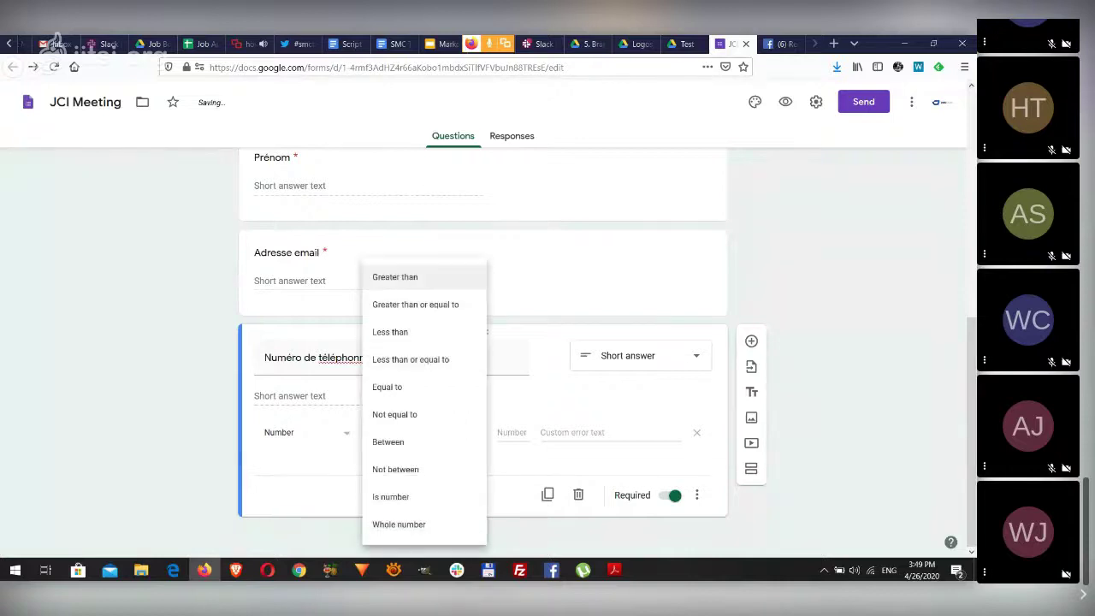
pyautogui.press('Escape')
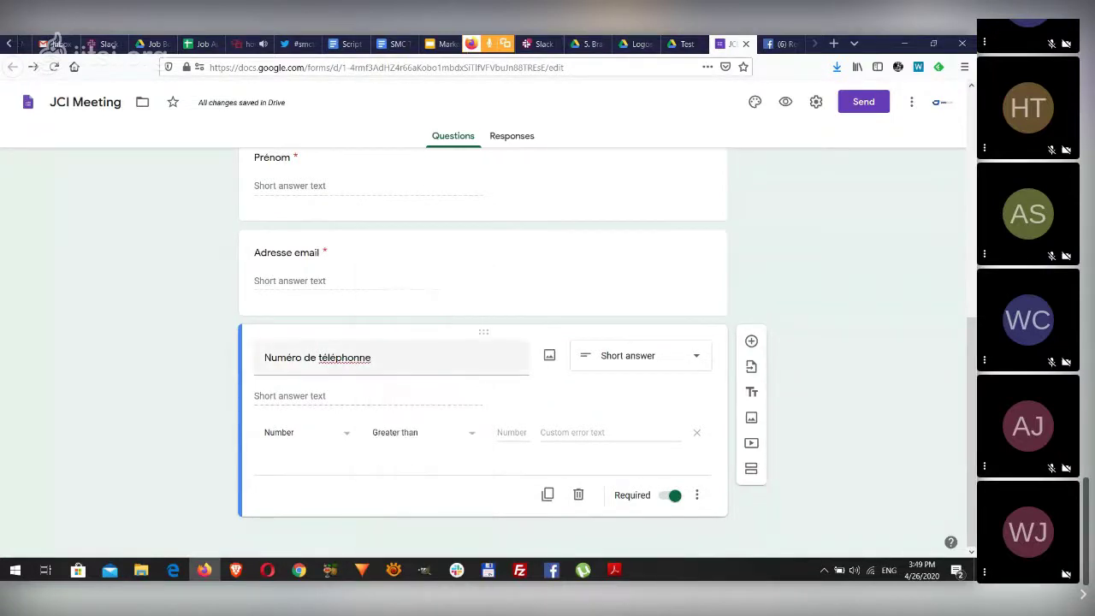
# Step: Correct the misspelled 'téléphonne' to 'téléphone' using the spelling suggestions
pyautogui.rightClick(343, 358)
pyautogui.click(343, 358)
pyautogui.rightClick(343, 357)
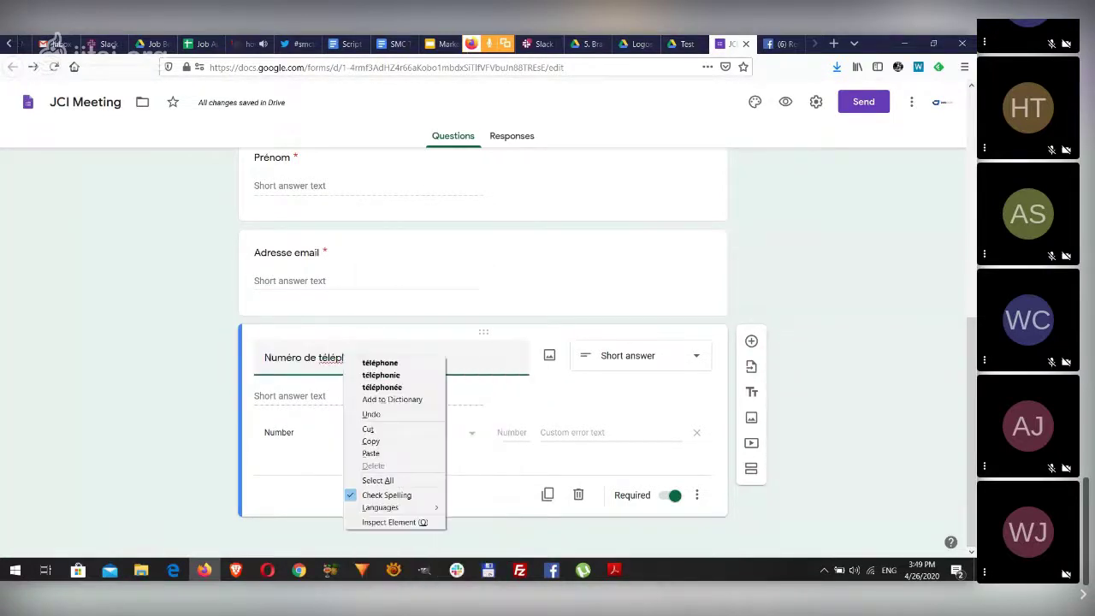
pyautogui.click(379, 362)
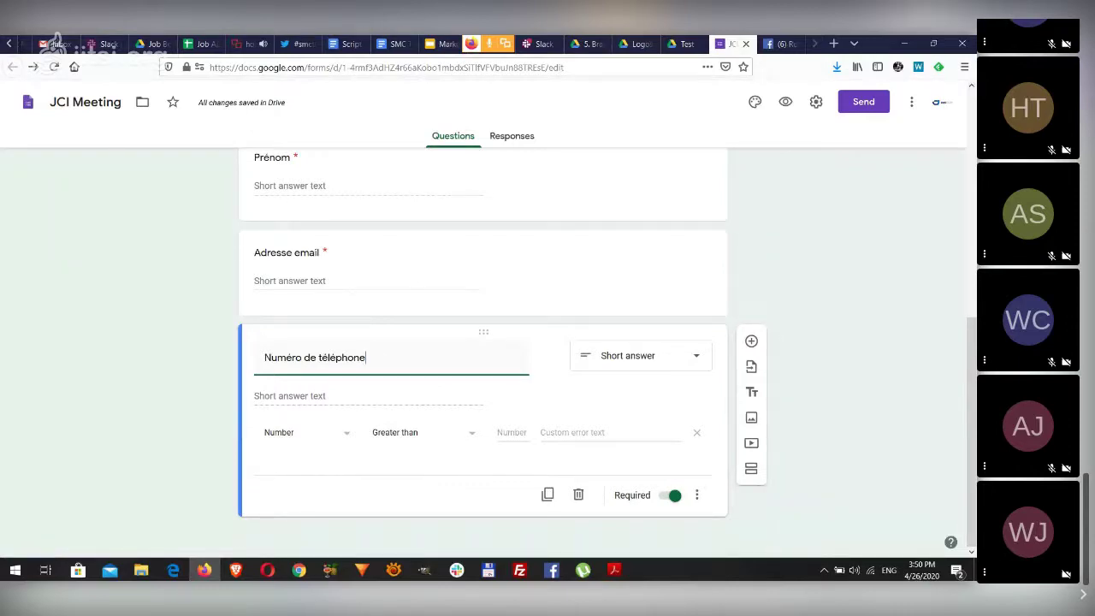
# Step: Look over the ethics code document, then return to the JCI Meeting form
pyautogui.click(397, 43)
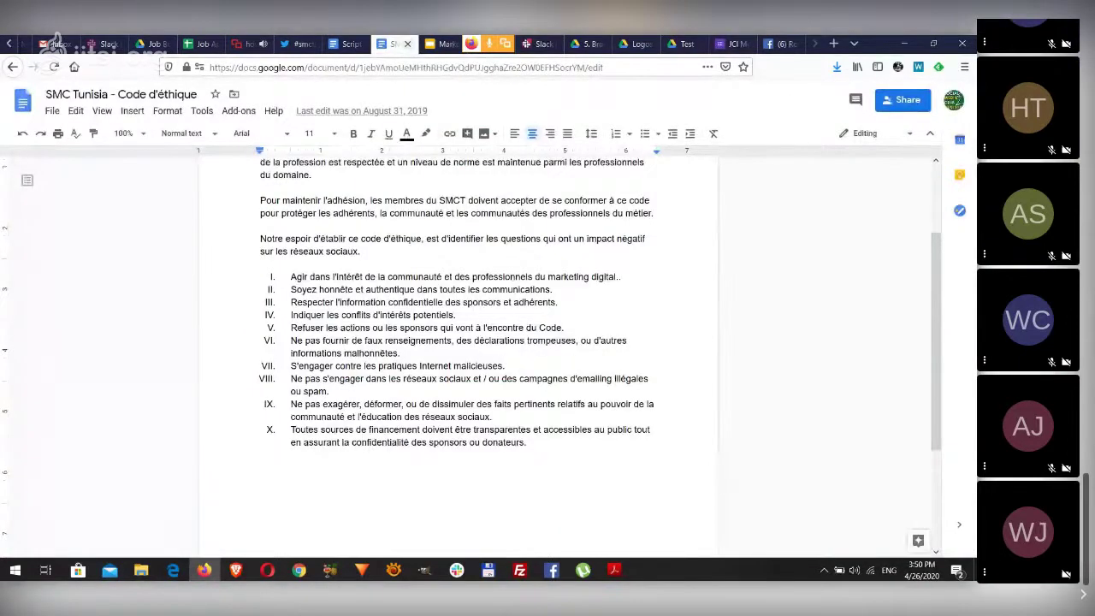
pyautogui.scroll(2, 457, 360)
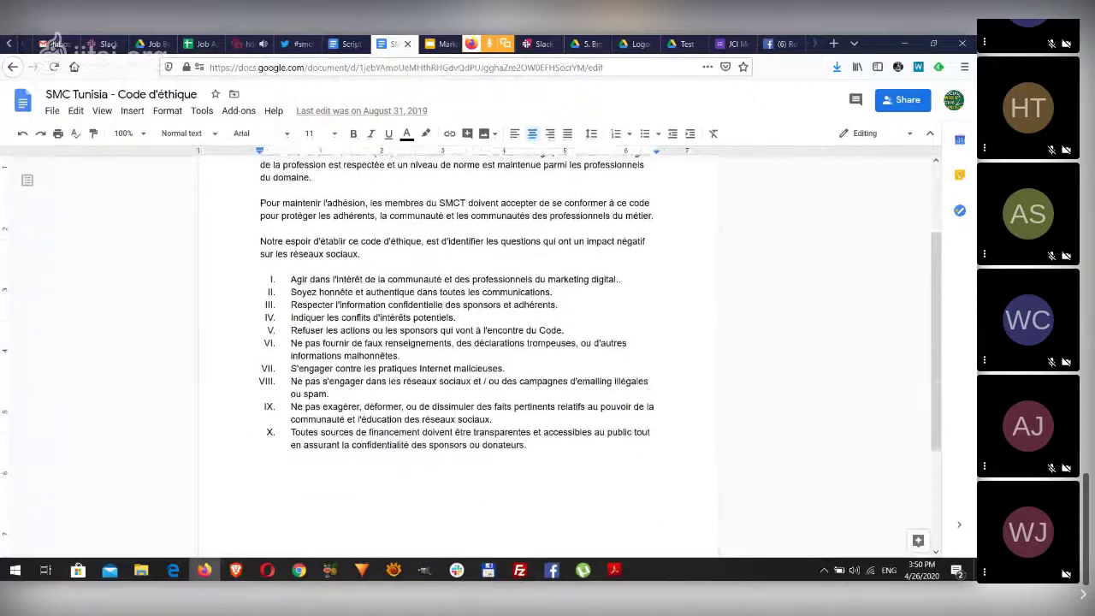
pyautogui.scroll(-2, 458, 359)
pyautogui.scroll(2, 458, 359)
pyautogui.scroll(-1, 458, 359)
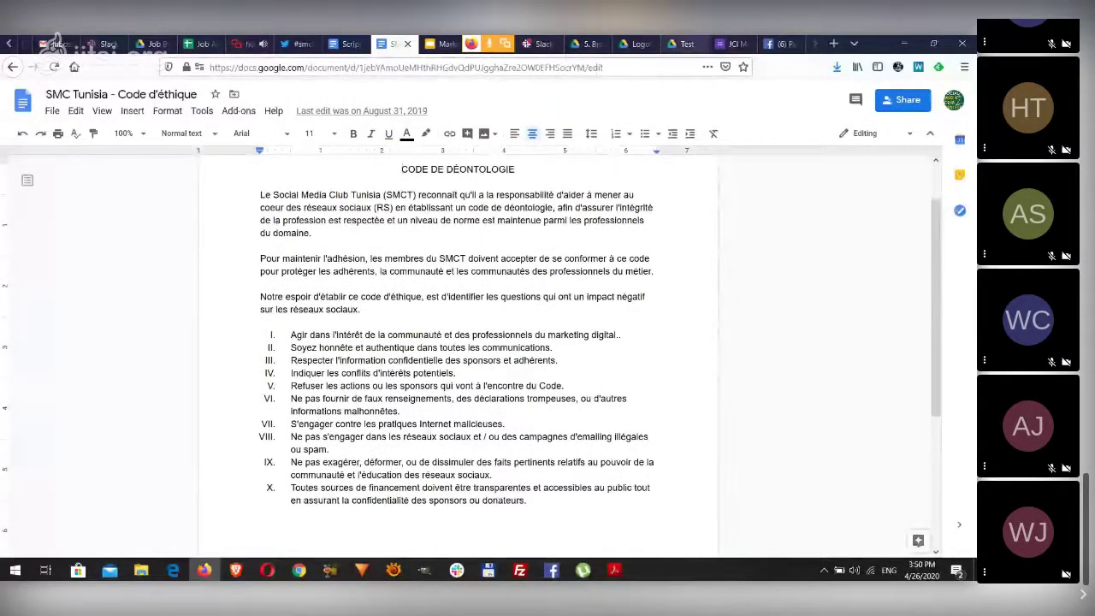
pyautogui.click(731, 44)
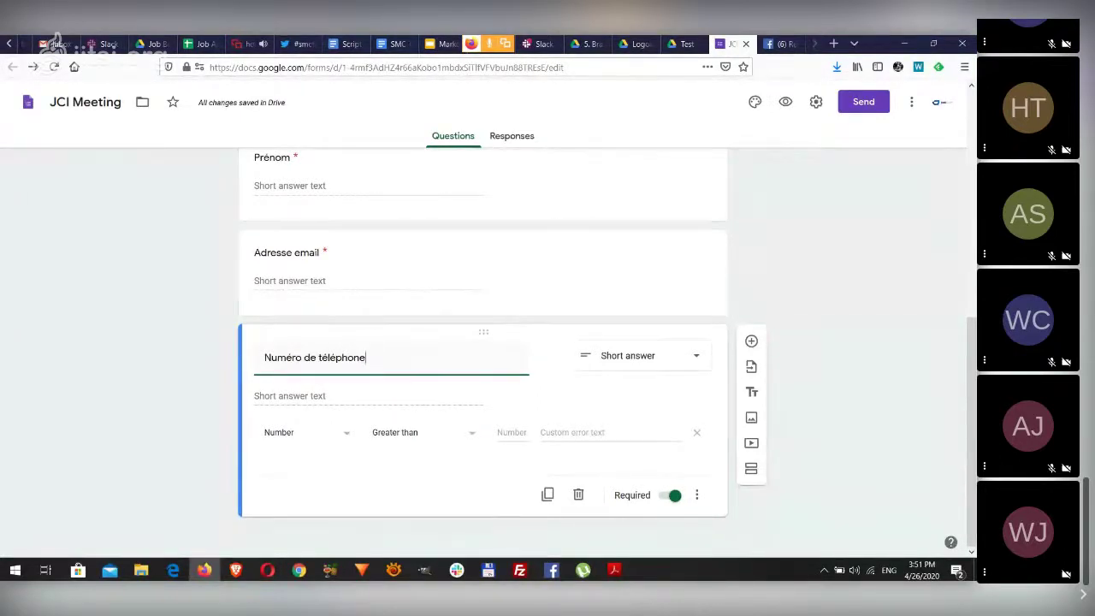
# Step: Set the phone number question's response validation to Is number
pyautogui.click(419, 432)
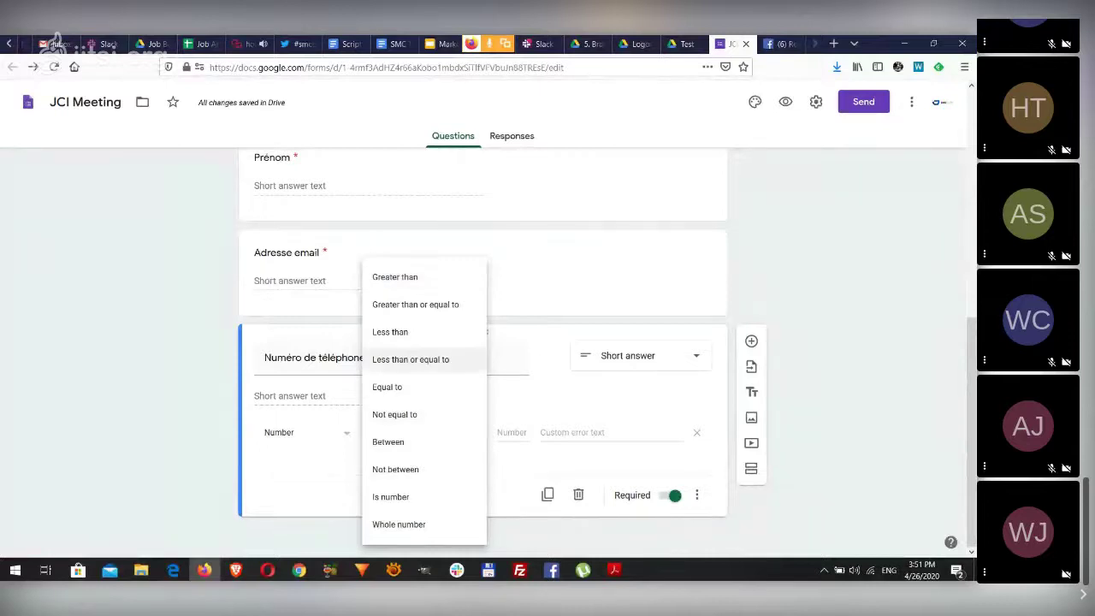
pyautogui.click(396, 469)
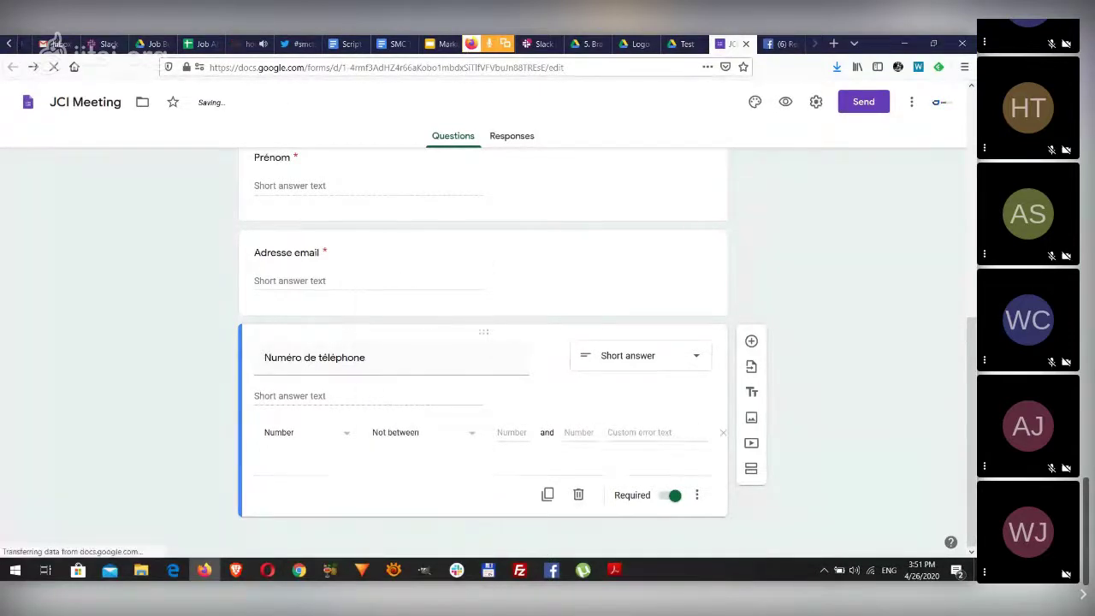
pyautogui.click(419, 432)
pyautogui.click(395, 457)
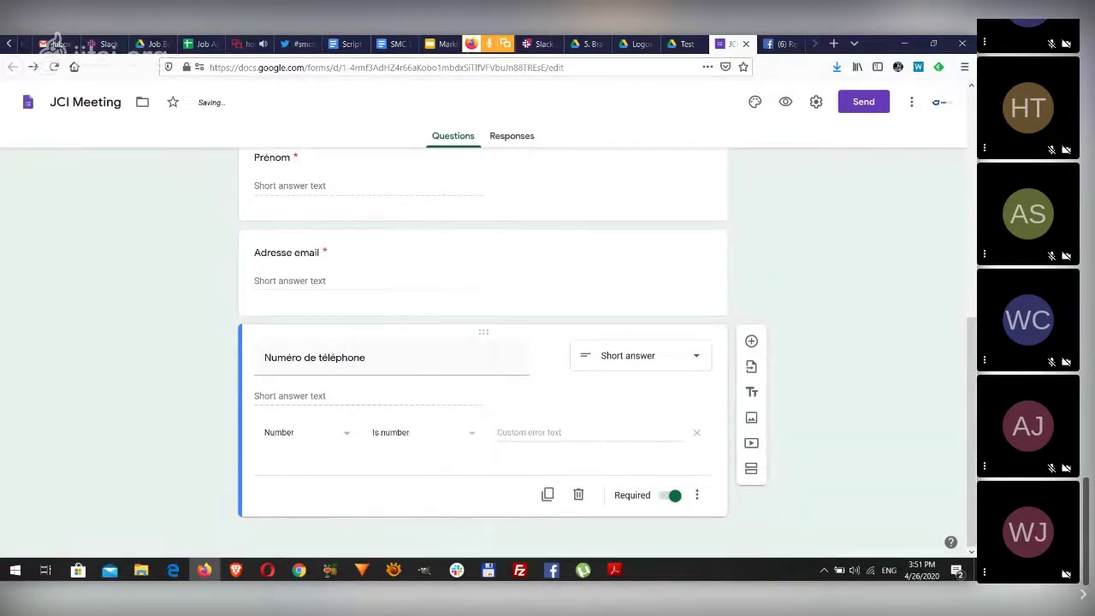
# Step: Duplicate the phone question and retitle the copy 'Profession', correcting the typo via spelling suggestion
pyautogui.click(547, 494)
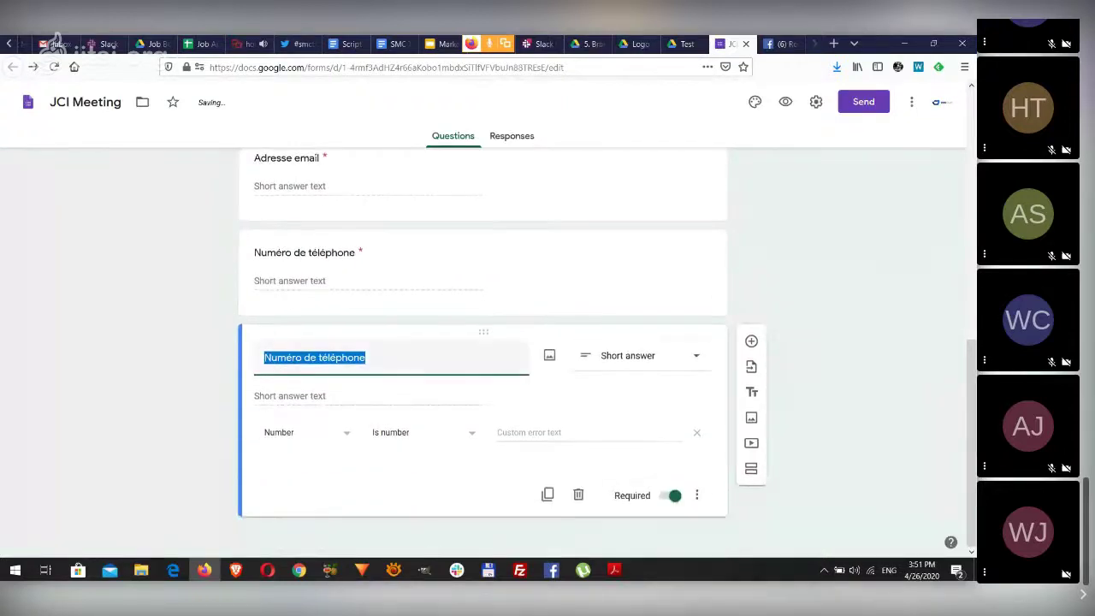
pyautogui.write('P')
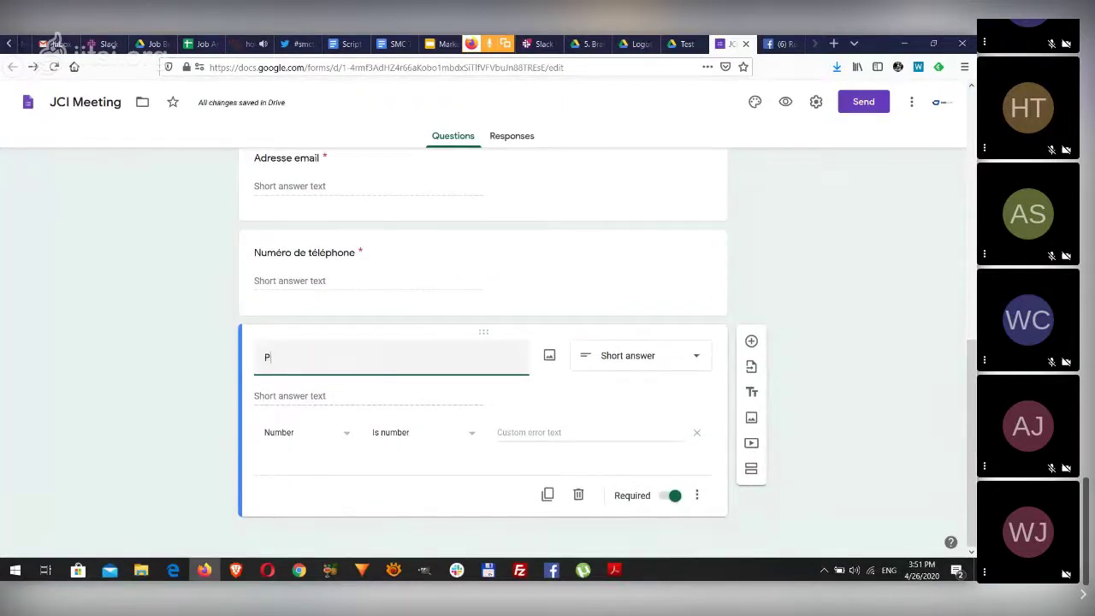
pyautogui.write('rofesstion')
pyautogui.rightClick(285, 360)
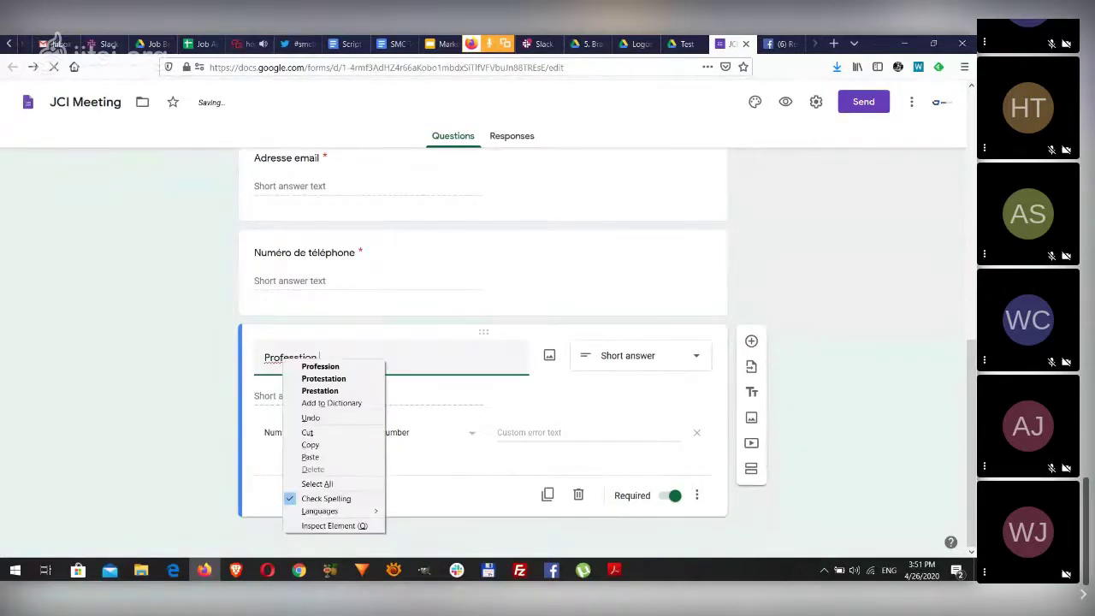
pyautogui.click(320, 366)
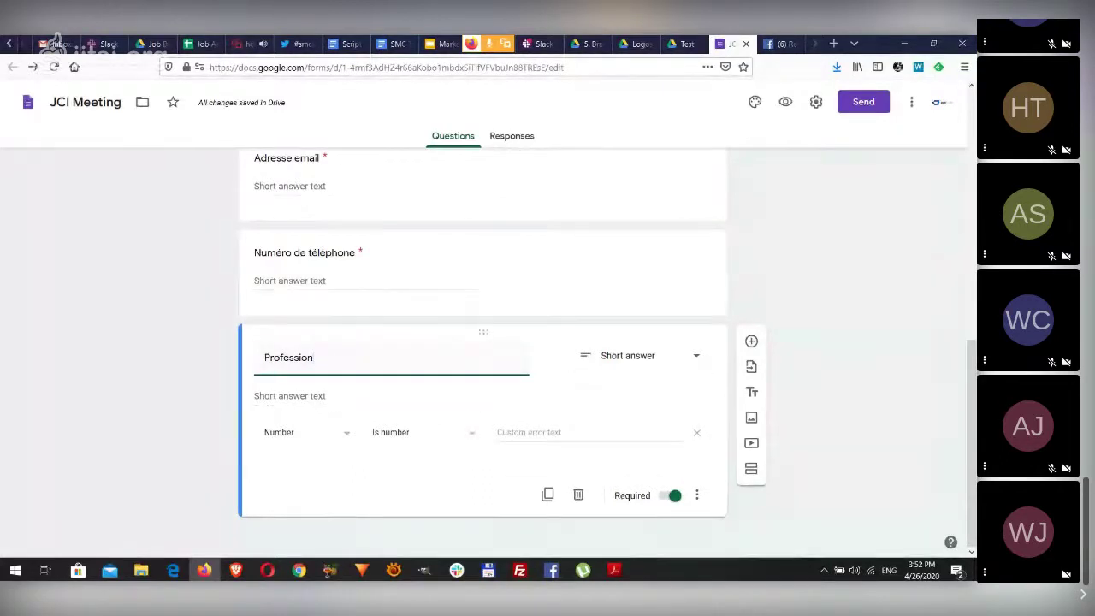
pyautogui.click(642, 355)
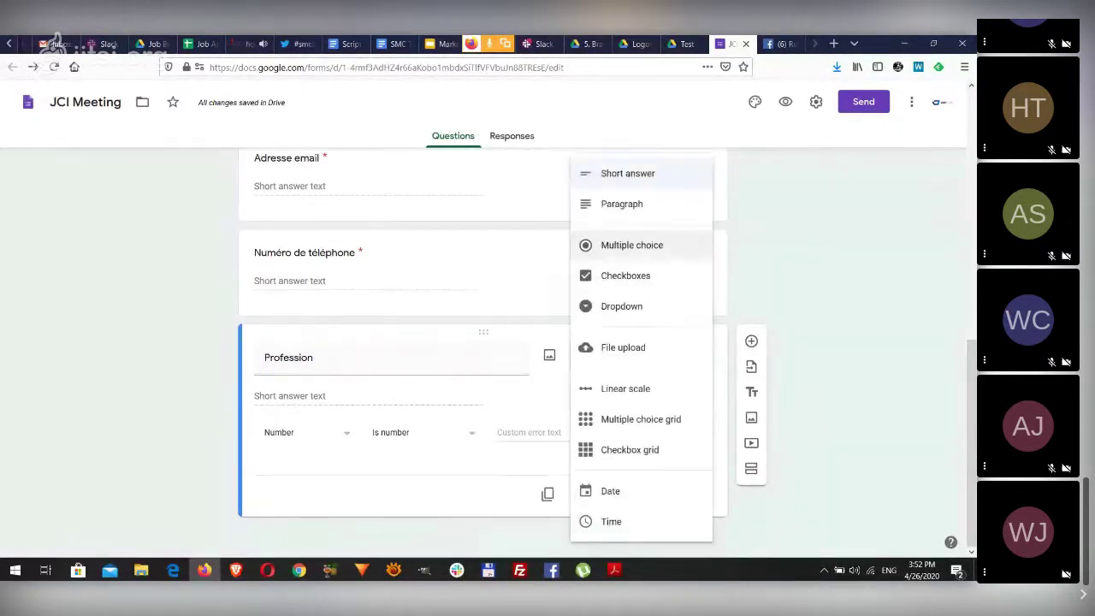
# Step: Make Profession multiple choice with options Etudiant and Professionel
pyautogui.click(631, 245)
pyautogui.write('E')
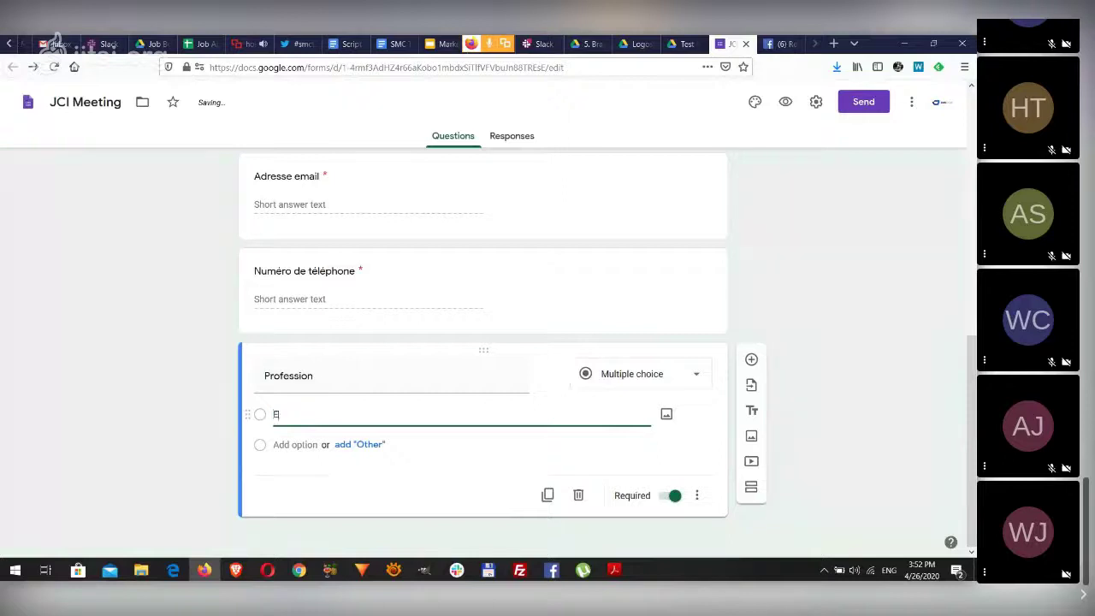
pyautogui.write('tudiant')
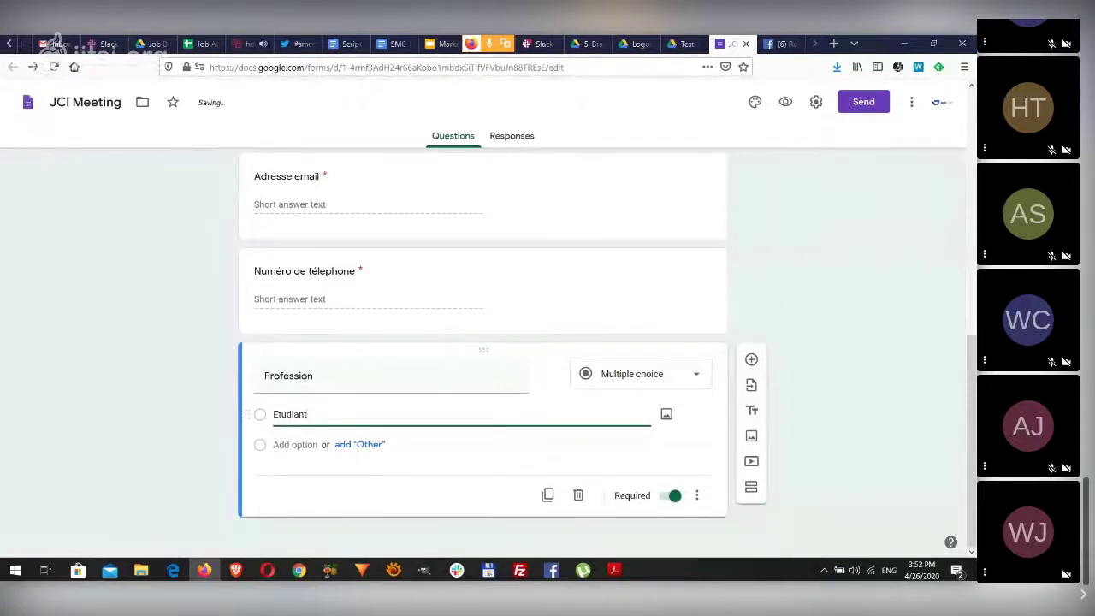
pyautogui.press('Return')
pyautogui.write('Pro')
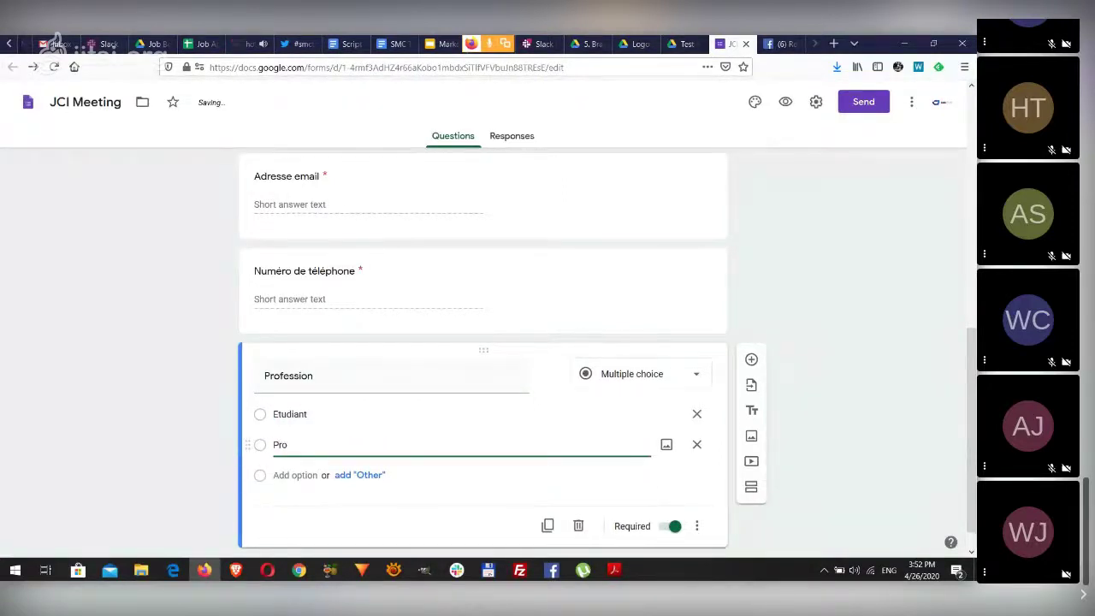
pyautogui.write('fessionel')
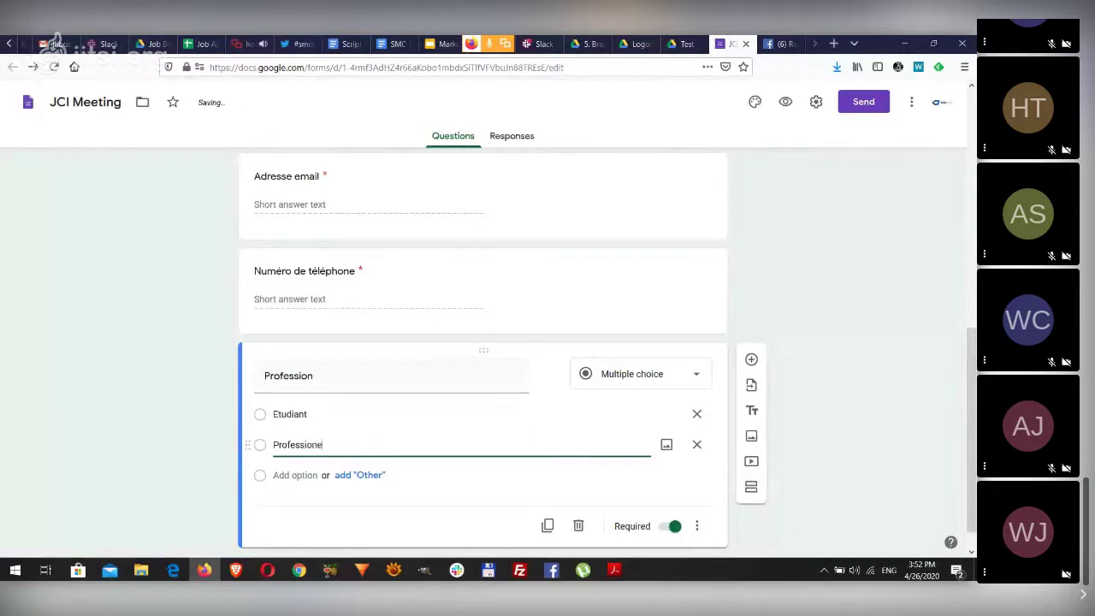
pyautogui.click(294, 475)
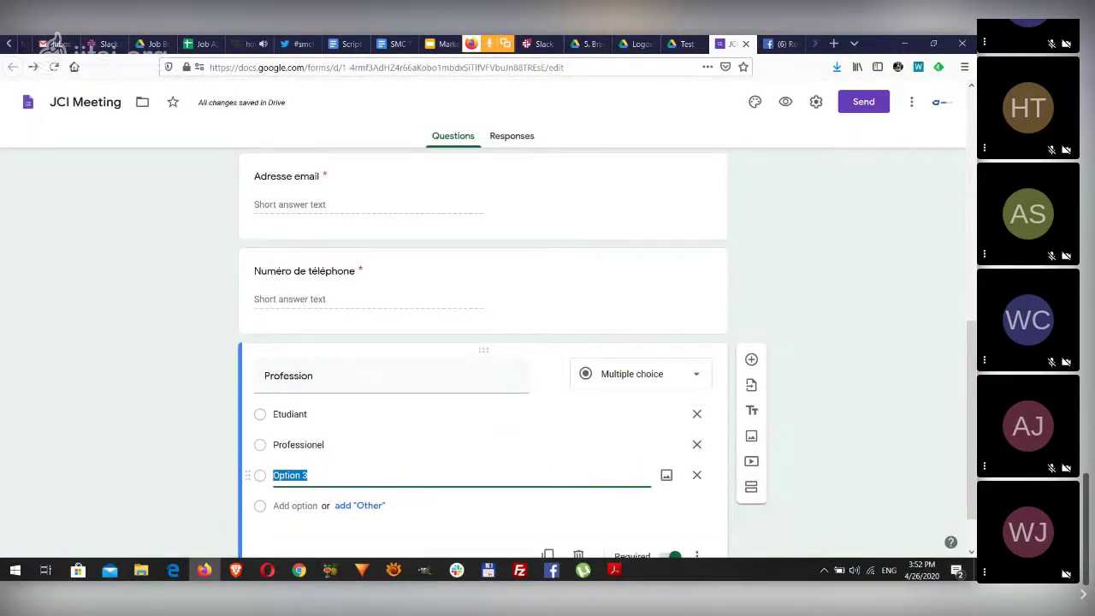
# Step: Add the options 'A la rechrche d'un emploi', fixing its typos, and 'CEO / Manager'
pyautogui.write("EN rechrrche d'un emp")
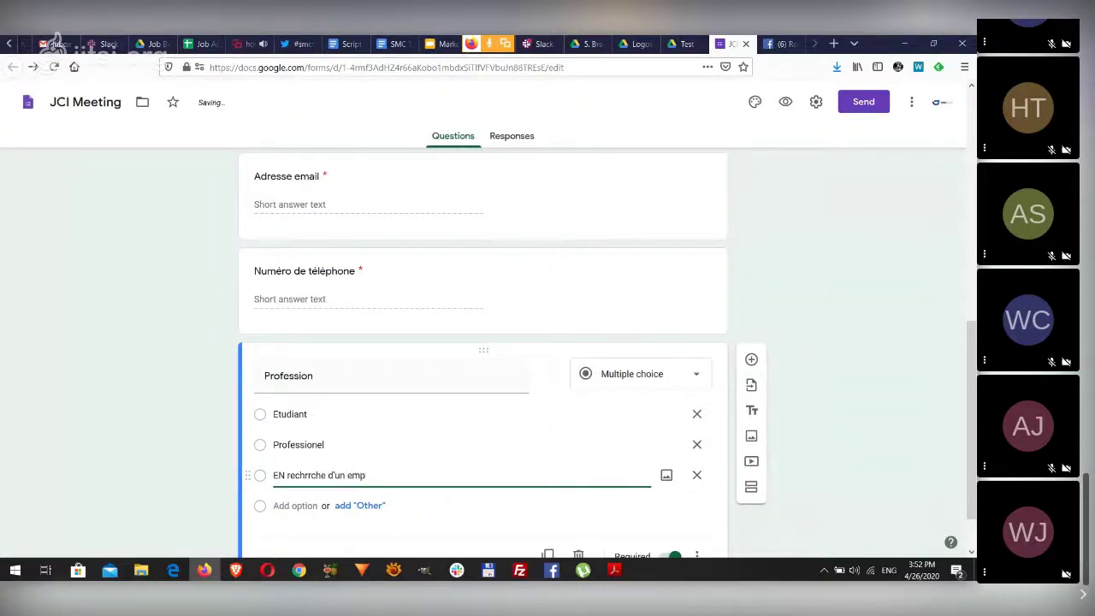
pyautogui.write('loi')
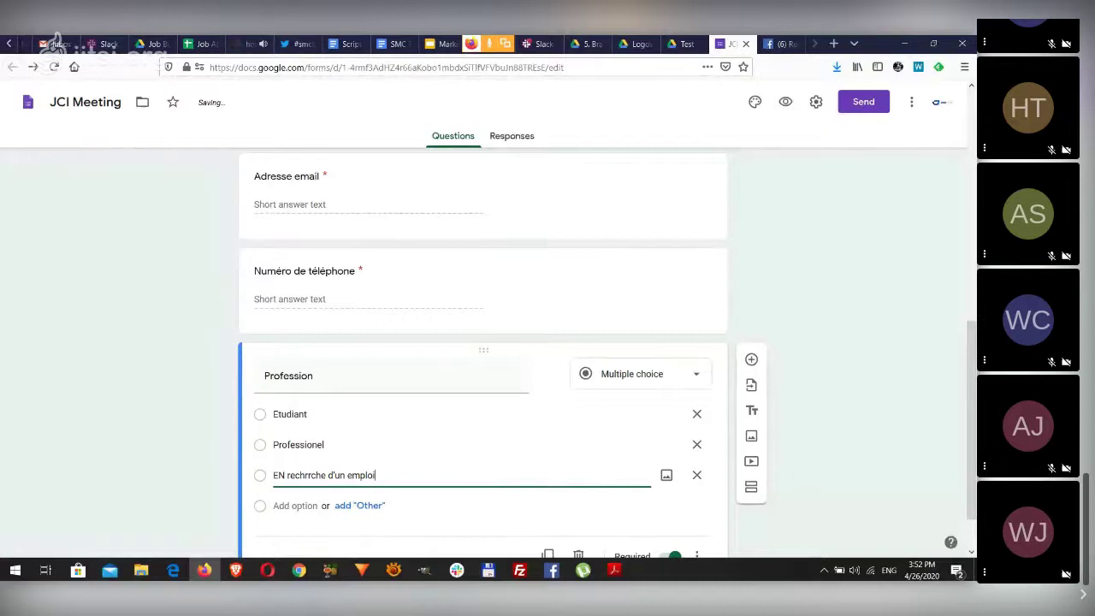
pyautogui.rightClick(305, 362)
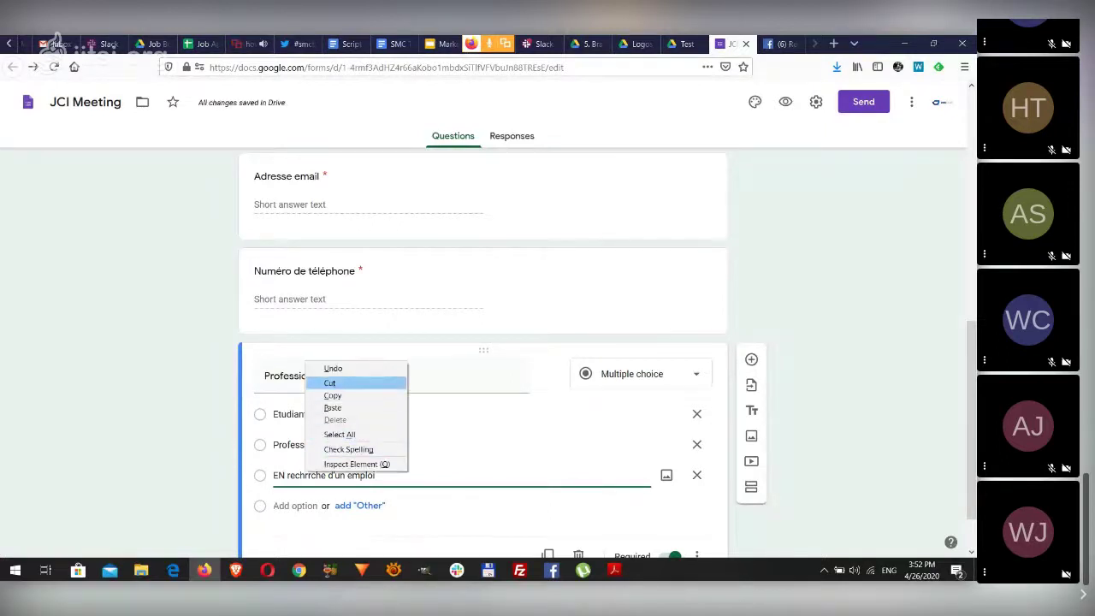
pyautogui.press('Escape')
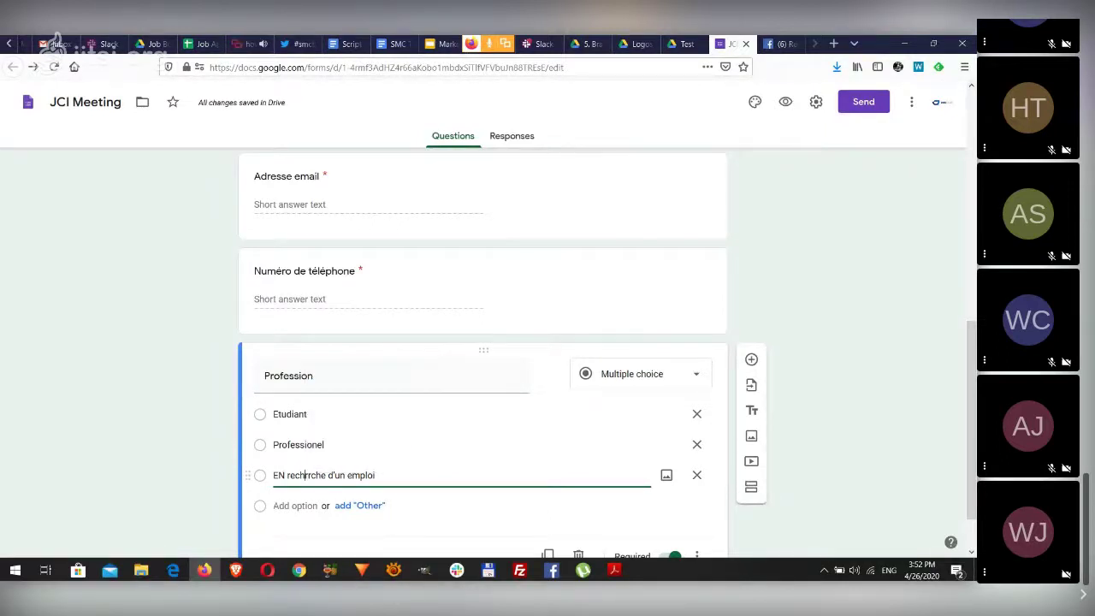
pyautogui.press('Delete')
pyautogui.hotkey('shift', 'Left')
pyautogui.hotkey('shift', 'Left')
pyautogui.hotkey('shift', 'Left')
pyautogui.hotkey('shift', 'Left')
pyautogui.hotkey('shift', 'Left')
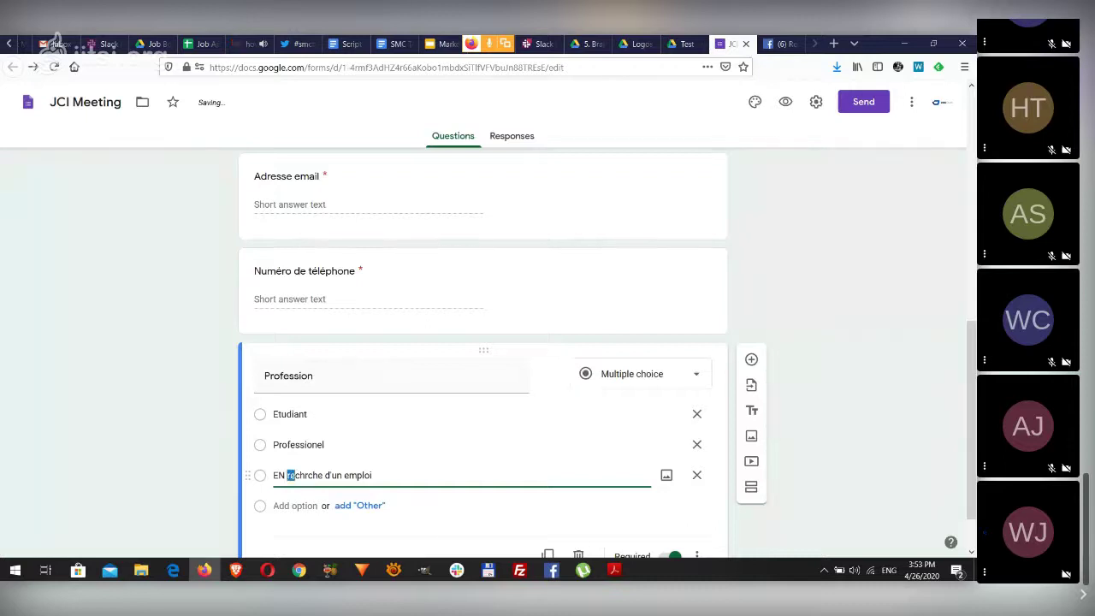
pyautogui.write('Al a')
pyautogui.press('BackSpace')
pyautogui.press('BackSpace')
pyautogui.press('BackSpace')
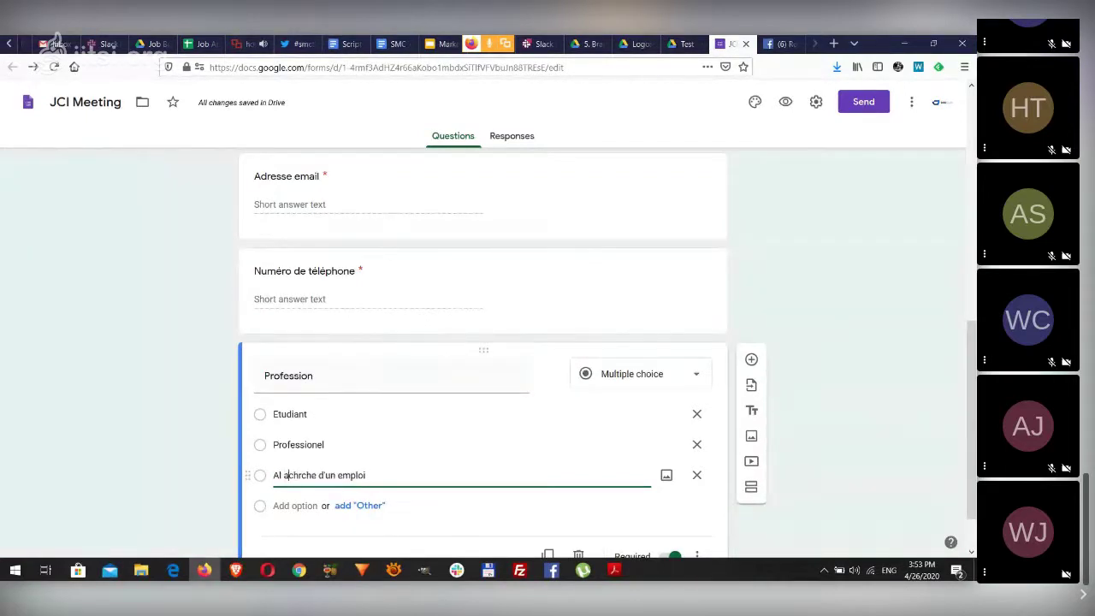
pyautogui.write('la r')
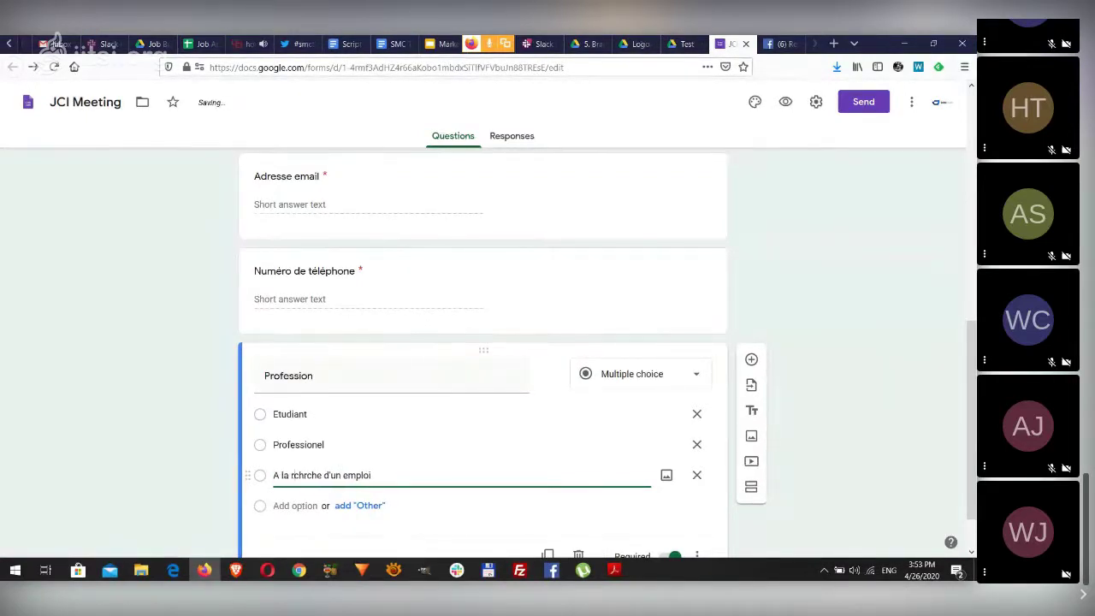
pyautogui.write('e')
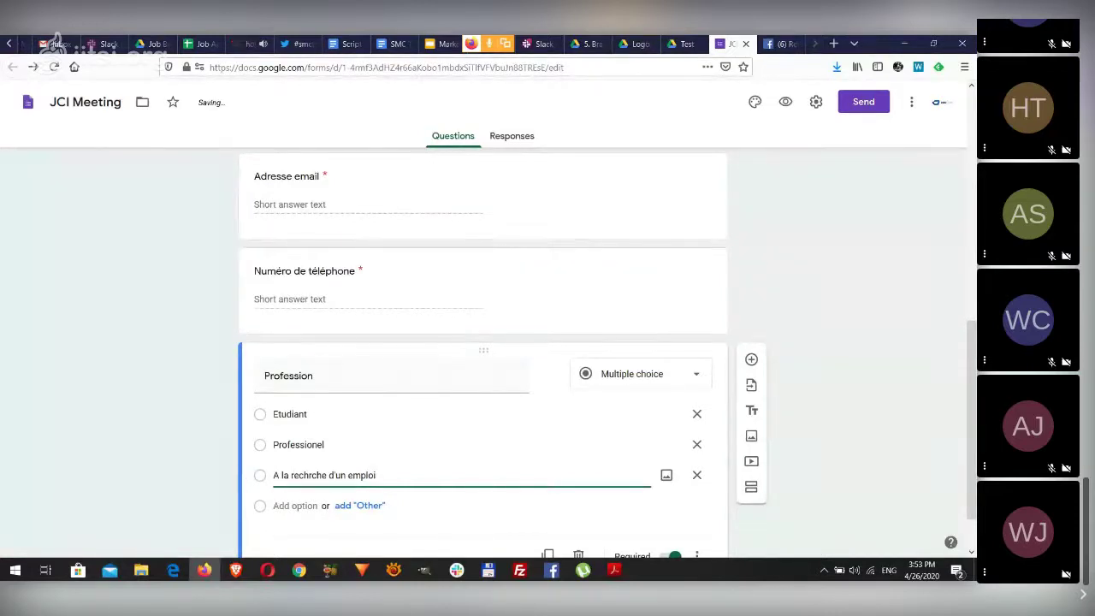
pyautogui.press('Return')
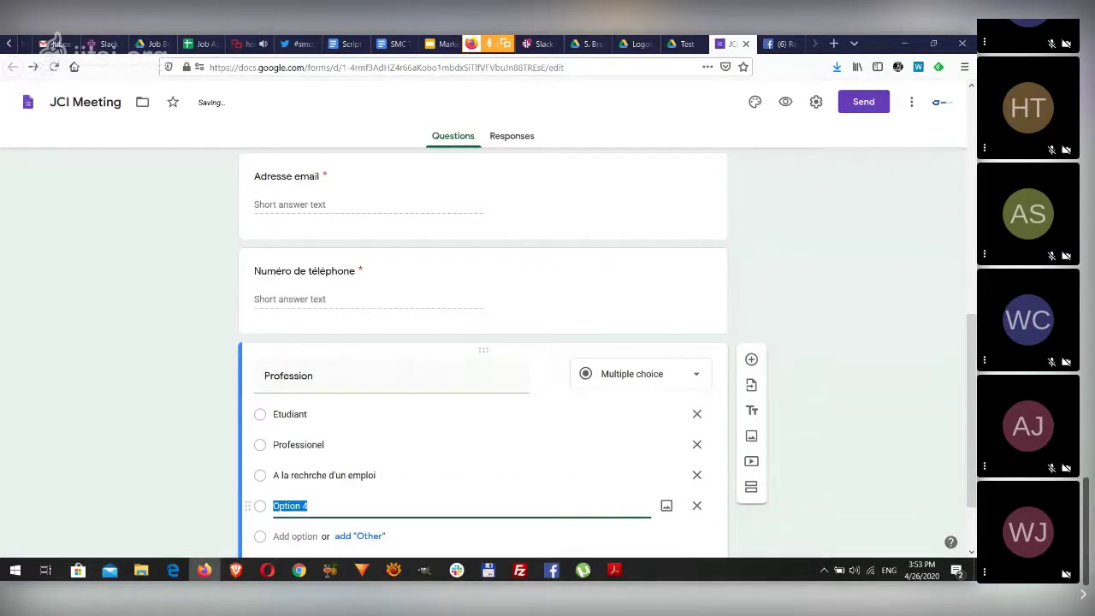
pyautogui.write('CEO / Manager')
pyautogui.scroll(-2, 483, 353)
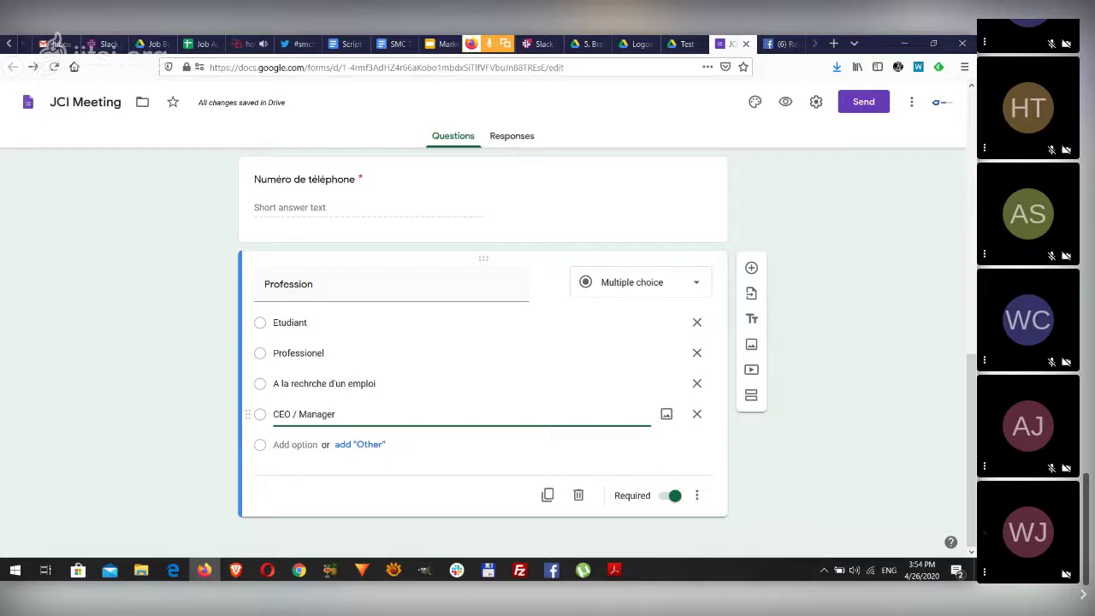
pyautogui.scroll(10, 483, 351)
# Step: Get a shortened shareable link to the form from the Send options
pyautogui.scroll(-3, 483, 351)
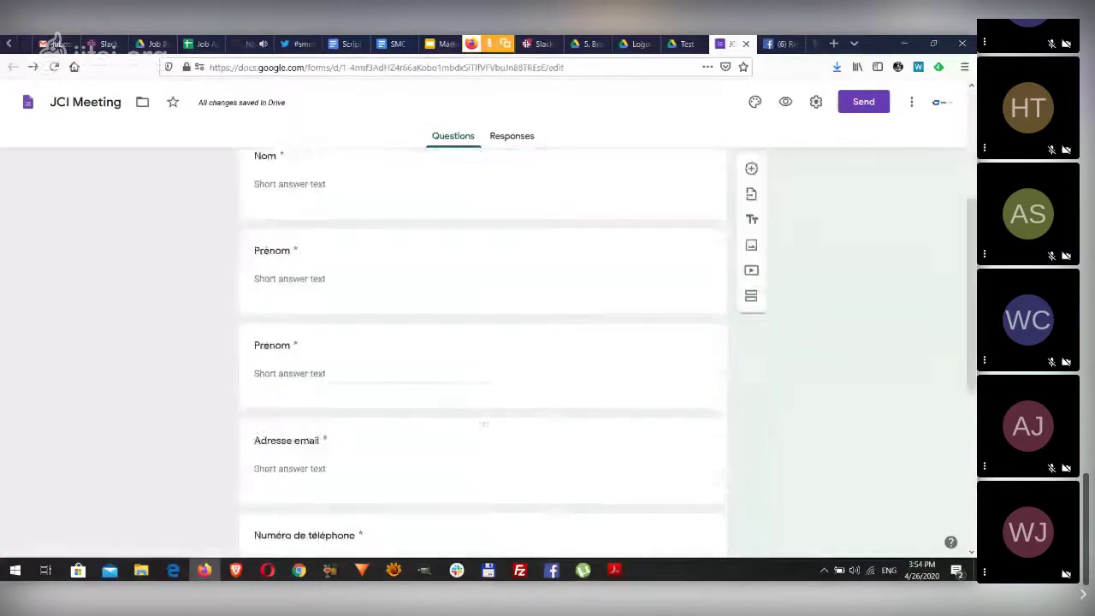
pyautogui.scroll(3, 484, 351)
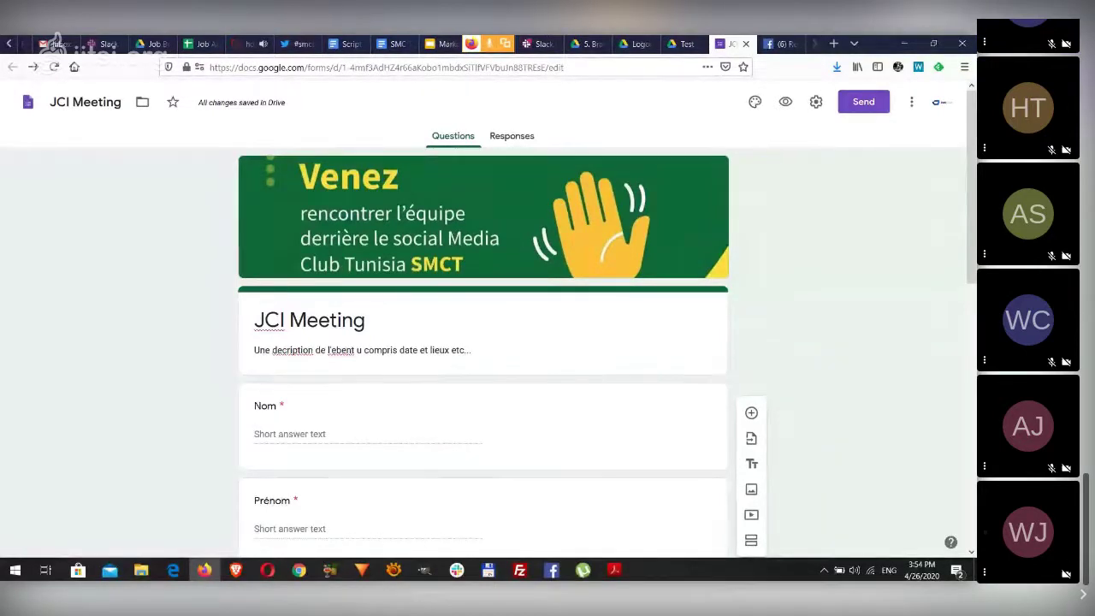
pyautogui.click(385, 67)
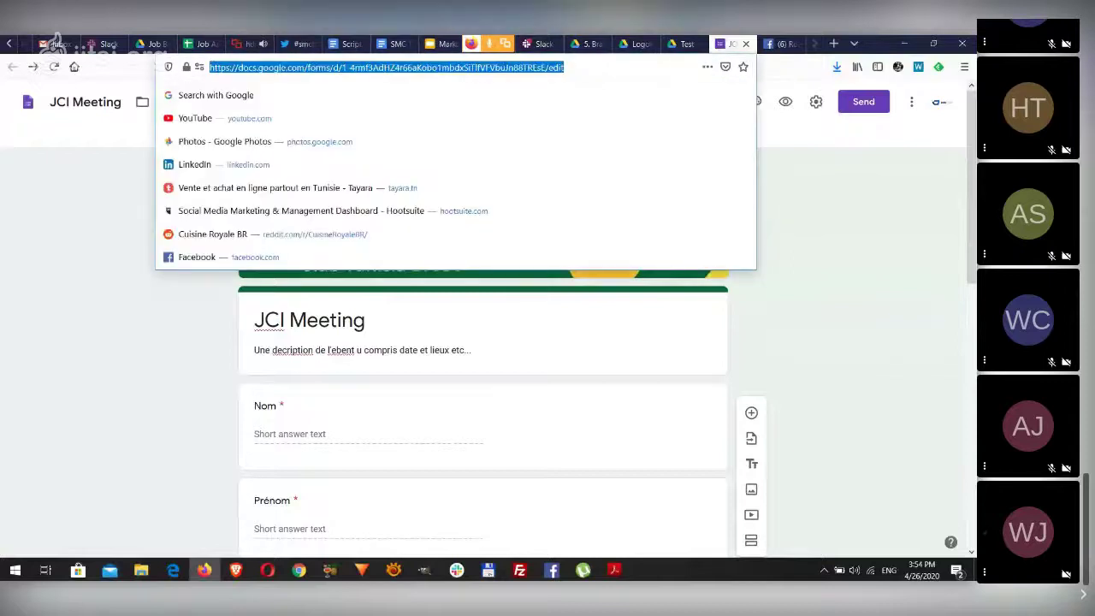
pyautogui.press('Escape')
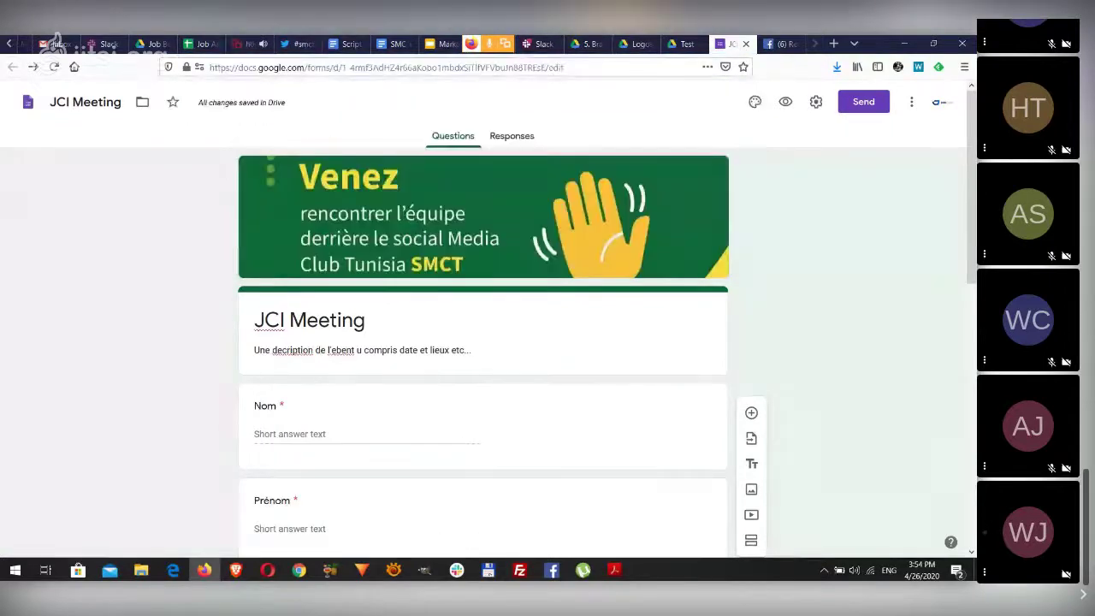
pyautogui.click(863, 102)
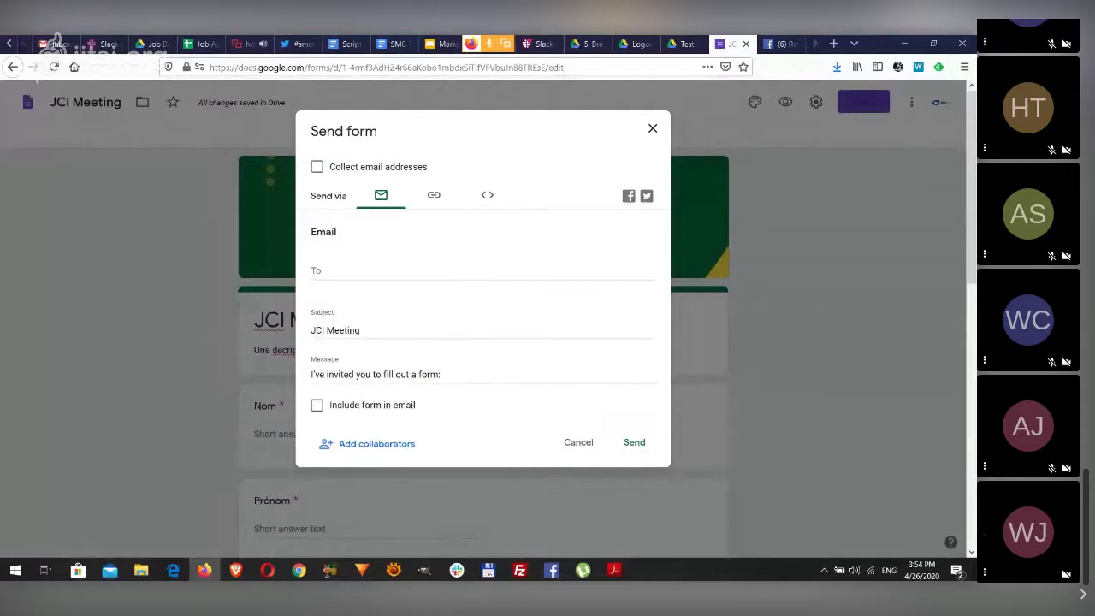
pyautogui.click(434, 195)
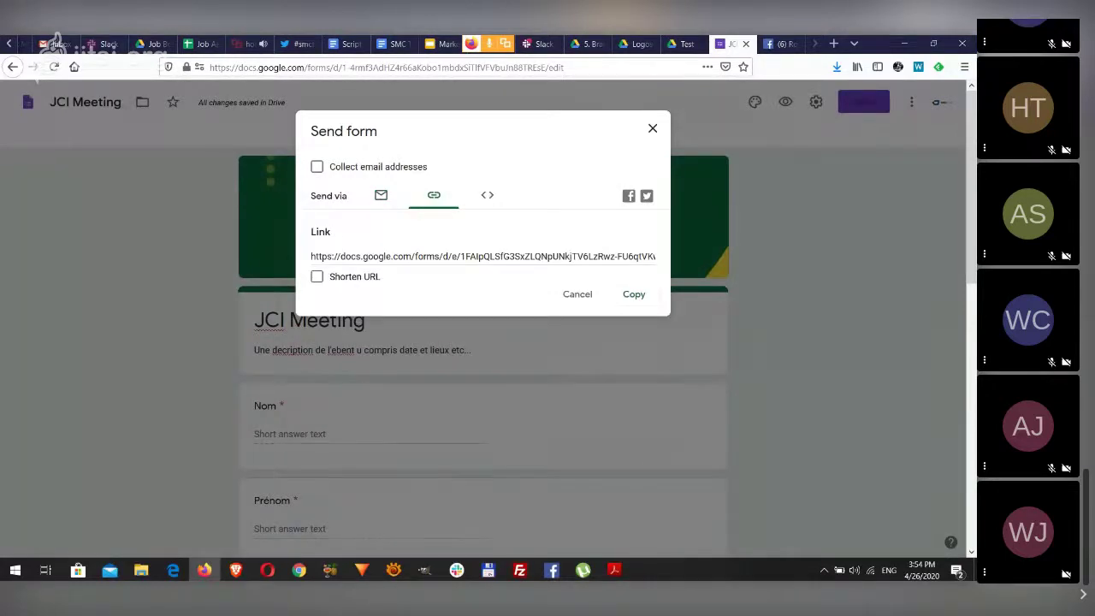
pyautogui.click(316, 276)
pyautogui.hotkey('ctrl', 'c')
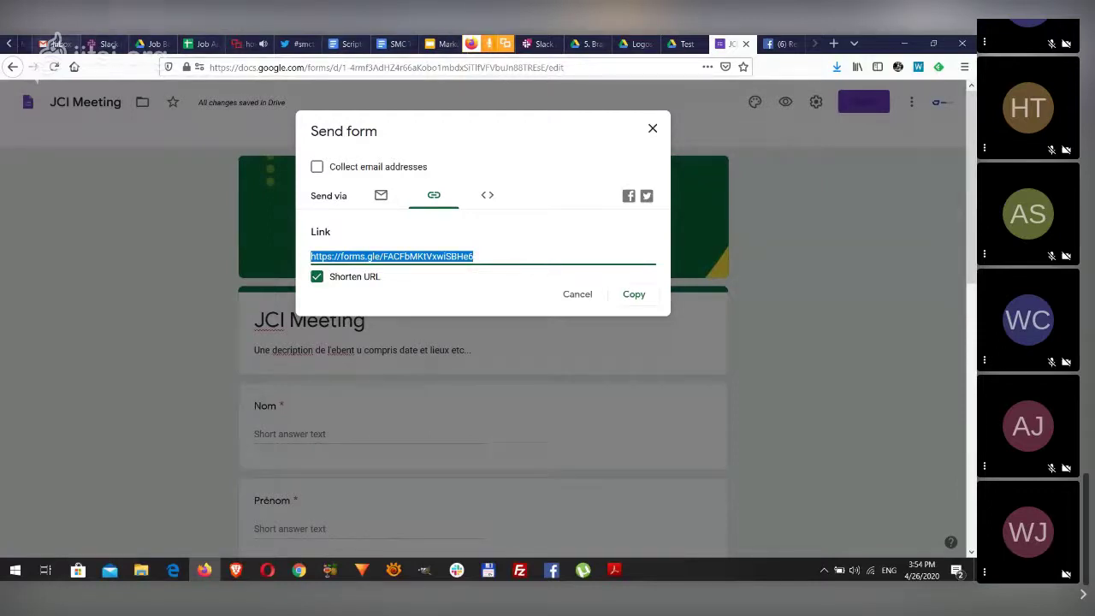
# Step: Post the short form link in the meeting chat and paste it into a new tab
pyautogui.click(249, 44)
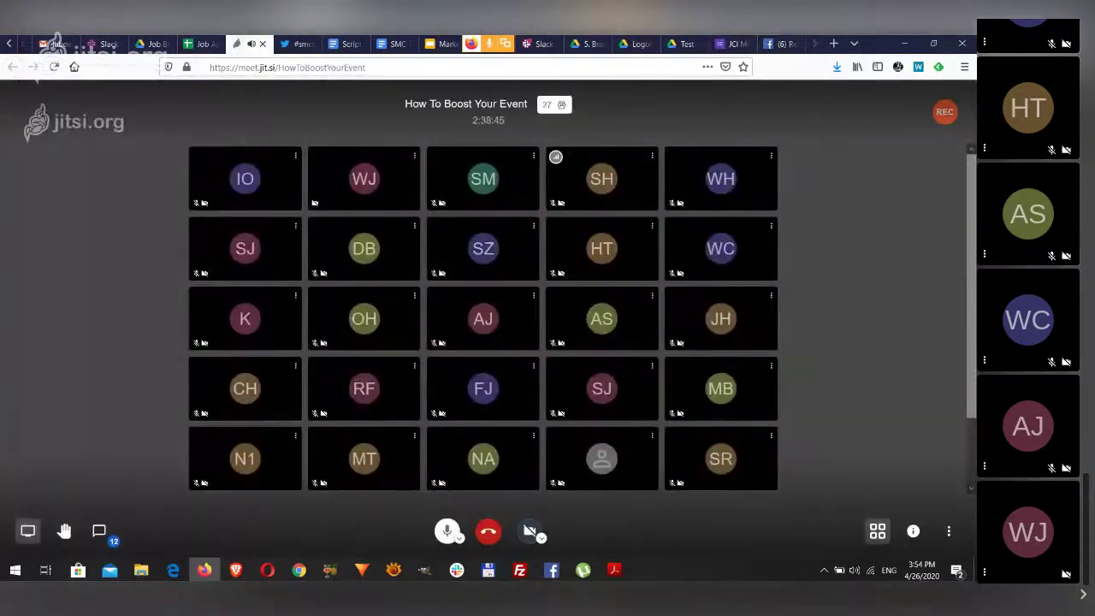
pyautogui.click(98, 531)
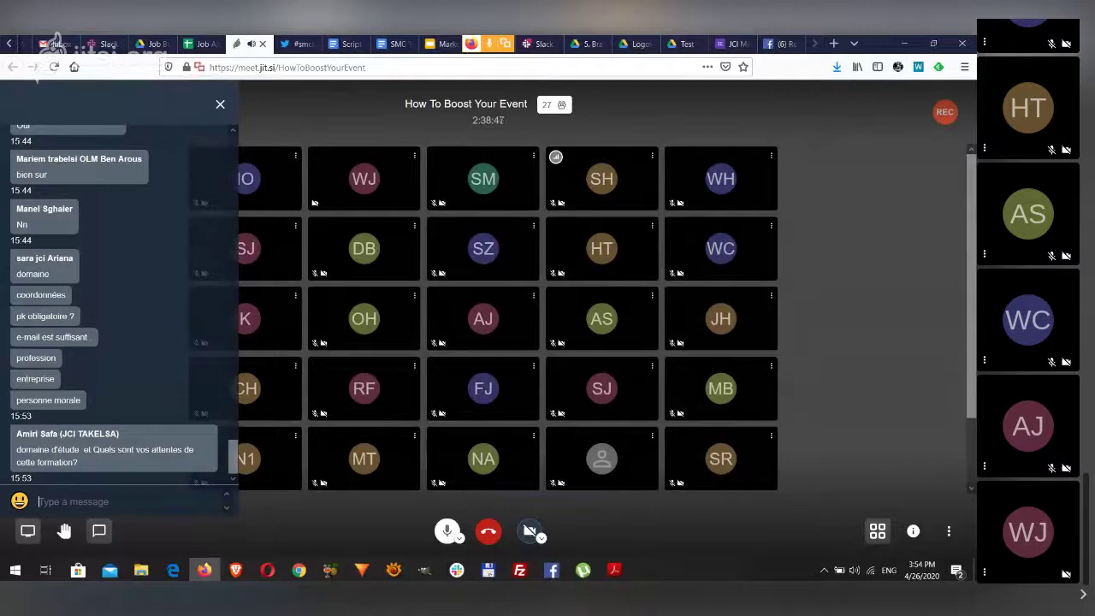
pyautogui.hotkey('ctrl', 'v')
pyautogui.press('Return')
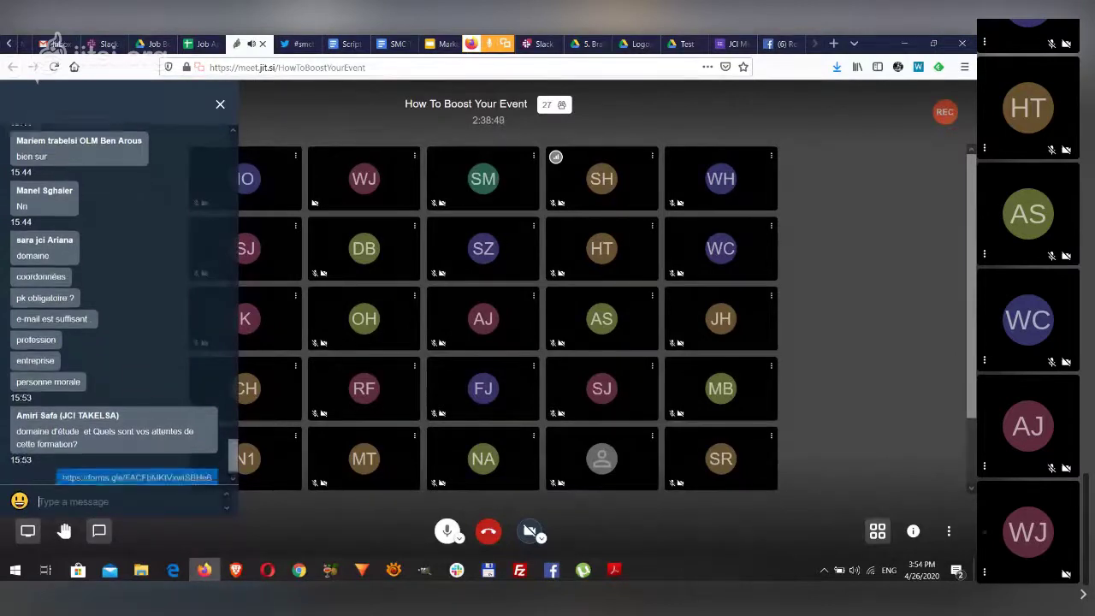
pyautogui.hotkey('ctrl', 't')
pyautogui.hotkey('ctrl', 'v')
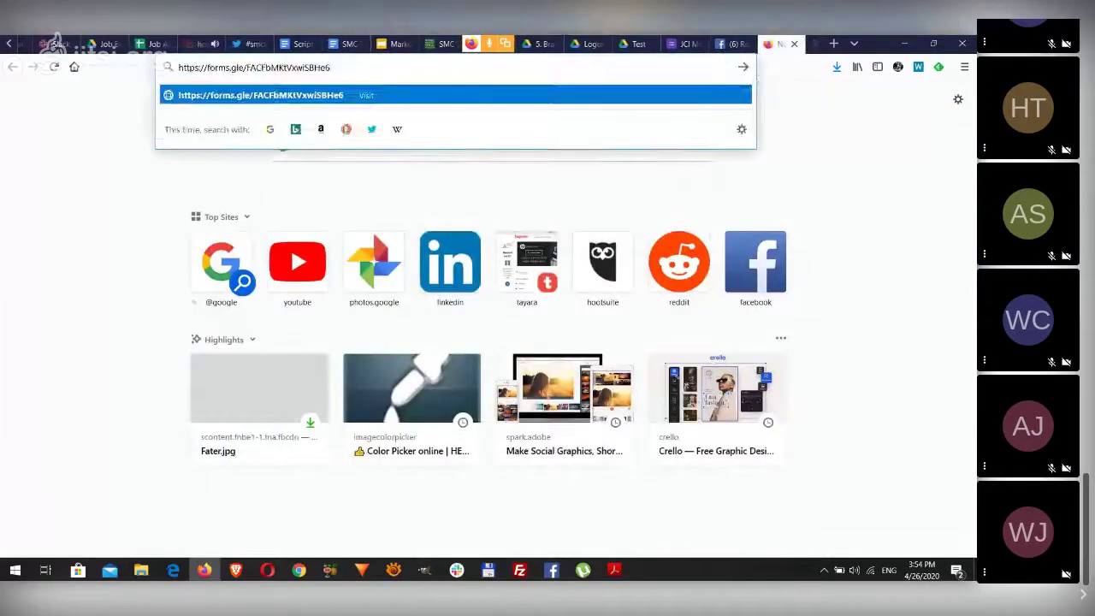
# Step: Load the shared JCI Meeting form link and look over its questions
pyautogui.press('Return')
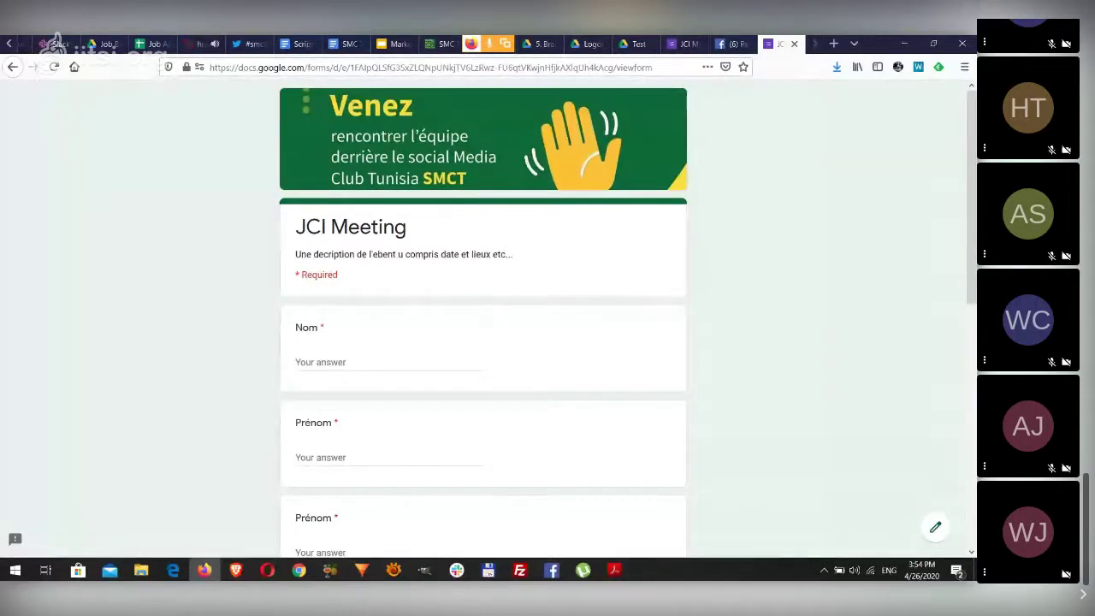
pyautogui.scroll(-5, 482, 316)
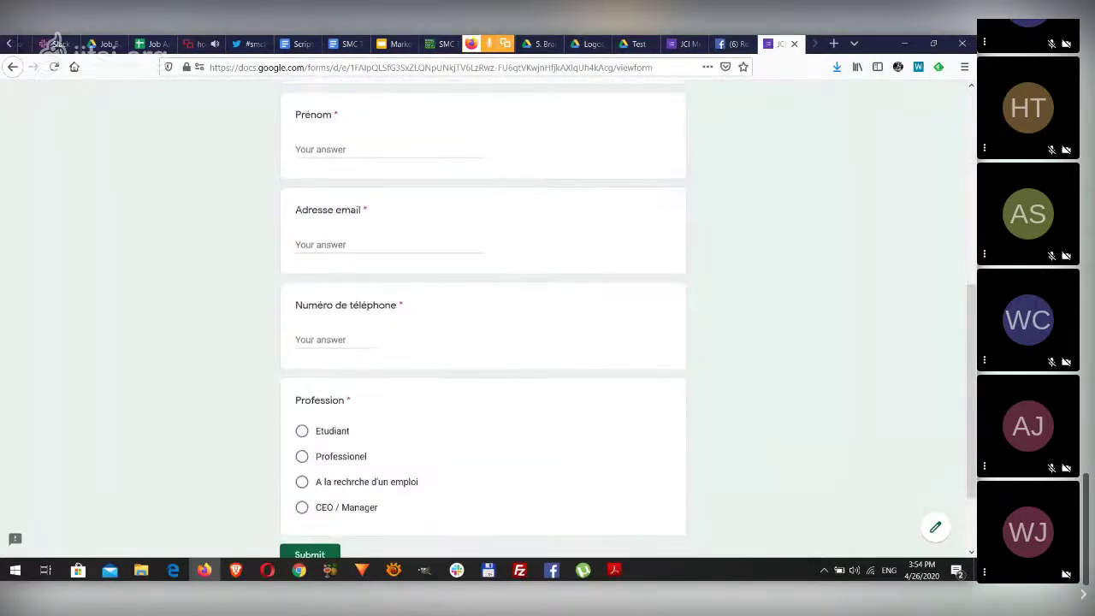
pyautogui.scroll(6, 482, 316)
pyautogui.scroll(-6, 482, 317)
pyautogui.scroll(-1, 482, 316)
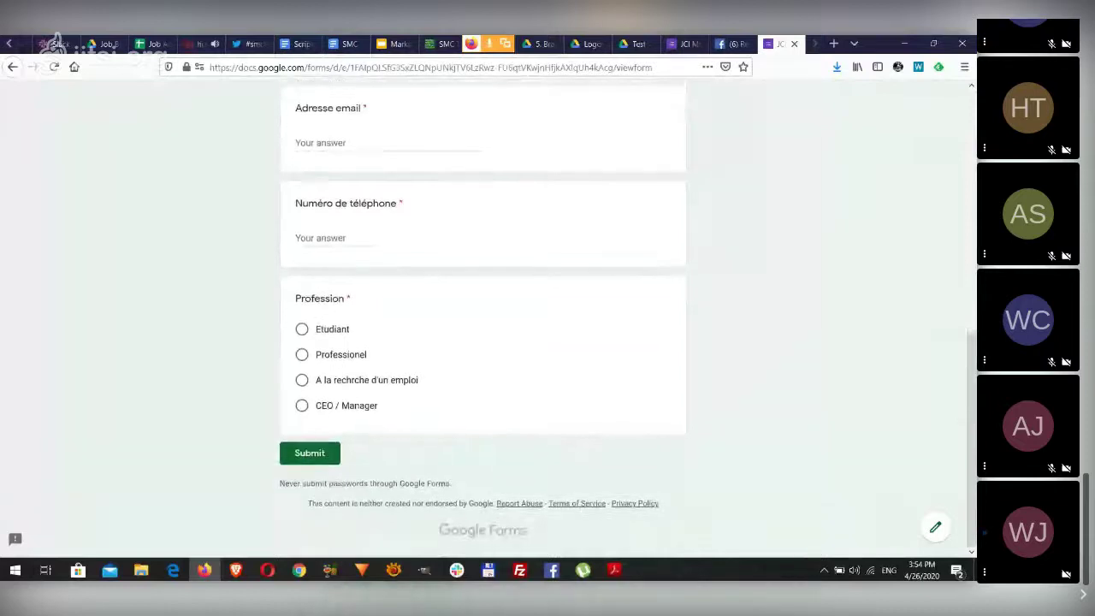
pyautogui.scroll(7, 483, 316)
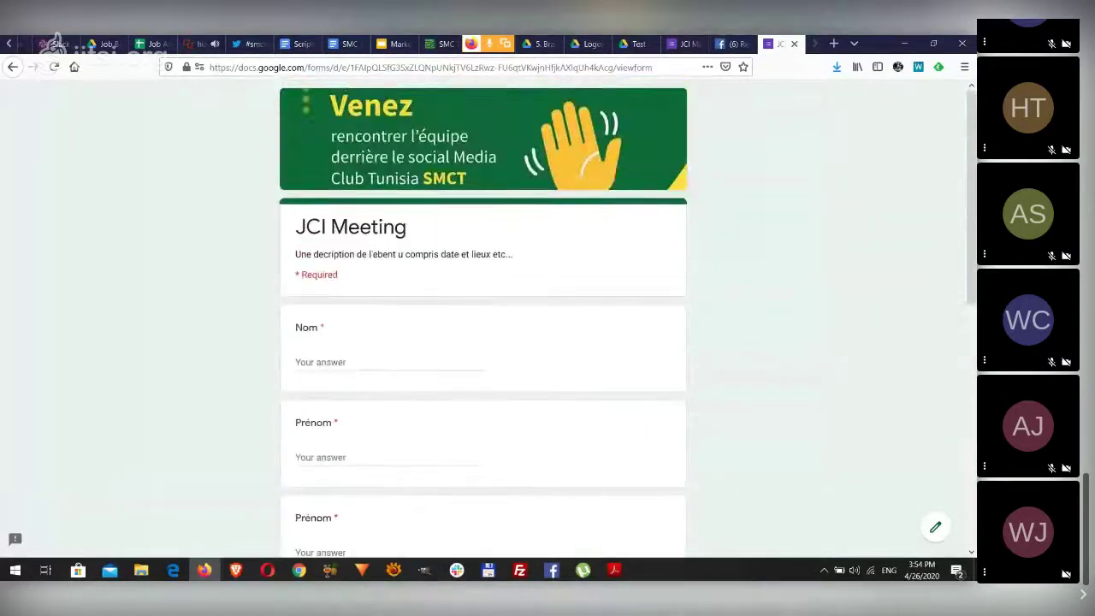
# Step: Fill in a sample Nom, Prénom and phone-style answer in the first fields
pyautogui.click(374, 362)
pyautogui.write('Bla')
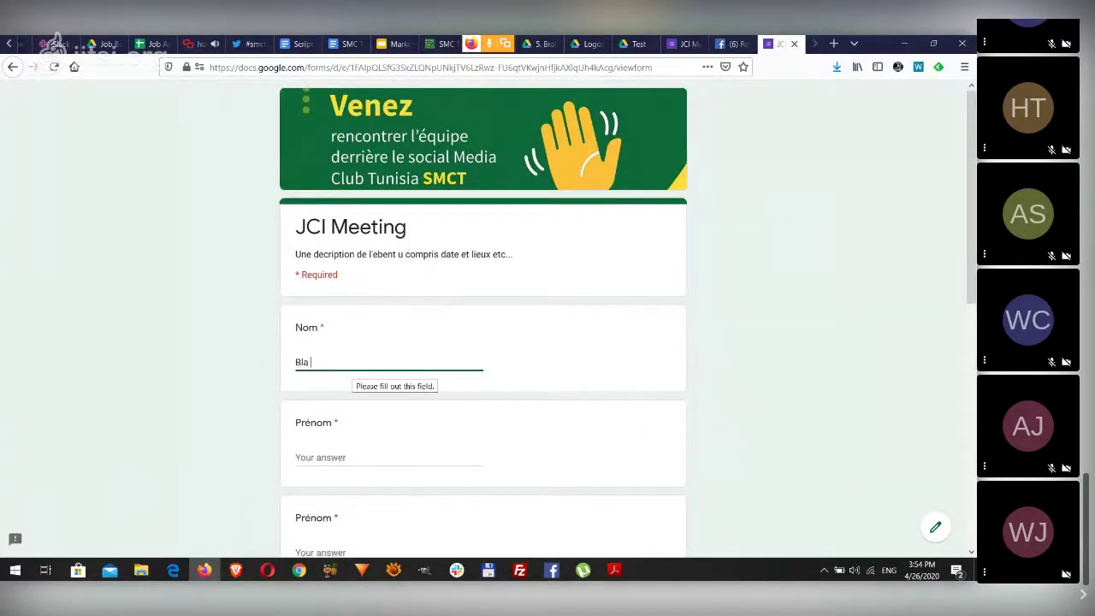
pyautogui.write(' Bla')
pyautogui.click(342, 457)
pyautogui.write('Bla')
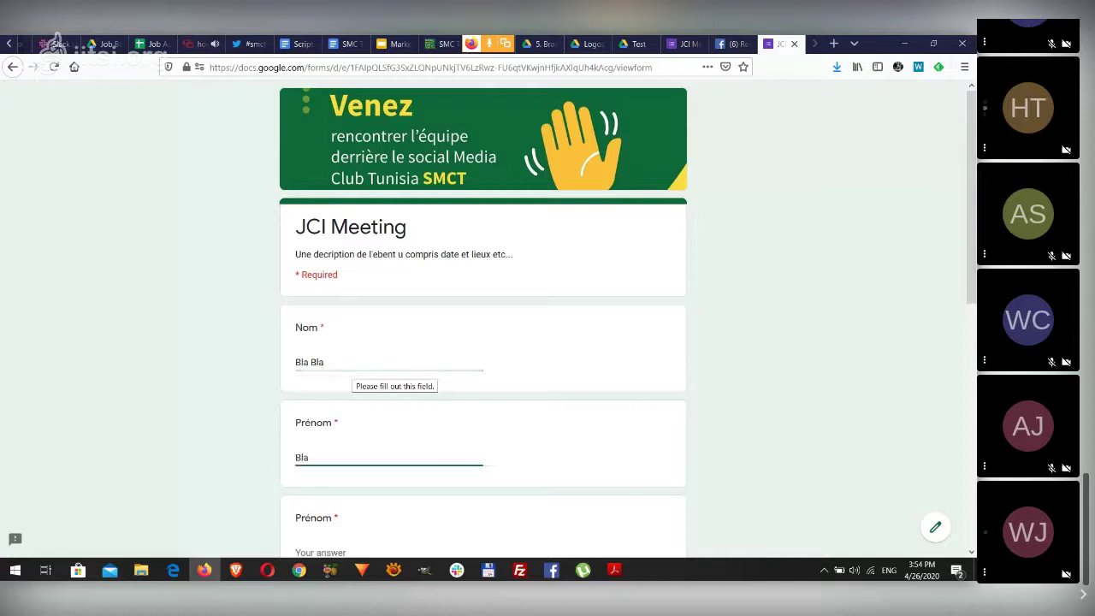
pyautogui.write('Hell')
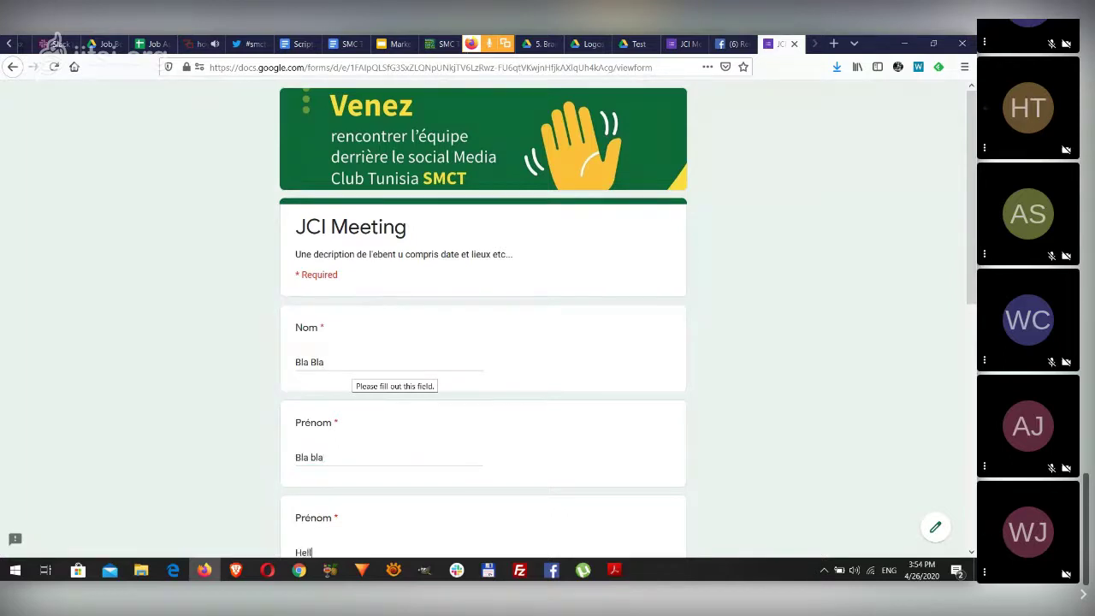
pyautogui.write('o@yahho.tn')
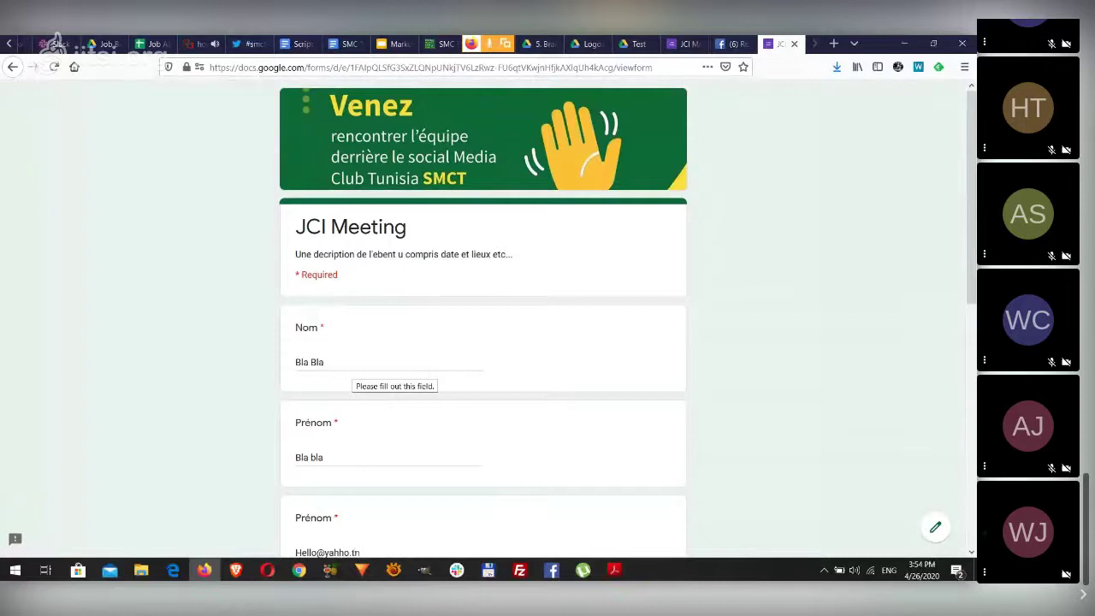
pyautogui.scroll(-3, 628, 316)
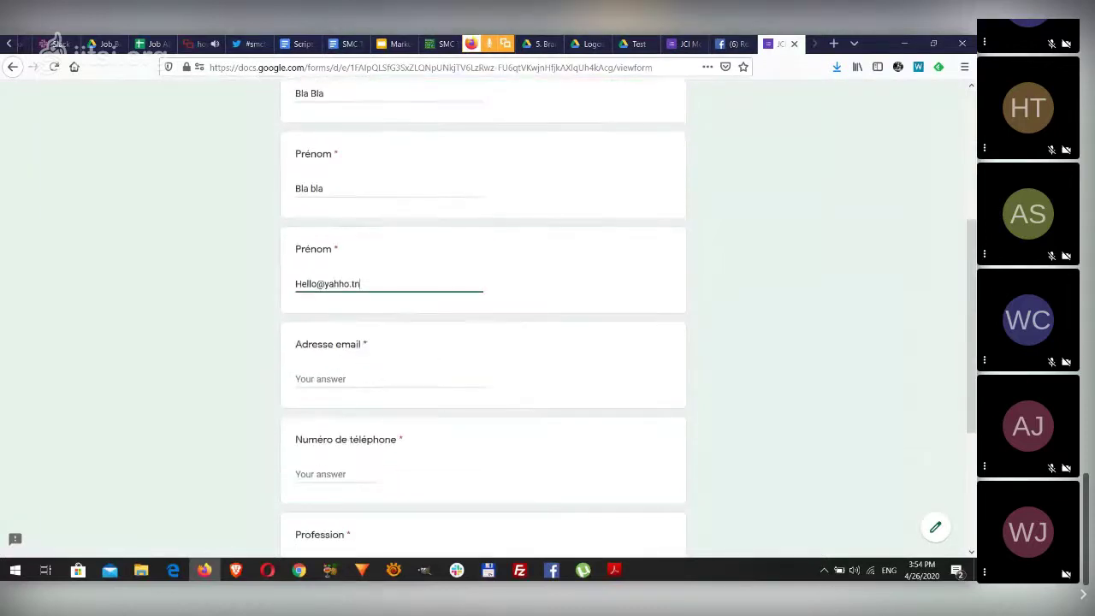
pyautogui.click(389, 383)
pyautogui.write('2558')
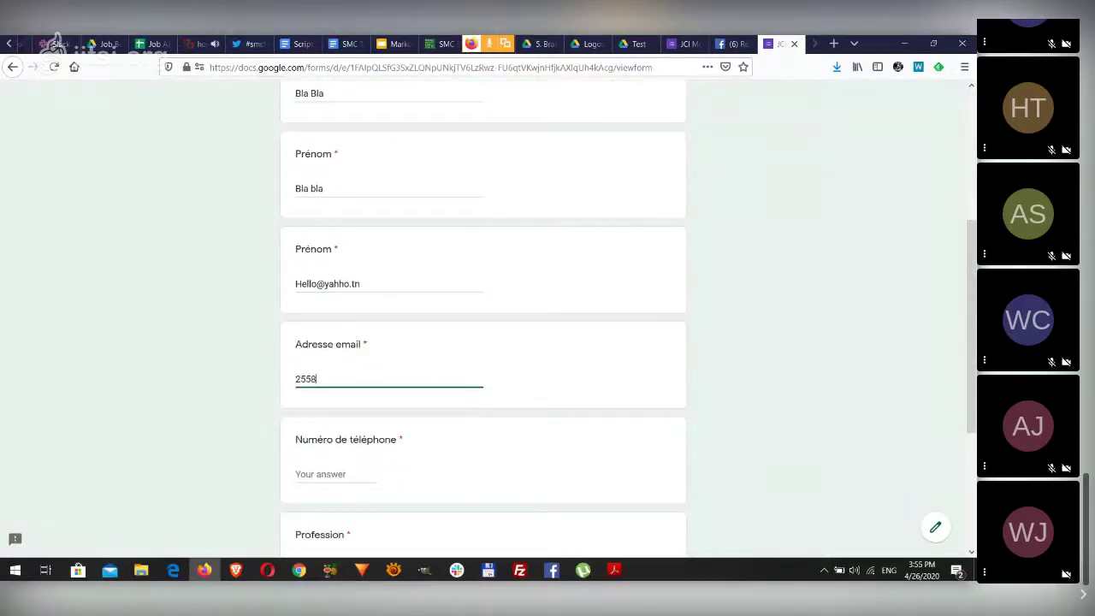
pyautogui.write('7412')
pyautogui.scroll(-3, 482, 325)
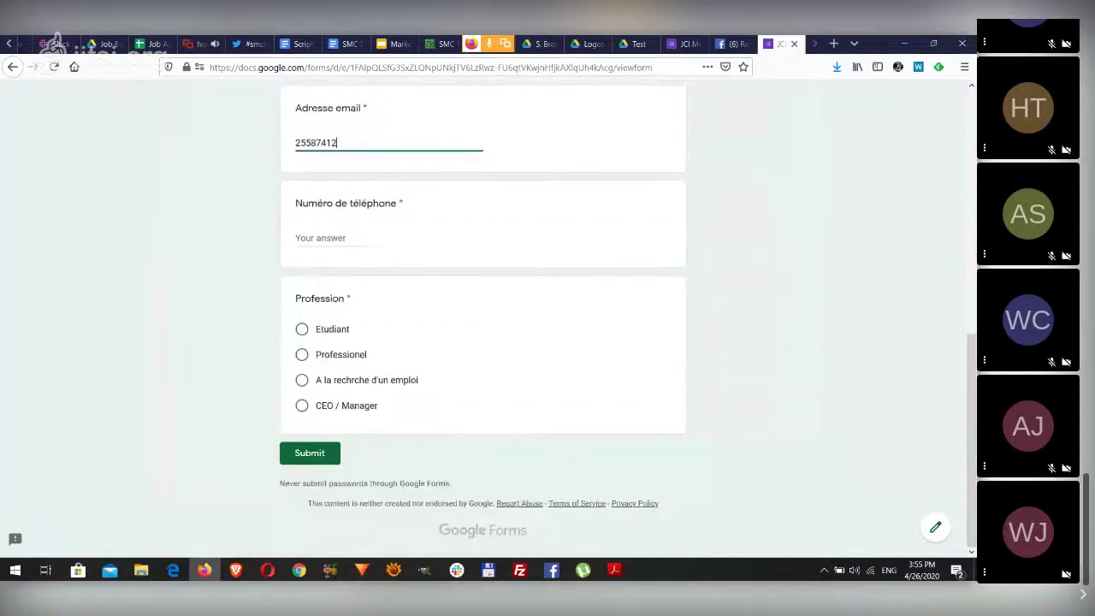
pyautogui.scroll(3, 483, 325)
# Step: Correct Prénom to 'Hello' and paste the sample e-mail address into Adresse email
pyautogui.hotkey('shift', 'Tab')
pyautogui.hotkey('ctrl', 'c')
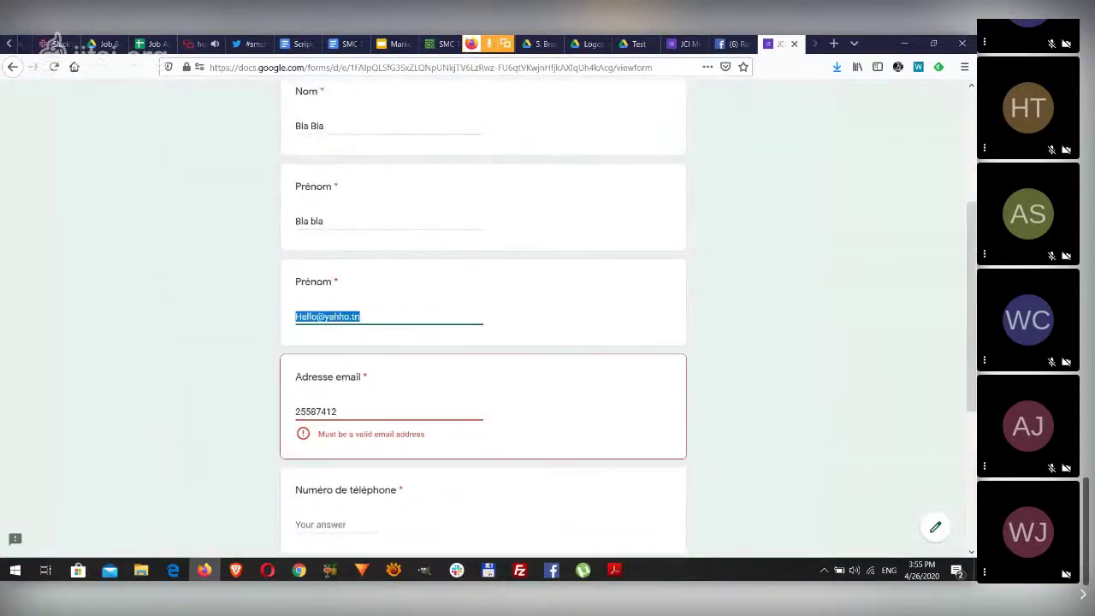
pyautogui.press('BackSpace')
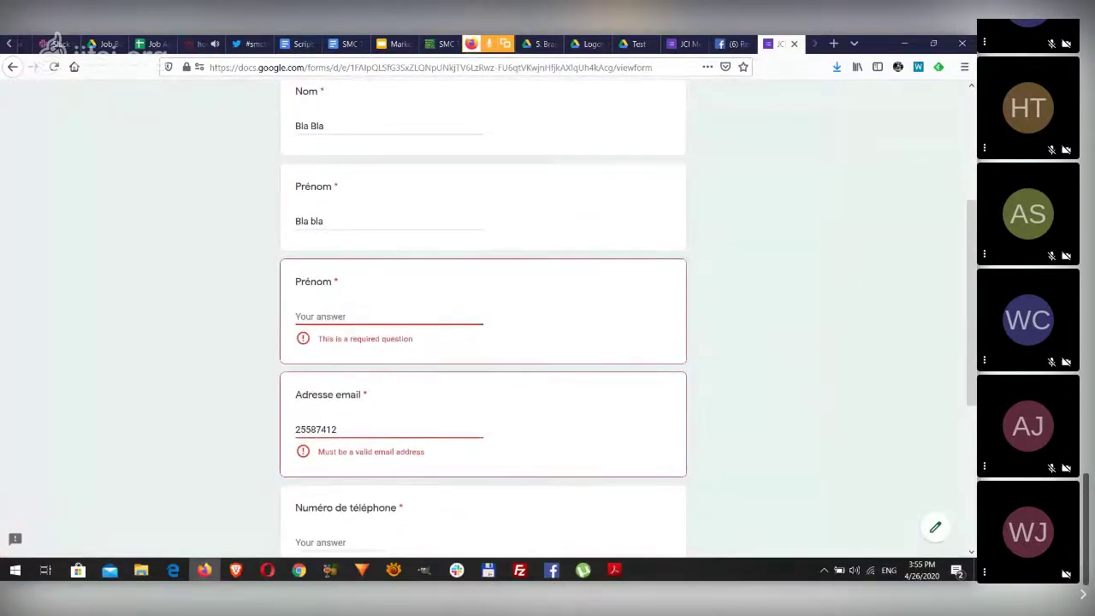
pyautogui.scroll(2, 482, 325)
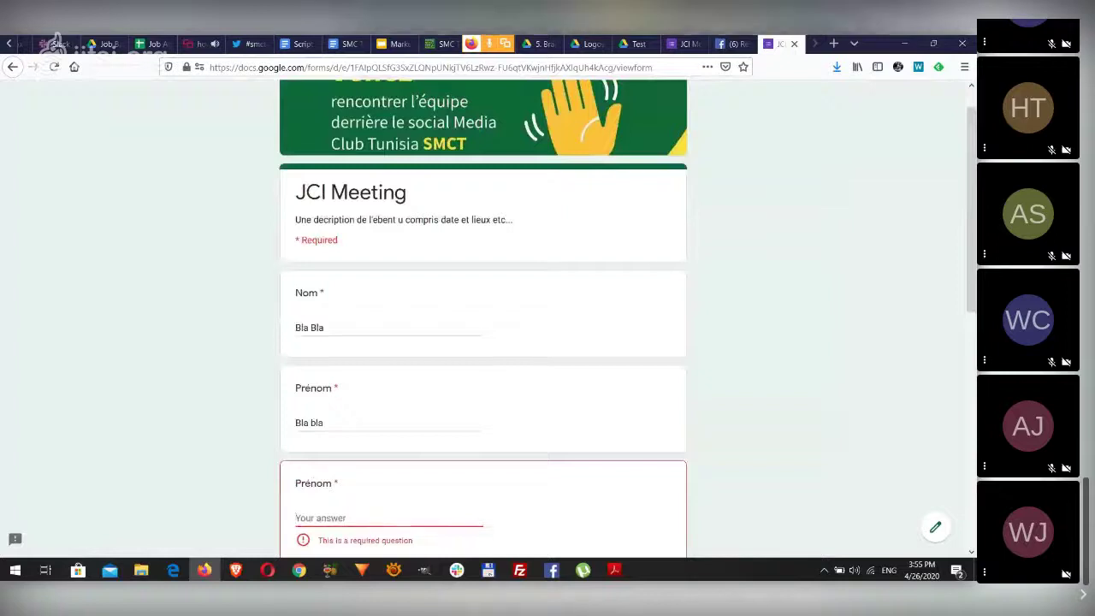
pyautogui.scroll(-2, 482, 325)
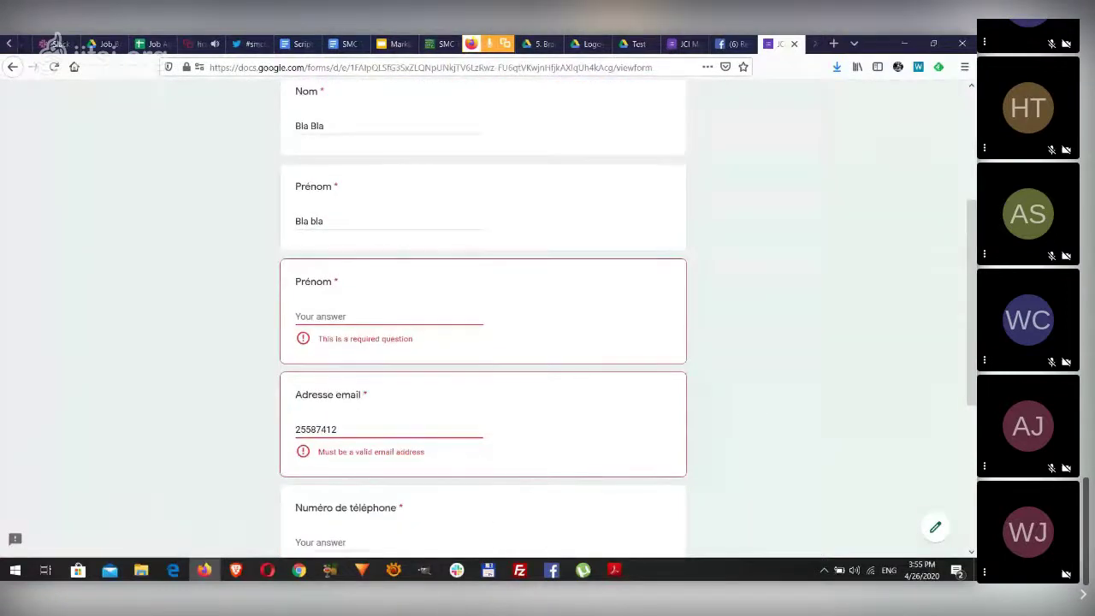
pyautogui.write('Hello')
pyautogui.press('Tab')
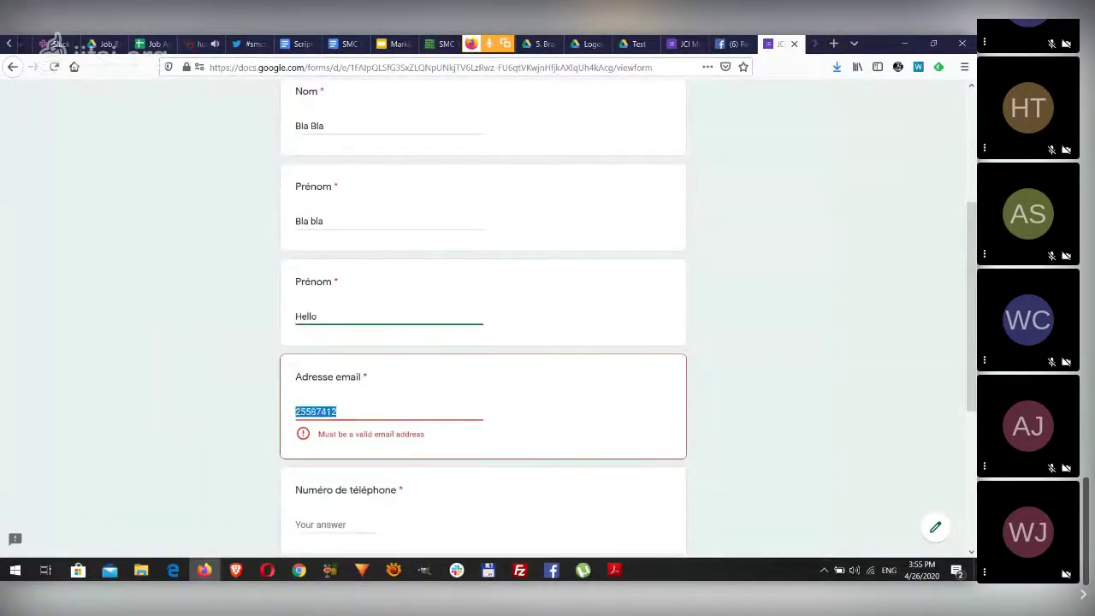
pyautogui.hotkey('ctrl', 'v')
pyautogui.scroll(-3, 482, 325)
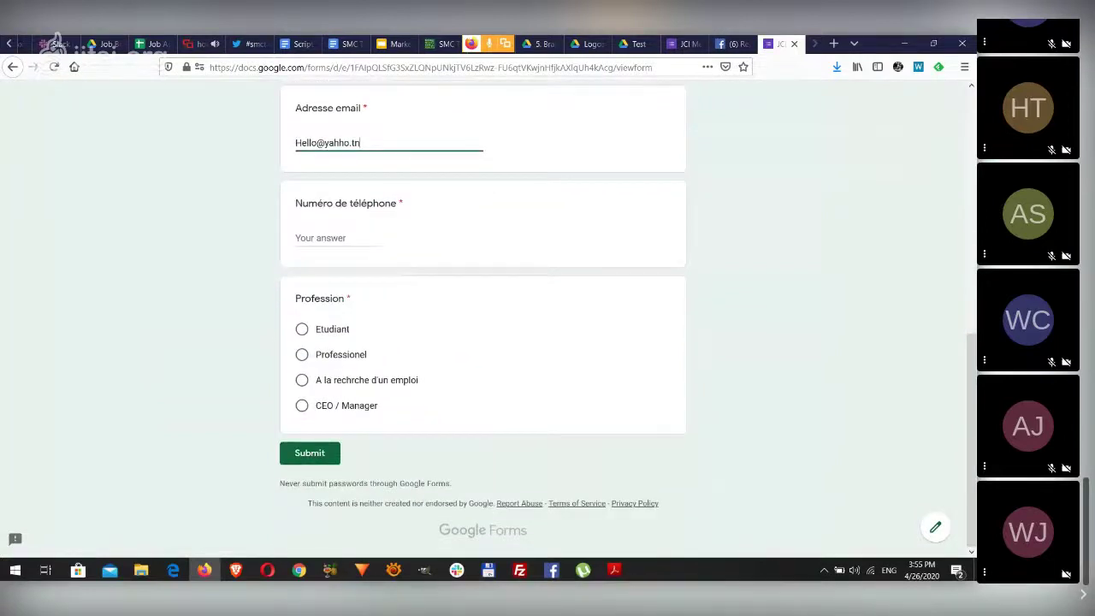
# Step: Enter the phone number, choose Etudiant as profession, and submit the response
pyautogui.click(335, 238)
pyautogui.write('251478')
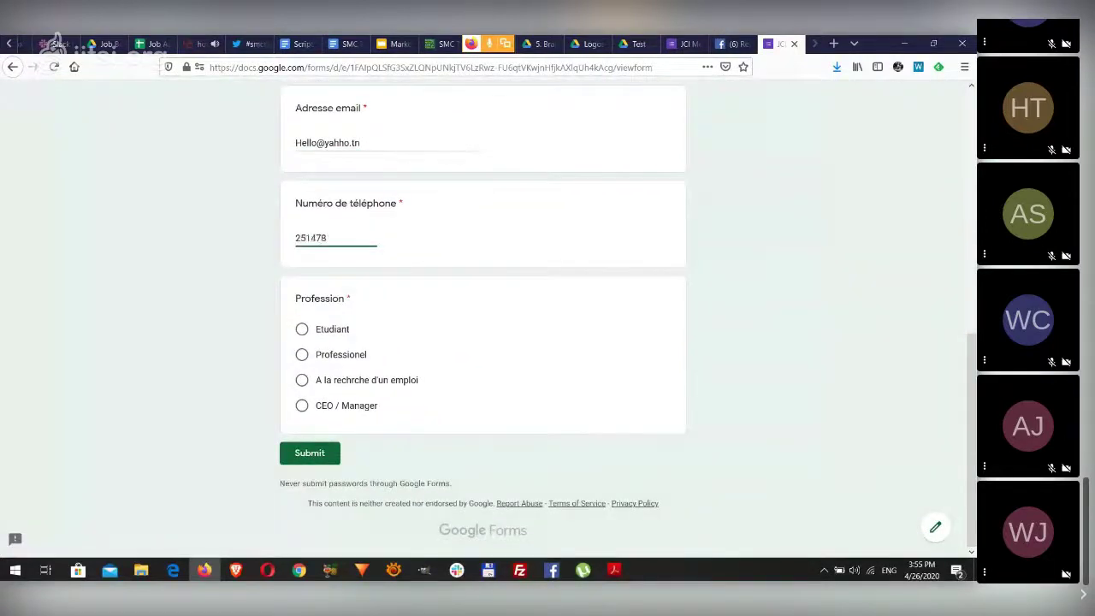
pyautogui.click(302, 329)
pyautogui.click(309, 453)
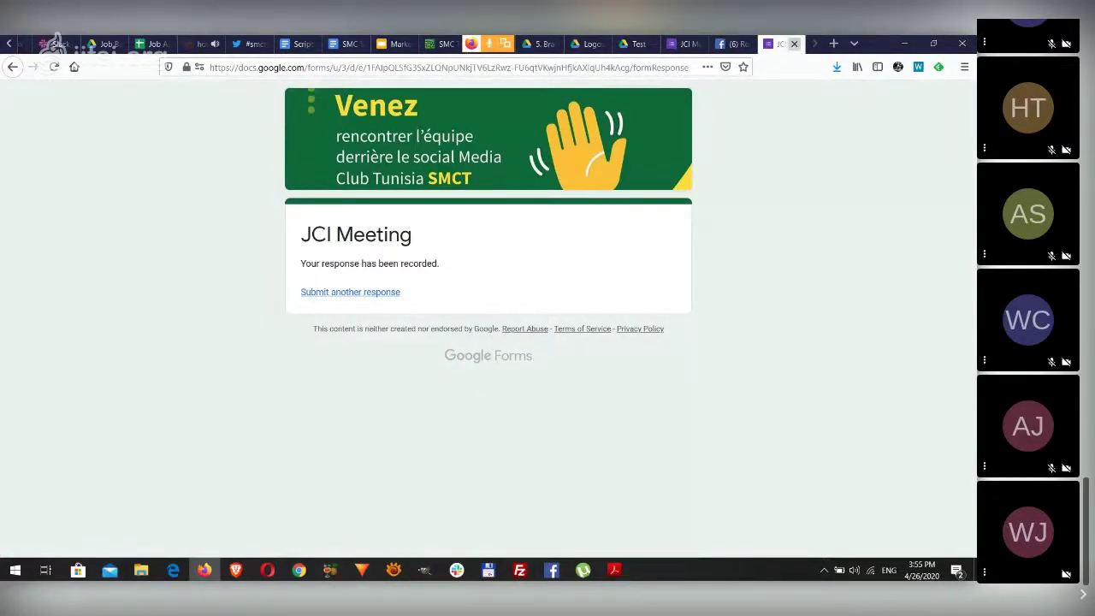
pyautogui.click(794, 44)
pyautogui.click(725, 43)
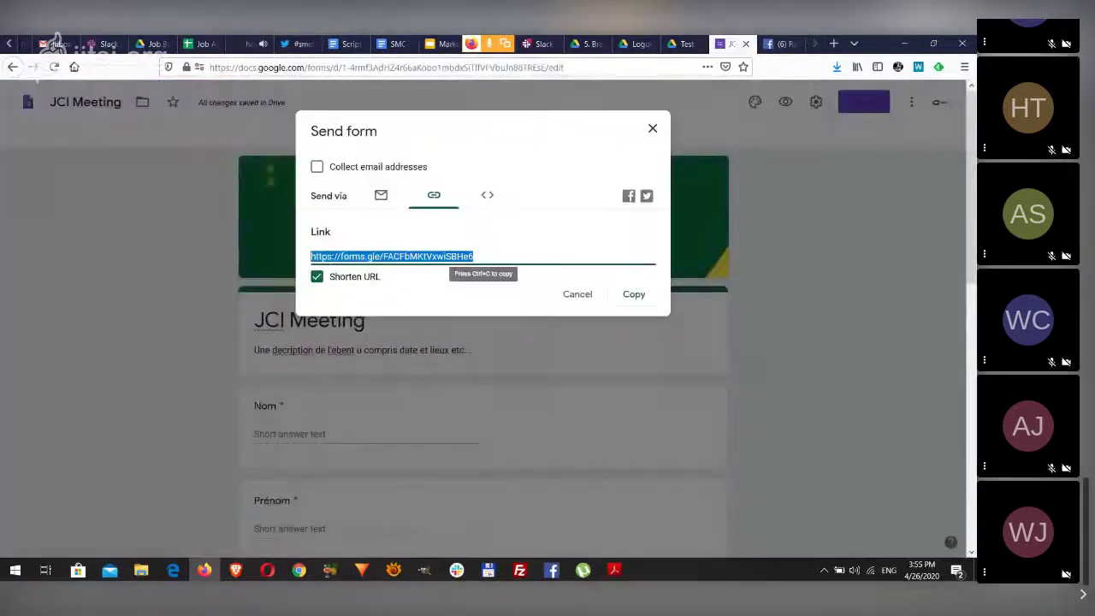
pyautogui.press('Escape')
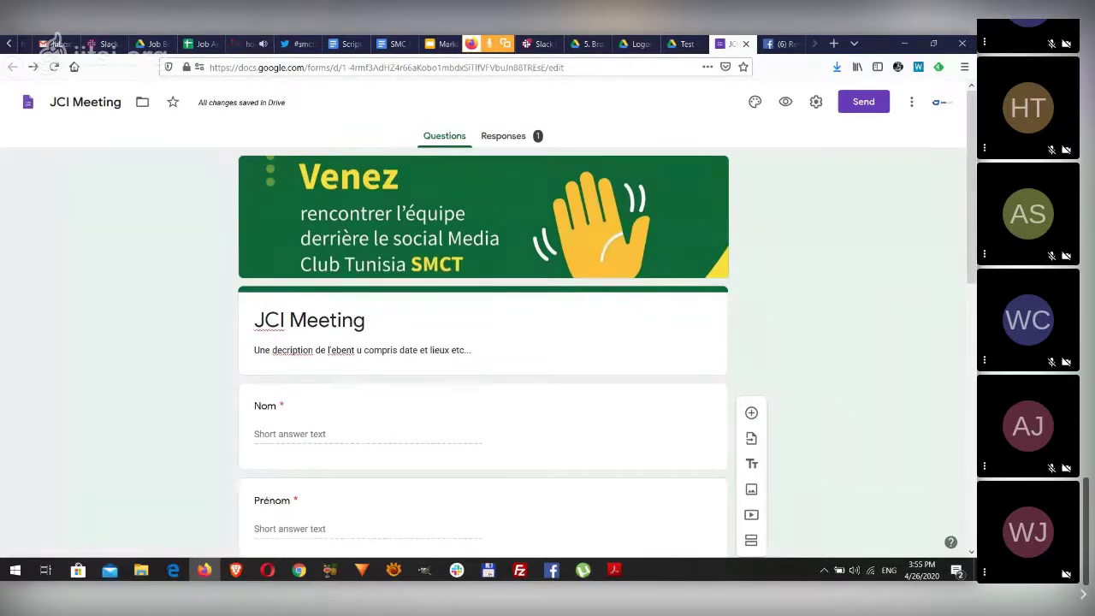
pyautogui.click(503, 135)
pyautogui.scroll(-4, 483, 351)
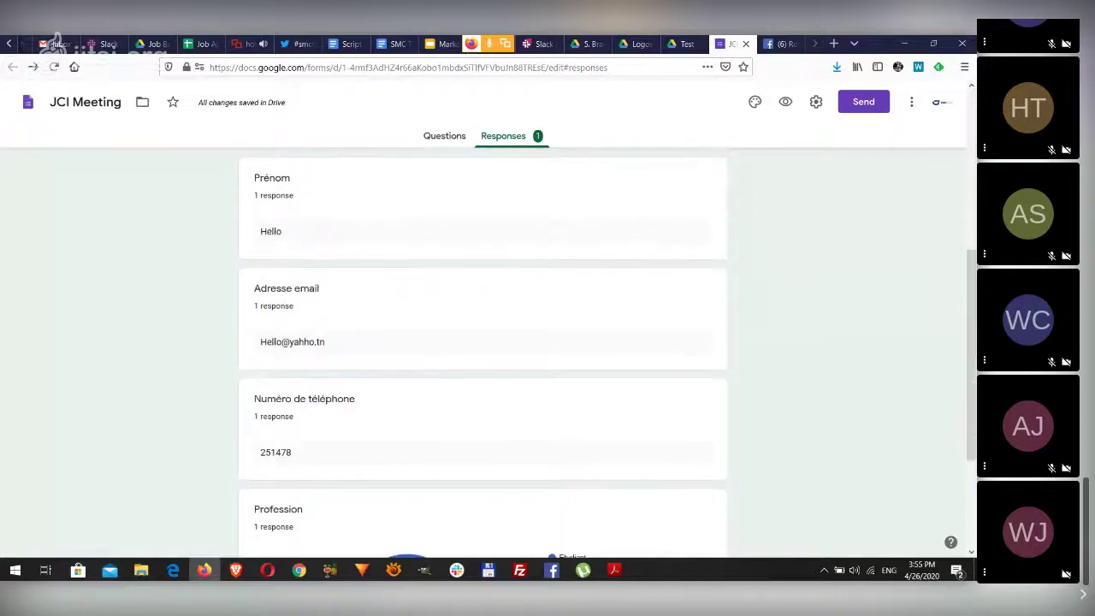
pyautogui.scroll(4, 484, 351)
pyautogui.scroll(-6, 484, 351)
pyautogui.scroll(6, 484, 350)
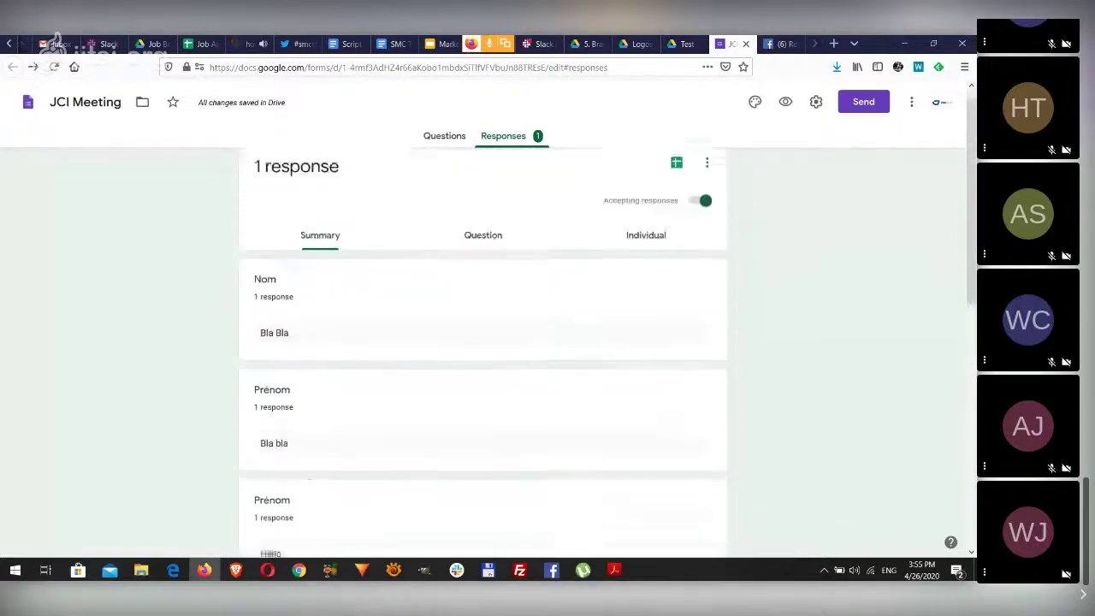
pyautogui.scroll(-6, 483, 351)
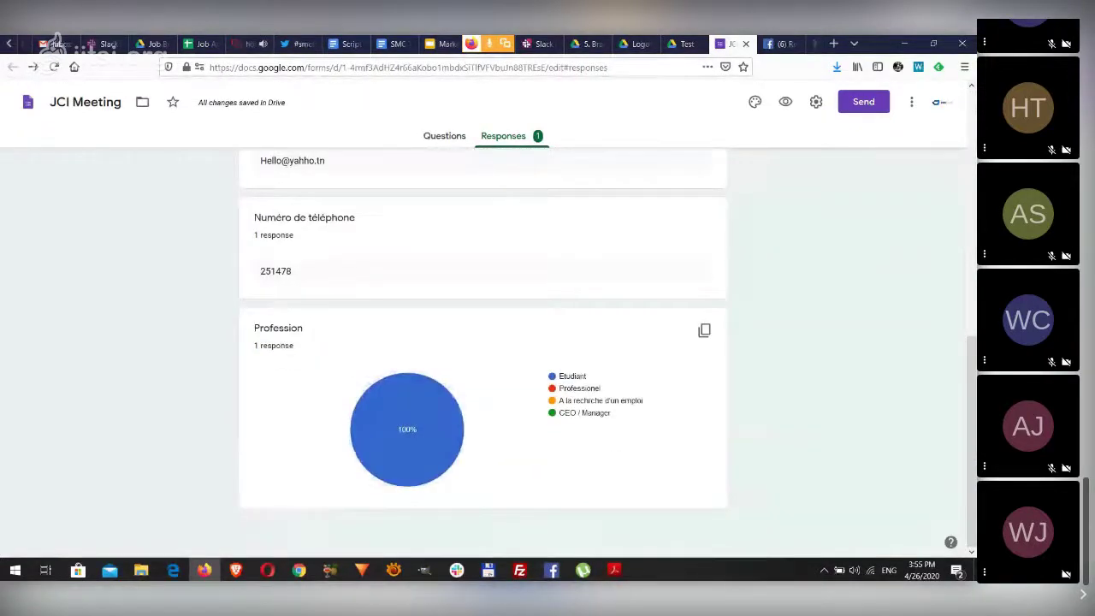
pyautogui.moveTo(432, 428)
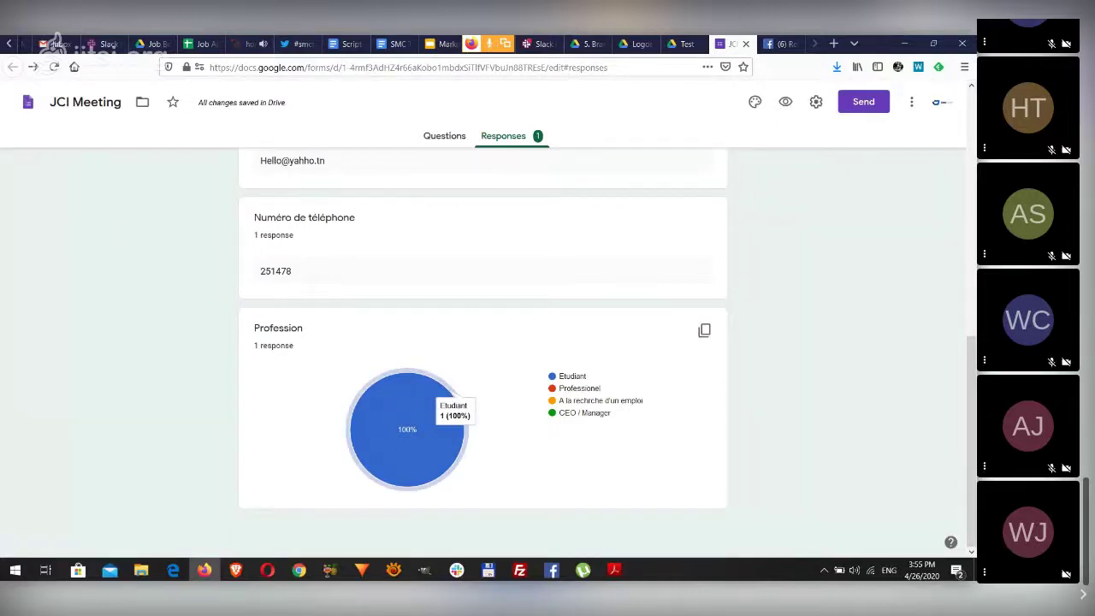
pyautogui.scroll(6, 484, 351)
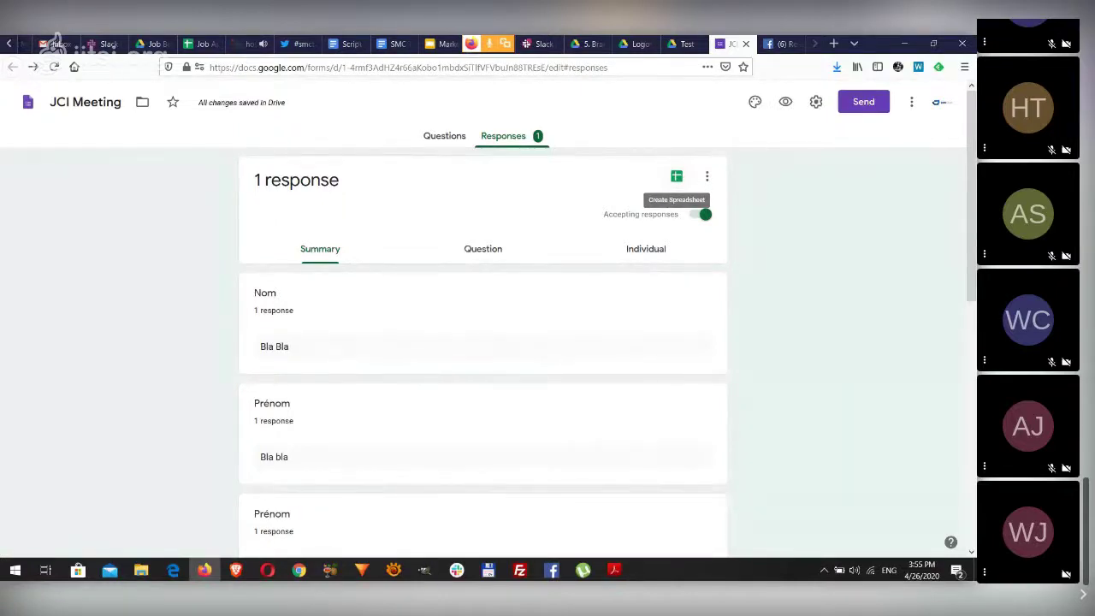
# Step: Link the form's responses to a new 'JCI Meeting (Responses)' spreadsheet
pyautogui.click(675, 176)
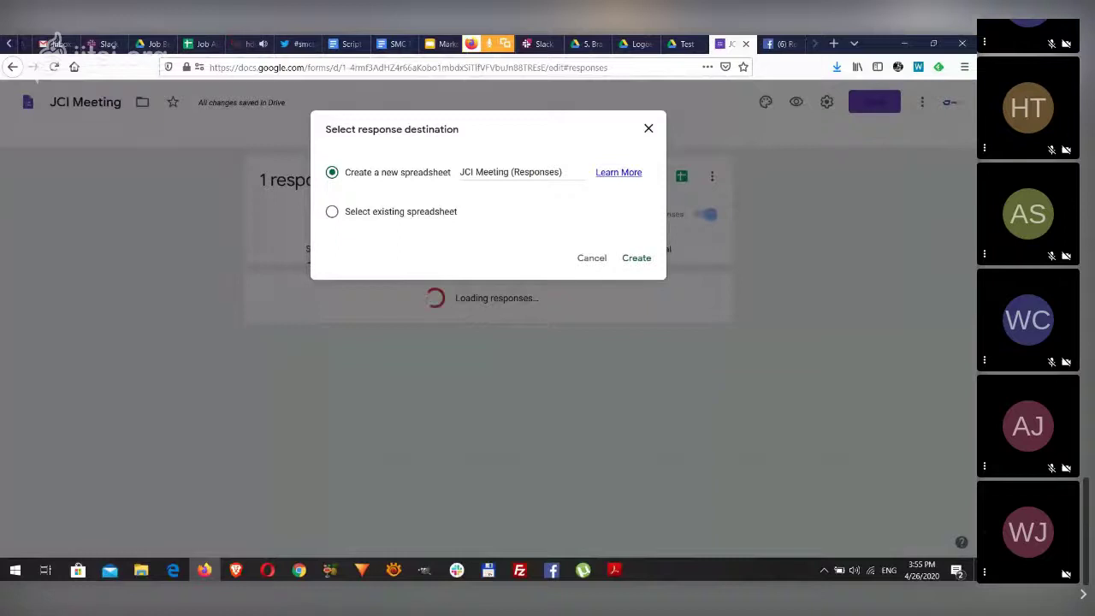
pyautogui.press('Return')
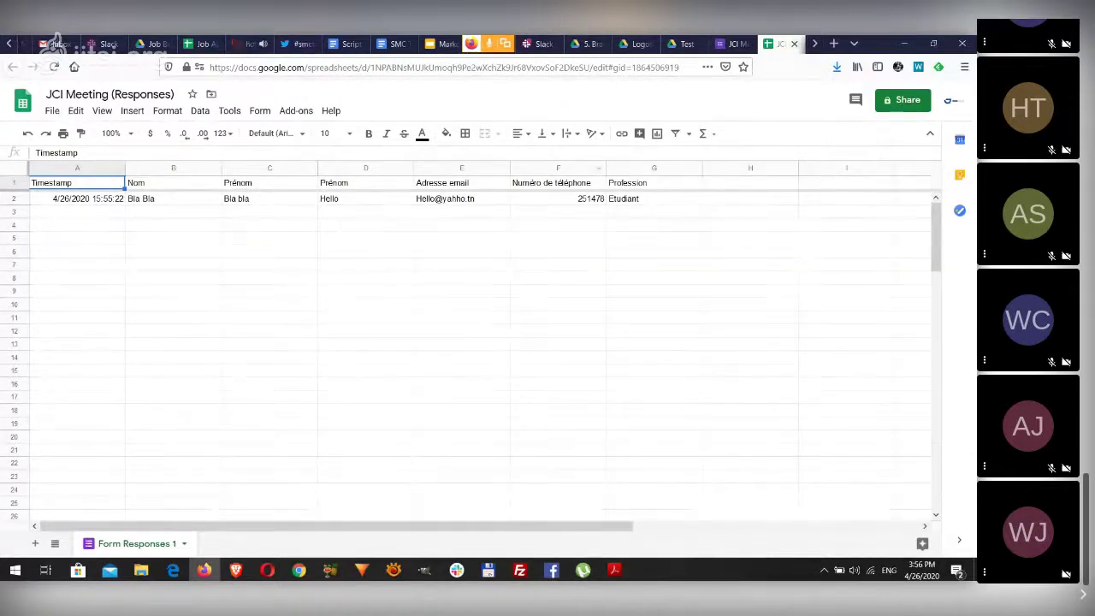
# Step: Check the e-mail in E2, close that sheet, select Job Application's D2:D89, then return to the form
pyautogui.click(461, 199)
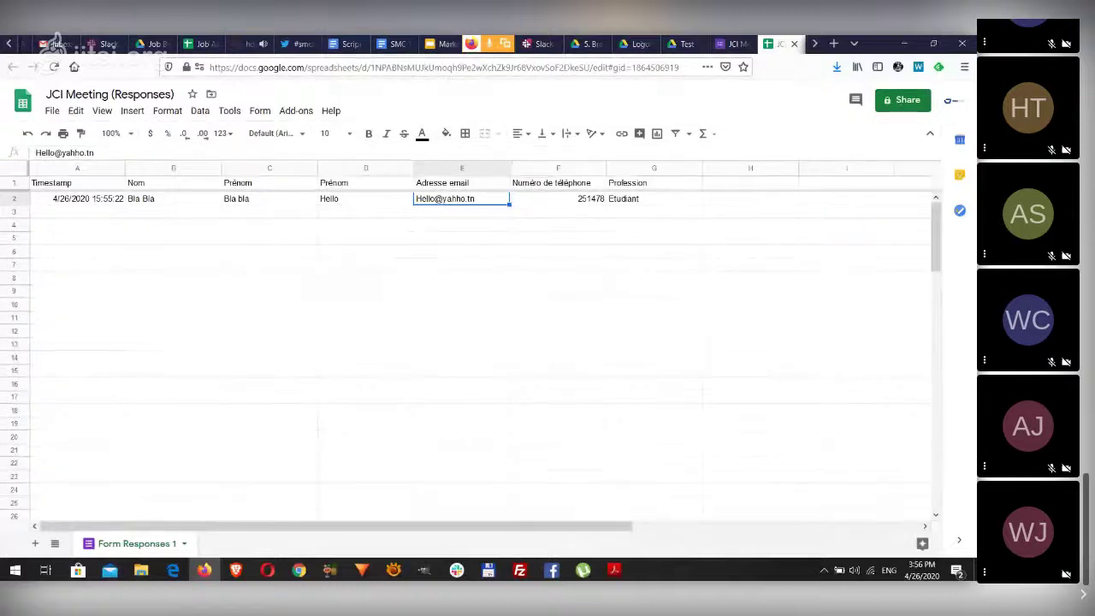
pyautogui.hotkey('ctrl', 'w')
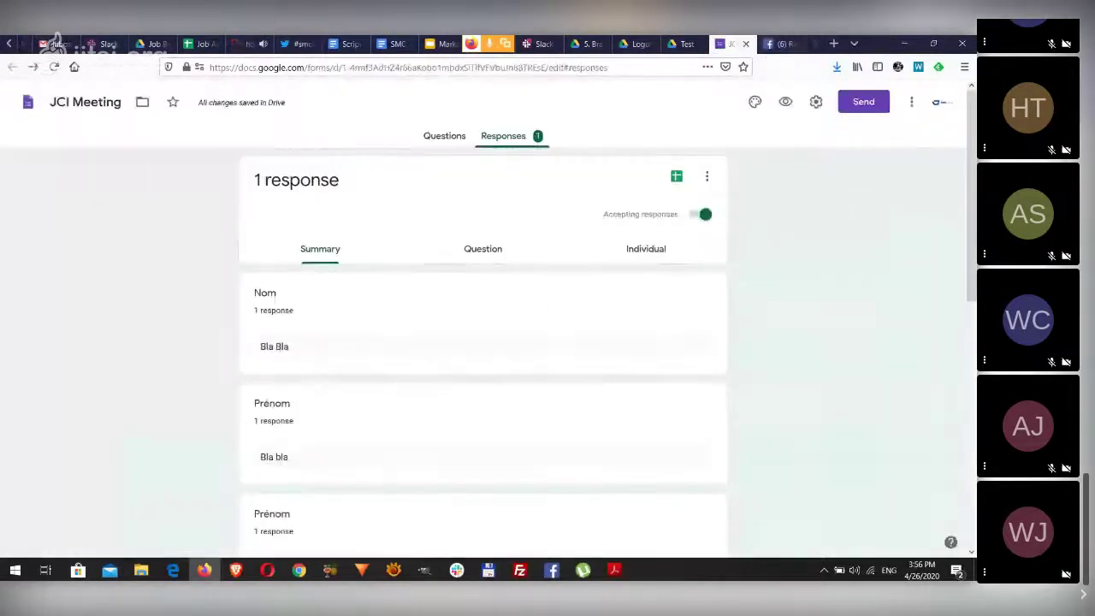
pyautogui.click(198, 44)
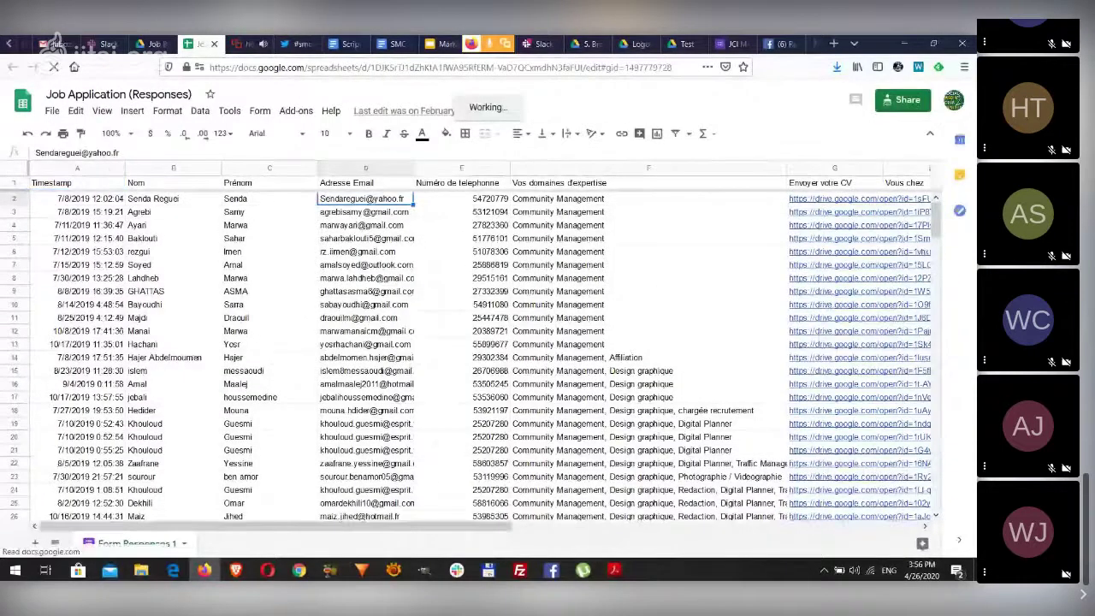
pyautogui.scroll(-7, 479, 351)
pyautogui.scroll(-20, 479, 351)
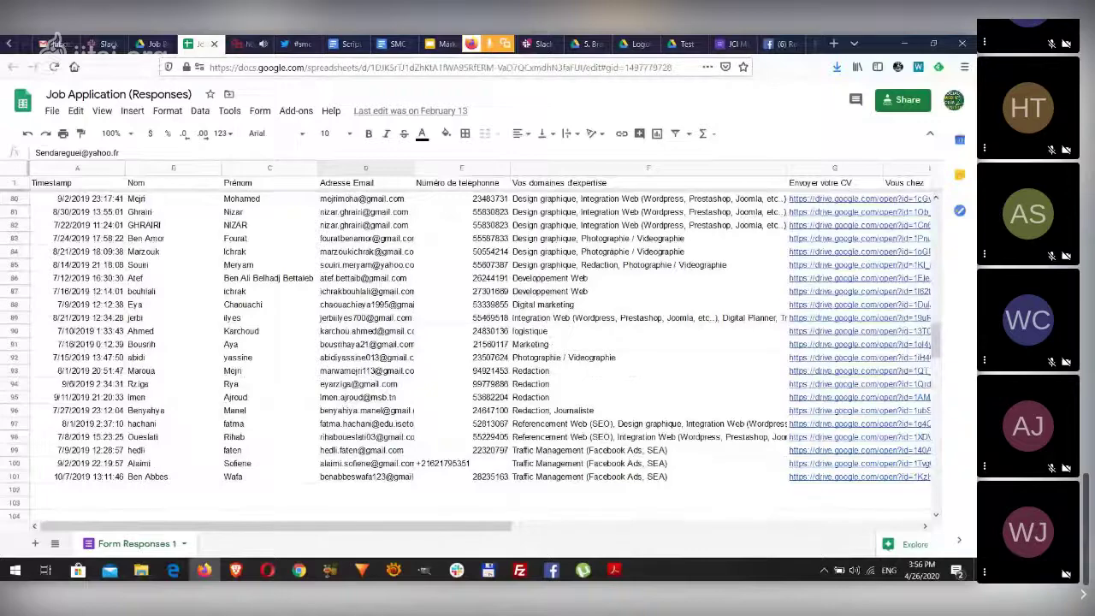
pyautogui.keyDown('shift'); pyautogui.click(365, 317); pyautogui.keyUp('shift')
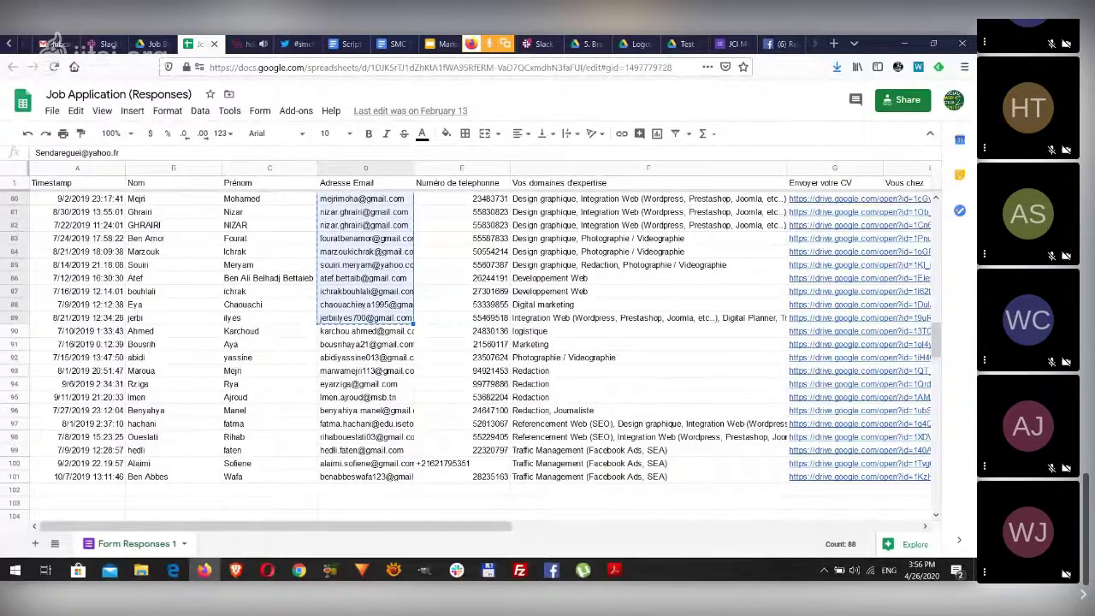
pyautogui.scroll(12, 479, 350)
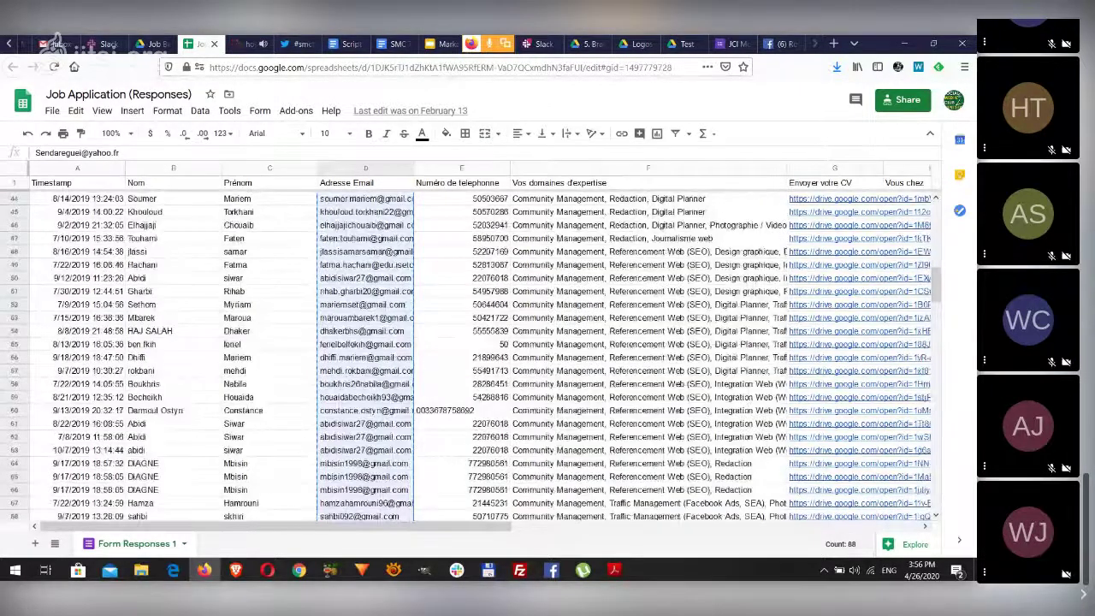
pyautogui.scroll(12, 479, 350)
pyautogui.scroll(-15, 479, 351)
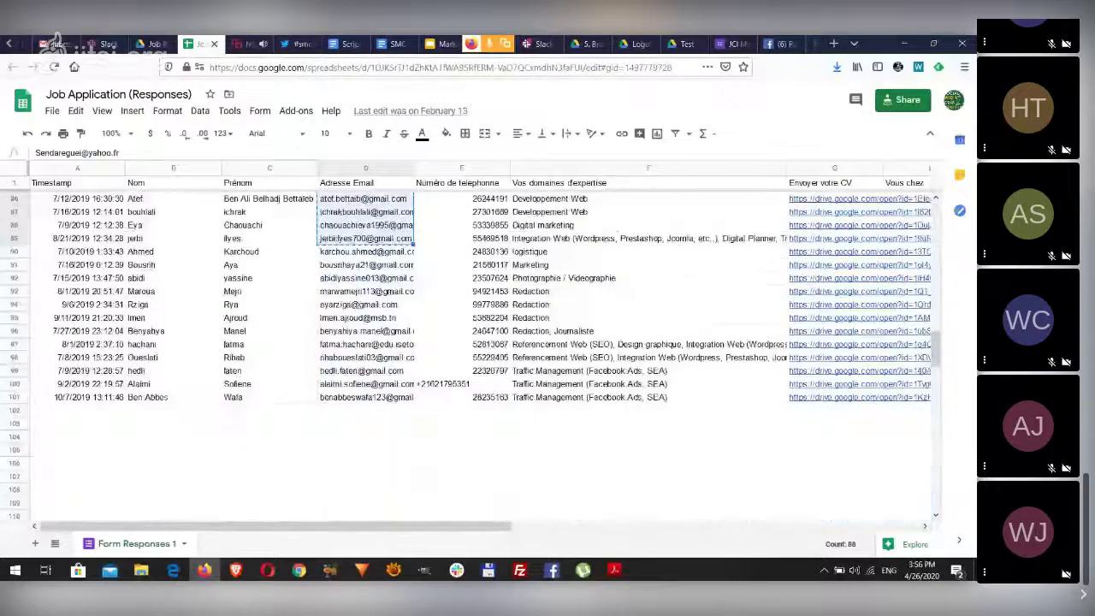
pyautogui.scroll(19, 479, 351)
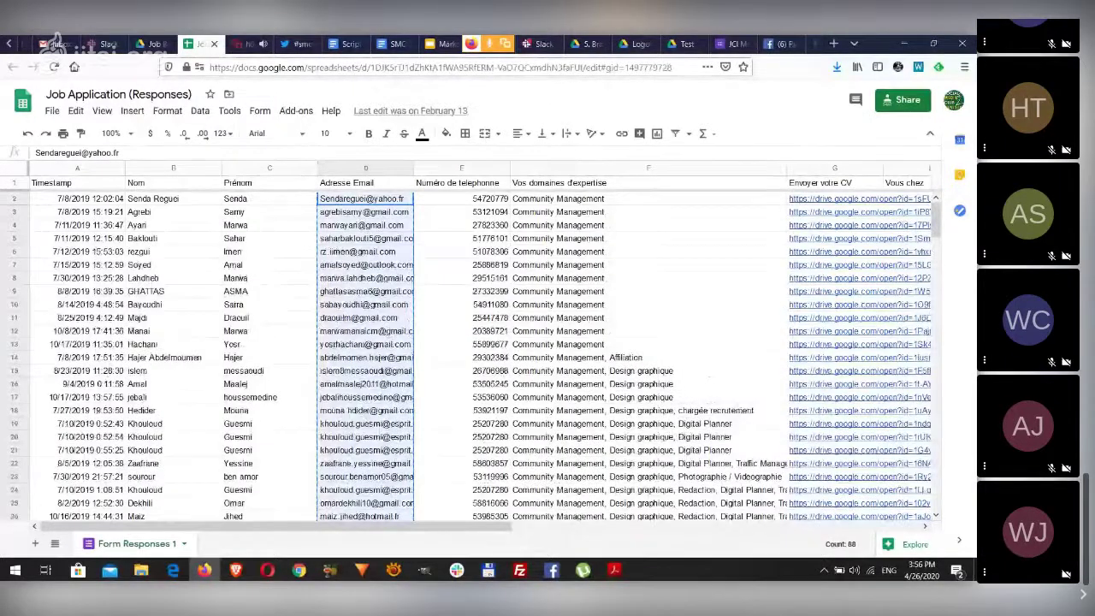
pyautogui.click(734, 44)
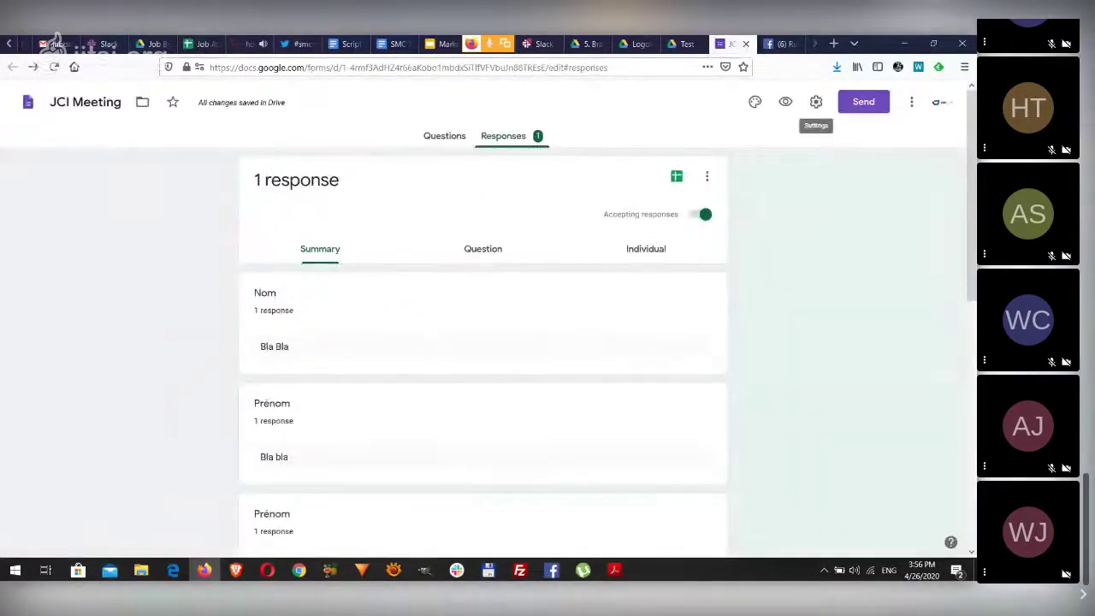
pyautogui.click(863, 101)
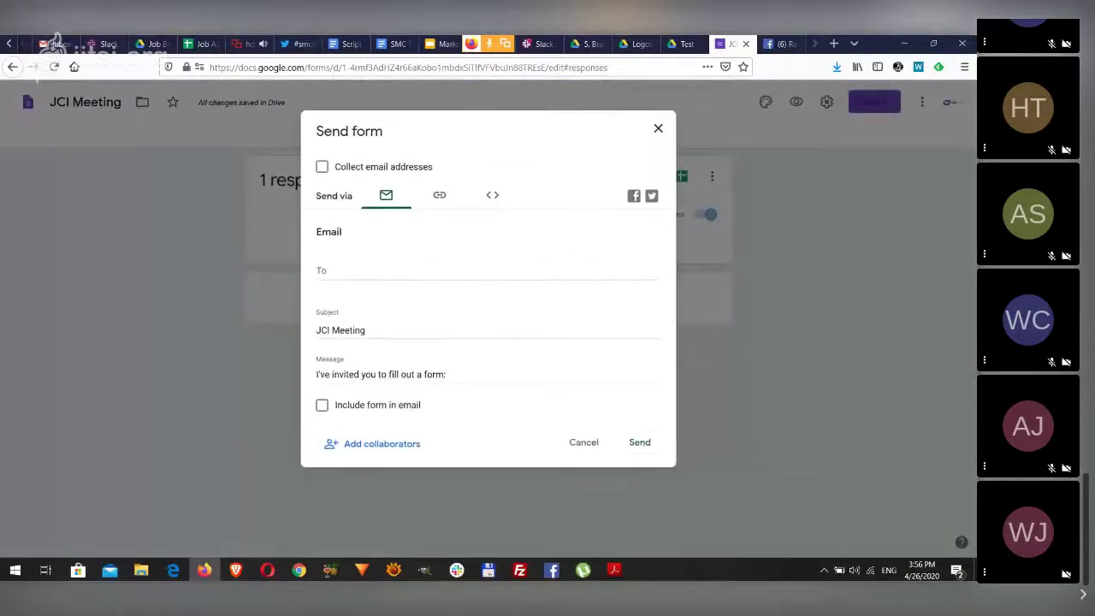
pyautogui.press('Escape')
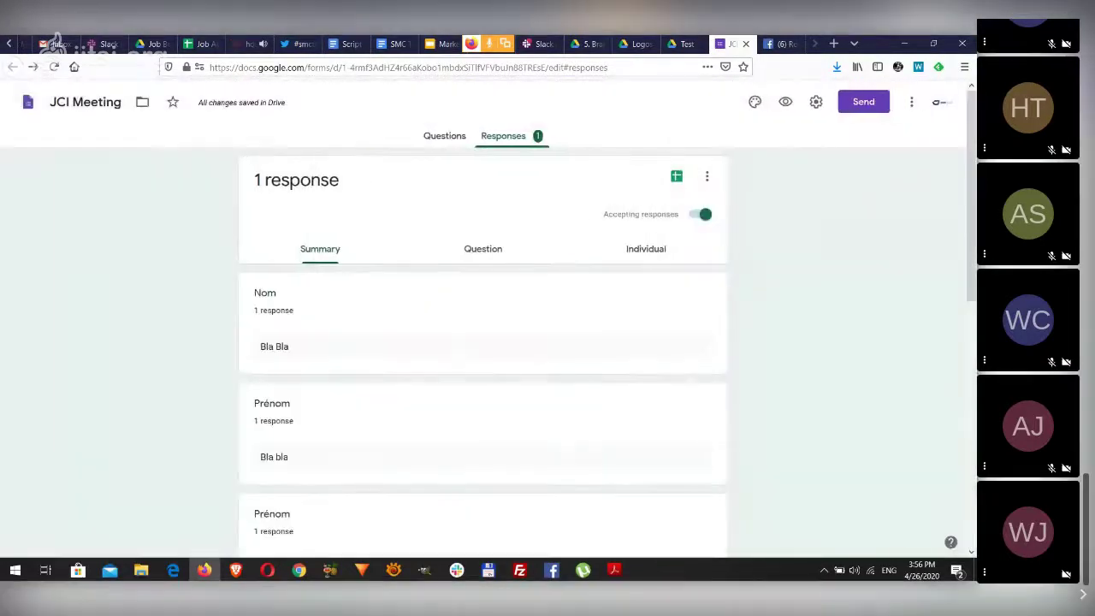
pyautogui.click(444, 135)
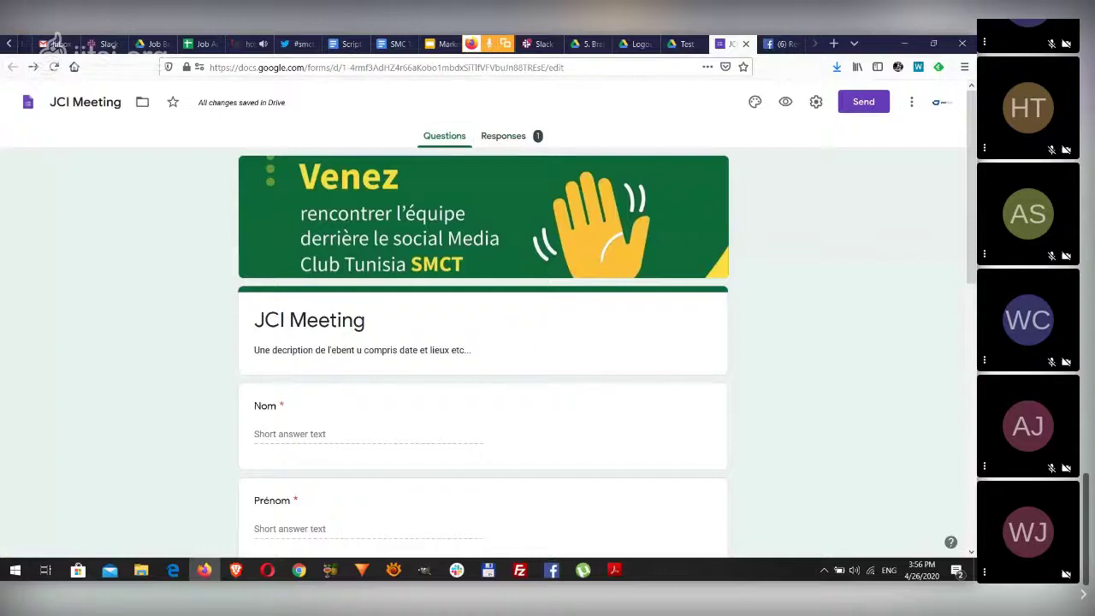
pyautogui.hotkey('ctrl', 'l')
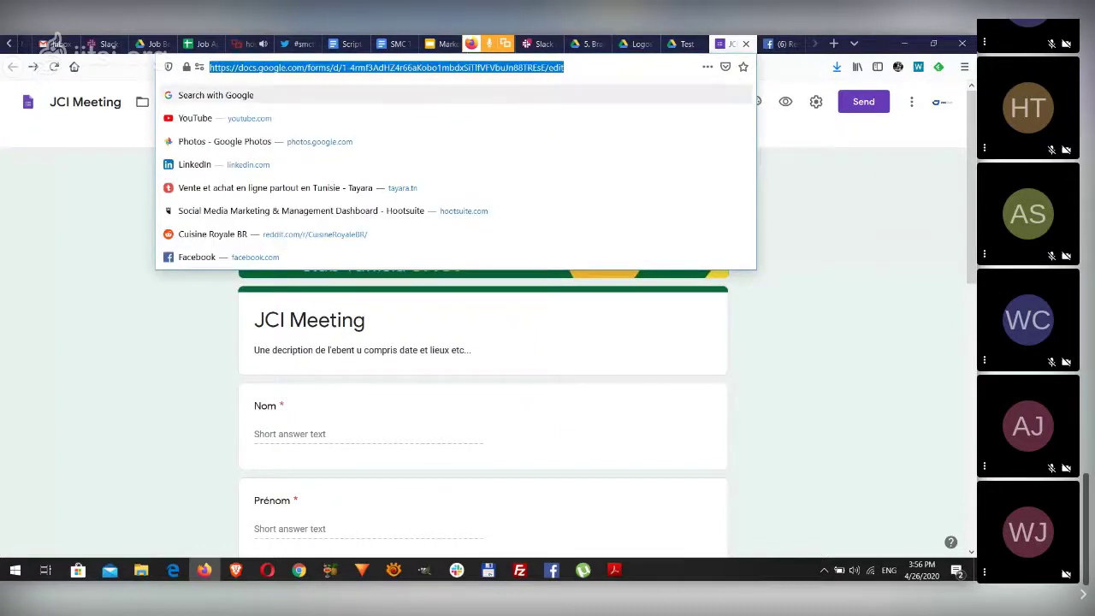
pyautogui.press('Escape')
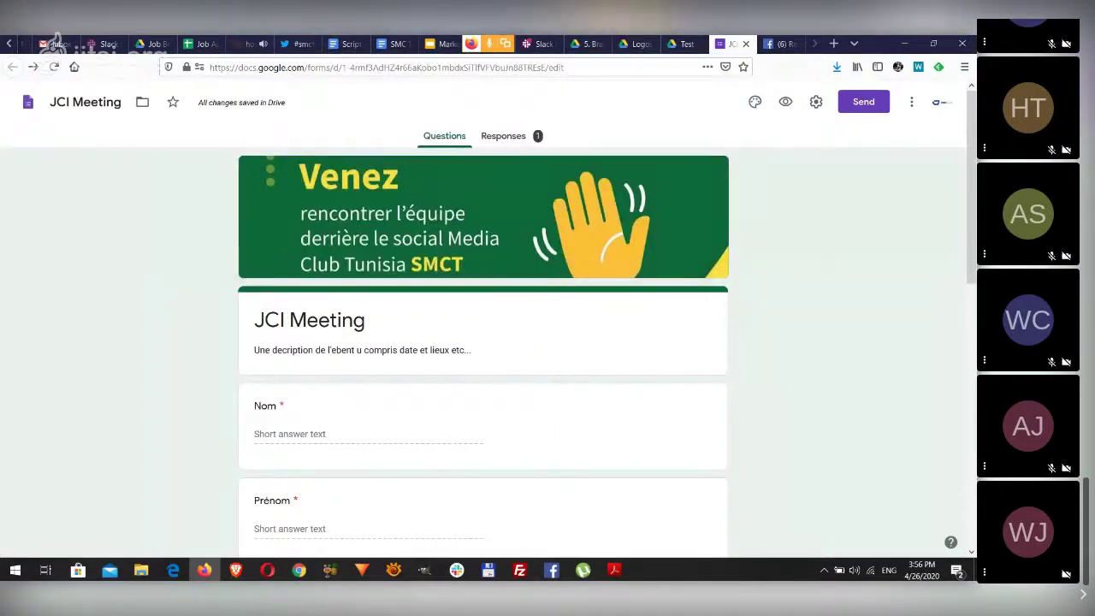
pyautogui.click(863, 101)
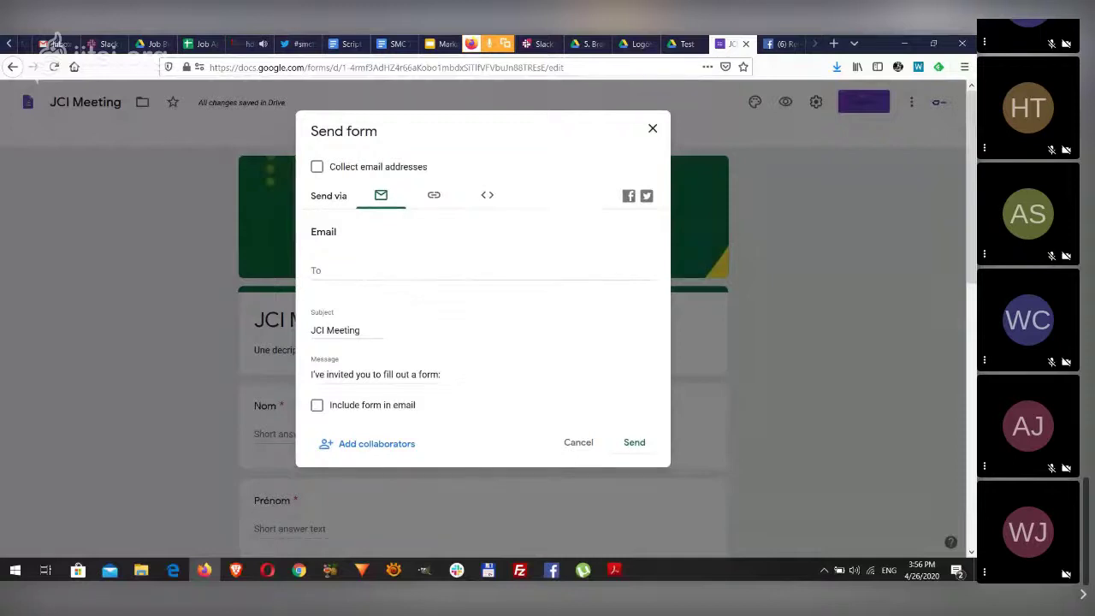
pyautogui.click(434, 195)
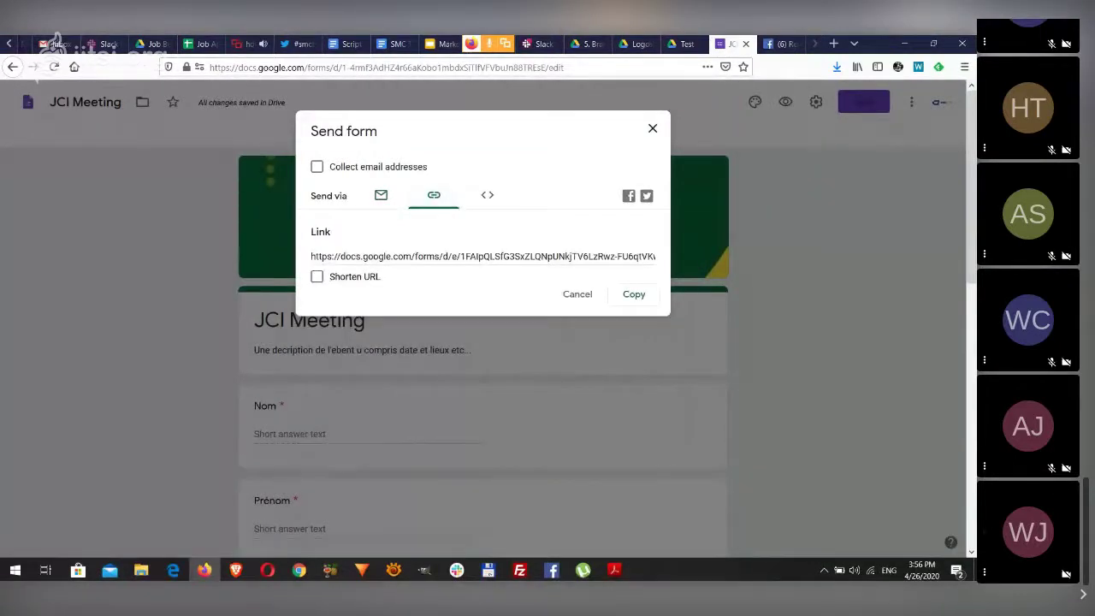
pyautogui.click(316, 277)
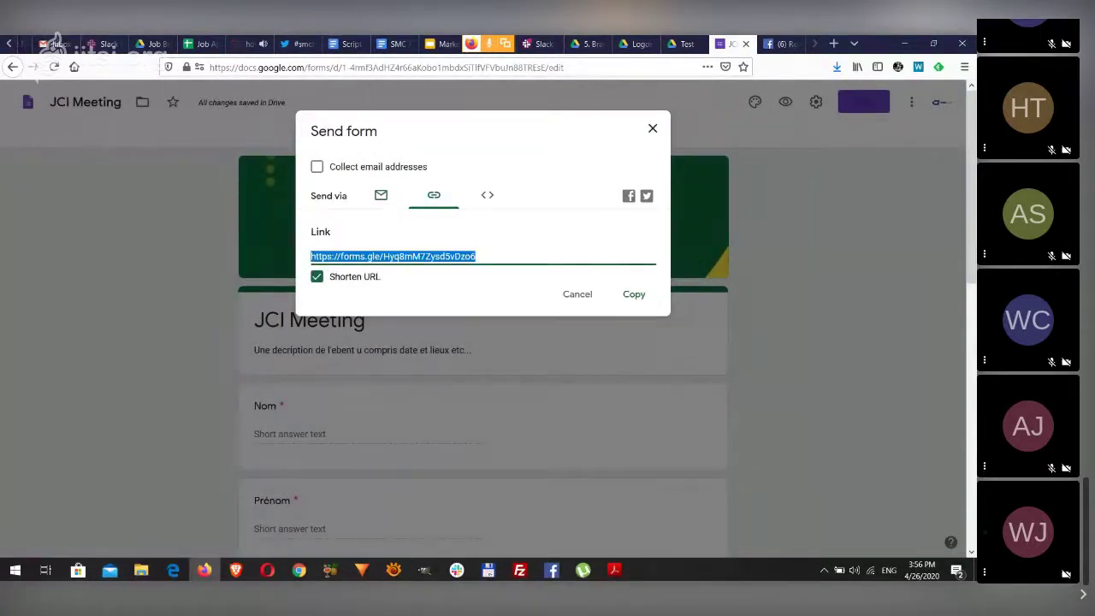
# Step: Close the sharing dialog and load bit.ly in a new browser tab
pyautogui.press('Escape')
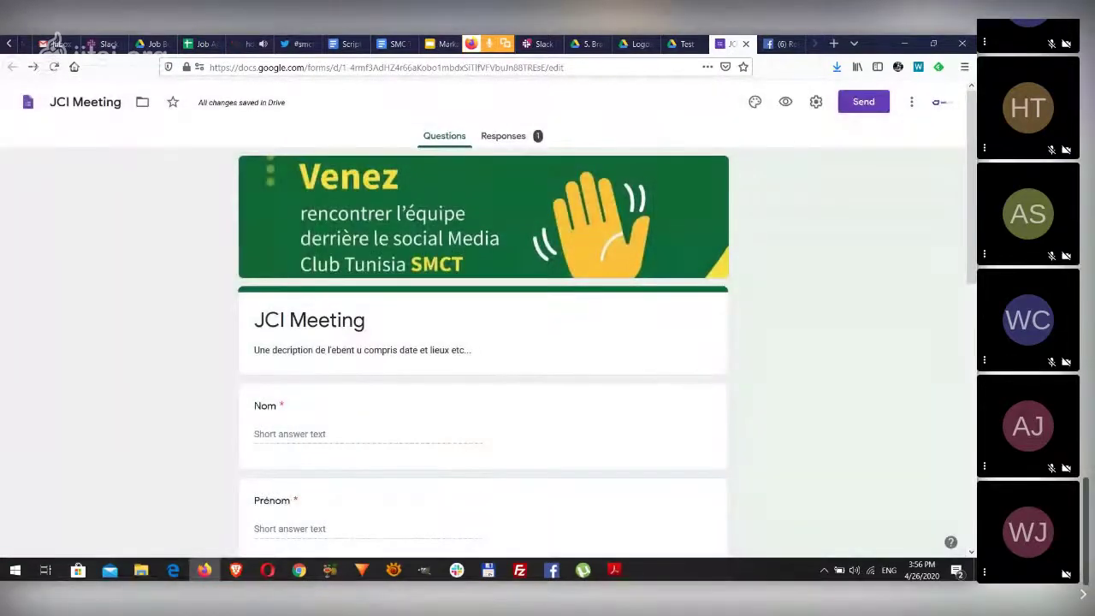
pyautogui.hotkey('ctrl', 't')
pyautogui.write('https://forms.gle/Hyq8mM7Zysd5vDzo6')
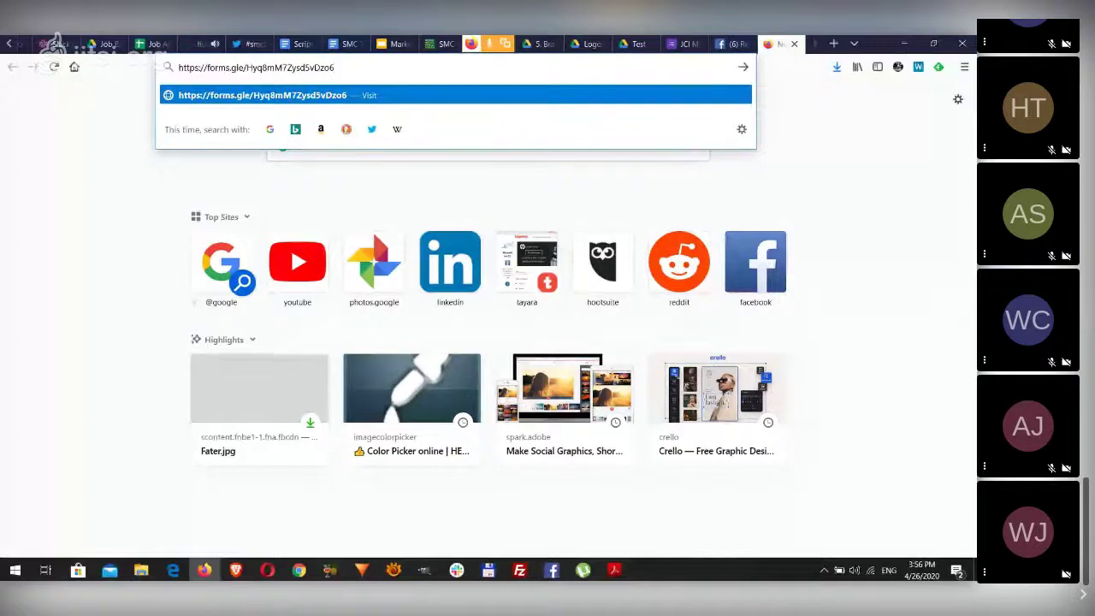
pyautogui.hotkey('ctrl', 'shift', 'Left')
pyautogui.hotkey('ctrl', 'shift', 'Left')
pyautogui.hotkey('ctrl', 'shift', 'Left')
pyautogui.hotkey('ctrl', 'shift', 'Left')
pyautogui.hotkey('ctrl', 'c')
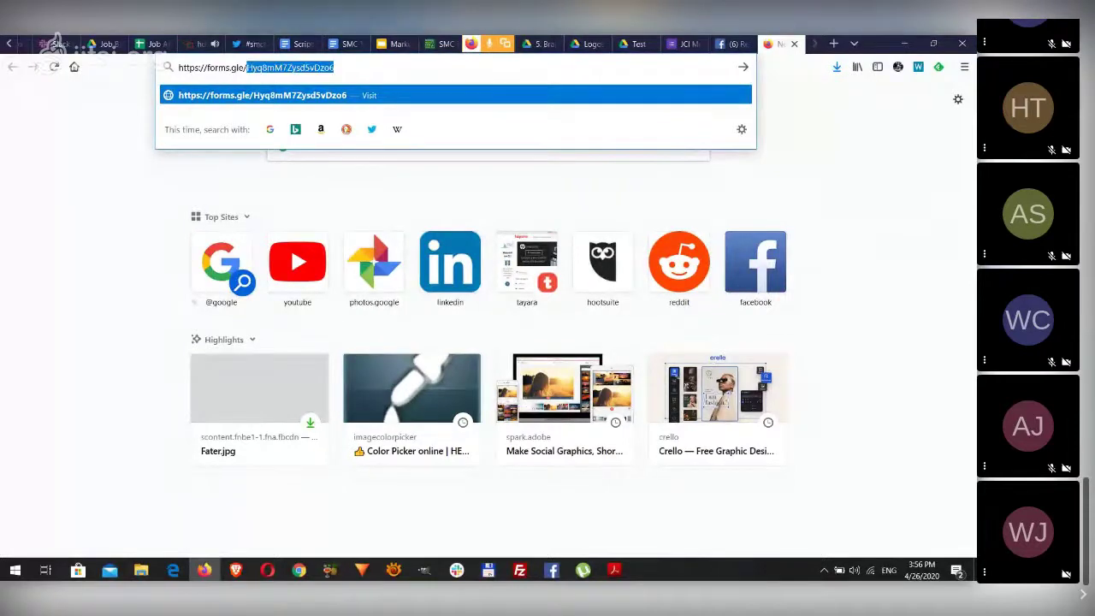
pyautogui.write('bit')
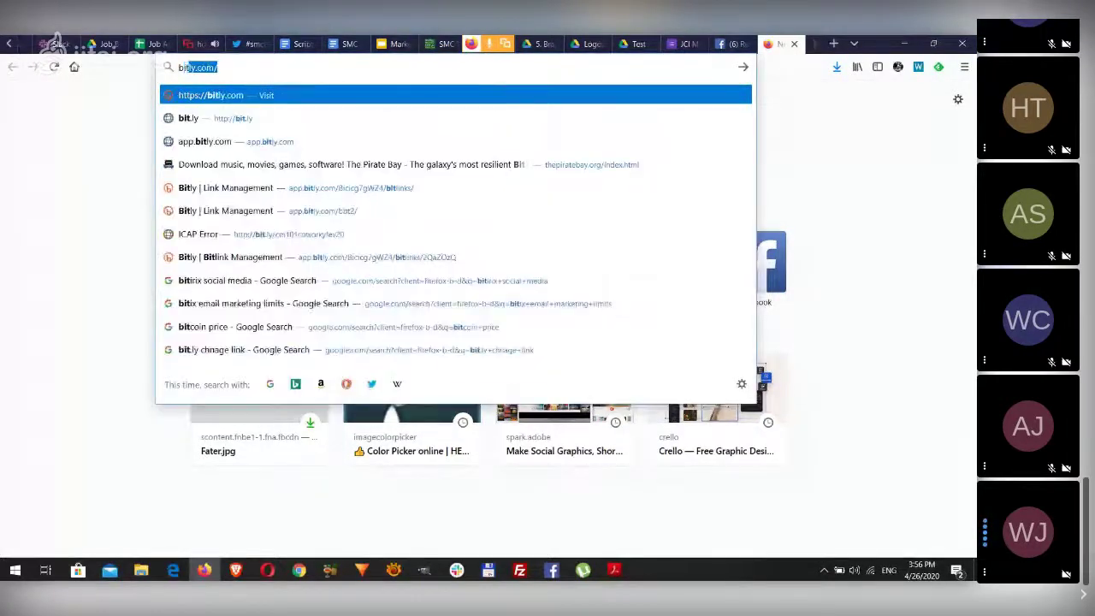
pyautogui.write('.ly')
pyautogui.press('Return')
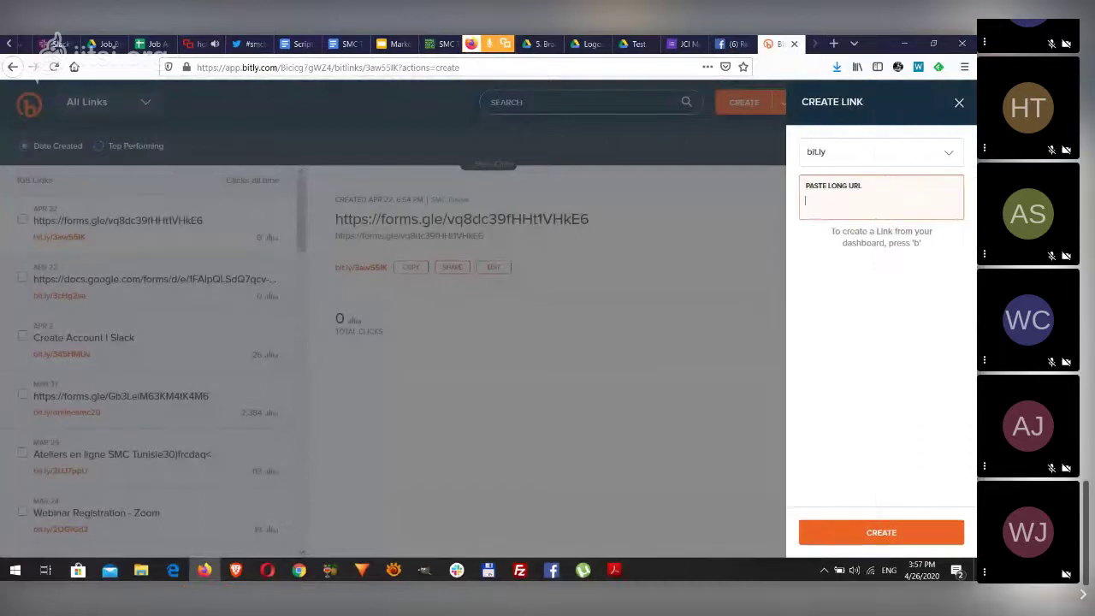
# Step: Shorten the forms.gle link in Bitly to bit.ly/354iM0q, abandoning the 'jcihel' custom ending
pyautogui.hotkey('ctrl', 'v')
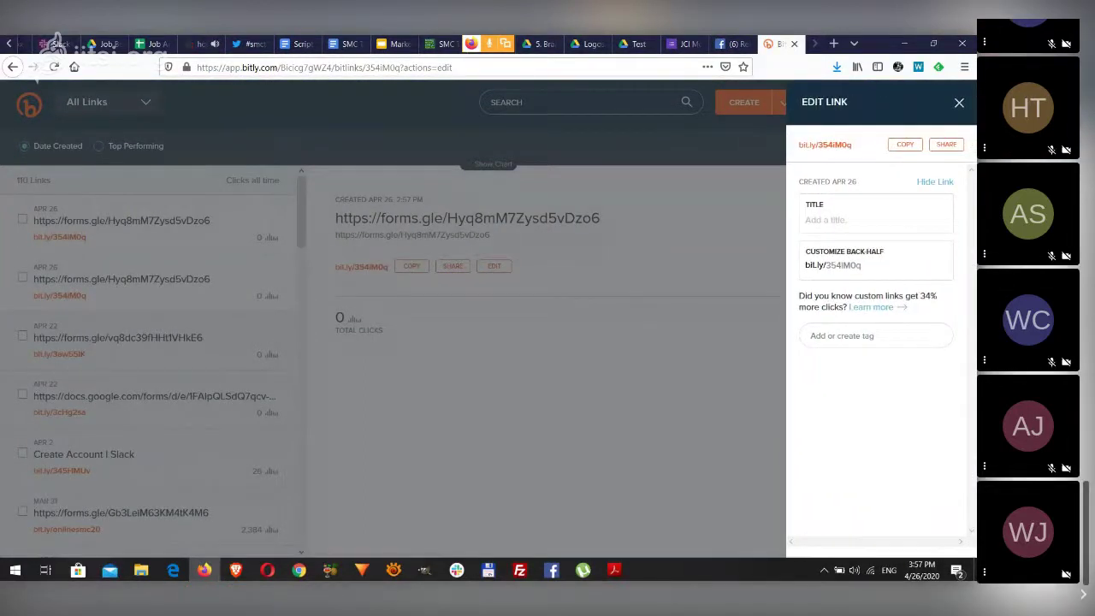
pyautogui.click(862, 265)
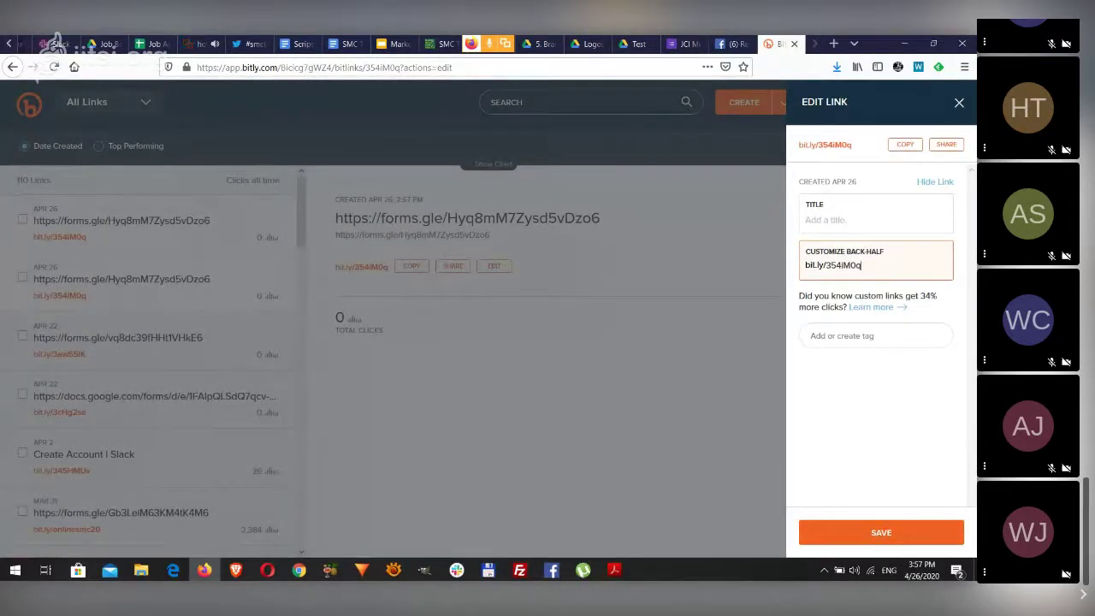
pyautogui.press('BackSpace')
pyautogui.press('BackSpace')
pyautogui.press('BackSpace')
pyautogui.press('BackSpace')
pyautogui.press('BackSpace')
pyautogui.press('BackSpace')
pyautogui.press('BackSpace')
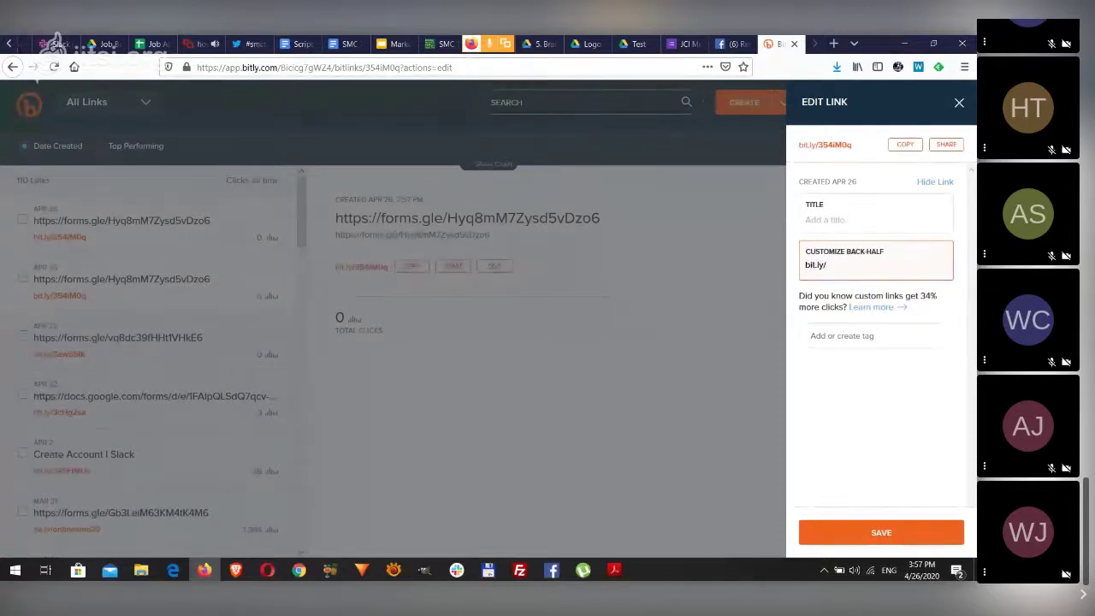
pyautogui.write('jcihello')
pyautogui.press('Escape')
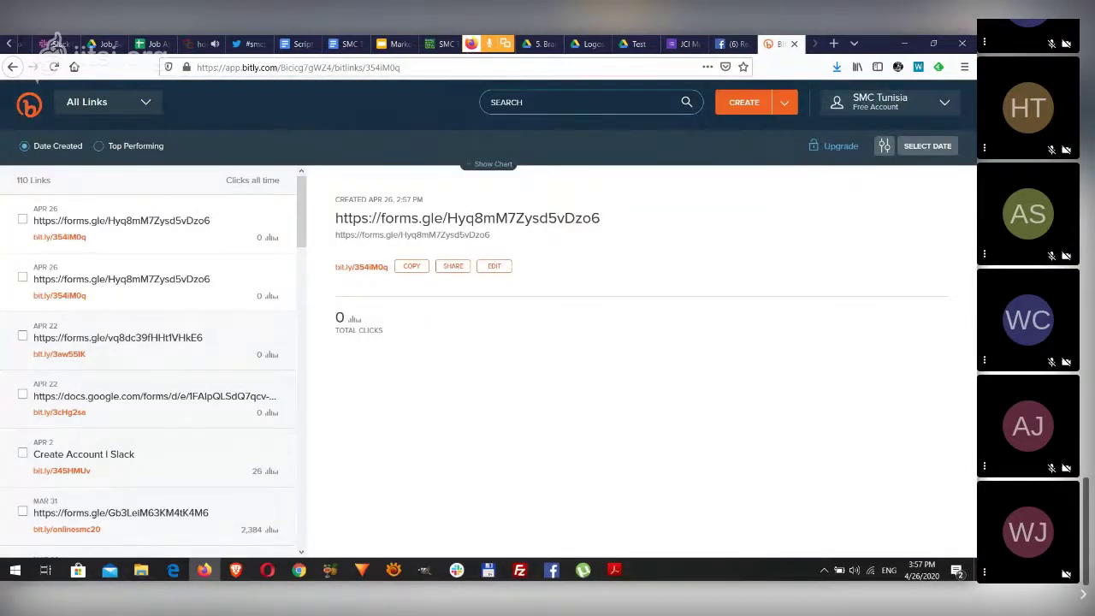
# Step: Review the XfYFANtLcpD78Jva8 link's referrers, then open the JAN 29 forms link's statistics
pyautogui.scroll(-3, 149, 359)
pyautogui.scroll(-10, 150, 359)
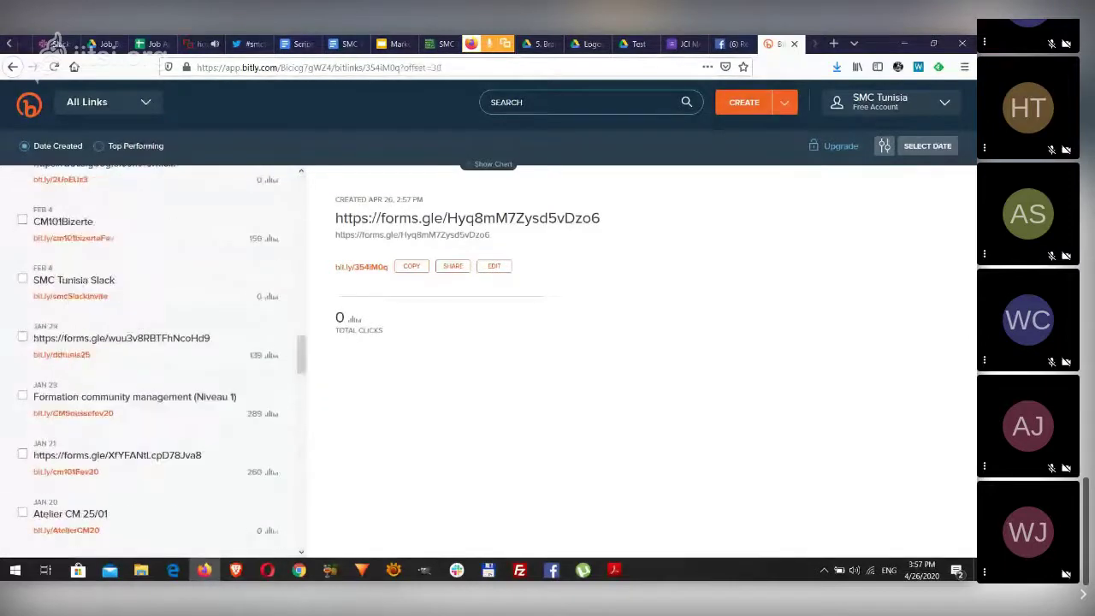
pyautogui.click(117, 455)
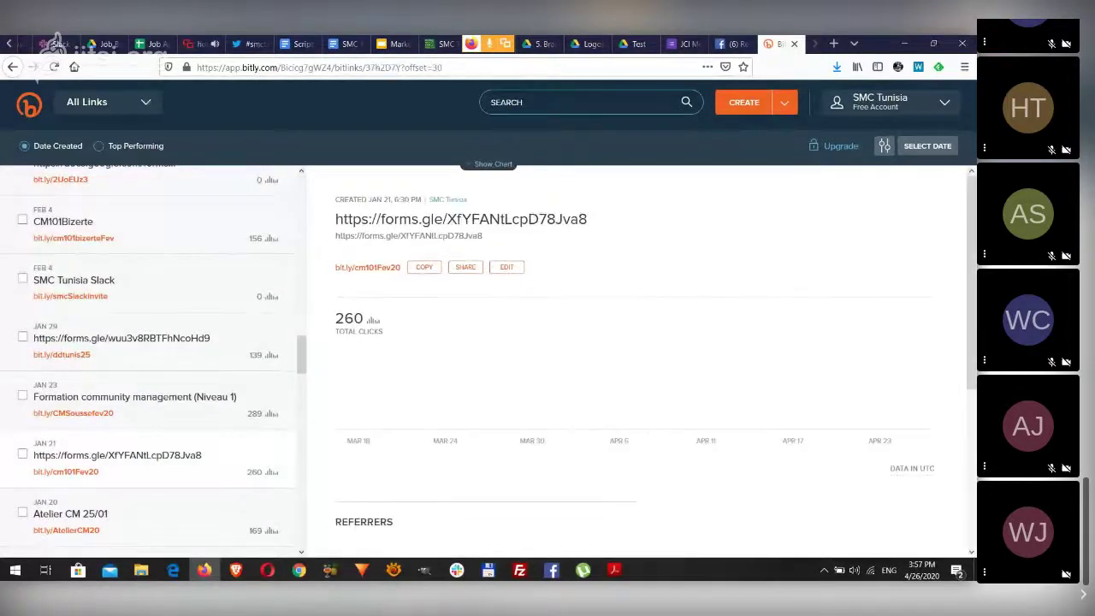
pyautogui.scroll(-3, 415, 342)
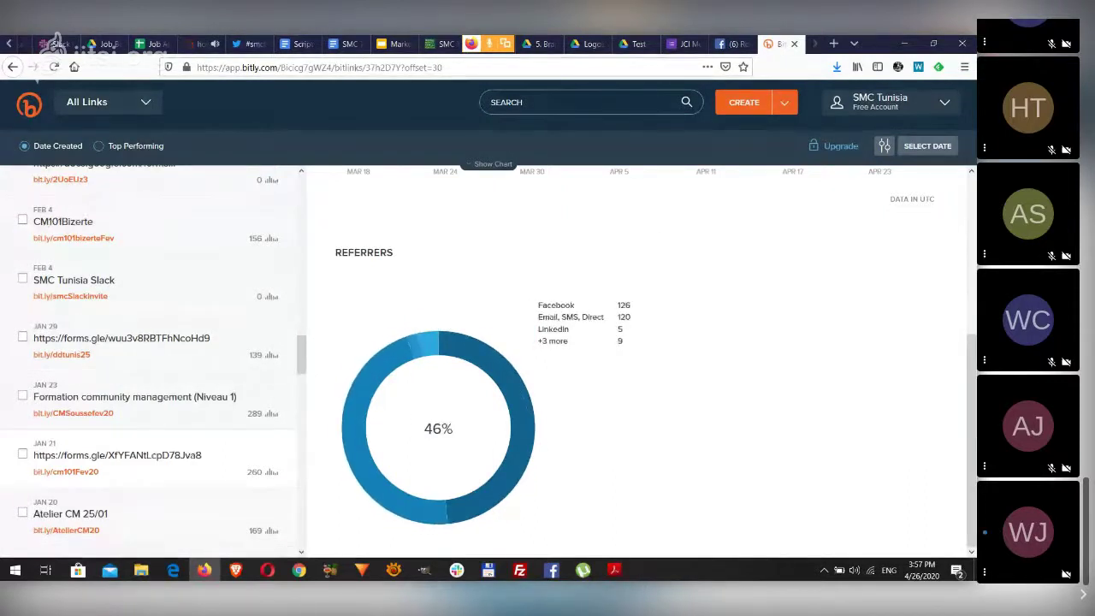
pyautogui.click(121, 338)
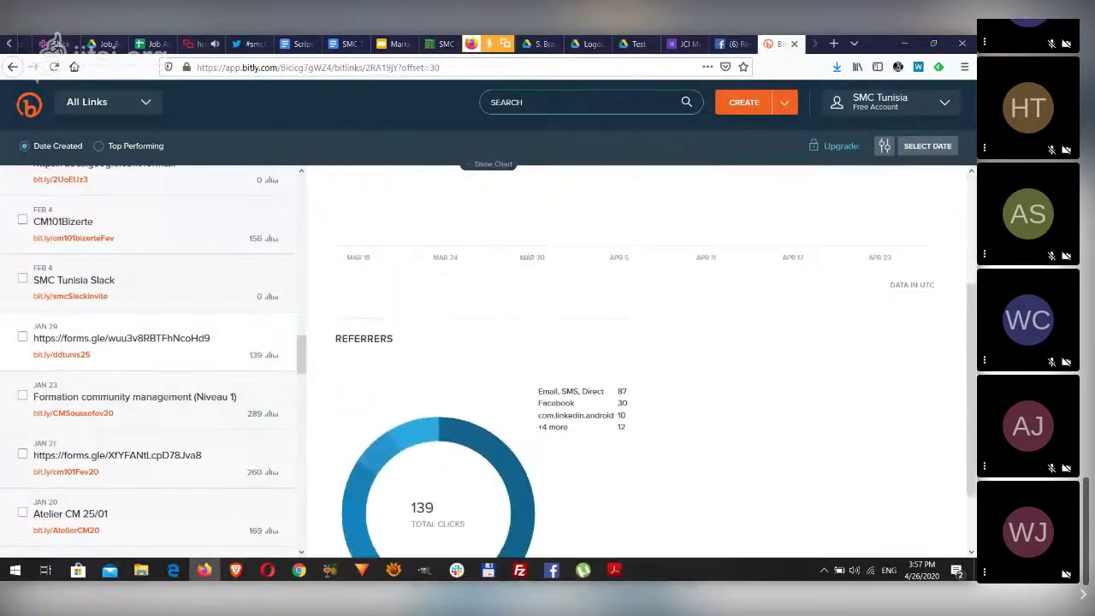
pyautogui.scroll(-3, 637, 359)
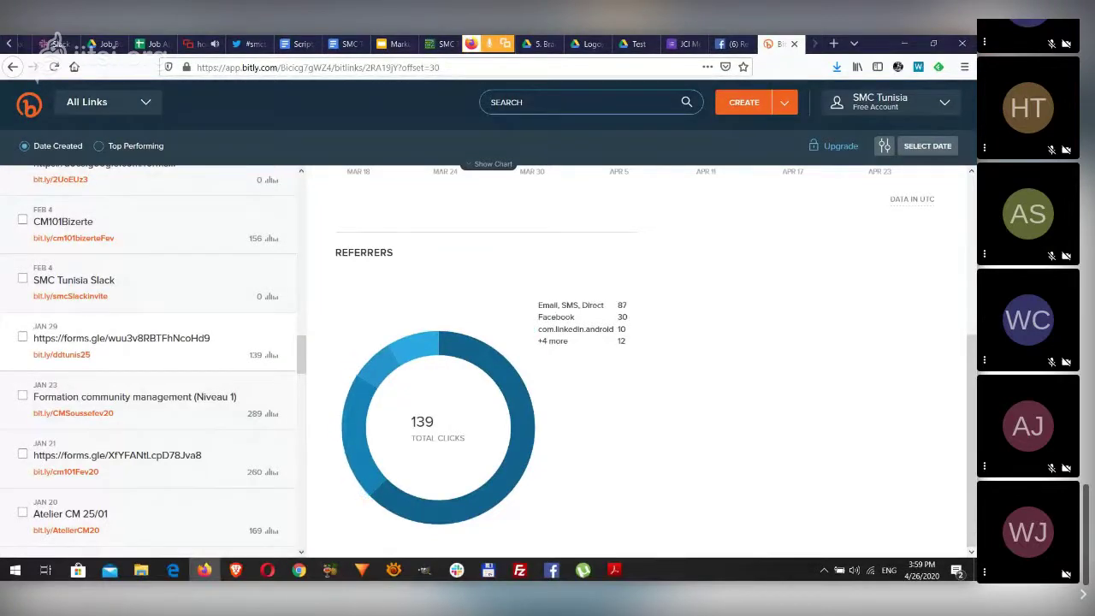
# Step: Glance at the JCI Meeting form and Facebook event, then bring the marketing slides PDF forward
pyautogui.click(684, 43)
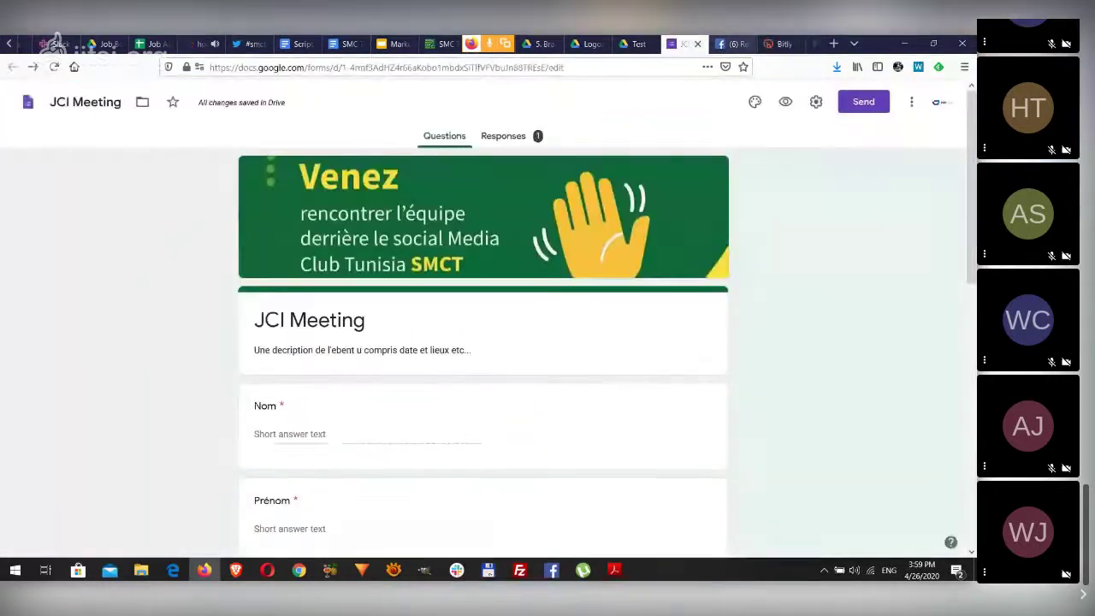
pyautogui.click(731, 44)
pyautogui.click(614, 569)
# Step: Page the slides to page 11, 'Ne pas oublier le buzz!', and return to the Facebook event
pyautogui.press('pagedown')
pyautogui.press('pagedown')
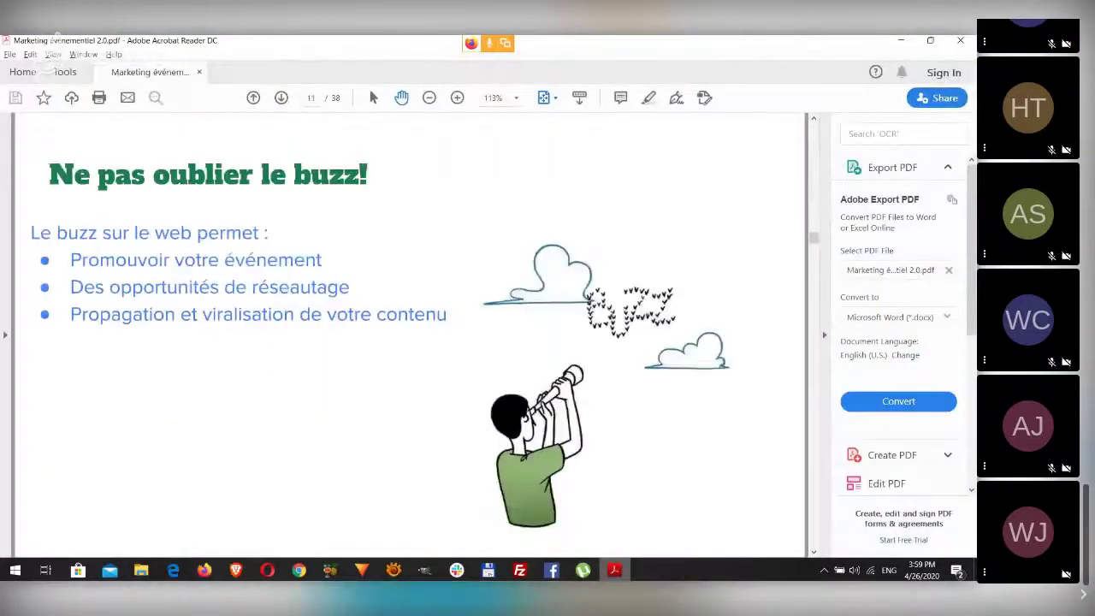
pyautogui.press('pageup')
pyautogui.press('pageup')
pyautogui.press('pageup')
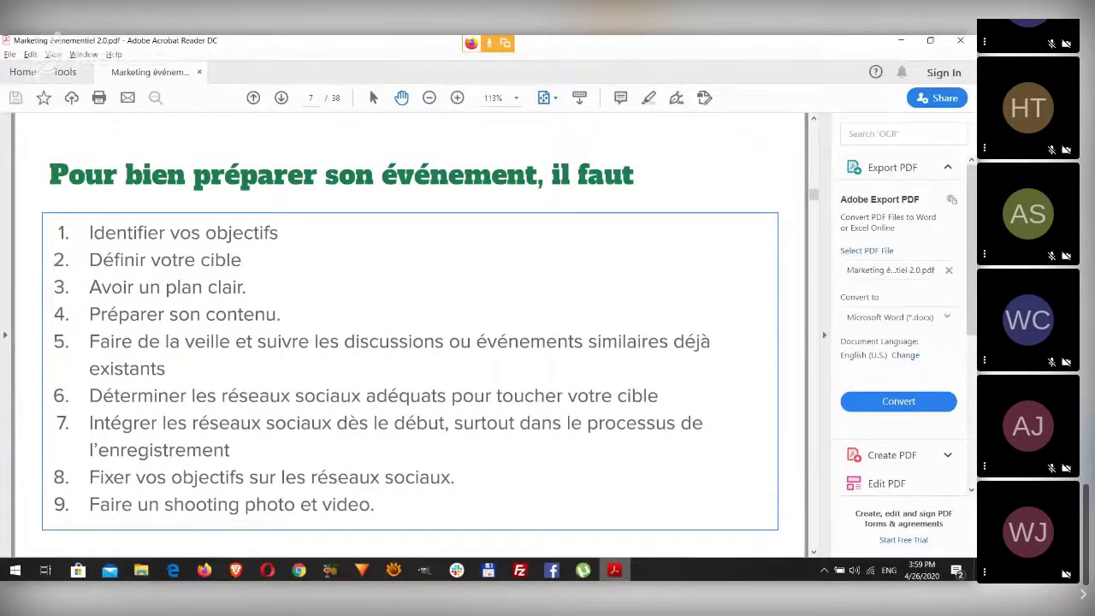
pyautogui.press('Right')
pyautogui.press('Right')
pyautogui.press('Right')
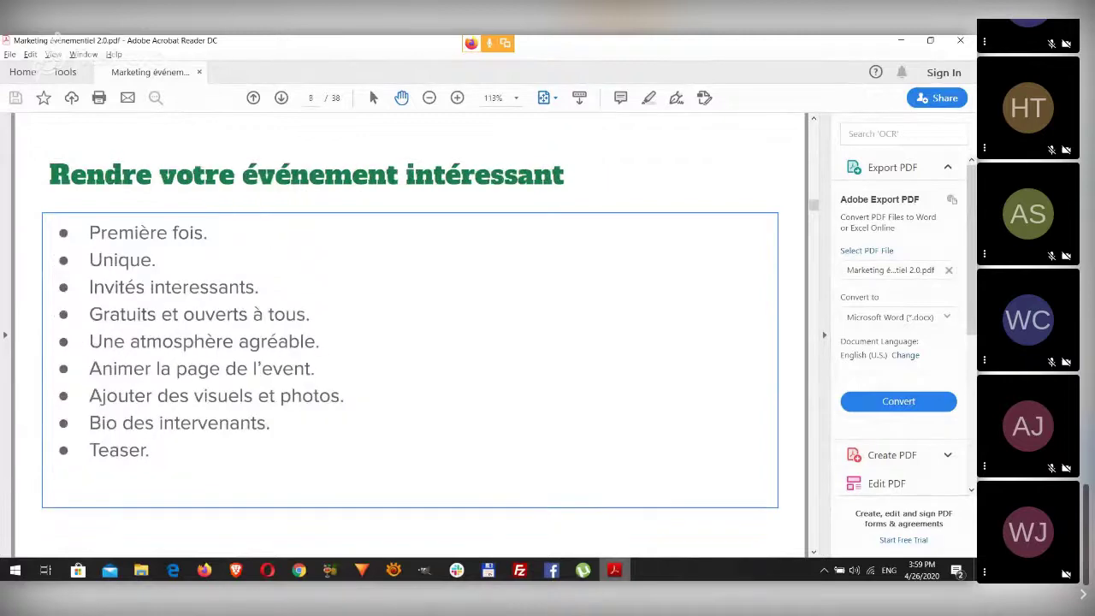
pyautogui.press('Right')
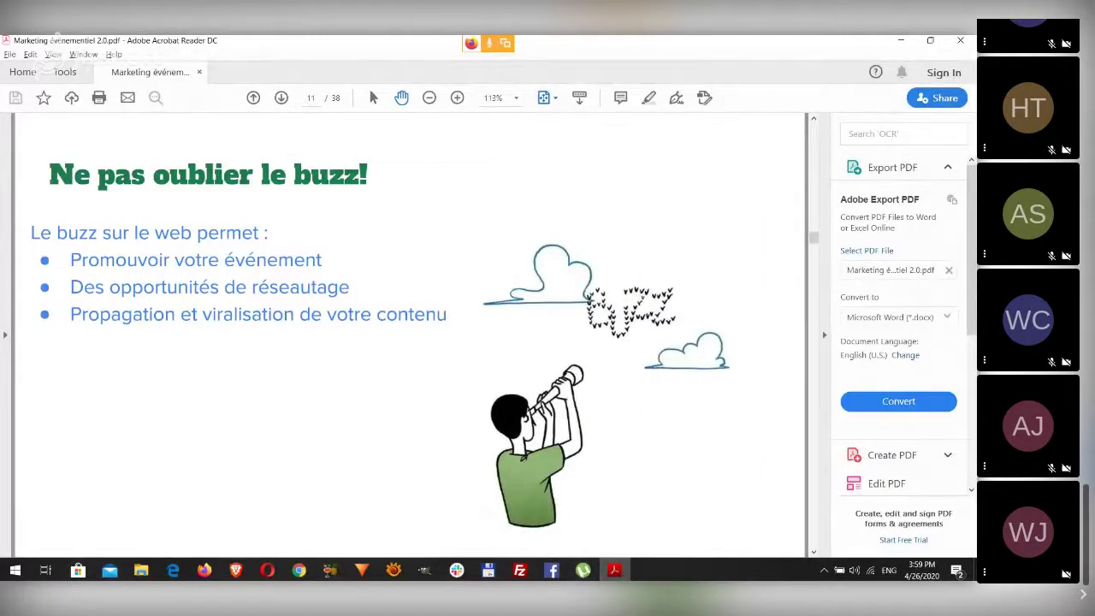
pyautogui.click(205, 569)
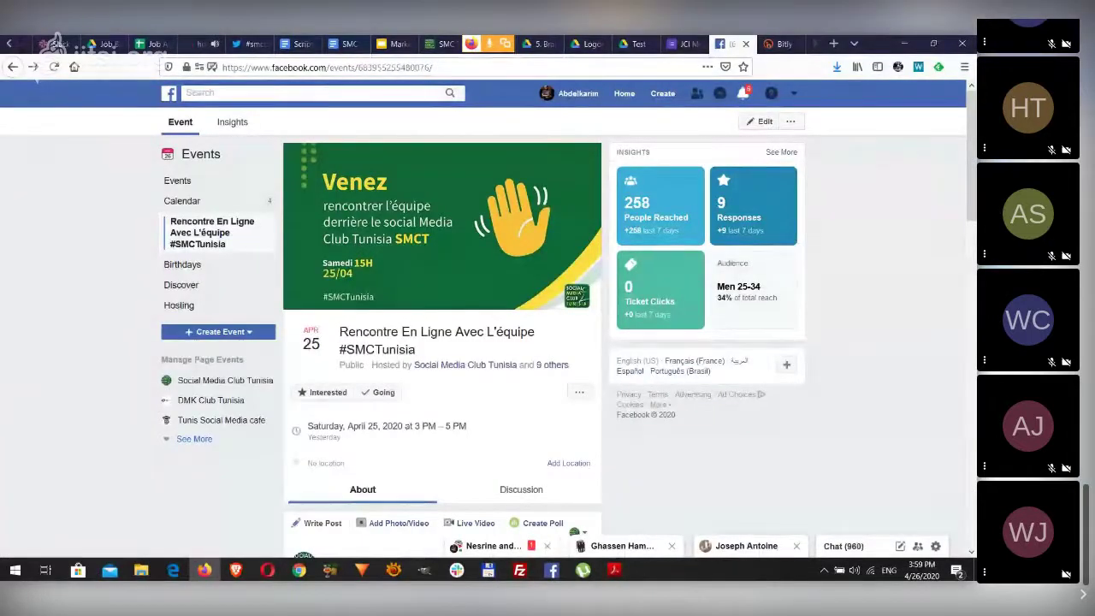
# Step: Scroll through the Facebook event details, then go back to the JCI Meeting form
pyautogui.scroll(-7, 442, 343)
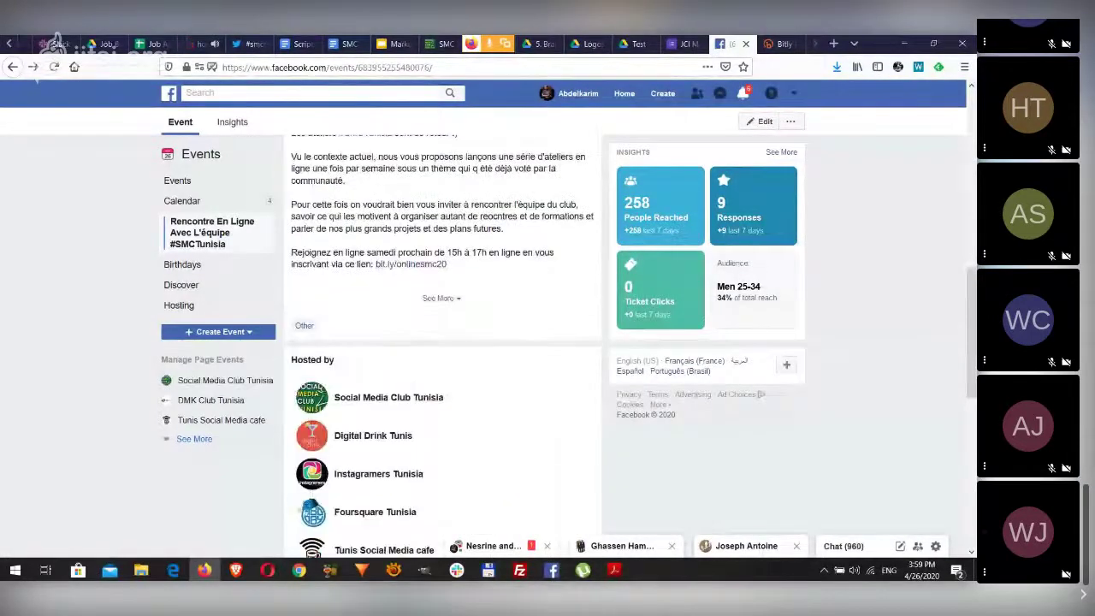
pyautogui.scroll(3, 442, 342)
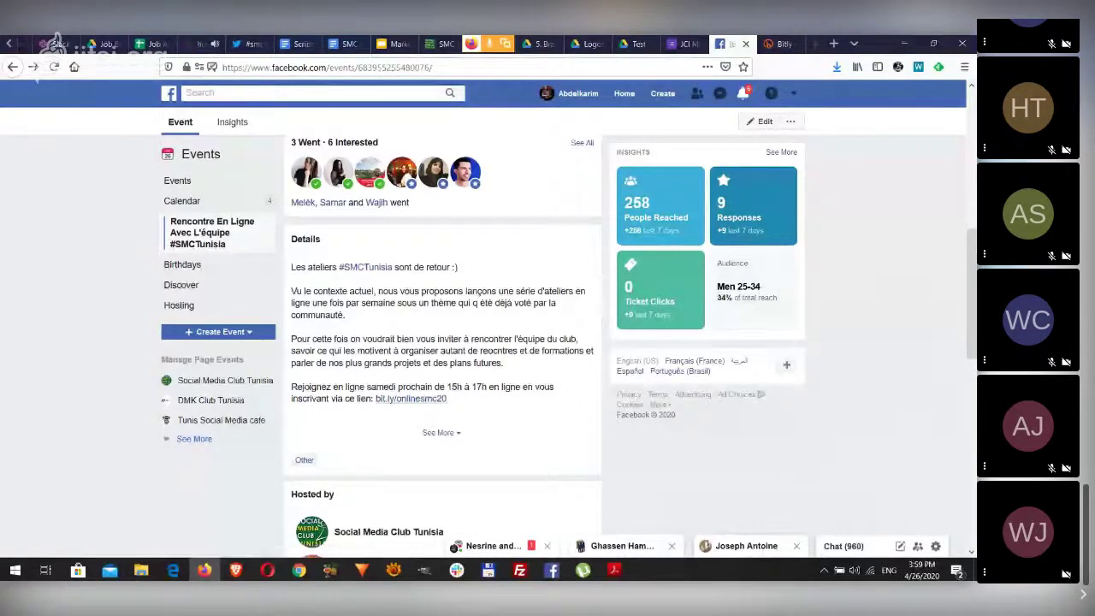
pyautogui.click(684, 43)
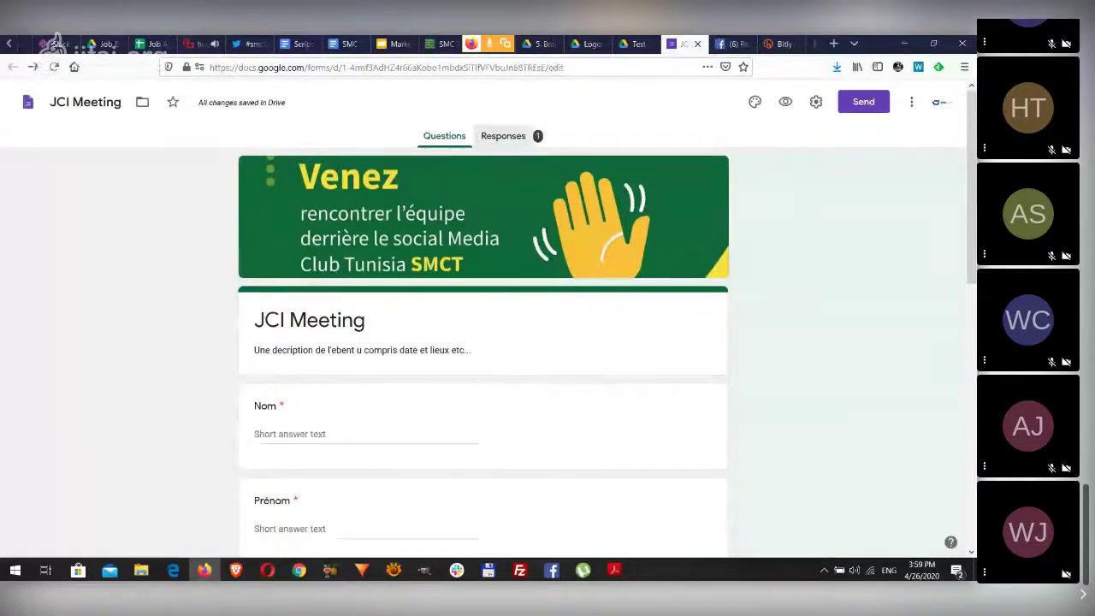
# Step: View the JCI Meeting form's one-response summary, then switch to the slides PDF
pyautogui.click(503, 135)
pyautogui.click(444, 135)
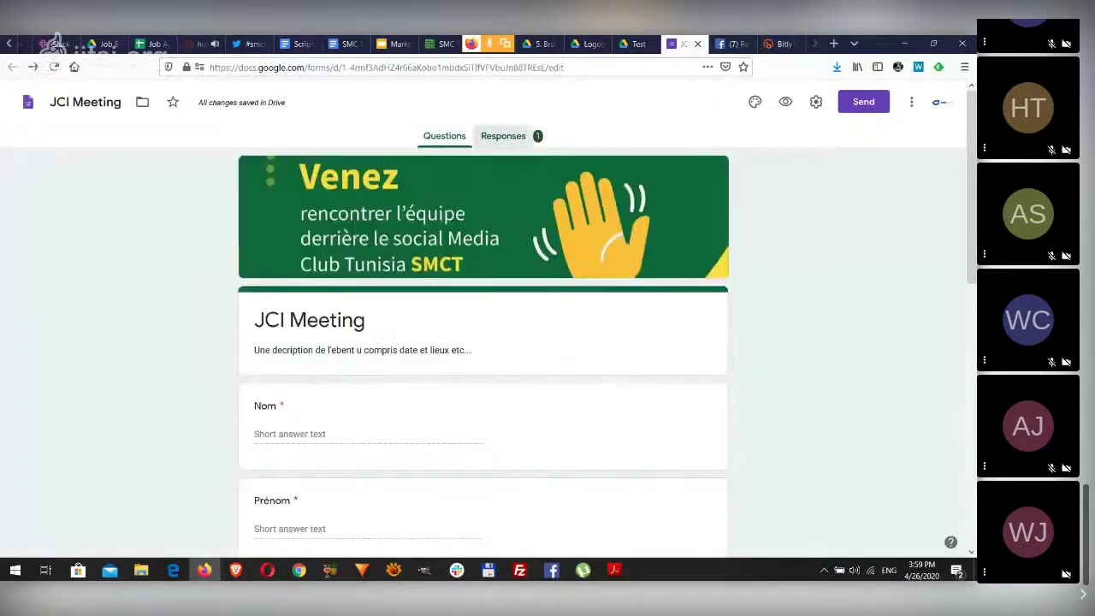
pyautogui.click(502, 135)
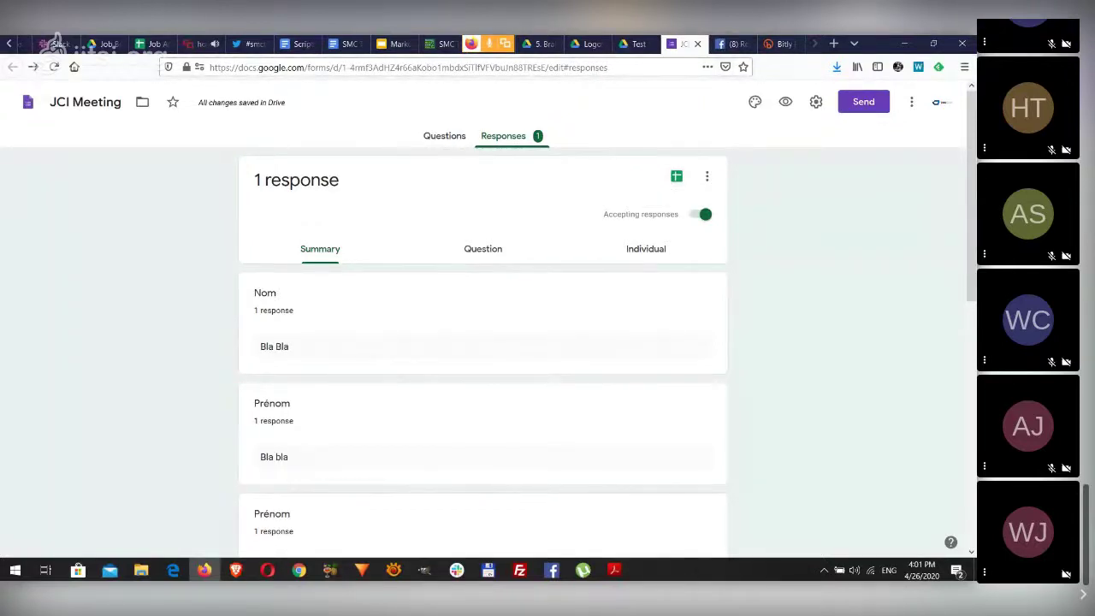
pyautogui.hotkey('alt', 'Tab')
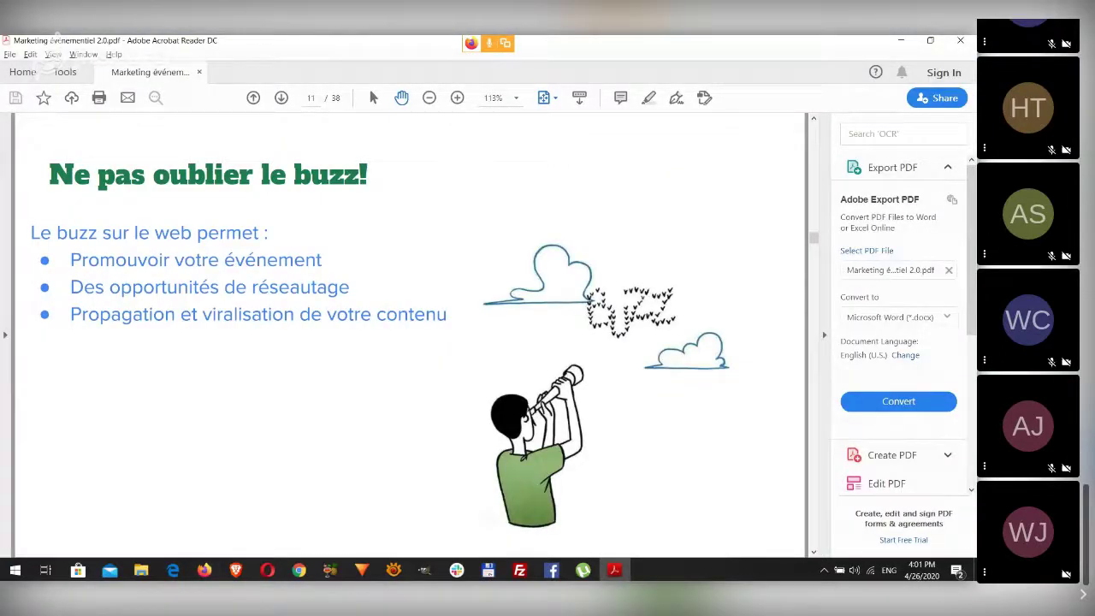
# Step: Switch from the Acrobat slides back to the JCI Meeting response summary
pyautogui.hotkey('alt', 'Tab')
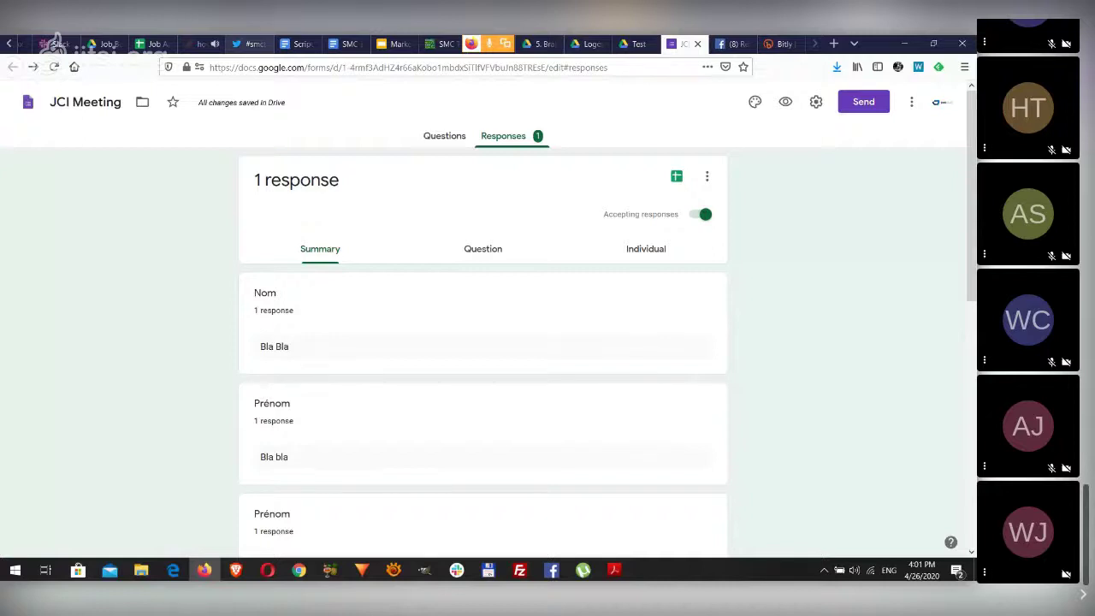
# Step: Close the chat panel in the Jitsi video meeting and return to the form
pyautogui.click(201, 44)
pyautogui.press('c')
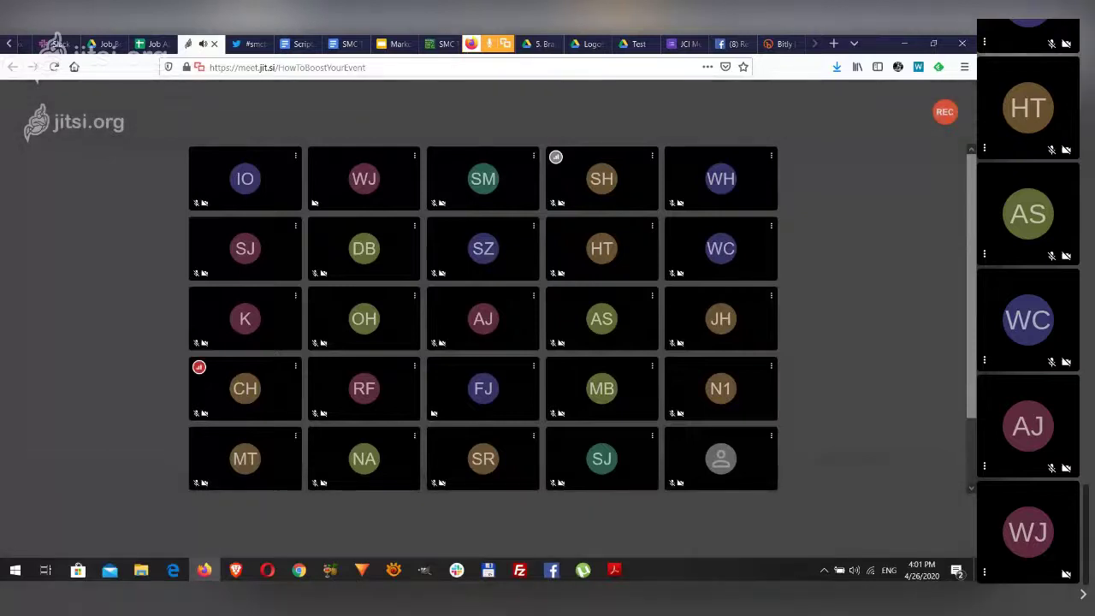
pyautogui.click(684, 43)
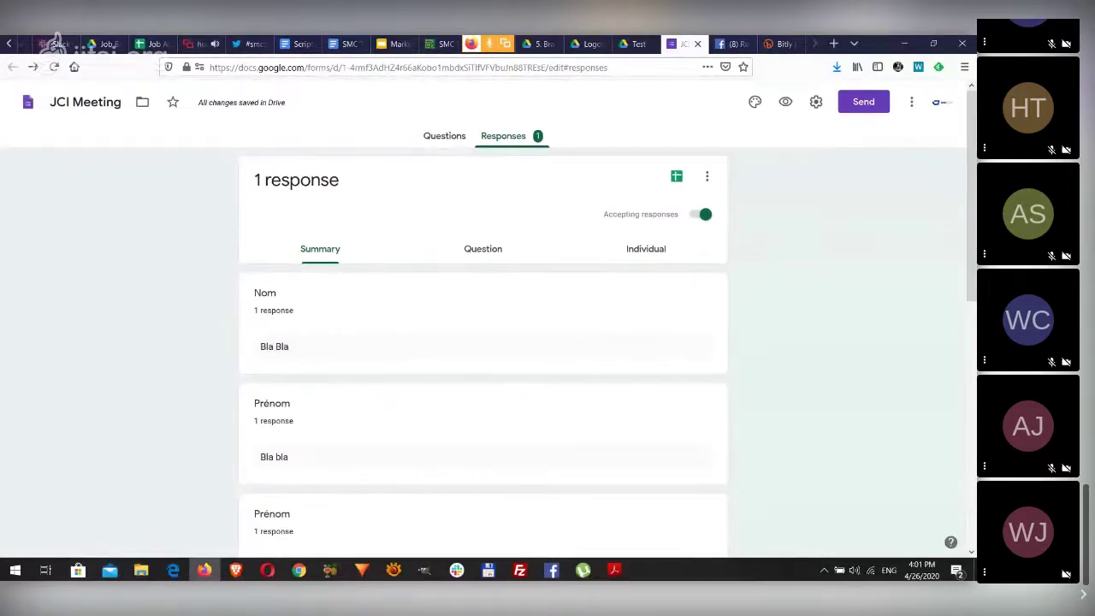
# Step: Toggle between the form's questions and 1-response summary, then move to the Facebook event
pyautogui.click(444, 135)
pyautogui.click(503, 135)
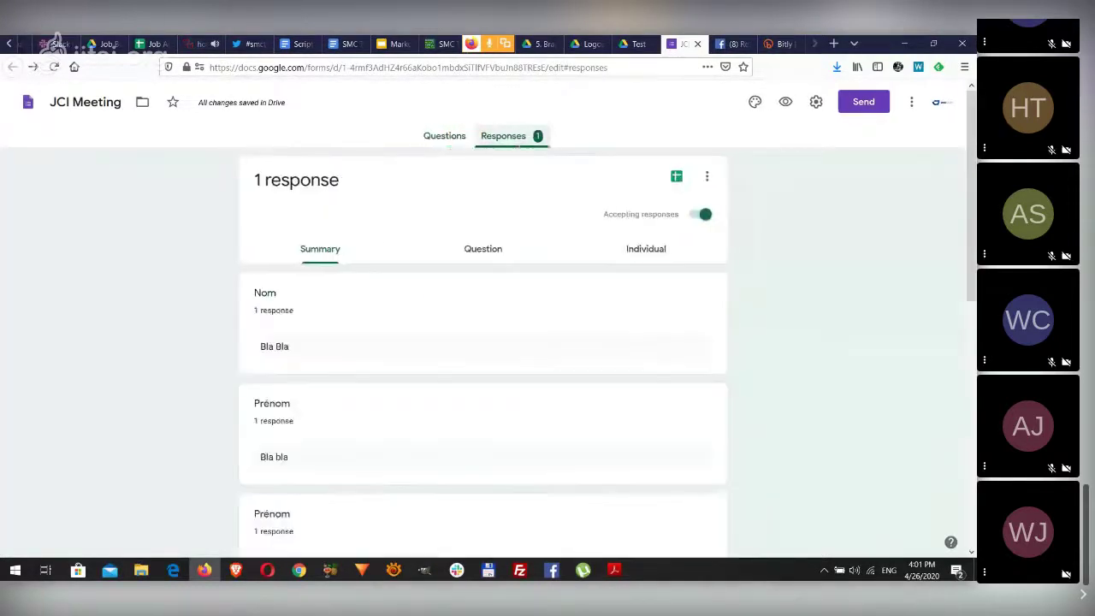
pyautogui.click(443, 135)
pyautogui.click(503, 135)
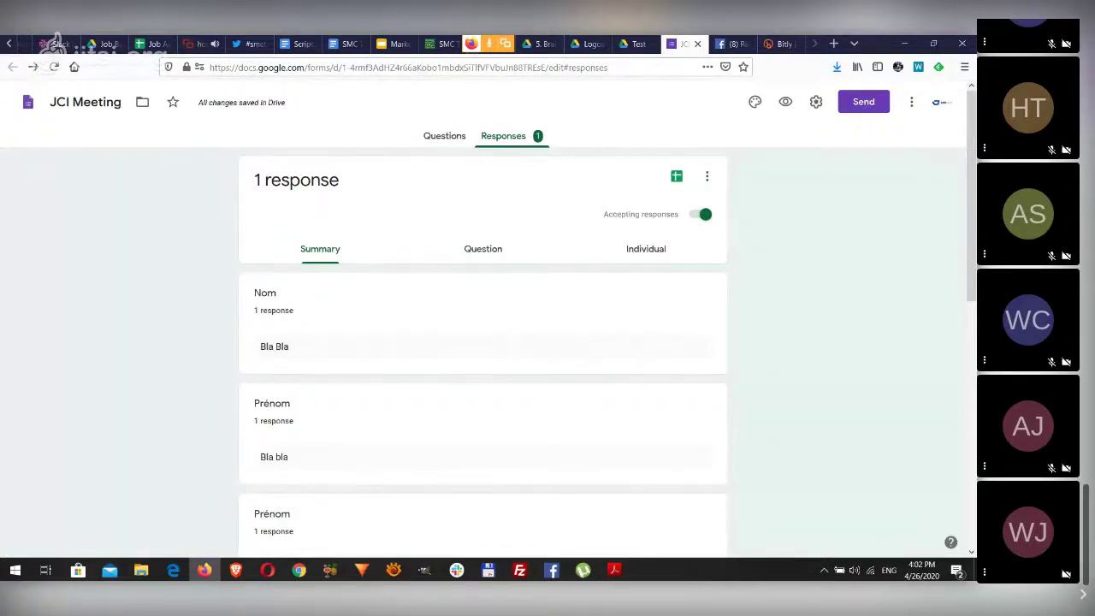
pyautogui.click(732, 44)
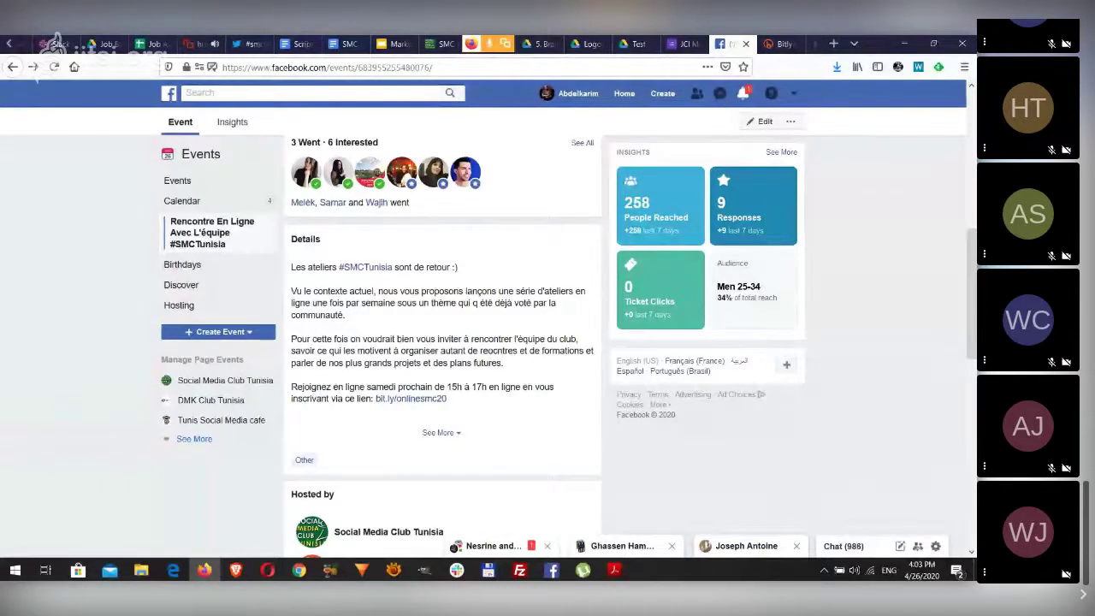
# Step: Expand the full event description under Details with See More
pyautogui.click(438, 432)
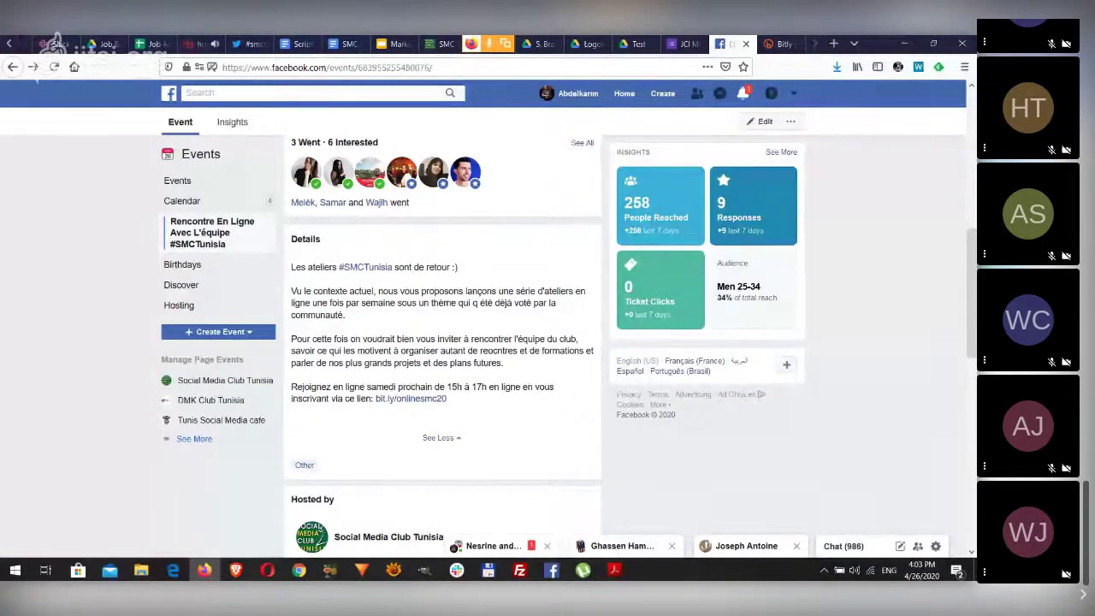
# Step: Open the 'Rejoindre le SMC Tunisia (Sep 2019)' responses spreadsheet in a new tab
pyautogui.hotkey('ctrl', 't')
pyautogui.write('rejoindre')
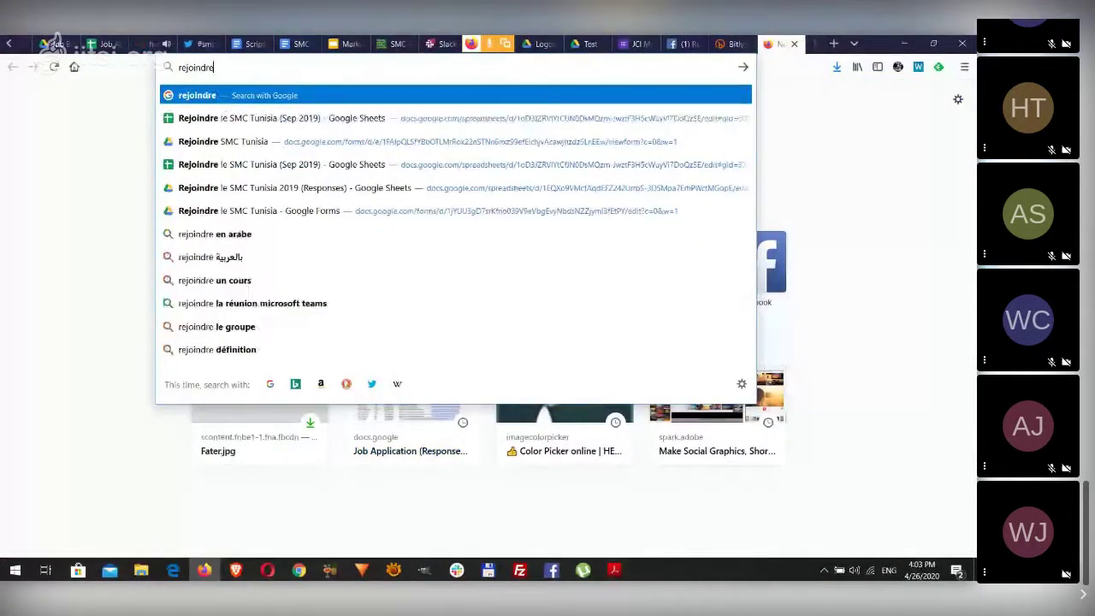
pyautogui.press('Down')
pyautogui.press('Return')
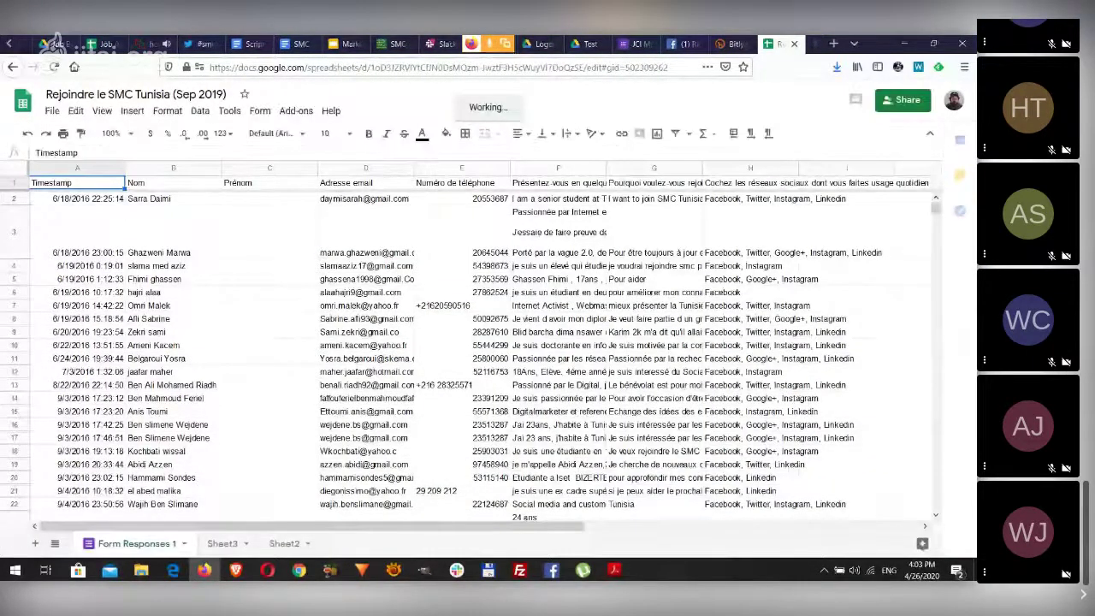
# Step: Scroll the Form Responses 1 sheet down to its last entry in row 548
pyautogui.click(366, 292)
pyautogui.scroll(-6, 479, 350)
pyautogui.scroll(-20, 479, 351)
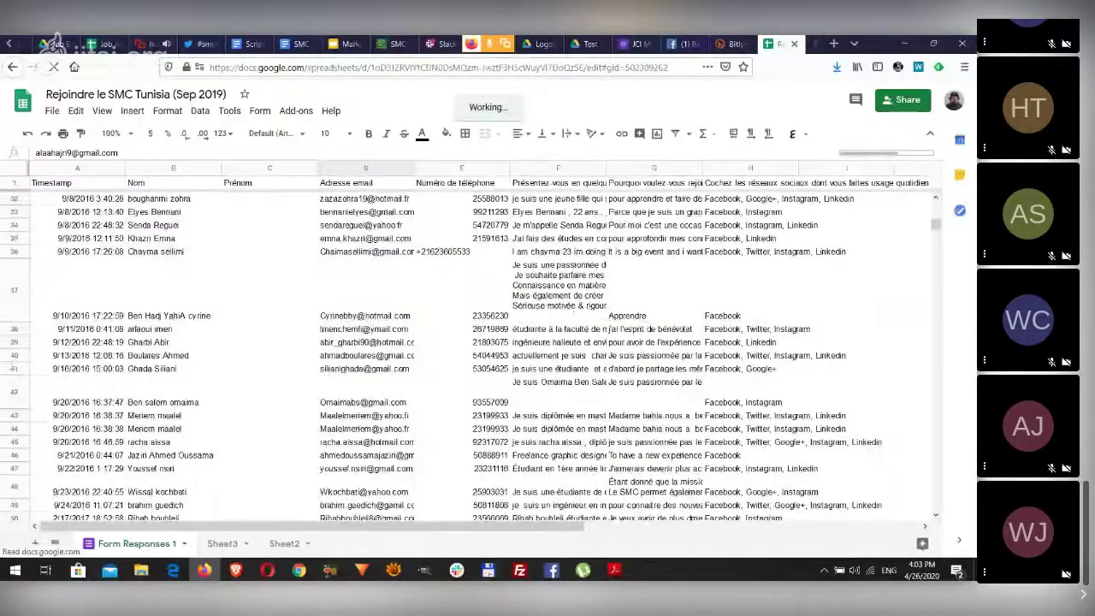
pyautogui.scroll(-15, 479, 351)
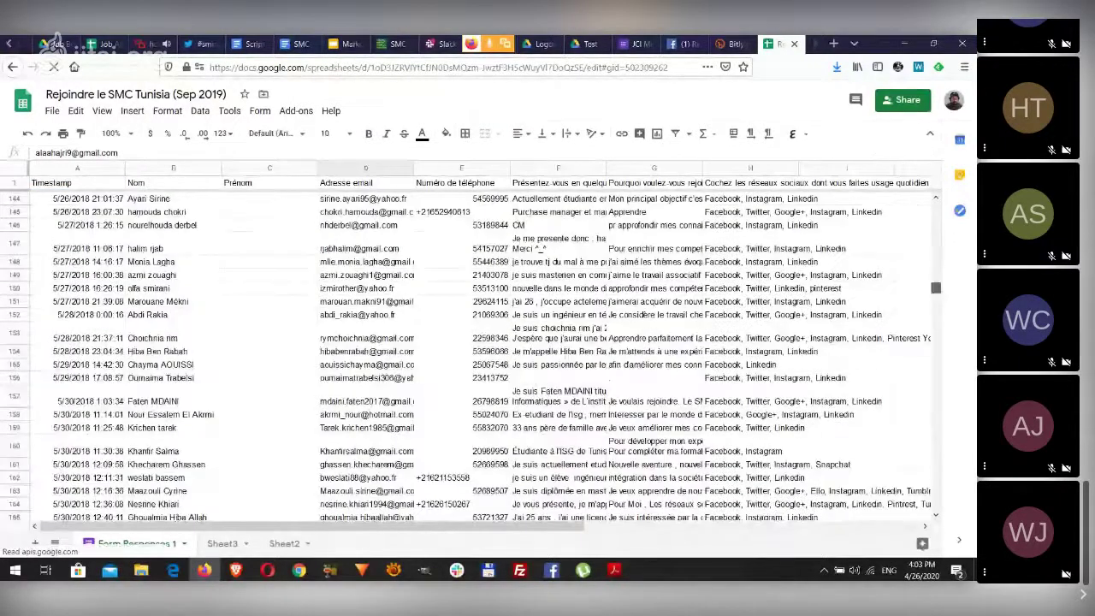
pyautogui.scroll(-20, 479, 350)
pyautogui.scroll(-20, 479, 351)
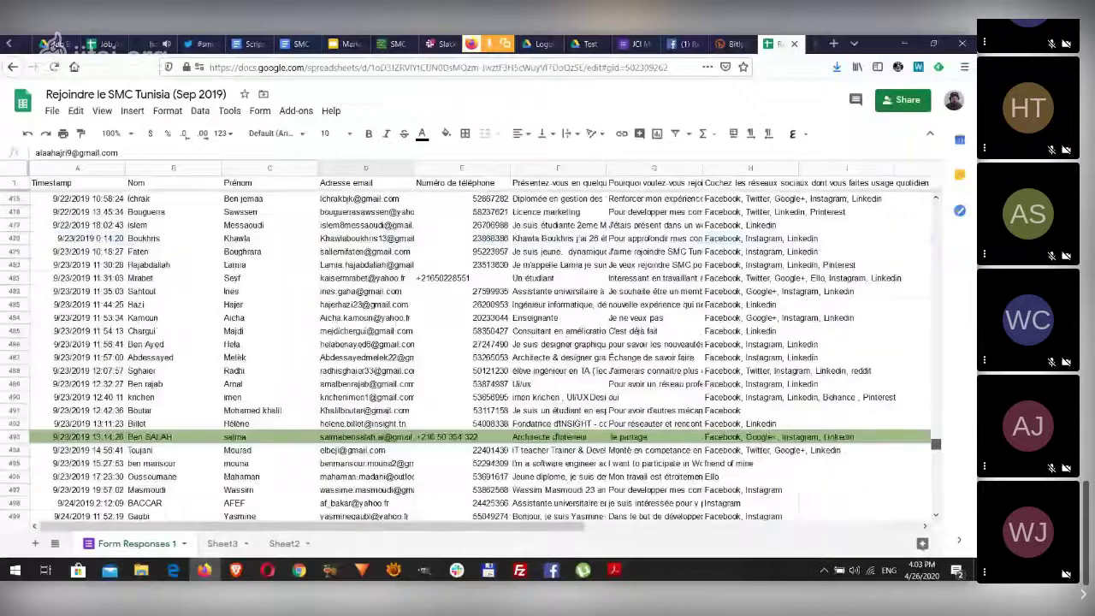
pyautogui.scroll(7, 479, 342)
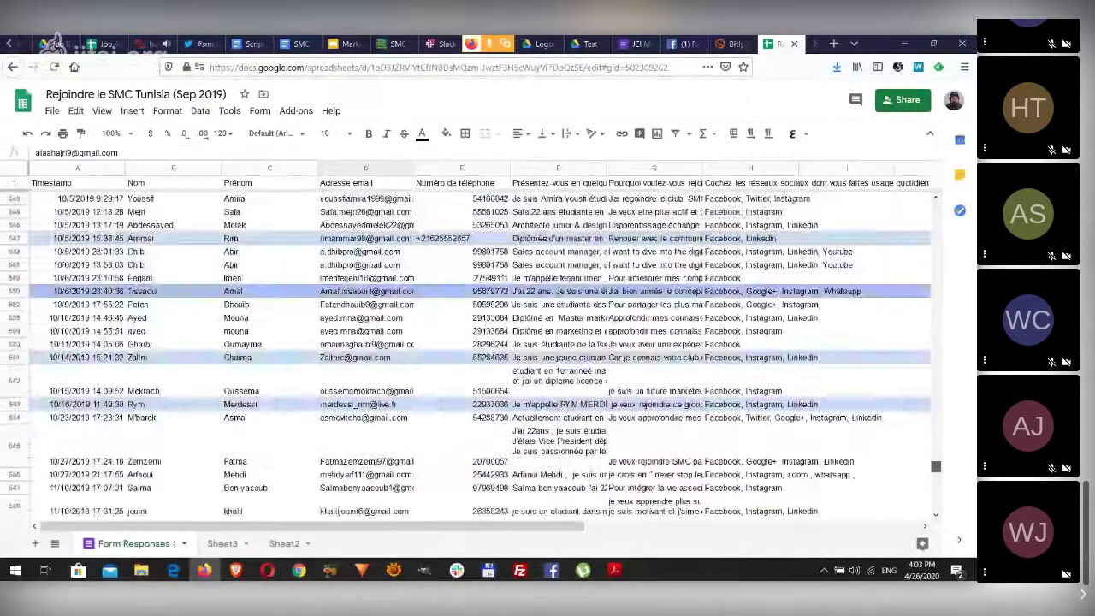
pyautogui.scroll(-4, 479, 342)
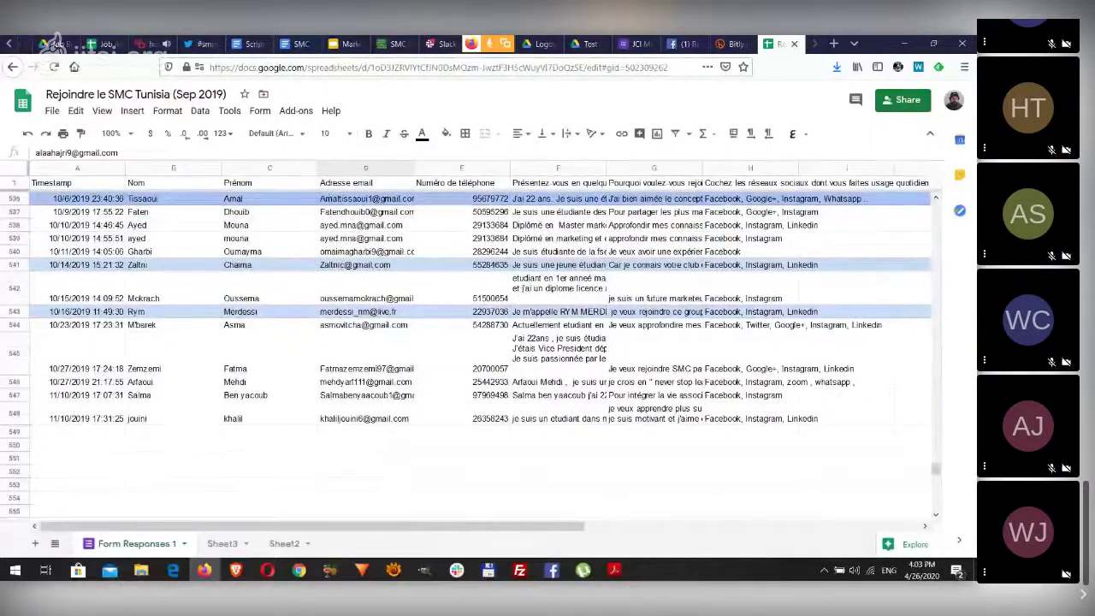
# Step: Inspect the last two responses in rows 548 and 547, then close the spreadsheet tab
pyautogui.click(77, 418)
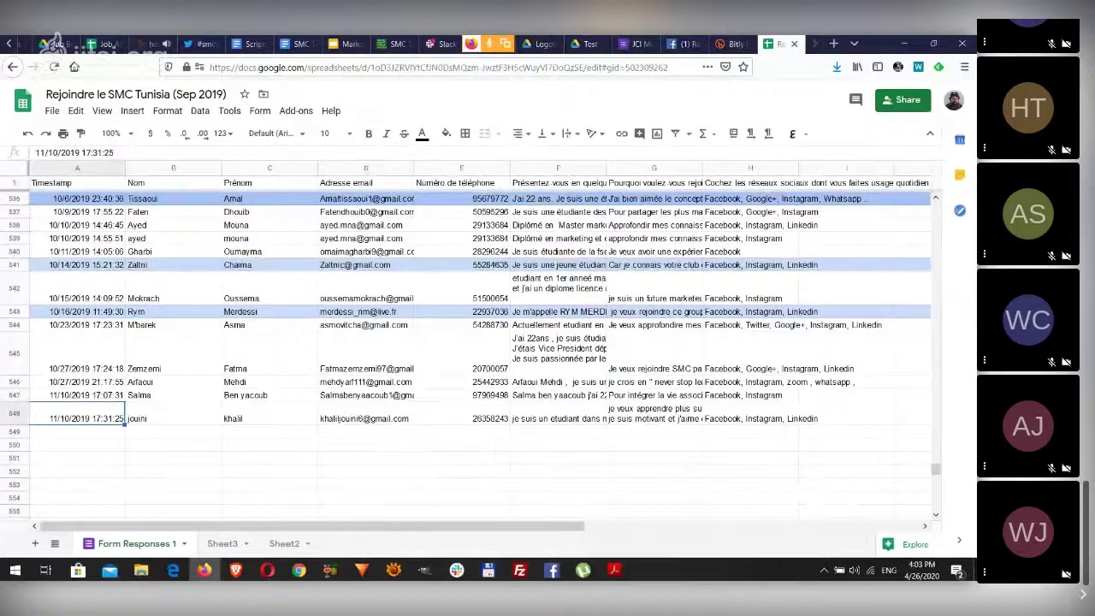
pyautogui.click(365, 419)
pyautogui.click(365, 395)
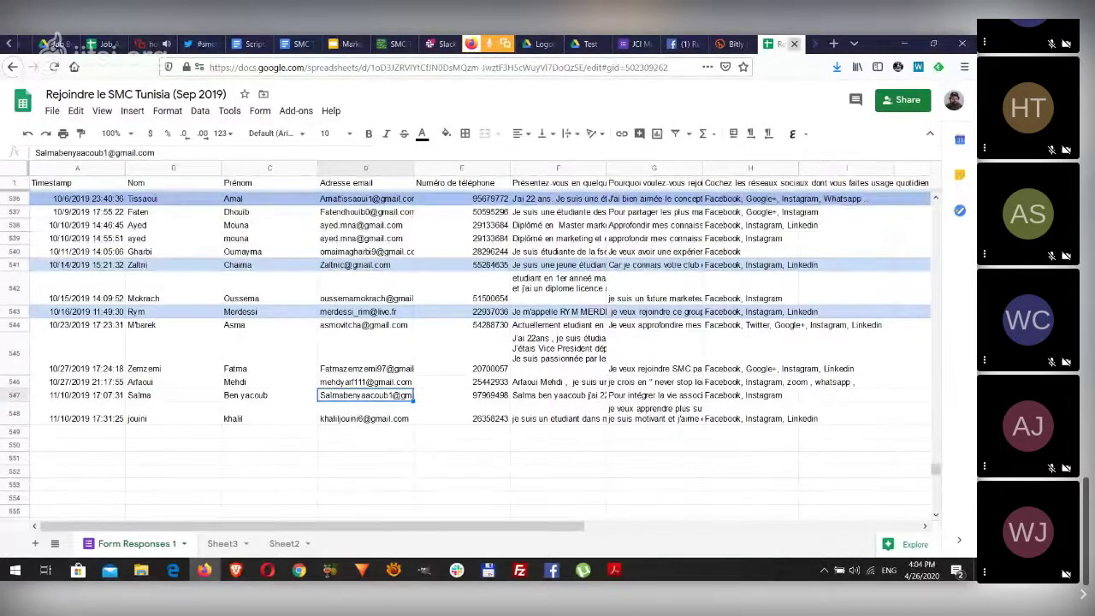
pyautogui.click(794, 44)
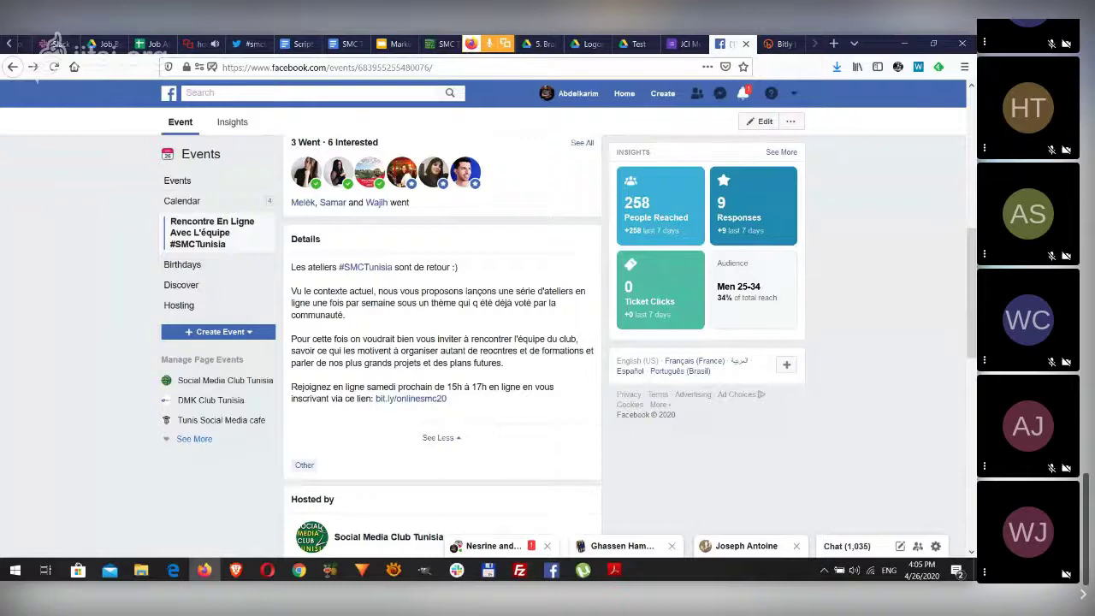
# Step: Cycle between the form and Facebook tabs, ending on the Bitly link statistics
pyautogui.hotkey('ctrl', 'pageup')
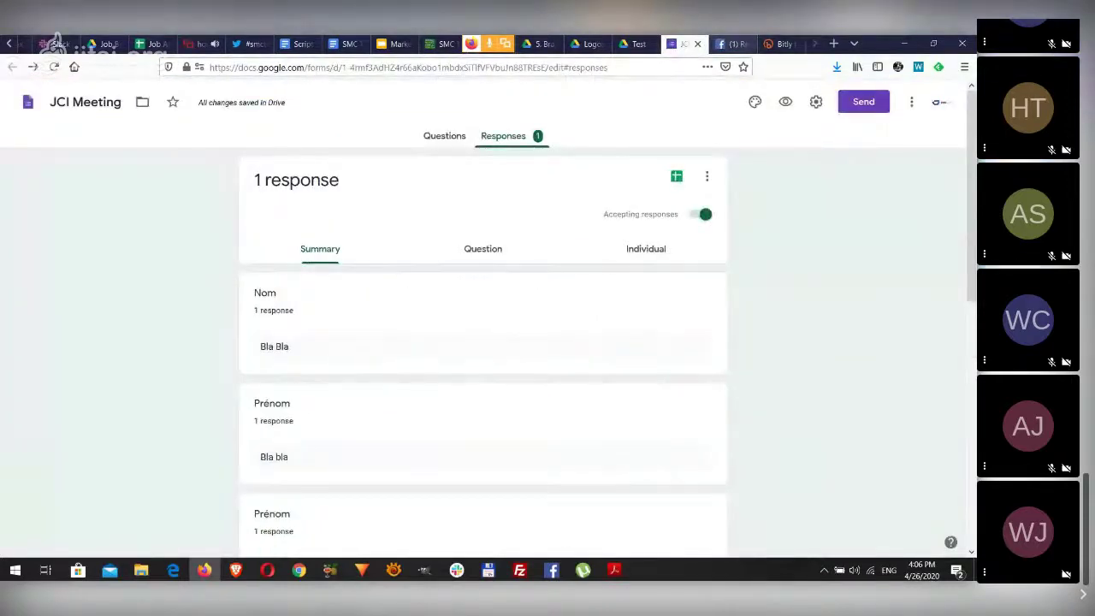
pyautogui.hotkey('ctrl', 'pagedown')
pyautogui.hotkey('ctrl', 'pageup')
pyautogui.hotkey('ctrl', 'pagedown')
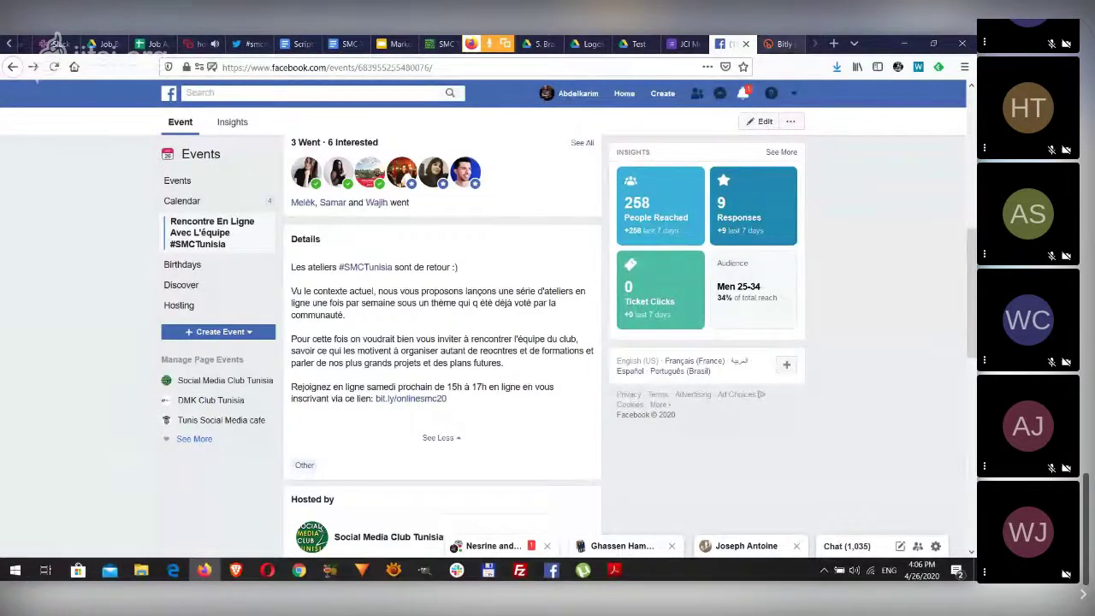
pyautogui.hotkey('ctrl', 'pagedown')
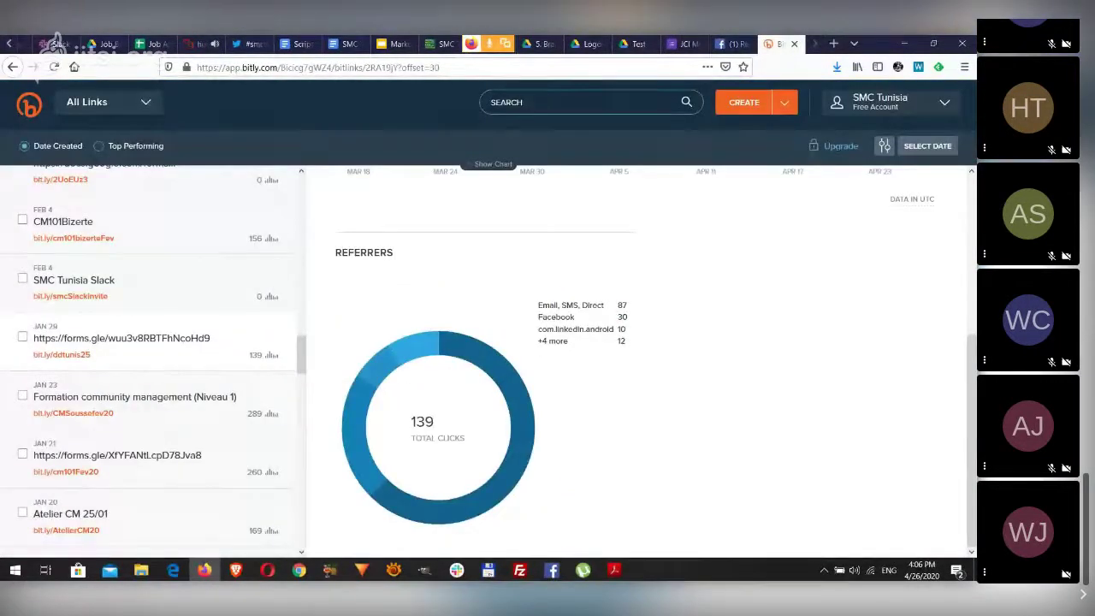
# Step: Scroll the Bitly link list back to December 2018 links, then return to the Facebook event
pyautogui.scroll(5, 154, 359)
pyautogui.scroll(-5, 154, 359)
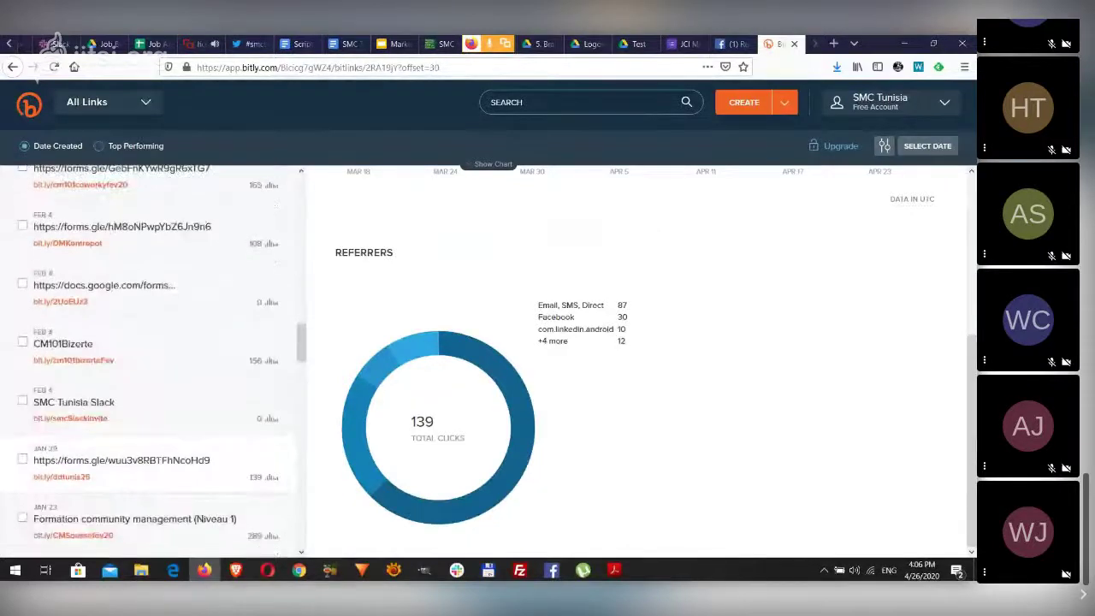
pyautogui.scroll(-10, 235, 363)
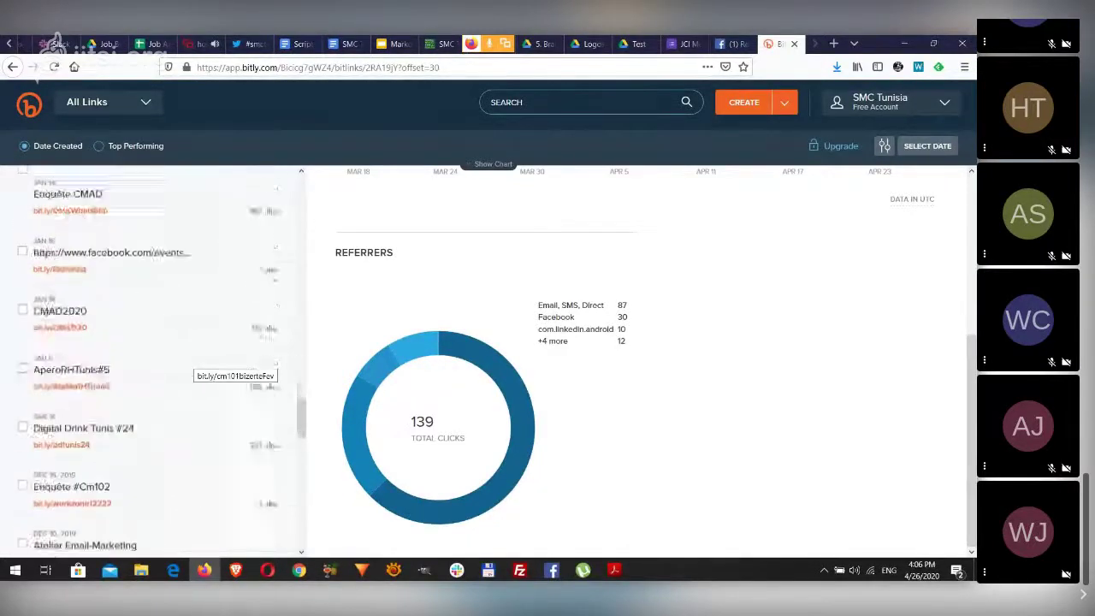
pyautogui.scroll(-5, 236, 363)
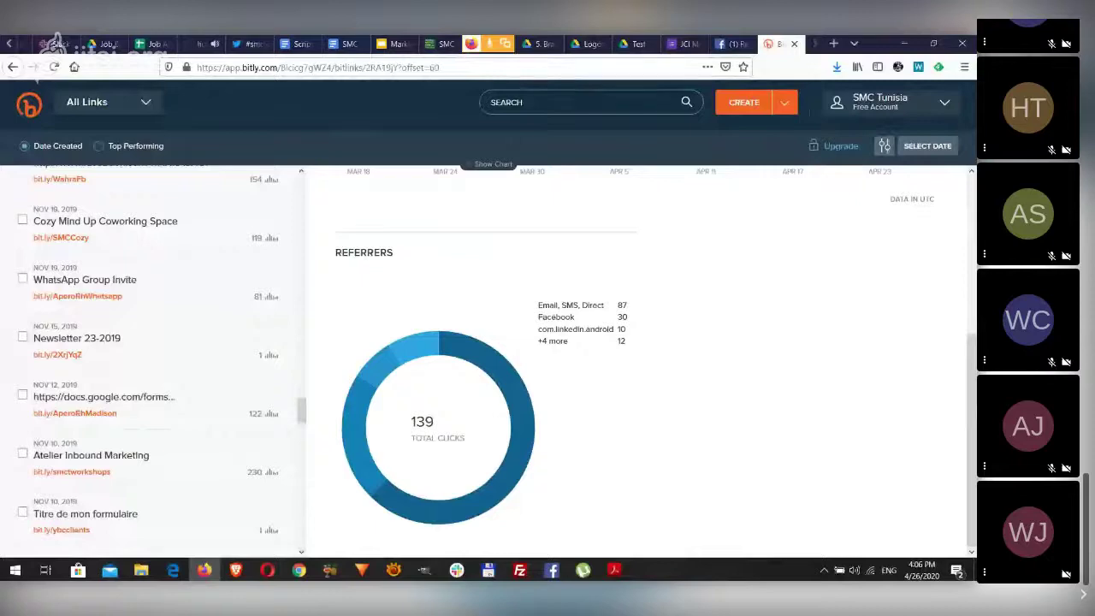
pyautogui.scroll(-15, 154, 364)
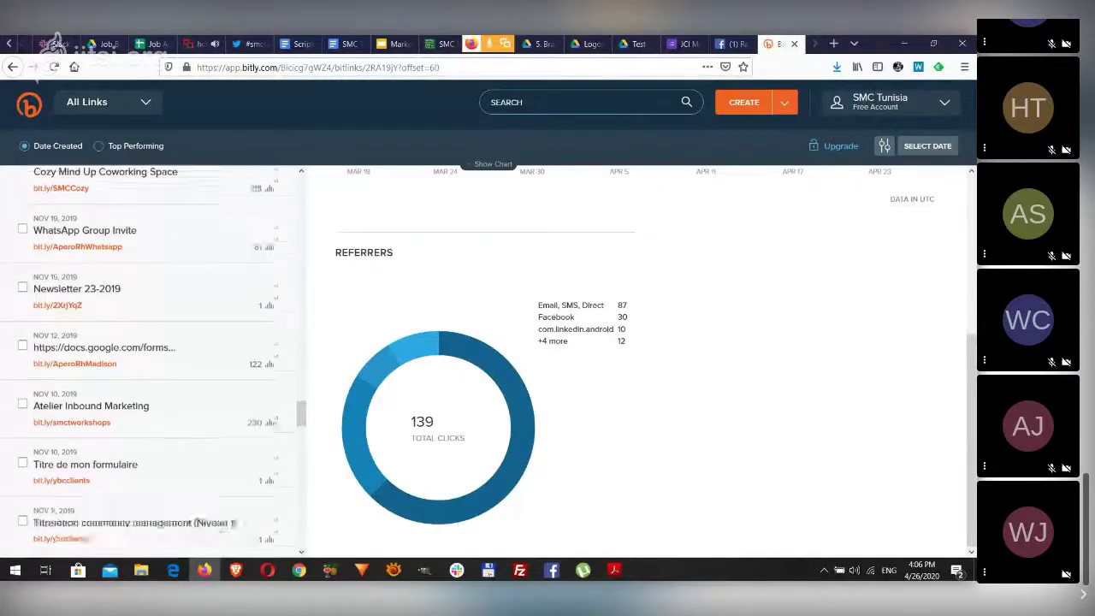
pyautogui.scroll(-2, 154, 363)
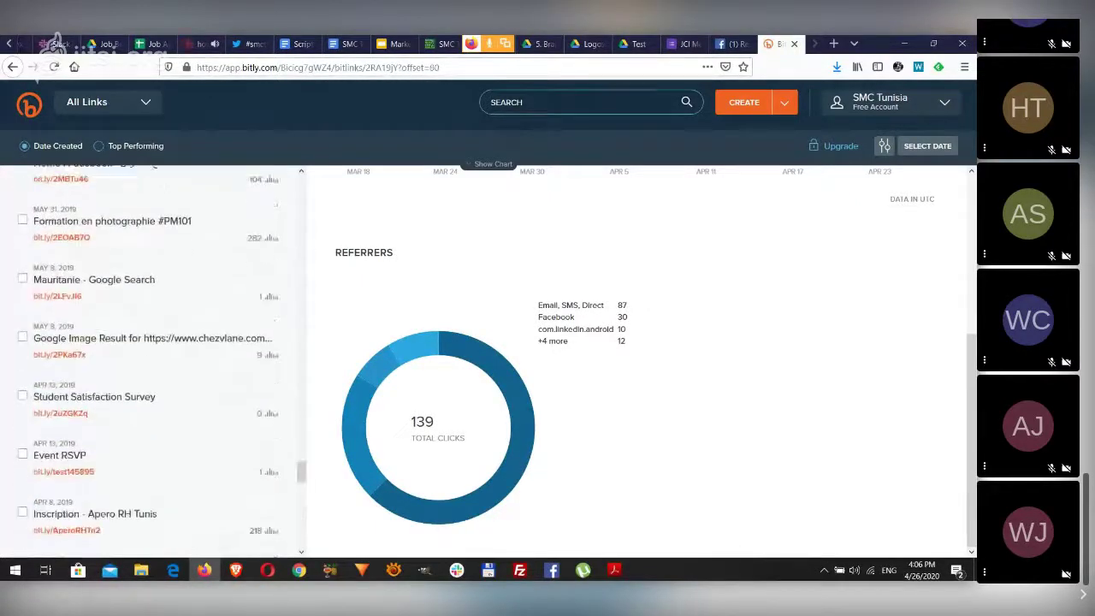
pyautogui.scroll(-15, 154, 364)
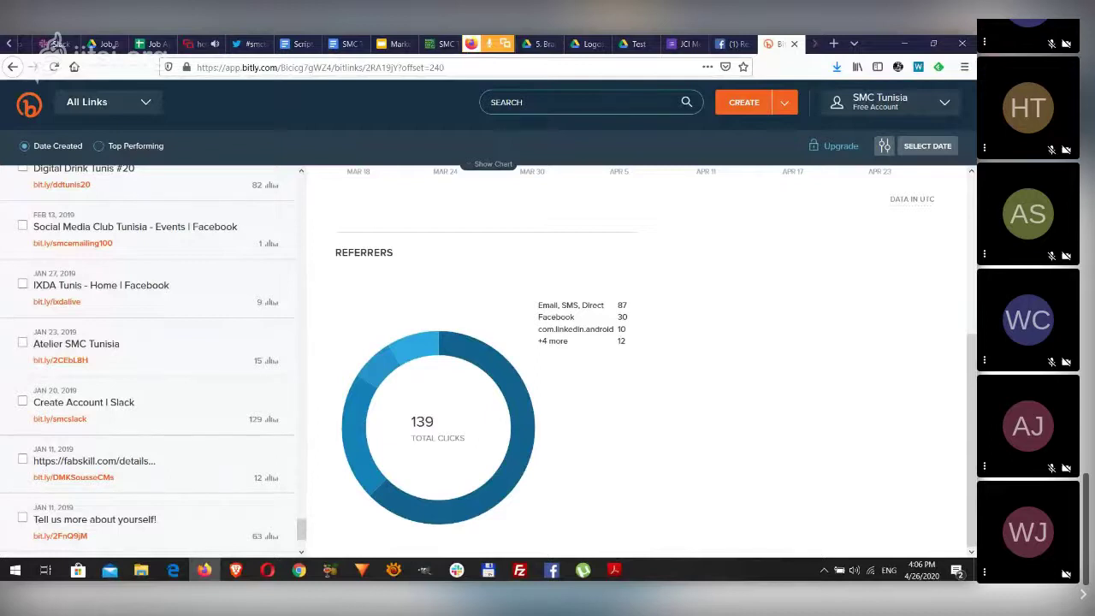
pyautogui.scroll(2, 150, 359)
pyautogui.scroll(2, 150, 359)
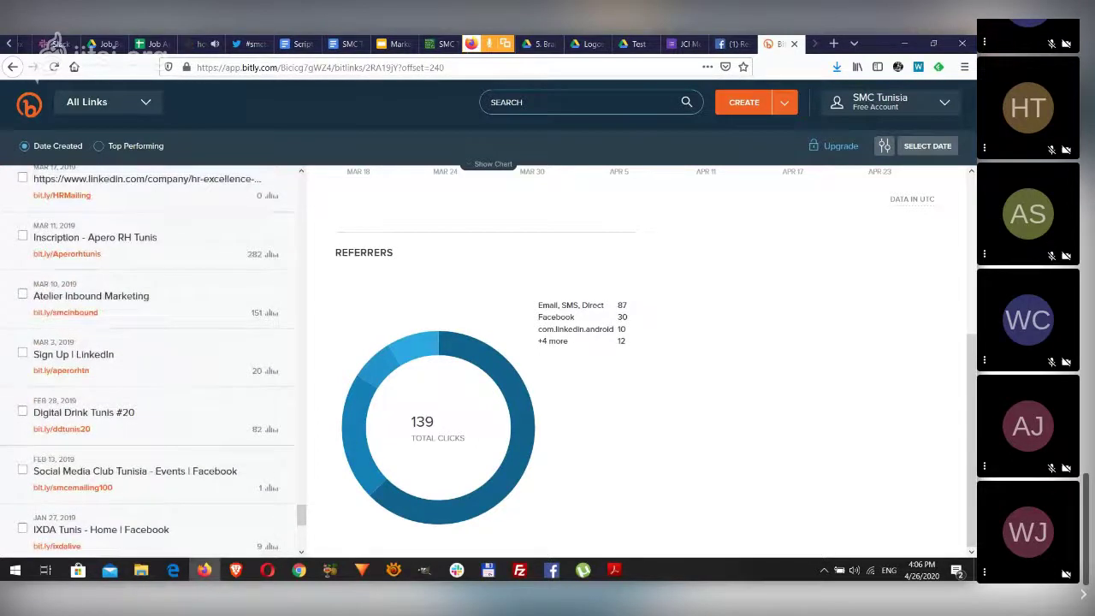
pyautogui.scroll(2, 150, 359)
pyautogui.scroll(1, 150, 359)
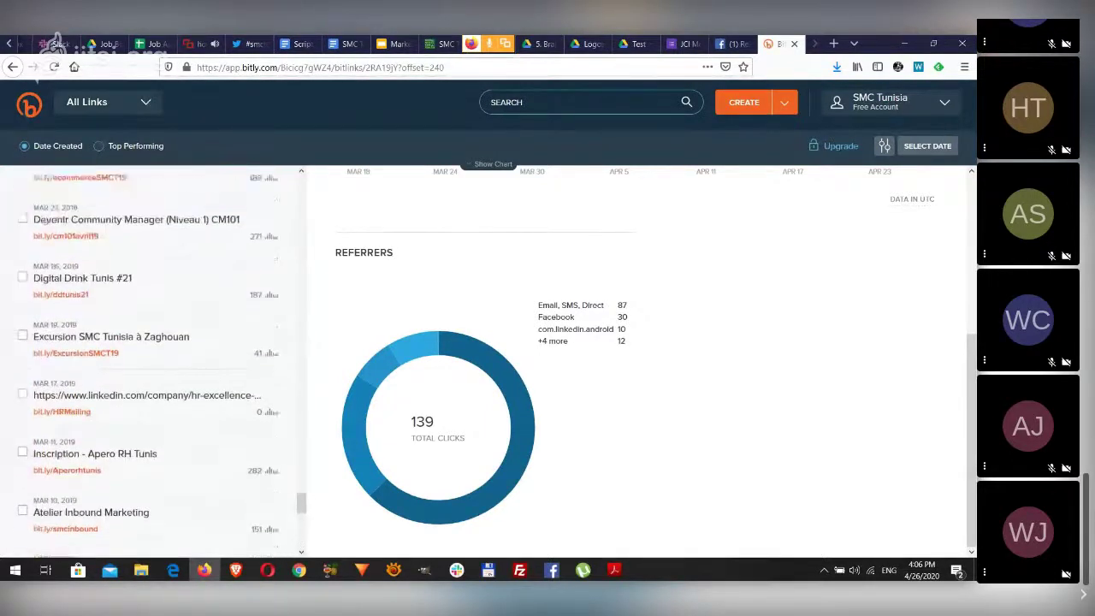
pyautogui.scroll(-10, 149, 359)
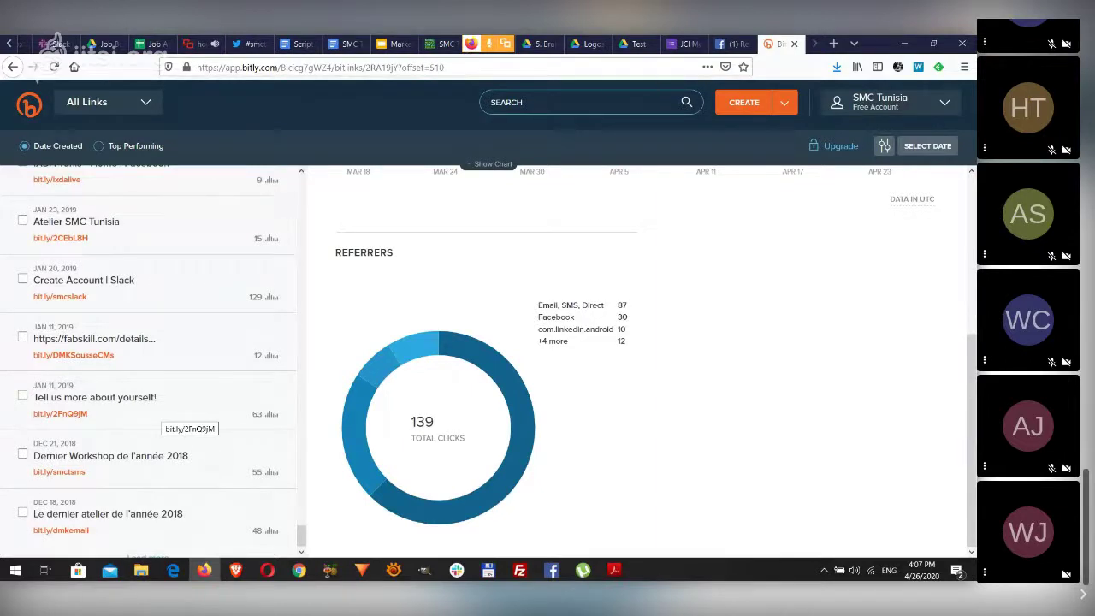
pyautogui.scroll(3, 149, 359)
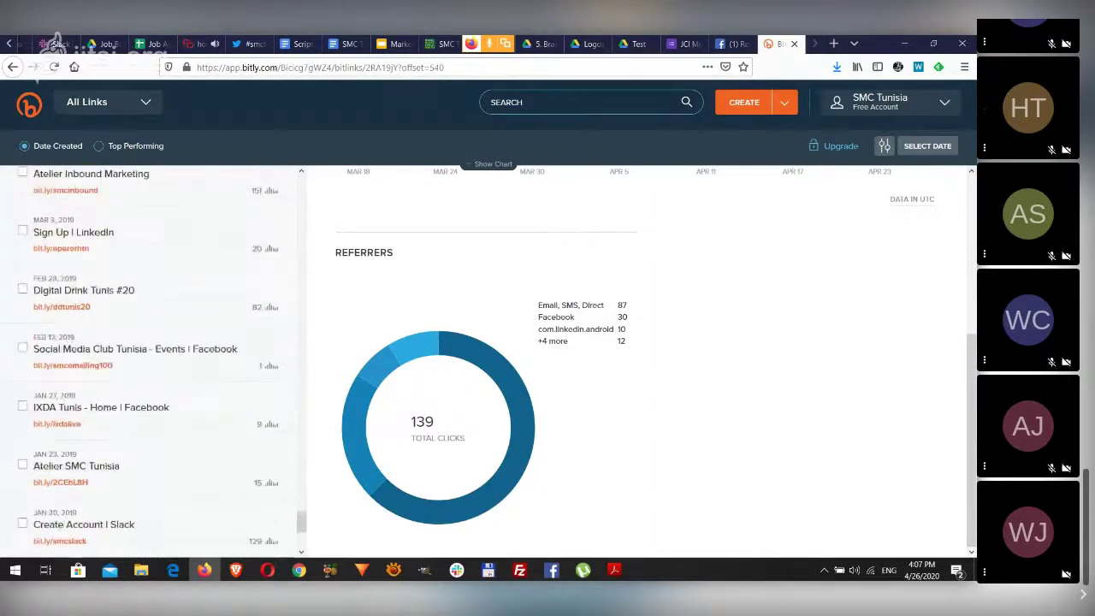
pyautogui.scroll(2, 149, 359)
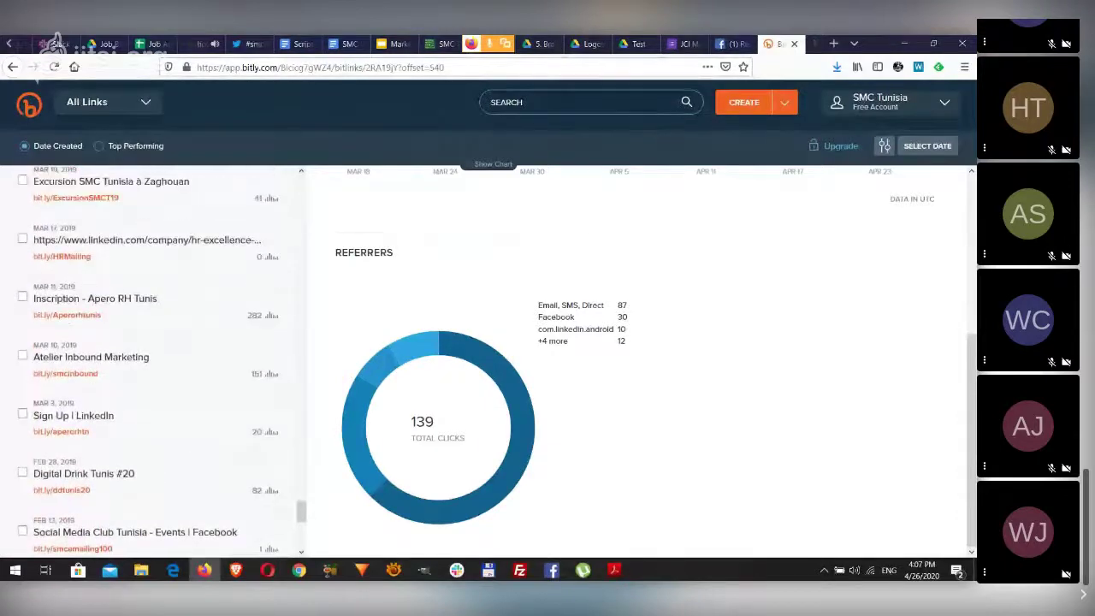
pyautogui.scroll(-5, 150, 359)
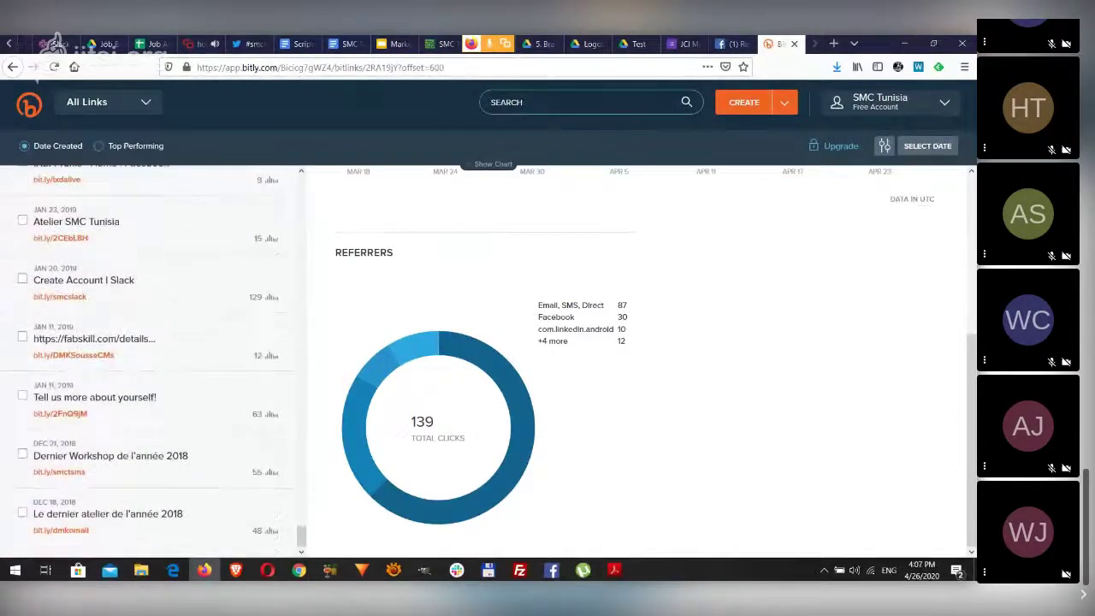
pyautogui.scroll(5, 149, 359)
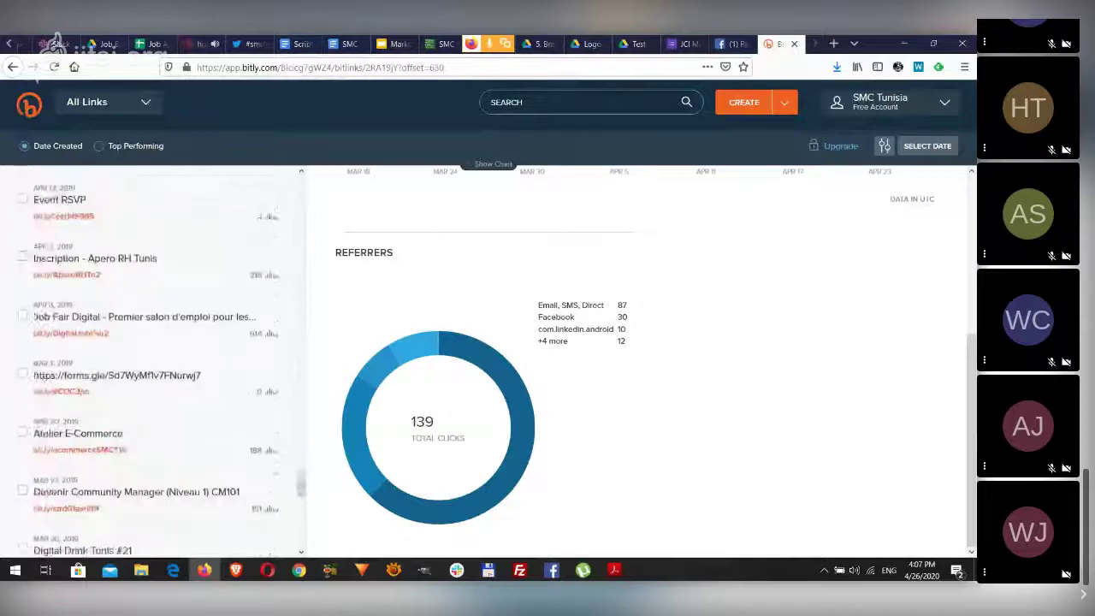
pyautogui.scroll(4, 149, 359)
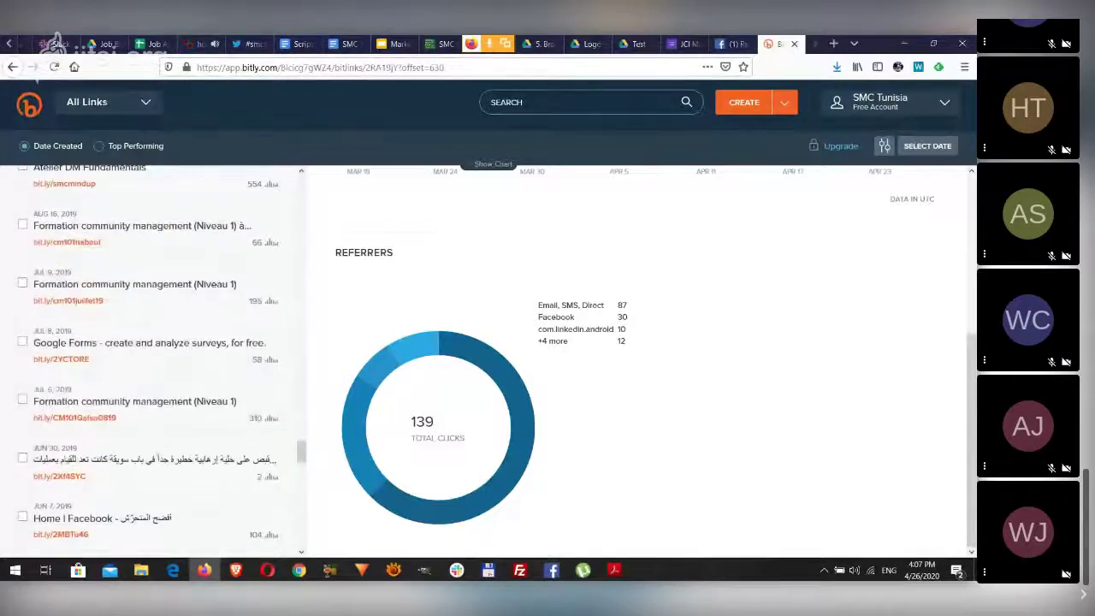
pyautogui.scroll(-6, 149, 360)
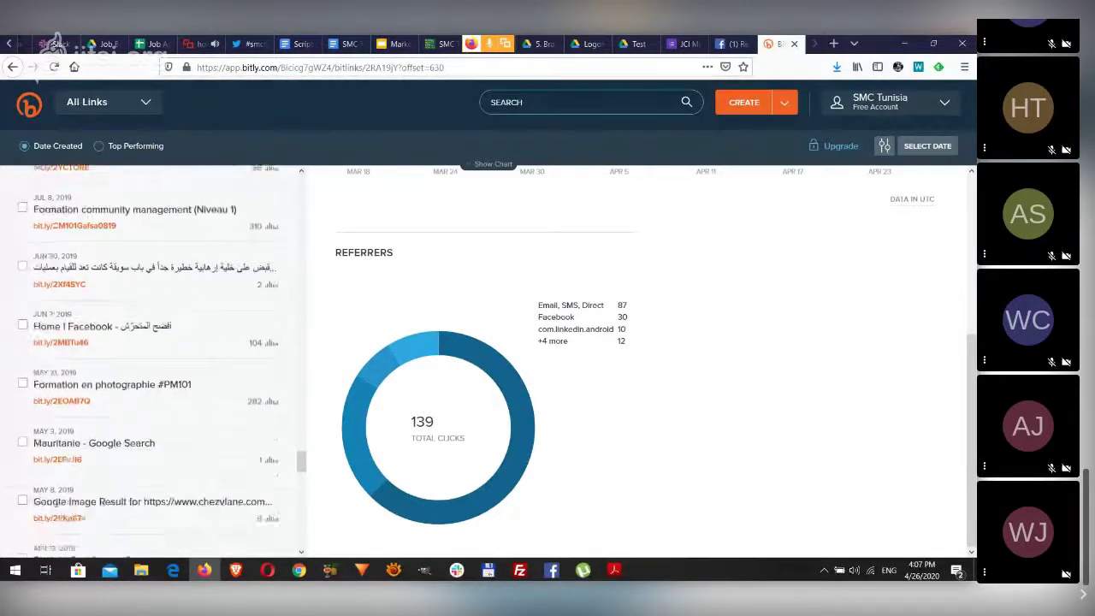
pyautogui.scroll(-5, 150, 360)
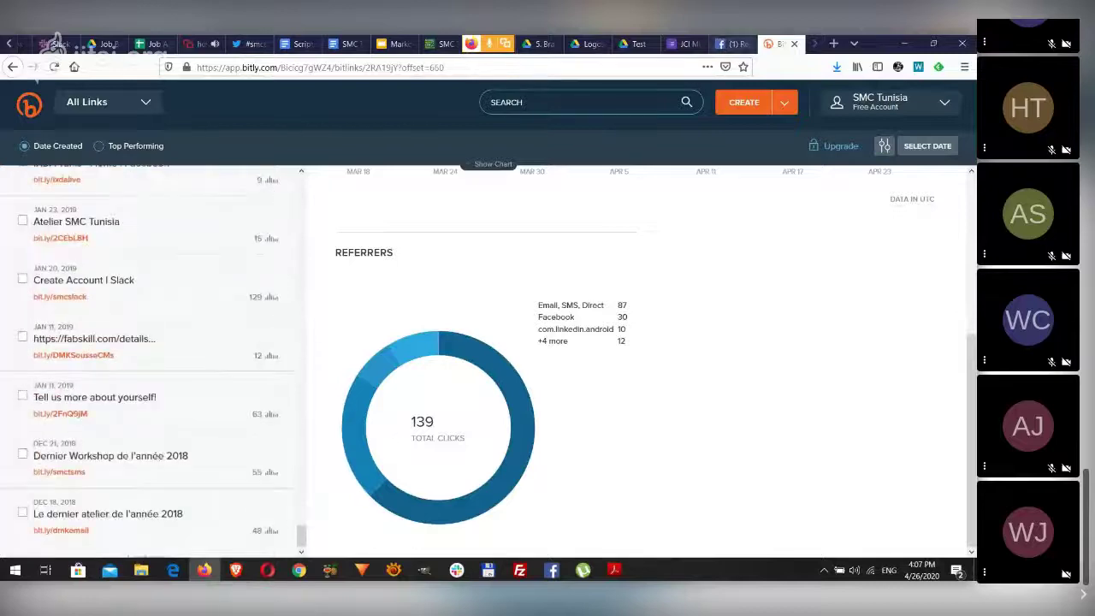
pyautogui.click(734, 44)
pyautogui.click(742, 93)
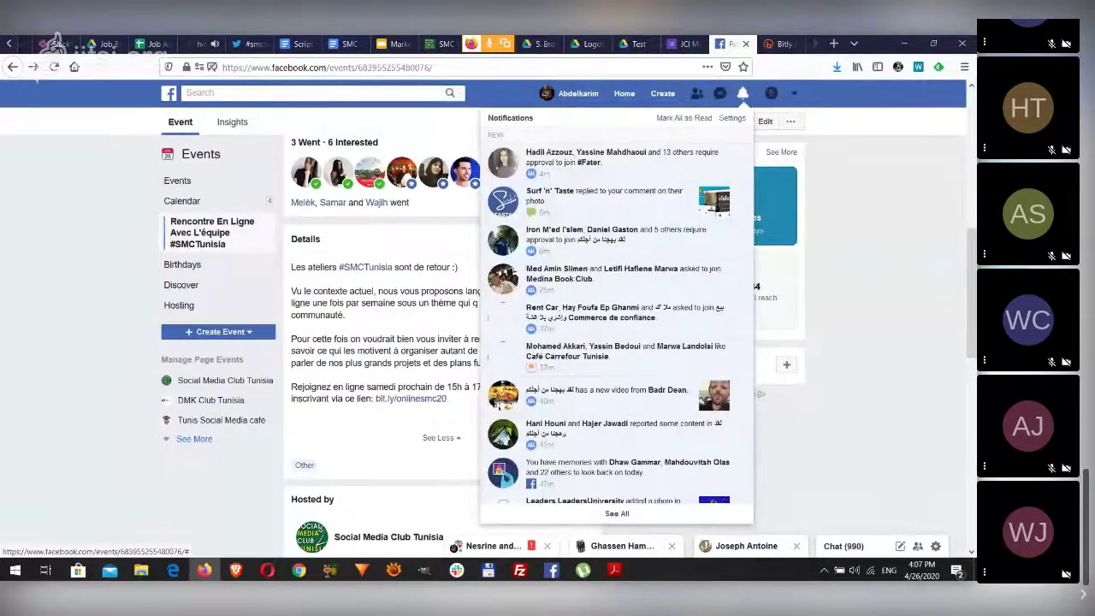
pyautogui.press('Escape')
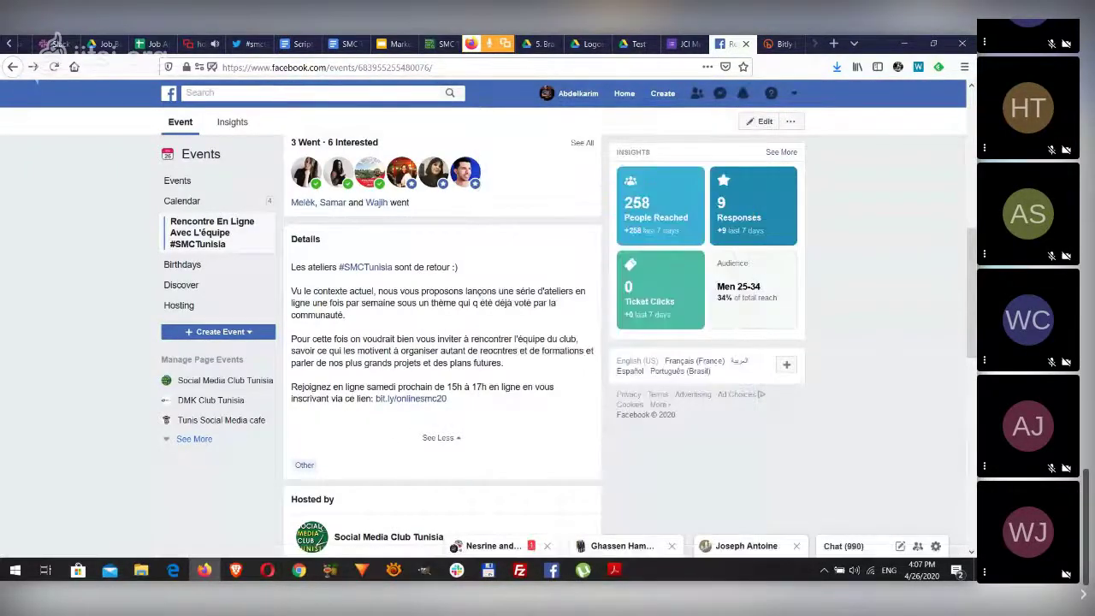
pyautogui.scroll(5, 442, 342)
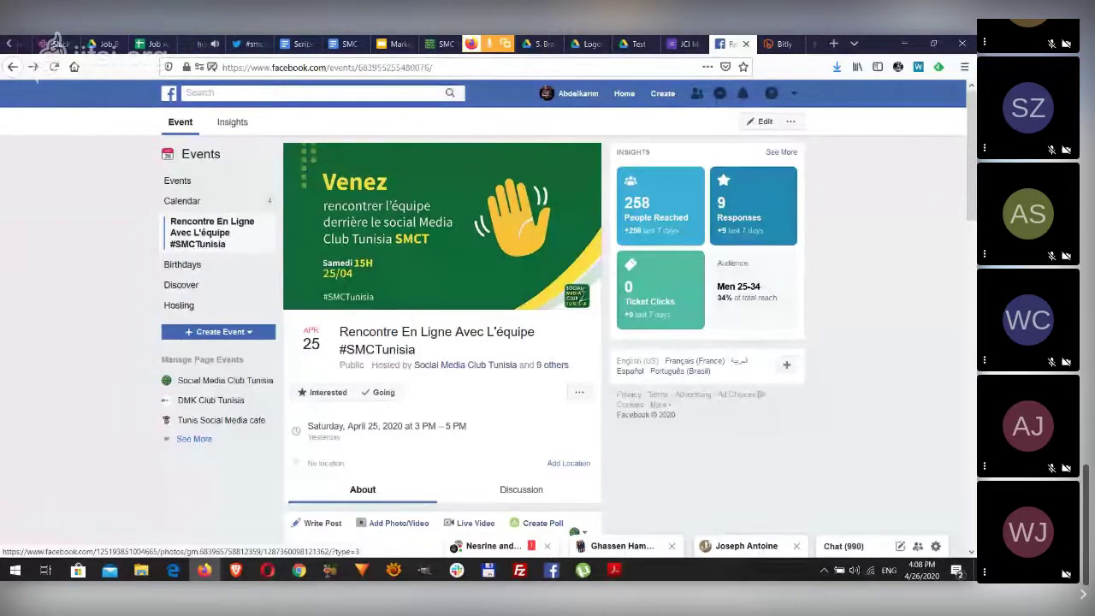
pyautogui.hotkey('alt', 'Tab')
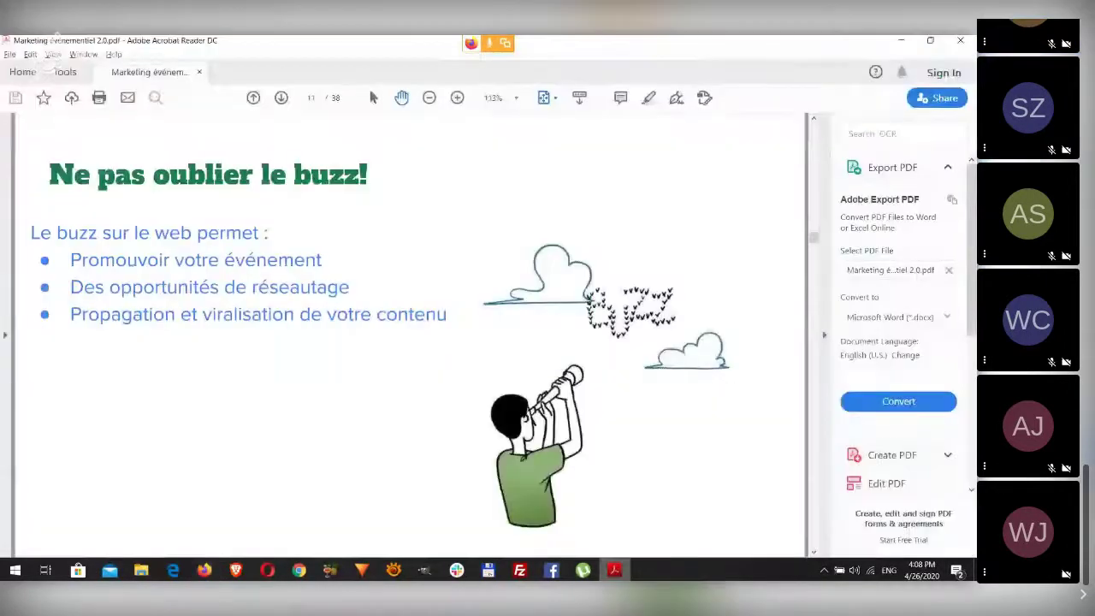
pyautogui.press('pagedown')
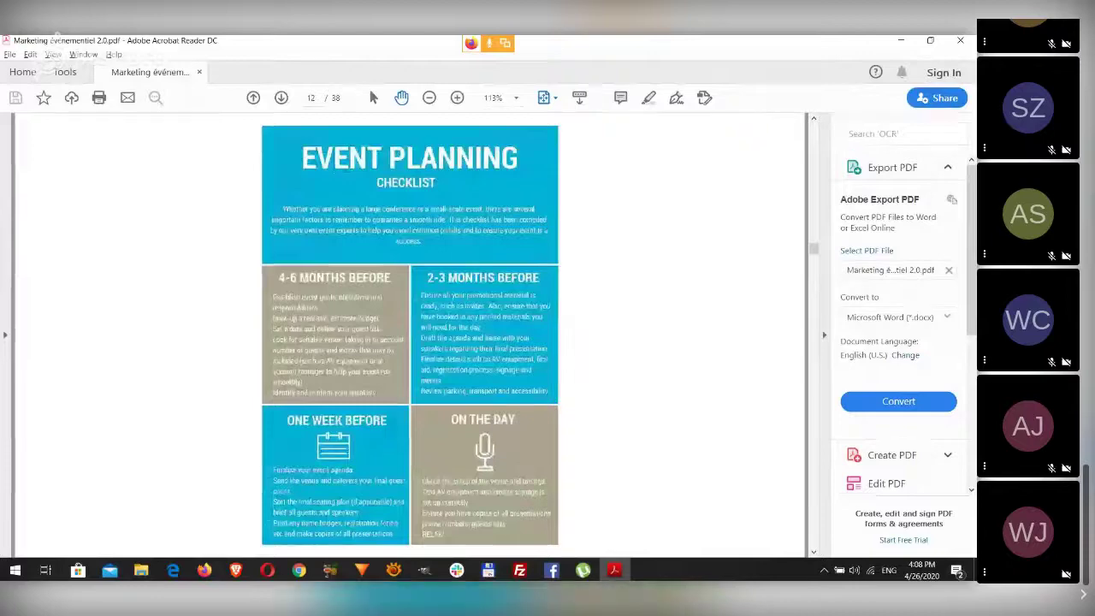
pyautogui.press('pagedown')
pyautogui.hotkey('alt', 'Tab')
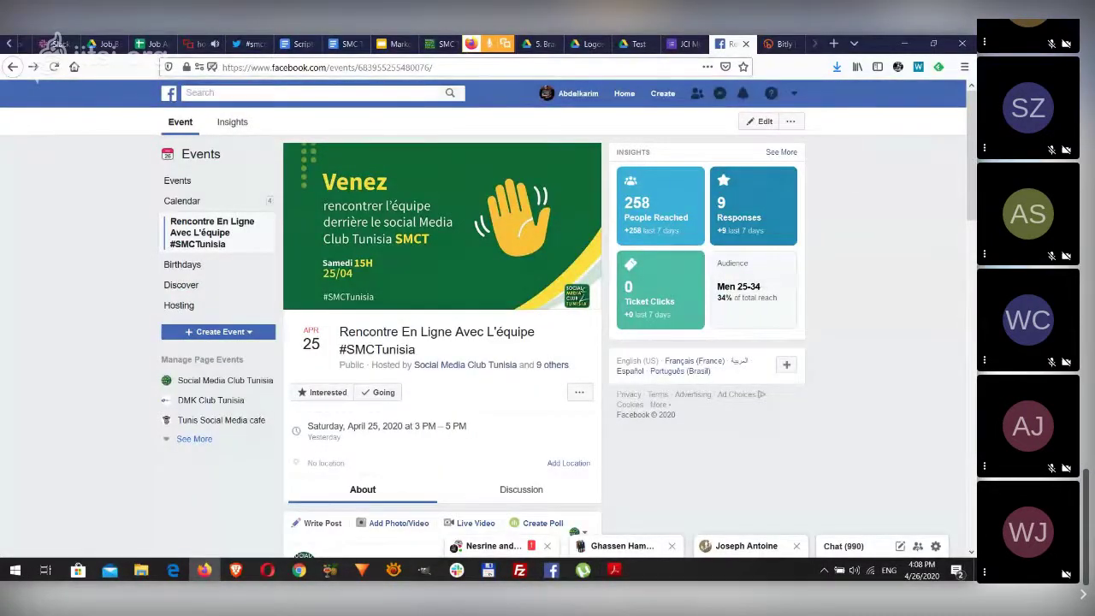
pyautogui.scroll(-5, 442, 342)
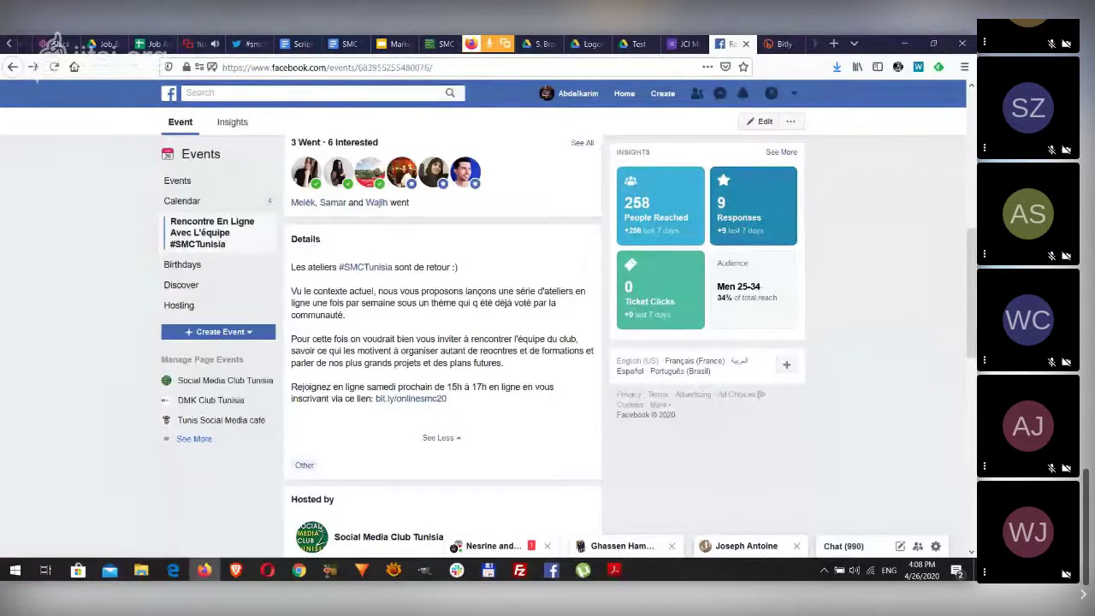
pyautogui.click(781, 43)
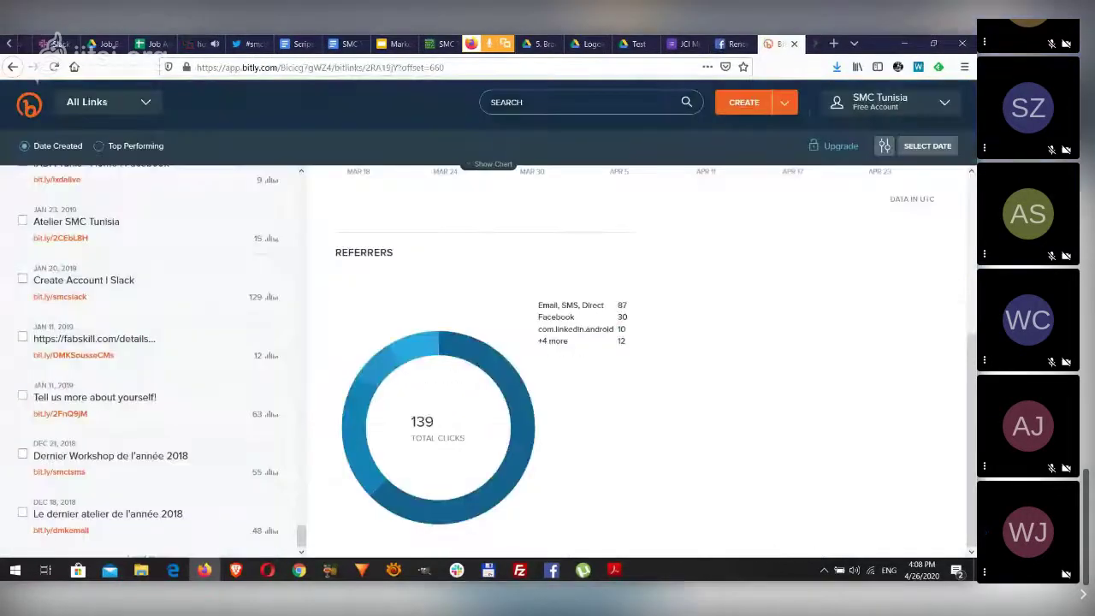
pyautogui.click(202, 43)
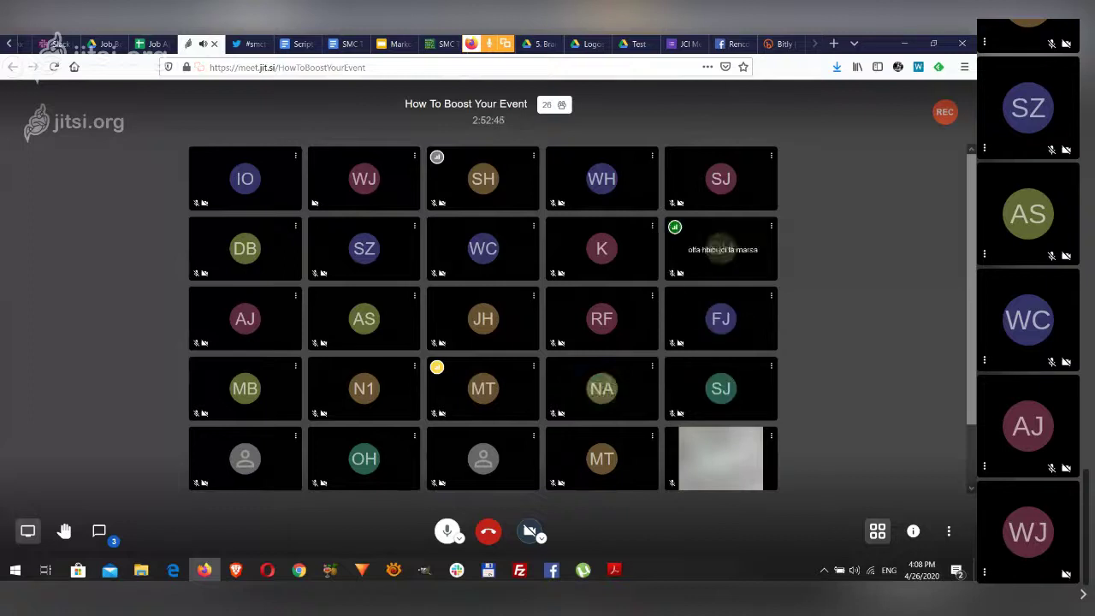
pyautogui.click(780, 44)
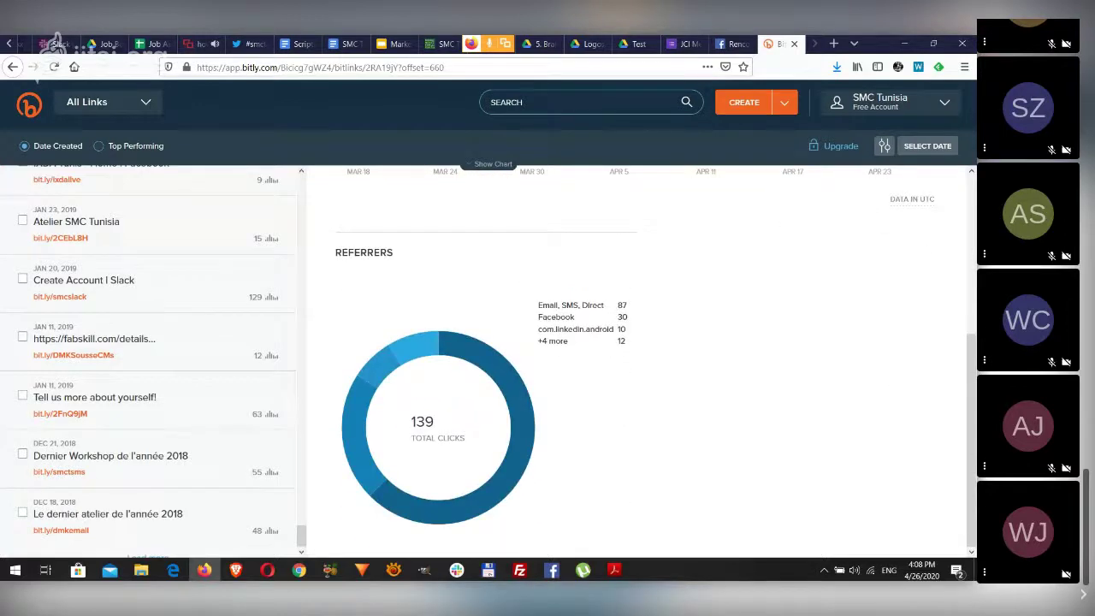
pyautogui.scroll(3, 641, 359)
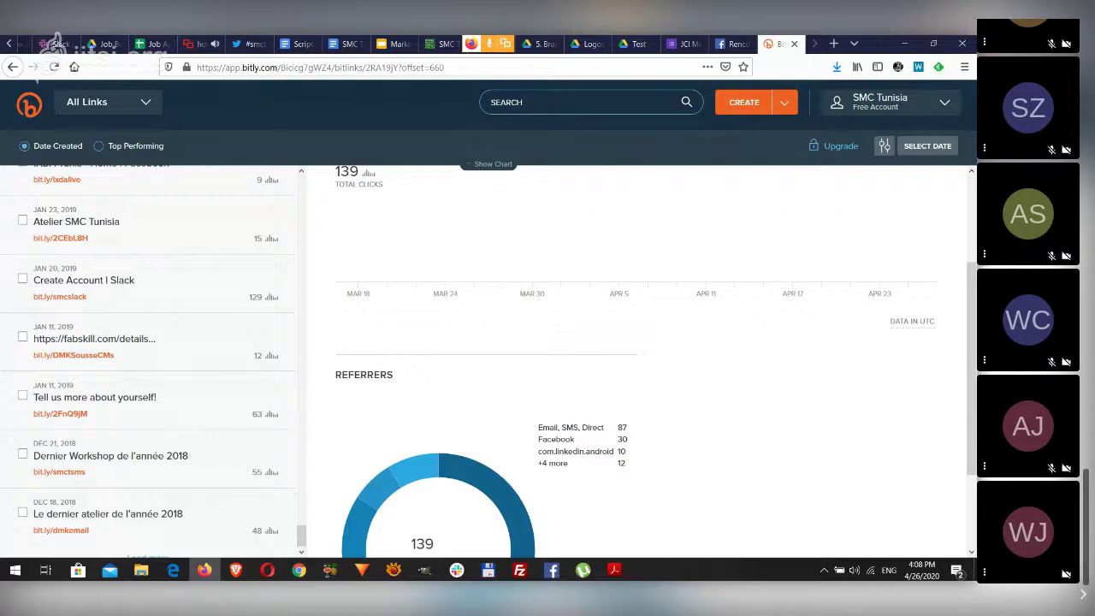
pyautogui.scroll(-3, 642, 359)
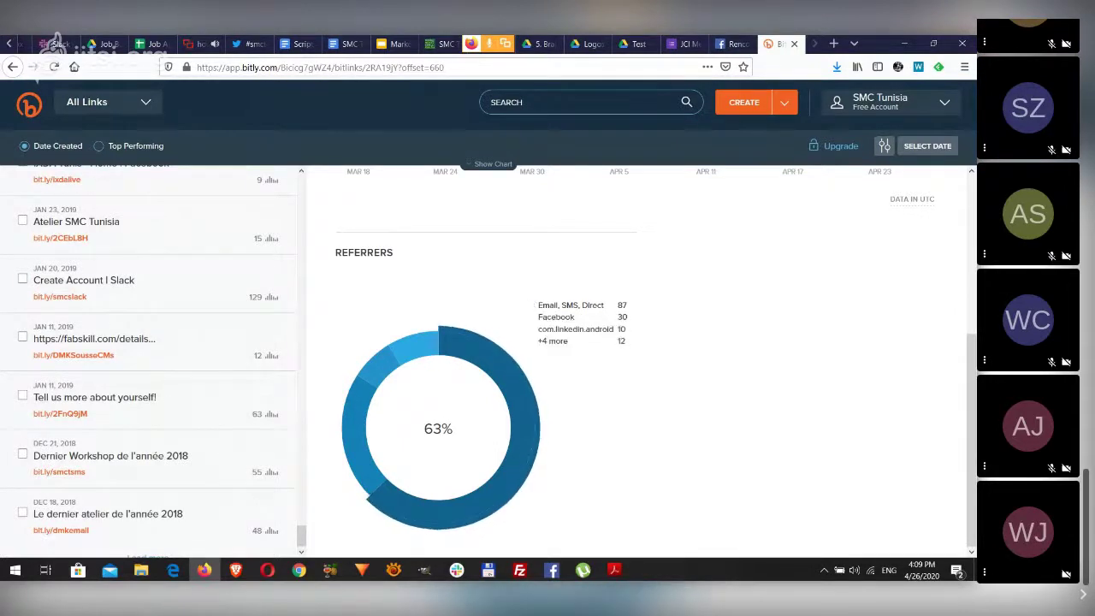
pyautogui.scroll(3, 637, 360)
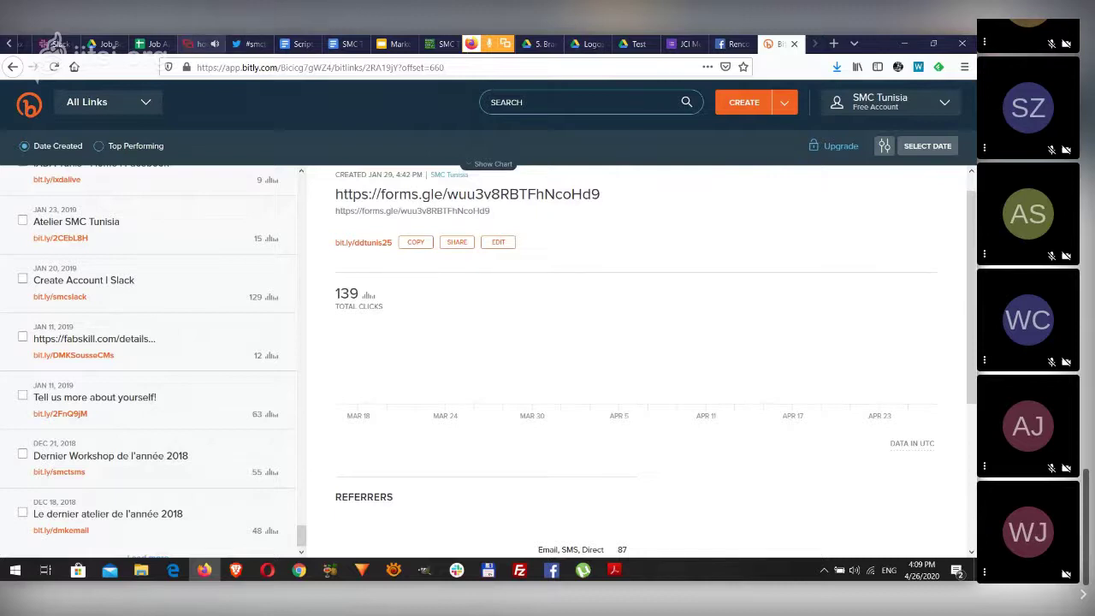
# Step: Pass through the Jitsi meeting, JCI form, ethics document and Script Ateliers document
pyautogui.click(198, 44)
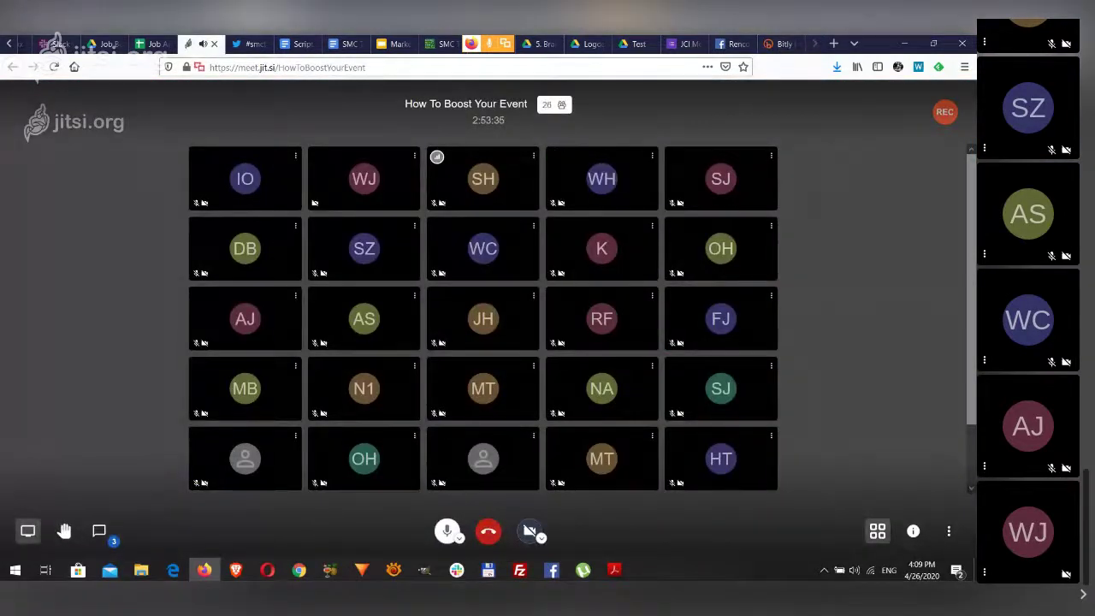
pyautogui.click(685, 43)
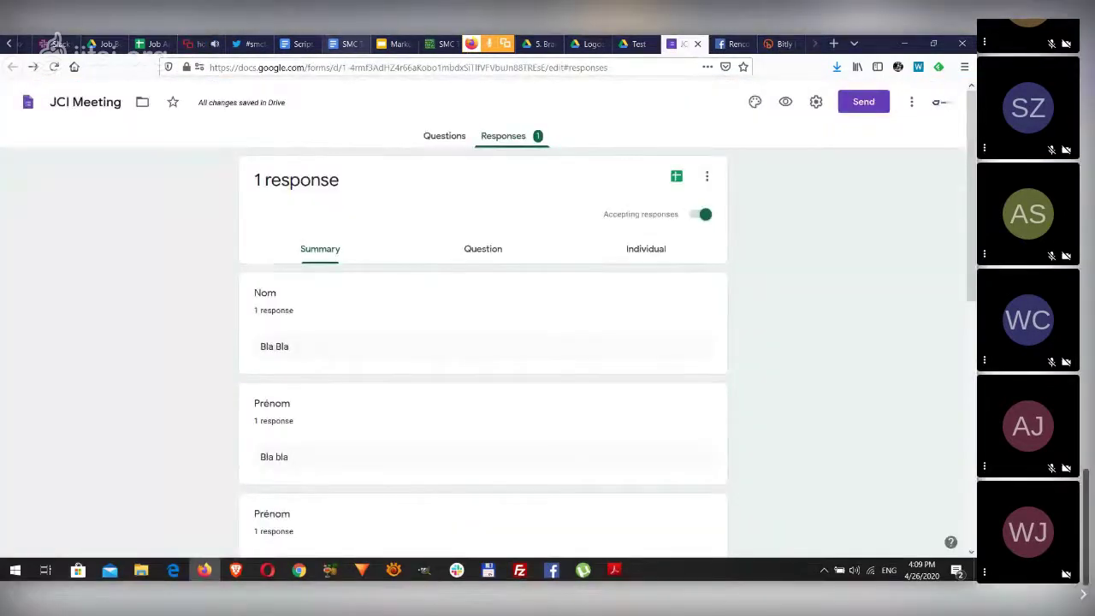
pyautogui.click(340, 44)
pyautogui.click(298, 44)
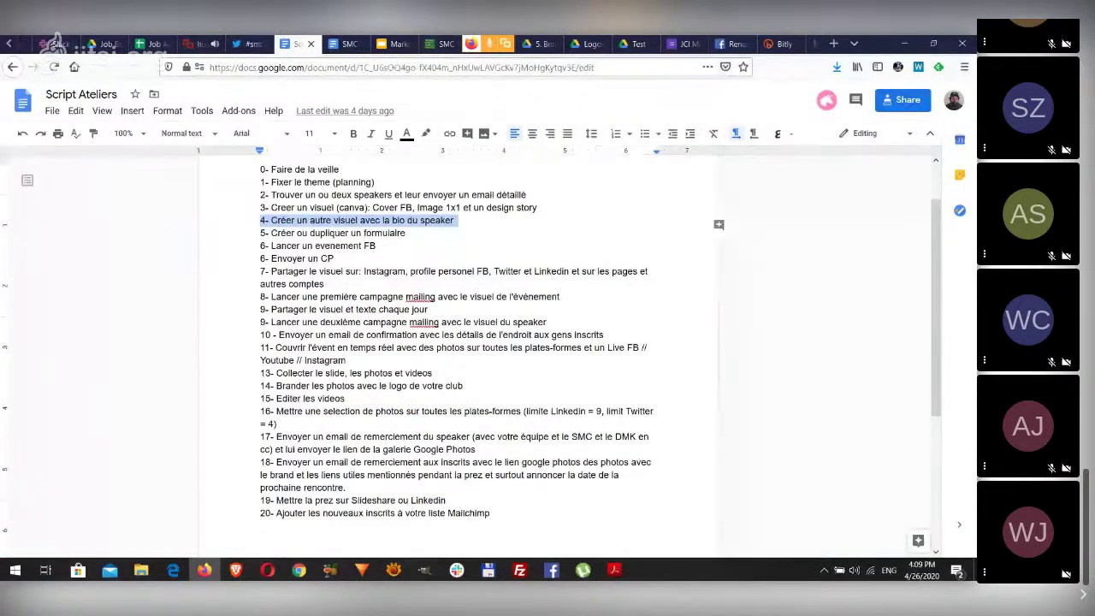
# Step: Back on the Facebook event page, select the event's description paragraphs
pyautogui.click(731, 43)
pyautogui.moveTo(447, 398); pyautogui.dragTo(291, 267)
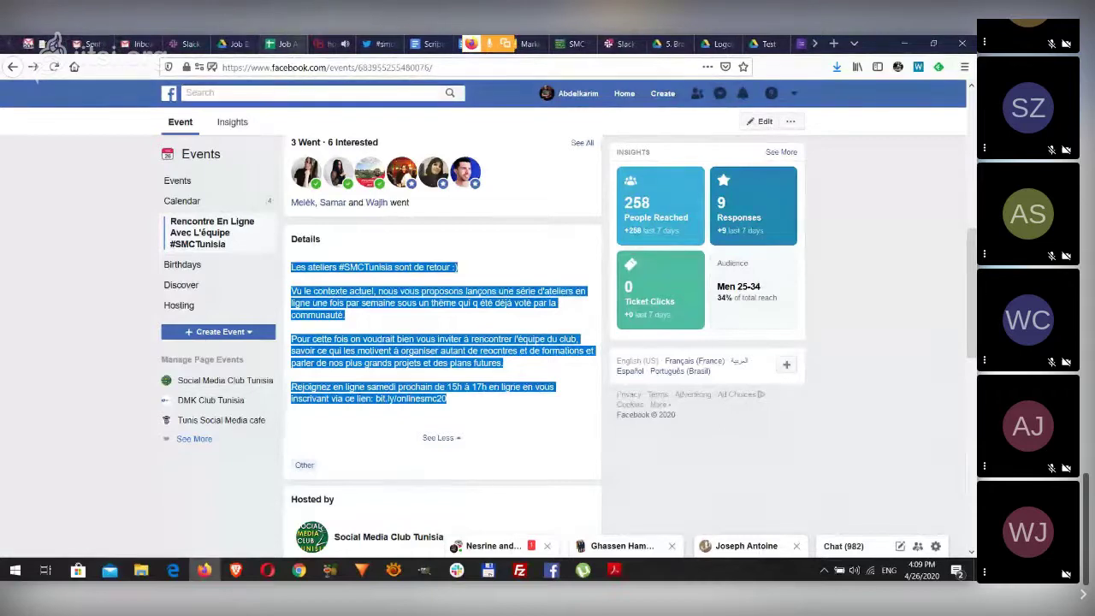
pyautogui.scroll(5, 441, 256)
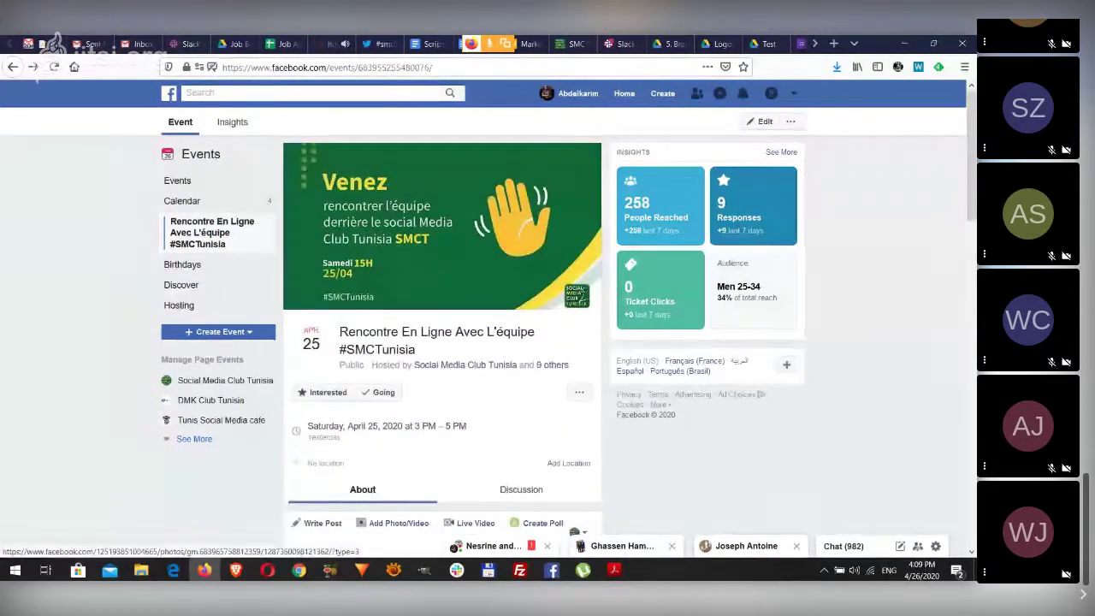
pyautogui.scroll(-4, 441, 342)
pyautogui.scroll(2, 441, 342)
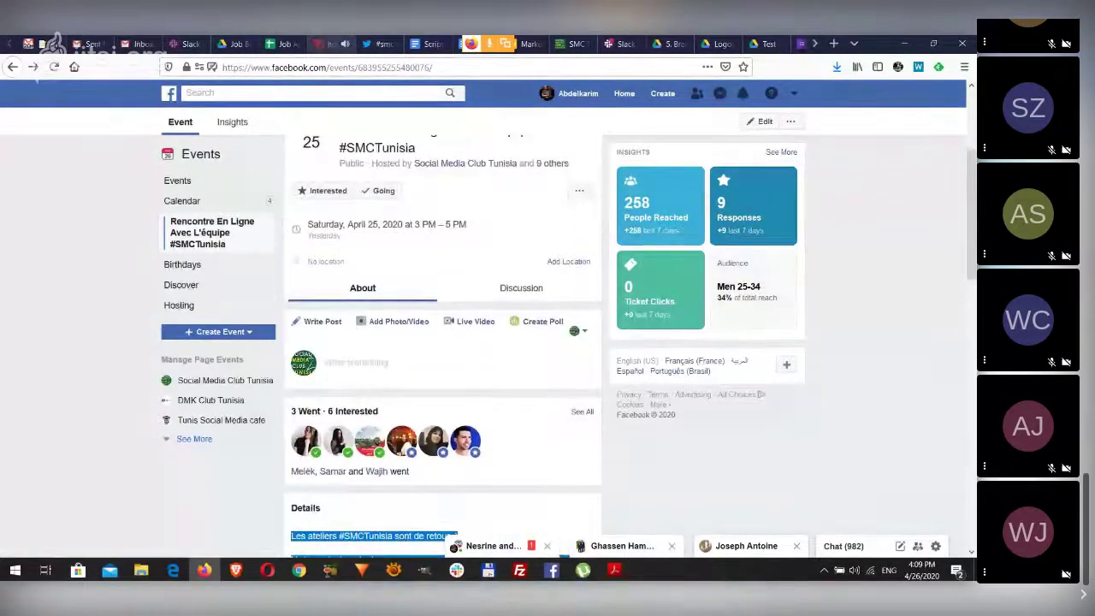
pyautogui.hotkey('ctrl', 't')
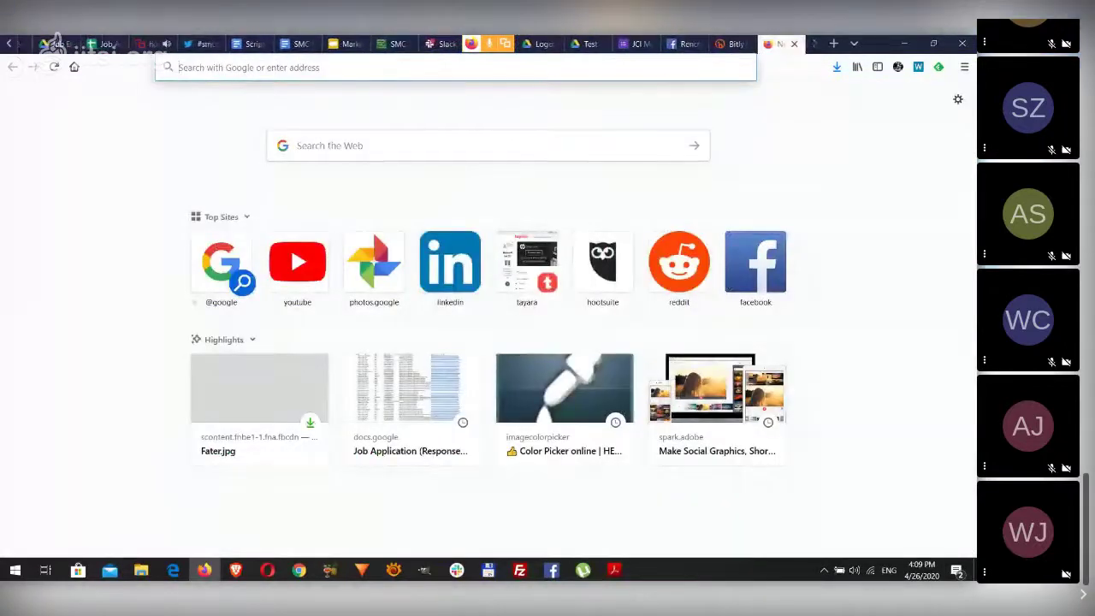
pyautogui.write('social.zoho.com/')
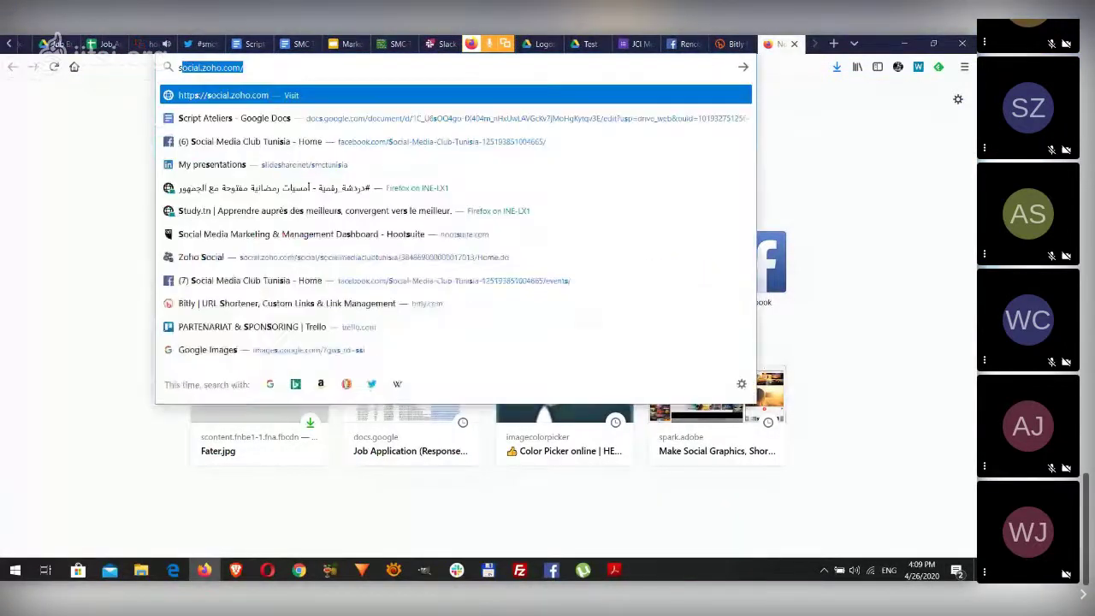
pyautogui.press('Return')
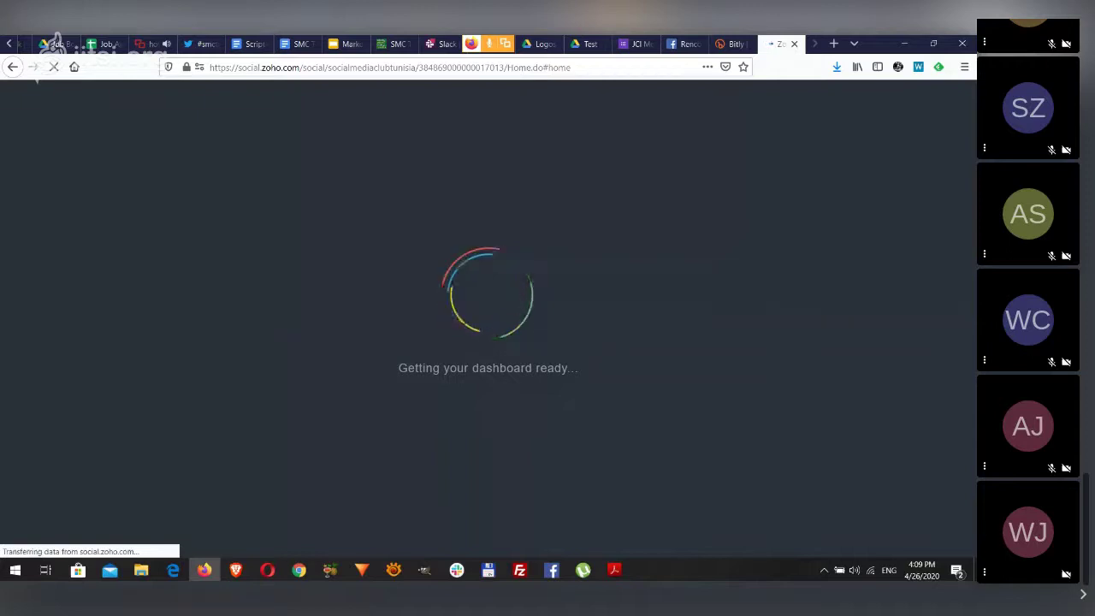
pyautogui.hotkey('ctrl', 'shift', 'Tab')
pyautogui.hotkey('ctrl', 'shift', 'Tab')
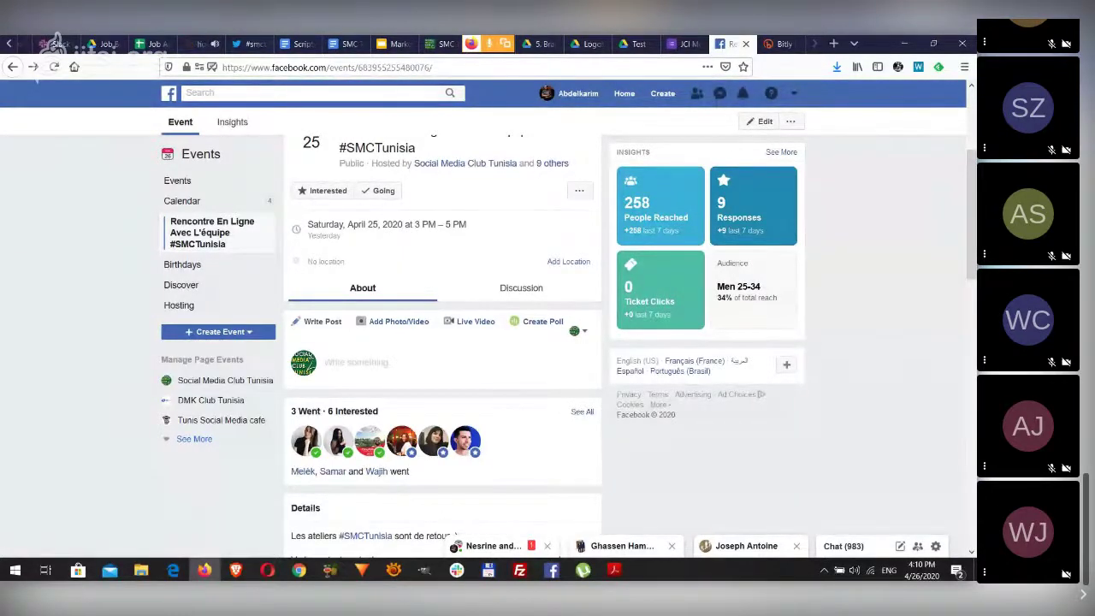
# Step: Check the Bitly link statistics and the Jitsi meeting, then close the Bitly tab
pyautogui.click(782, 43)
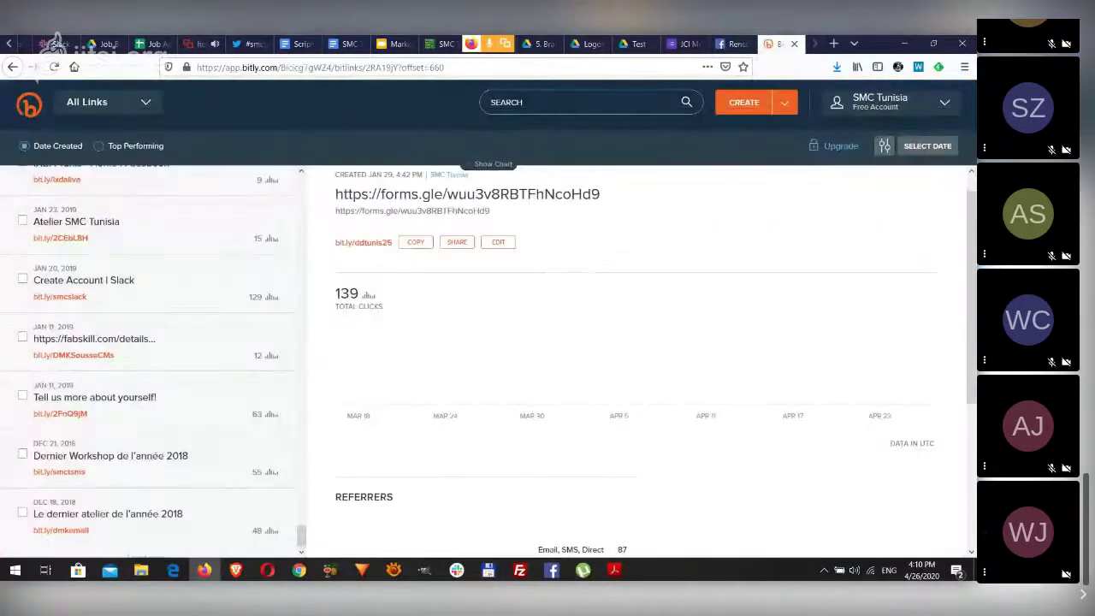
pyautogui.click(201, 43)
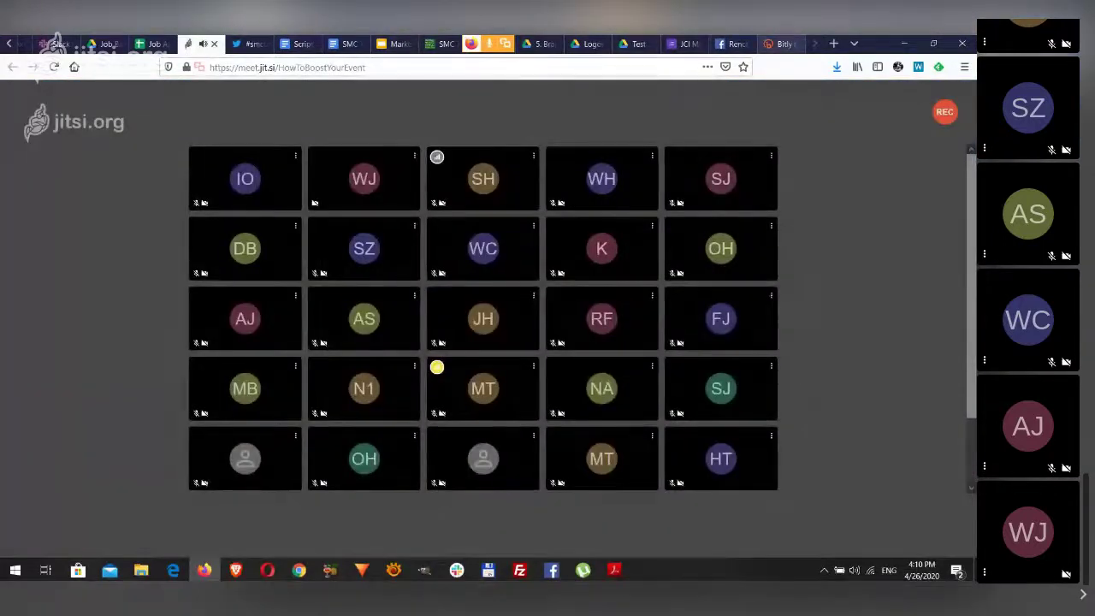
pyautogui.hotkey('ctrl', 'Tab')
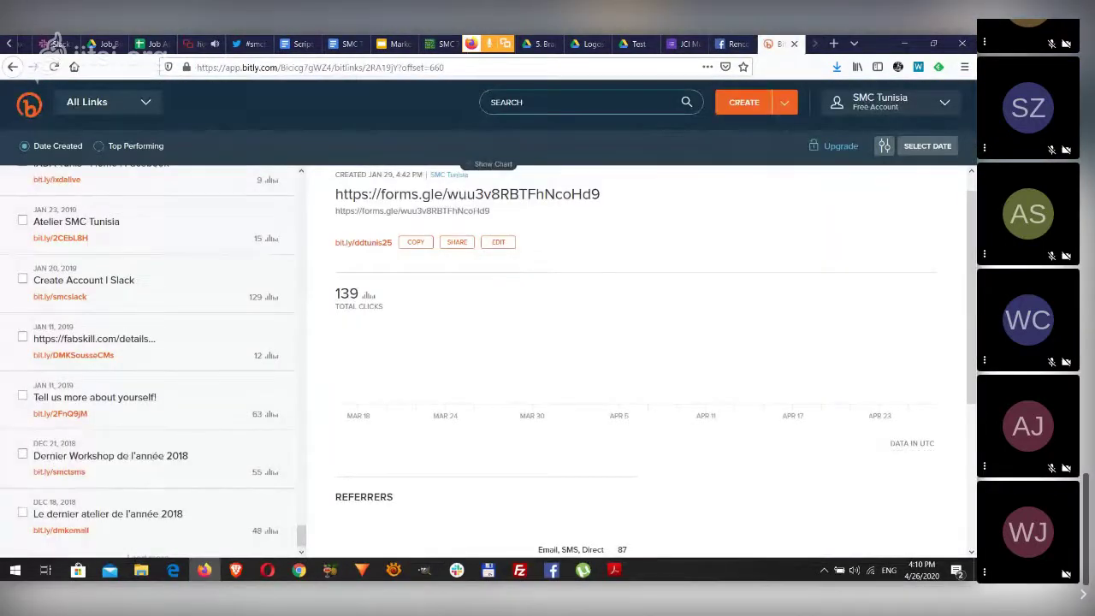
pyautogui.hotkey('ctrl', 'w')
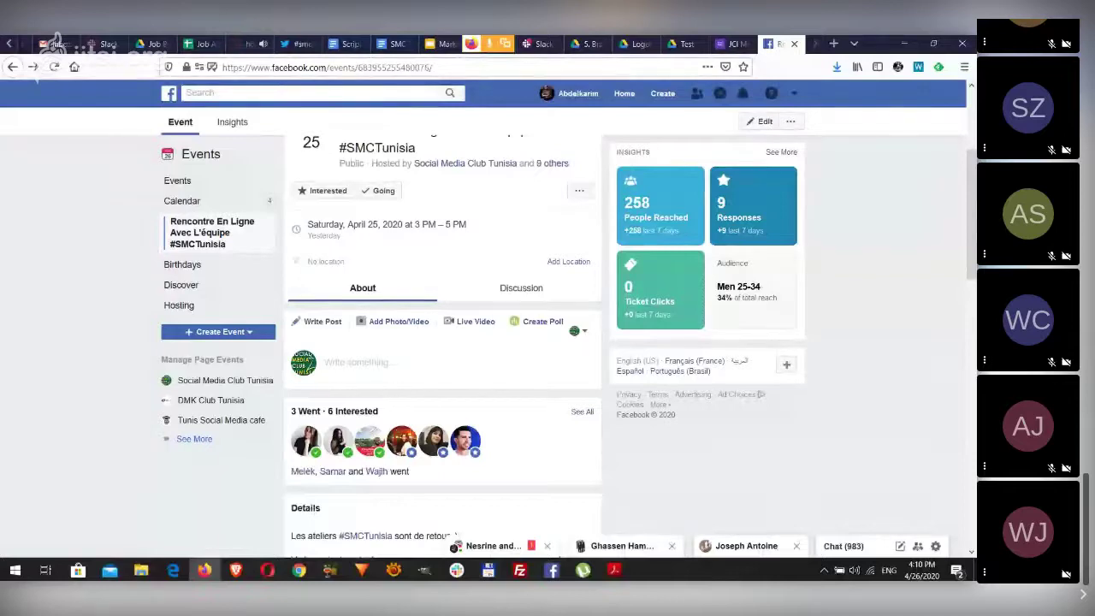
pyautogui.hotkey('alt', 'Tab')
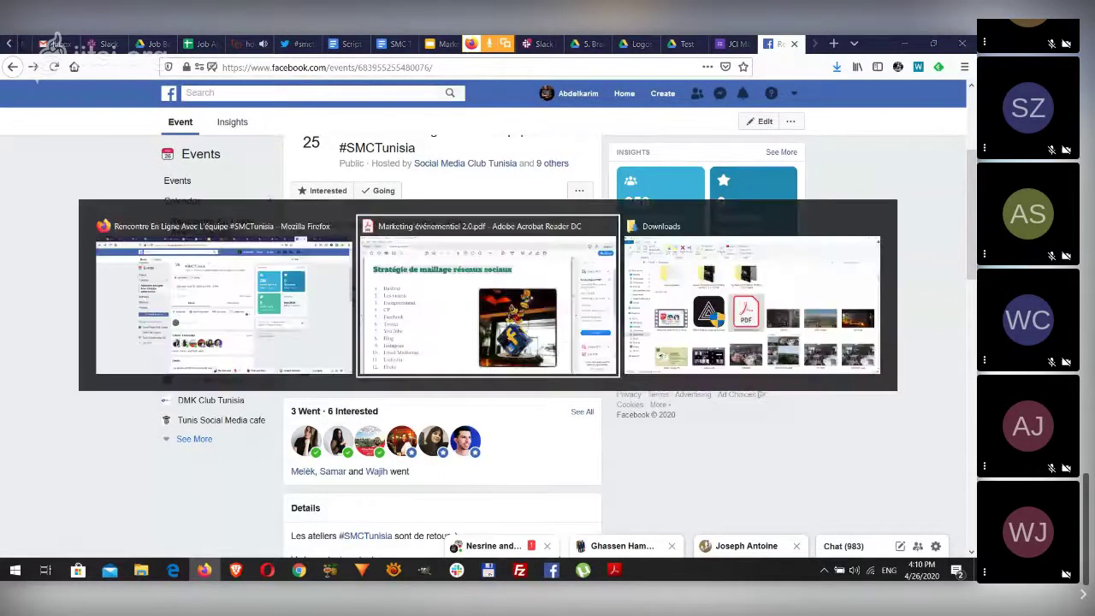
pyautogui.hotkey('ctrl', 'l')
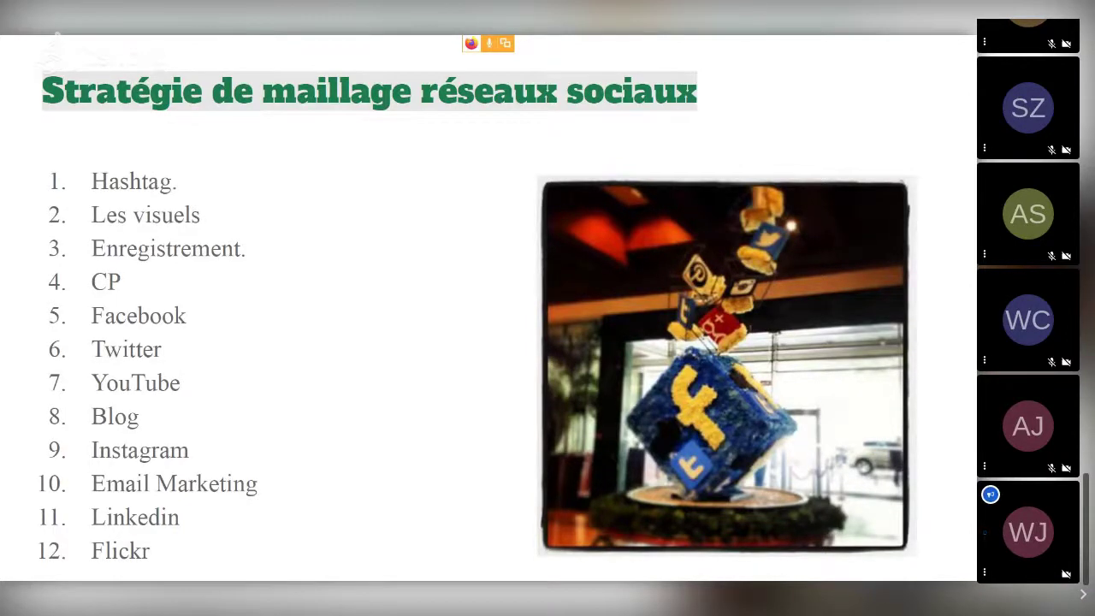
pyautogui.press('Escape')
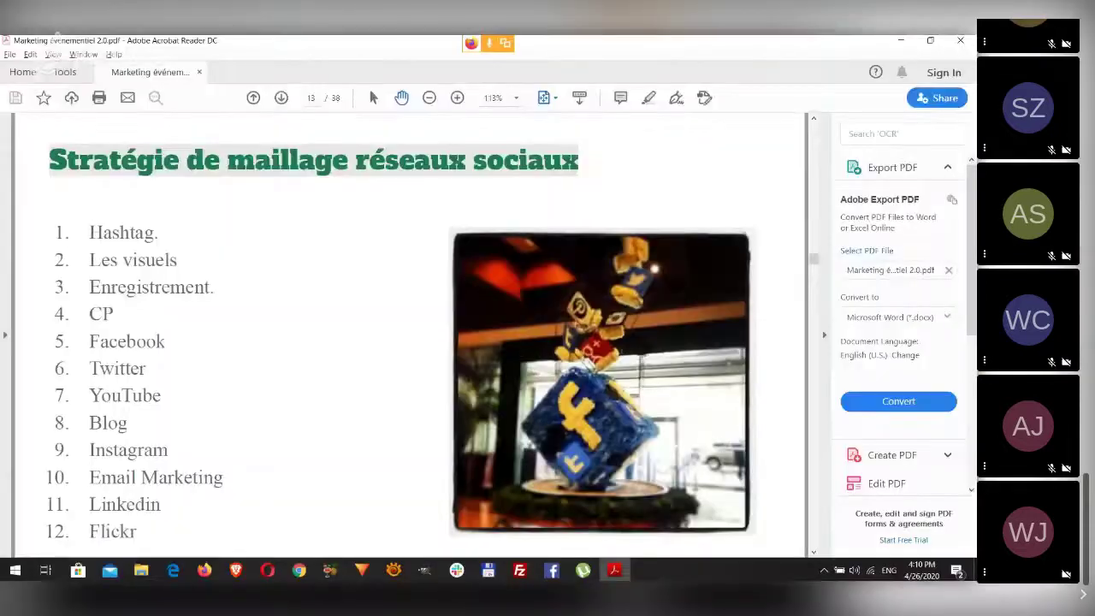
pyautogui.hotkey('alt', 'Tab')
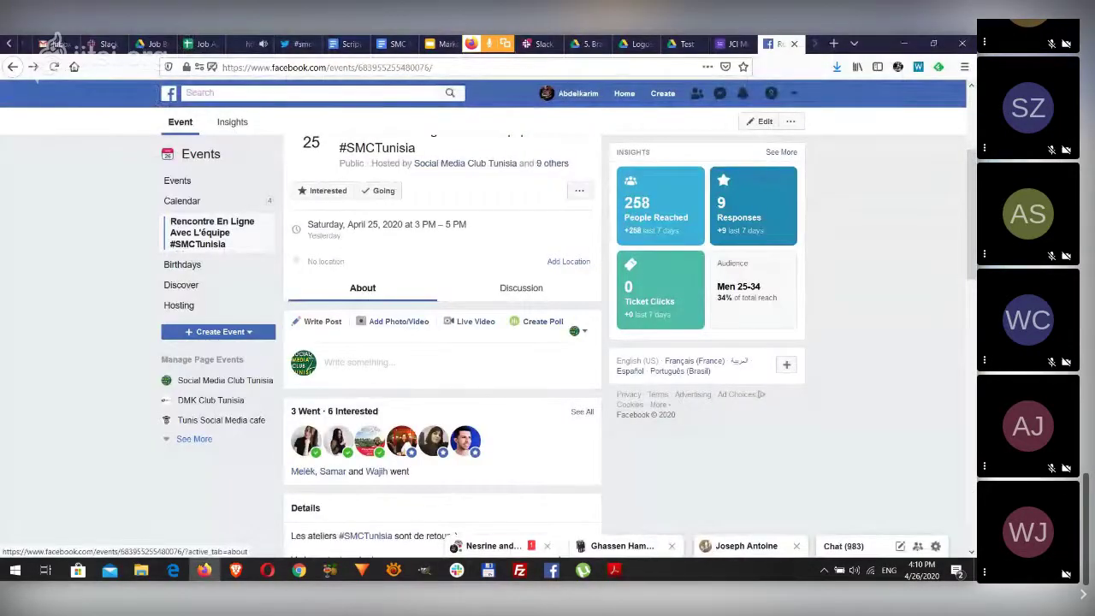
# Step: Search Drive for 'communique' and open the DMK club launch press release
pyautogui.click(585, 43)
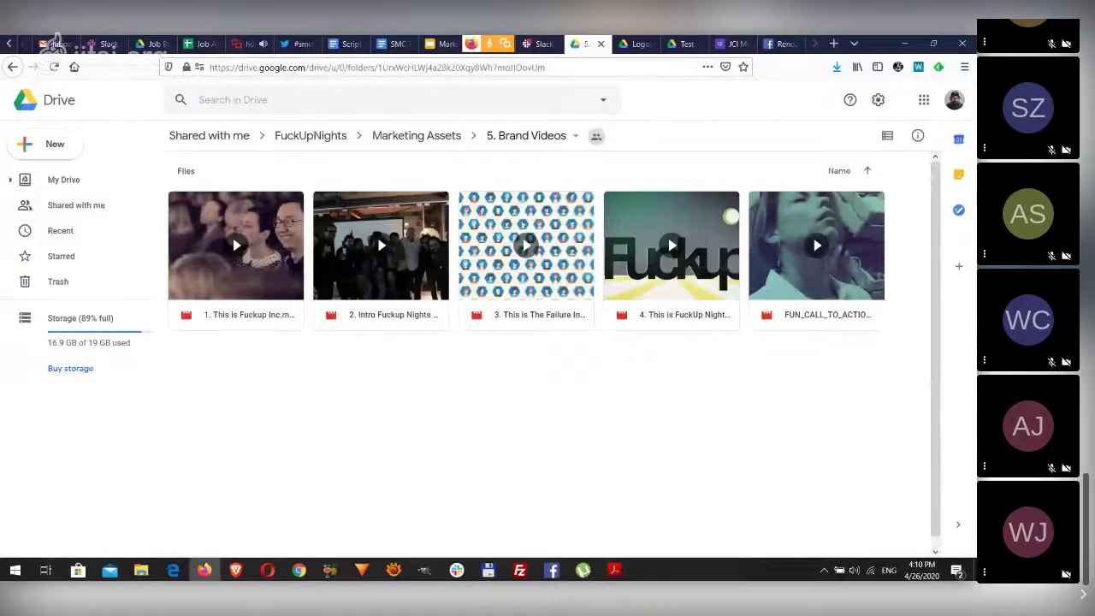
pyautogui.press('/')
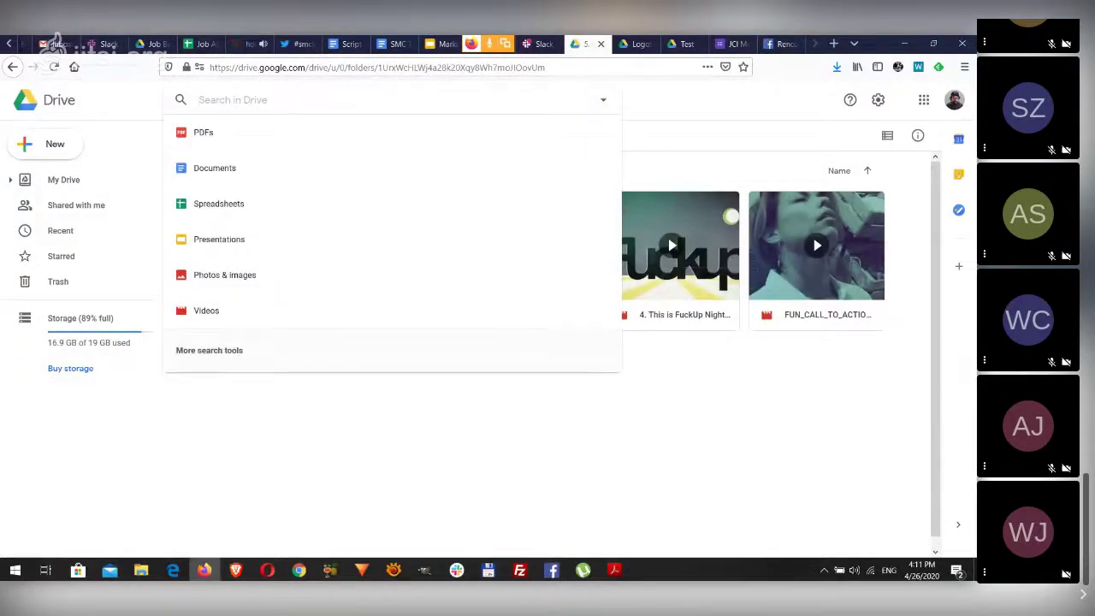
pyautogui.write('communique')
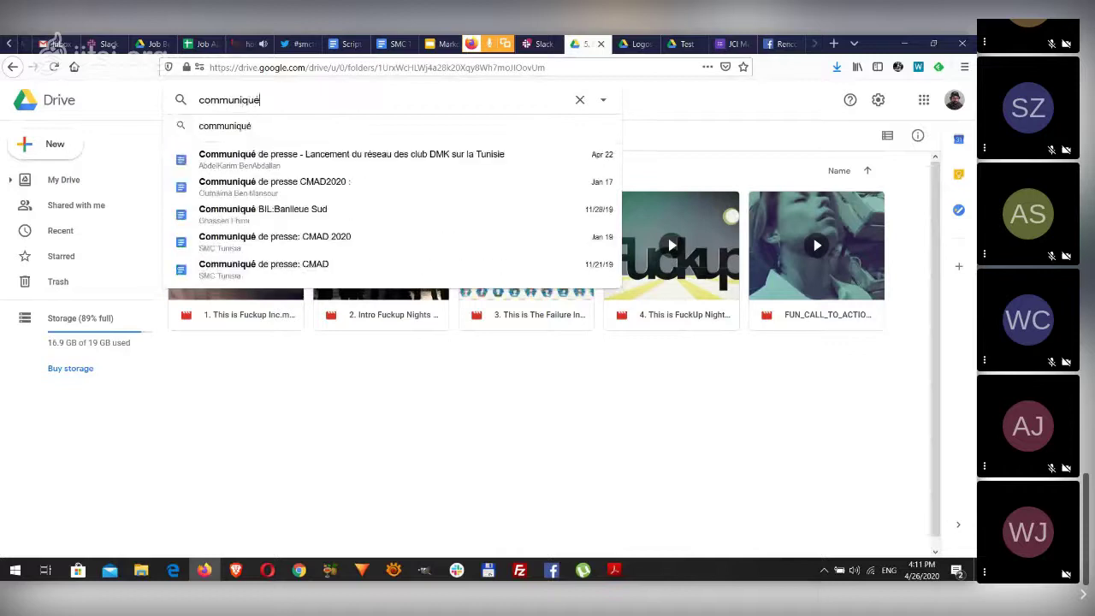
pyautogui.press('Down')
pyautogui.press('Return')
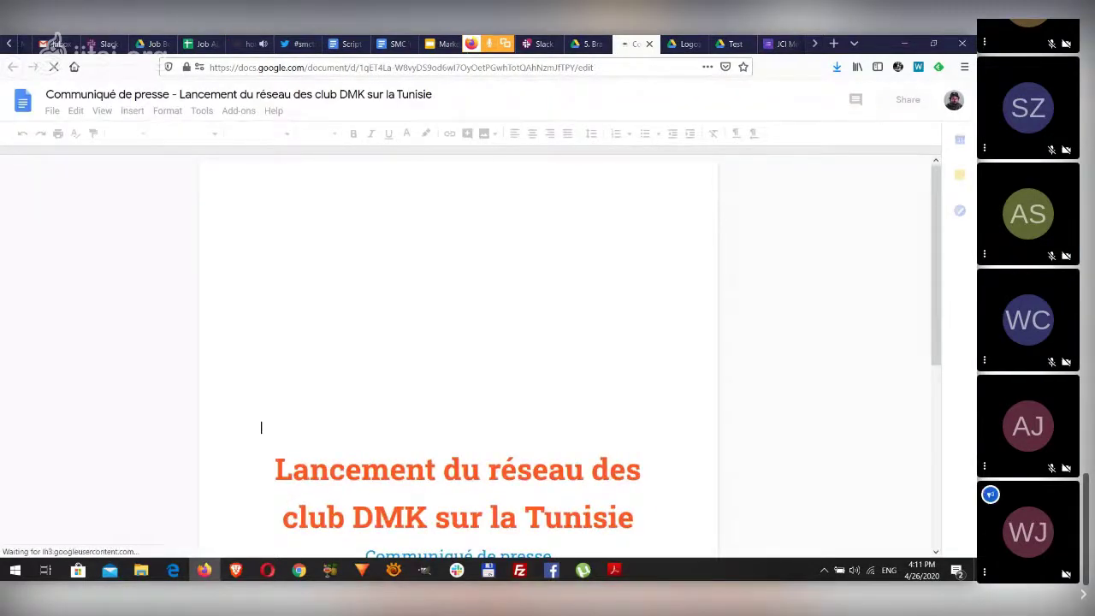
pyautogui.scroll(-10, 458, 359)
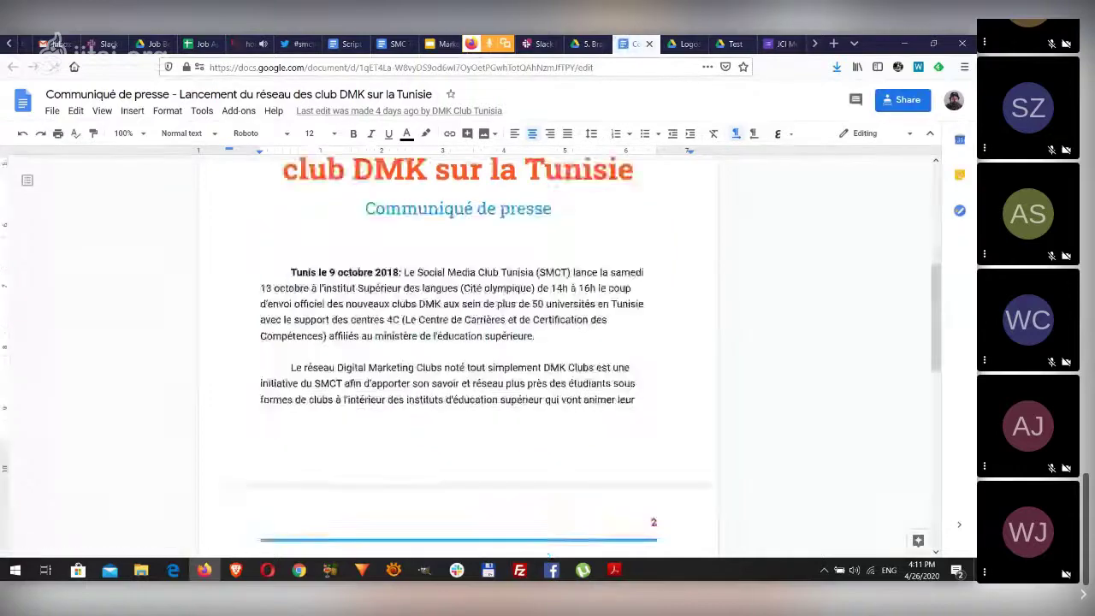
pyautogui.scroll(-2, 458, 360)
pyautogui.scroll(15, 458, 359)
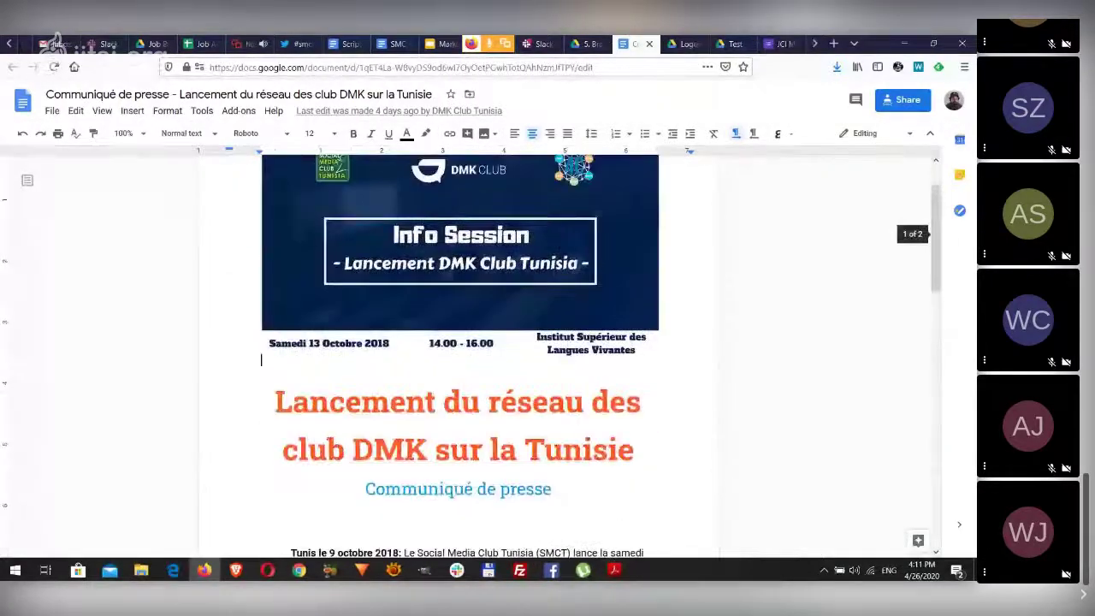
pyautogui.scroll(-3, 458, 360)
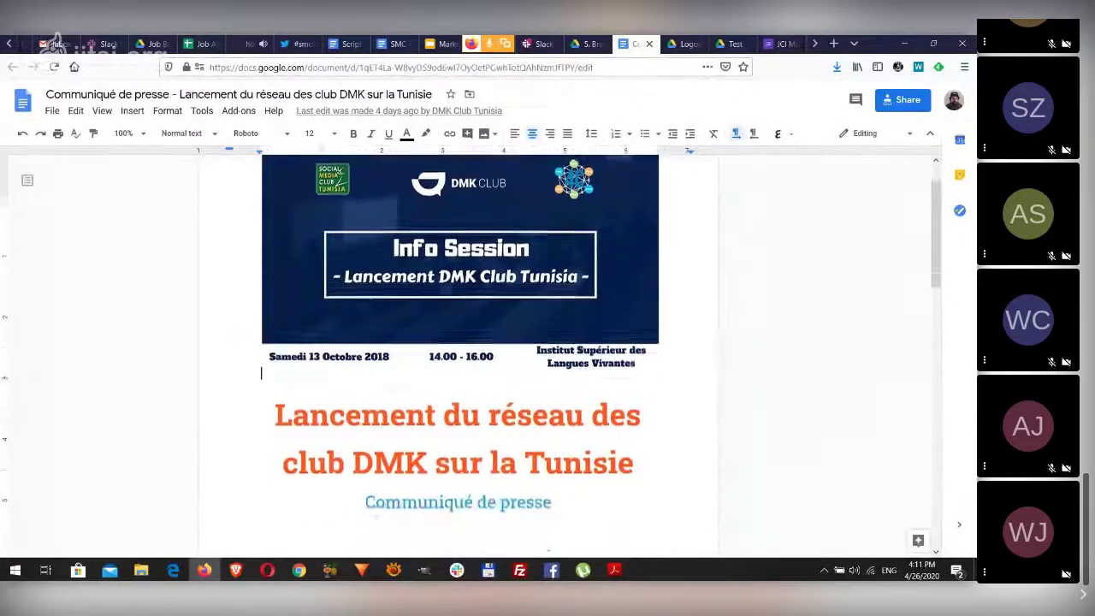
# Step: Remove the first-line indents from the dateline and the 'Le réseau Digital Marketing Clubs' paragraph
pyautogui.click(289, 388)
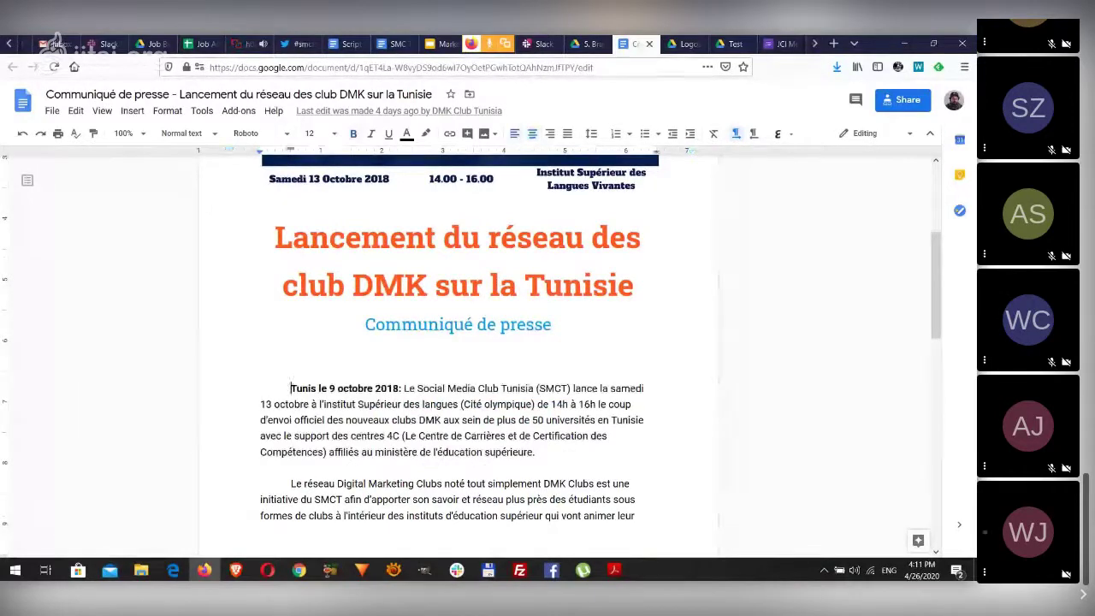
pyautogui.press('BackSpace')
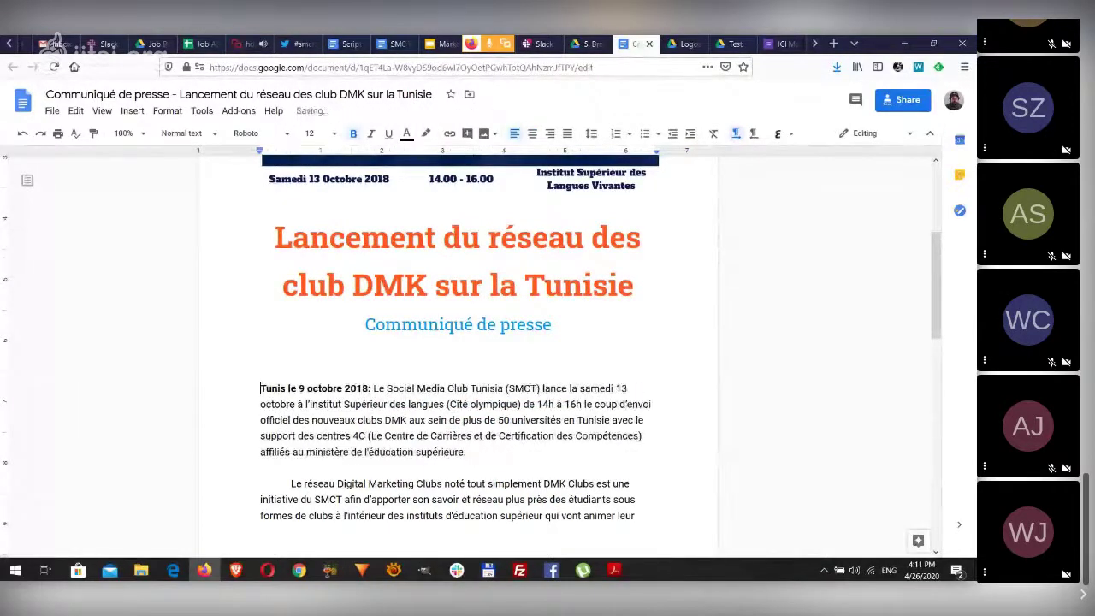
pyautogui.scroll(-2, 458, 360)
pyautogui.scroll(5, 459, 359)
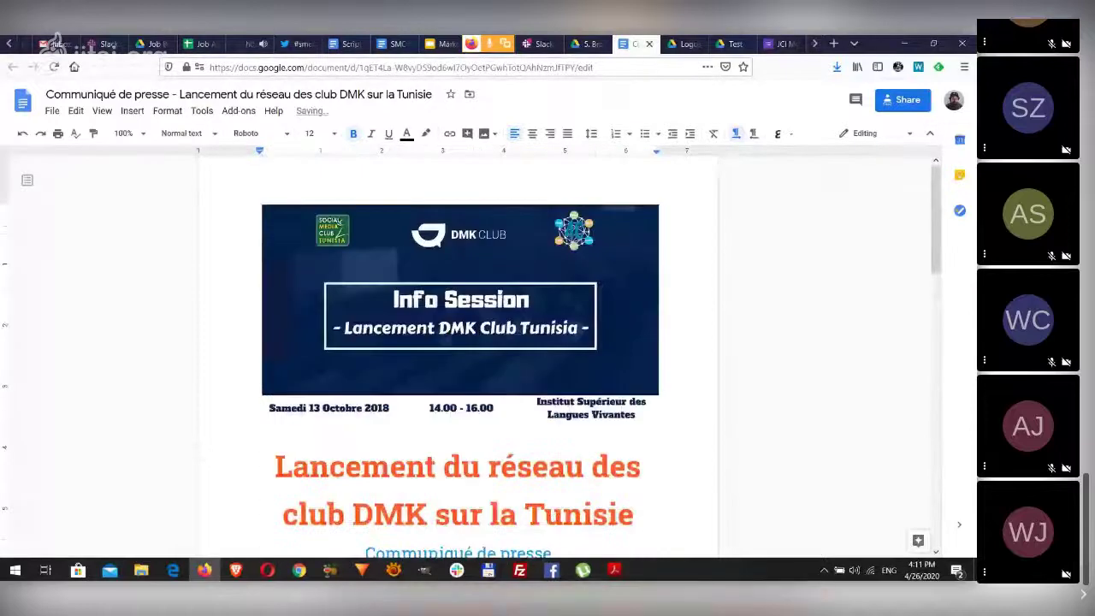
pyautogui.scroll(-4, 459, 359)
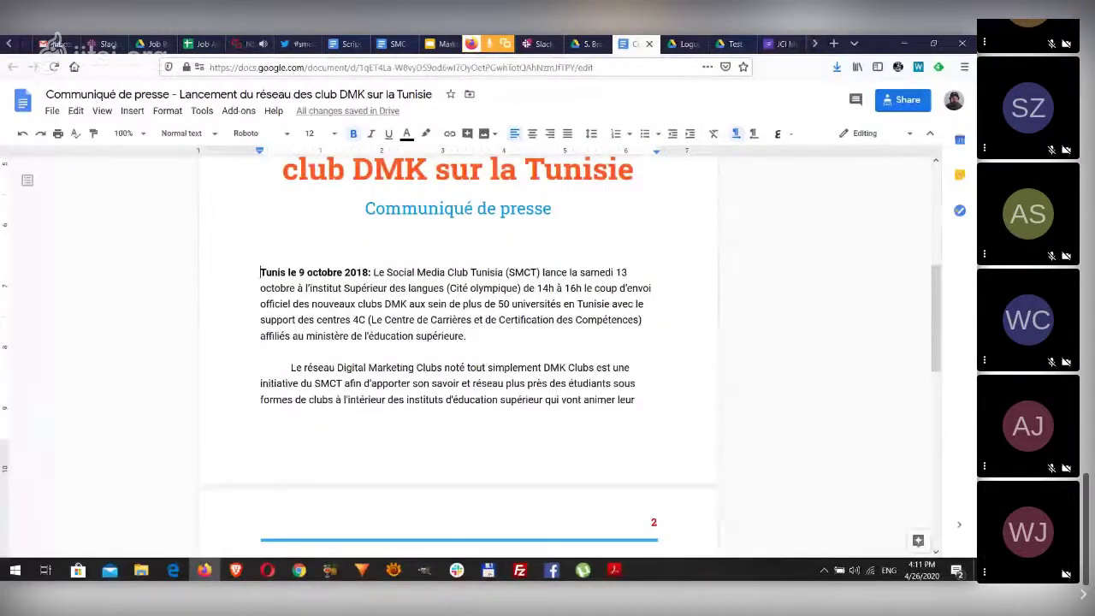
pyautogui.click(291, 367)
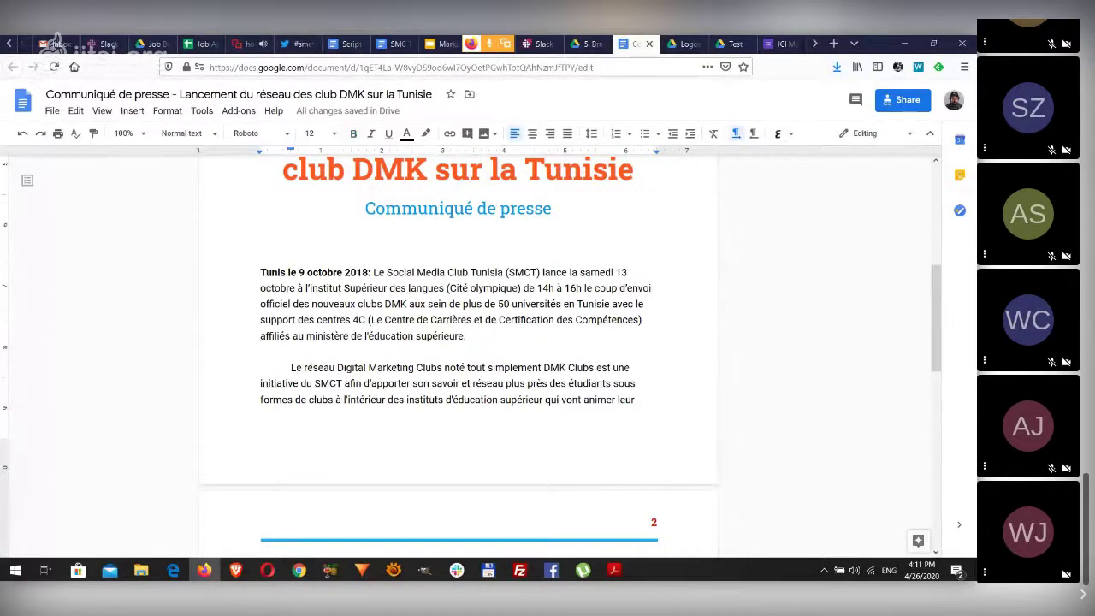
pyautogui.press('BackSpace')
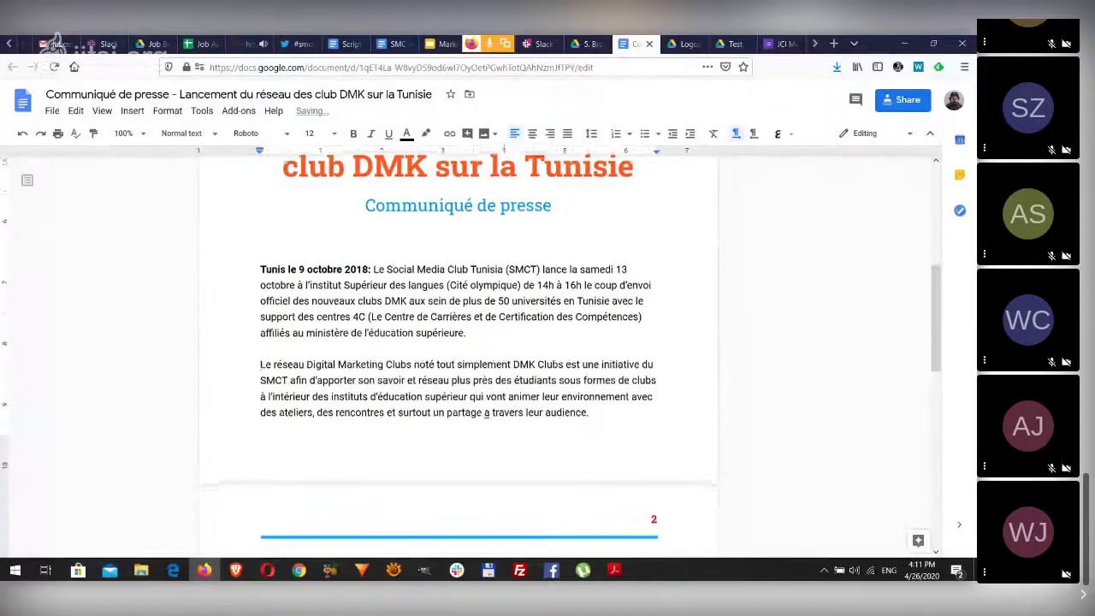
pyautogui.scroll(-4, 458, 359)
pyautogui.scroll(10, 458, 359)
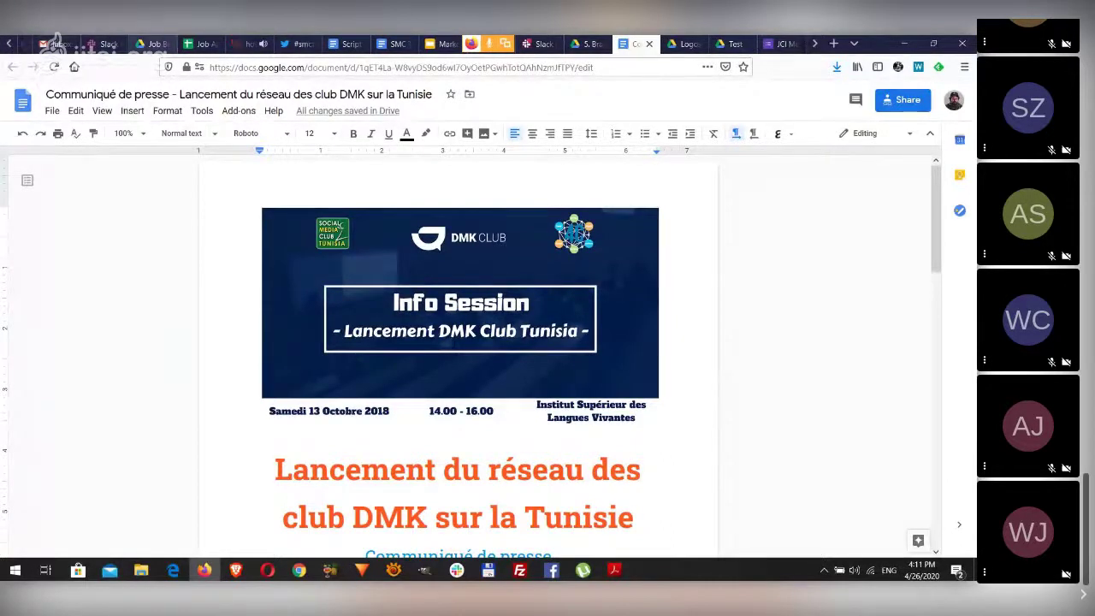
pyautogui.hotkey('ctrl', '3')
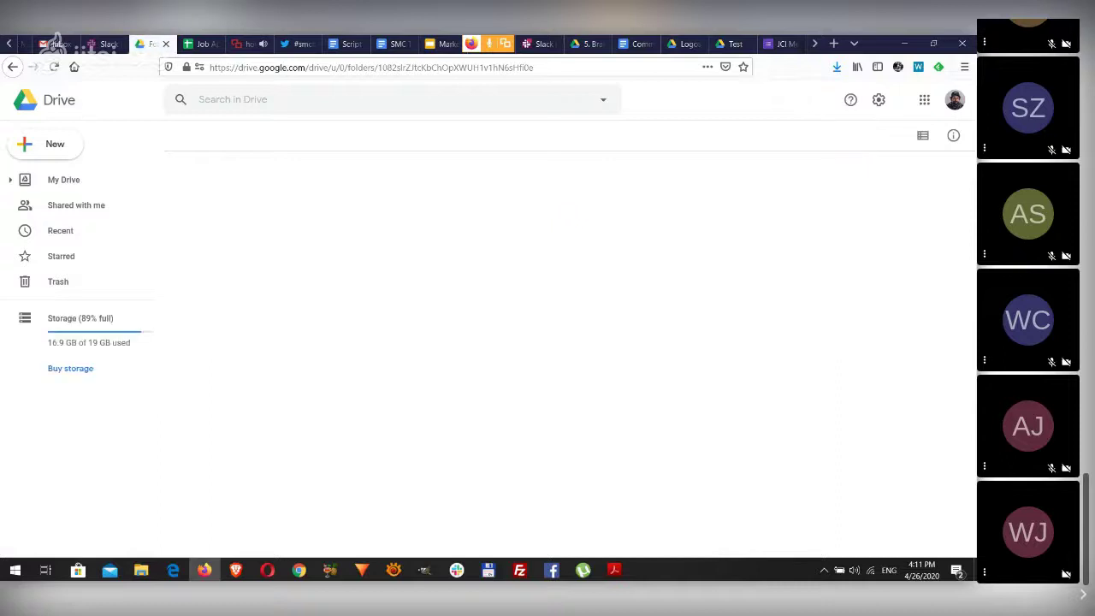
# Step: Search Drive for 'presse' and open the Presse folder, then the Media et presse folder
pyautogui.write('/')
pyautogui.write('p')
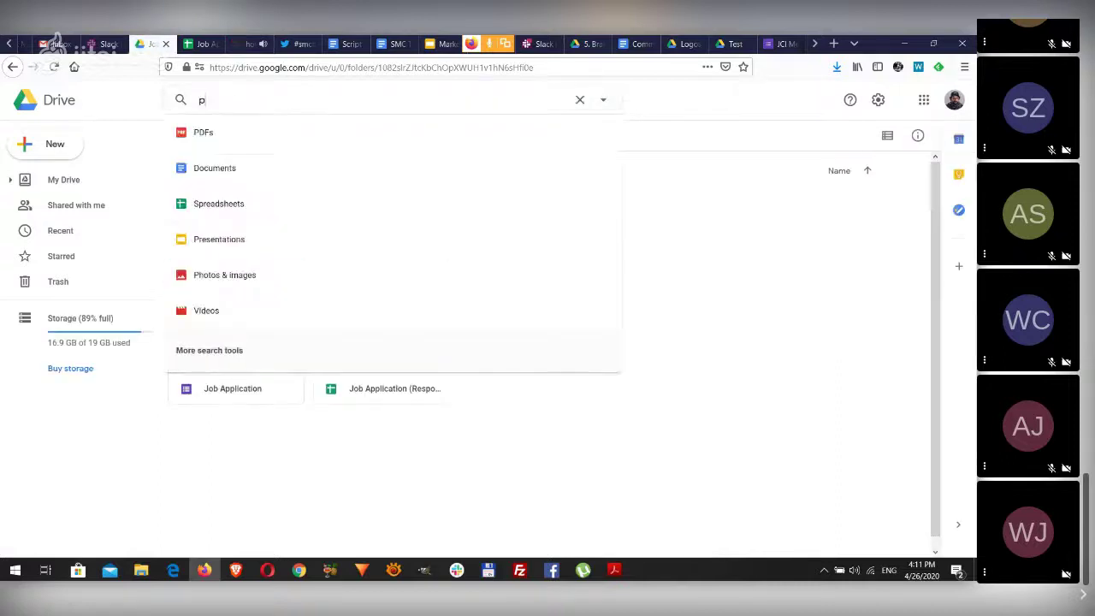
pyautogui.write('resse')
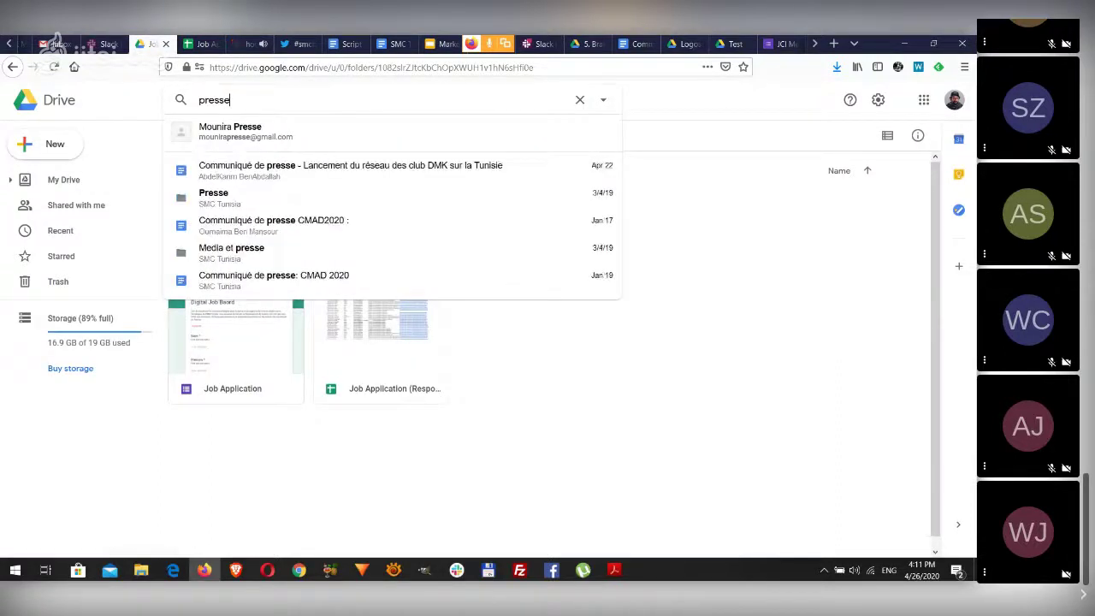
pyautogui.press('Down')
pyautogui.press('Down')
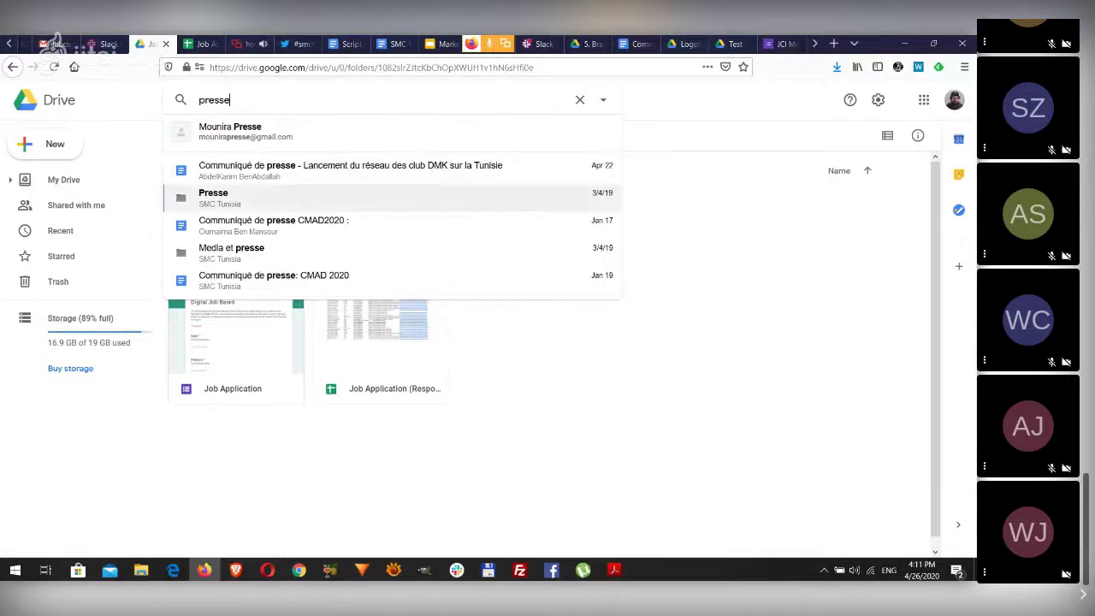
pyautogui.press('Return')
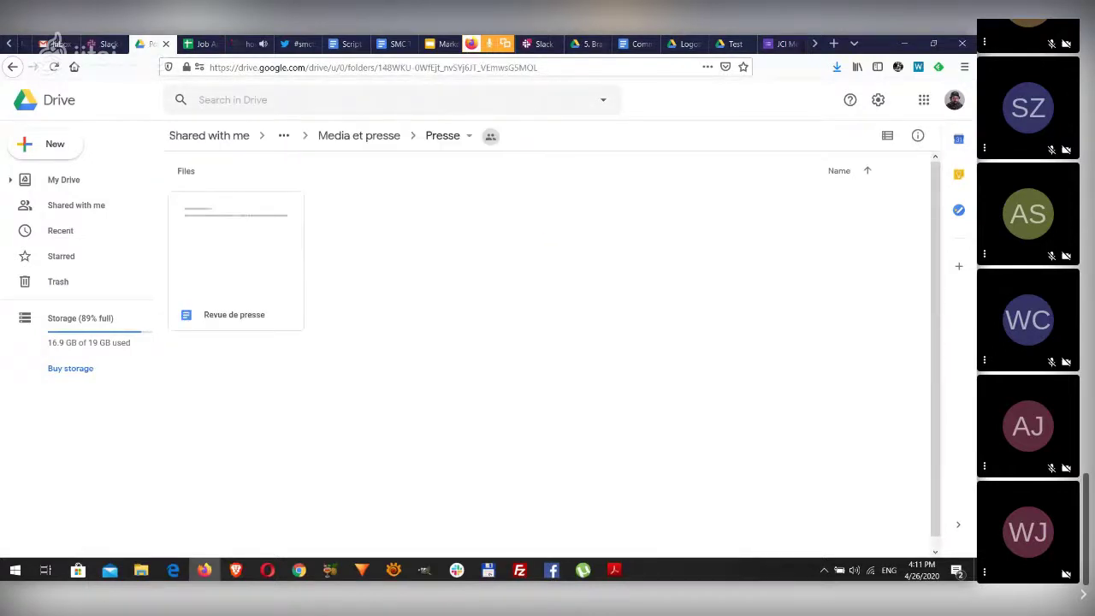
pyautogui.click(198, 99)
pyautogui.write('presse')
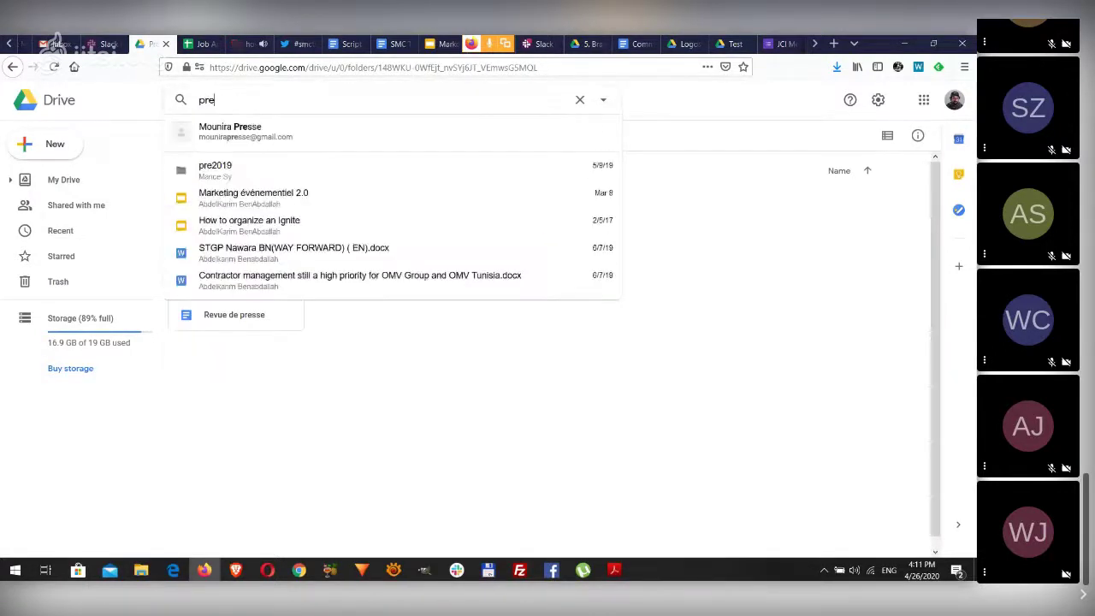
pyautogui.press('Down')
pyautogui.press('Down')
pyautogui.press('Down')
pyautogui.press('Down')
pyautogui.press('Down')
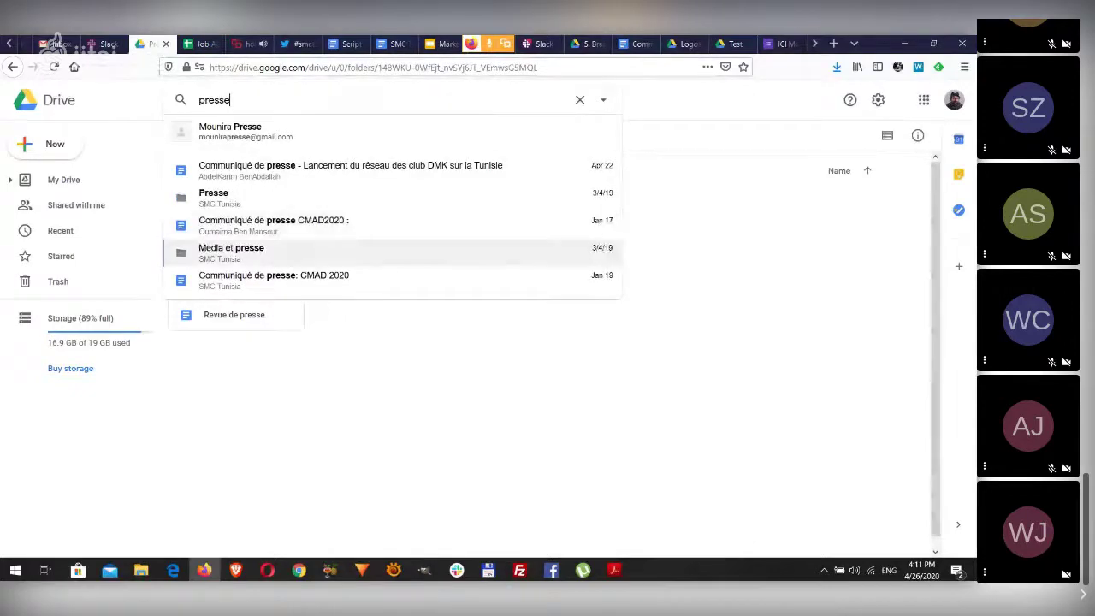
pyautogui.press('Return')
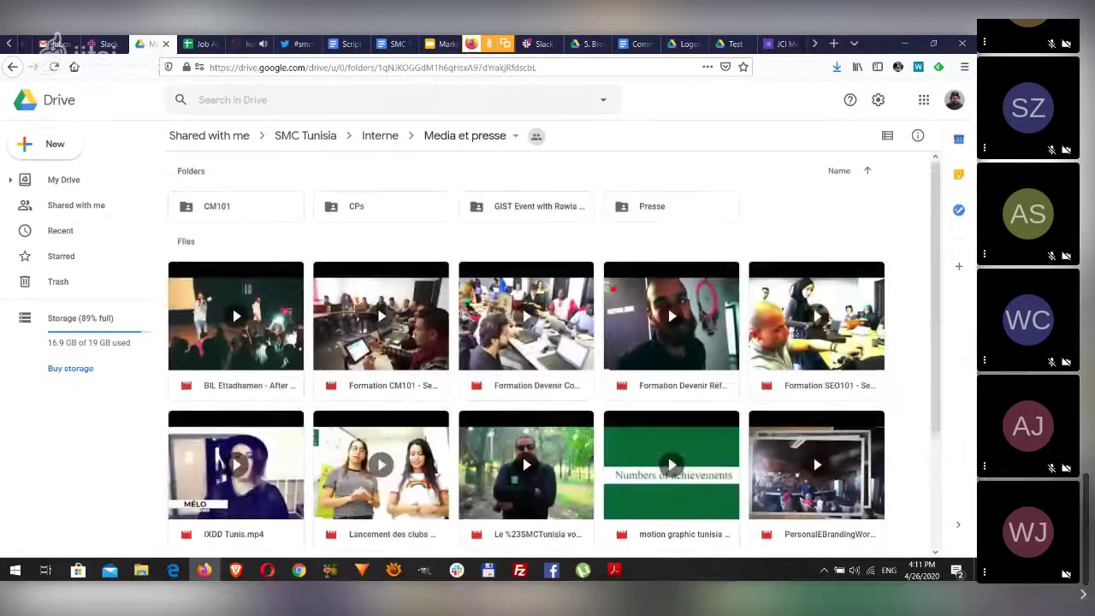
# Step: Look inside the Presse subfolder of Media et presse, then return to the press release
pyautogui.scroll(-2, 526, 385)
pyautogui.scroll(2, 526, 385)
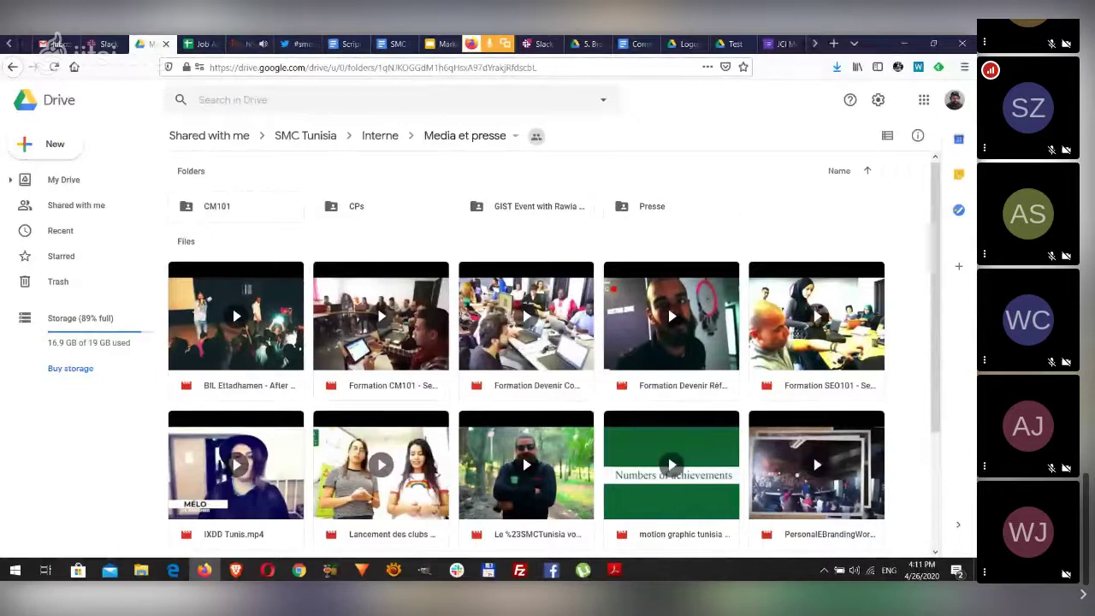
pyautogui.click(672, 206)
pyautogui.press('Return')
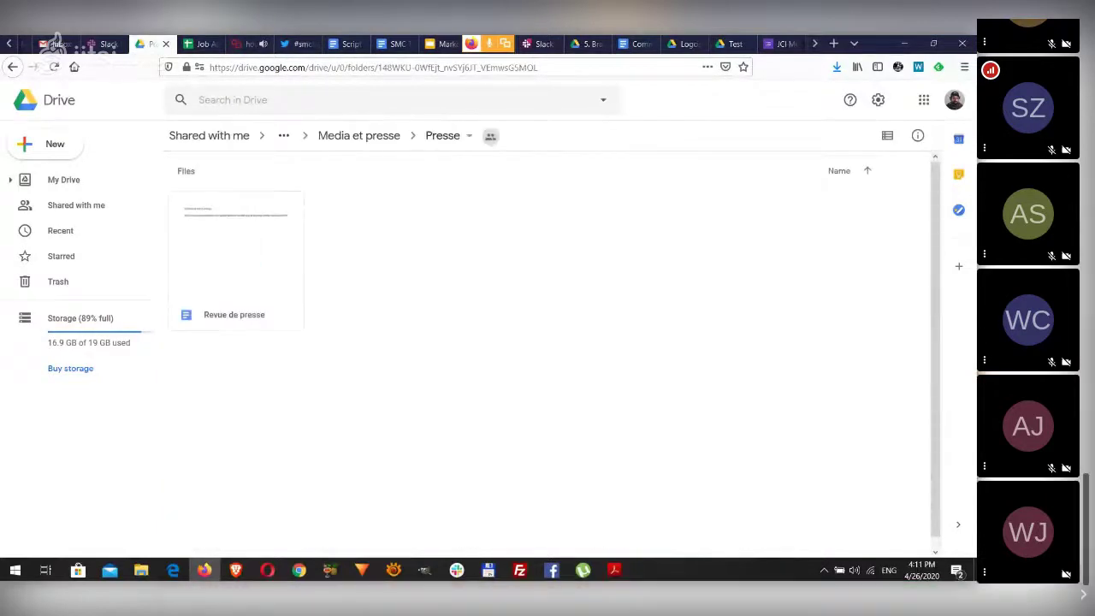
pyautogui.hotkey('alt', 'Left')
pyautogui.scroll(-3, 526, 343)
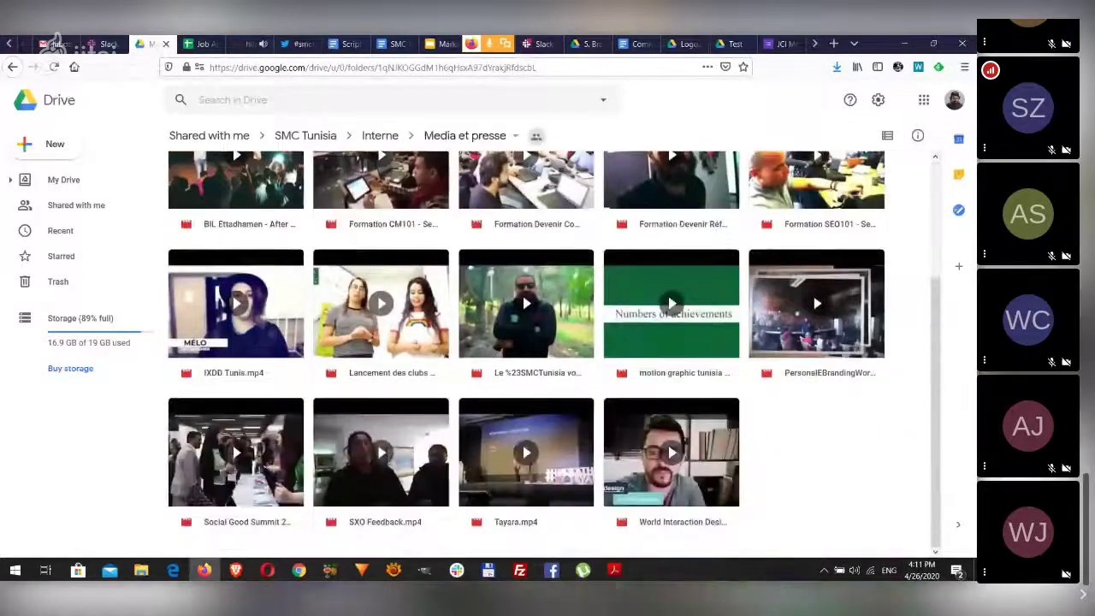
pyautogui.scroll(3, 526, 342)
pyautogui.scroll(-3, 526, 342)
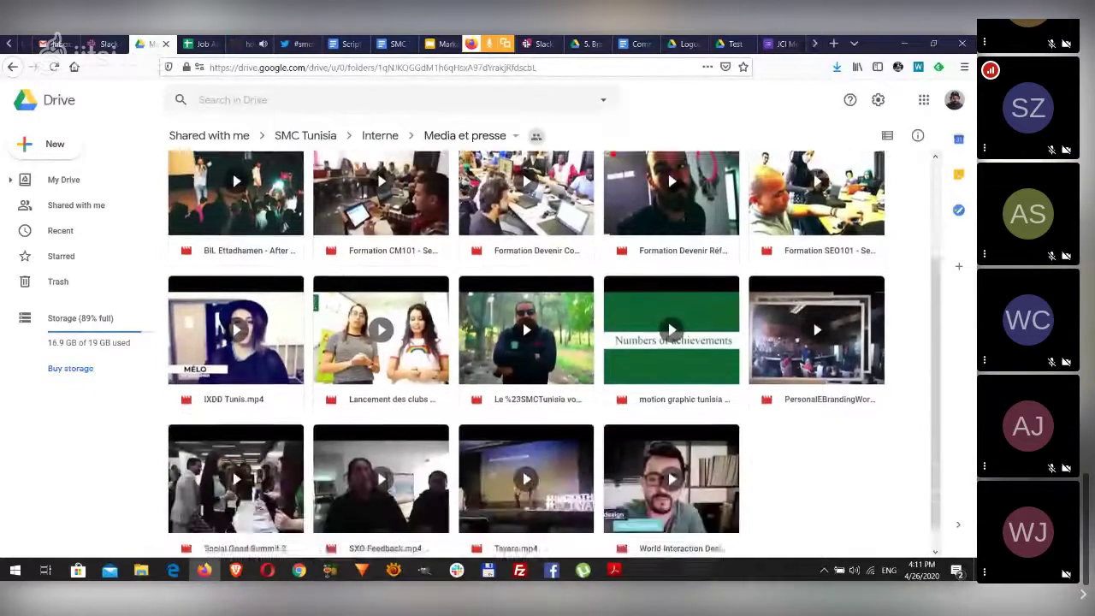
pyautogui.scroll(3, 526, 343)
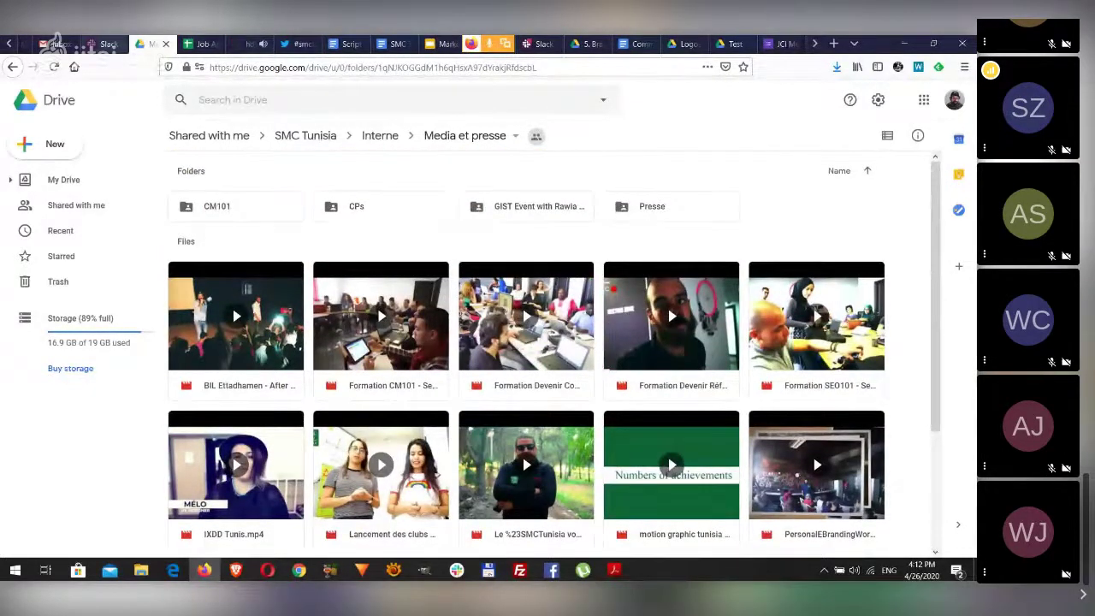
pyautogui.click(640, 44)
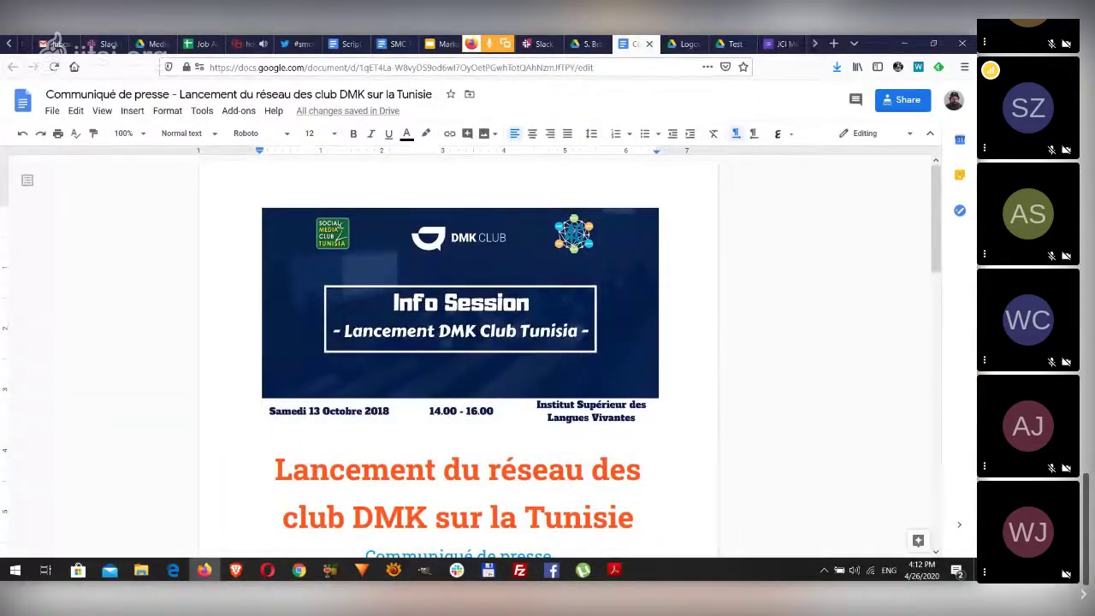
pyautogui.scroll(-10, 459, 350)
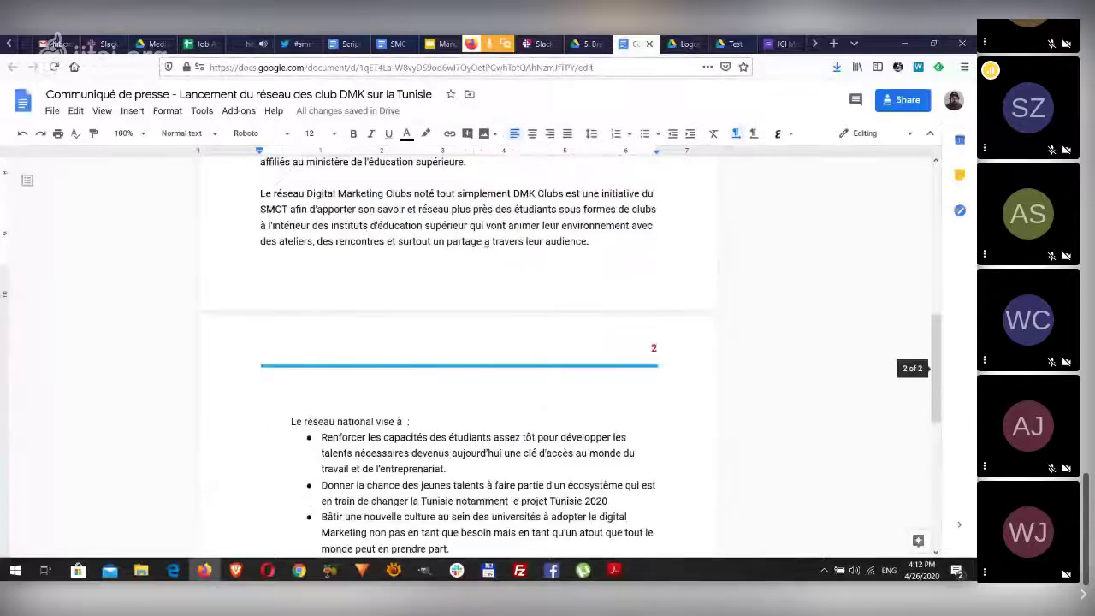
pyautogui.scroll(3, 458, 351)
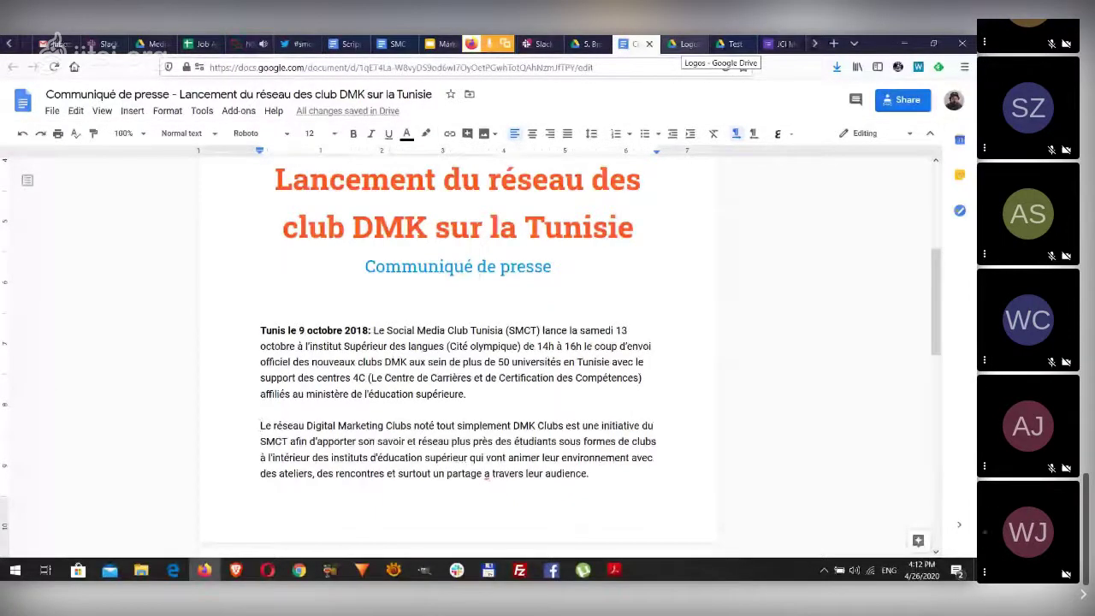
pyautogui.scroll(4, 458, 342)
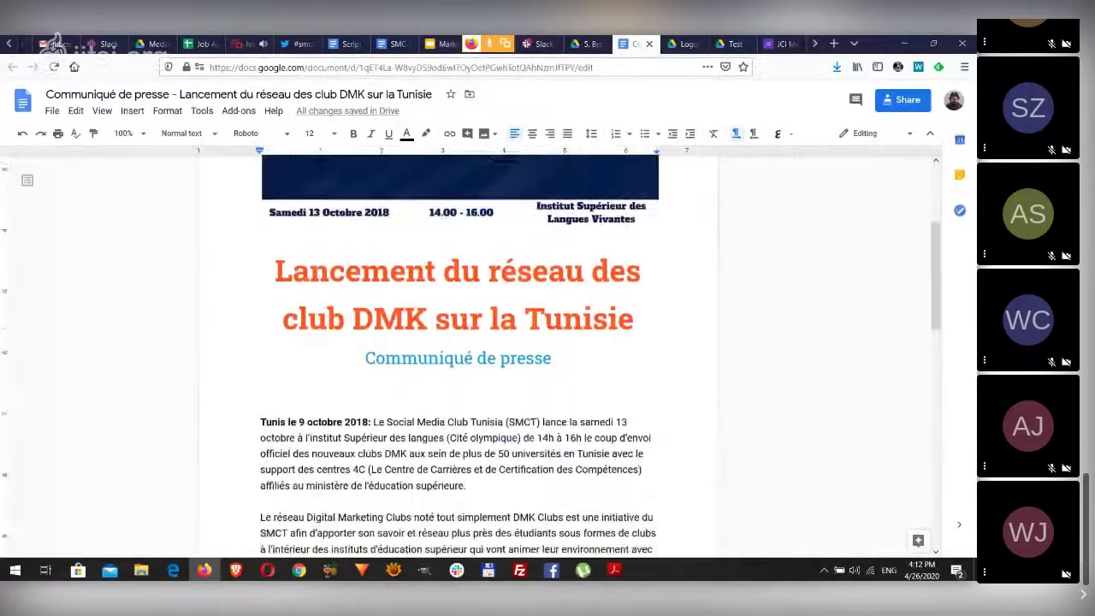
pyautogui.click(461, 302)
pyautogui.scroll(-3, 458, 342)
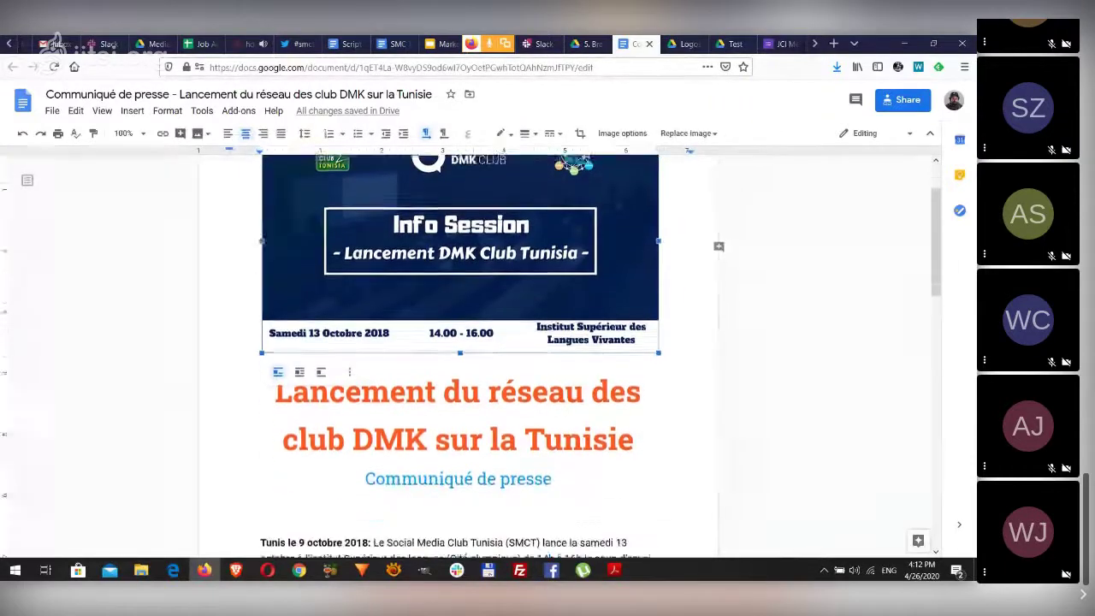
pyautogui.tripleClick(462, 353)
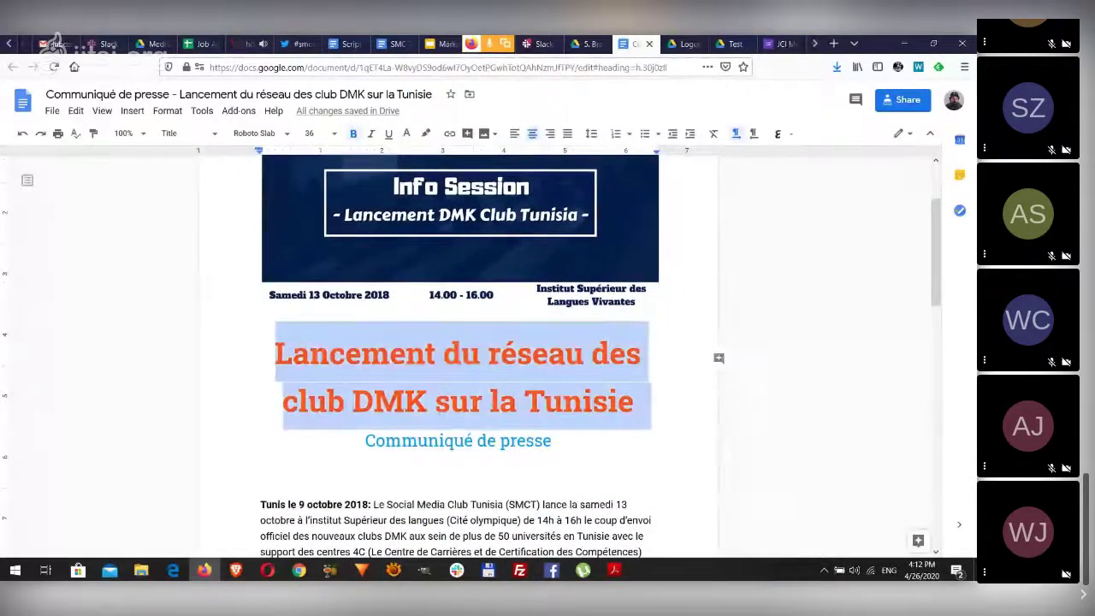
pyautogui.scroll(-2, 458, 342)
pyautogui.tripleClick(402, 324)
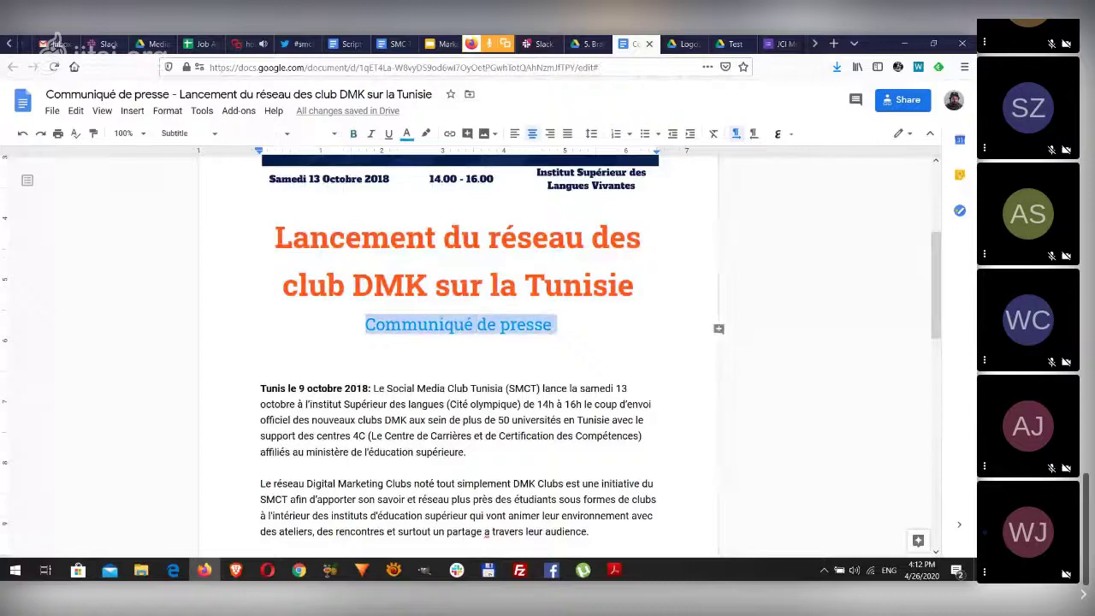
pyautogui.click(454, 324)
pyautogui.scroll(-2, 454, 324)
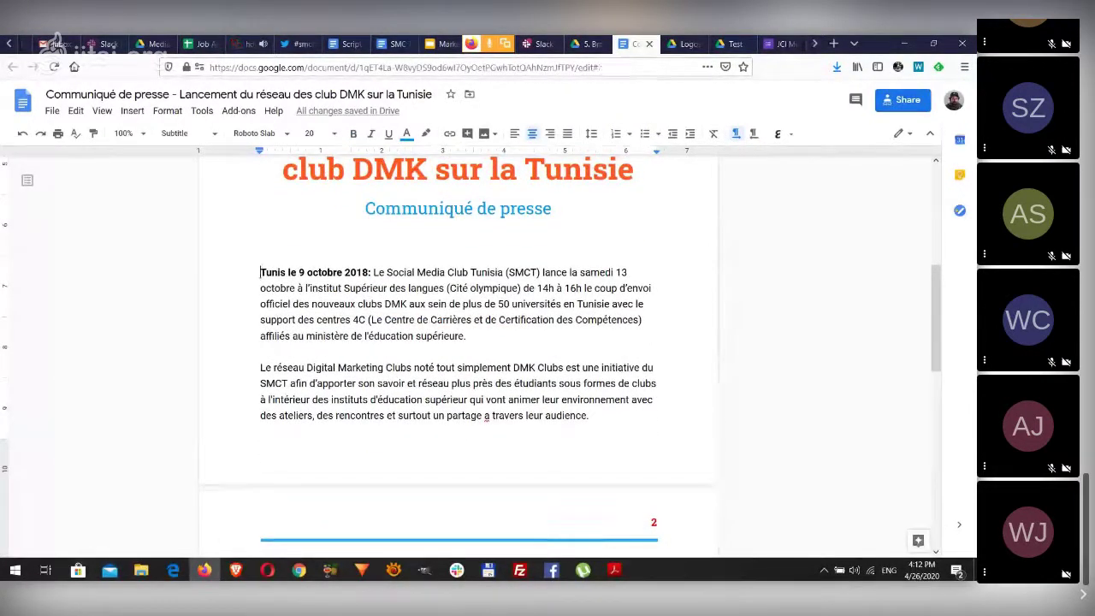
pyautogui.moveTo(260, 272); pyautogui.dragTo(369, 273)
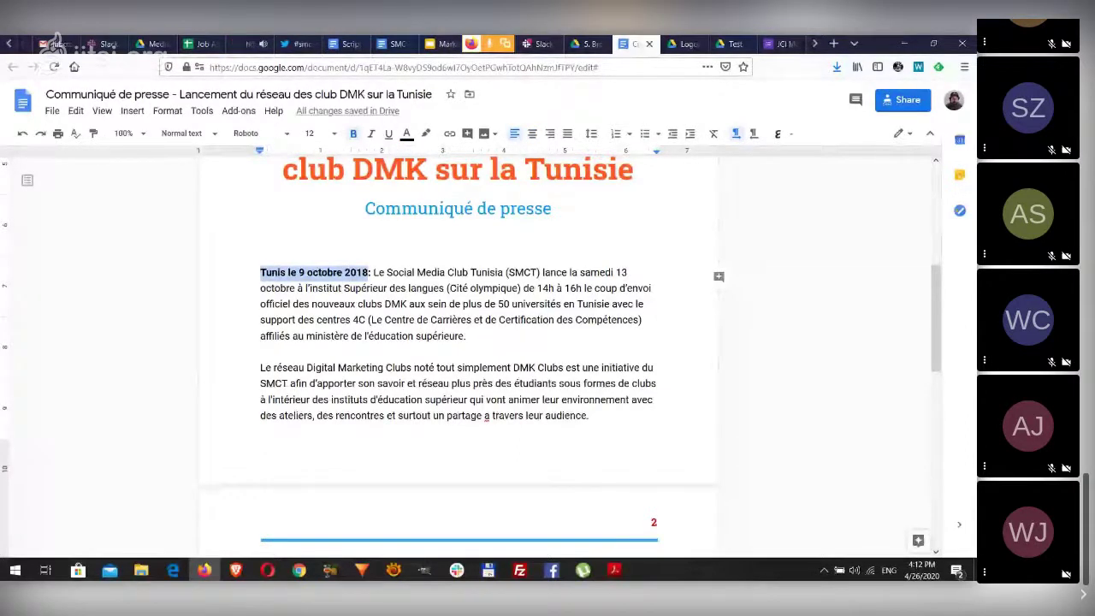
pyautogui.tripleClick(359, 271)
pyautogui.click(271, 272)
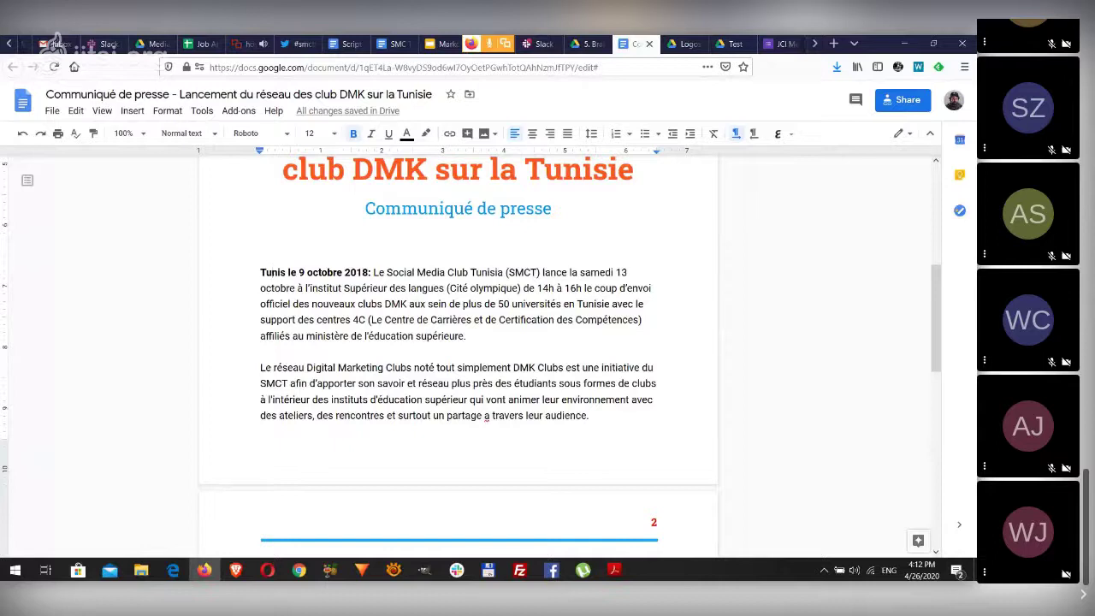
pyautogui.moveTo(385, 274); pyautogui.dragTo(466, 336)
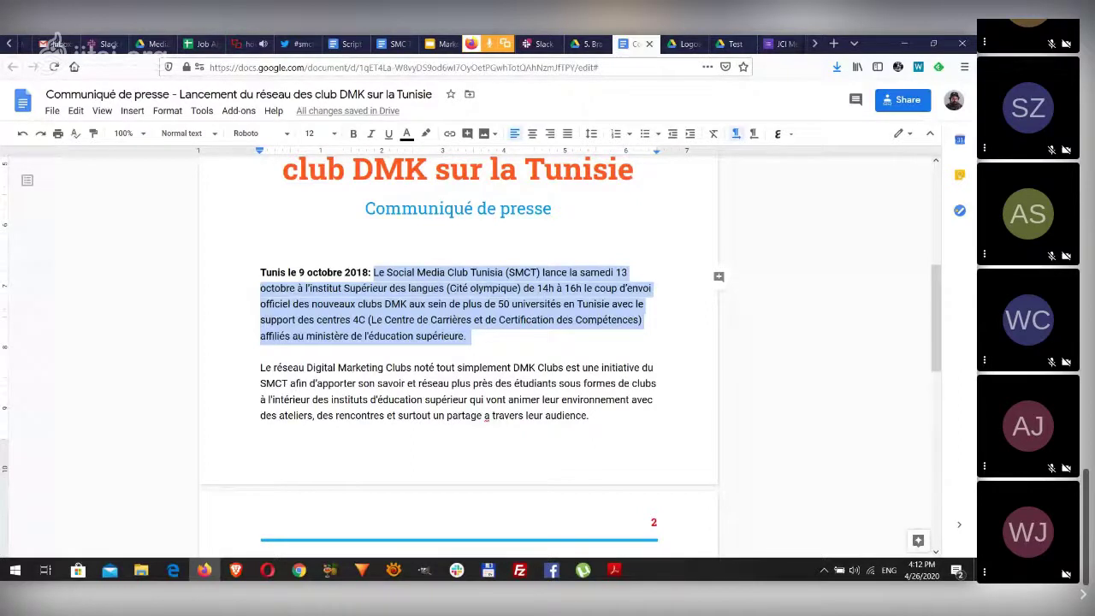
pyautogui.click(467, 335)
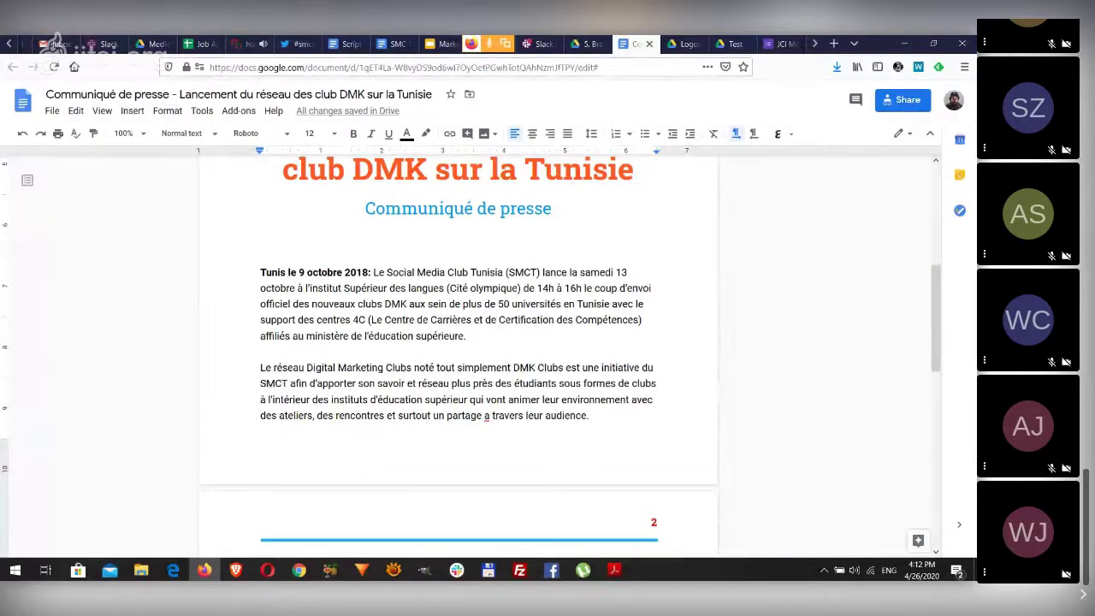
pyautogui.moveTo(584, 272); pyautogui.dragTo(402, 320)
pyautogui.click(520, 288)
pyautogui.click(402, 320)
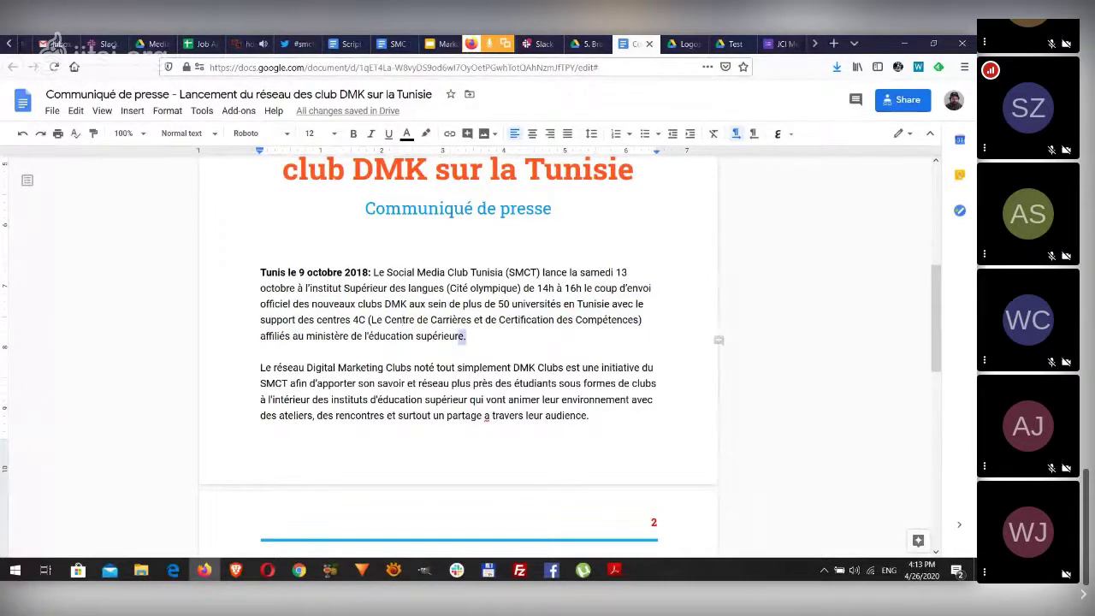
pyautogui.moveTo(465, 336); pyautogui.dragTo(373, 272)
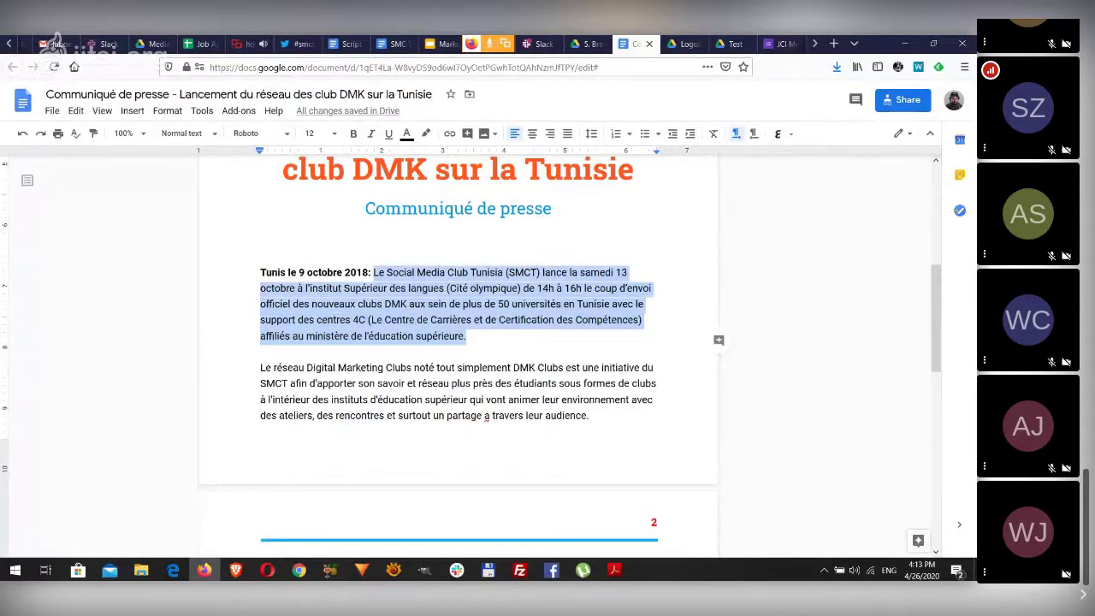
pyautogui.scroll(1, 458, 342)
pyautogui.scroll(-3, 458, 342)
pyautogui.scroll(2, 457, 342)
pyautogui.scroll(-1, 458, 342)
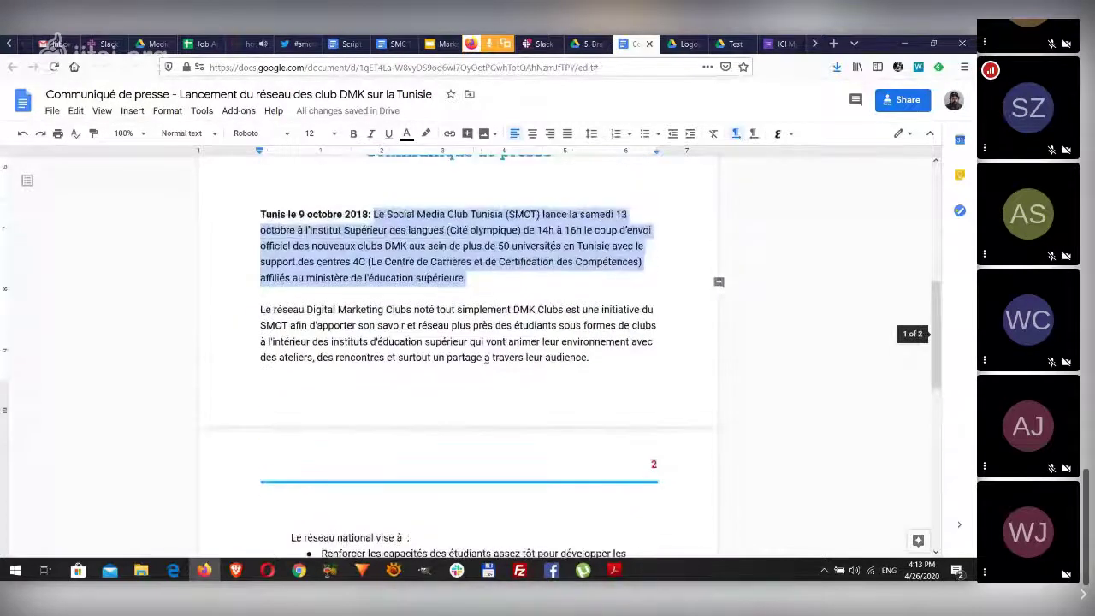
pyautogui.click(380, 325)
pyautogui.moveTo(261, 310); pyautogui.dragTo(544, 358)
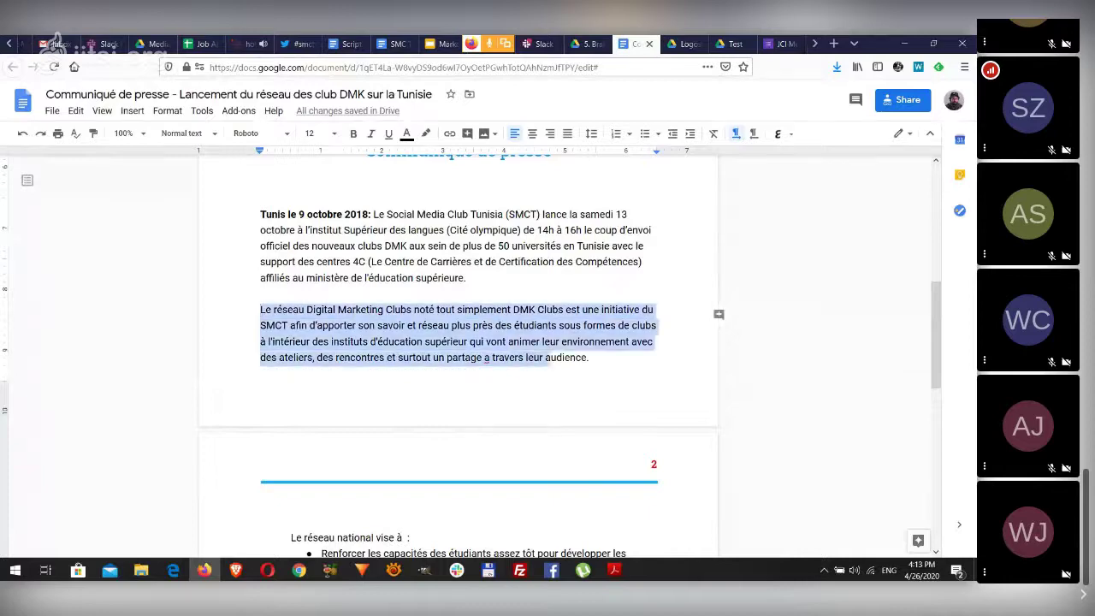
pyautogui.scroll(-6, 458, 342)
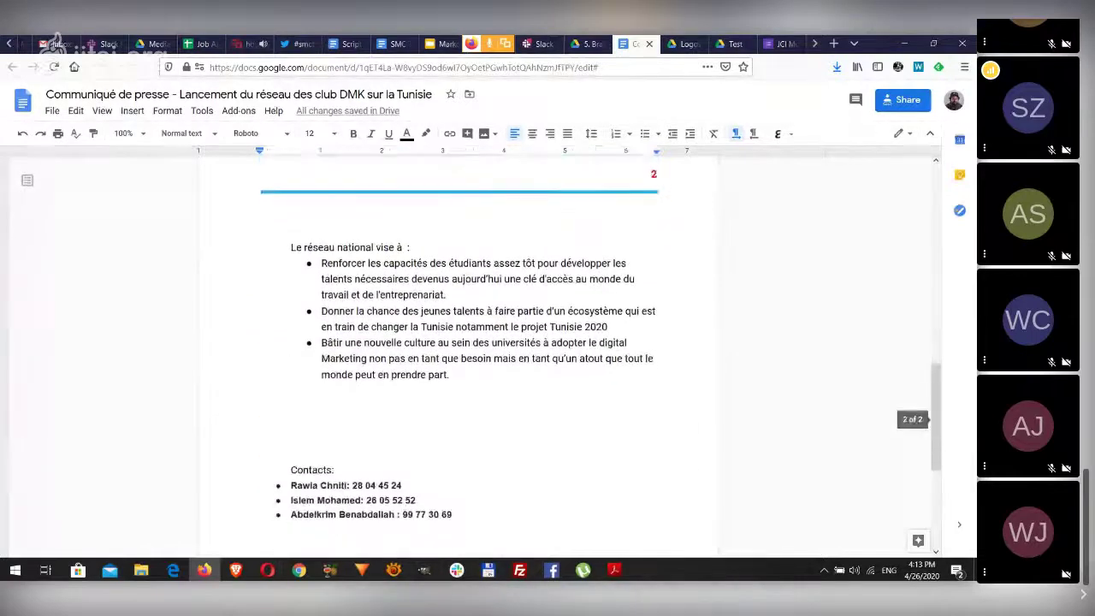
pyautogui.scroll(-1, 457, 342)
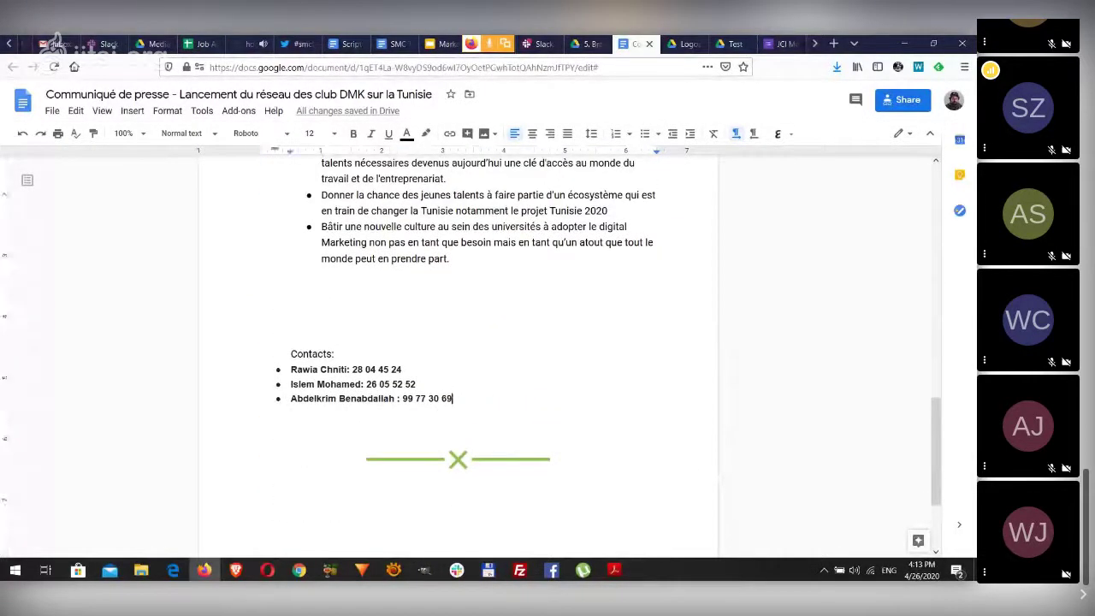
pyautogui.moveTo(454, 398); pyautogui.dragTo(290, 354)
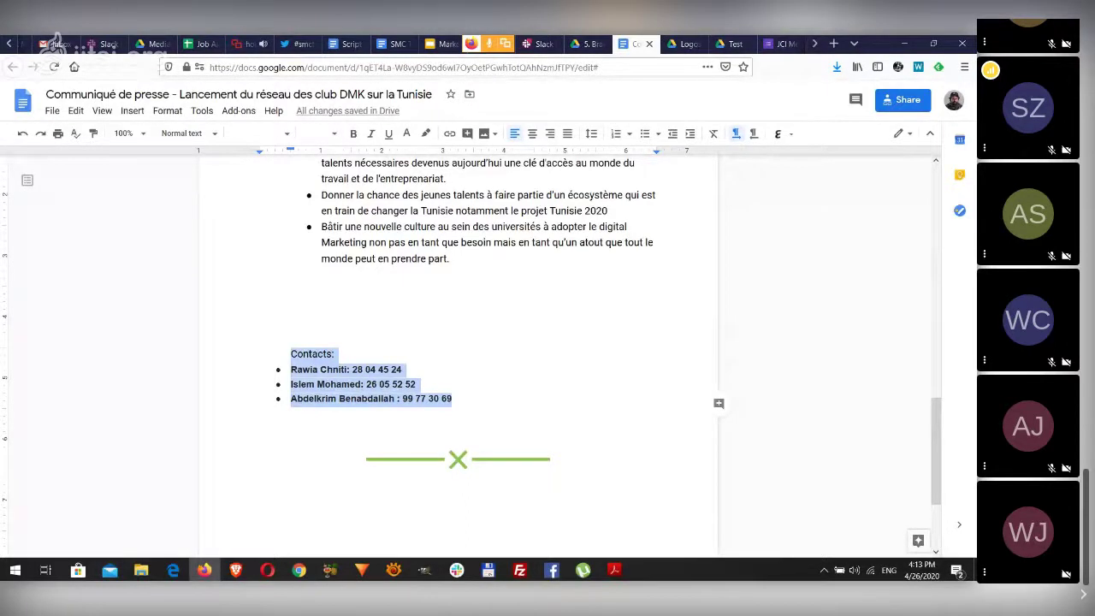
pyautogui.scroll(3, 458, 342)
pyautogui.scroll(-3, 458, 343)
# Step: Switch to Gmail and show the other account's sent mail
pyautogui.click(53, 43)
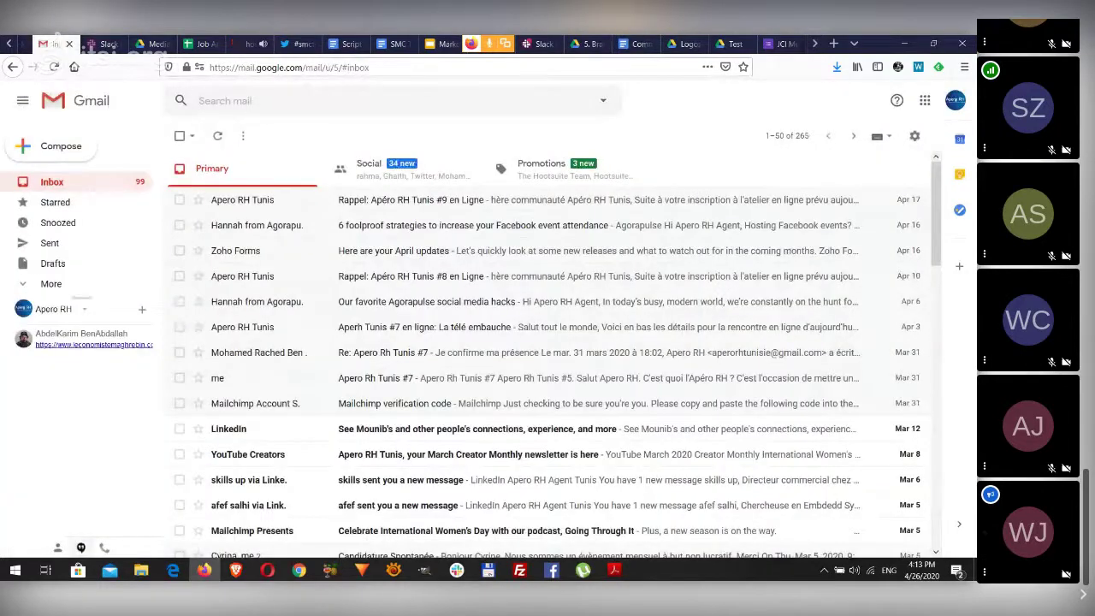
pyautogui.scroll(2, 53, 43)
pyautogui.click(85, 44)
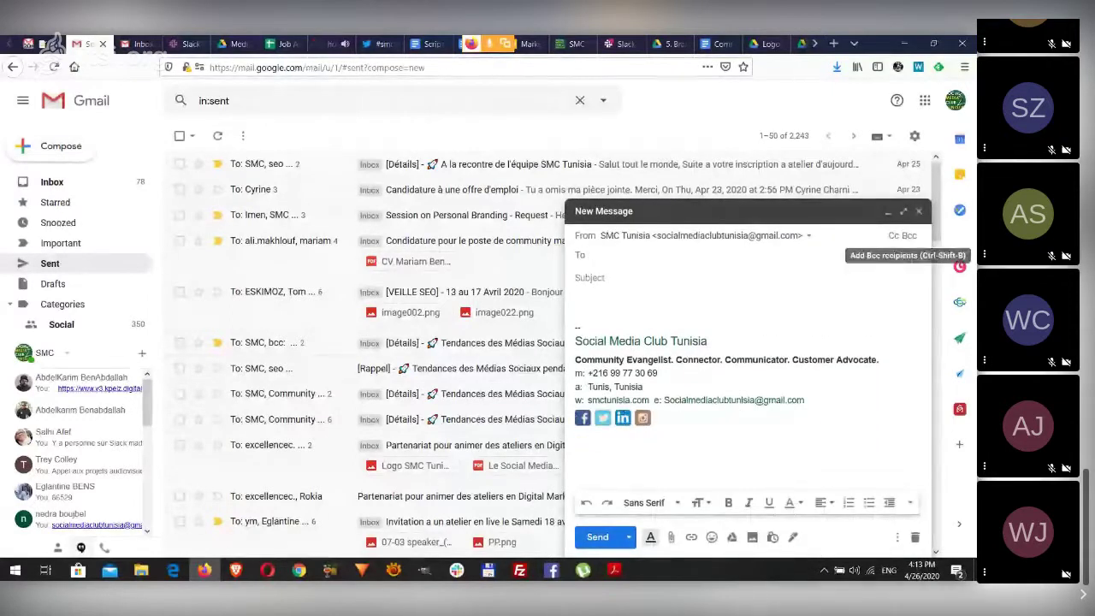
# Step: Add the Presse #1 contact group, 159 addresses, to the new draft's Bcc
pyautogui.click(909, 235)
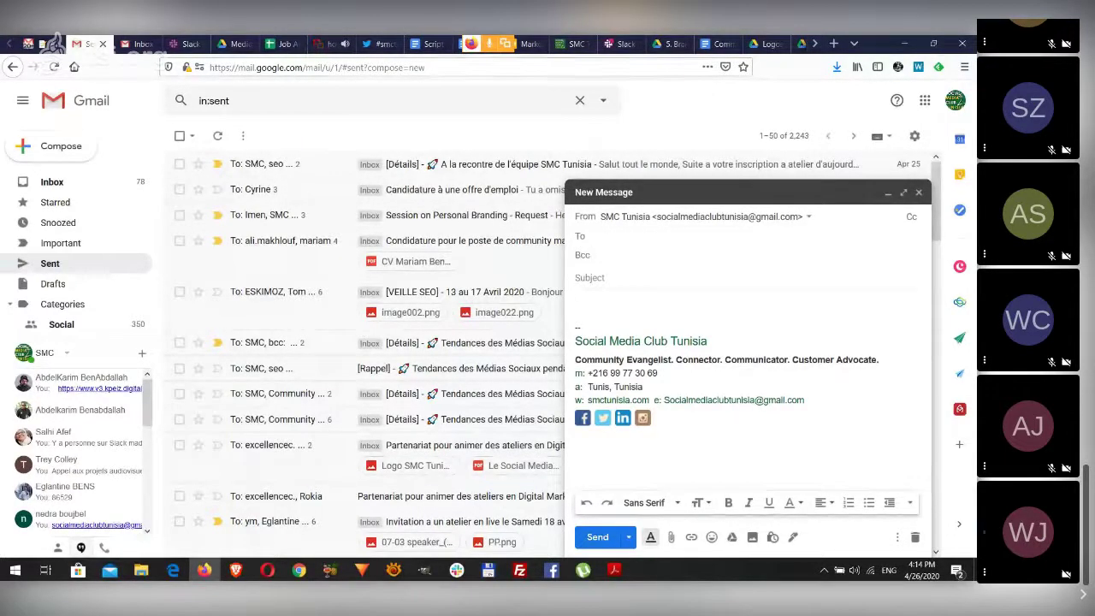
pyautogui.write('presse')
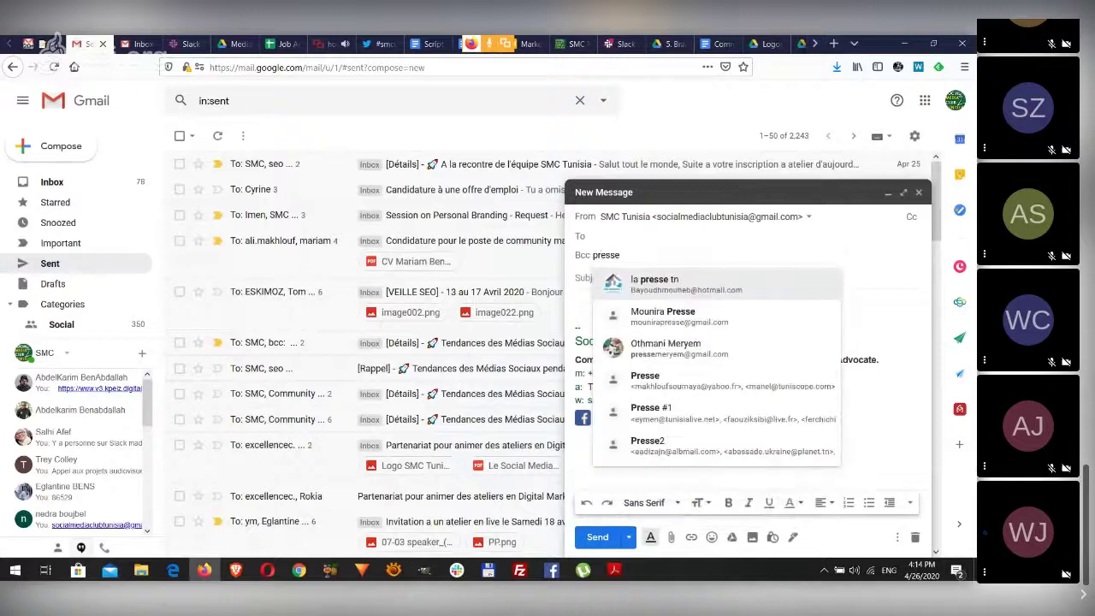
pyautogui.press('Down')
pyautogui.press('Down')
pyautogui.press('Down')
pyautogui.press('Down')
pyautogui.press('Down')
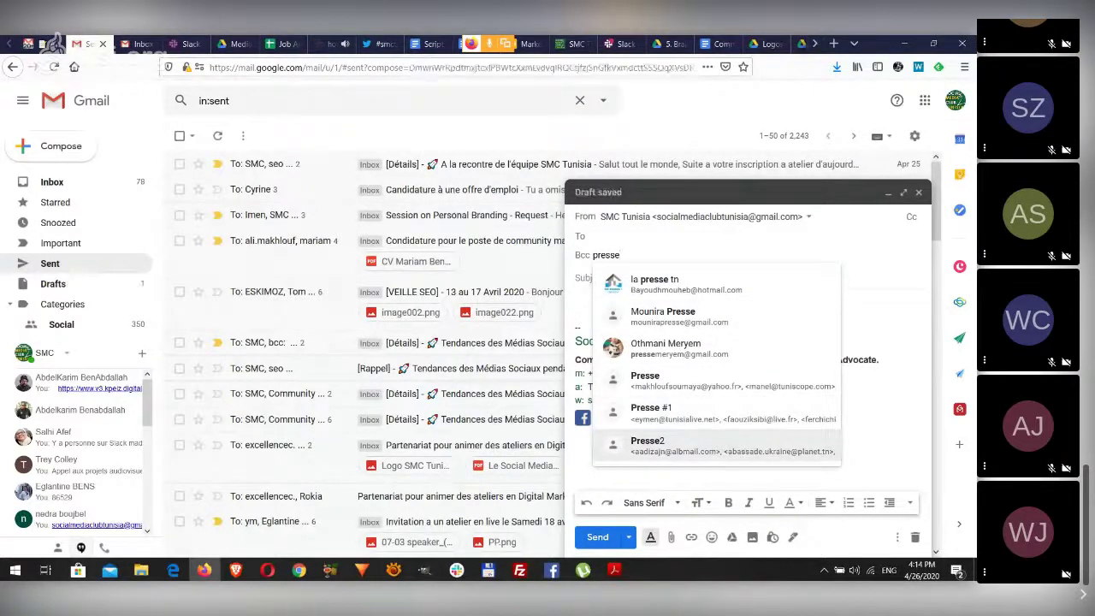
pyautogui.press('Up')
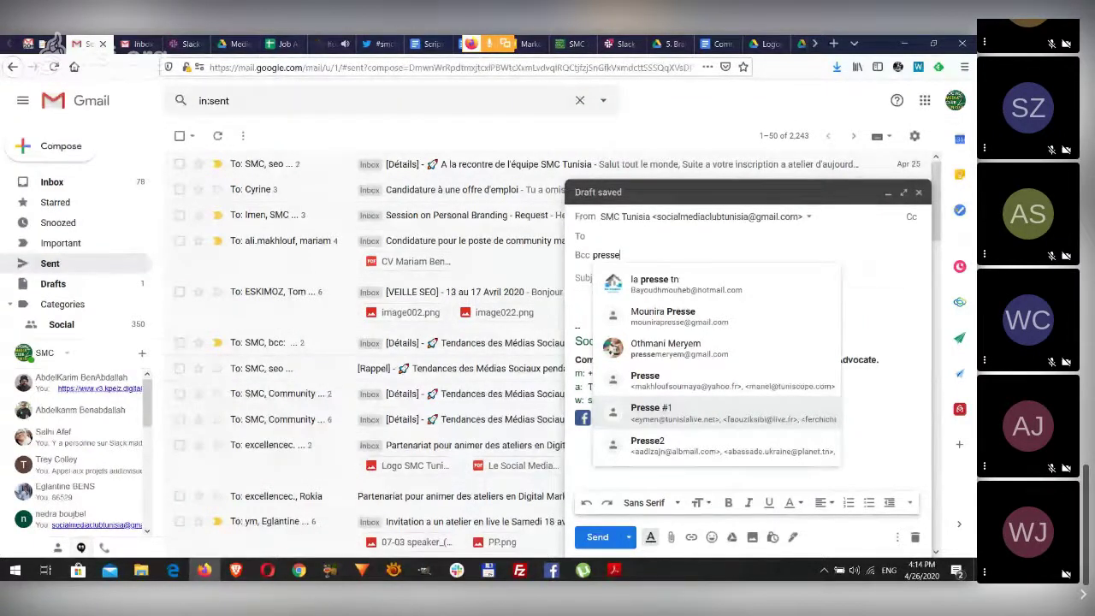
pyautogui.press('Return')
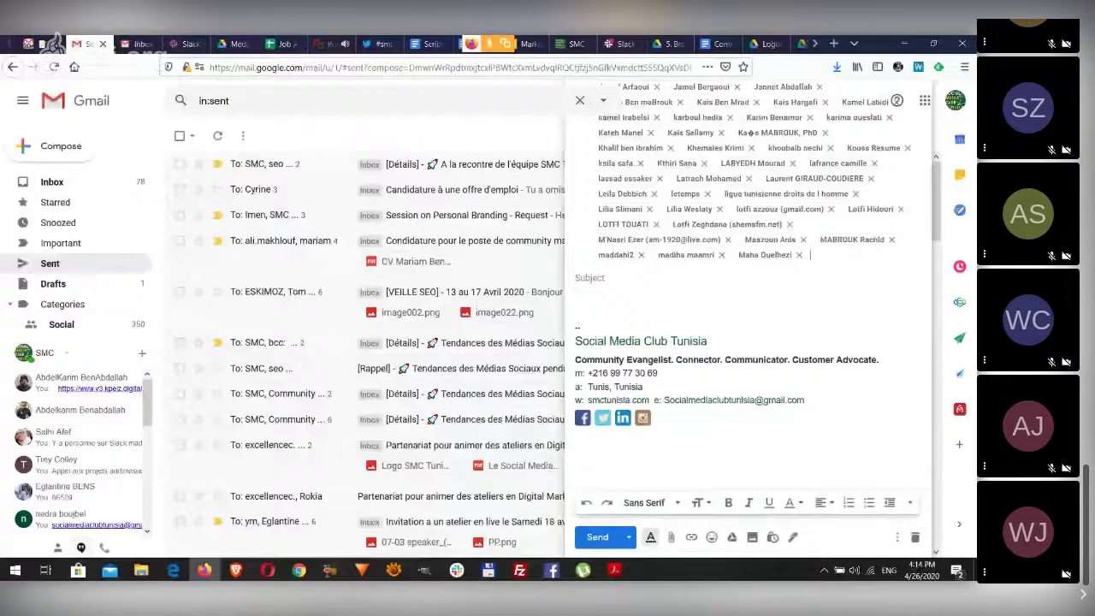
pyautogui.press('Tab')
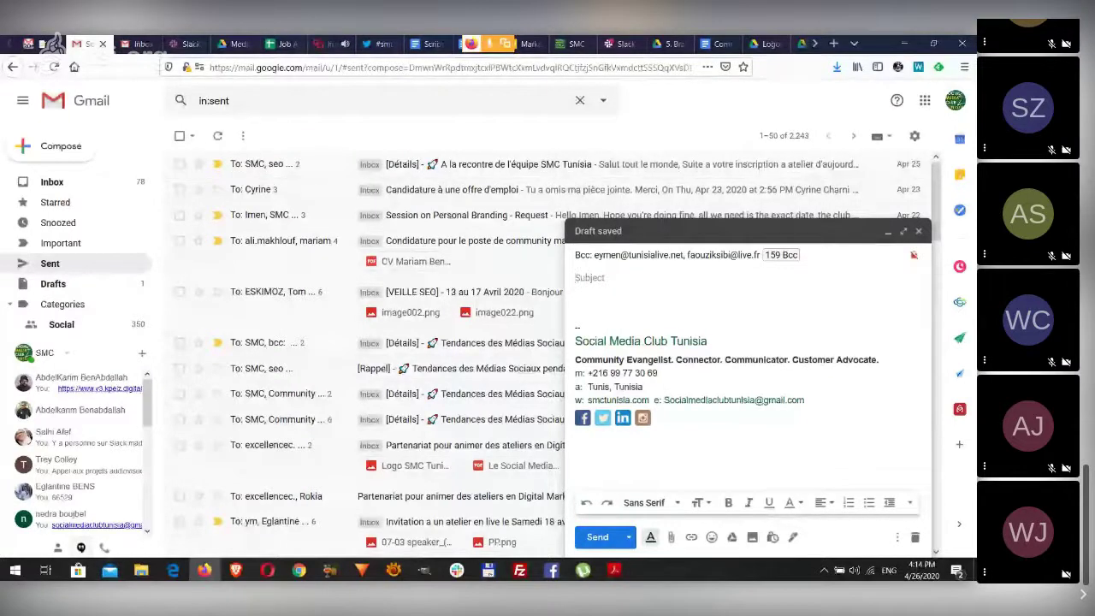
pyautogui.click(214, 100)
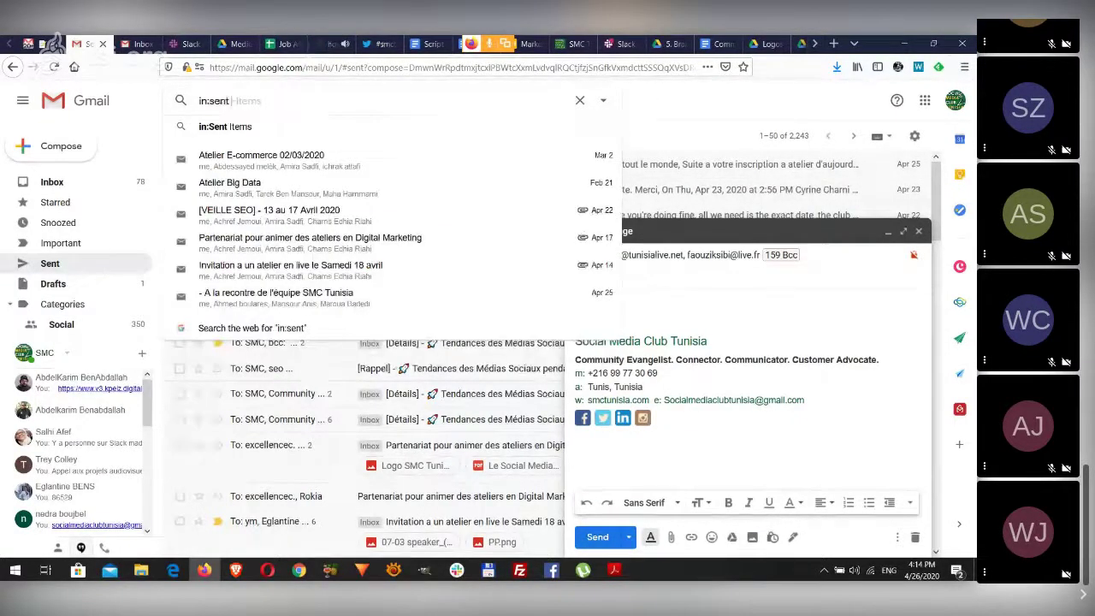
# Step: Search the mailbox for 'communiqué de presse' and browse the roughly 166 results
pyautogui.hotkey('ctrl', 'a')
pyautogui.write('commu')
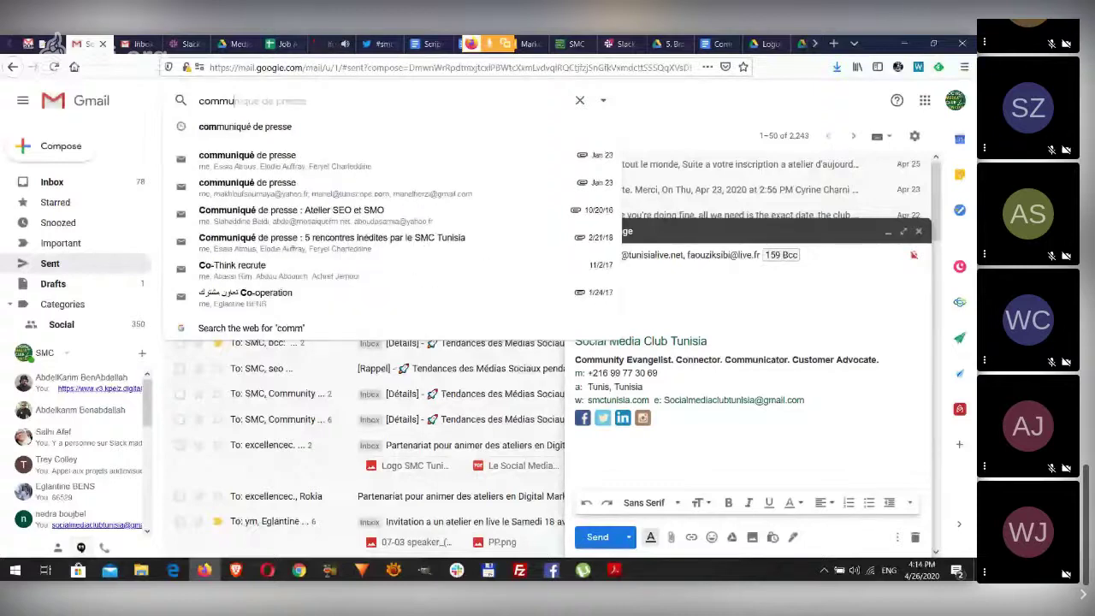
pyautogui.write('n')
pyautogui.press('Down')
pyautogui.press('Return')
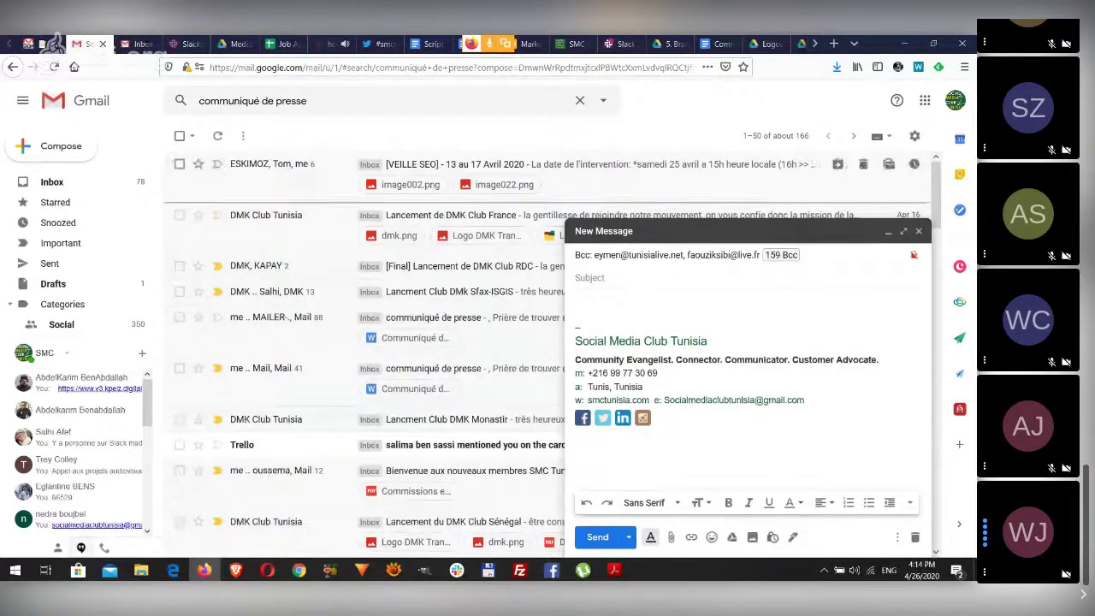
pyautogui.scroll(-5, 359, 342)
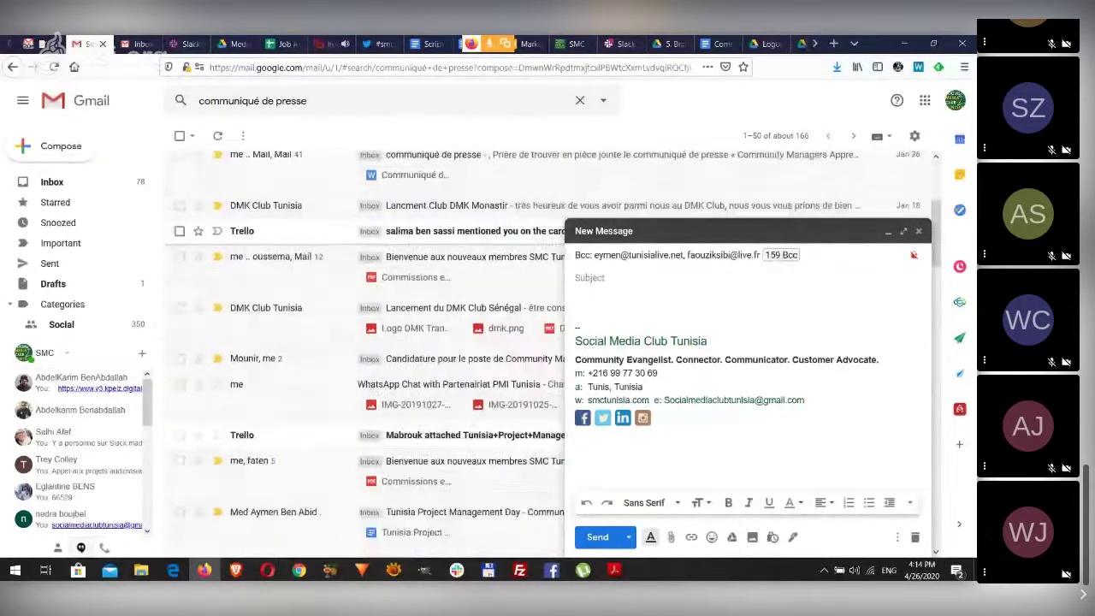
pyautogui.scroll(-8, 359, 342)
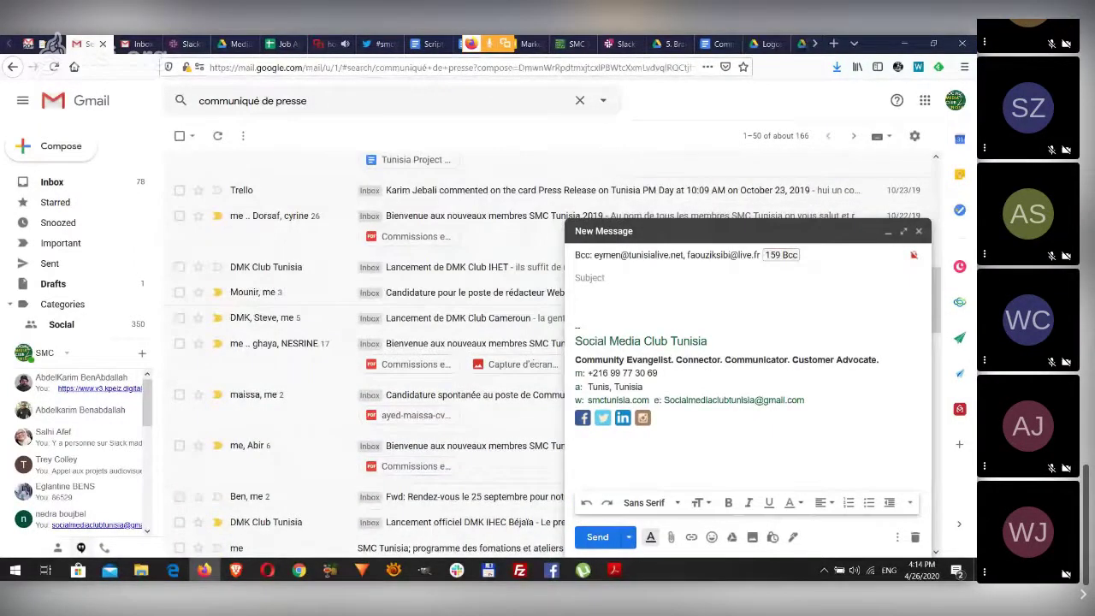
pyautogui.scroll(-5, 479, 184)
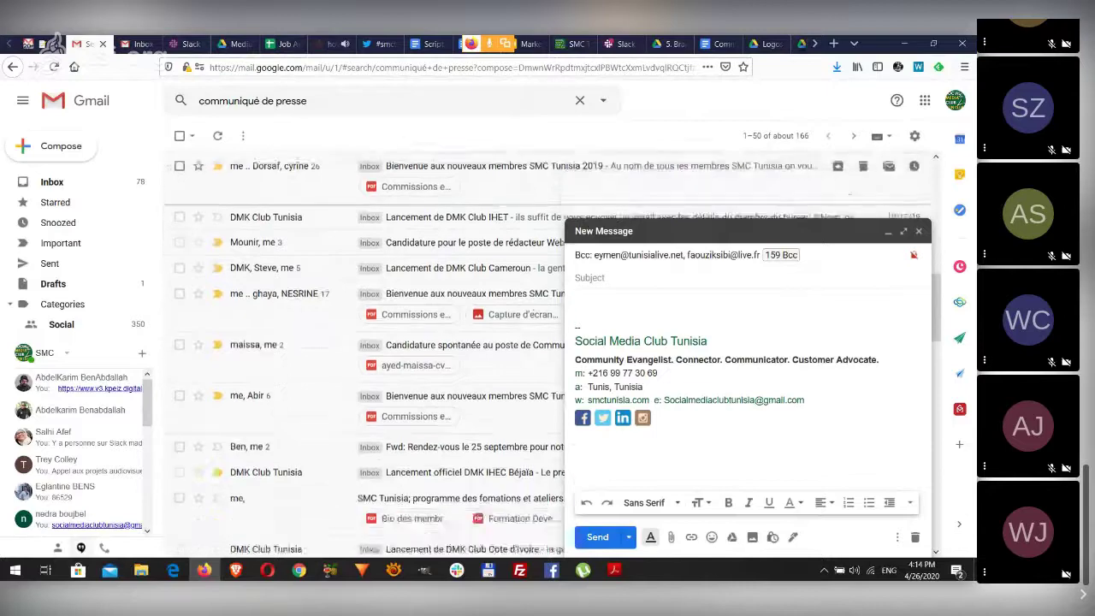
pyautogui.scroll(-3, 479, 235)
pyautogui.scroll(4, 479, 235)
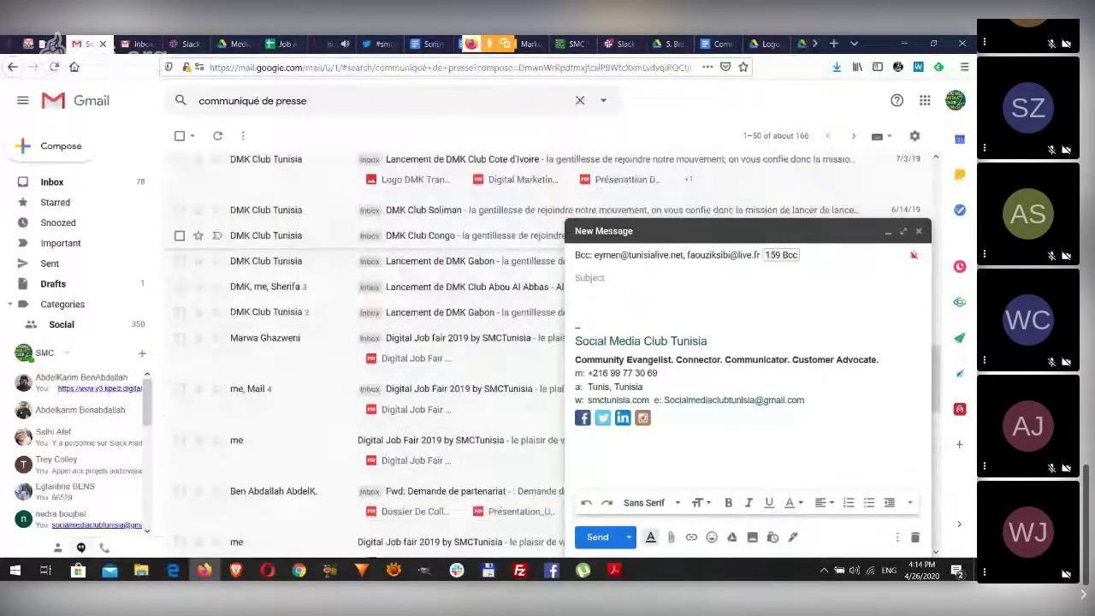
pyautogui.scroll(3, 479, 235)
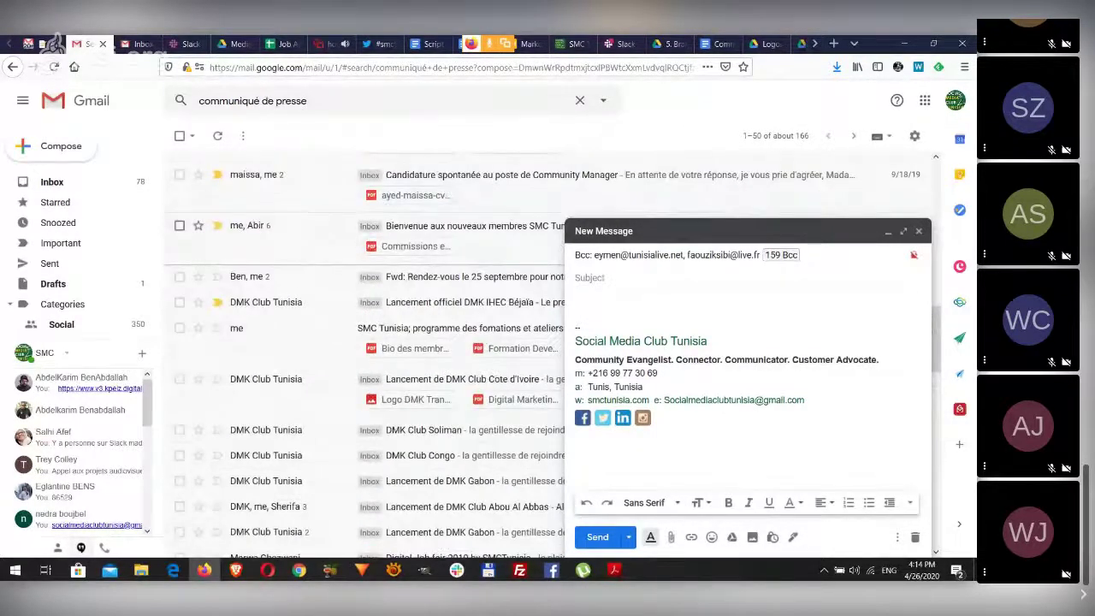
pyautogui.scroll(4, 479, 235)
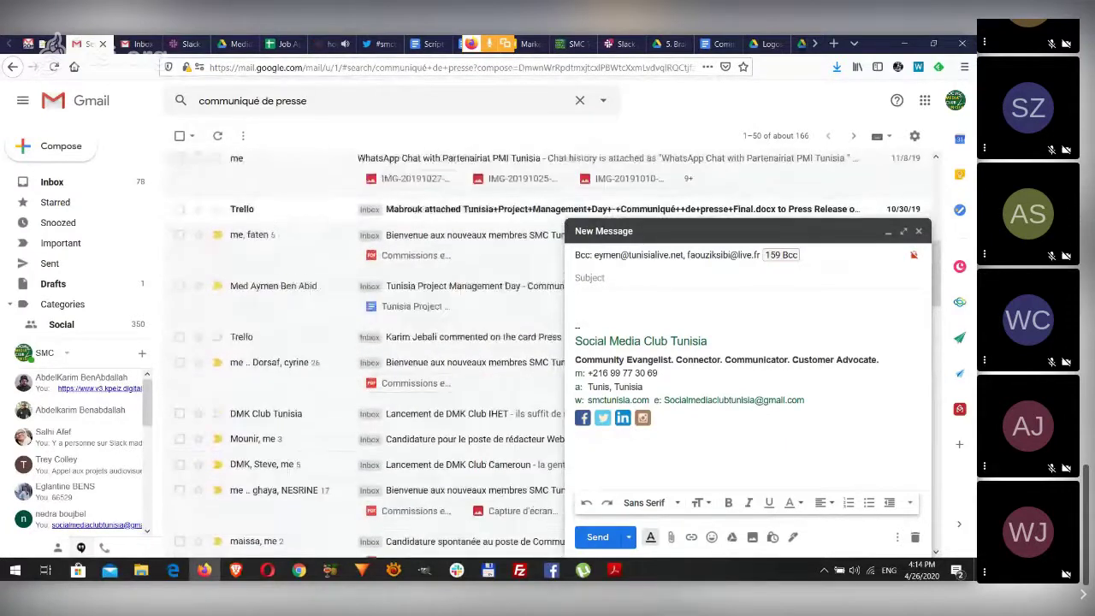
# Step: Go back to the inbox and rerun the 'communiqué de presse' search
pyautogui.click(385, 100)
pyautogui.click(52, 181)
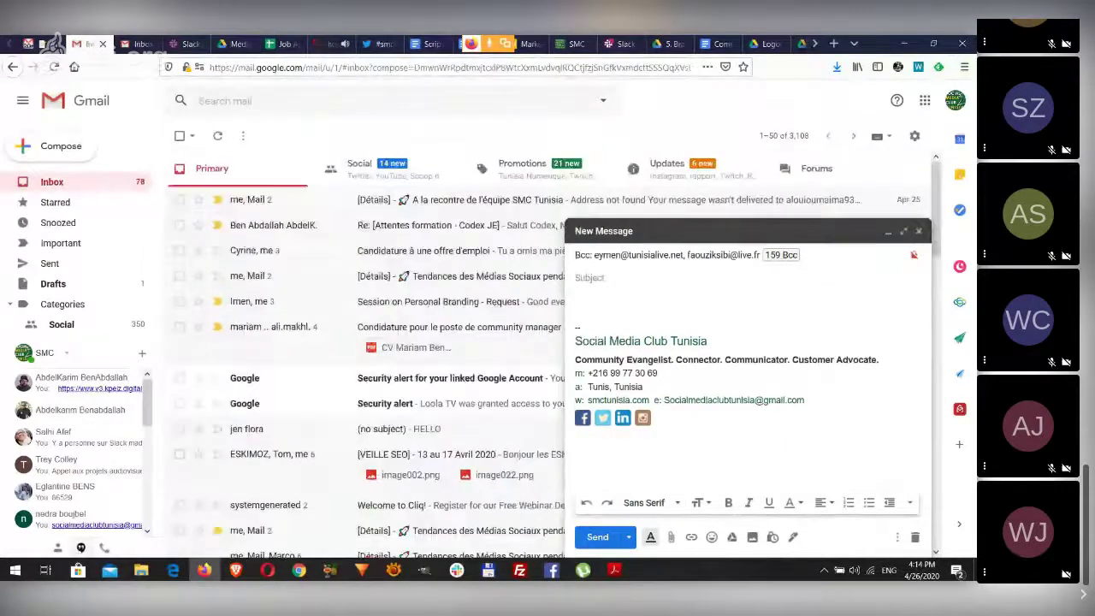
pyautogui.write('/comm')
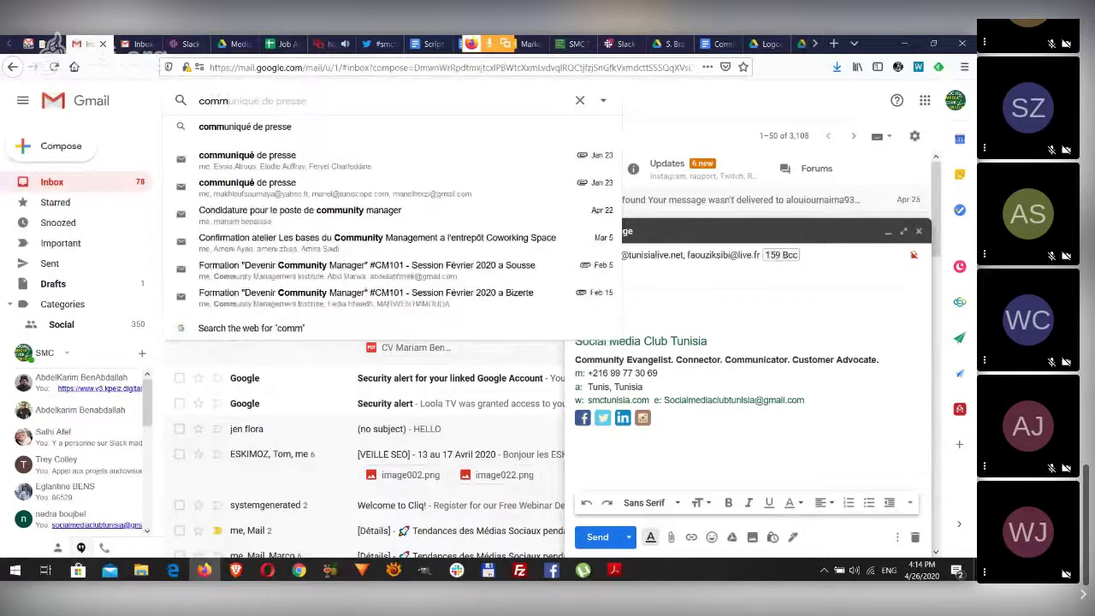
pyautogui.press('Down')
pyautogui.press('Return')
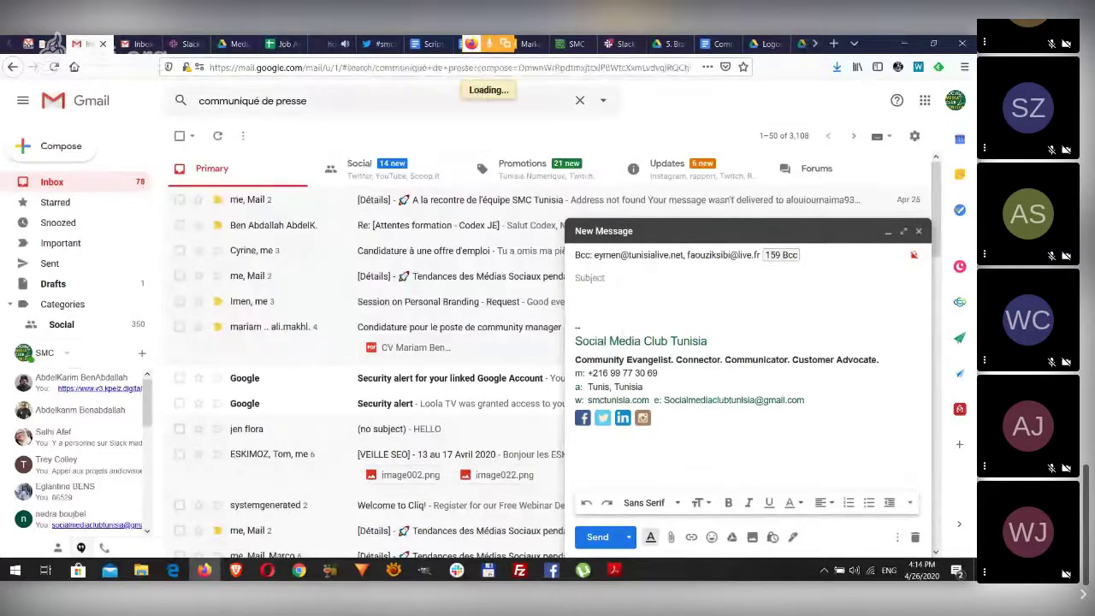
# Step: Expand the draft's 159-recipient Bcc list and add a Cc field with Ctrl+Shift+C
pyautogui.click(685, 255)
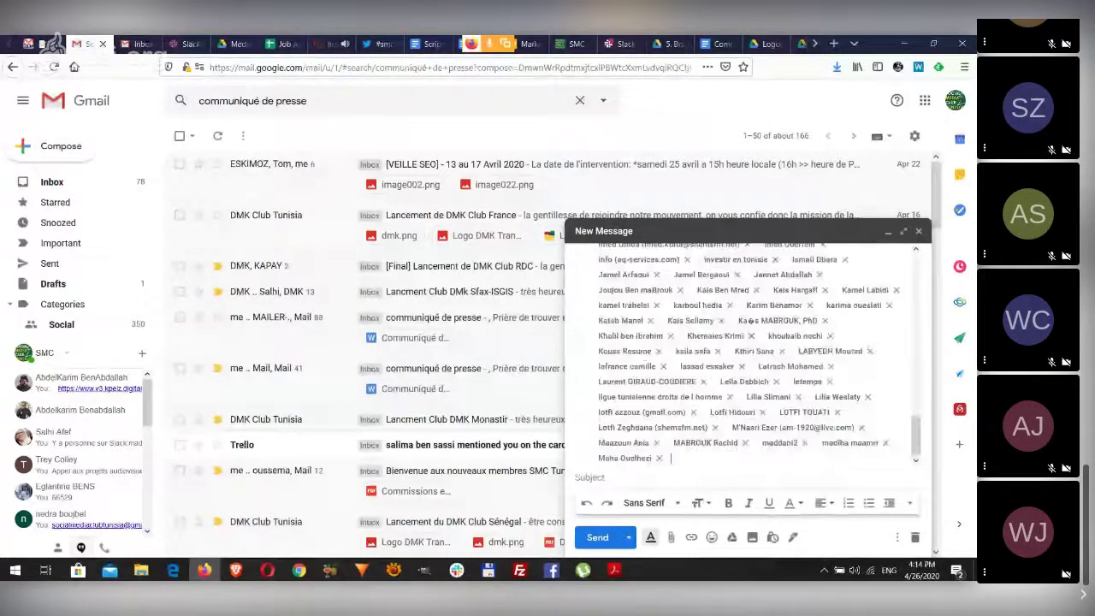
pyautogui.press('Left')
pyautogui.press('Left')
pyautogui.press('Left')
pyautogui.press('Left')
pyautogui.press('Left')
pyautogui.press('Left')
pyautogui.press('Left')
pyautogui.press('Left')
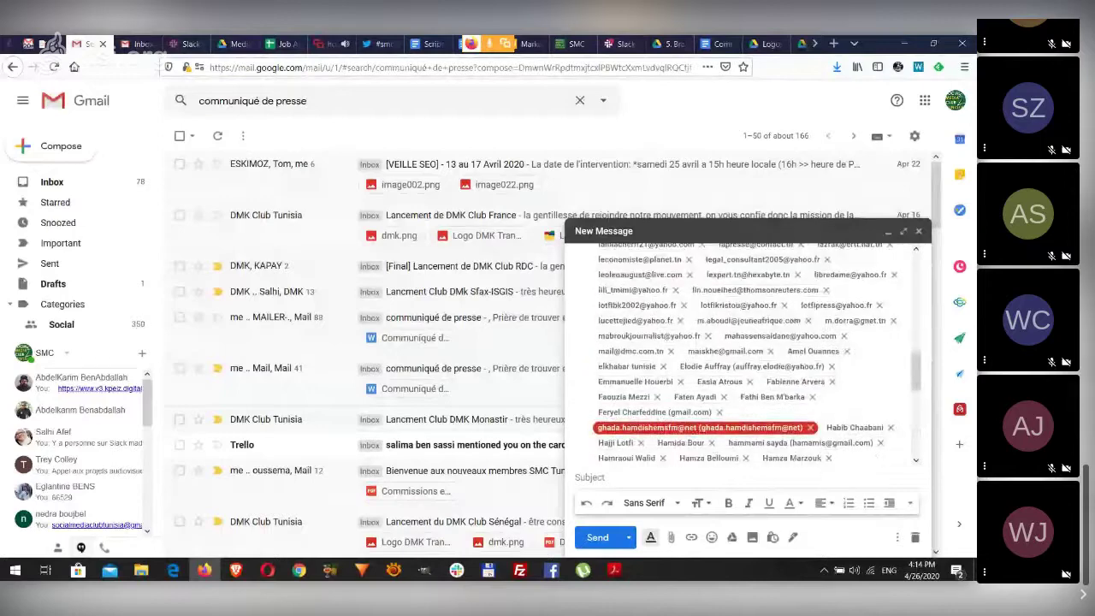
pyautogui.scroll(10, 744, 359)
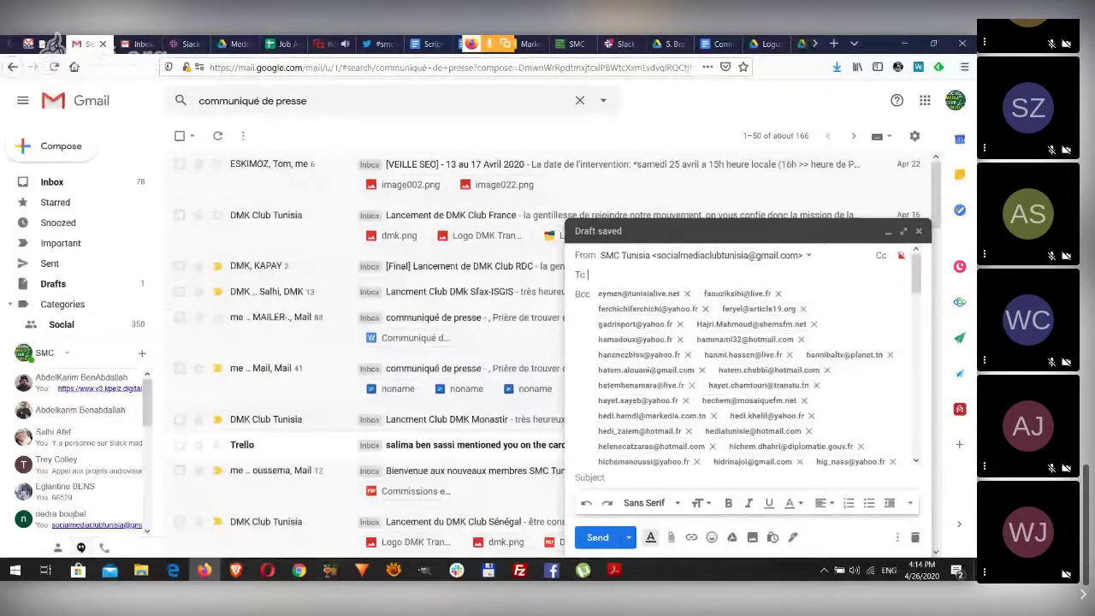
pyautogui.hotkey('ctrl', 'shift', 'c')
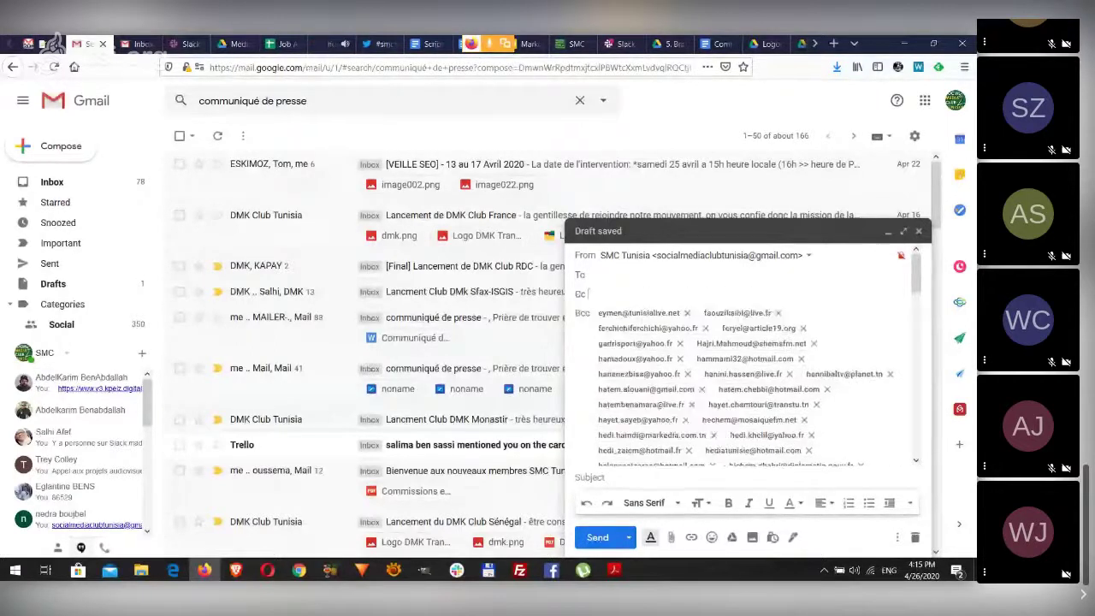
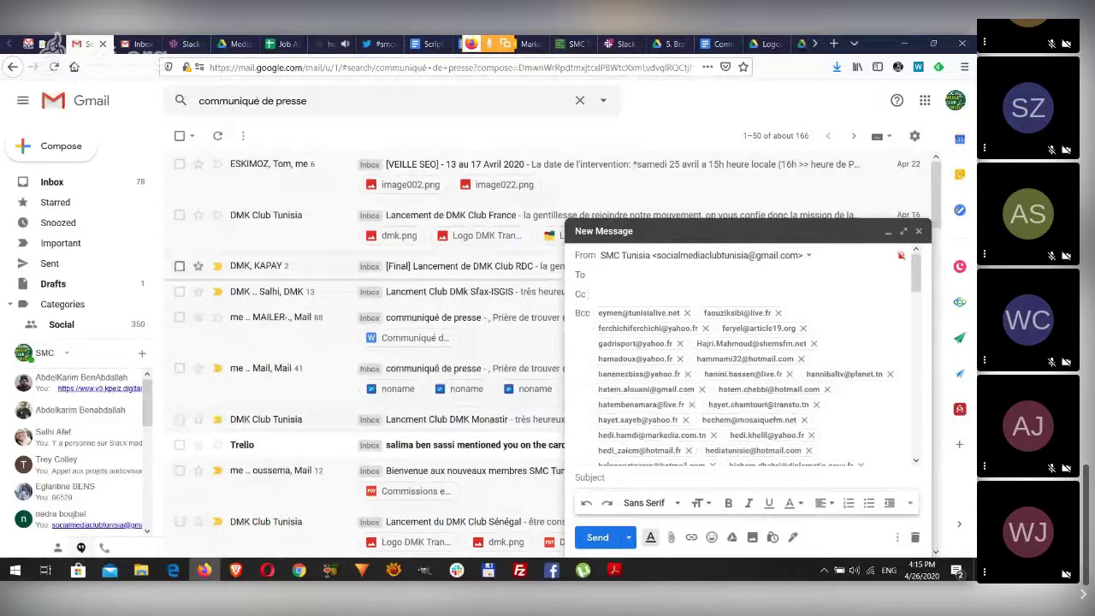
# Step: Copy the old 'communiqué de presse' subject into the new message and append ': Demarrage machin'
pyautogui.click(428, 317)
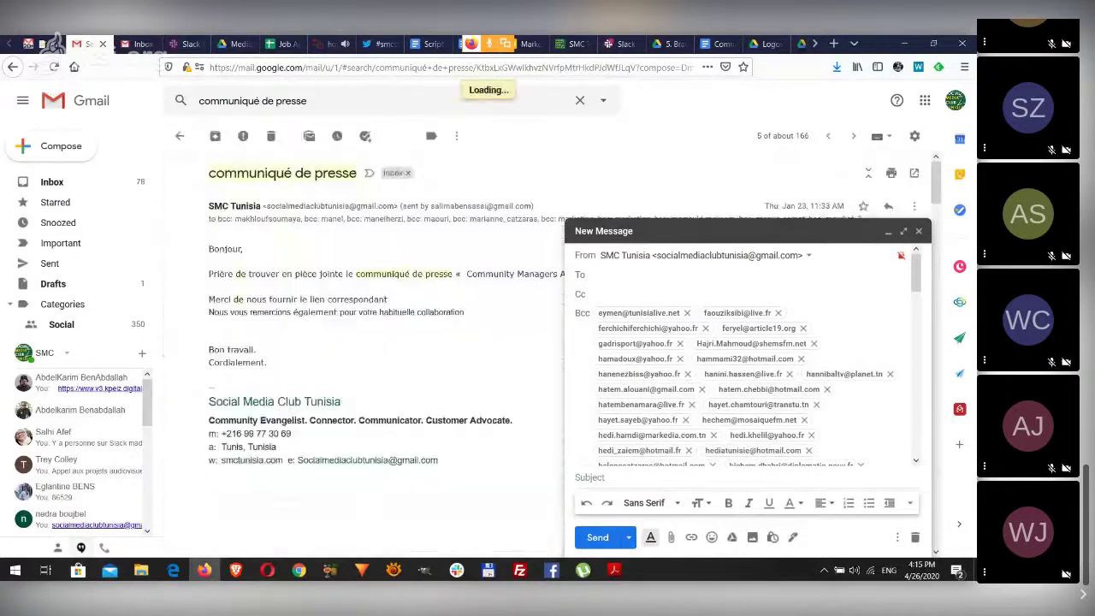
pyautogui.tripleClick(304, 173)
pyautogui.hotkey('ctrl', 'c')
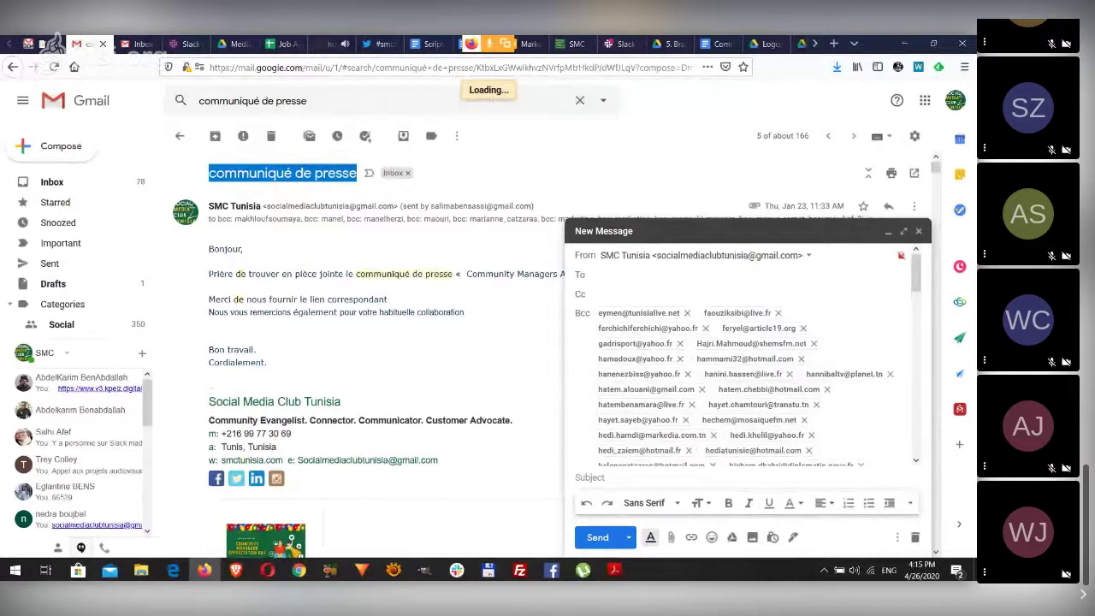
pyautogui.click(590, 476)
pyautogui.hotkey('ctrl', 'v')
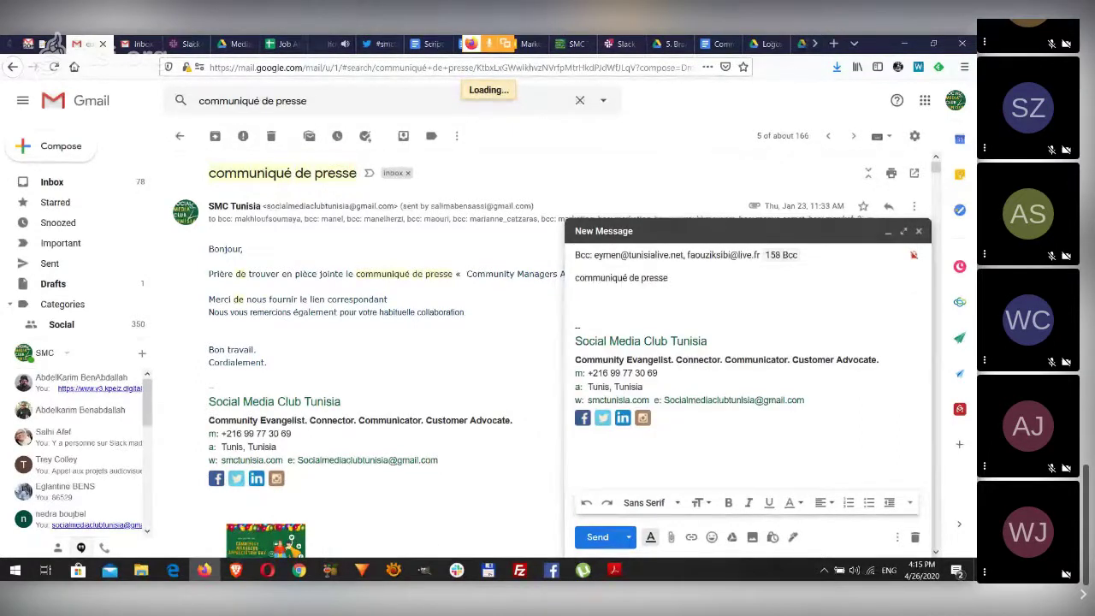
pyautogui.write(':')
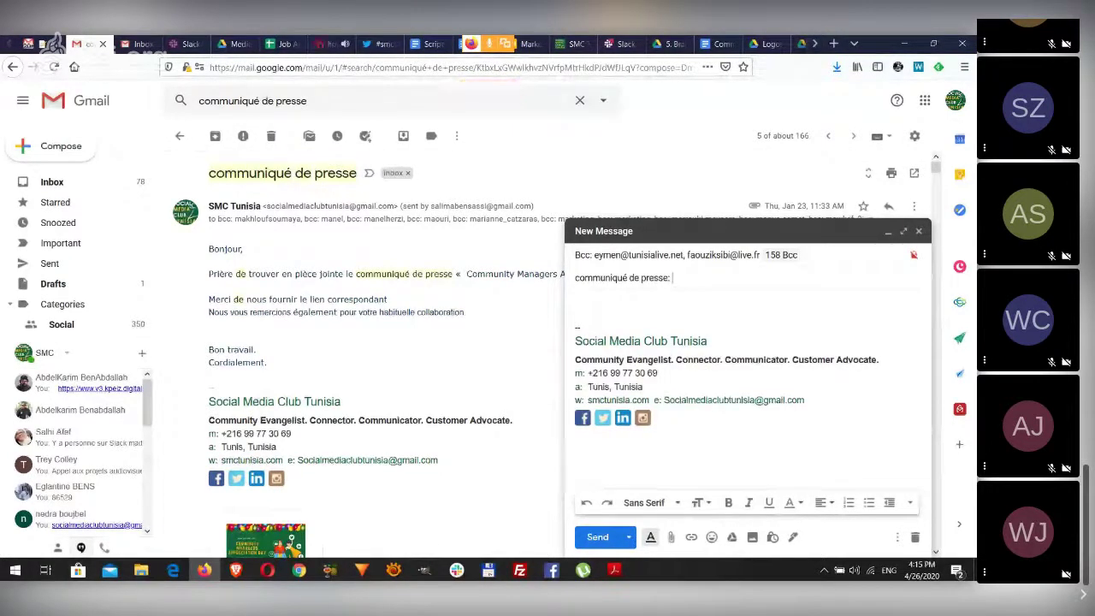
pyautogui.write(' Demarrage machin')
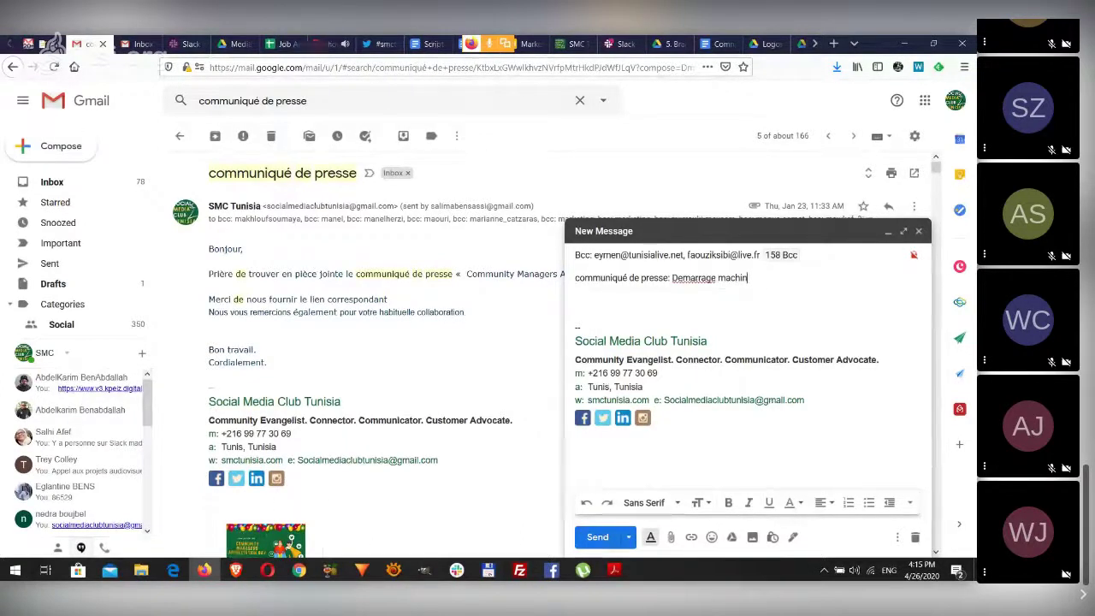
# Step: Paste the old email's greeting-to-sign-off text above the signature, then preview the Communiqué de presse_ CMAD 2020.docx attachment
pyautogui.moveTo(269, 362); pyautogui.dragTo(208, 248)
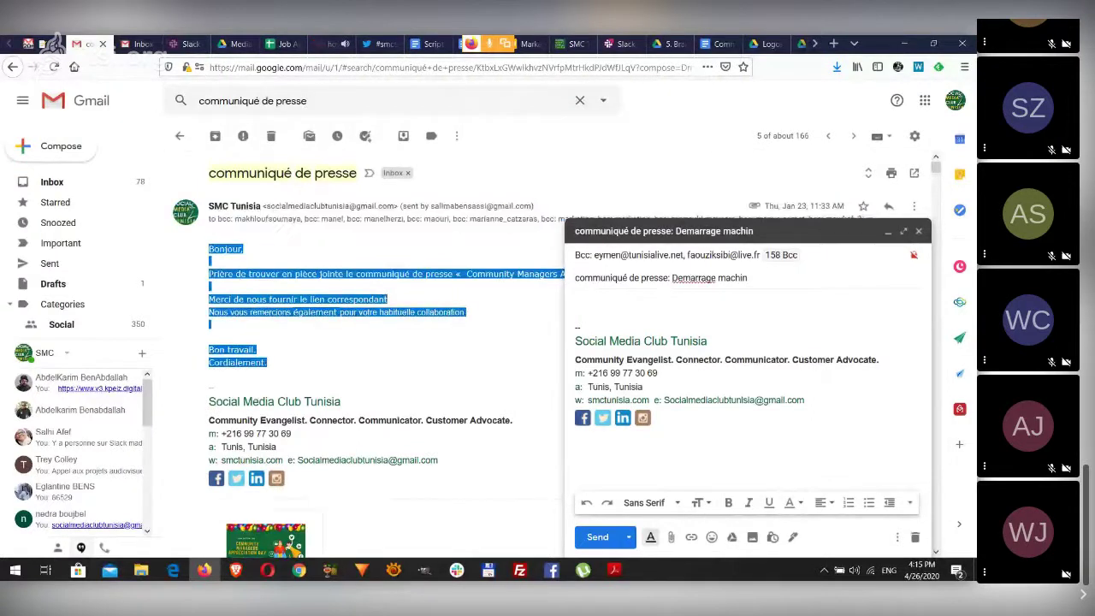
pyautogui.click(576, 302)
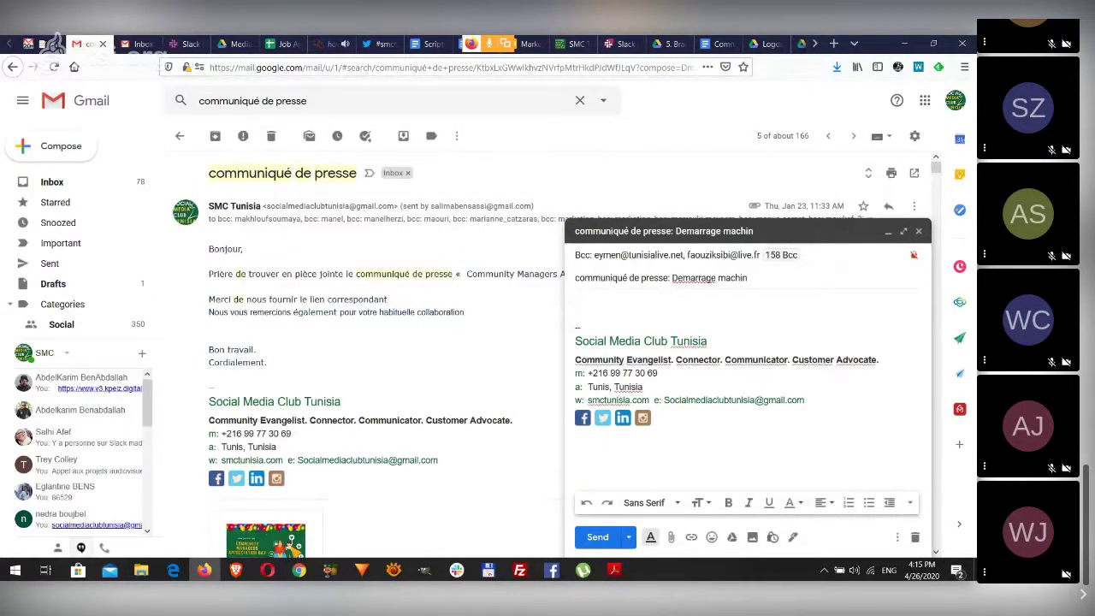
pyautogui.write('Bonjour,  Prière de trouver en pièce jointe le communiqué de presse « Community Managers Appreciation Day », qui sera célébrer le lundi 27 janvier à partir de 18h30 au Taboo.  Merci de nous fournir le lien correspondant Nous vous remercions également pour votre habituelle collaboration.   Bon travail. Cordialement.')
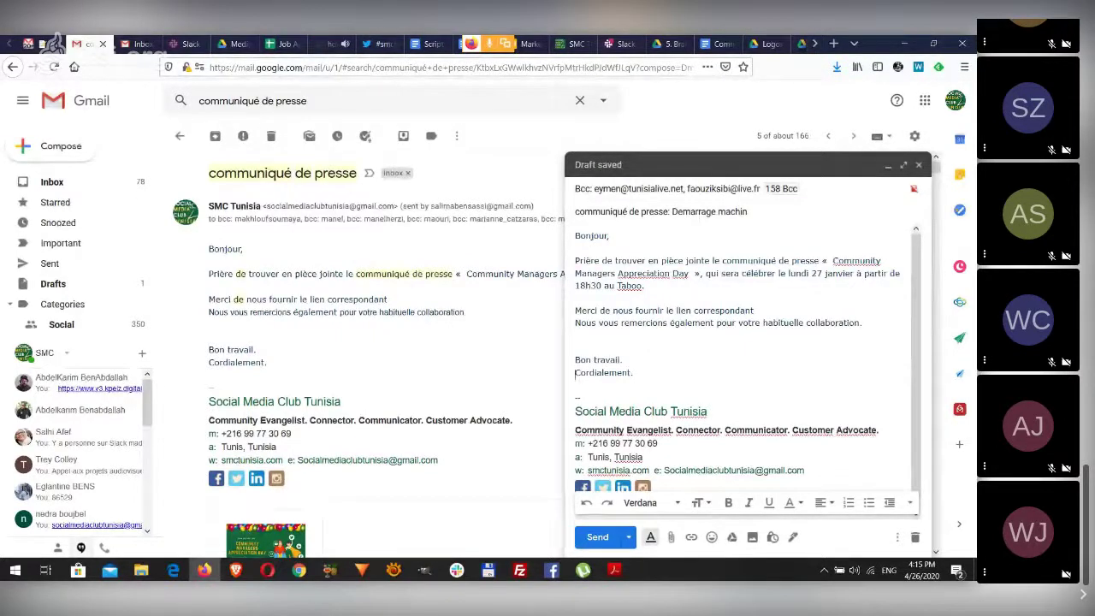
pyautogui.scroll(-1, 575, 372)
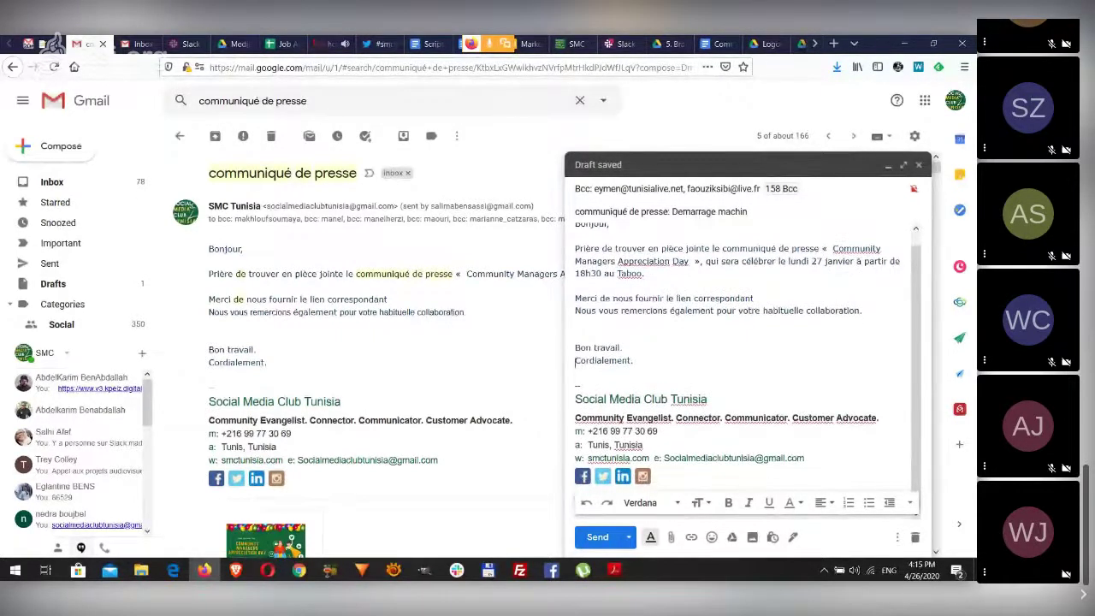
pyautogui.scroll(-3, 367, 384)
pyautogui.click(262, 315)
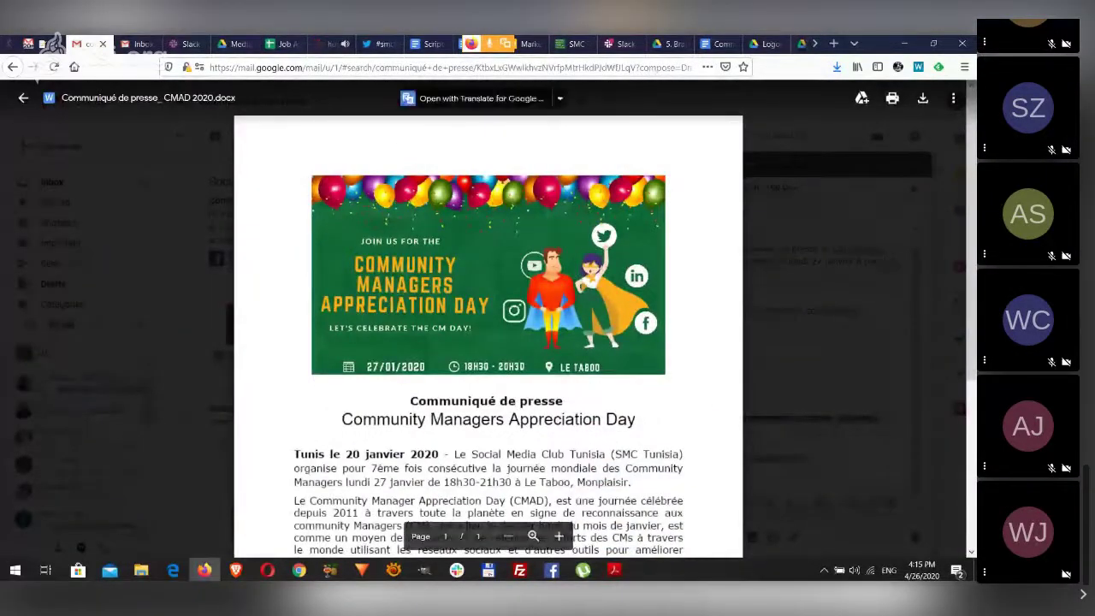
# Step: Select the entire DMK club press release in Google Docs, header image included, and open a blank tab
pyautogui.click(719, 43)
pyautogui.hotkey('shift', 'Up')
pyautogui.hotkey('shift', 'Up')
pyautogui.hotkey('shift', 'Up')
pyautogui.hotkey('shift', 'Up')
pyautogui.hotkey('shift', 'Up')
pyautogui.hotkey('shift', 'Up')
pyautogui.hotkey('shift', 'Up')
pyautogui.hotkey('shift', 'Up')
pyautogui.hotkey('shift', 'Up')
pyautogui.hotkey('shift', 'Up')
pyautogui.hotkey('shift', 'Up')
pyautogui.hotkey('shift', 'Up')
pyautogui.hotkey('shift', 'Up')
pyautogui.hotkey('shift', 'Up')
pyautogui.hotkey('shift', 'Up')
pyautogui.hotkey('shift', 'Up')
pyautogui.hotkey('shift', 'Up')
pyautogui.hotkey('shift', 'Up')
pyautogui.hotkey('shift', 'Up')
pyautogui.hotkey('shift', 'Up')
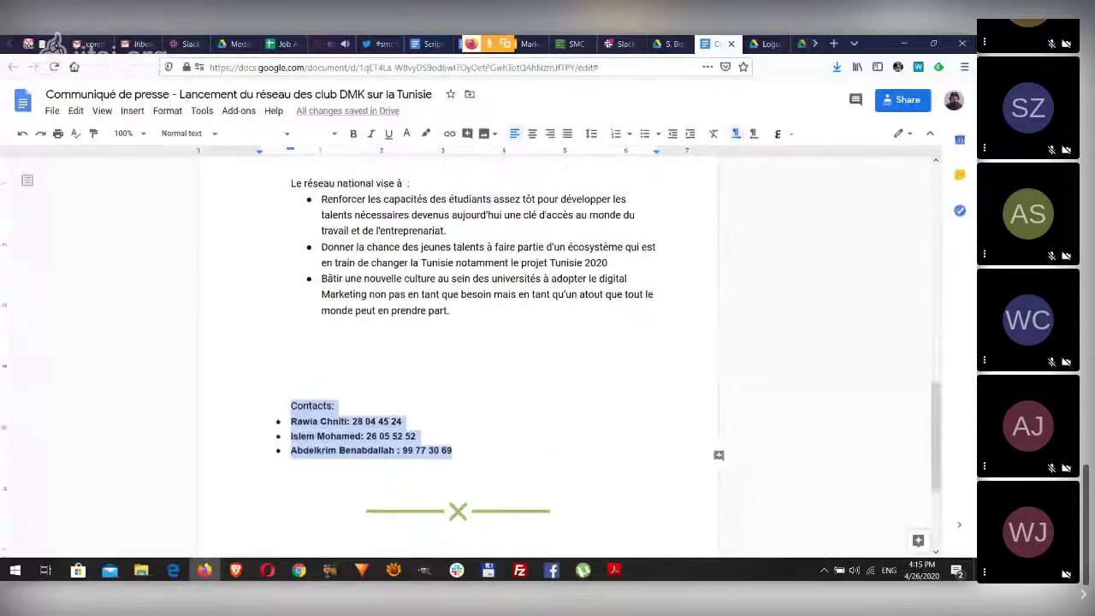
pyautogui.hotkey('shift', 'Up')
pyautogui.hotkey('shift', 'Up')
pyautogui.hotkey('shift', 'Up')
pyautogui.hotkey('shift', 'Up')
pyautogui.hotkey('shift', 'Up')
pyautogui.hotkey('shift', 'Up')
pyautogui.hotkey('shift', 'Up')
pyautogui.hotkey('shift', 'Up')
pyautogui.hotkey('shift', 'Up')
pyautogui.hotkey('shift', 'Up')
pyautogui.hotkey('shift', 'Up')
pyautogui.hotkey('shift', 'Up')
pyautogui.hotkey('ctrl', 'c')
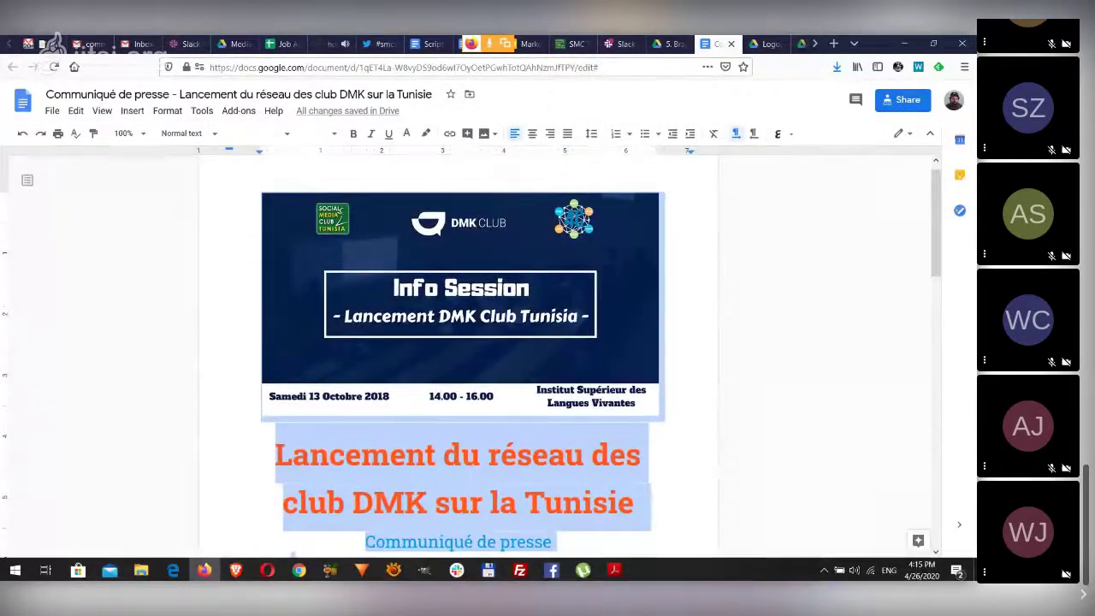
pyautogui.hotkey('shift', 'Up')
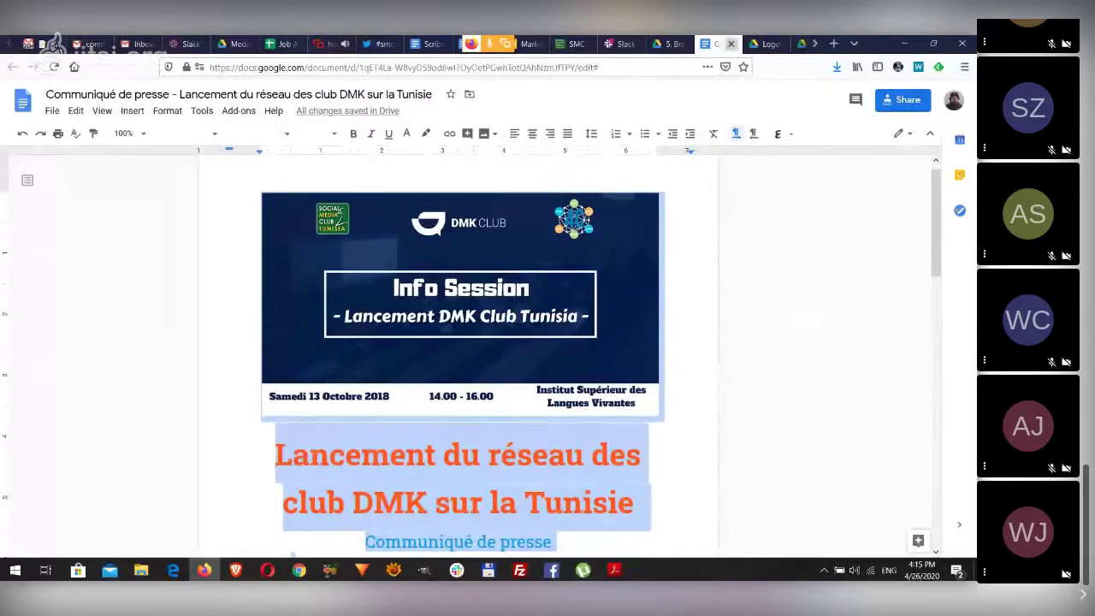
pyautogui.hotkey('ctrl', 't')
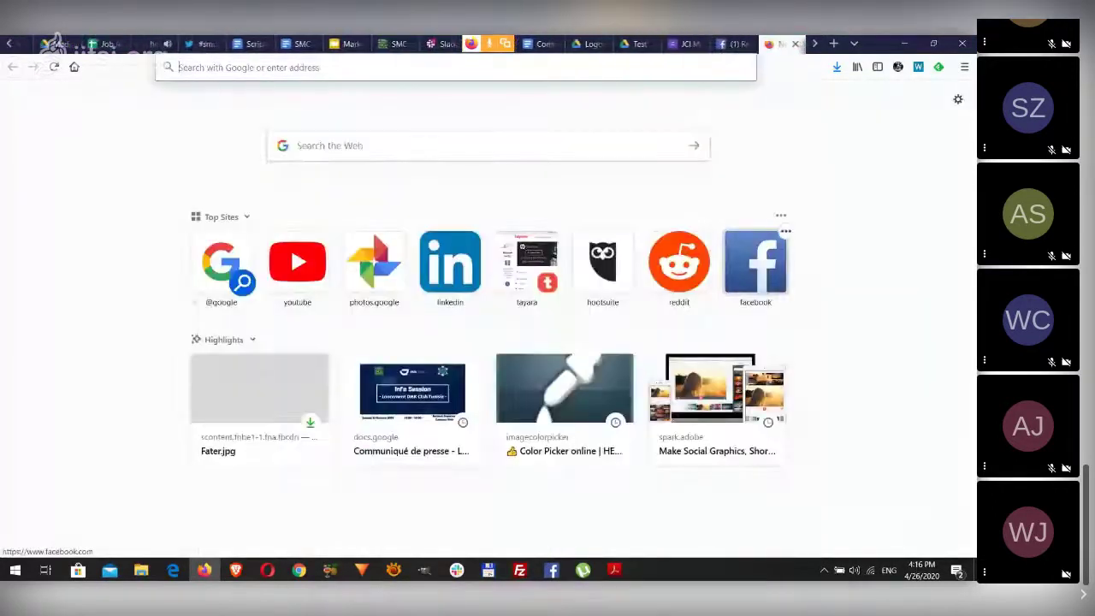
# Step: Go to dmkclub.com's wp-admin and sign in with the saved login
pyautogui.write('dmk')
pyautogui.press('Right')
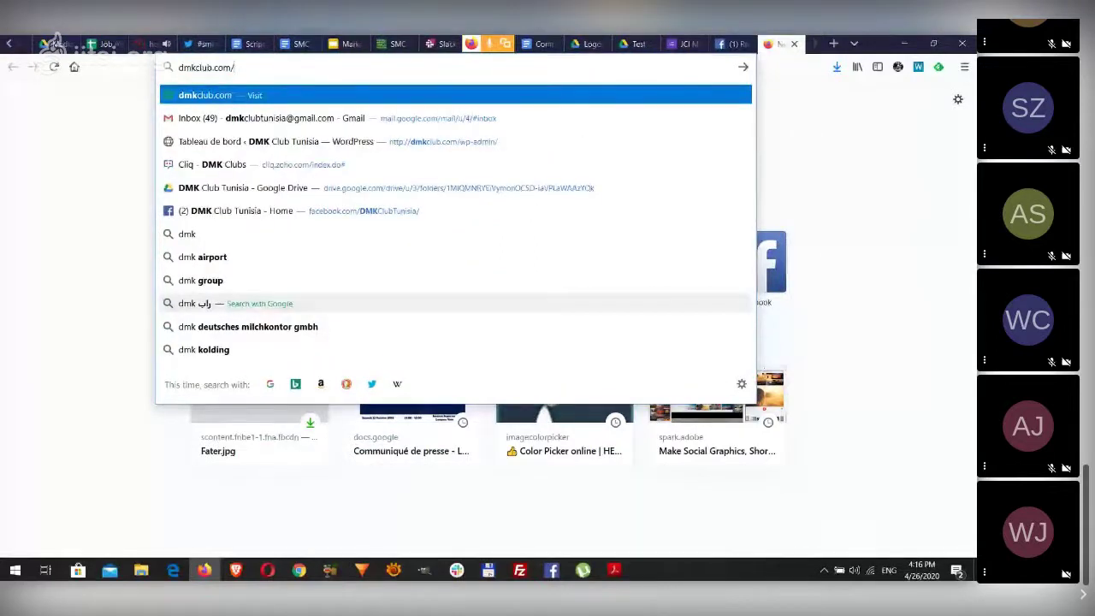
pyautogui.write('wp-admin/')
pyautogui.press('Return')
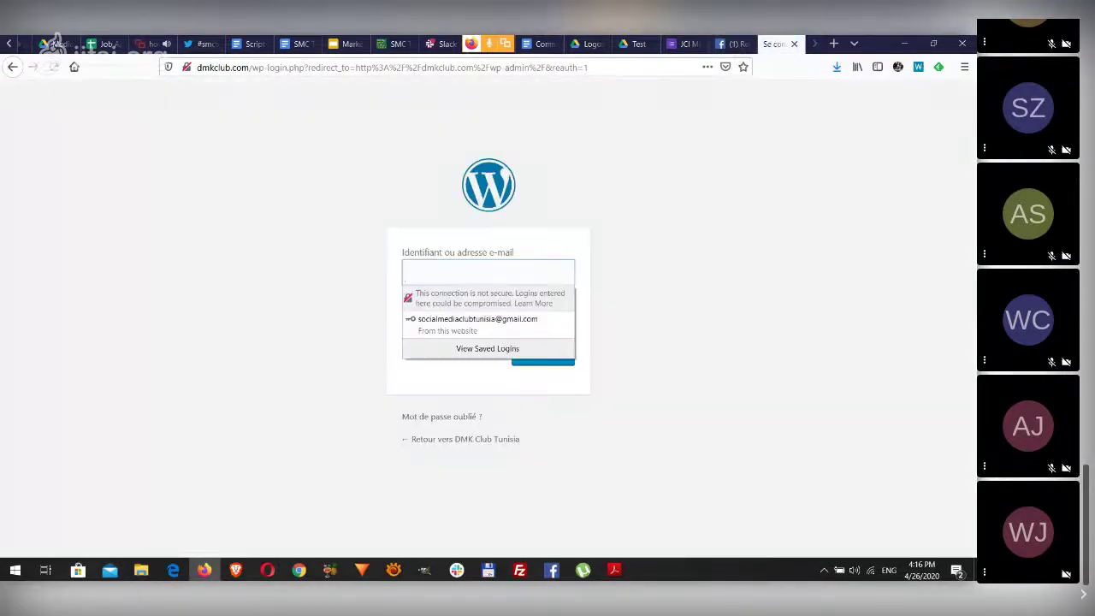
pyautogui.press('Down')
pyautogui.press('Return')
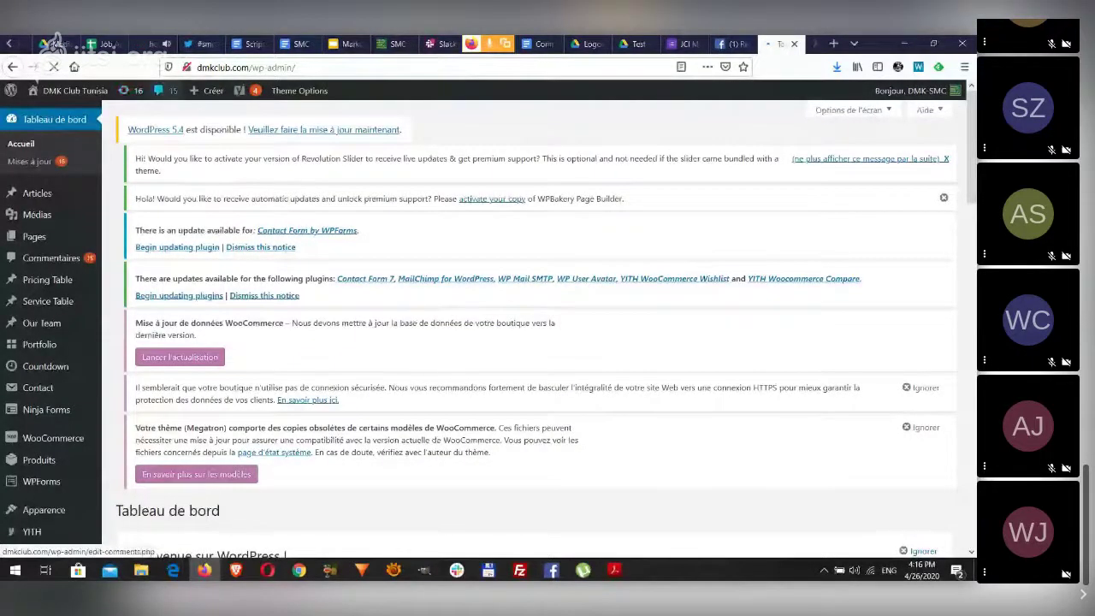
# Step: Start a new WordPress article and paste the copied press release into its body
pyautogui.click(162, 90)
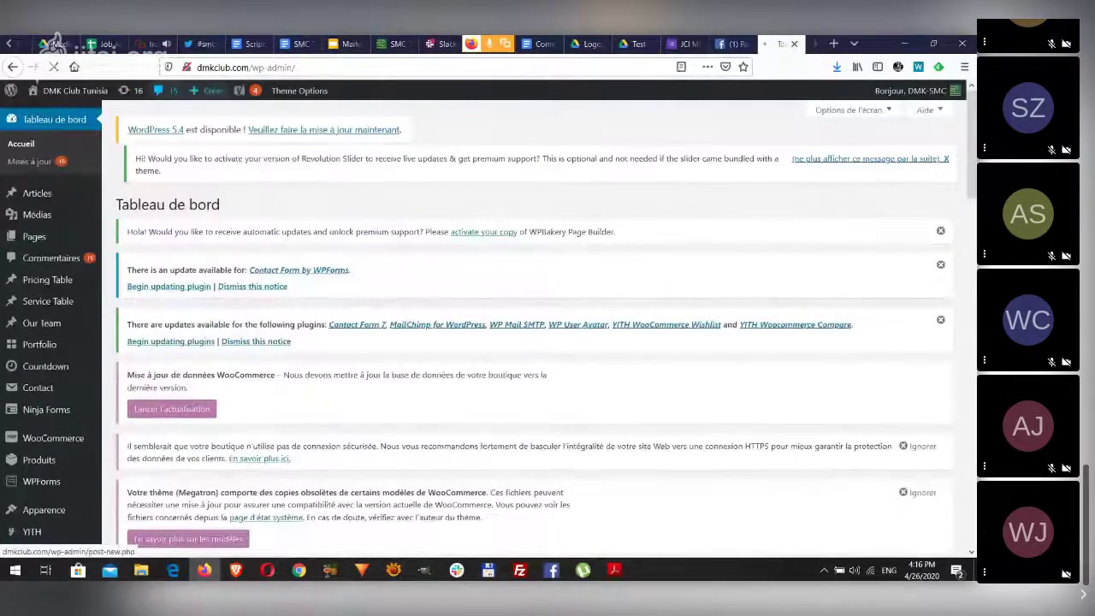
pyautogui.moveTo(213, 90)
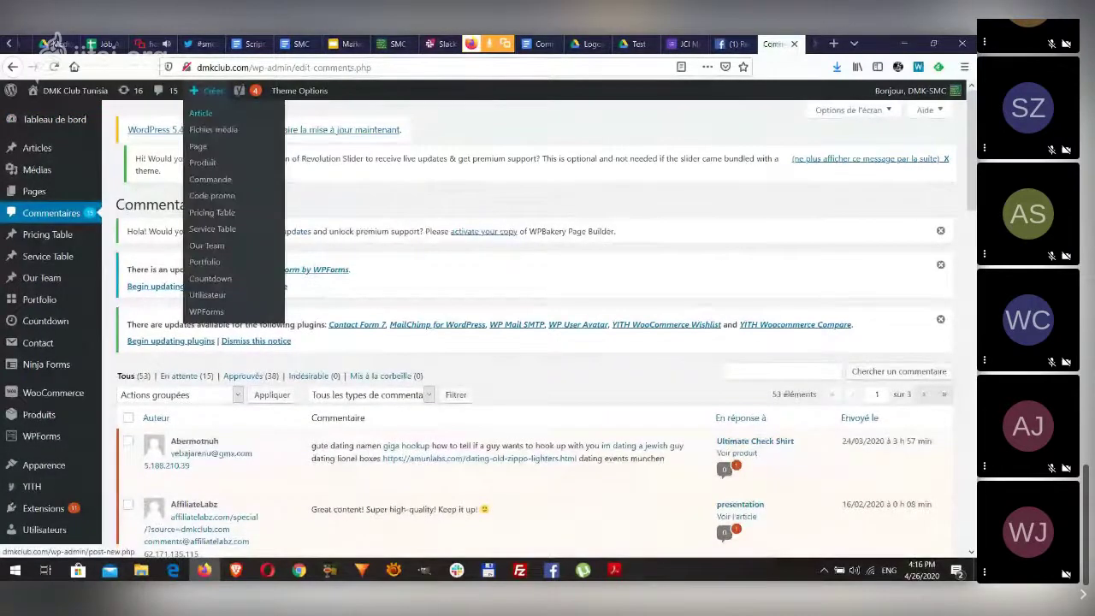
pyautogui.click(201, 113)
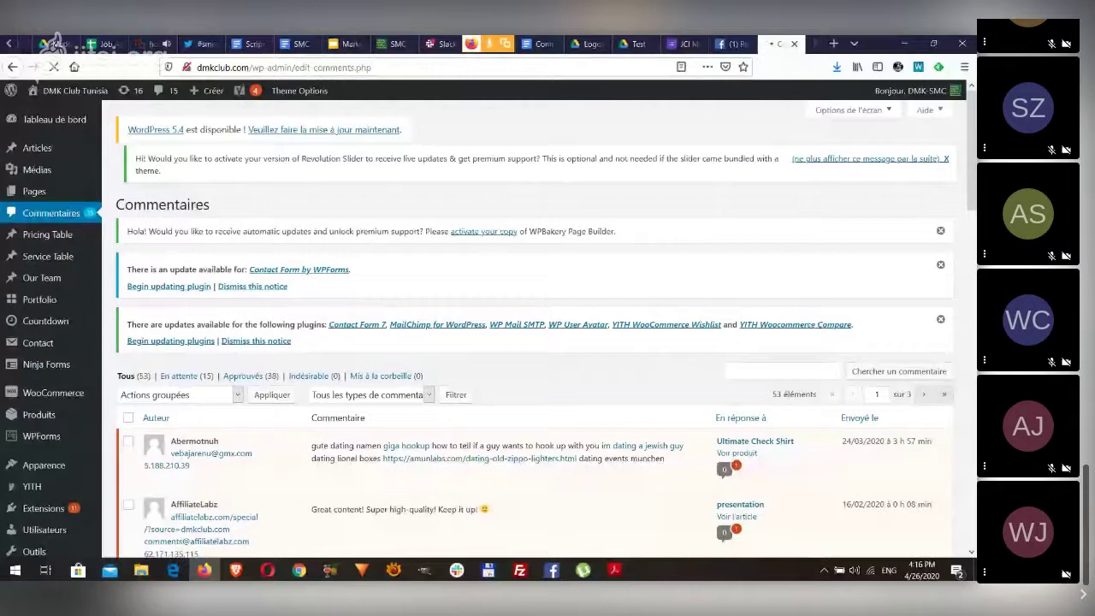
pyautogui.scroll(-3, 578, 325)
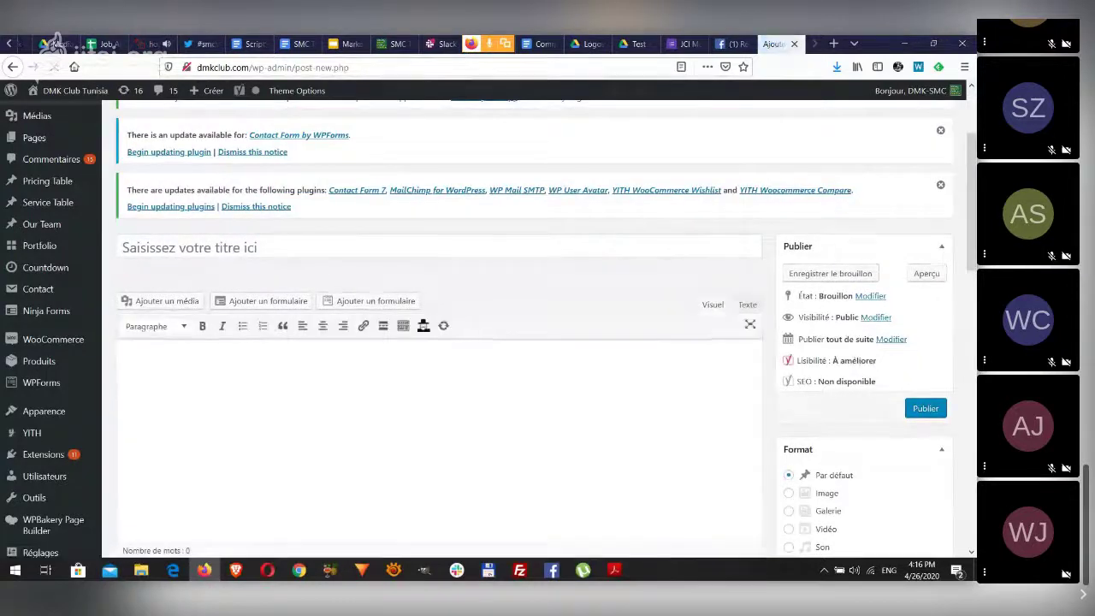
pyautogui.hotkey('ctrl', 'v')
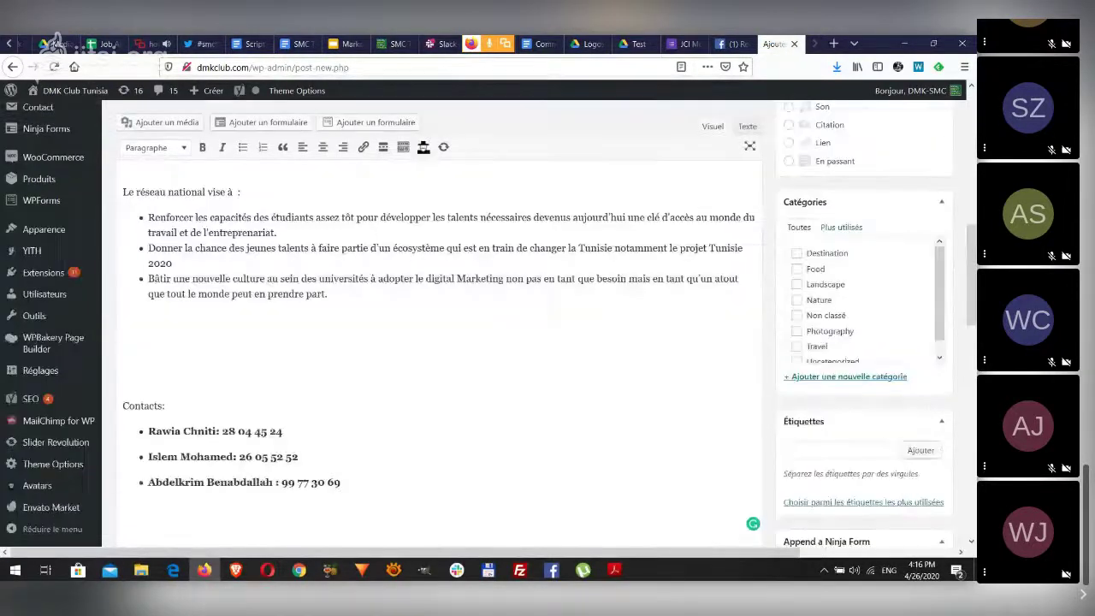
pyautogui.scroll(10, 438, 385)
pyautogui.scroll(-3, 539, 359)
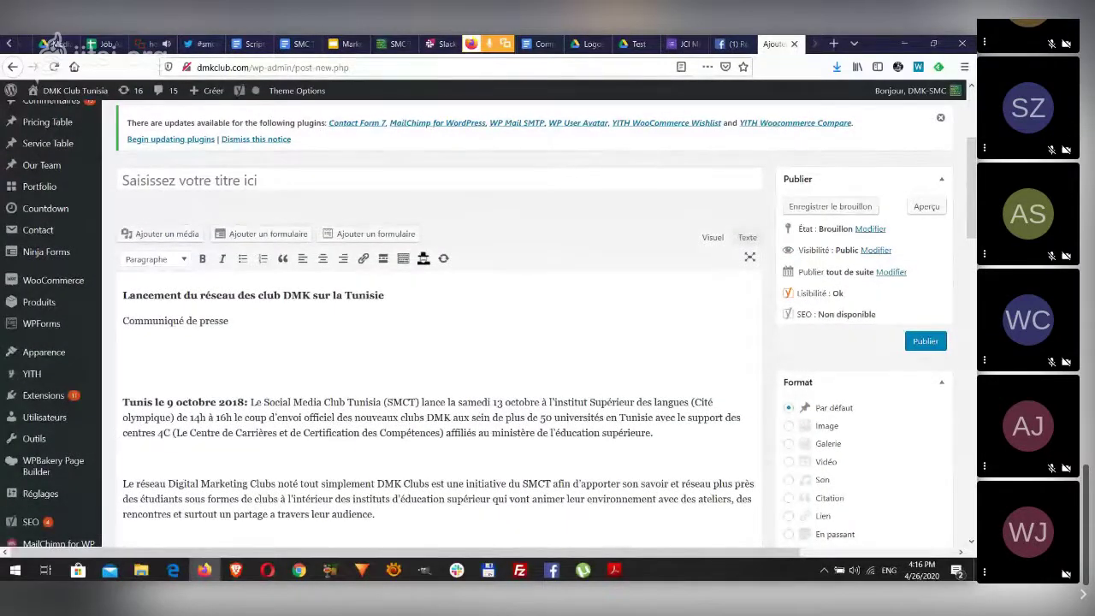
# Step: Move the body's first line into the title field as 'Lancement du réseau des club DMK sur la Tunisie', then paste it back at the top of the body
pyautogui.hotkey('ctrl', 'Home')
pyautogui.hotkey('shift', 'End')
pyautogui.hotkey('ctrl', 'x')
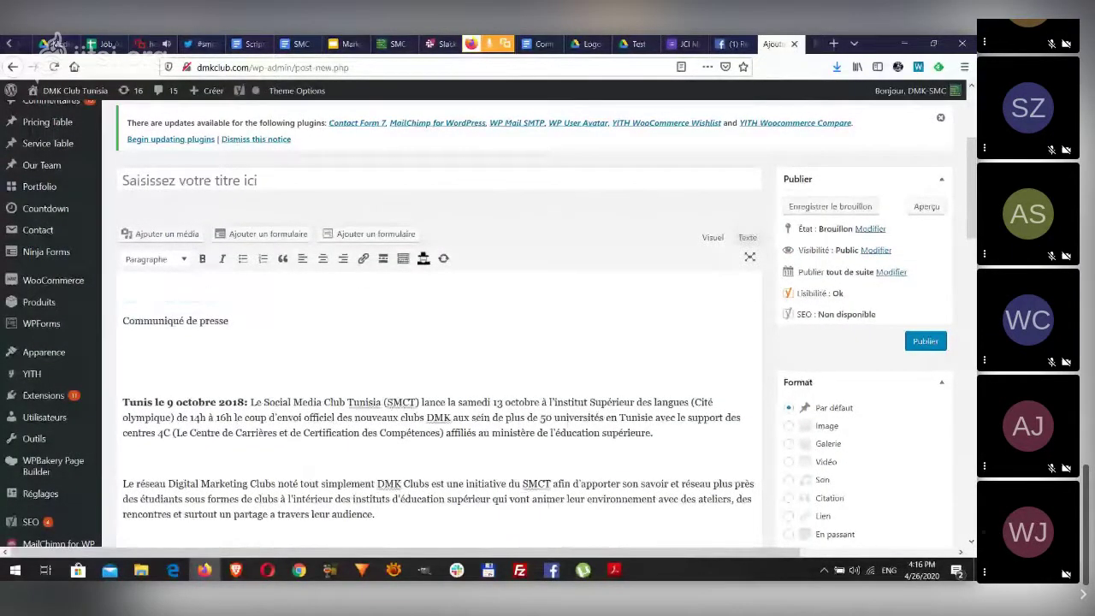
pyautogui.click(256, 179)
pyautogui.hotkey('ctrl', 'v')
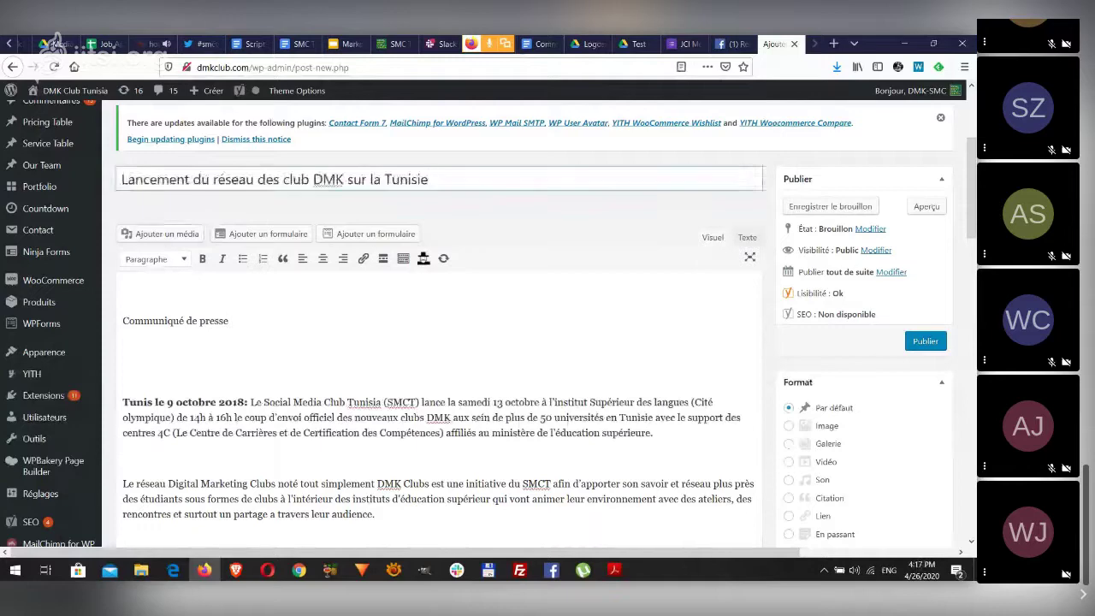
pyautogui.press('Tab')
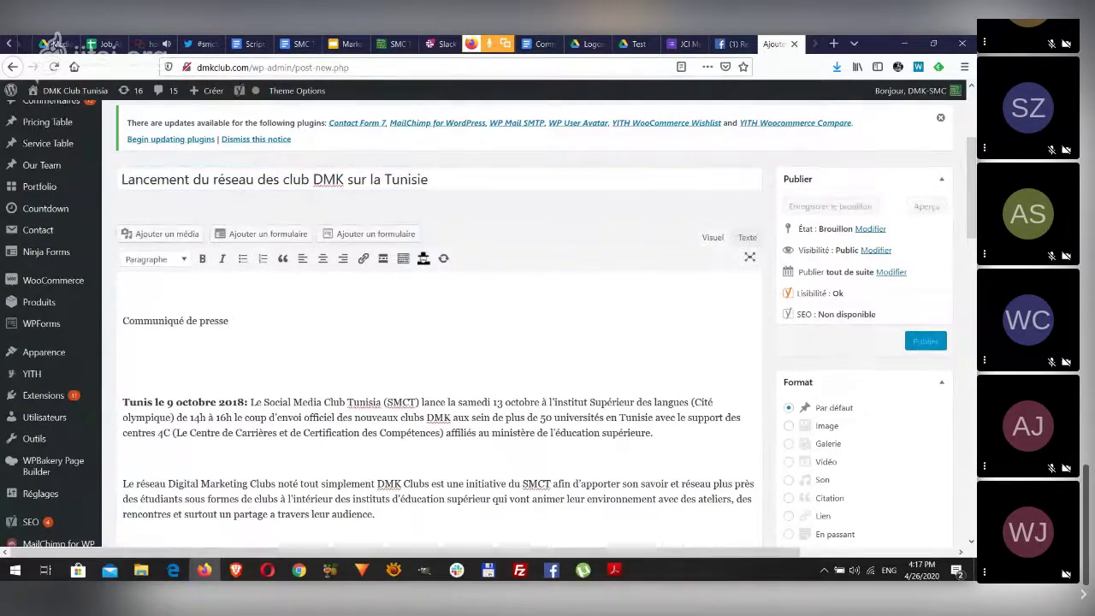
pyautogui.hotkey('ctrl', 'v')
pyautogui.scroll(-10, 438, 342)
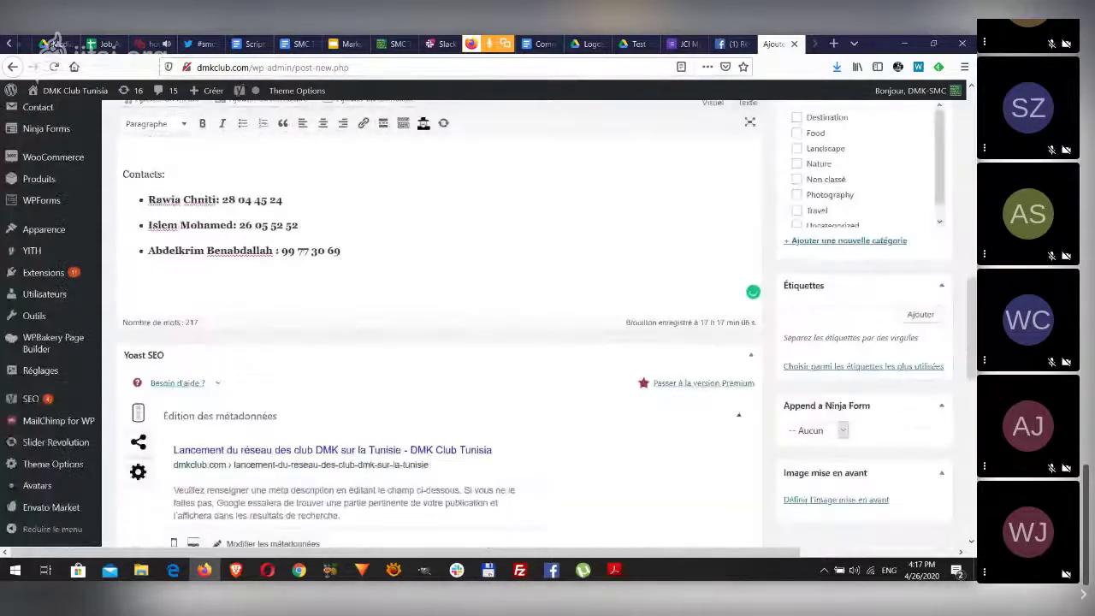
pyautogui.scroll(15, 438, 342)
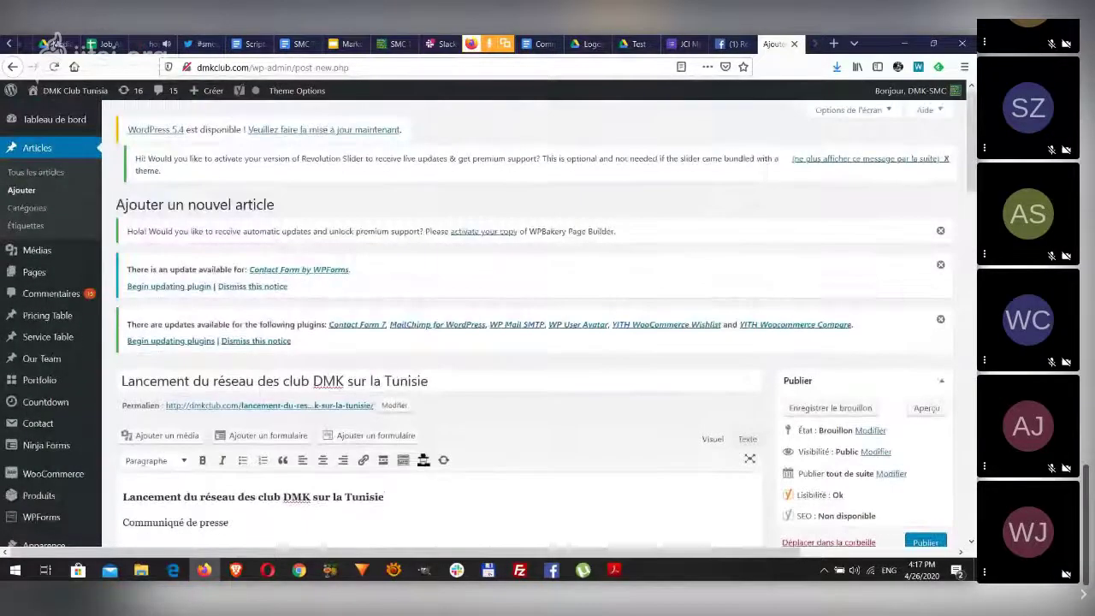
# Step: Close the WordPress article tab, then discard the unfinished Gmail press-release draft
pyautogui.click(794, 44)
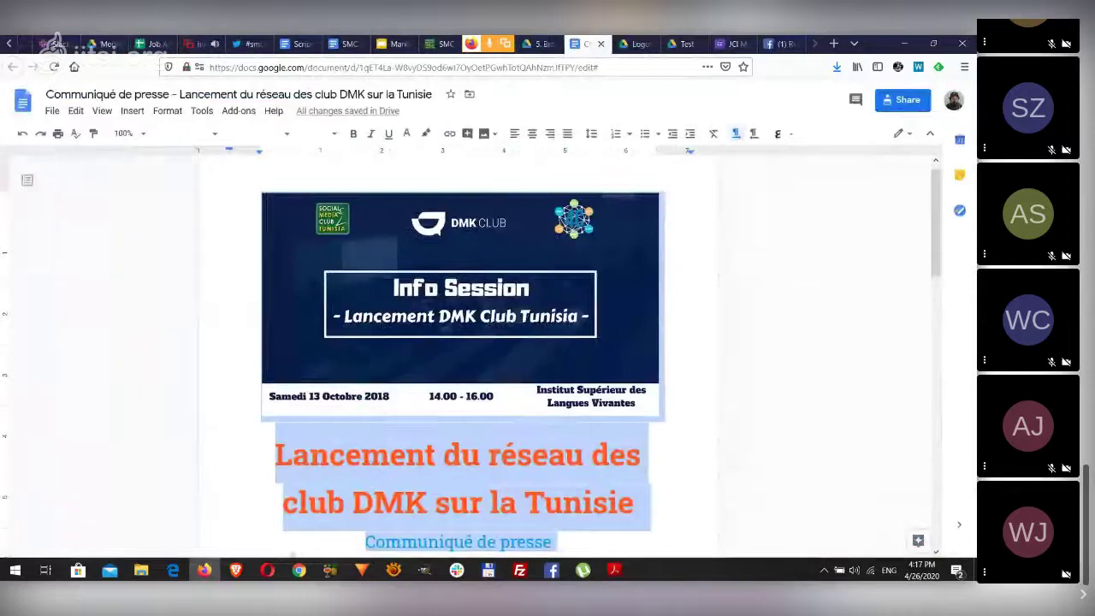
pyautogui.click(460, 303)
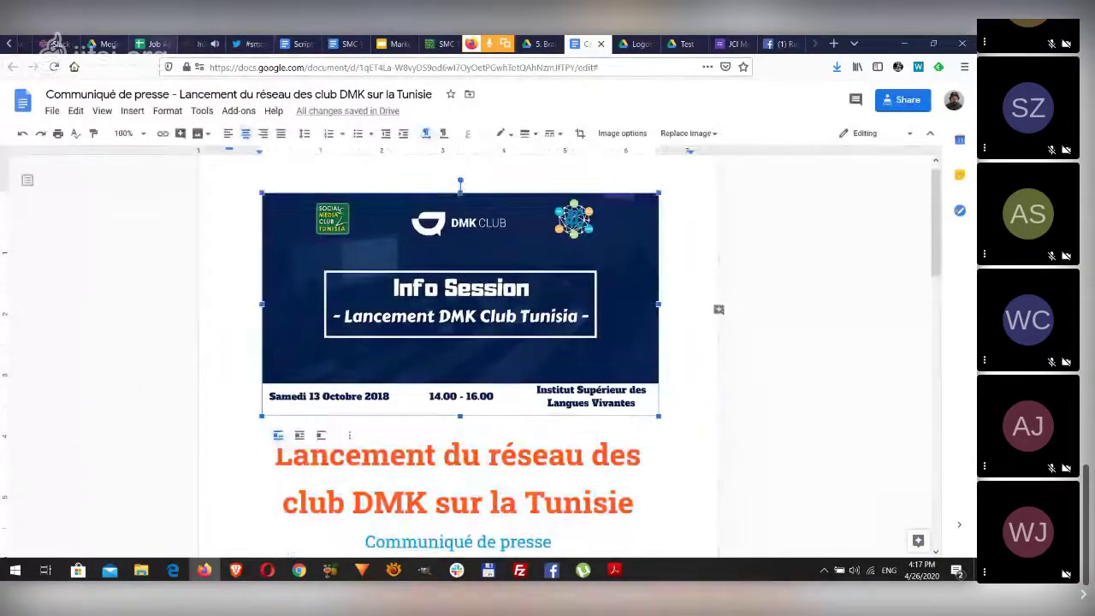
pyautogui.scroll(3, 85, 43)
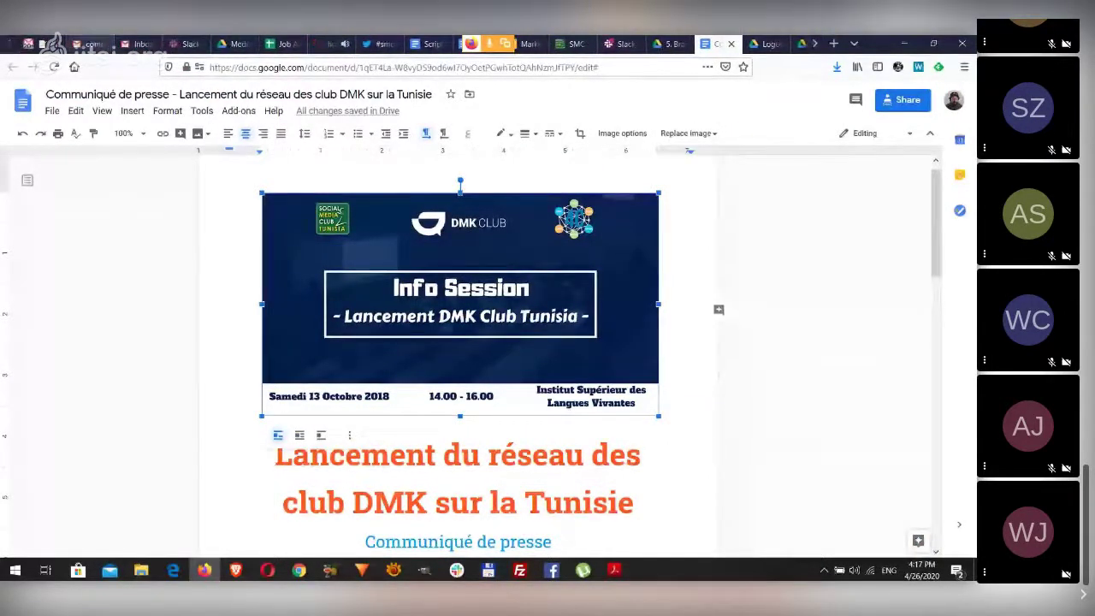
pyautogui.click(89, 44)
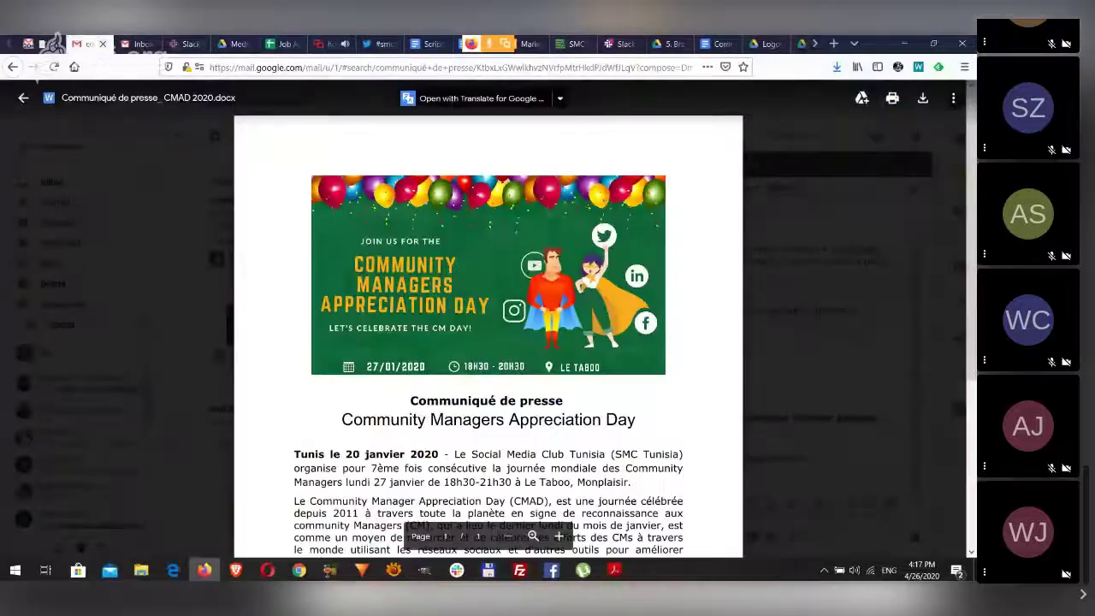
pyautogui.press('Escape')
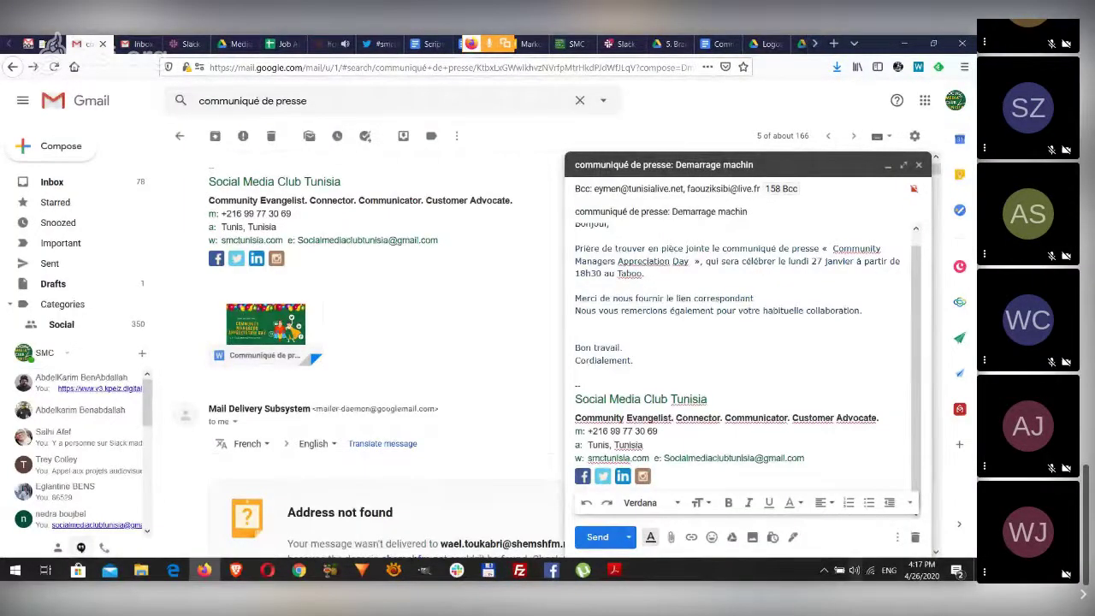
pyautogui.click(915, 536)
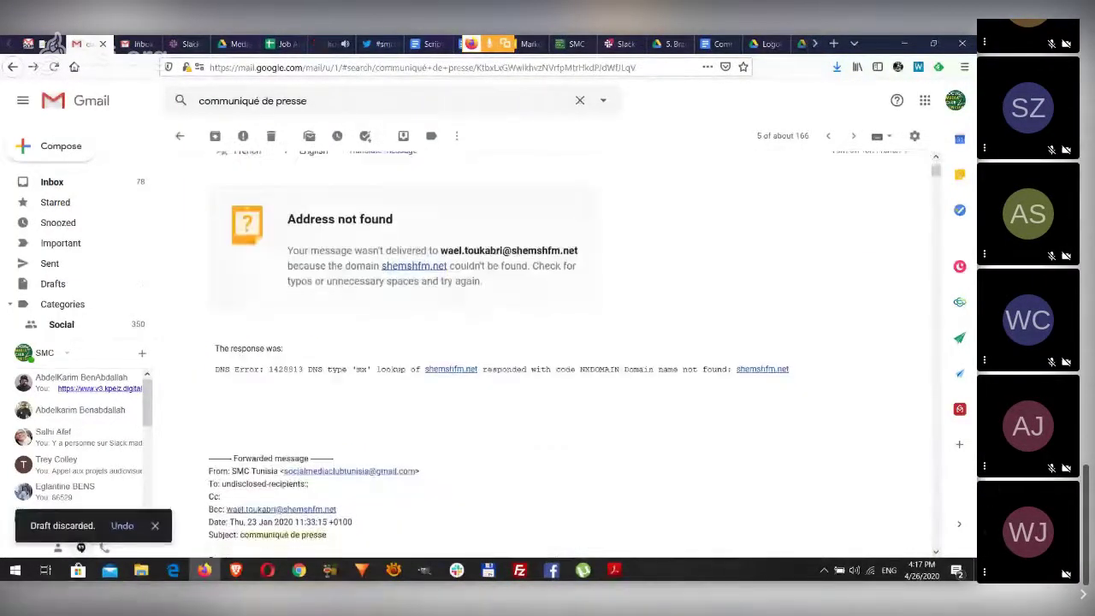
# Step: Open the older press release about 5 rencontres and preview its poster image and press-release document
pyautogui.scroll(-10, 565, 351)
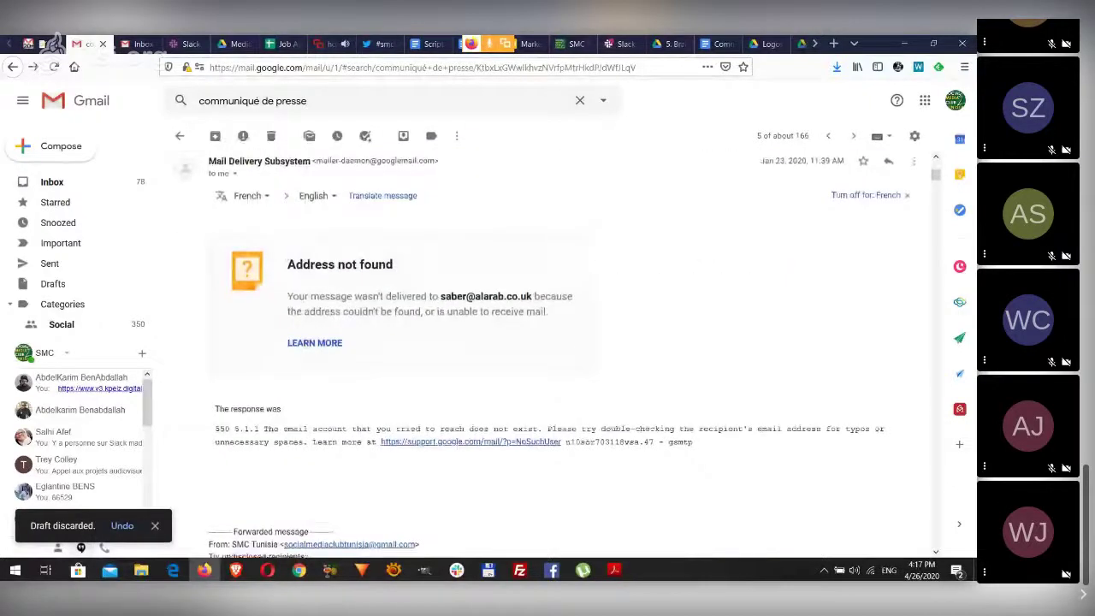
pyautogui.scroll(-15, 513, 350)
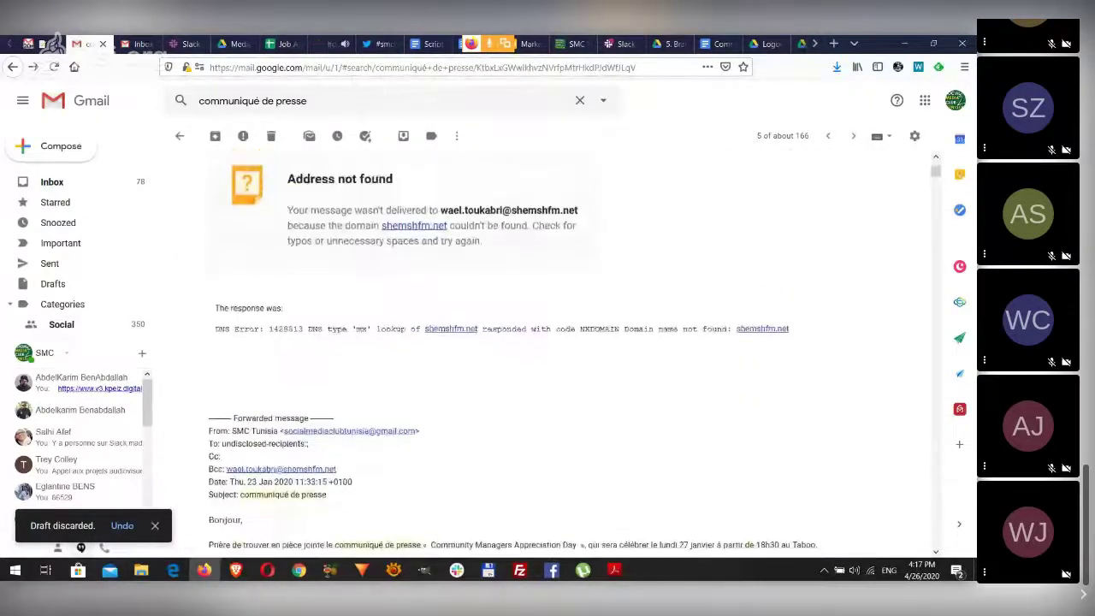
pyautogui.scroll(15, 513, 350)
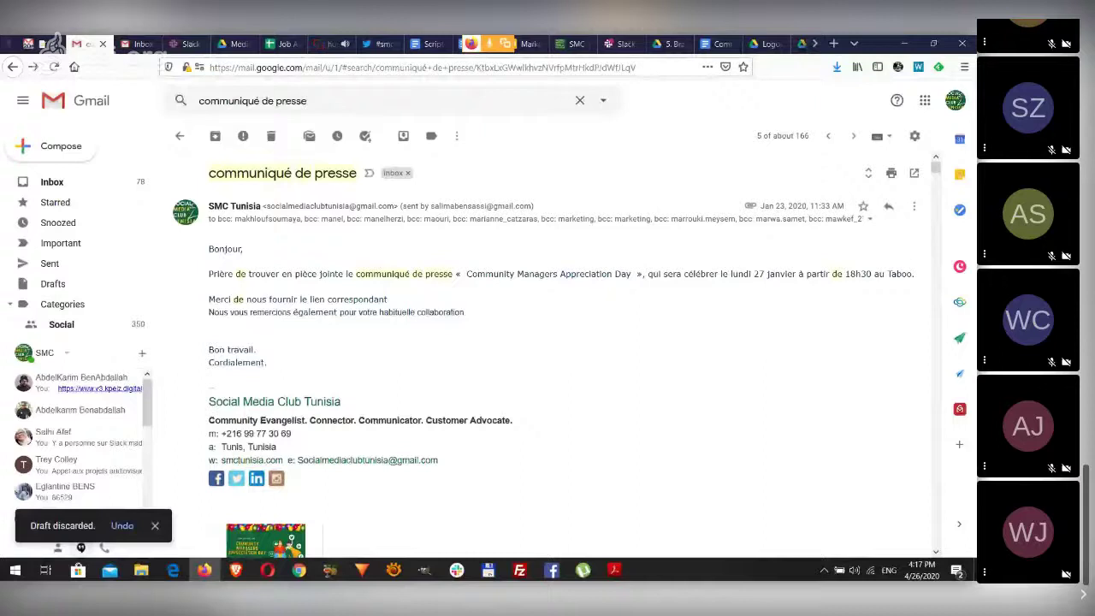
pyautogui.click(359, 100)
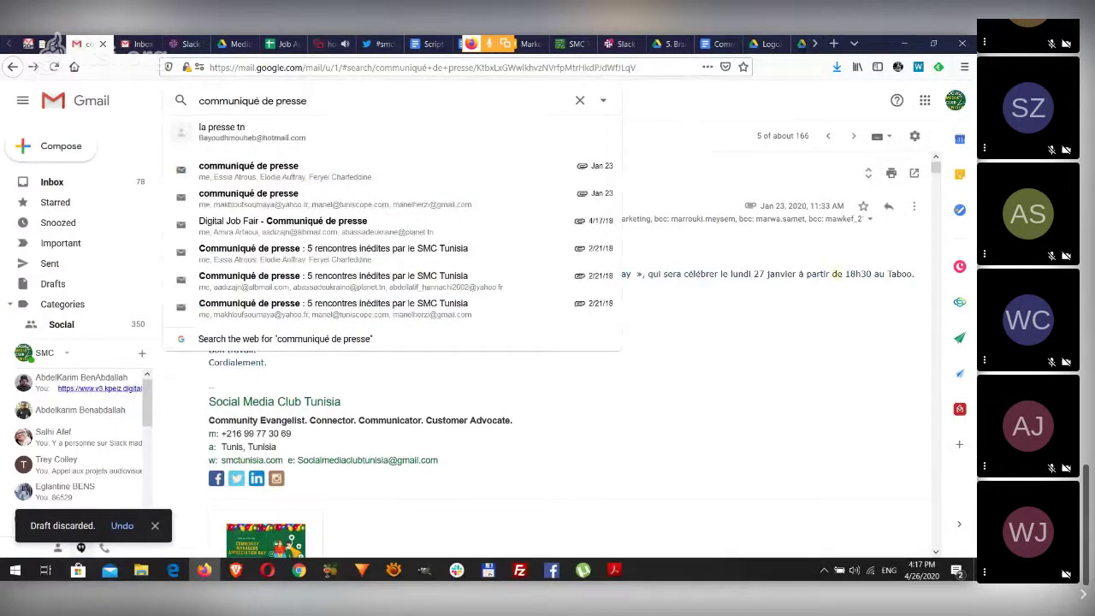
pyautogui.press('Escape')
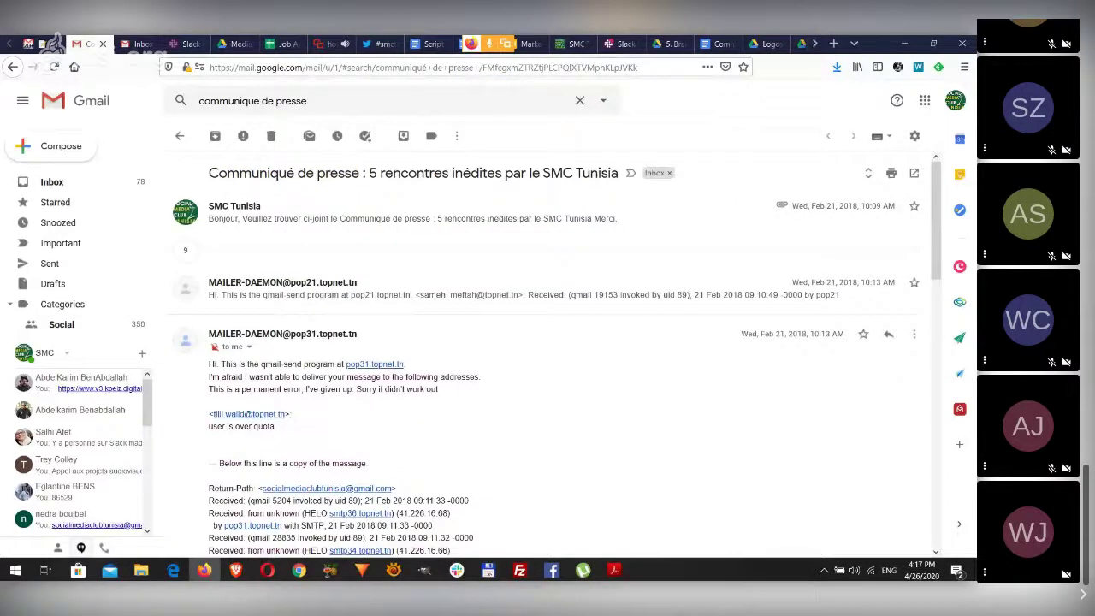
pyautogui.scroll(-3, 547, 342)
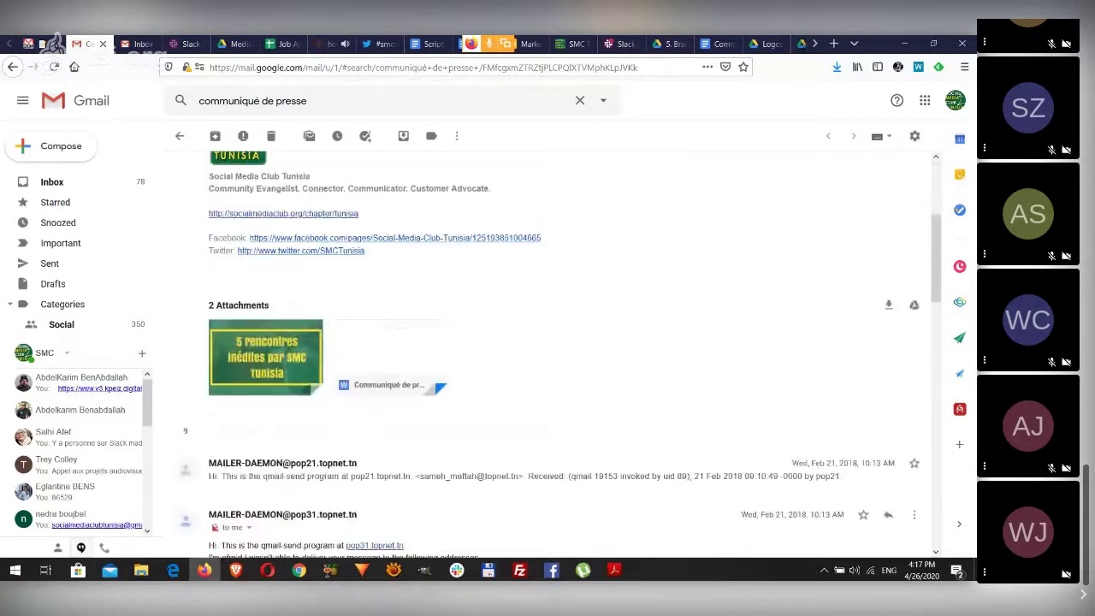
pyautogui.click(265, 347)
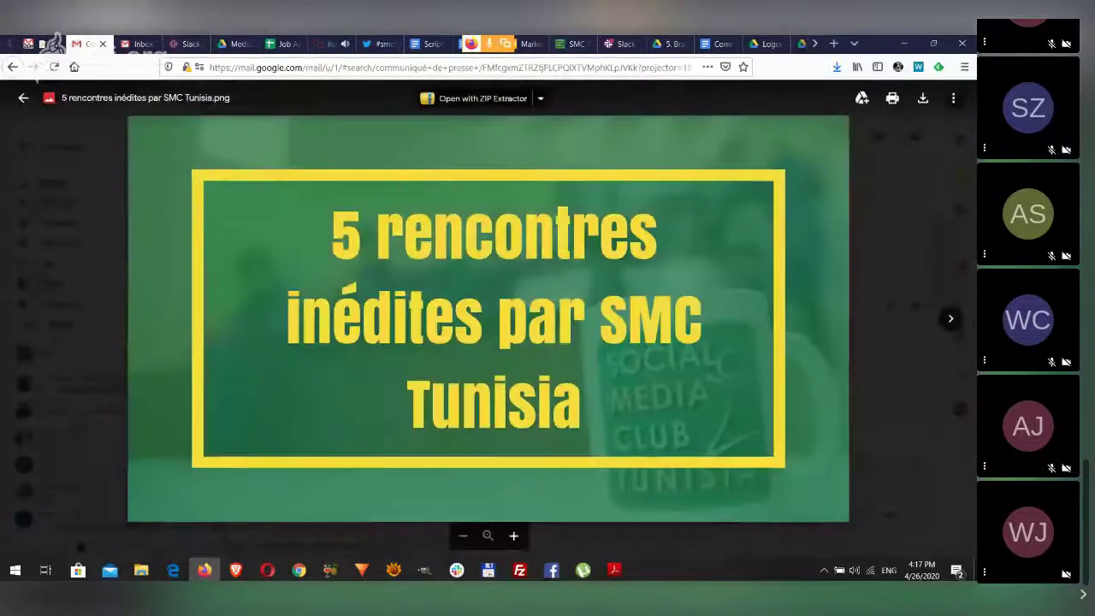
pyautogui.press('Escape')
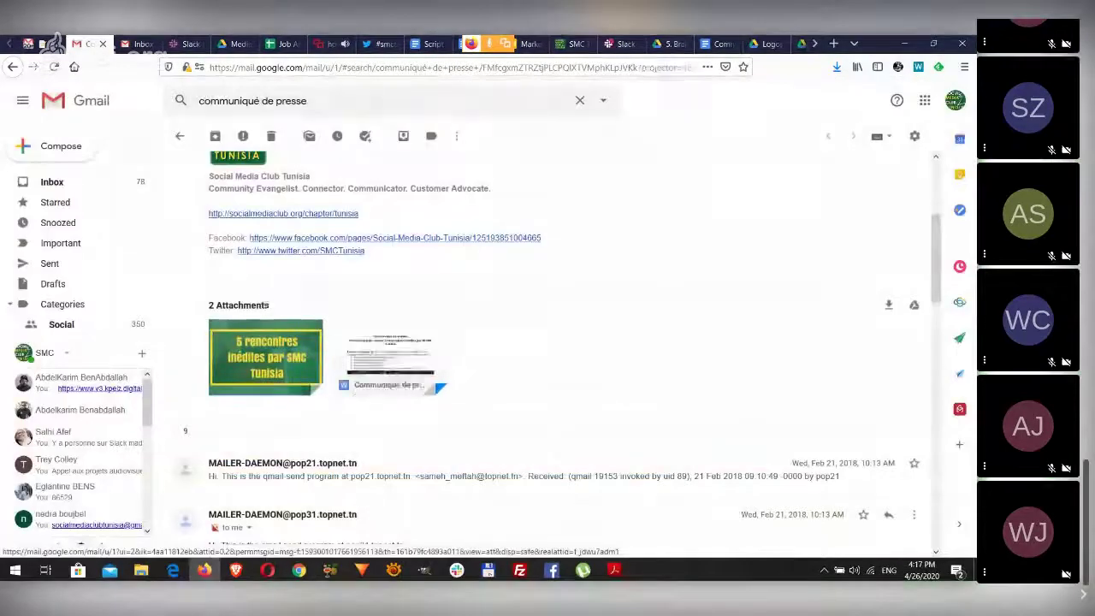
pyautogui.click(385, 353)
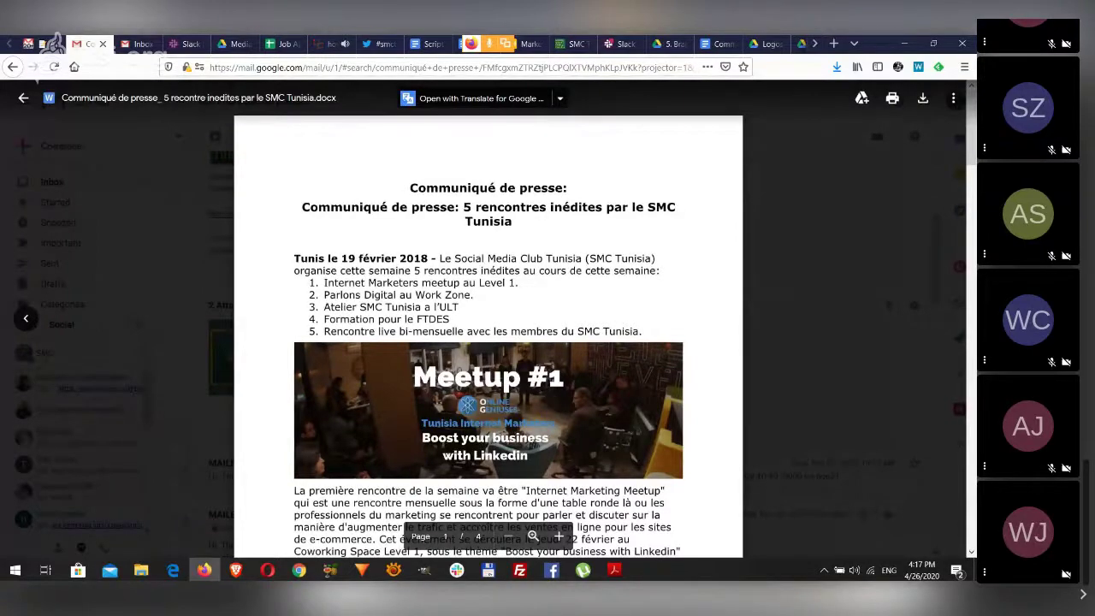
pyautogui.scroll(-20, 488, 325)
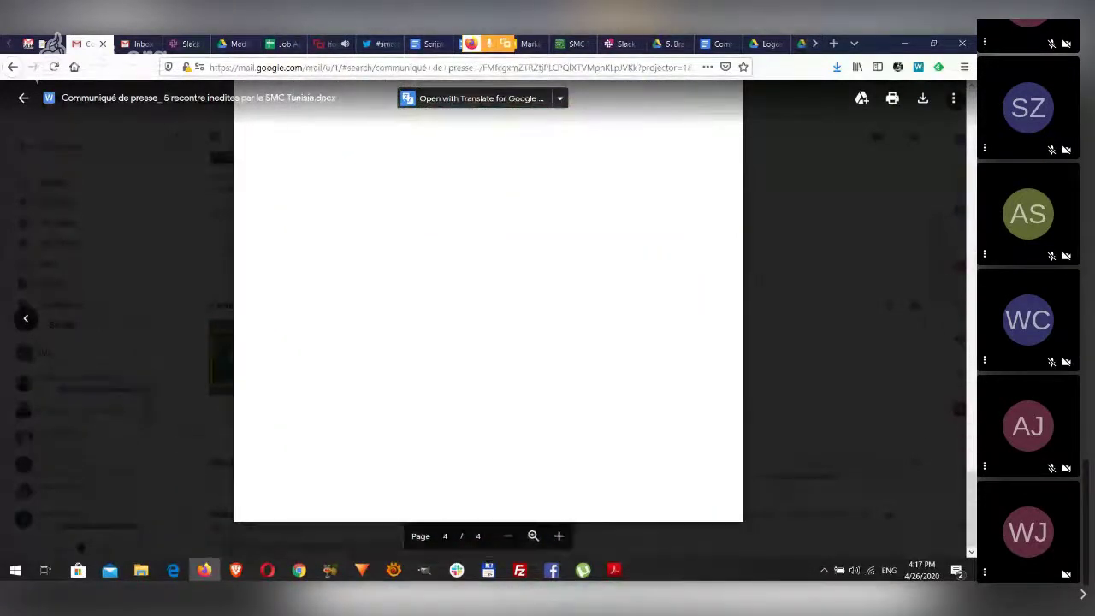
pyautogui.press('Escape')
pyautogui.scroll(3, 548, 343)
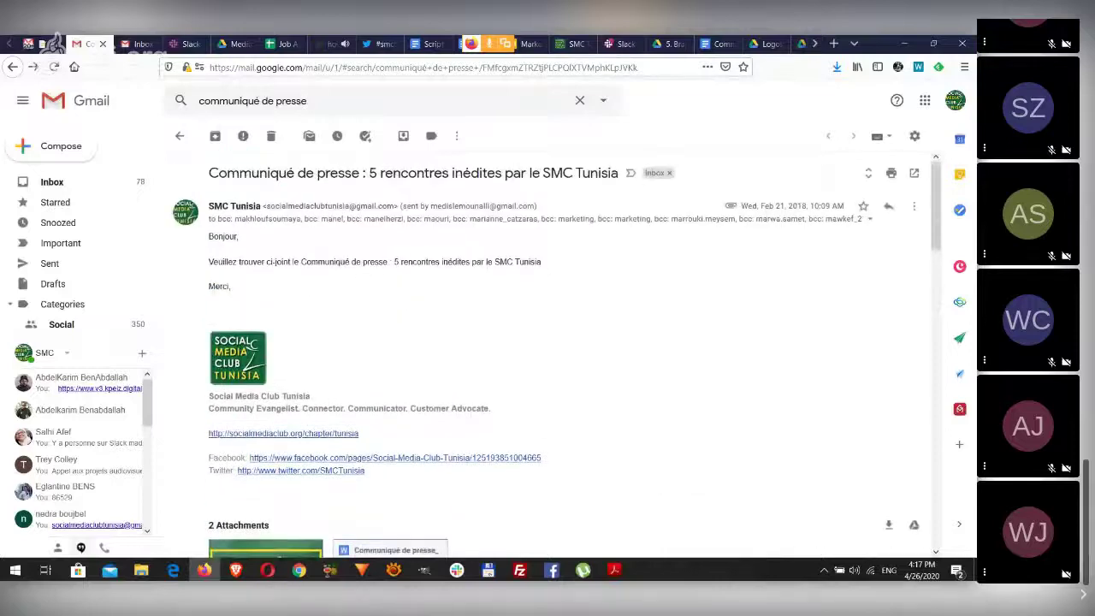
# Step: Show the 'Stratégie de maillage réseaux sociaux' slide of Marketing événementiel 2.0.pdf full screen in Acrobat
pyautogui.hotkey('alt', 'Tab')
pyautogui.moveTo(614, 569)
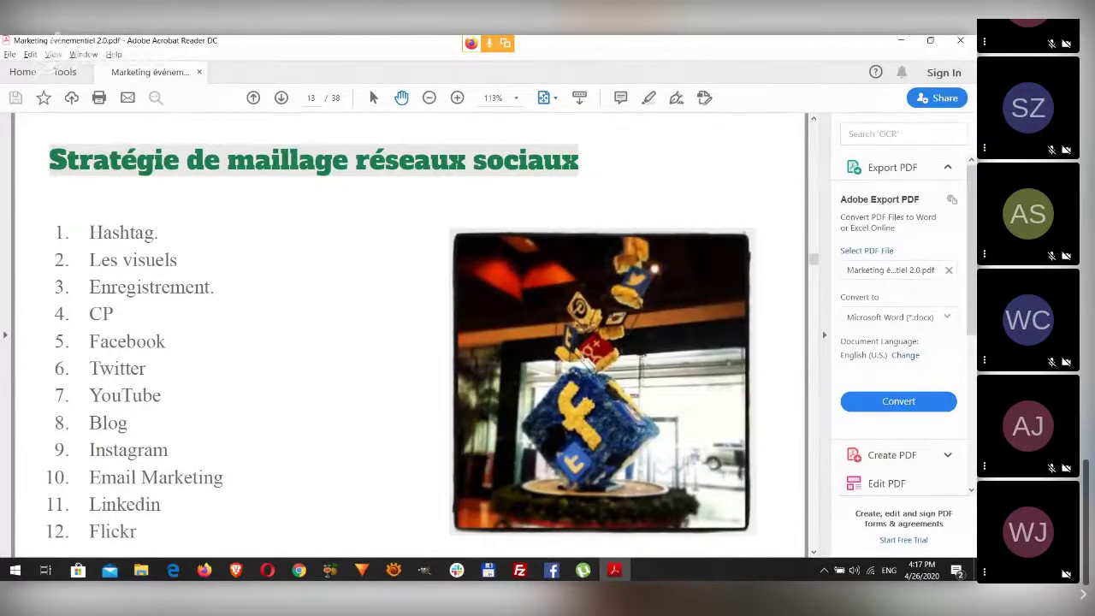
pyautogui.hotkey('ctrl', 'l')
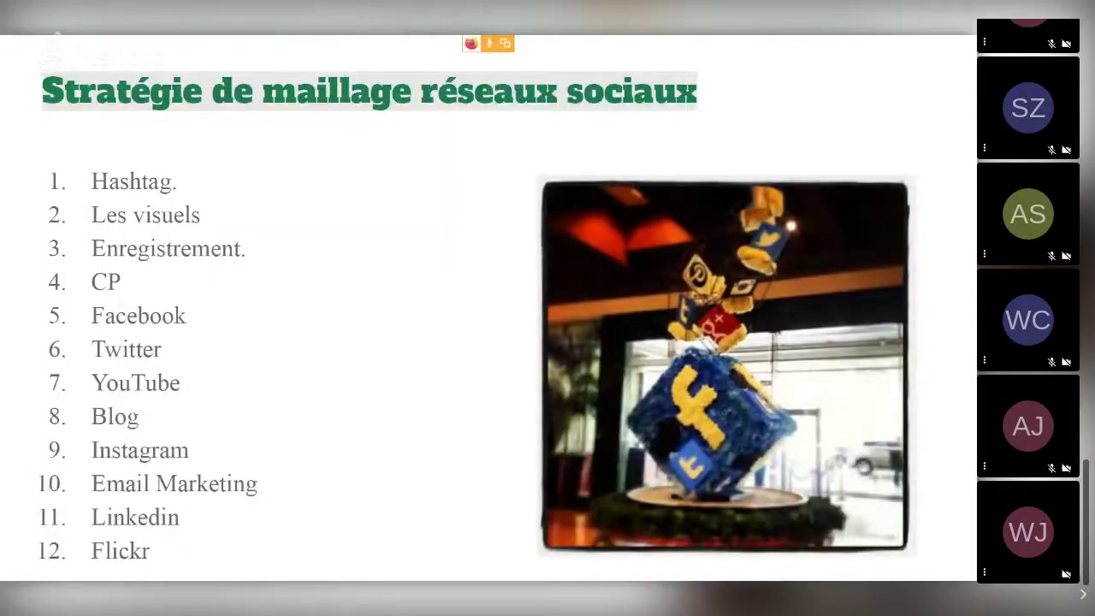